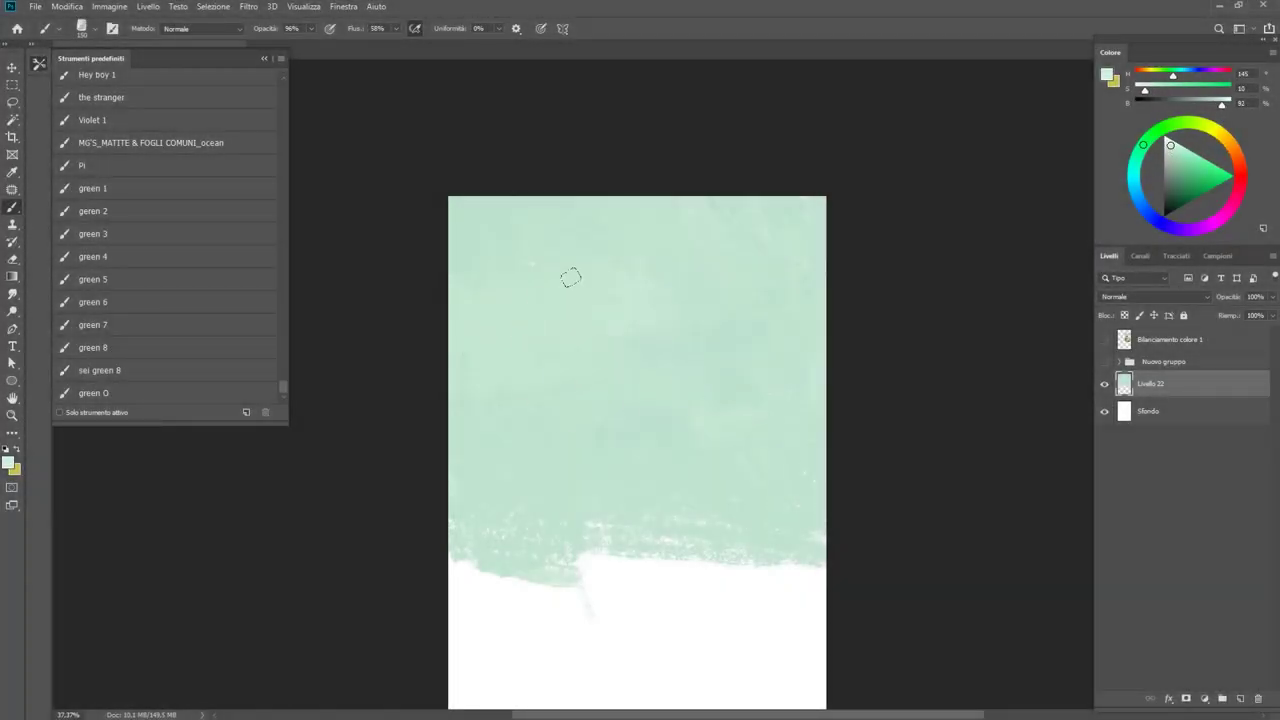
# Brush lighter mint across the upper sky, sampling mint shades from the canvas.
pyautogui.moveTo(570, 277); pyautogui.dragTo(552, 230)
pyautogui.keyDown('alt'); pyautogui.click(625, 219); pyautogui.keyUp('alt')
pyautogui.press('[')
pyautogui.press('[')
pyautogui.press('[')
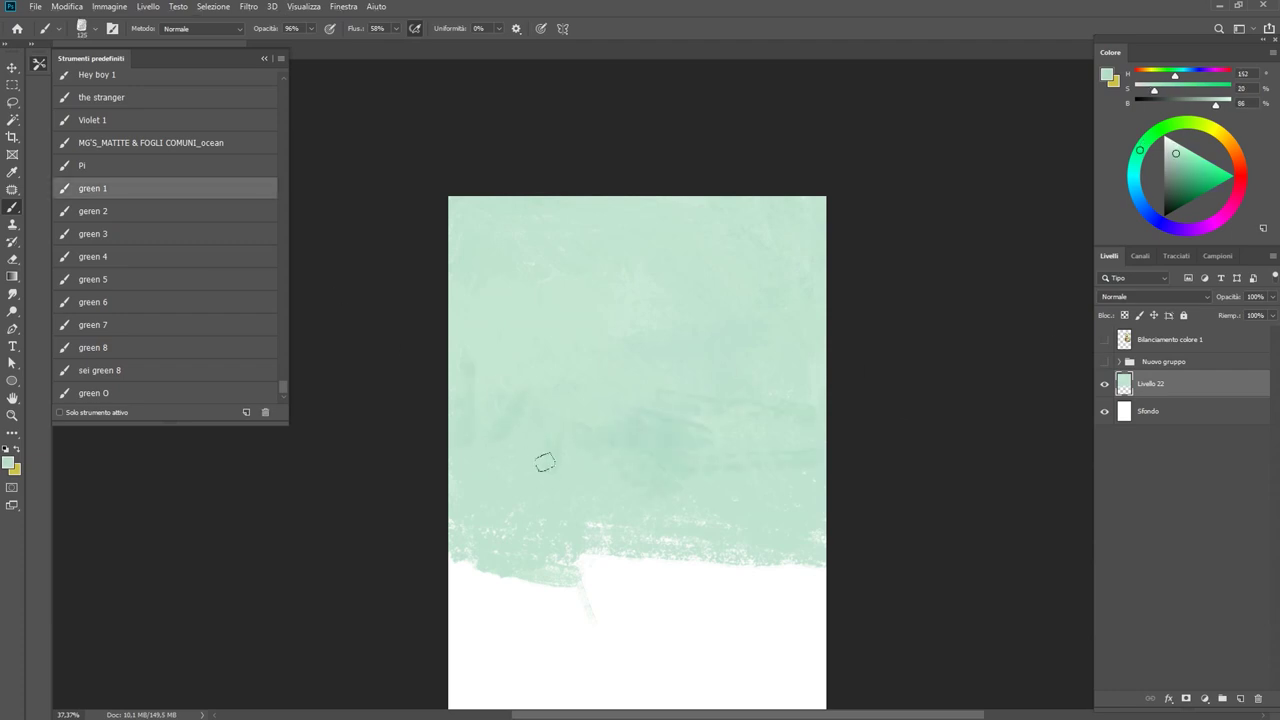
pyautogui.keyDown('alt'); pyautogui.click(533, 384); pyautogui.keyUp('alt')
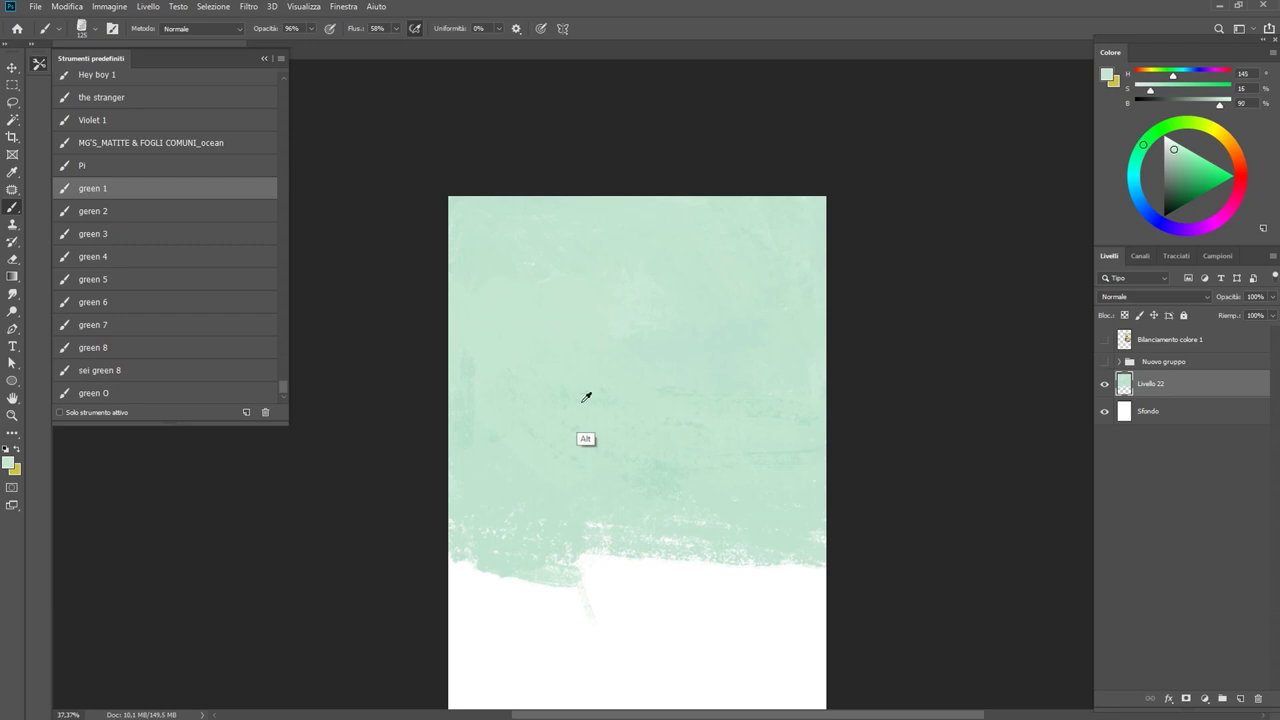
pyautogui.keyDown('alt'); pyautogui.click(671, 460); pyautogui.keyUp('alt')
pyautogui.keyDown('alt'); pyautogui.click(675, 422); pyautogui.keyUp('alt')
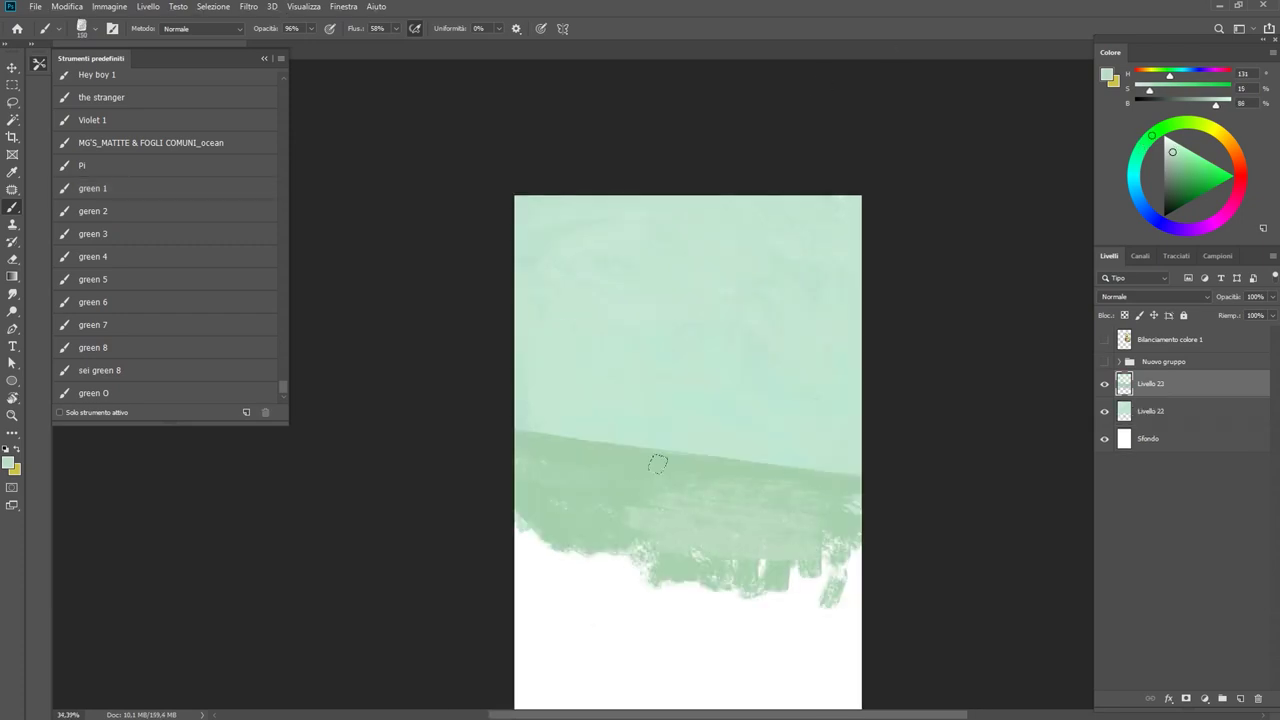
# Sample the lower band's green and make Livello 23 the active layer.
pyautogui.keyDown('alt'); pyautogui.click(640, 464); pyautogui.keyUp('alt')
pyautogui.keyDown('alt'); pyautogui.click(745, 540); pyautogui.keyUp('alt')
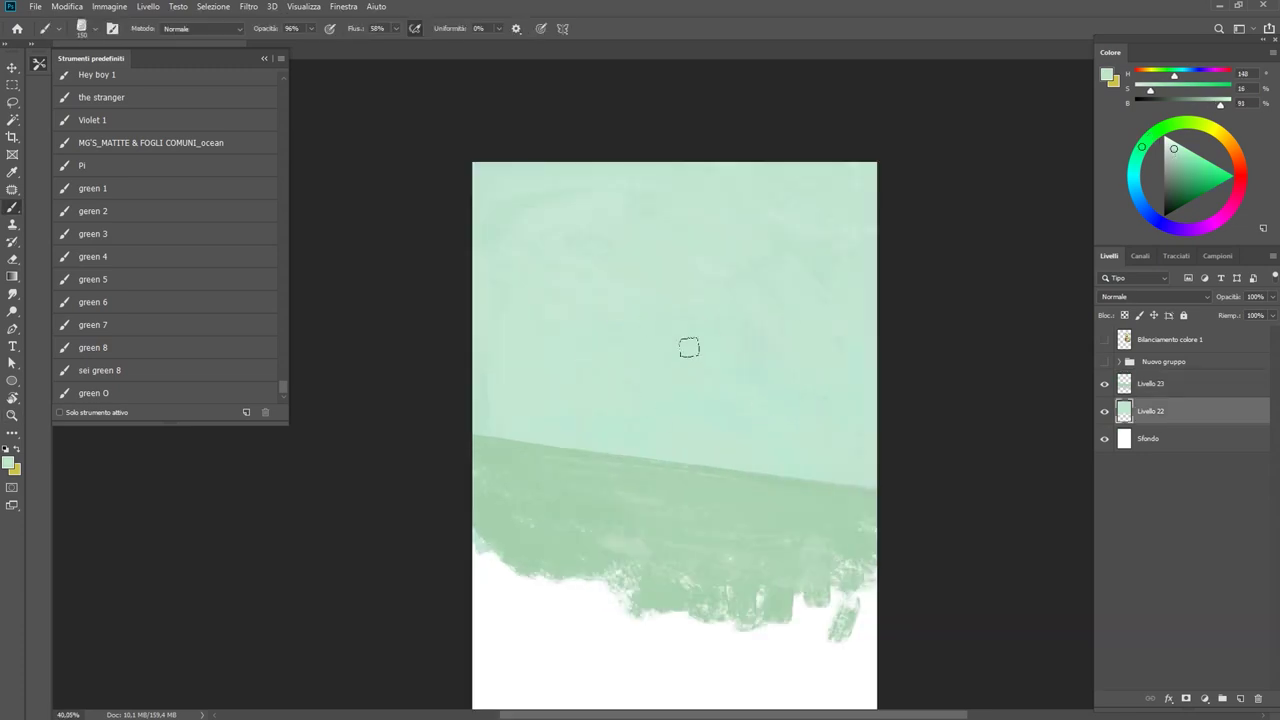
pyautogui.hotkey('alt', ']')
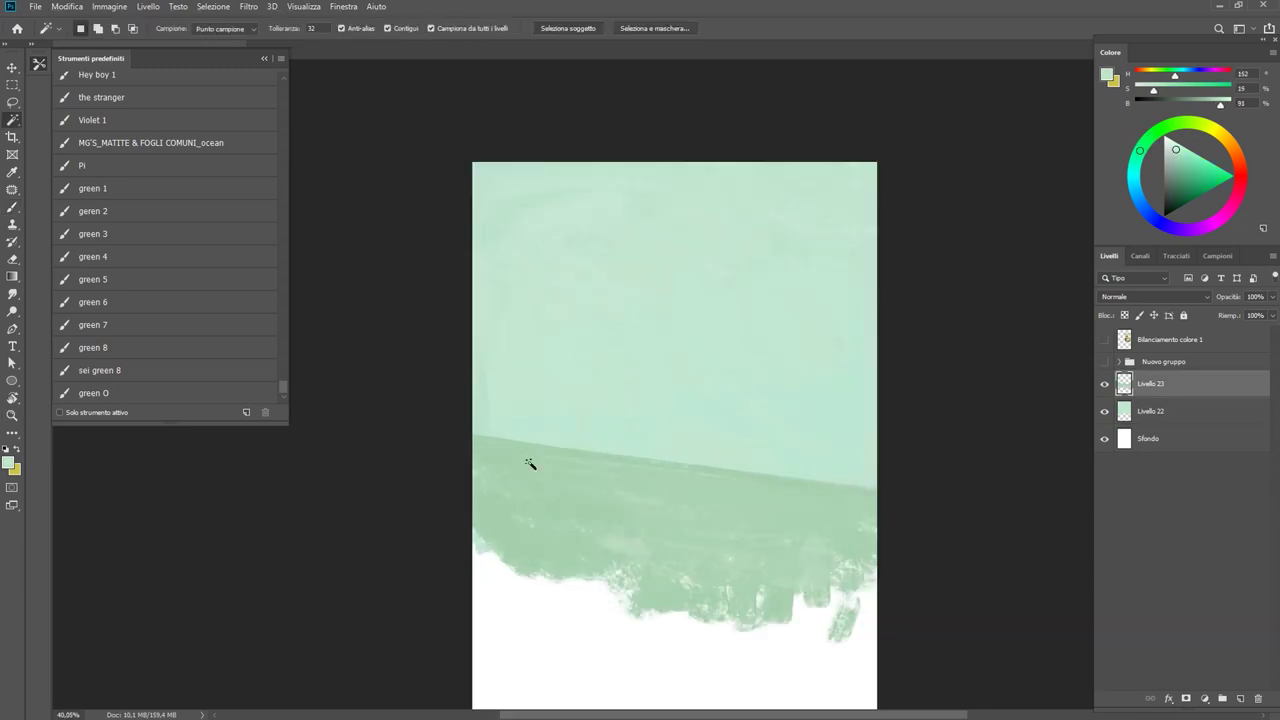
pyautogui.press('e')
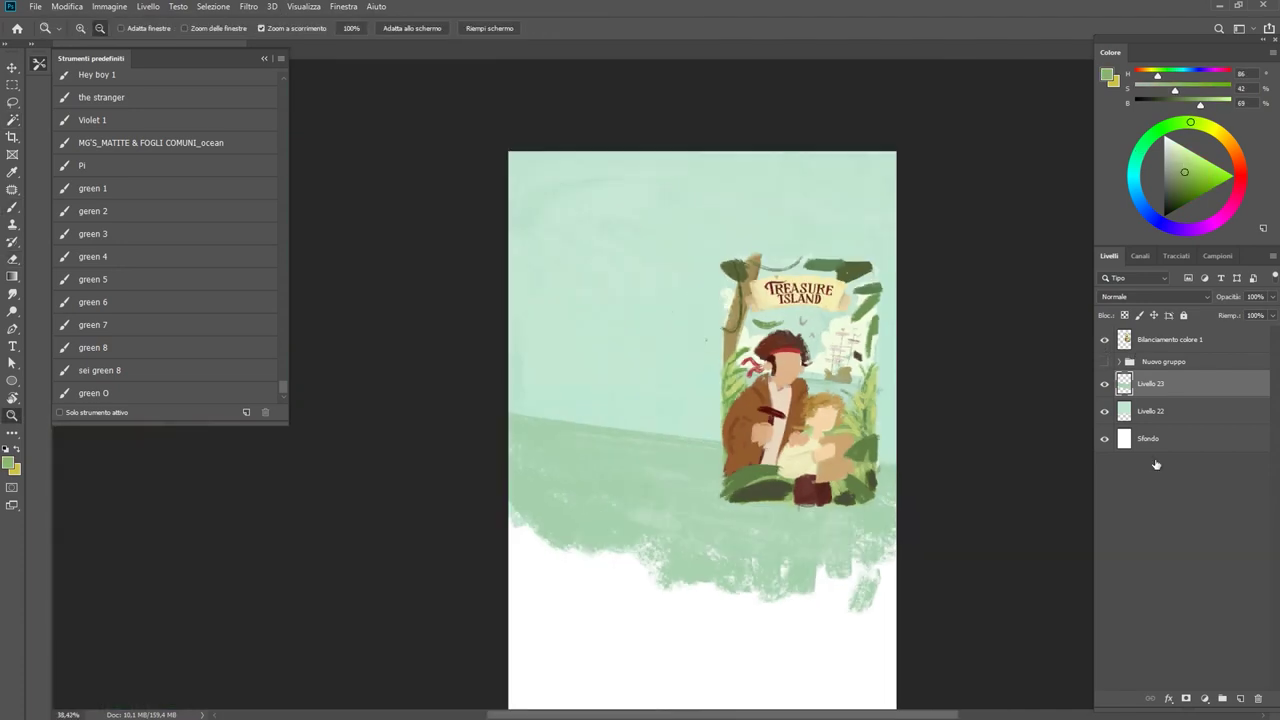
# Paint olive-green grass across the lower half with the geren 2 preset, filling white gaps.
pyautogui.moveTo(540, 505); pyautogui.dragTo(530, 590)
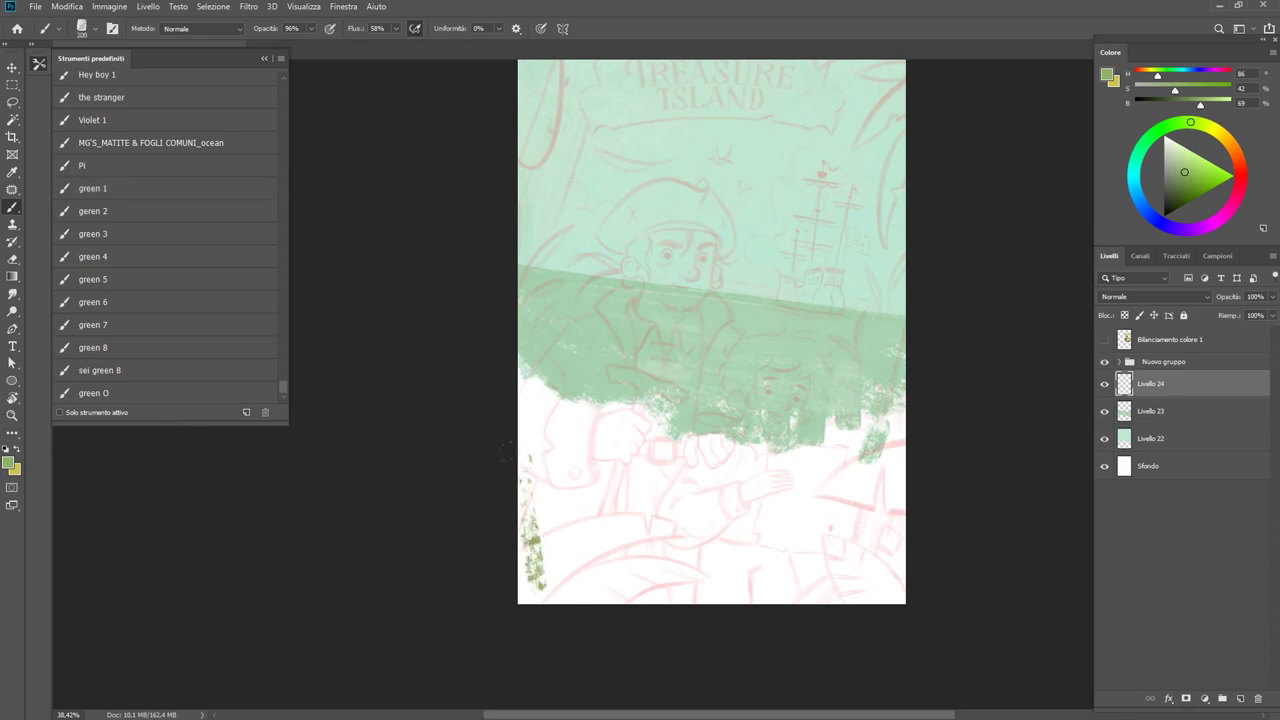
pyautogui.moveTo(530, 420)
pyautogui.mouseDown()
pyautogui.moveTo(610, 600)
pyautogui.moveTo(690, 550)
pyautogui.mouseUp()
pyautogui.moveTo(600, 470)
pyautogui.mouseDown()
pyautogui.moveTo(712, 456)
pyautogui.moveTo(720, 590)
pyautogui.mouseUp()
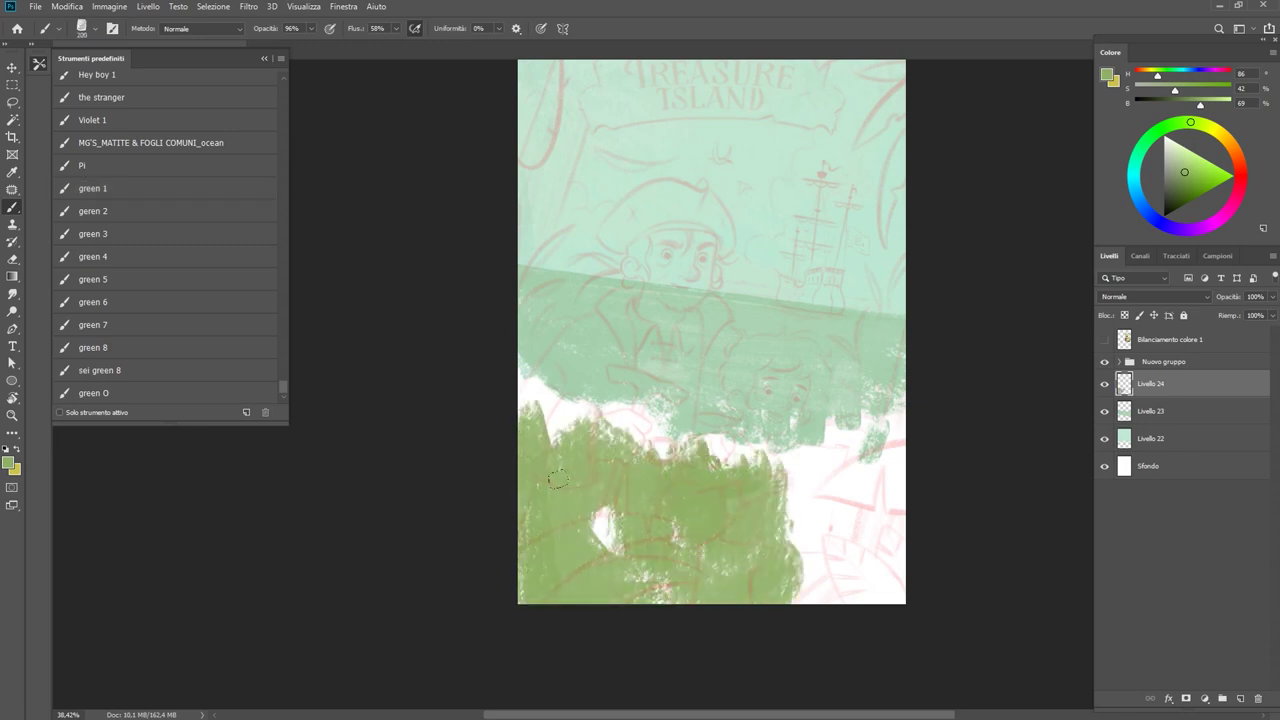
pyautogui.moveTo(600, 510); pyautogui.dragTo(660, 600)
pyautogui.click(93, 211)
pyautogui.moveTo(530, 440); pyautogui.dragTo(590, 370)
pyautogui.moveTo(880, 590)
pyautogui.mouseDown()
pyautogui.moveTo(855, 492)
pyautogui.moveTo(790, 590)
pyautogui.mouseUp()
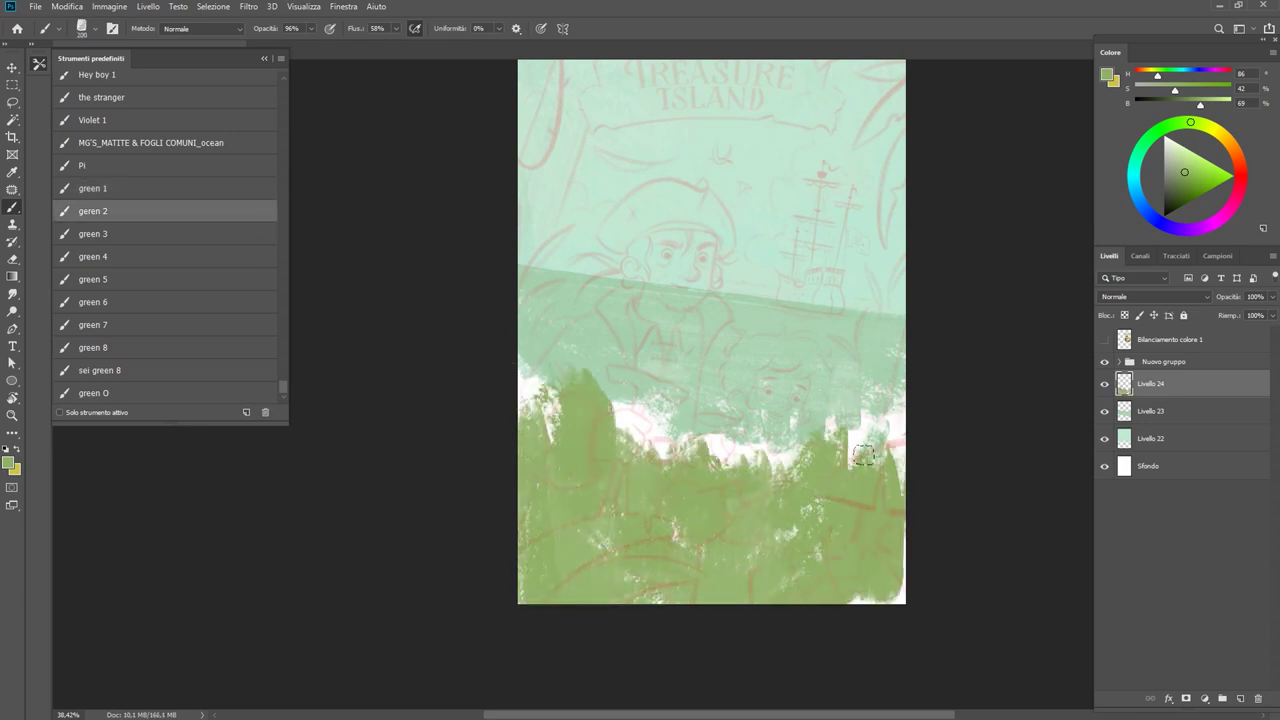
pyautogui.moveTo(880, 430); pyautogui.dragTo(880, 590)
pyautogui.moveTo(630, 430)
pyautogui.mouseDown()
pyautogui.moveTo(700, 465)
pyautogui.moveTo(715, 385)
pyautogui.moveTo(810, 380)
pyautogui.mouseUp()
pyautogui.moveTo(790, 470); pyautogui.dragTo(893, 405)
# Raise the Nuovo gruppo sketch opacity, then paint grass along the right edge on Livello 24.
pyautogui.click(1160, 361)
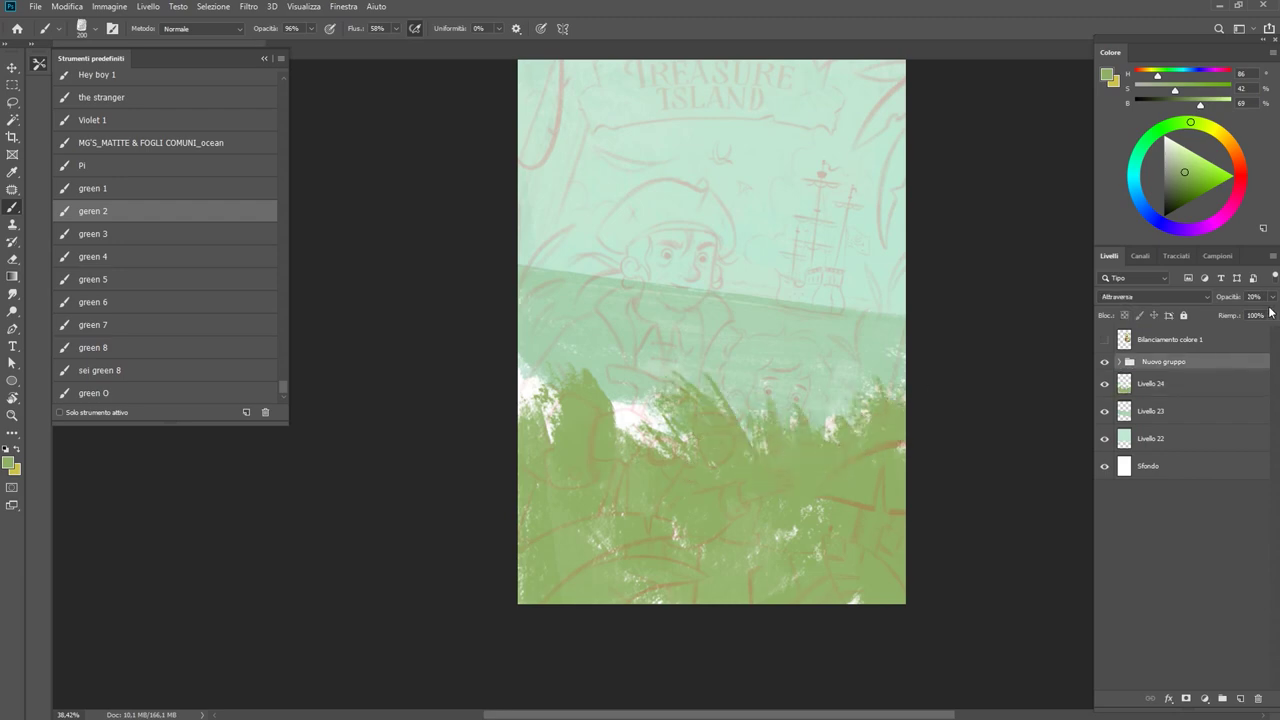
pyautogui.moveTo(1210, 311); pyautogui.dragTo(1237, 311)
pyautogui.click(1150, 383)
pyautogui.press('[')
pyautogui.press('[')
pyautogui.moveTo(853, 433); pyautogui.dragTo(893, 340)
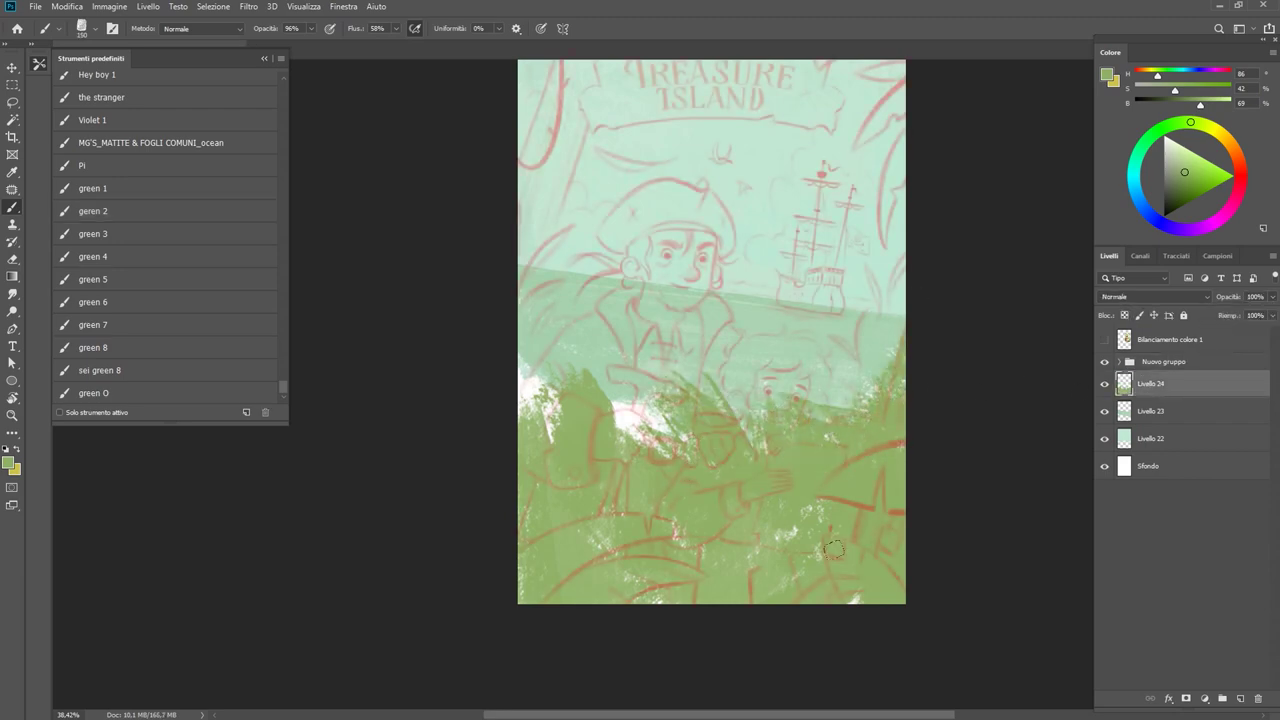
pyautogui.moveTo(531, 401); pyautogui.dragTo(500, 529)
# Paint curved grass blades and build up the green leaf shape near the edge.
pyautogui.hotkey('ctrl', '+')
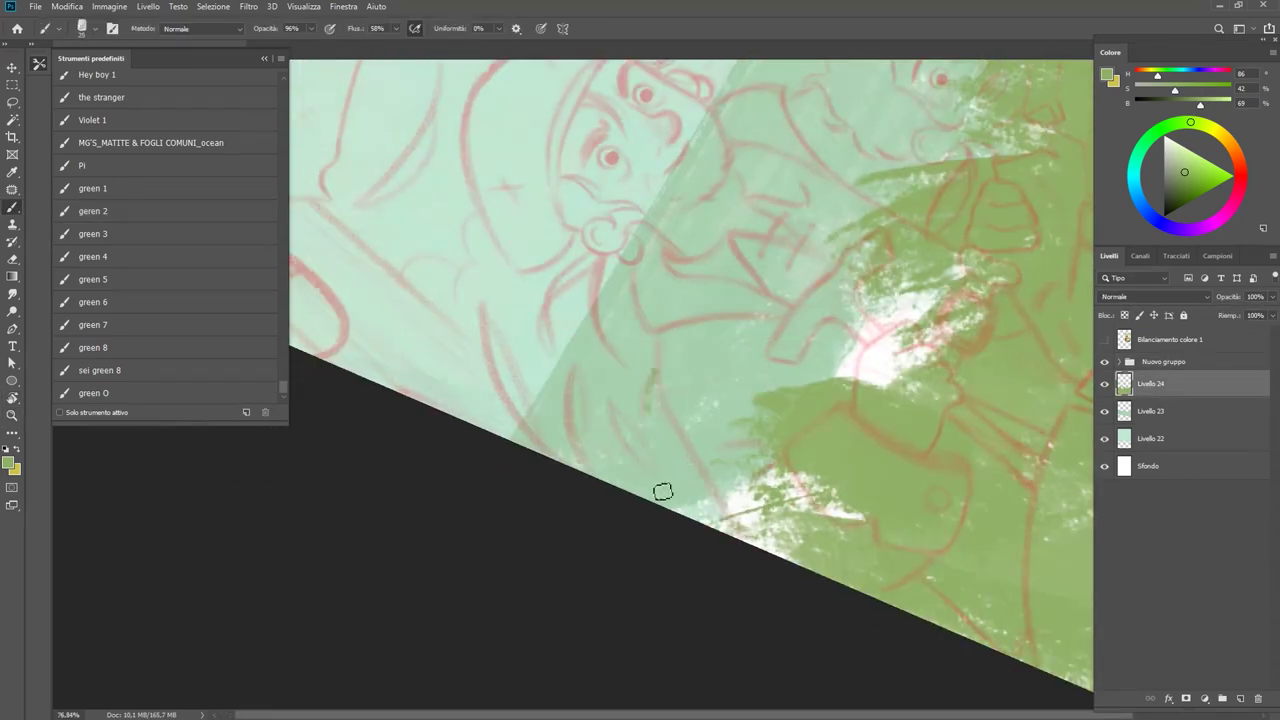
pyautogui.moveTo(663, 491)
pyautogui.mouseDown()
pyautogui.moveTo(660, 378)
pyautogui.moveTo(689, 374)
pyautogui.moveTo(760, 540)
pyautogui.moveTo(527, 343)
pyautogui.mouseUp()
pyautogui.press('r')
pyautogui.press('Escape')
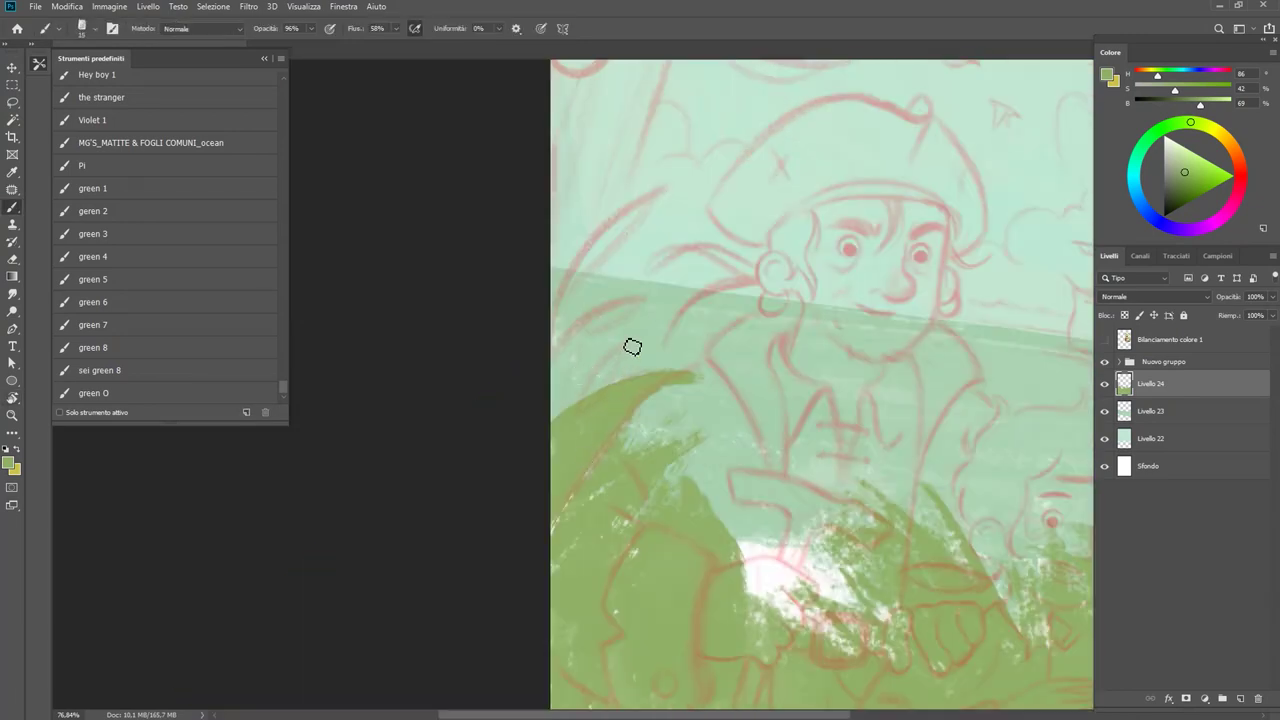
pyautogui.moveTo(632, 347)
pyautogui.mouseDown()
pyautogui.moveTo(591, 408)
pyautogui.moveTo(730, 400)
pyautogui.mouseUp()
pyautogui.scroll(-2, 725, 454)
pyautogui.moveTo(660, 430); pyautogui.dragTo(733, 423)
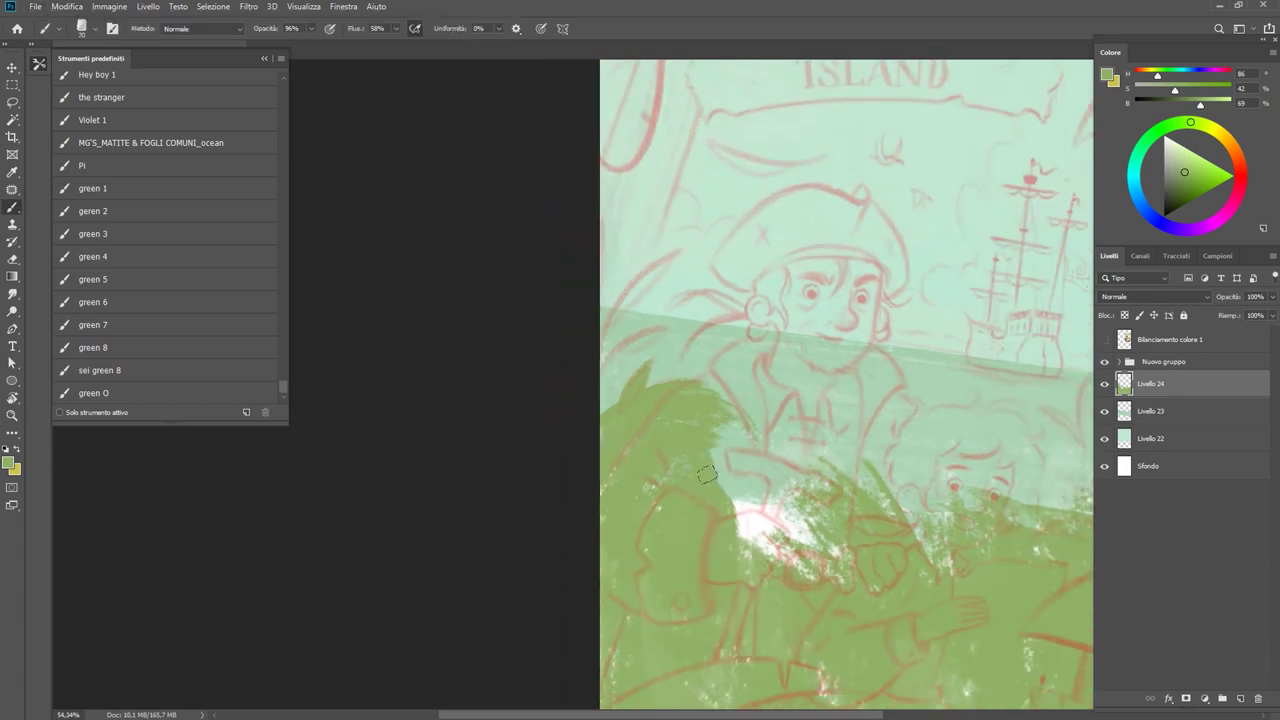
pyautogui.scroll(-2, 707, 474)
pyautogui.scroll(5, 846, 423)
# Paint leaves around the boy's hair, undo one stroke, and add a dark green leaf.
pyautogui.moveTo(846, 423)
pyautogui.mouseDown()
pyautogui.moveTo(930, 480)
pyautogui.moveTo(836, 420)
pyautogui.mouseUp()
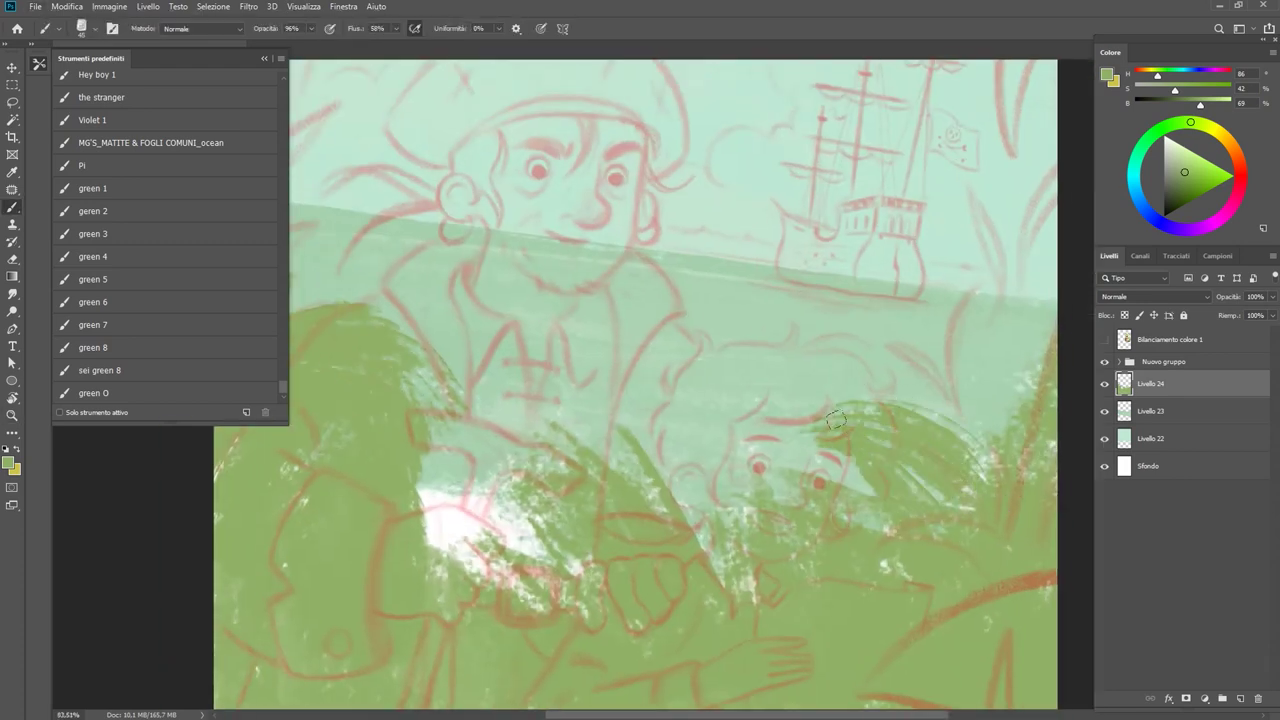
pyautogui.moveTo(840, 470); pyautogui.dragTo(960, 500)
pyautogui.moveTo(914, 371); pyautogui.dragTo(1020, 540)
pyautogui.hotkey('ctrl', 'z')
pyautogui.press('e')
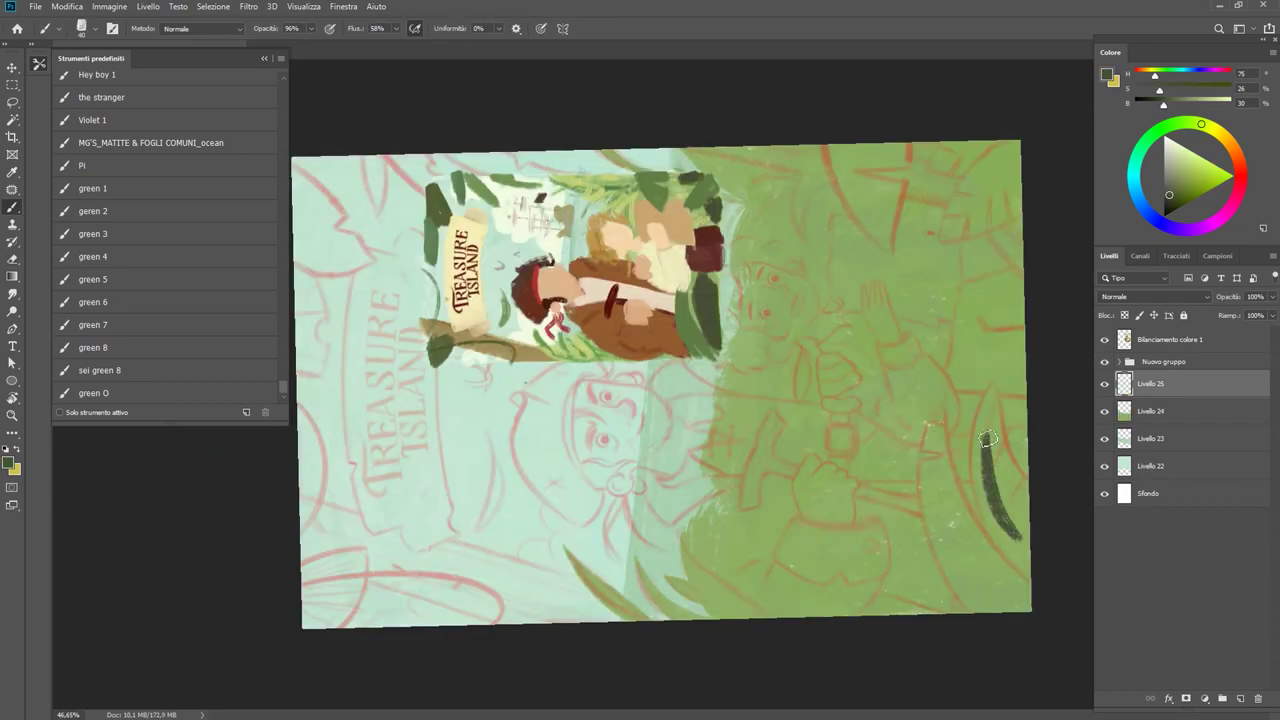
pyautogui.moveTo(980, 425)
pyautogui.mouseDown()
pyautogui.moveTo(1028, 530)
pyautogui.moveTo(1000, 528)
pyautogui.mouseUp()
# Build the dark green leaf at the bottom edge, extending it right and darkening its left part.
pyautogui.moveTo(980, 480); pyautogui.dragTo(1026, 556)
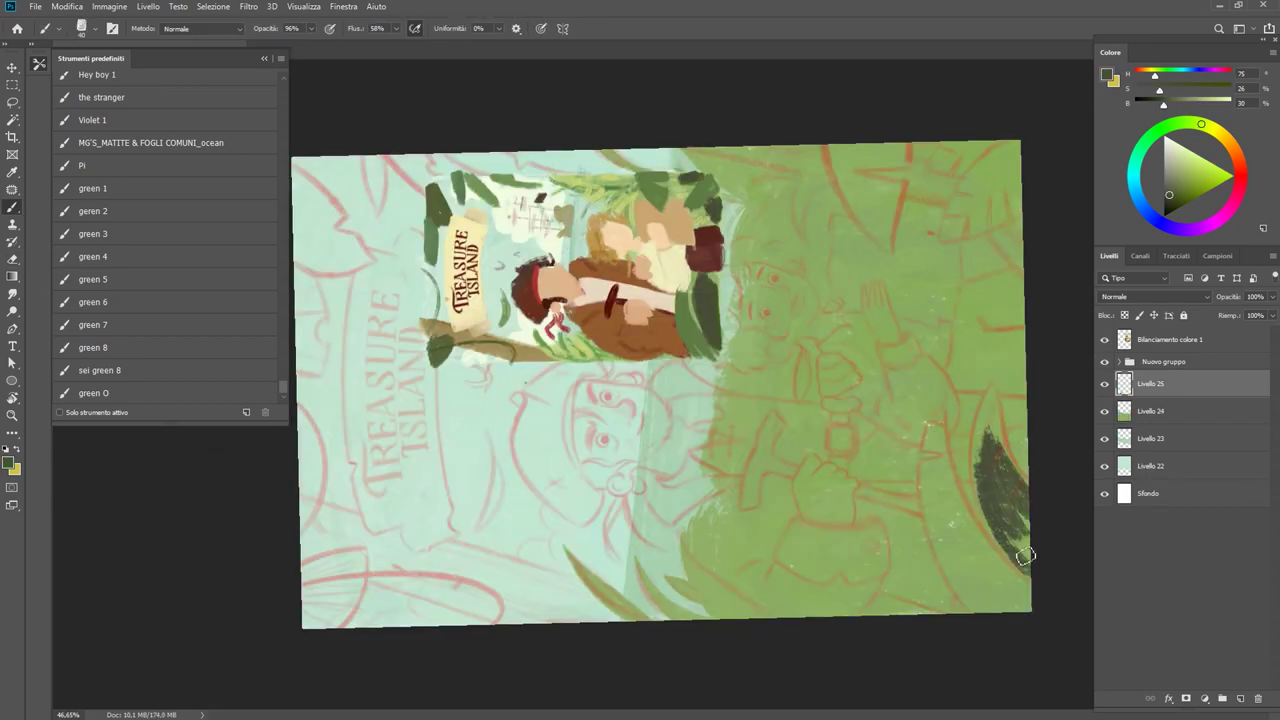
pyautogui.moveTo(1005, 500); pyautogui.dragTo(1048, 585)
pyautogui.moveTo(1037, 506); pyautogui.dragTo(640, 600)
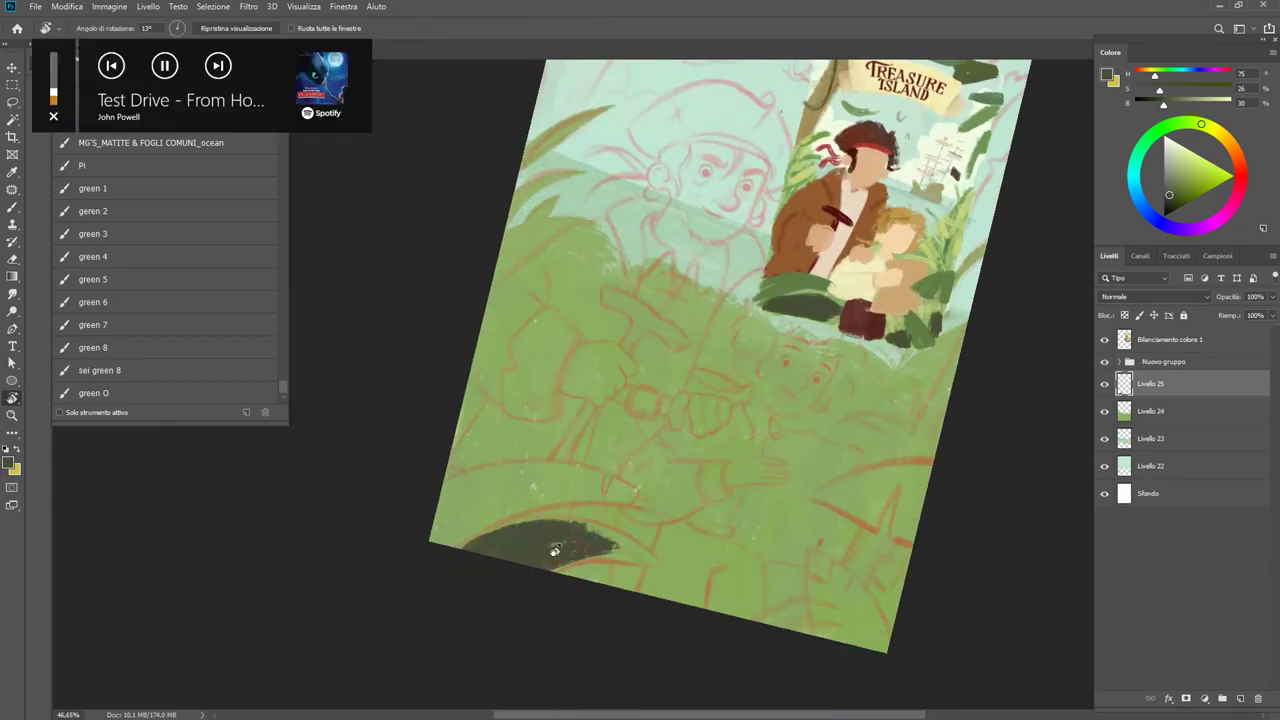
pyautogui.scroll(5, 590, 494)
pyautogui.moveTo(590, 494); pyautogui.dragTo(760, 530)
pyautogui.moveTo(570, 625); pyautogui.dragTo(840, 598)
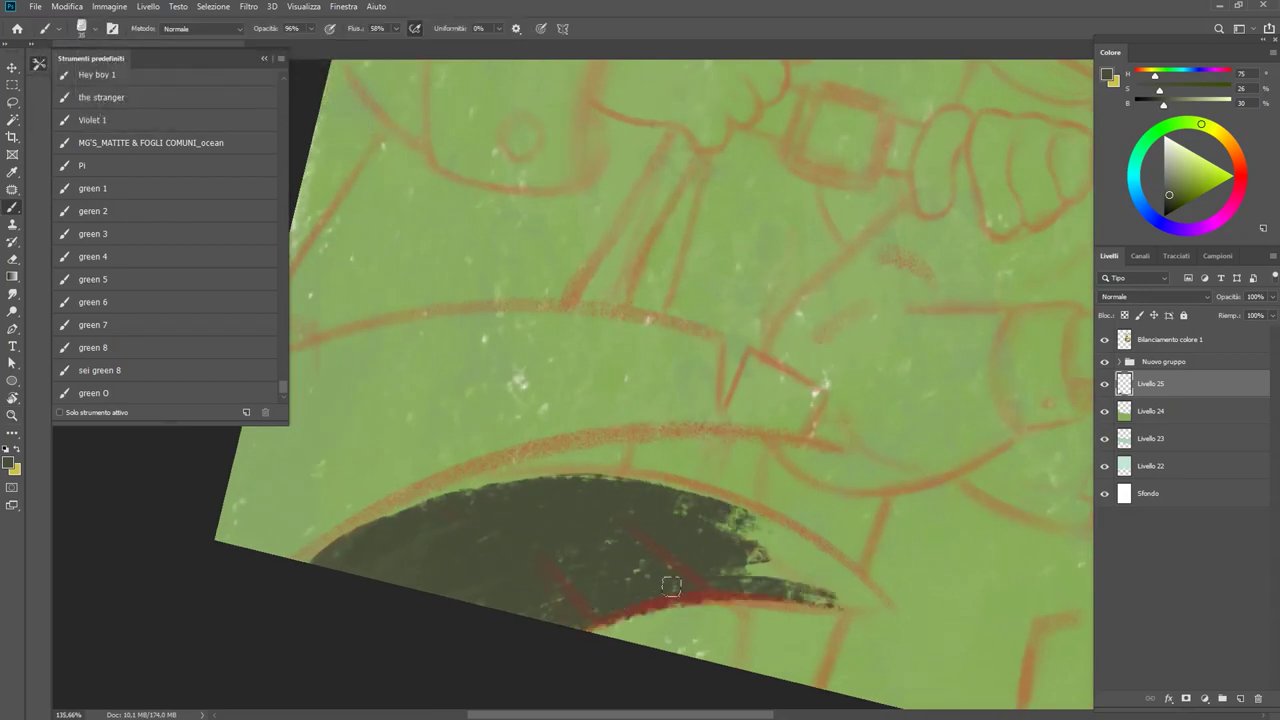
pyautogui.moveTo(730, 580); pyautogui.dragTo(850, 600)
pyautogui.moveTo(712, 528)
pyautogui.mouseDown()
pyautogui.moveTo(855, 598)
pyautogui.moveTo(706, 506)
pyautogui.mouseUp()
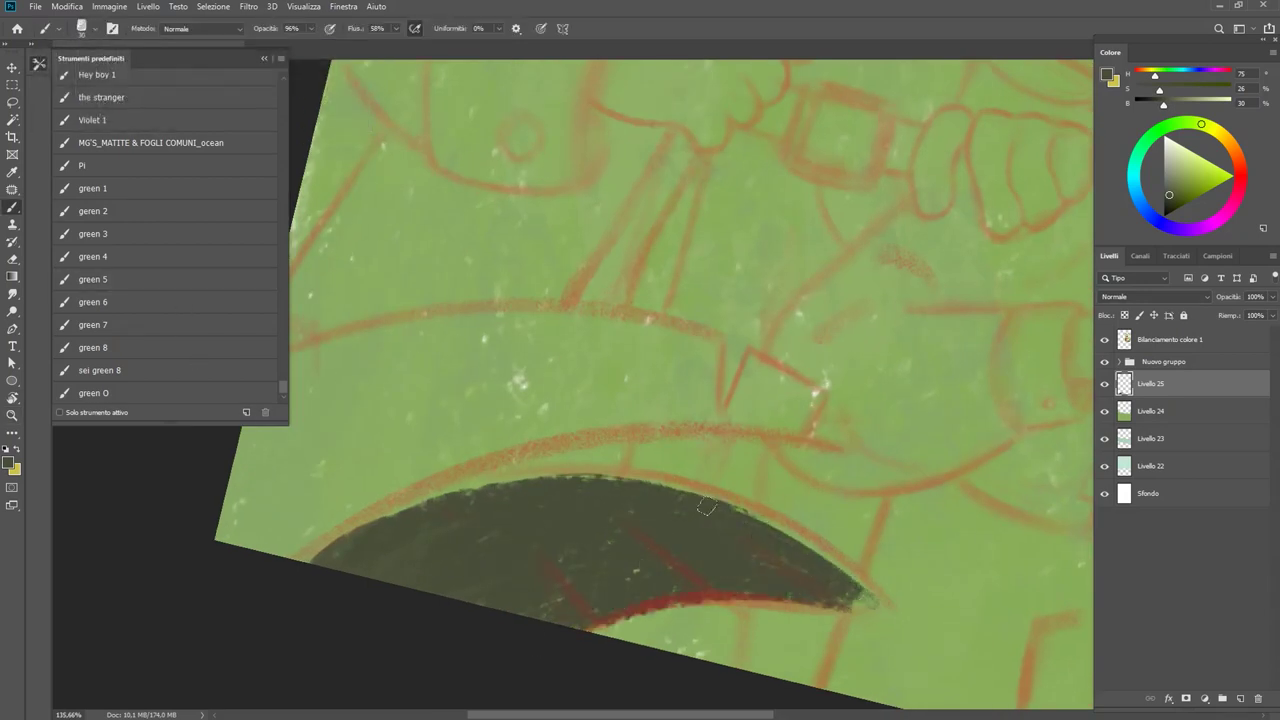
pyautogui.moveTo(411, 546); pyautogui.dragTo(470, 495)
pyautogui.moveTo(340, 535); pyautogui.dragTo(530, 480)
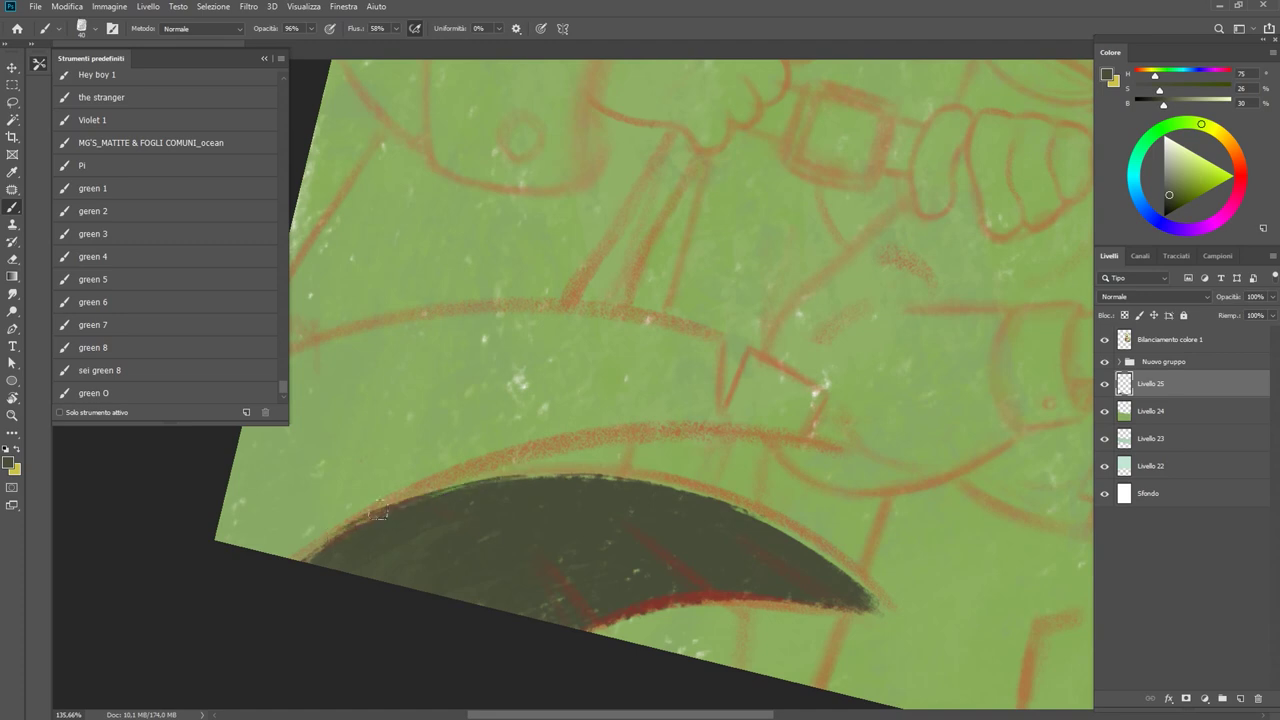
# Paint the dark leaf's left edge with the sketch hidden, undoing one stray edge stroke.
pyautogui.press('r')
pyautogui.moveTo(760, 350); pyautogui.dragTo(580, 308)
pyautogui.moveTo(562, 198); pyautogui.dragTo(625, 332)
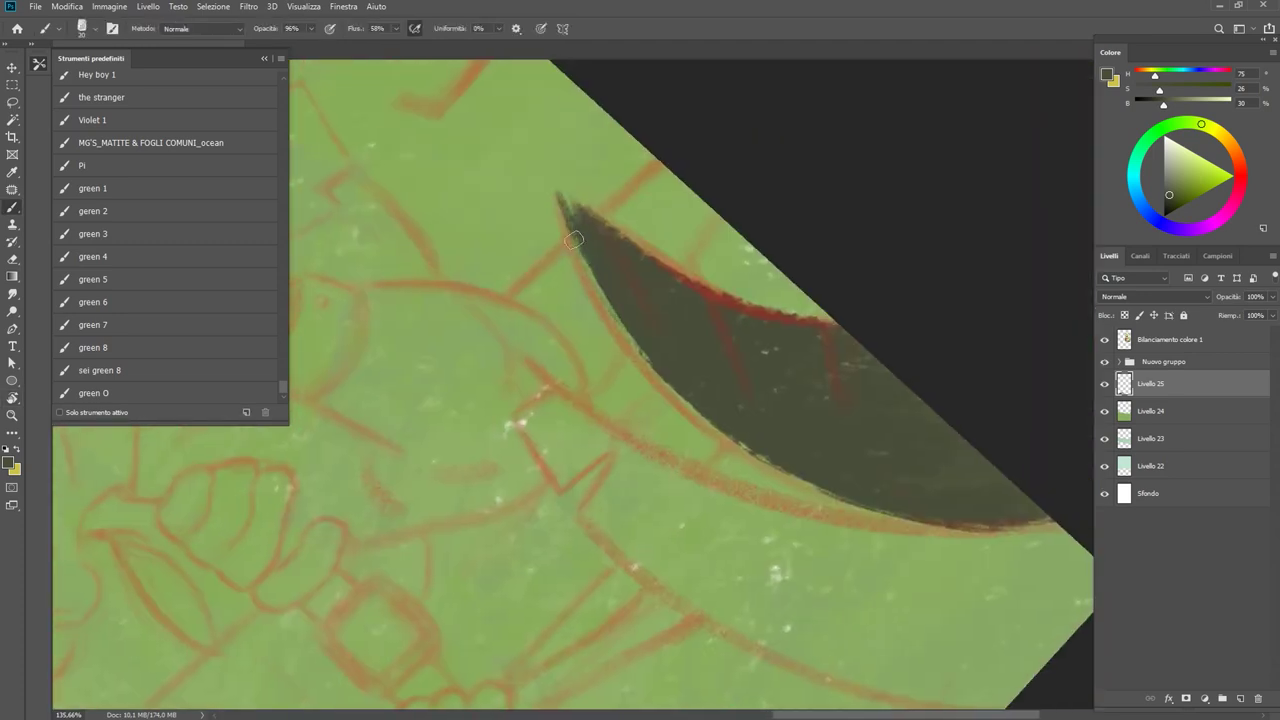
pyautogui.moveTo(580, 256)
pyautogui.mouseDown()
pyautogui.moveTo(700, 416)
pyautogui.moveTo(846, 486)
pyautogui.moveTo(764, 459)
pyautogui.mouseUp()
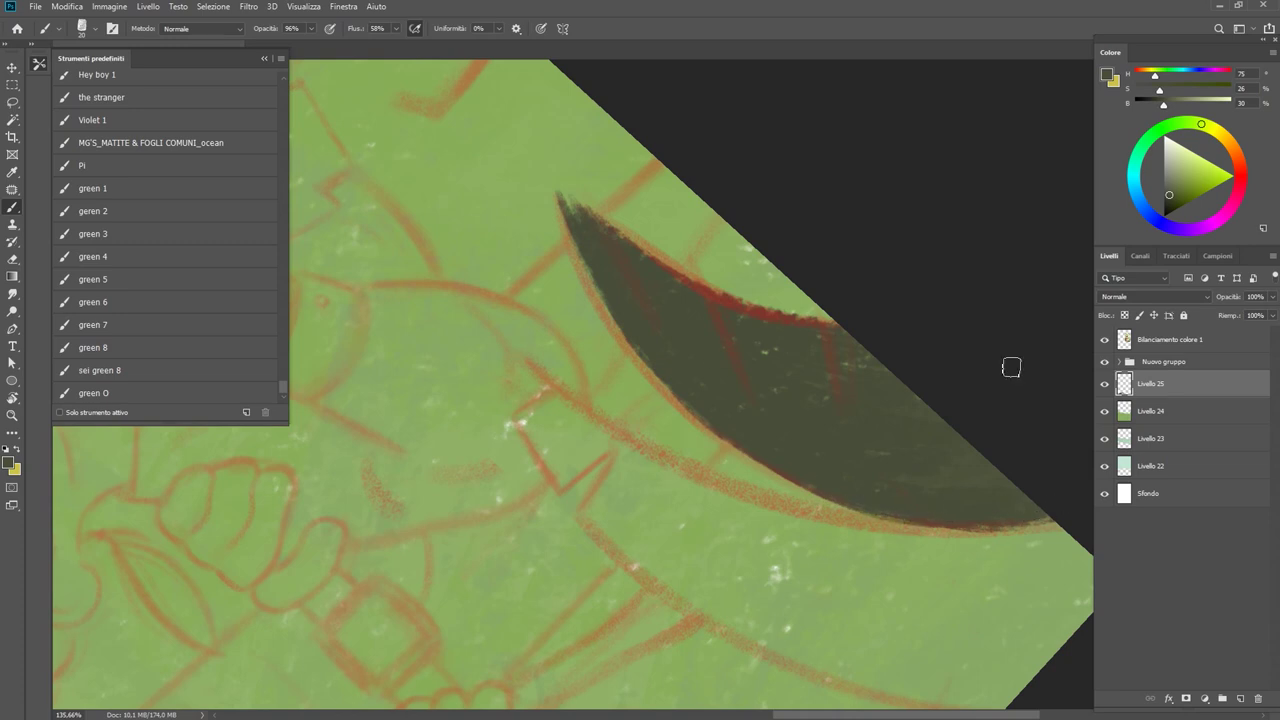
pyautogui.click(1105, 362)
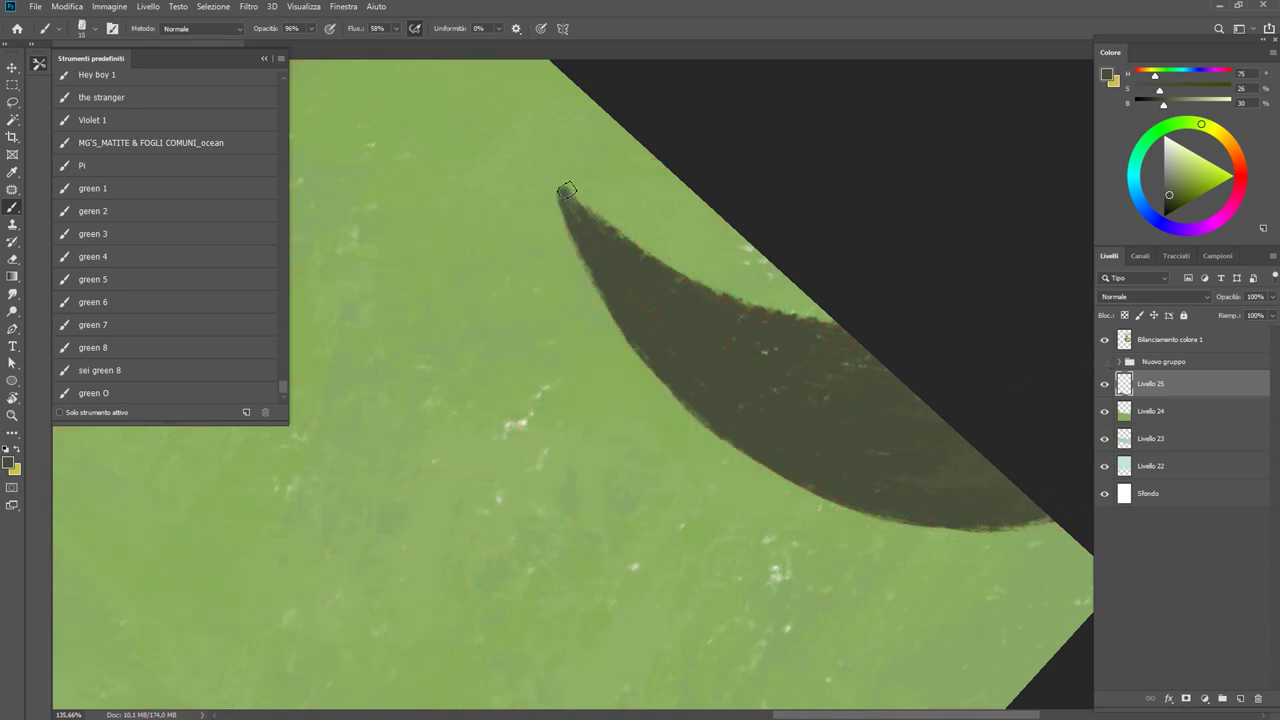
pyautogui.moveTo(633, 327)
pyautogui.mouseDown()
pyautogui.moveTo(755, 479)
pyautogui.moveTo(680, 431)
pyautogui.mouseUp()
pyautogui.hotkey('ctrl', 'z')
pyautogui.press('z')
pyautogui.click(1105, 362)
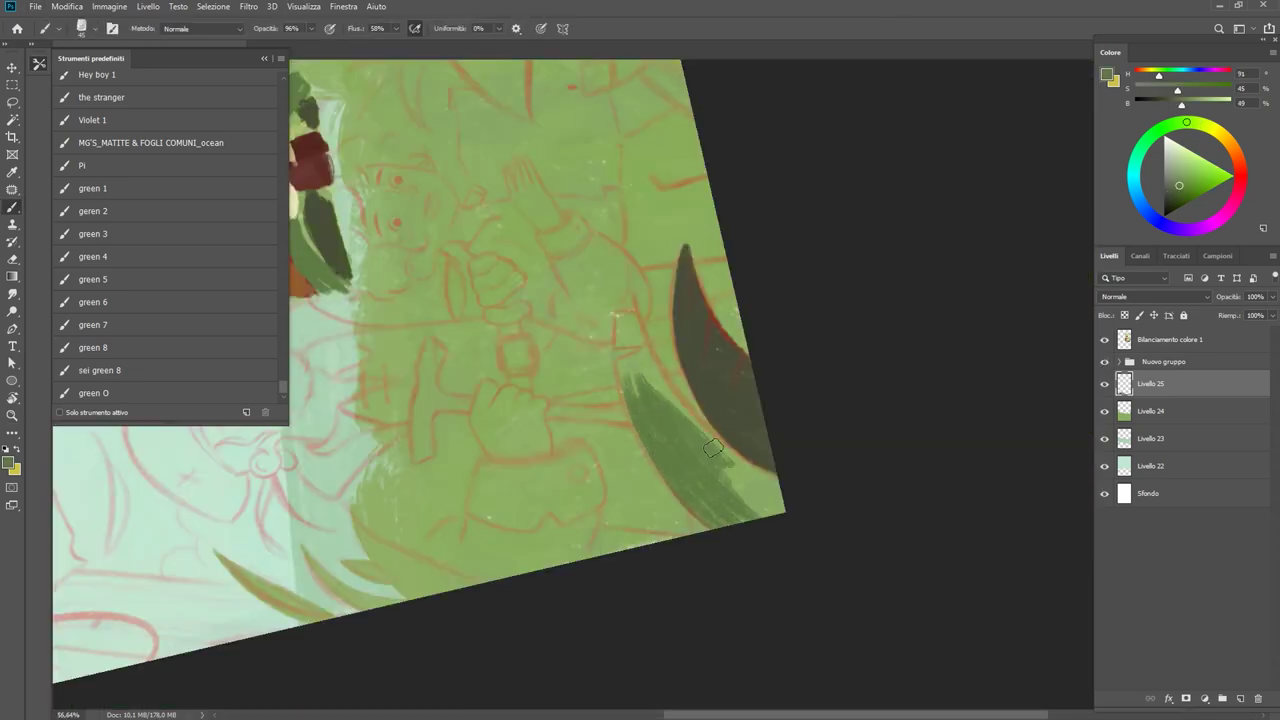
# Paint a mid-green leaf beside the dark one, shading its lower edge and stem.
pyautogui.moveTo(690, 410); pyautogui.dragTo(735, 467)
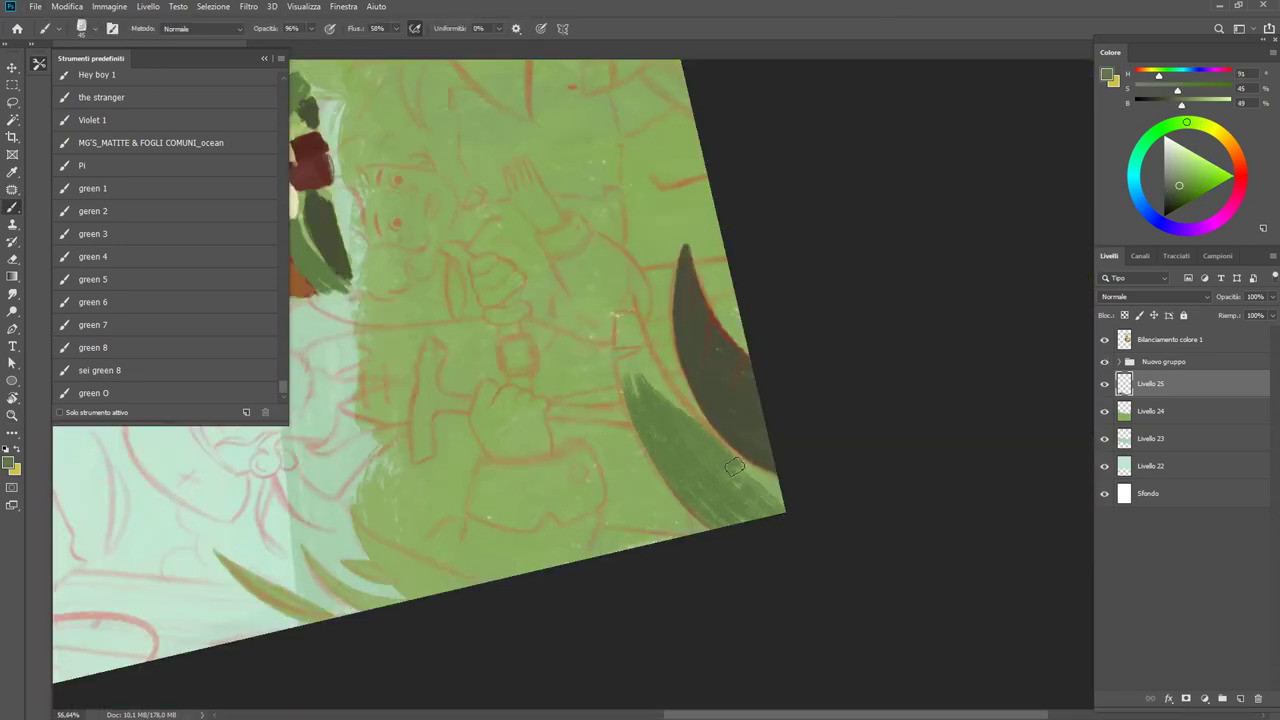
pyautogui.scroll(3, 734, 467)
pyautogui.moveTo(600, 386); pyautogui.dragTo(706, 333)
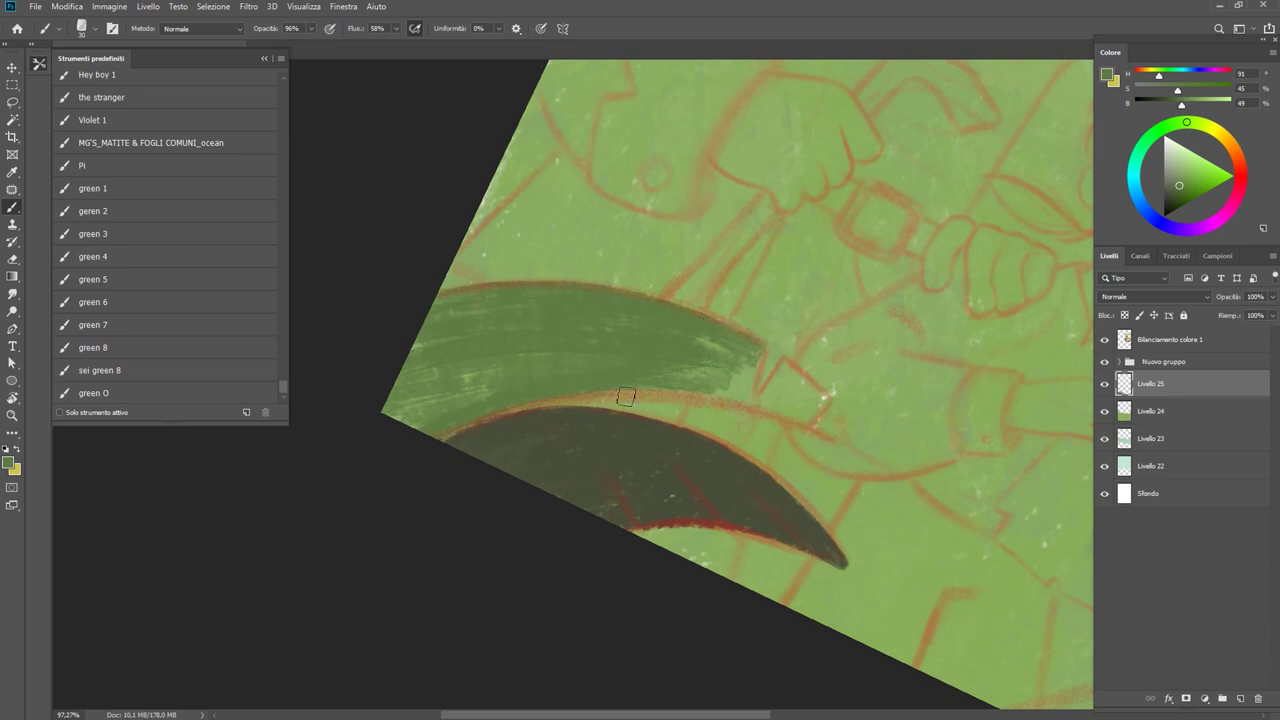
pyautogui.moveTo(626, 397)
pyautogui.mouseDown()
pyautogui.moveTo(766, 367)
pyautogui.moveTo(705, 385)
pyautogui.moveTo(686, 271)
pyautogui.moveTo(719, 266)
pyautogui.moveTo(660, 330)
pyautogui.moveTo(615, 425)
pyautogui.mouseUp()
pyautogui.scroll(5, 695, 298)
pyautogui.moveTo(620, 320)
pyautogui.mouseDown()
pyautogui.moveTo(671, 397)
pyautogui.moveTo(665, 320)
pyautogui.moveTo(675, 432)
pyautogui.moveTo(720, 330)
pyautogui.moveTo(714, 355)
pyautogui.mouseUp()
pyautogui.scroll(-2, 714, 355)
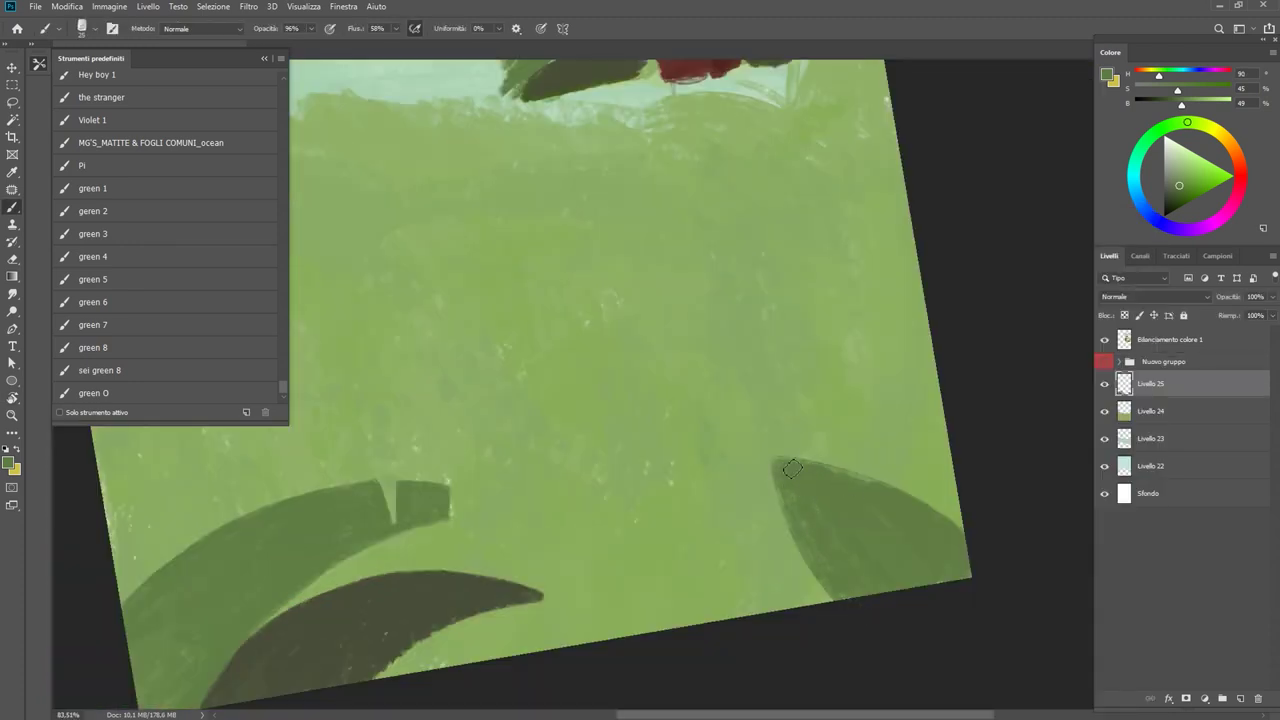
# Erase a first thin slit into the right dark green palm leaf.
pyautogui.press('z')
pyautogui.scroll(-3, 649, 409)
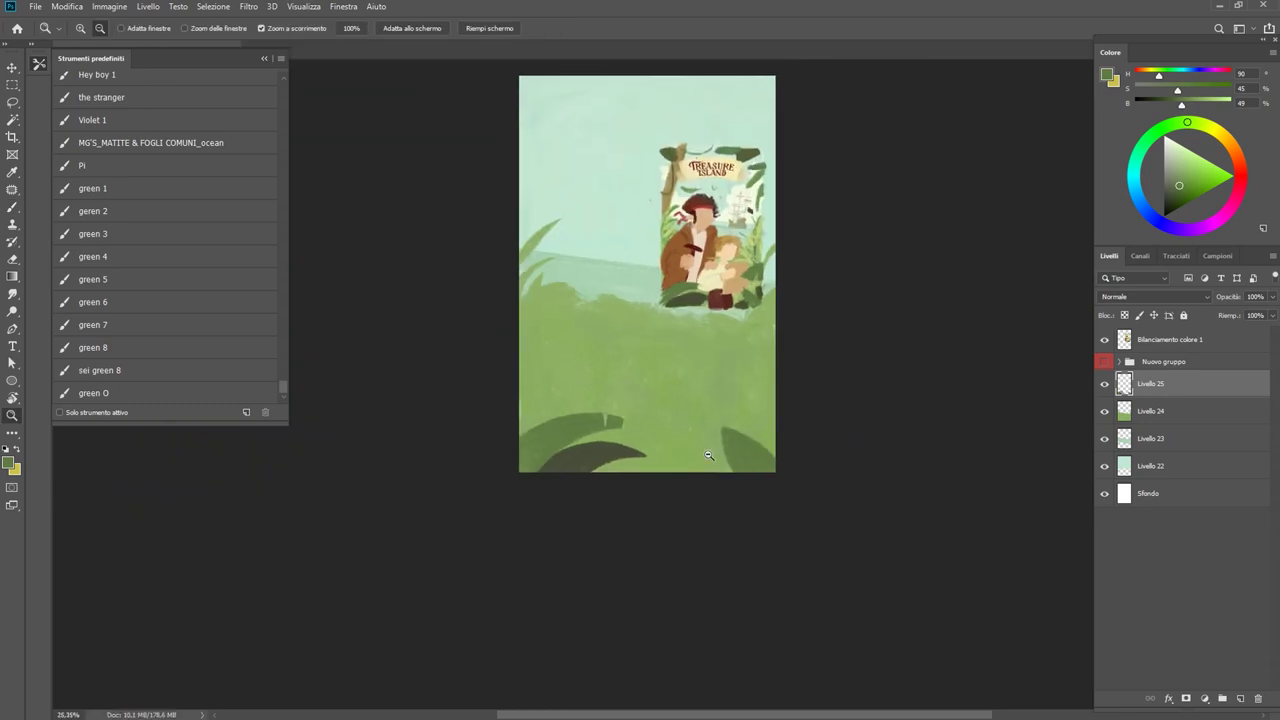
pyautogui.scroll(4, 708, 455)
pyautogui.press('e')
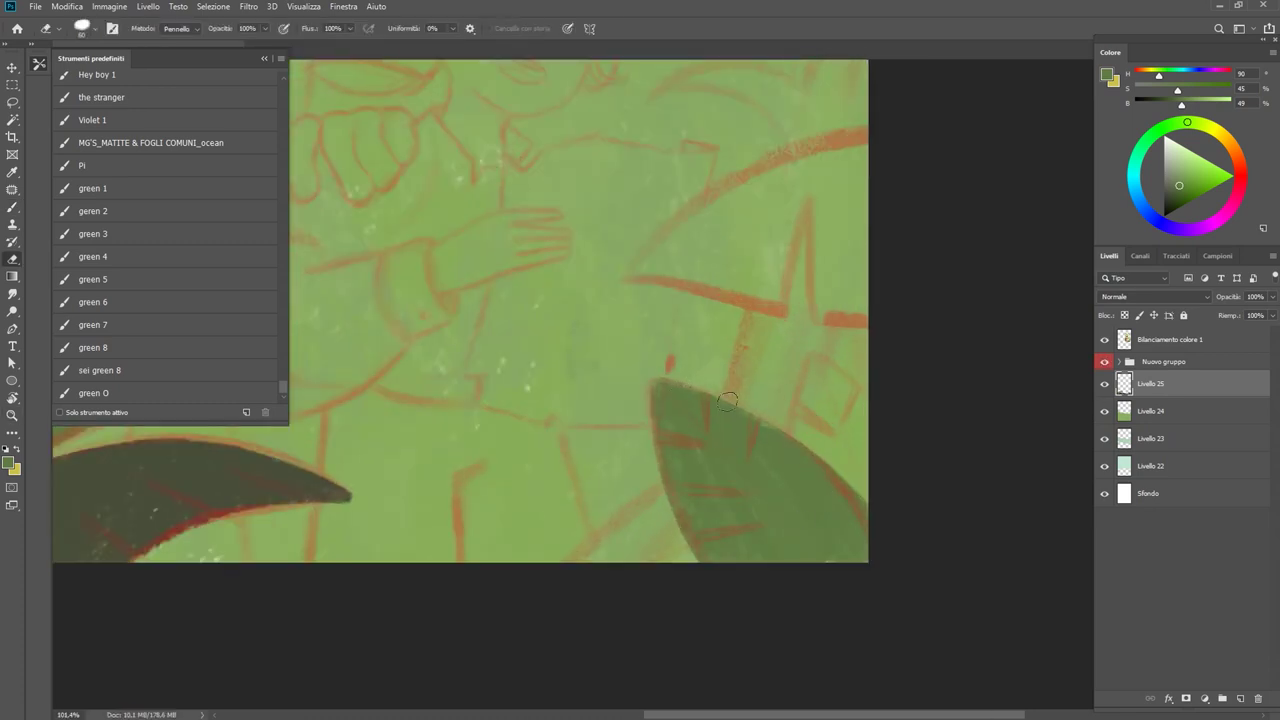
pyautogui.scroll(3, 756, 374)
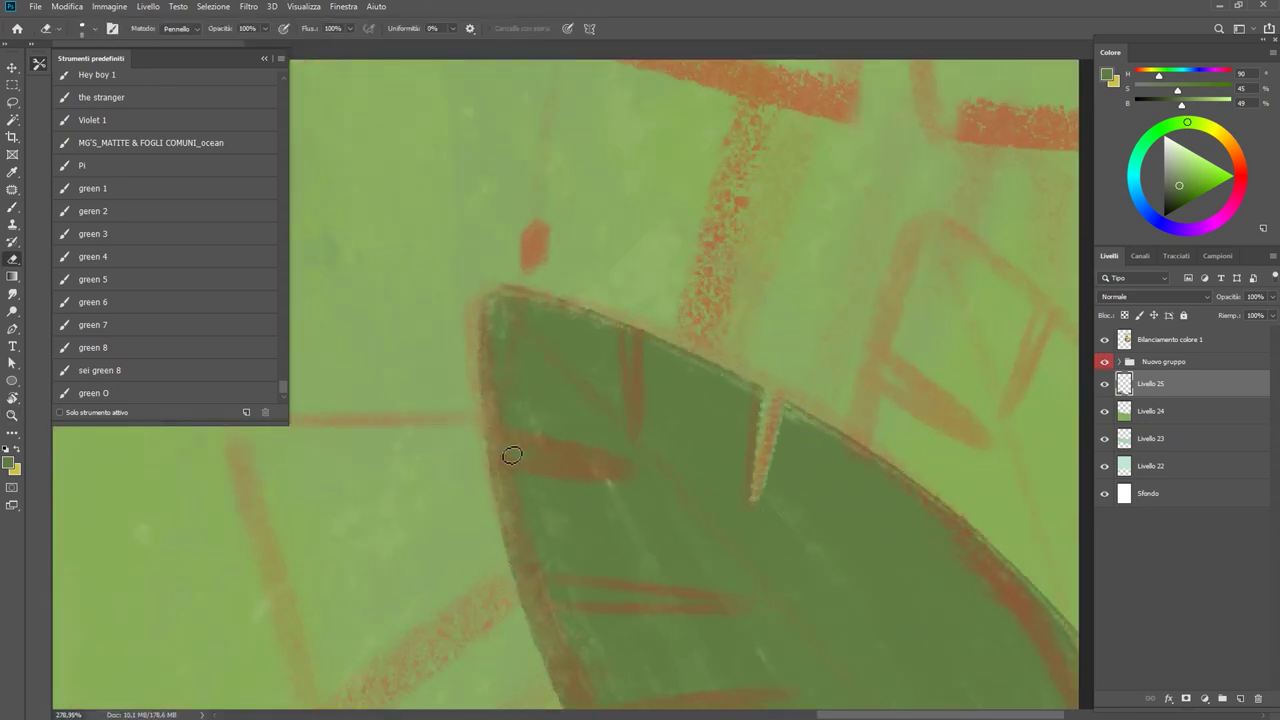
pyautogui.moveTo(511, 455)
pyautogui.mouseDown()
pyautogui.moveTo(466, 437)
pyautogui.moveTo(634, 434)
pyautogui.moveTo(640, 330)
pyautogui.mouseUp()
# Erase more tapering light slits across the leaf, then return to the Brush.
pyautogui.scroll(-3, 651, 494)
pyautogui.moveTo(532, 386); pyautogui.dragTo(748, 405)
pyautogui.moveTo(508, 363); pyautogui.dragTo(748, 405)
pyautogui.moveTo(549, 517); pyautogui.dragTo(815, 492)
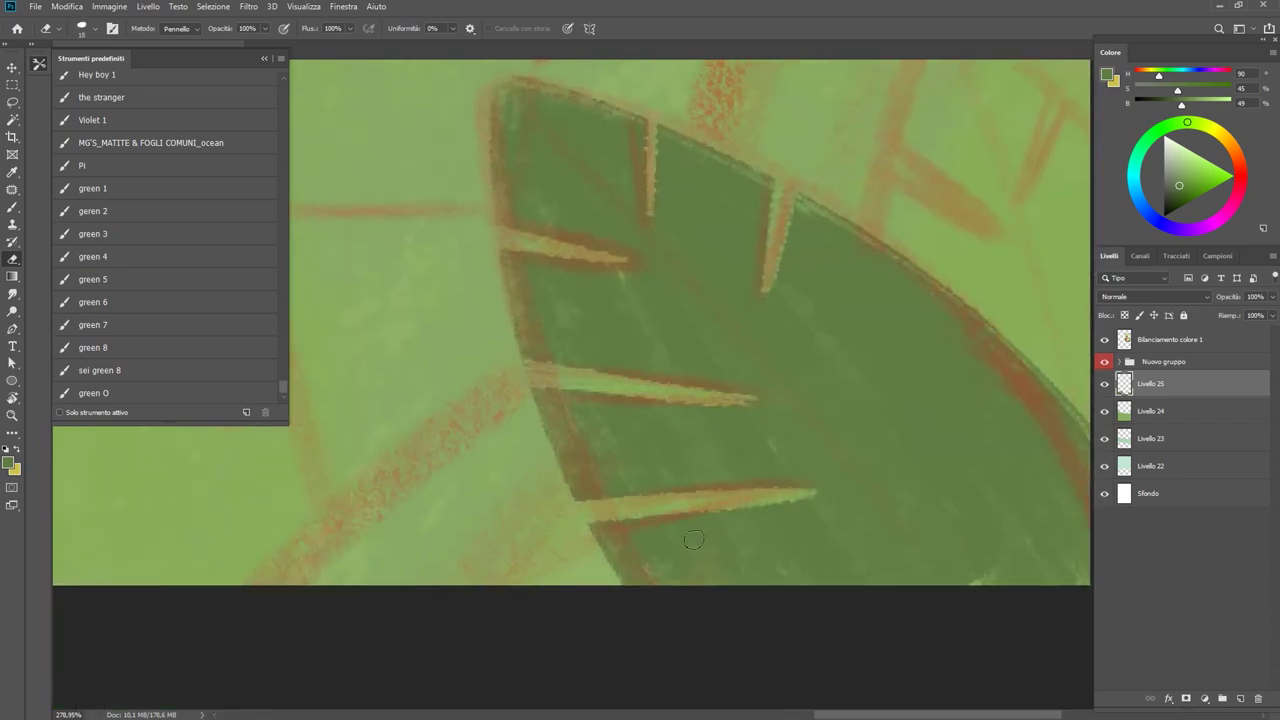
pyautogui.press('b')
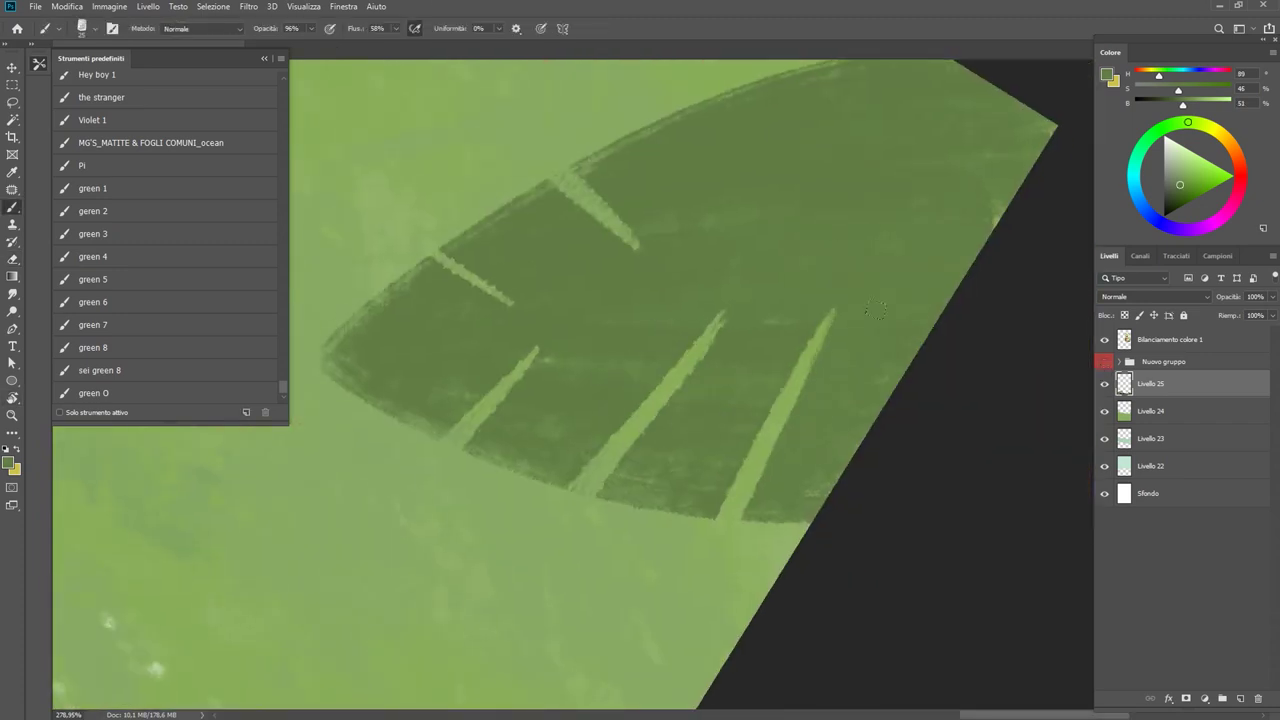
pyautogui.scroll(-5, 875, 310)
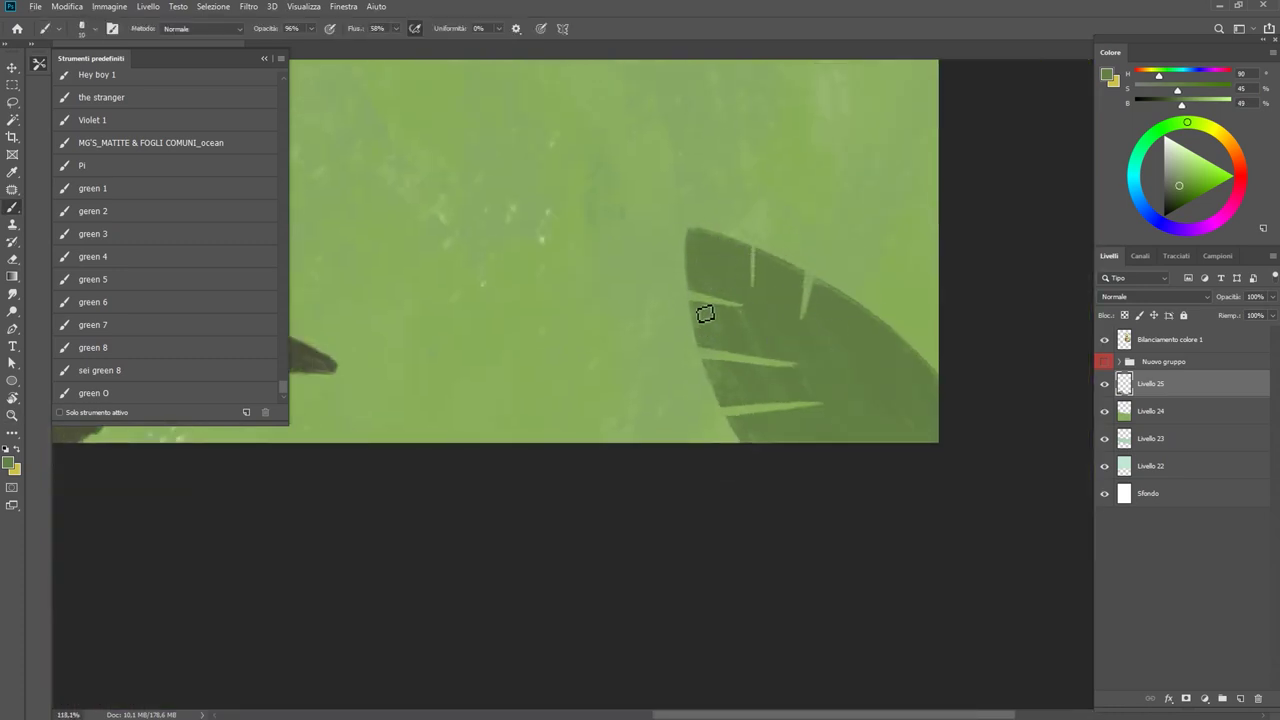
pyautogui.scroll(-5, 721, 375)
pyautogui.scroll(5, 757, 396)
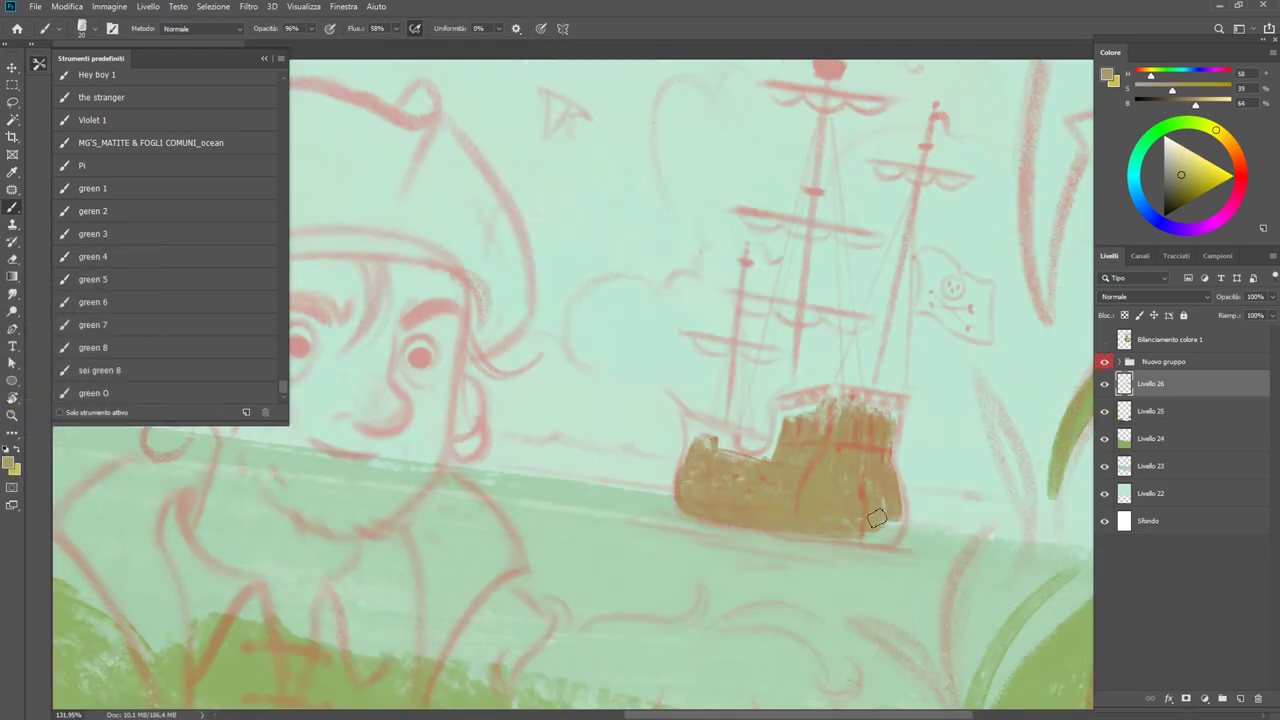
# Tilt the view and paint the hull's dipped deck line and up-left bowsprit on Livello 26.
pyautogui.scroll(-5, 877, 518)
pyautogui.scroll(5, 688, 600)
pyautogui.press('r')
pyautogui.scroll(3, 688, 600)
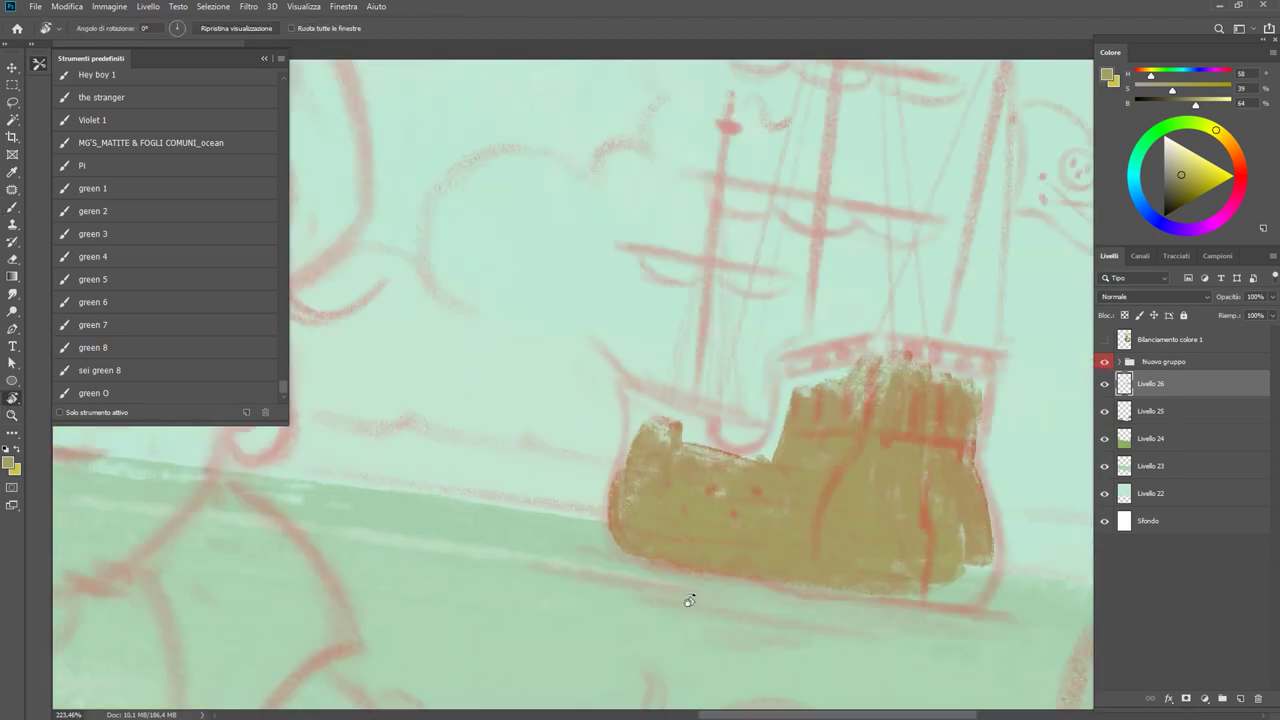
pyautogui.press('b')
pyautogui.moveTo(688, 600)
pyautogui.mouseDown()
pyautogui.moveTo(630, 409)
pyautogui.moveTo(663, 426)
pyautogui.moveTo(760, 400)
pyautogui.moveTo(628, 476)
pyautogui.mouseUp()
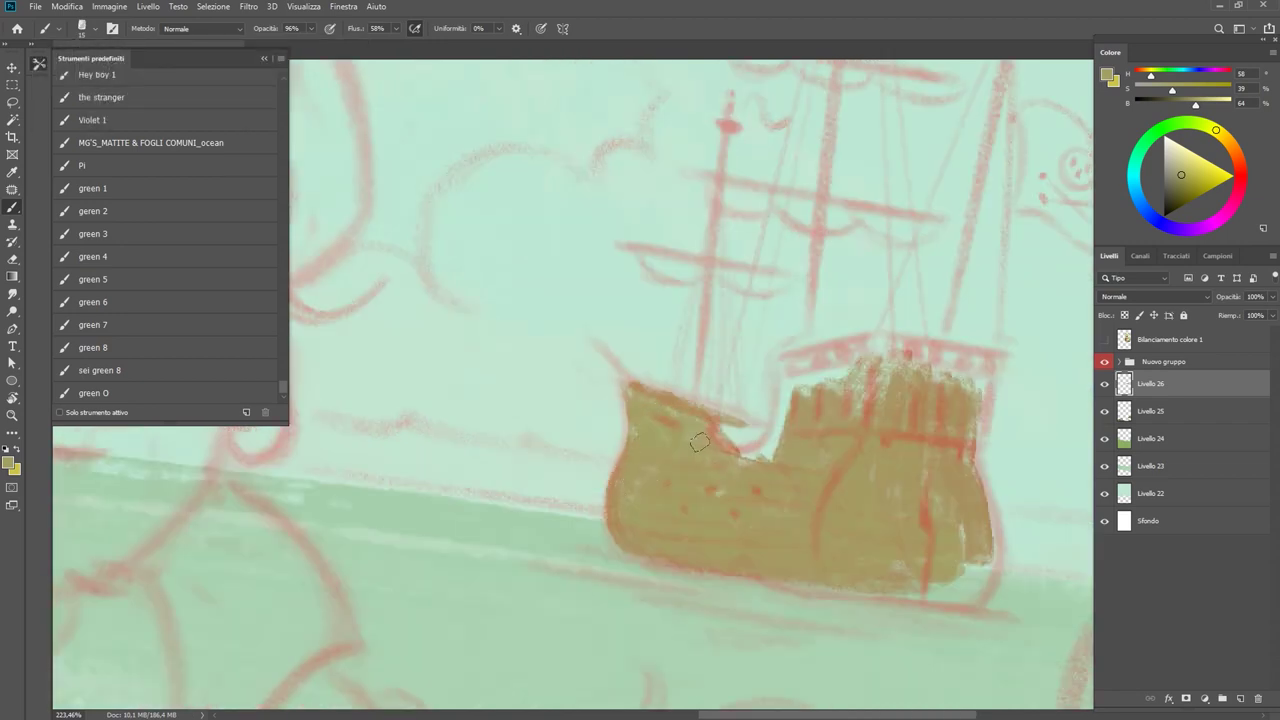
pyautogui.moveTo(699, 442); pyautogui.dragTo(781, 458)
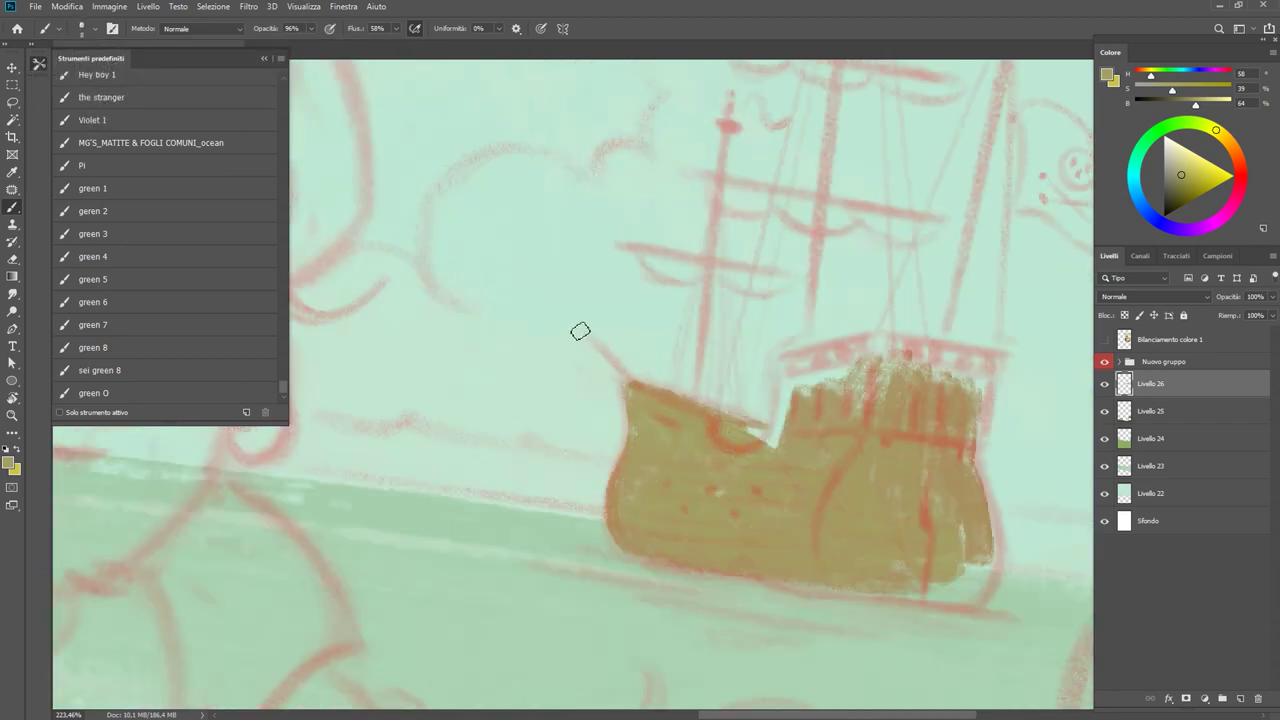
pyautogui.moveTo(580, 332); pyautogui.dragTo(630, 384)
# Extend the olive hull paint along the sketch line.
pyautogui.scroll(-5, 603, 409)
pyautogui.scroll(5, 700, 400)
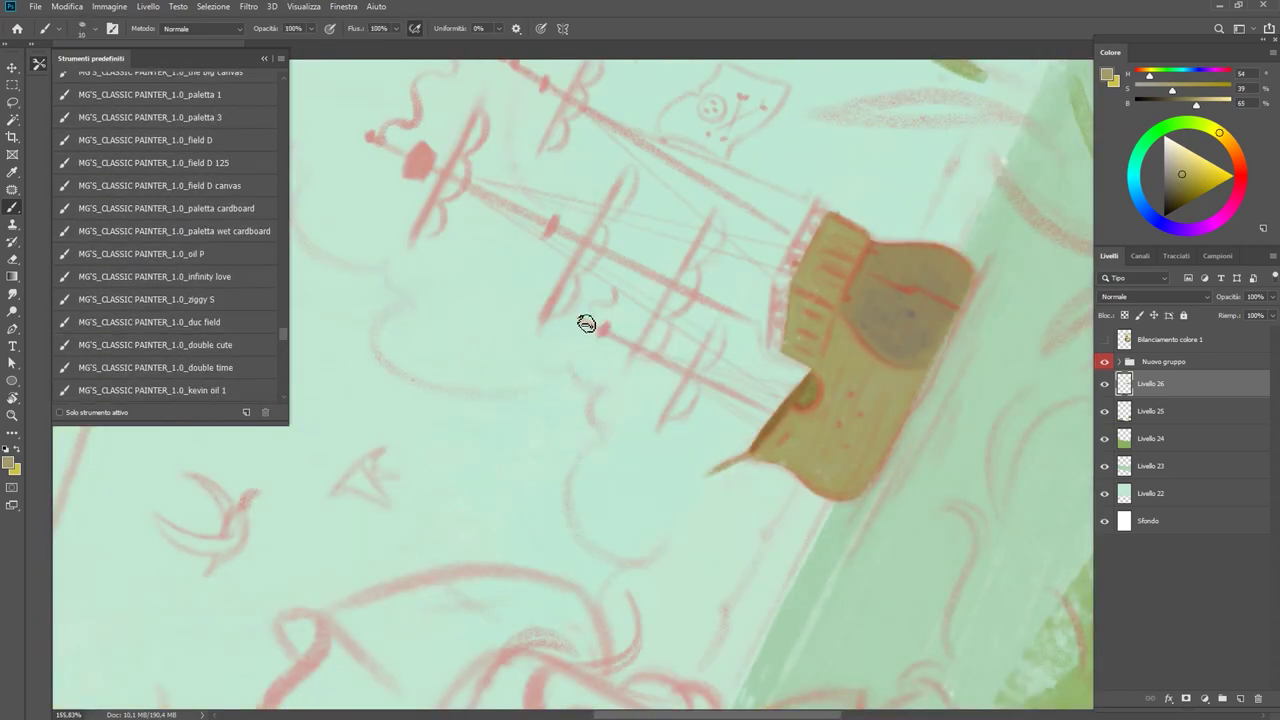
pyautogui.moveTo(586, 322); pyautogui.dragTo(650, 362)
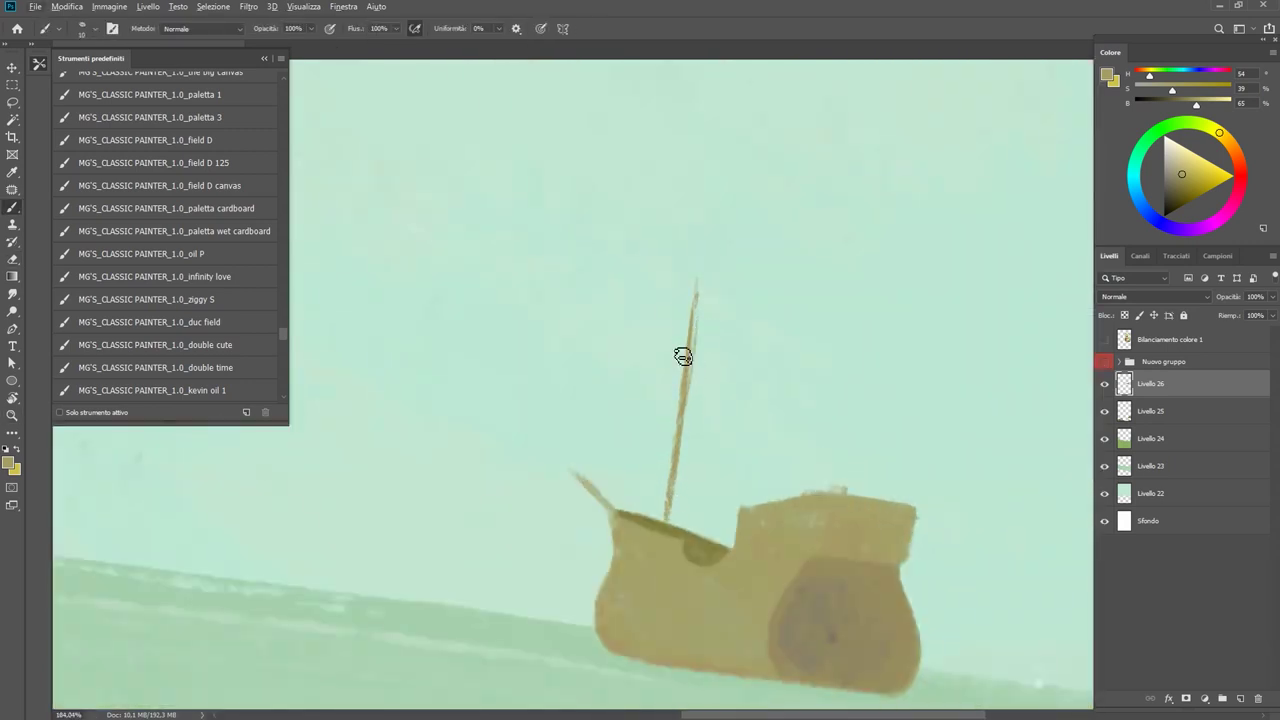
pyautogui.moveTo(683, 354); pyautogui.dragTo(696, 364)
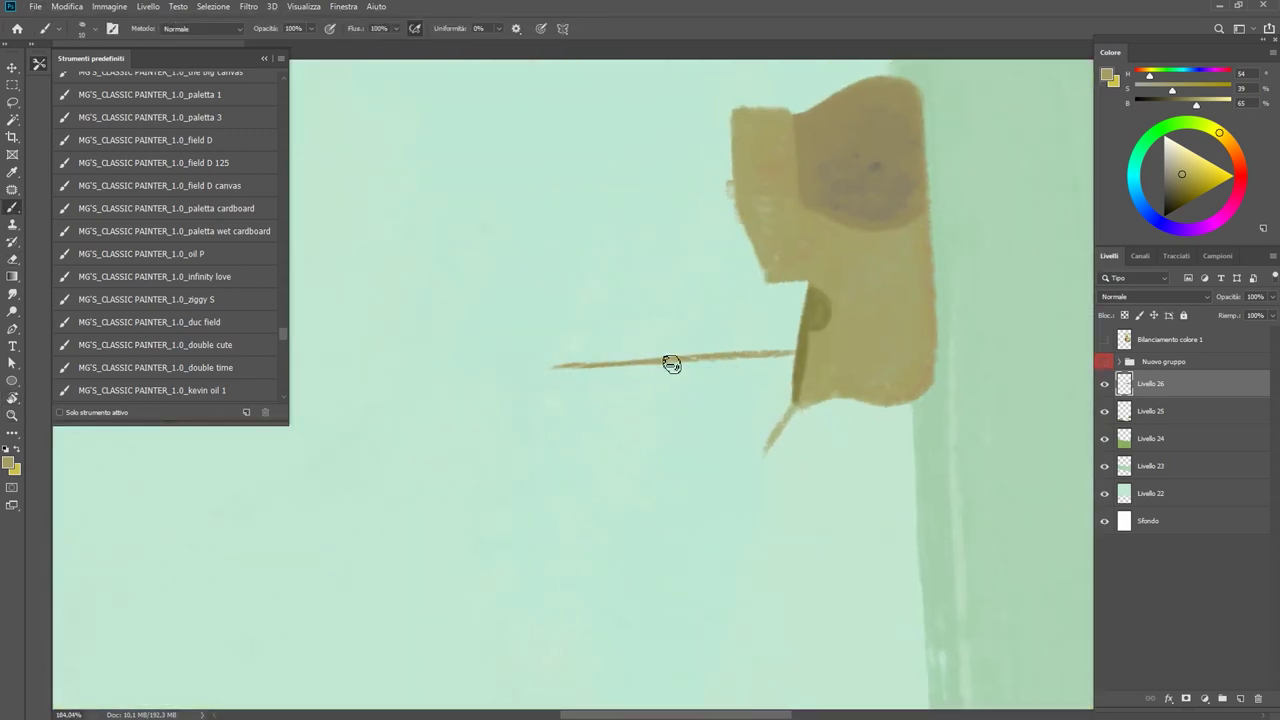
# Paint the mast stroke along the sketch on new layer Livello 27.
pyautogui.press('e')
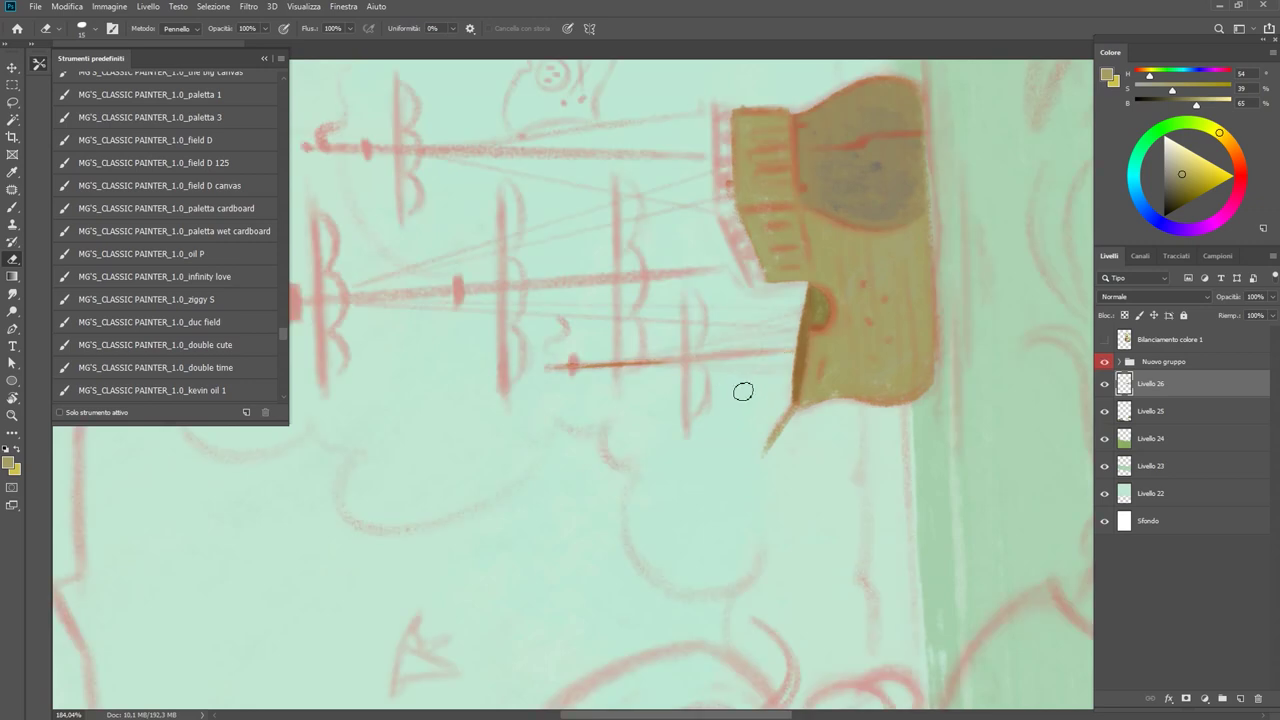
pyautogui.click(1240, 698)
pyautogui.press('b')
pyautogui.moveTo(552, 360); pyautogui.dragTo(931, 371)
# Paint a yard across the main mast and thicken its left end.
pyautogui.click(1104, 361)
pyautogui.press('z')
pyautogui.keyDown('alt'); pyautogui.click(616, 371); pyautogui.keyUp('alt')
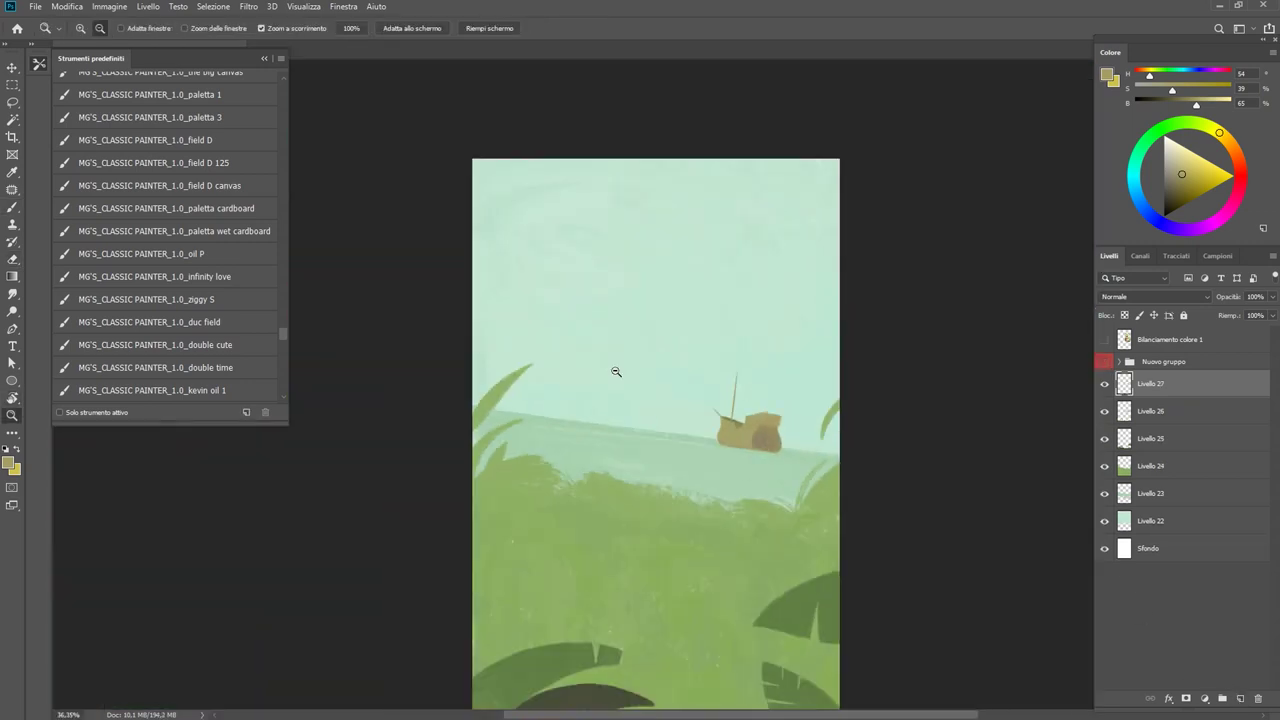
pyautogui.click(1104, 361)
pyautogui.press('b')
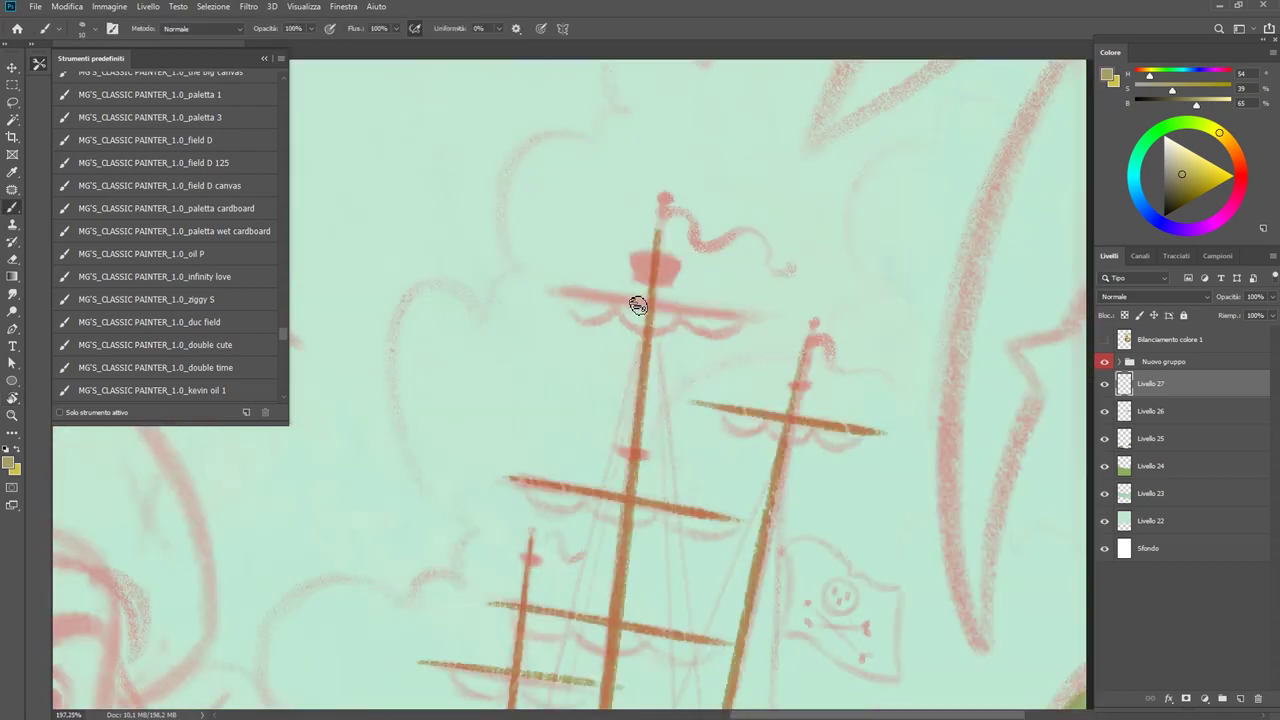
pyautogui.moveTo(535, 285); pyautogui.dragTo(760, 320)
pyautogui.moveTo(542, 285); pyautogui.dragTo(640, 304)
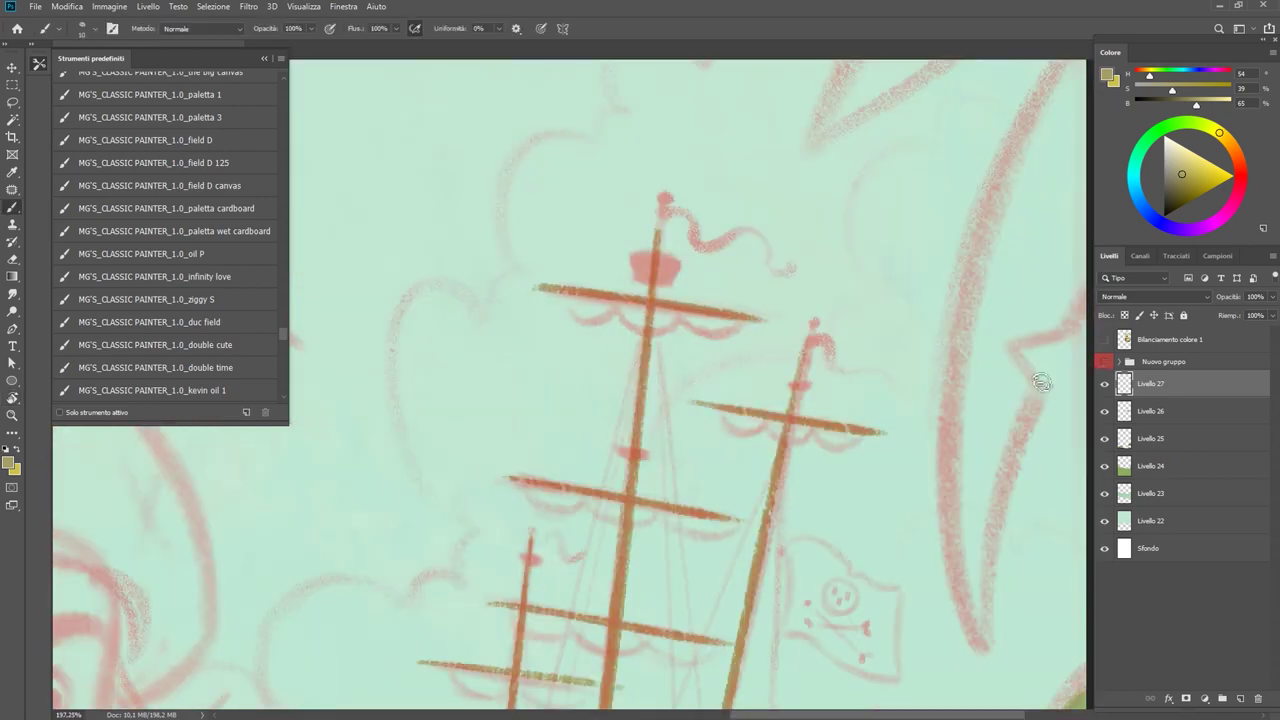
# Thicken the middle and upper-left yards and strengthen another yard on the masts.
pyautogui.hotkey('ctrl', '0')
pyautogui.scroll(5, 846, 394)
pyautogui.scroll(5, 737, 428)
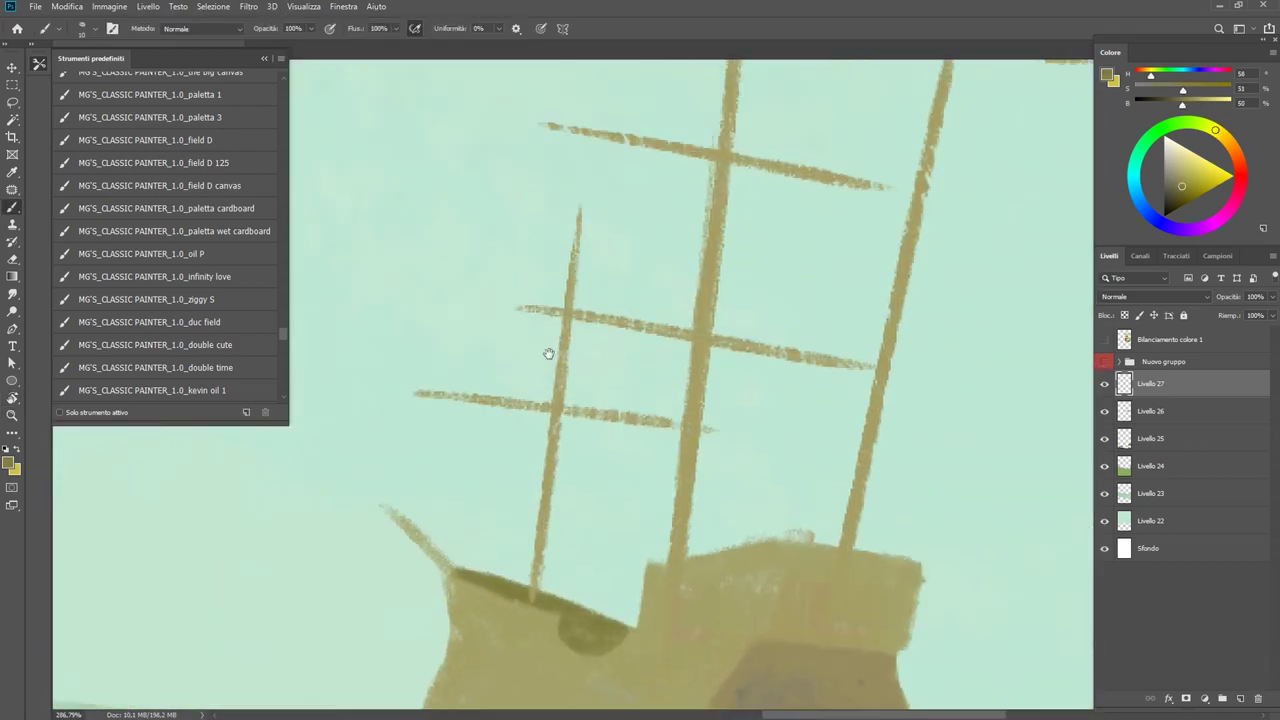
pyautogui.moveTo(548, 354); pyautogui.dragTo(522, 372)
pyautogui.moveTo(510, 320)
pyautogui.mouseDown()
pyautogui.moveTo(766, 371)
pyautogui.moveTo(700, 450)
pyautogui.mouseUp()
pyautogui.moveTo(490, 230); pyautogui.dragTo(592, 253)
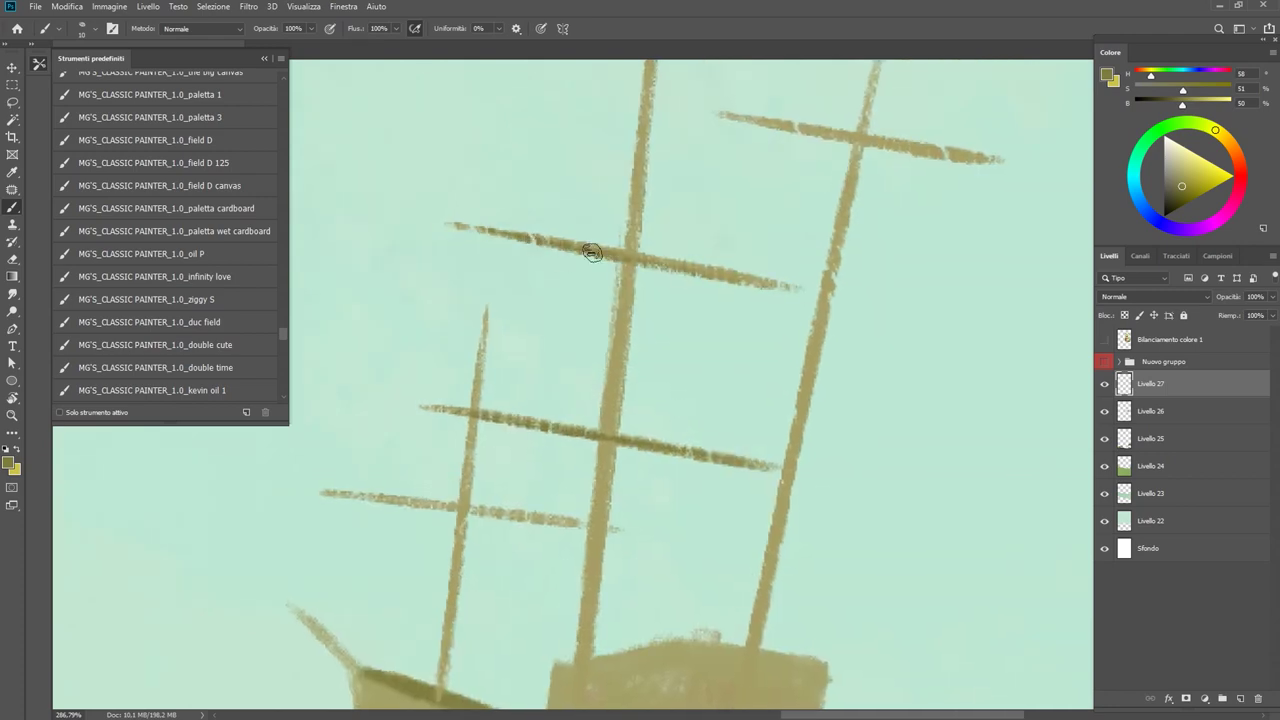
pyautogui.keyDown('alt'); pyautogui.click(531, 271); pyautogui.keyUp('alt')
# Merge the mast layer down into the ship layer with Ctrl+E.
pyautogui.press('z')
pyautogui.moveTo(800, 286)
pyautogui.mouseDown()
pyautogui.moveTo(596, 262)
pyautogui.moveTo(686, 214)
pyautogui.mouseUp()
pyautogui.moveTo(777, 240); pyautogui.dragTo(763, 380)
pyautogui.press('b')
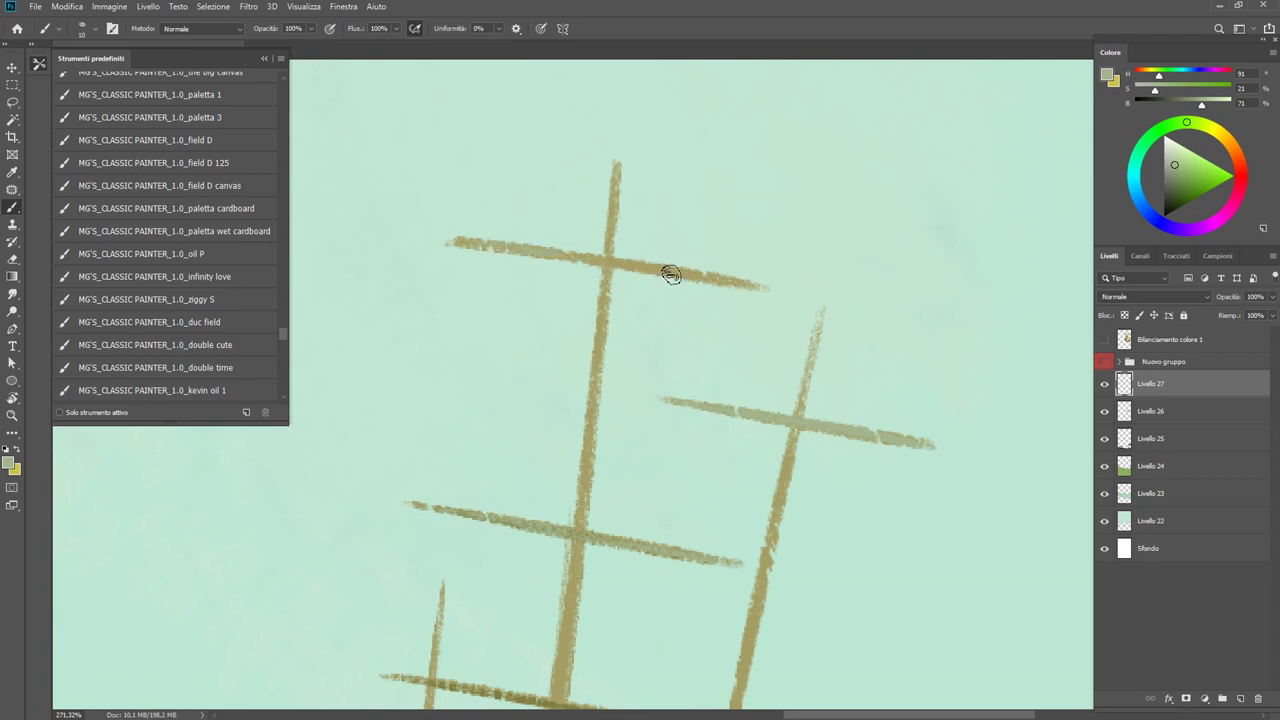
pyautogui.scroll(-3, 716, 285)
pyautogui.press('z')
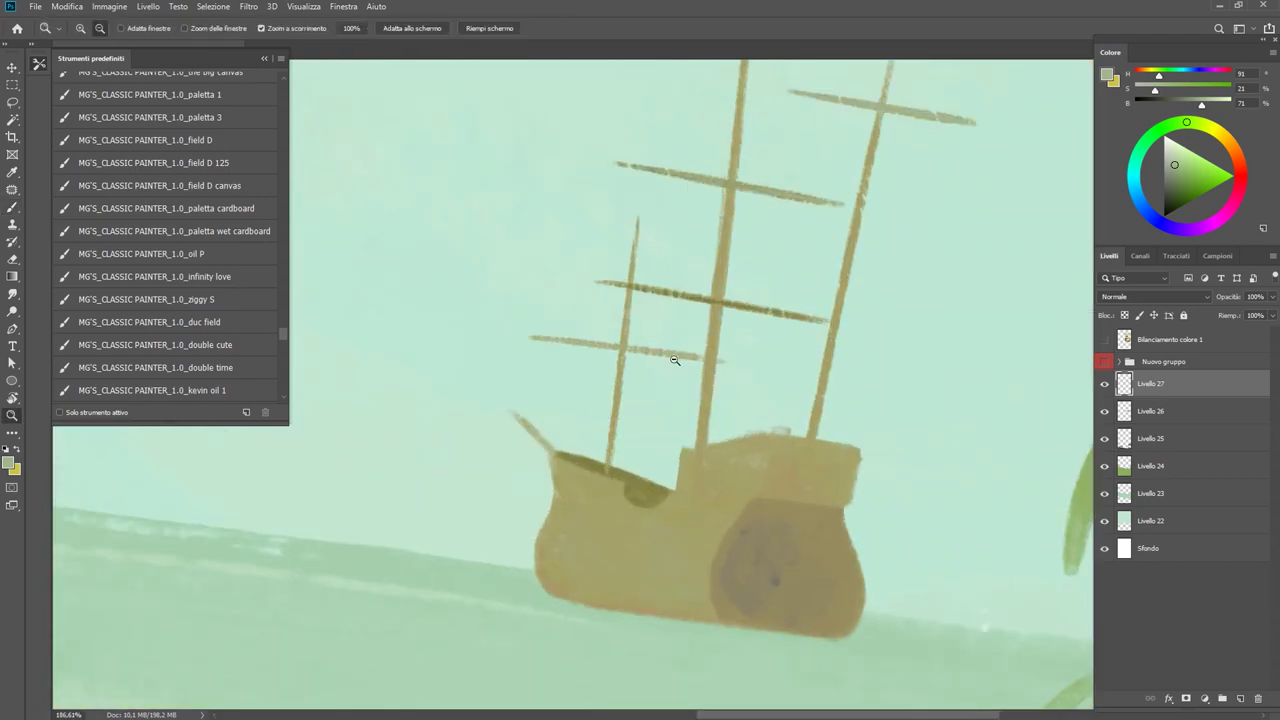
pyautogui.hotkey('ctrl', 'e')
pyautogui.moveTo(690, 364); pyautogui.dragTo(715, 364)
# Sample the olive hull colour and add a new empty layer above the ship for the stern.
pyautogui.press('e')
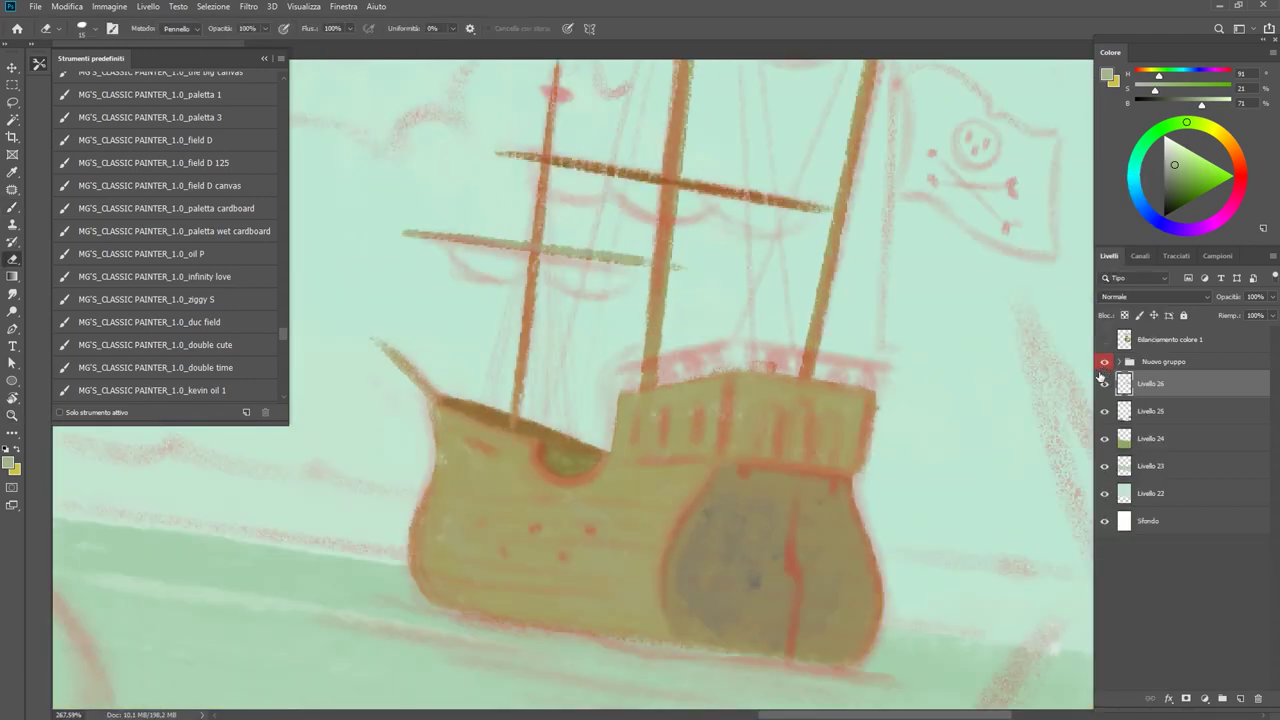
pyautogui.press('b')
pyautogui.keyDown('alt'); pyautogui.click(645, 397); pyautogui.keyUp('alt')
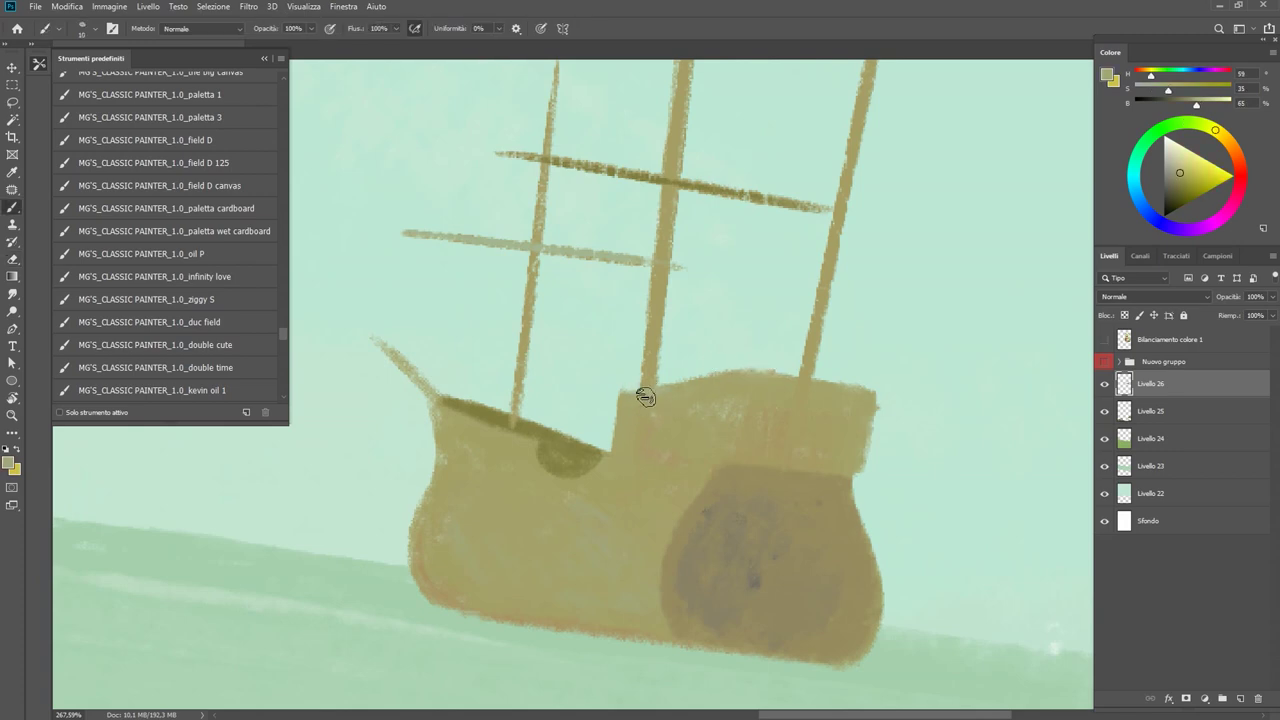
pyautogui.hotkey('ctrl', 'shift', 'alt', 'n')
pyautogui.keyDown('alt'); pyautogui.click(604, 447); pyautogui.keyUp('alt')
pyautogui.hotkey('ctrl', '-')
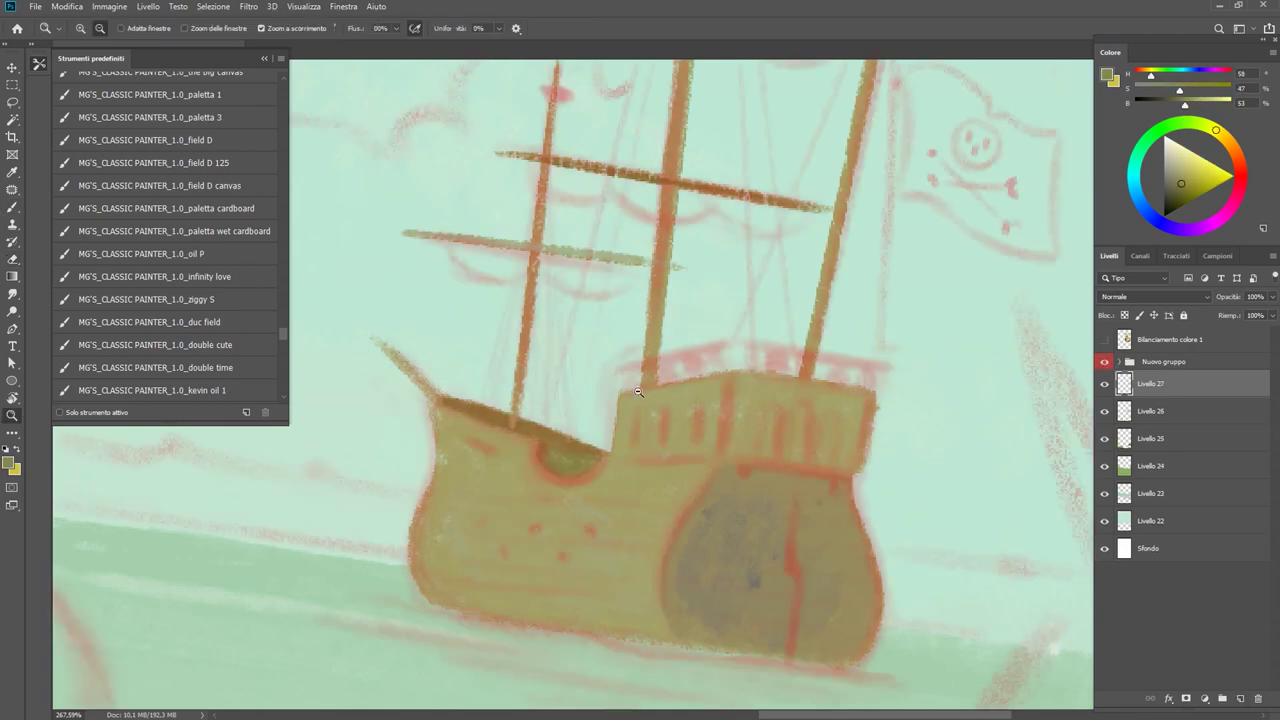
pyautogui.press('z')
pyautogui.moveTo(739, 354)
pyautogui.mouseDown()
pyautogui.moveTo(914, 286)
pyautogui.moveTo(686, 371)
pyautogui.moveTo(646, 409)
pyautogui.moveTo(729, 366)
pyautogui.moveTo(743, 376)
pyautogui.mouseUp()
# Paint a row of railing posts along the ship's stern deck.
pyautogui.press('r')
pyautogui.press('b')
pyautogui.press('r')
pyautogui.press('Escape')
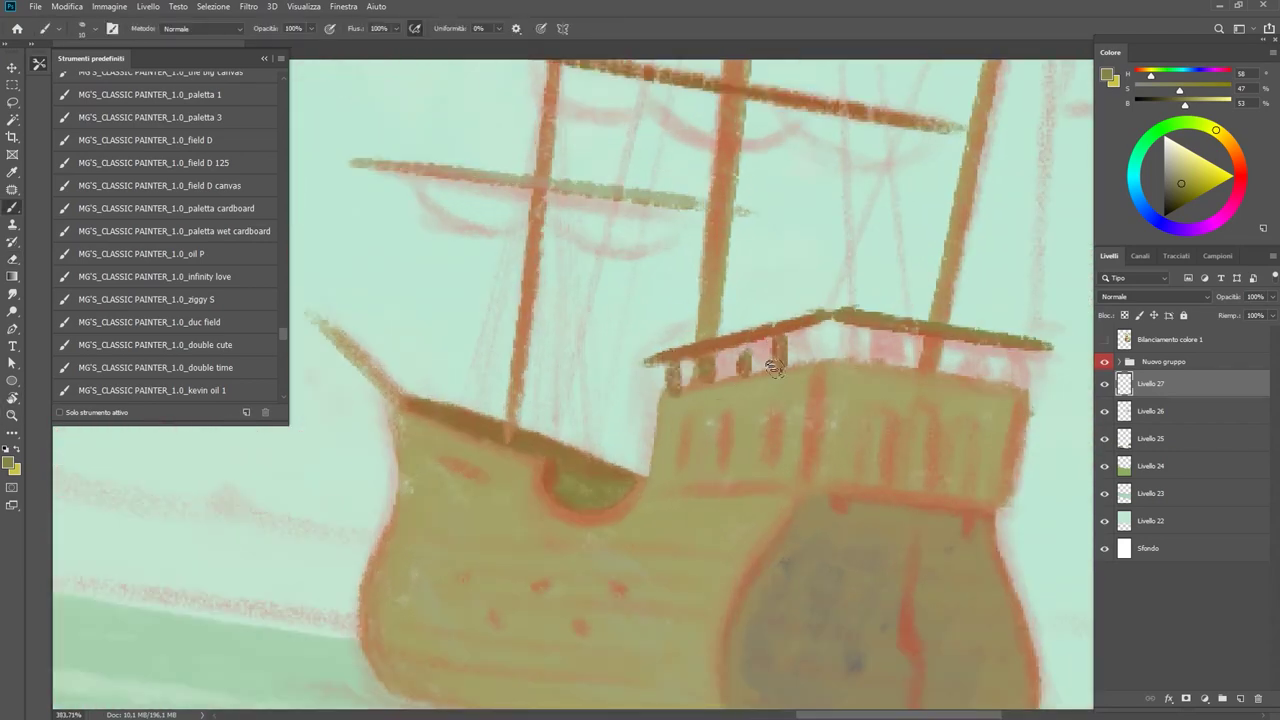
pyautogui.moveTo(818, 330); pyautogui.dragTo(818, 360)
pyautogui.moveTo(856, 332)
pyautogui.mouseDown()
pyautogui.moveTo(856, 362)
pyautogui.moveTo(952, 376)
pyautogui.mouseUp()
pyautogui.moveTo(994, 348); pyautogui.dragTo(994, 378)
# Hide the red sketch and inspect the finished railing with the view reset upright.
pyautogui.click(1104, 361)
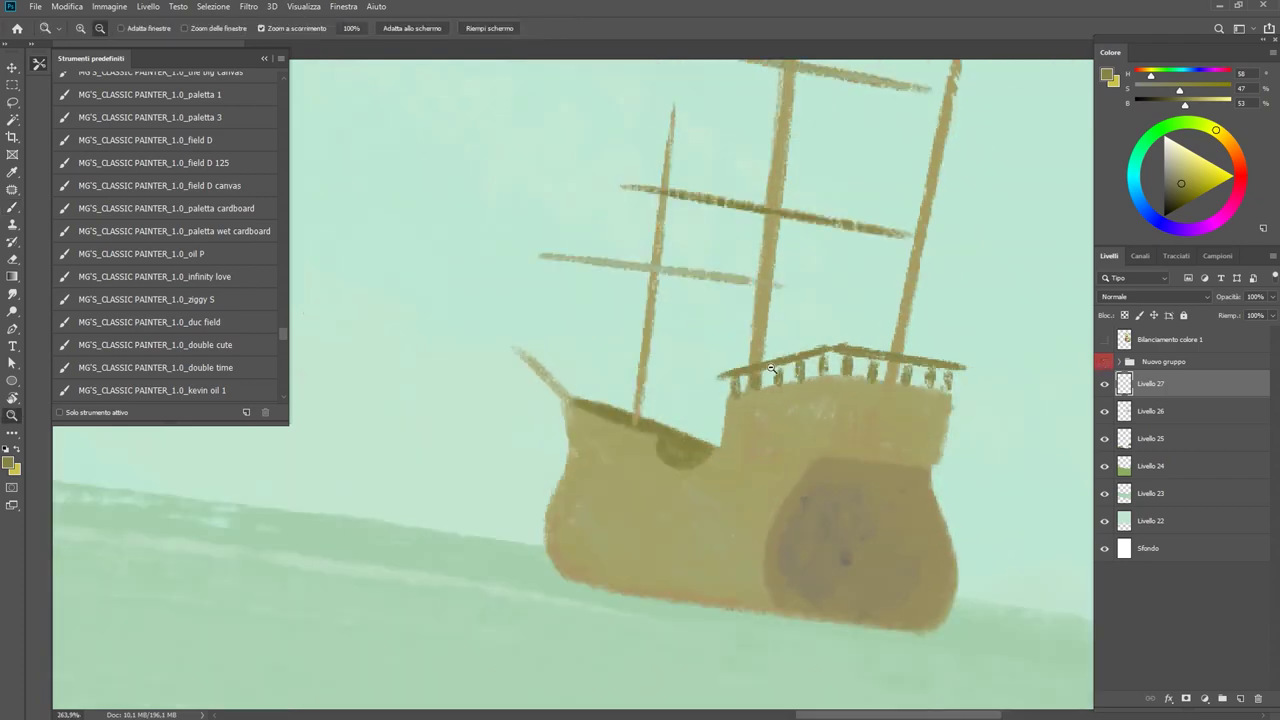
pyautogui.press('h')
pyautogui.moveTo(657, 386); pyautogui.dragTo(815, 315)
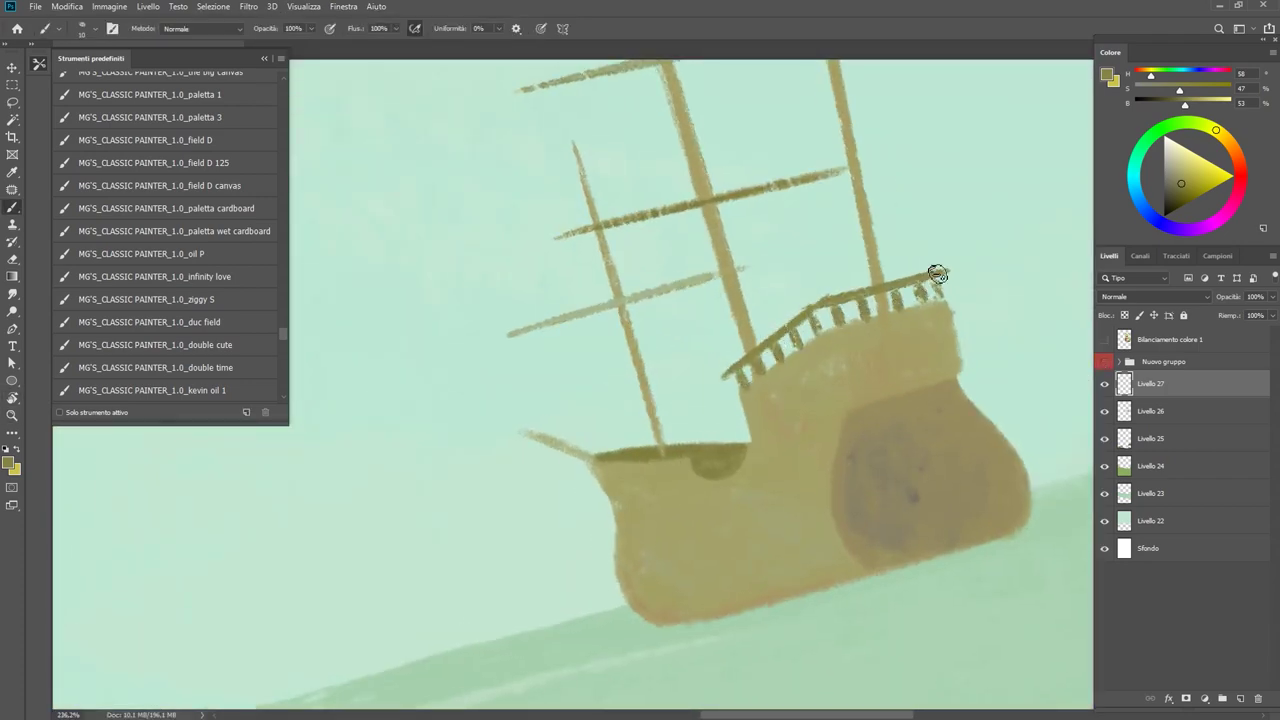
pyautogui.press('r')
pyautogui.press('Escape')
# Save the illustration and zoom out, toggling the red sketch on and off to compare.
pyautogui.press('z')
pyautogui.hotkey('ctrl', '-')
pyautogui.hotkey('ctrl', '-')
pyautogui.hotkey('ctrl', '-')
pyautogui.hotkey('ctrl', 's')
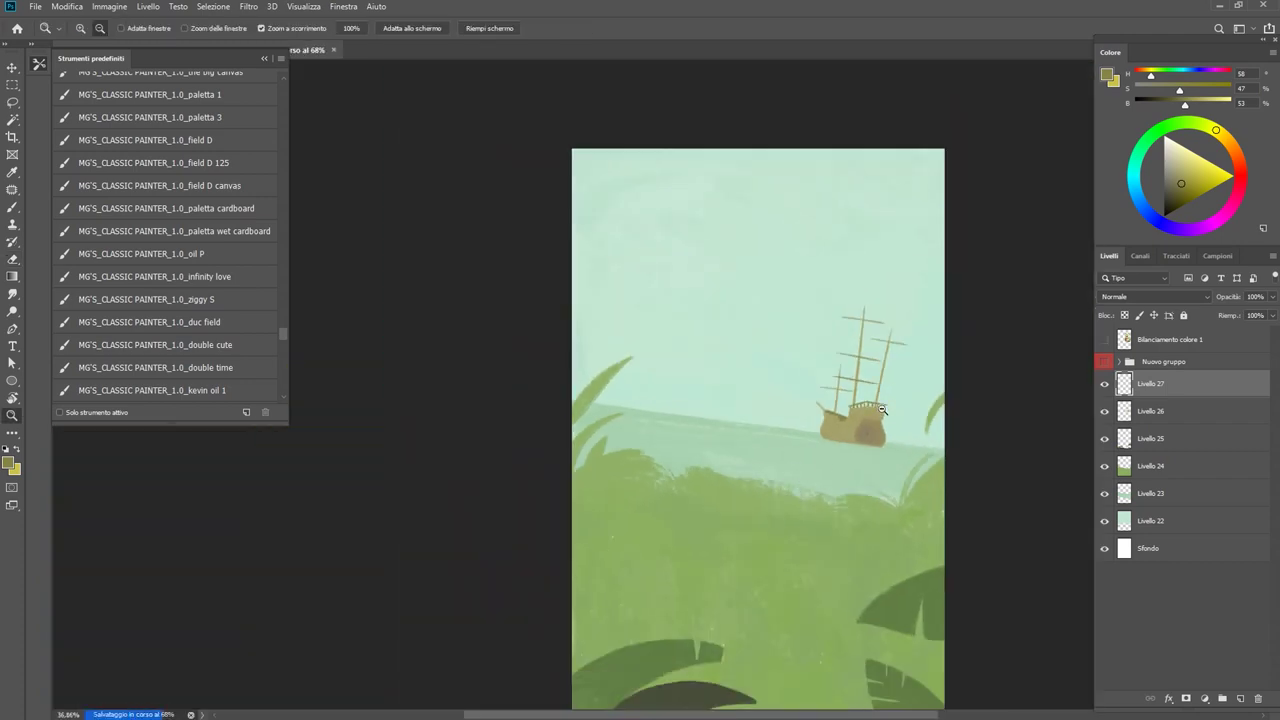
pyautogui.moveTo(882, 409); pyautogui.dragTo(846, 397)
pyautogui.click(1104, 361)
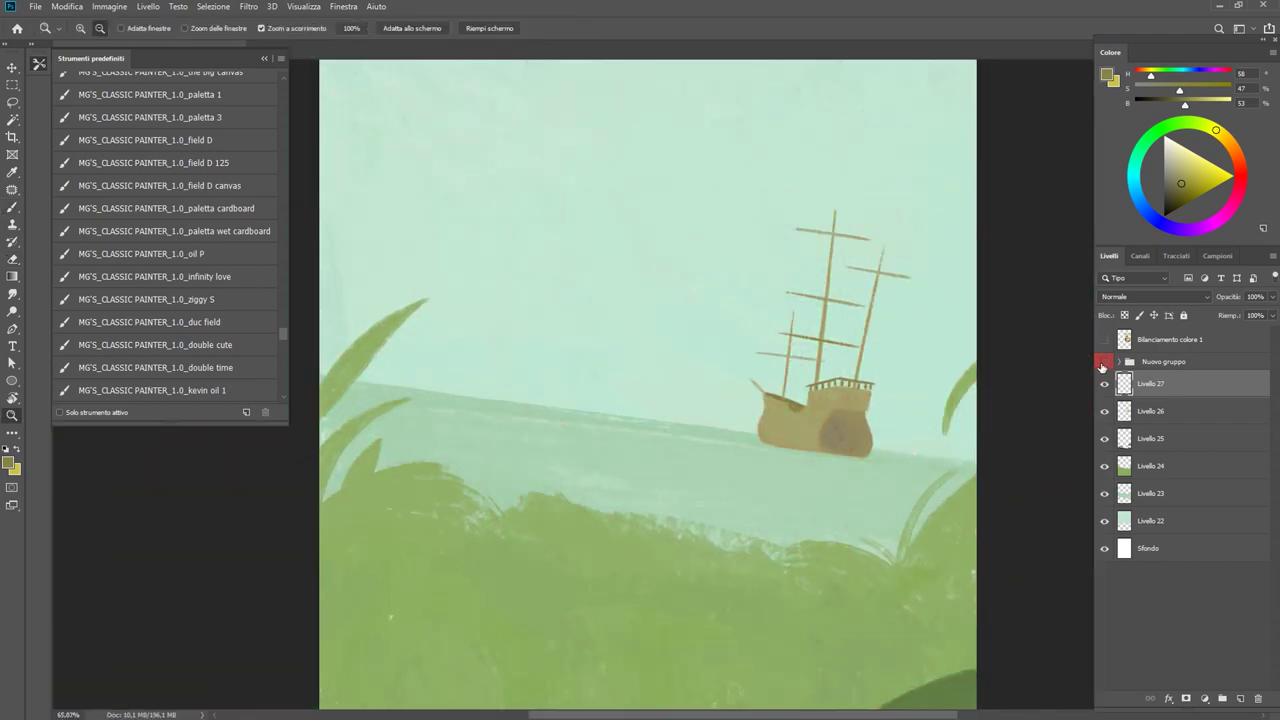
pyautogui.moveTo(801, 332); pyautogui.dragTo(776, 487)
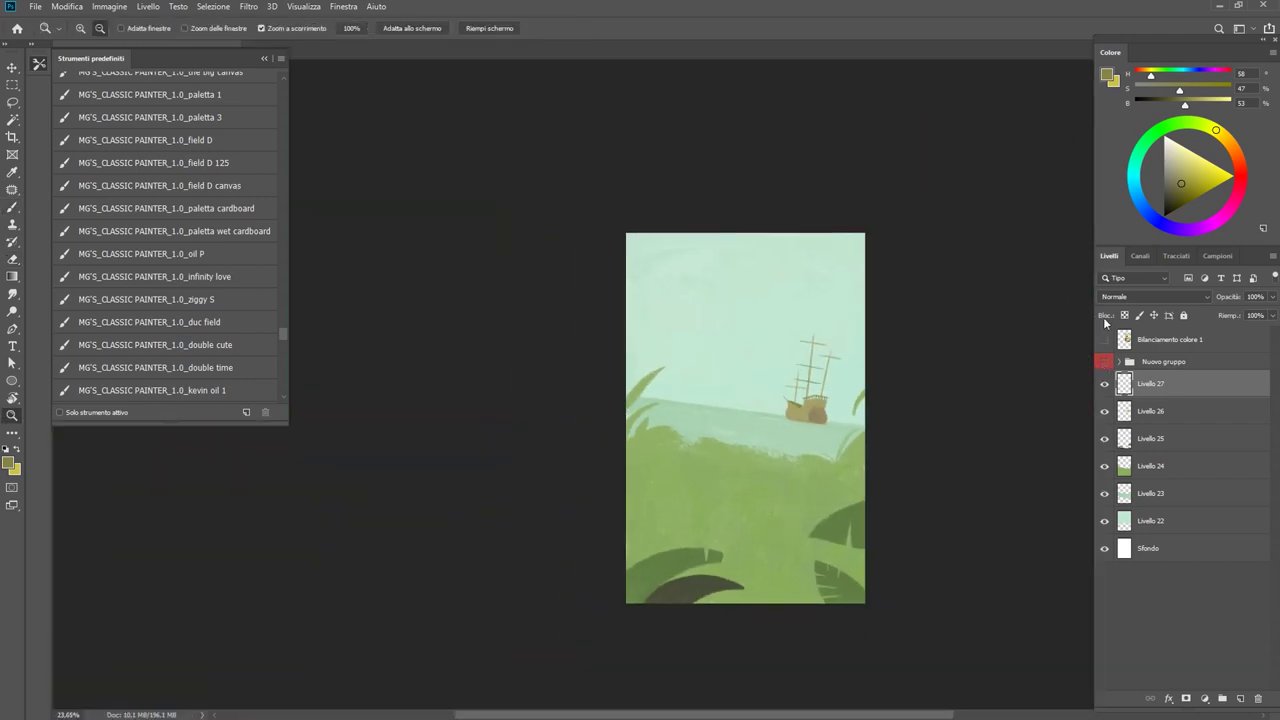
pyautogui.click(1104, 361)
# Rotate the view to the mast top and fill the lookout basket in dark red.
pyautogui.moveTo(818, 360); pyautogui.dragTo(900, 360)
pyautogui.press('r')
pyautogui.moveTo(683, 570); pyautogui.dragTo(655, 572)
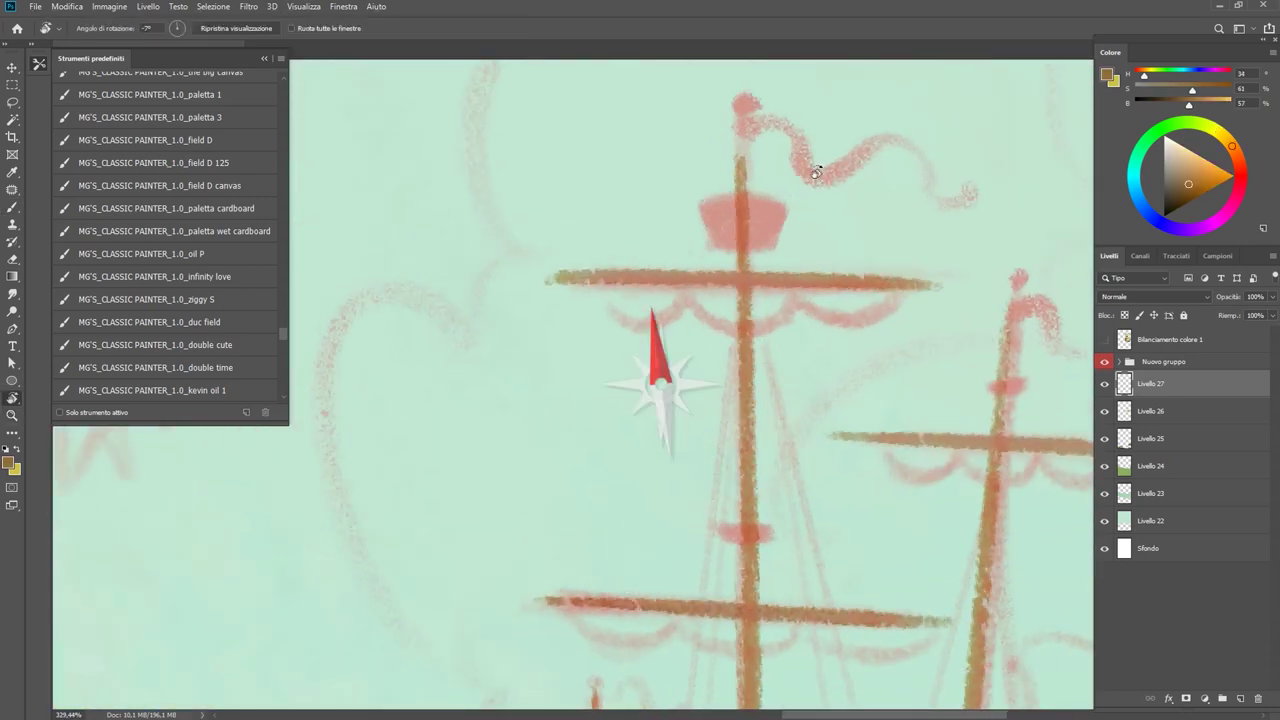
pyautogui.moveTo(1043, 357)
pyautogui.mouseDown()
pyautogui.moveTo(543, 567)
pyautogui.moveTo(560, 560)
pyautogui.mouseUp()
pyautogui.moveTo(690, 470)
pyautogui.mouseDown()
pyautogui.moveTo(740, 480)
pyautogui.moveTo(829, 459)
pyautogui.moveTo(812, 267)
pyautogui.mouseUp()
pyautogui.moveTo(725, 380)
pyautogui.mouseDown()
pyautogui.moveTo(745, 420)
pyautogui.moveTo(808, 372)
pyautogui.mouseUp()
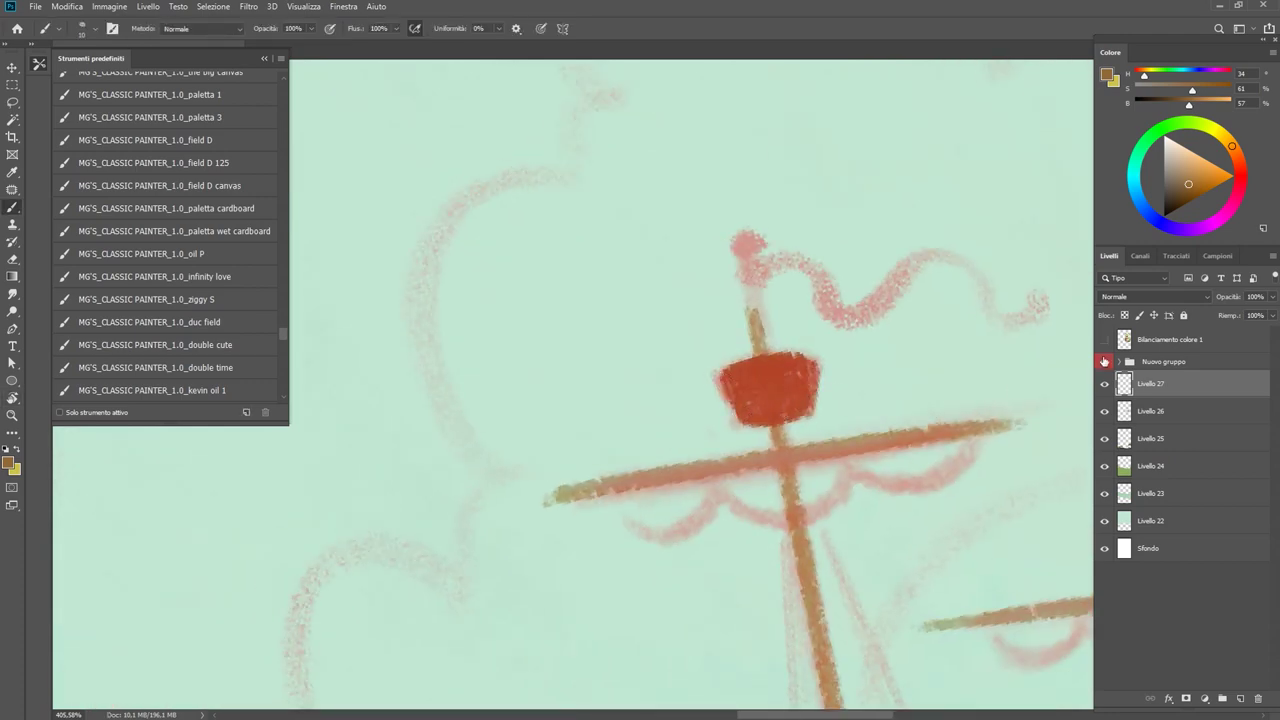
pyautogui.click(1104, 361)
# Sample the brownish mast colours and repaint the basket in a lighter tan.
pyautogui.click(757, 443)
pyautogui.keyDown('alt'); pyautogui.click(760, 472); pyautogui.keyUp('alt')
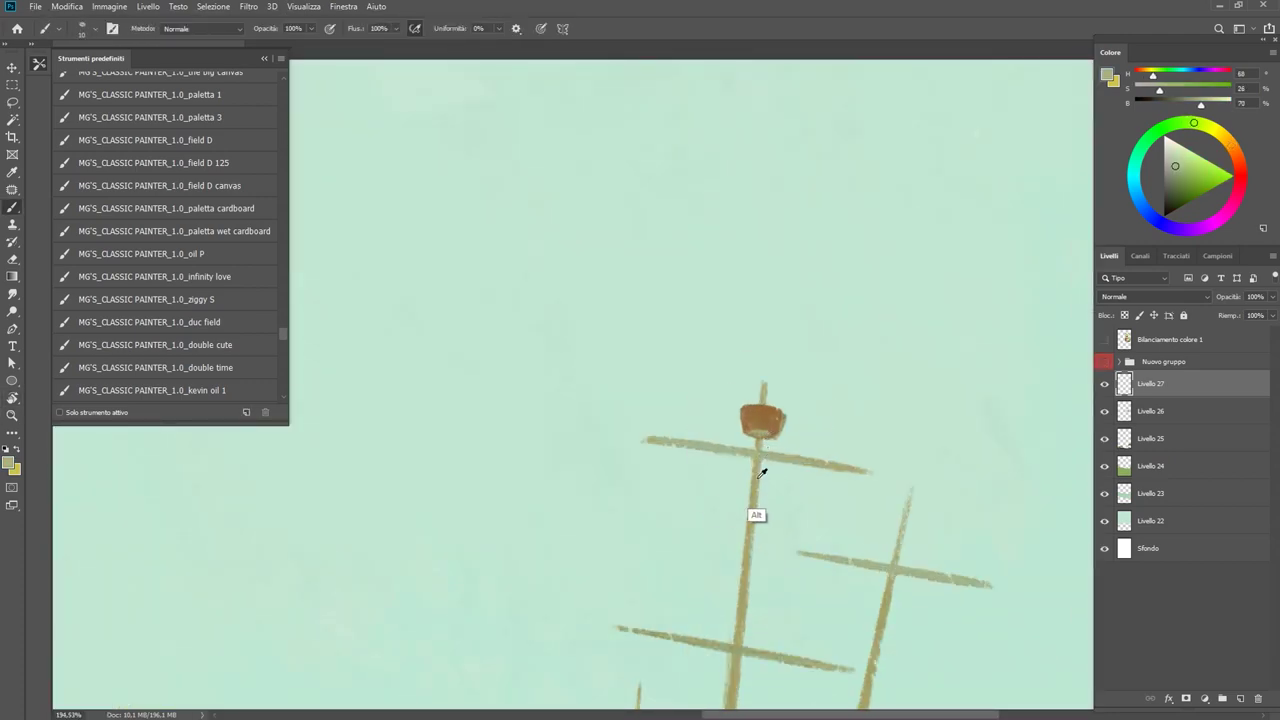
pyautogui.keyDown('alt'); pyautogui.click(760, 472); pyautogui.keyUp('alt')
pyautogui.keyDown('alt'); pyautogui.click(763, 437); pyautogui.keyUp('alt')
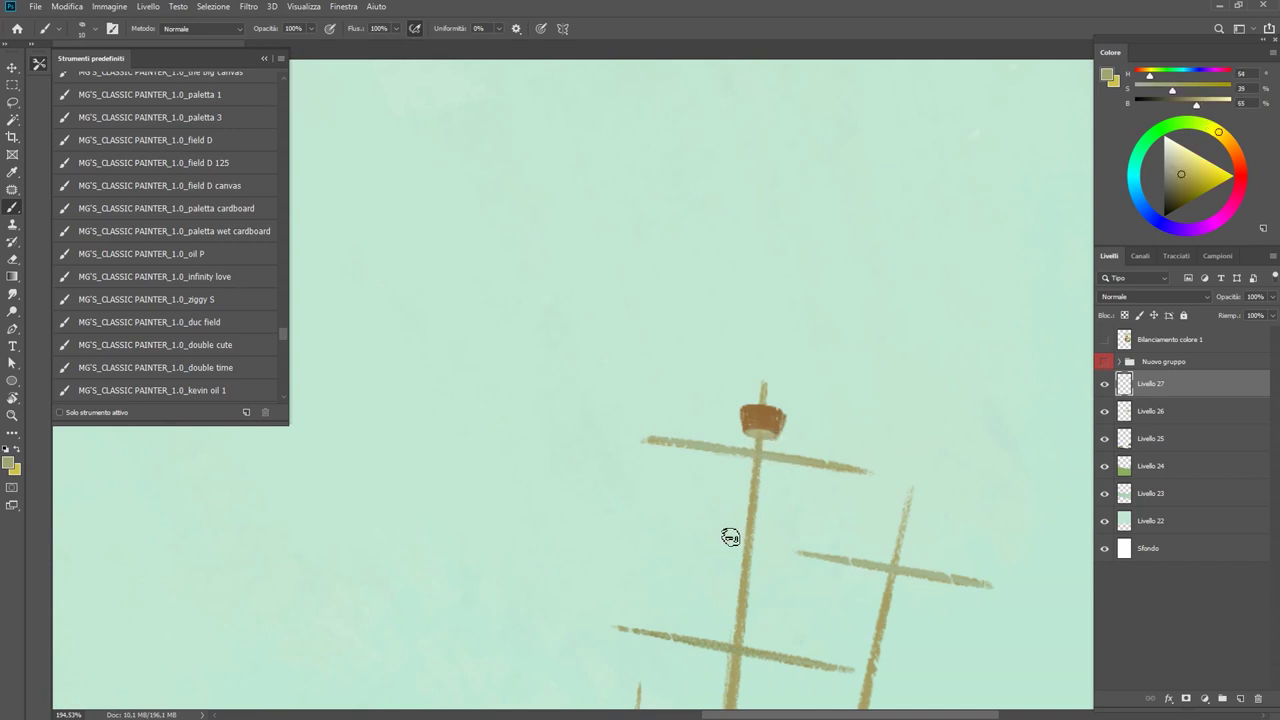
pyautogui.moveTo(730, 537); pyautogui.dragTo(787, 377)
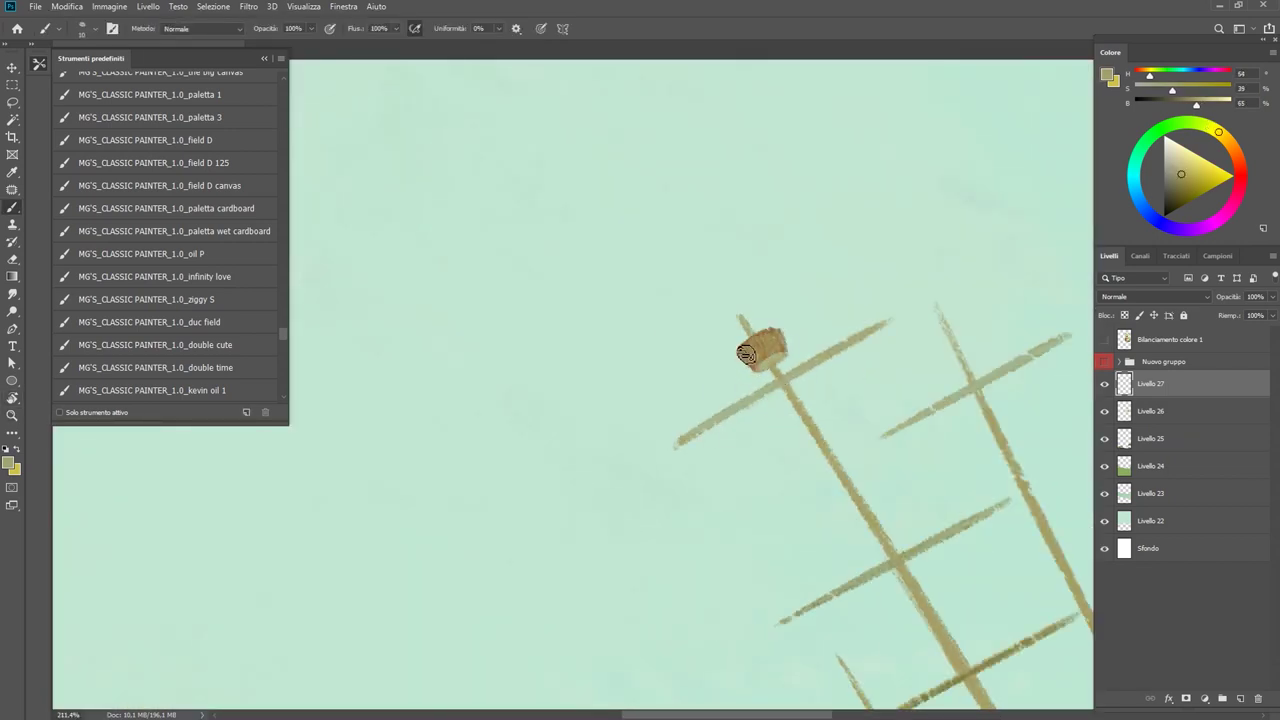
pyautogui.keyDown('alt'); pyautogui.click(762, 346); pyautogui.keyUp('alt')
pyautogui.moveTo(750, 350); pyautogui.dragTo(778, 335)
# Erase the basket edges, resample darker browns, and fit the whole illustration on screen.
pyautogui.press('e')
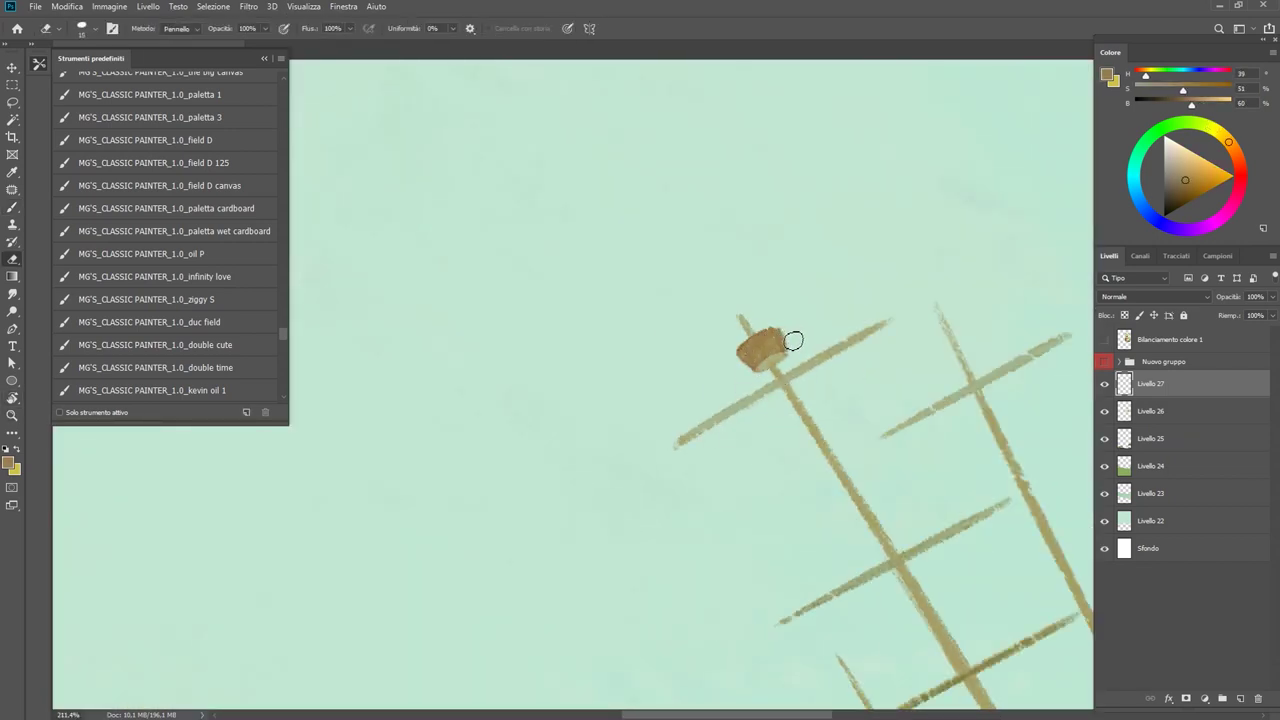
pyautogui.press('b')
pyautogui.keyDown('alt'); pyautogui.click(778, 338); pyautogui.keyUp('alt')
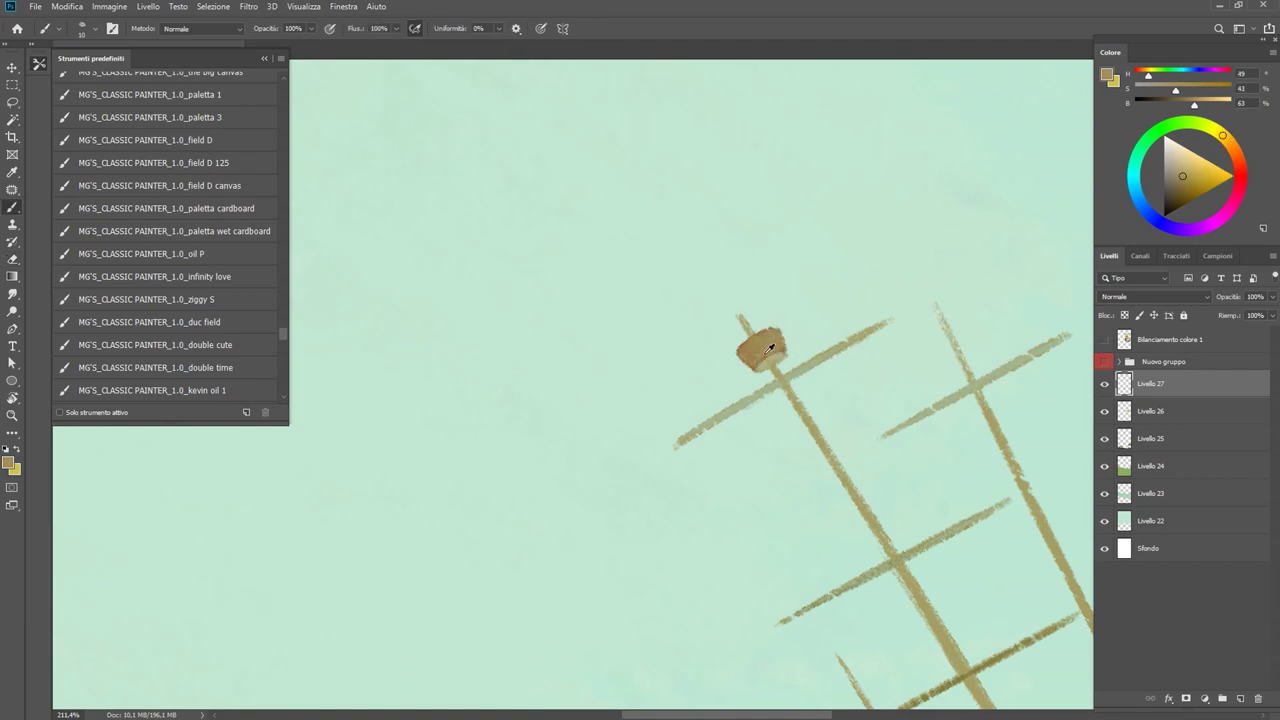
pyautogui.keyDown('alt'); pyautogui.click(770, 354); pyautogui.keyUp('alt')
pyautogui.hotkey('ctrl', '0')
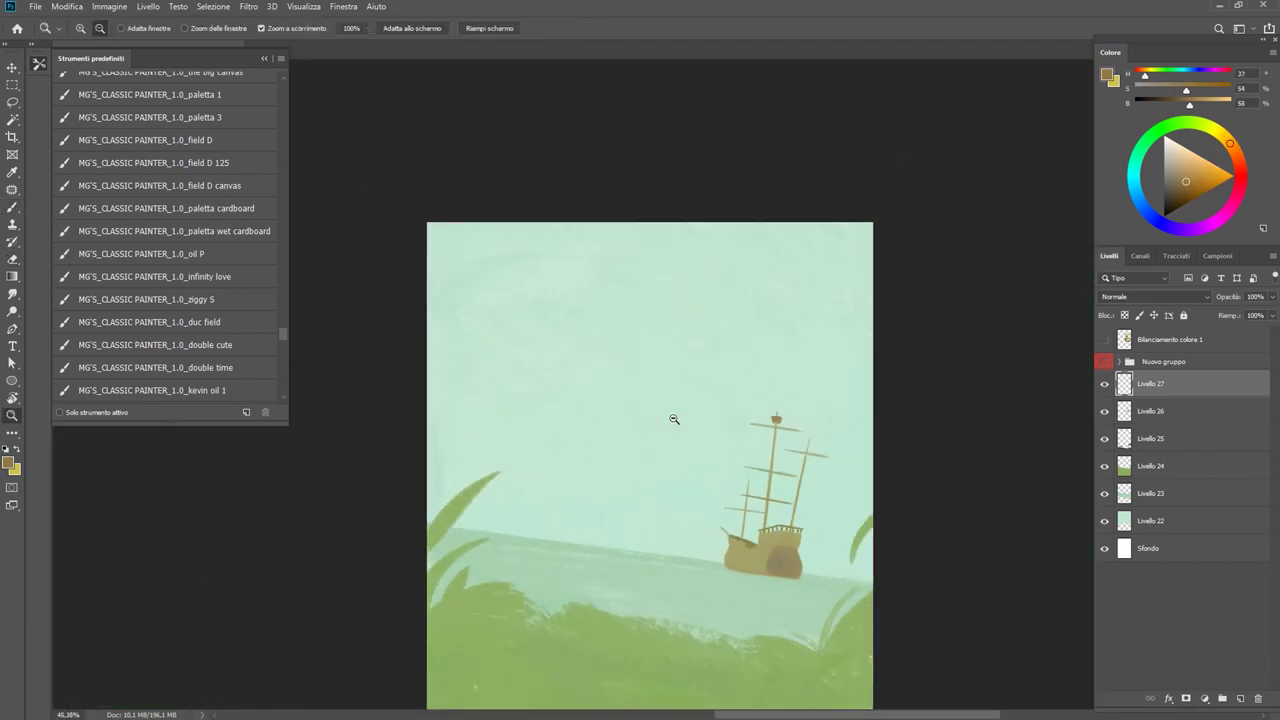
pyautogui.keyDown('alt'); pyautogui.scroll(5, 760, 440); pyautogui.keyUp('alt')
pyautogui.keyDown('alt'); pyautogui.click(760, 477); pyautogui.keyUp('alt')
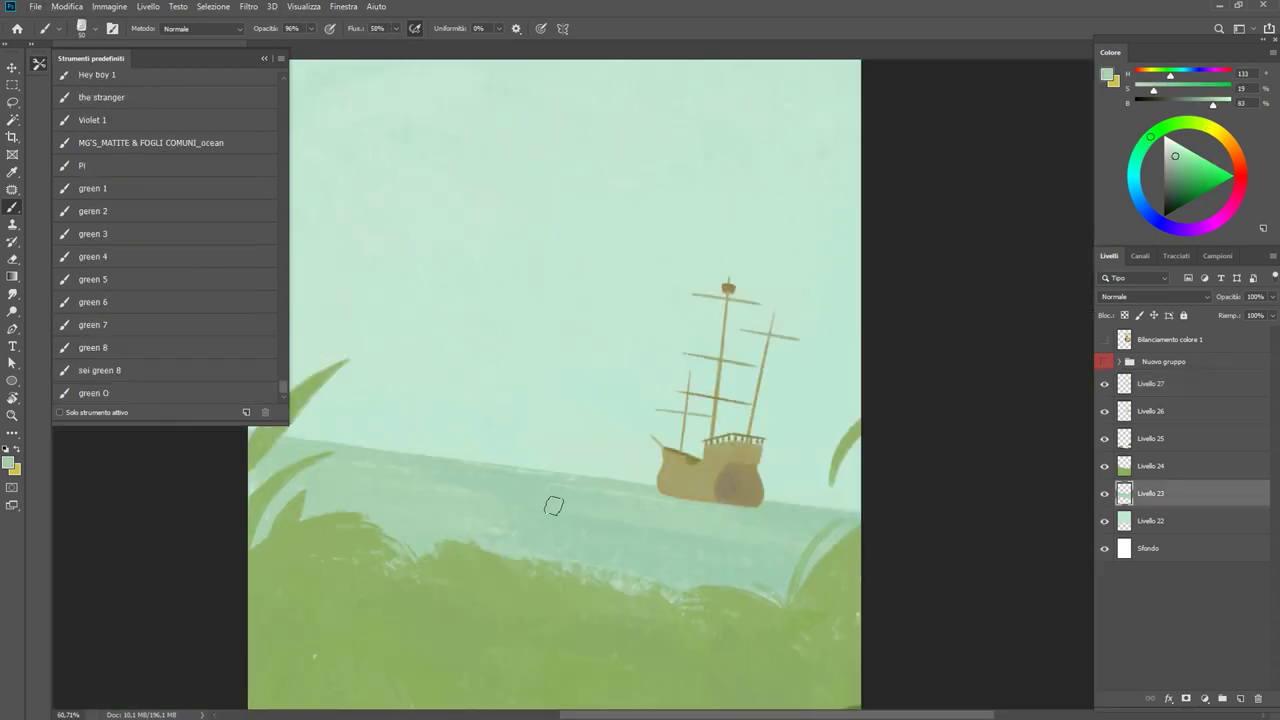
# Sample the sky colour and paint a cream cloud at the left of the sky.
pyautogui.keyDown('alt'); pyautogui.scroll(-2, 491, 497); pyautogui.keyUp('alt')
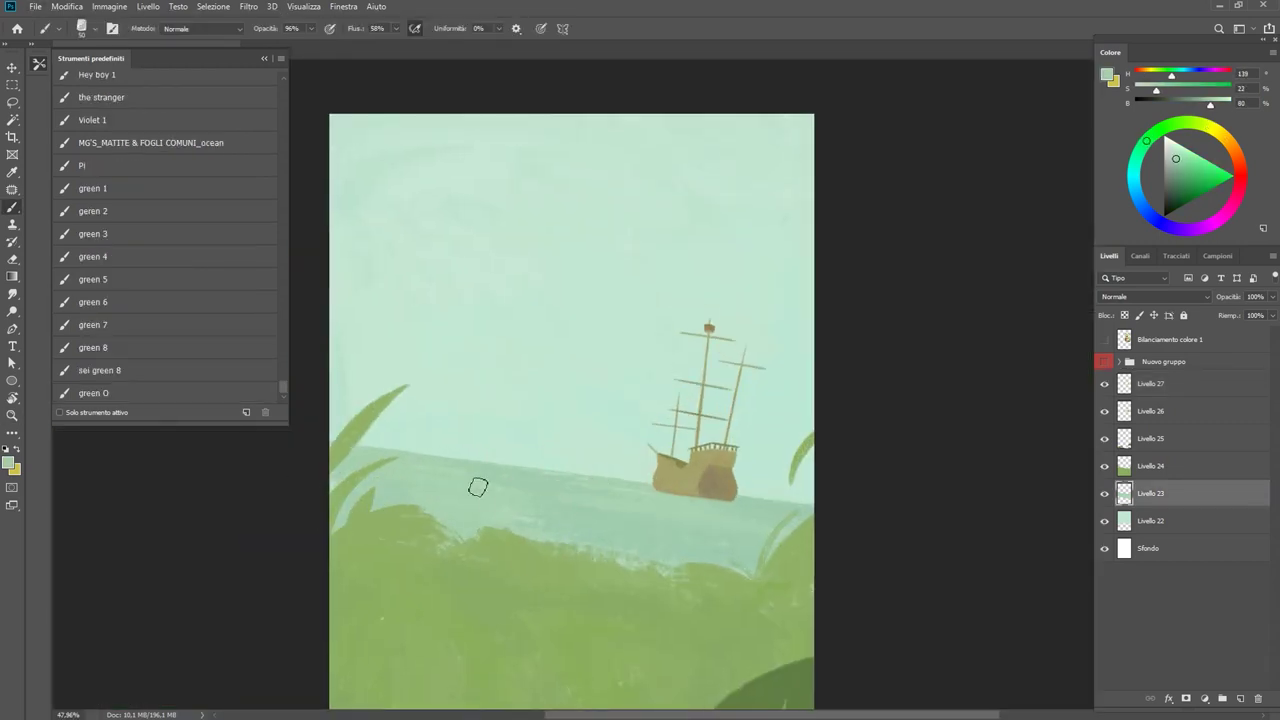
pyautogui.keyDown('alt'); pyautogui.click(566, 491); pyautogui.keyUp('alt')
pyautogui.press('z')
pyautogui.keyDown('alt'); pyautogui.scroll(-1, 628, 505); pyautogui.keyUp('alt')
pyautogui.press('b')
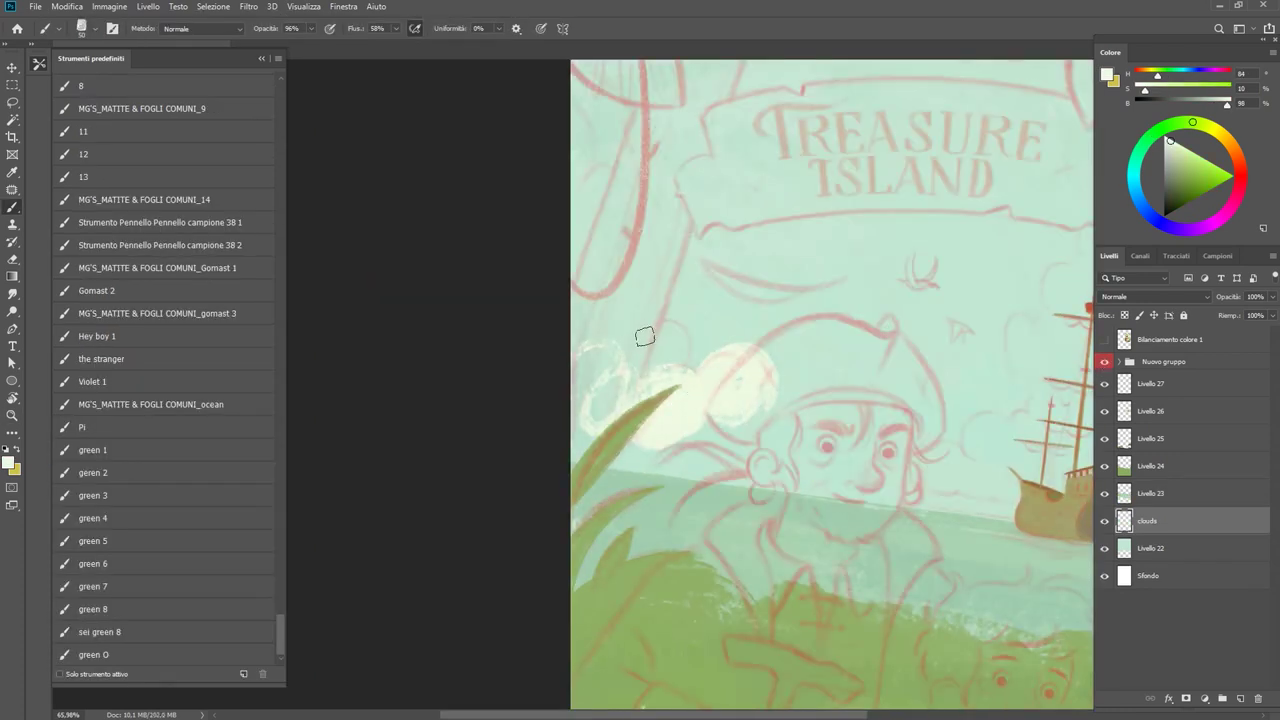
pyautogui.moveTo(644, 336); pyautogui.dragTo(648, 339)
pyautogui.scroll(3, 679, 388)
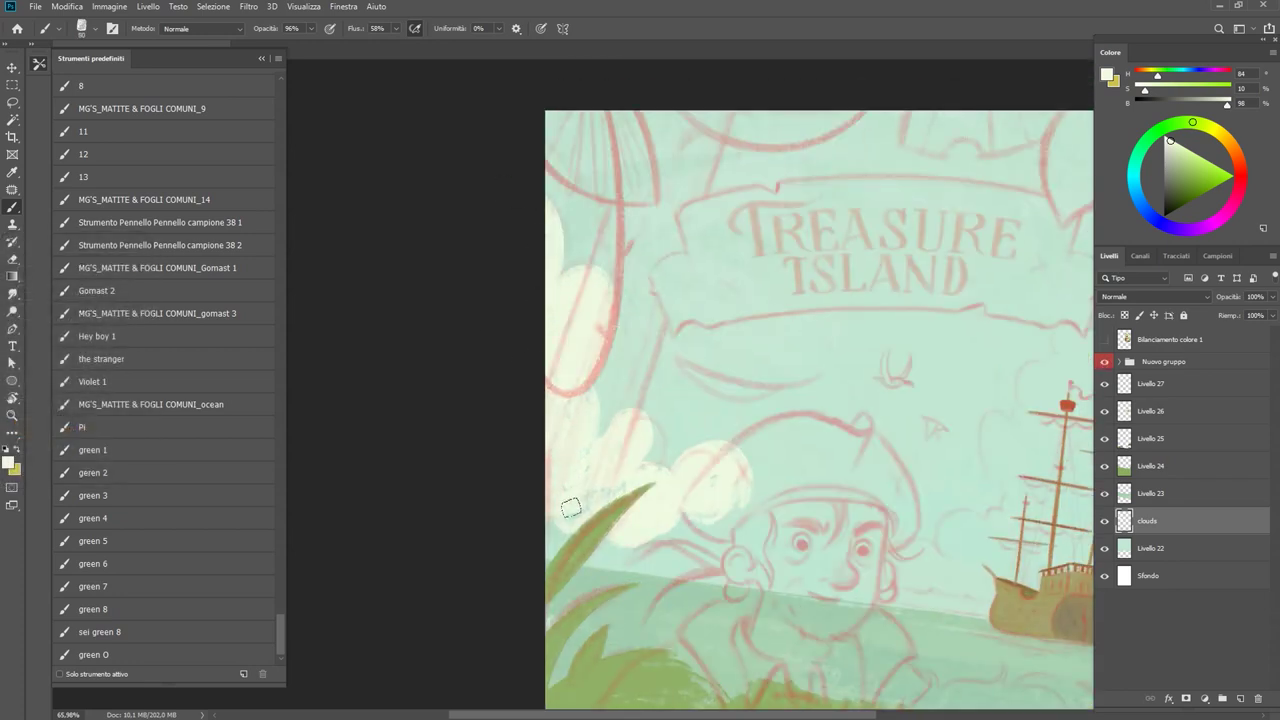
pyautogui.press('e')
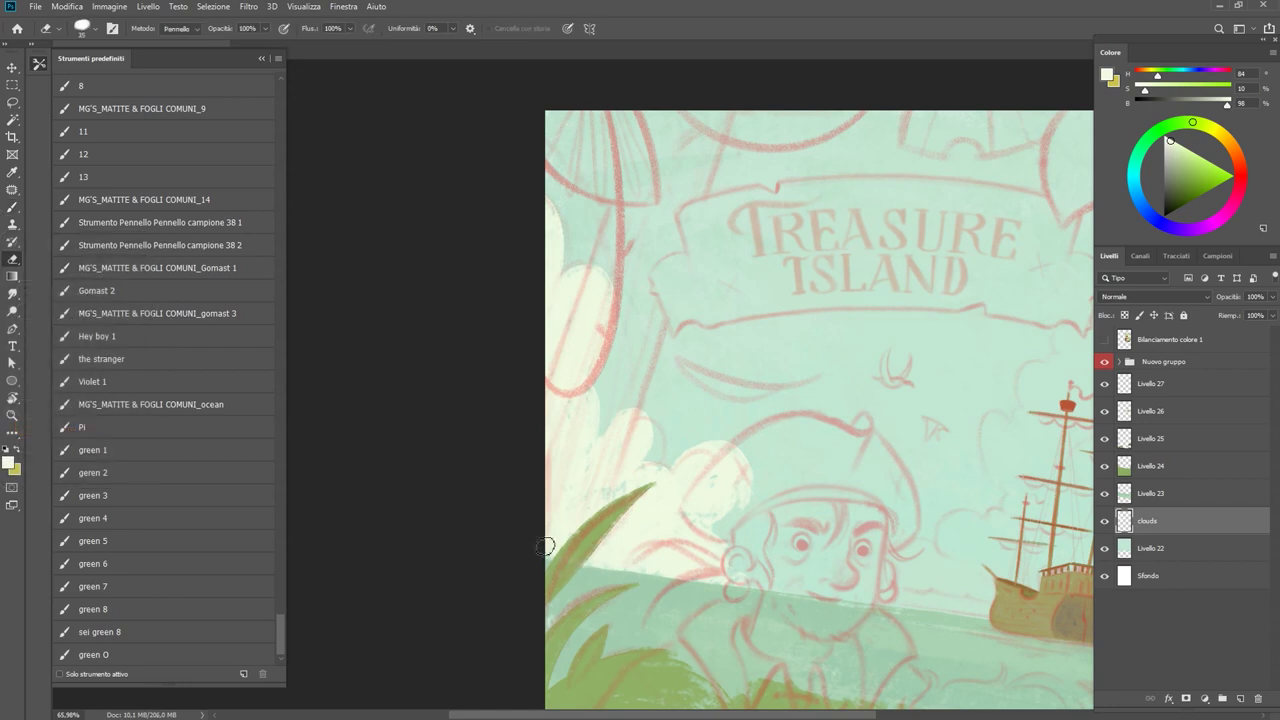
pyautogui.press('b')
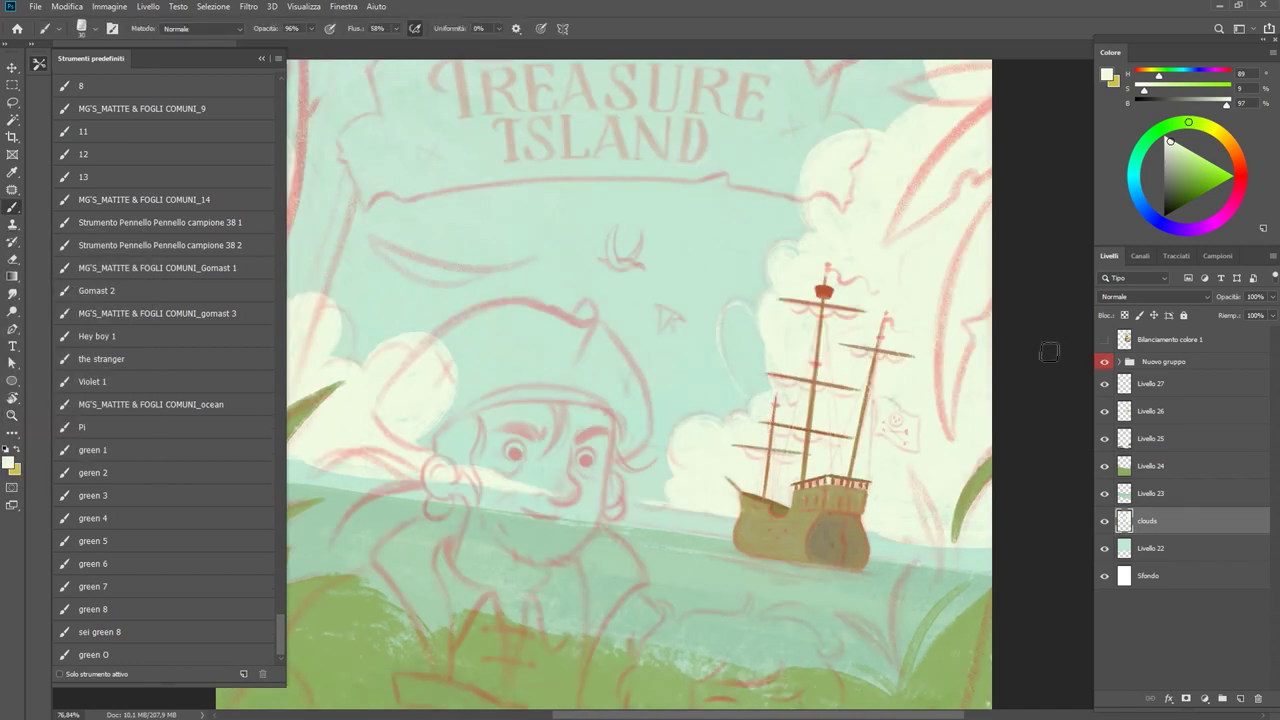
# Hide the red sketch and fill the cloud behind the ship with cream.
pyautogui.click(1104, 361)
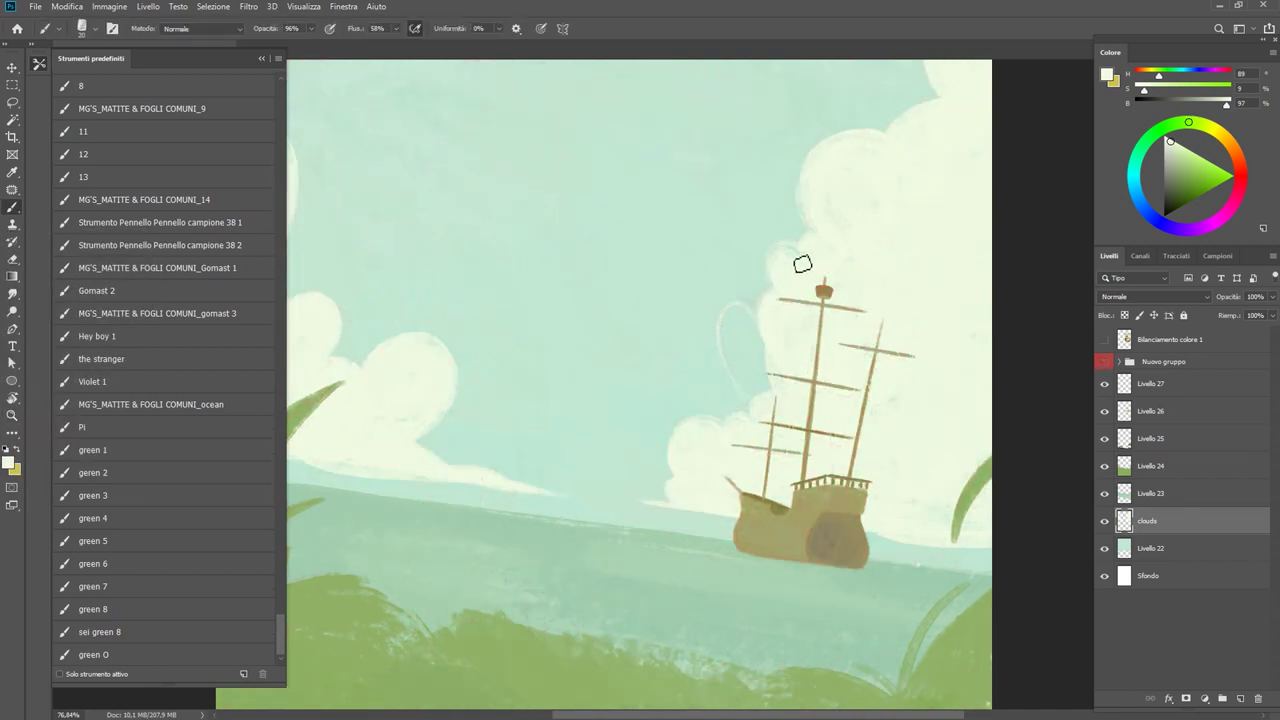
pyautogui.moveTo(790, 257)
pyautogui.mouseDown()
pyautogui.moveTo(760, 400)
pyautogui.moveTo(757, 371)
pyautogui.moveTo(705, 423)
pyautogui.mouseUp()
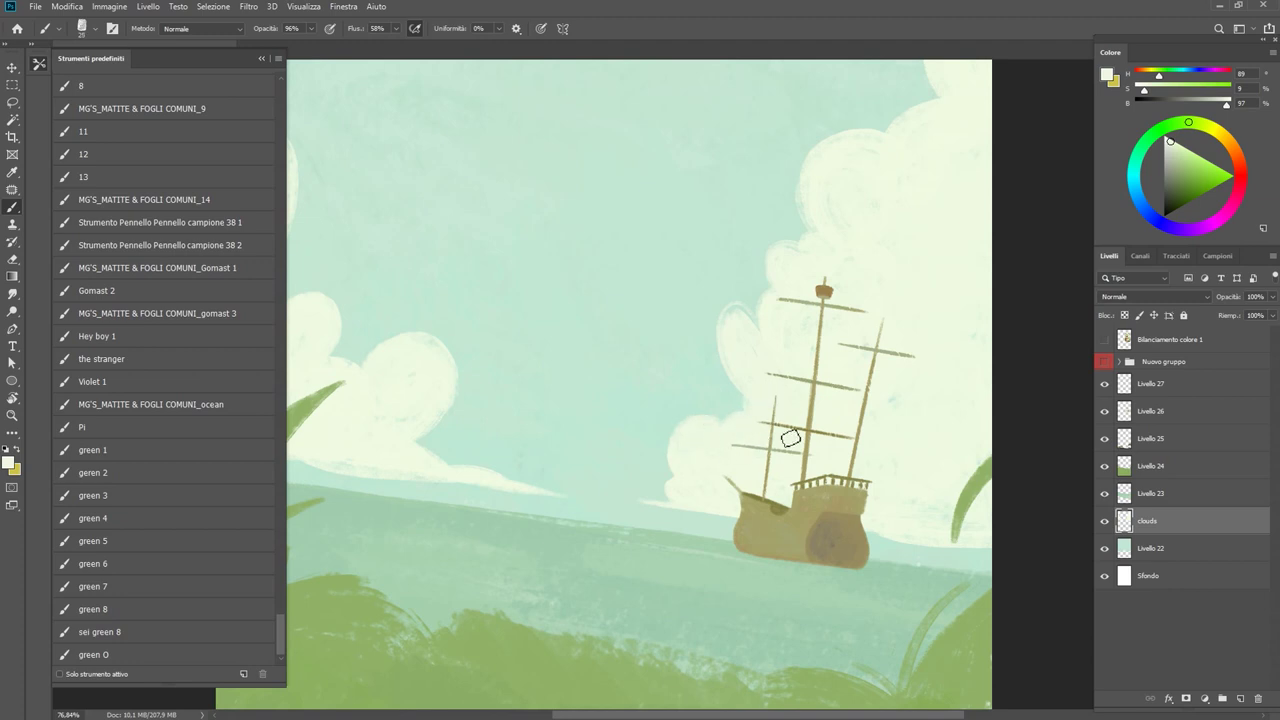
pyautogui.scroll(5, 790, 438)
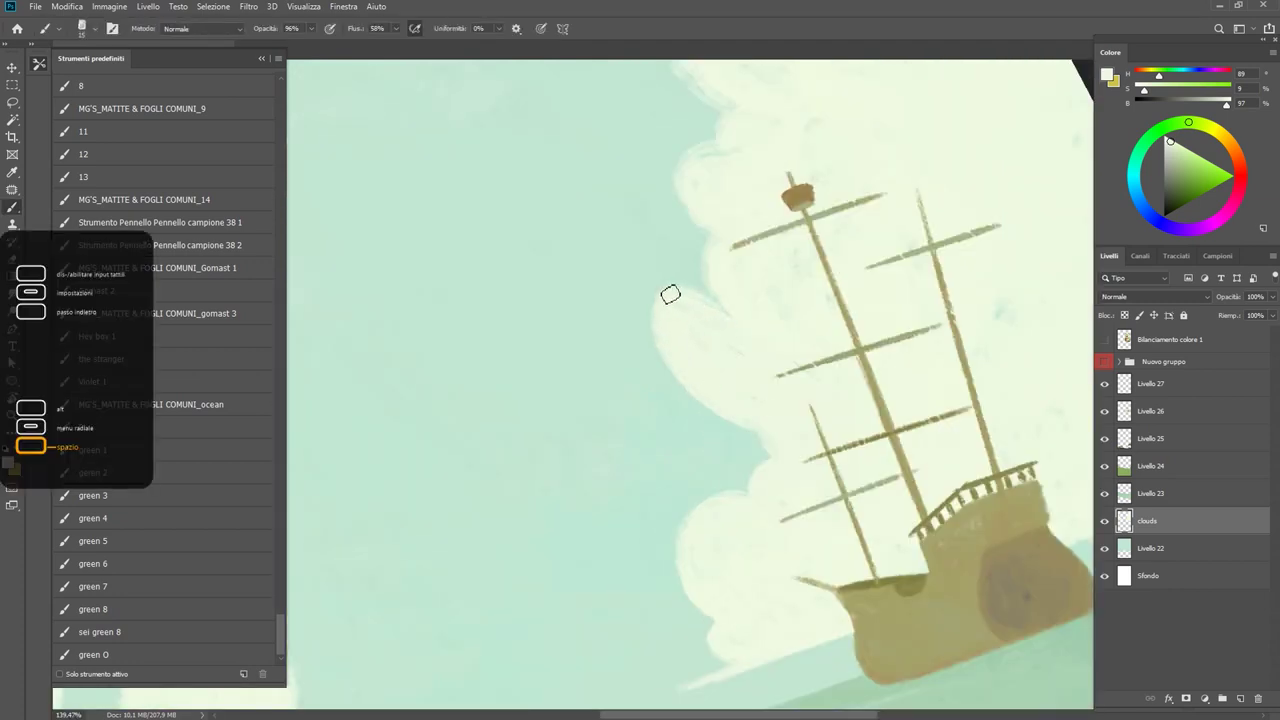
pyautogui.moveTo(735, 221); pyautogui.dragTo(672, 420)
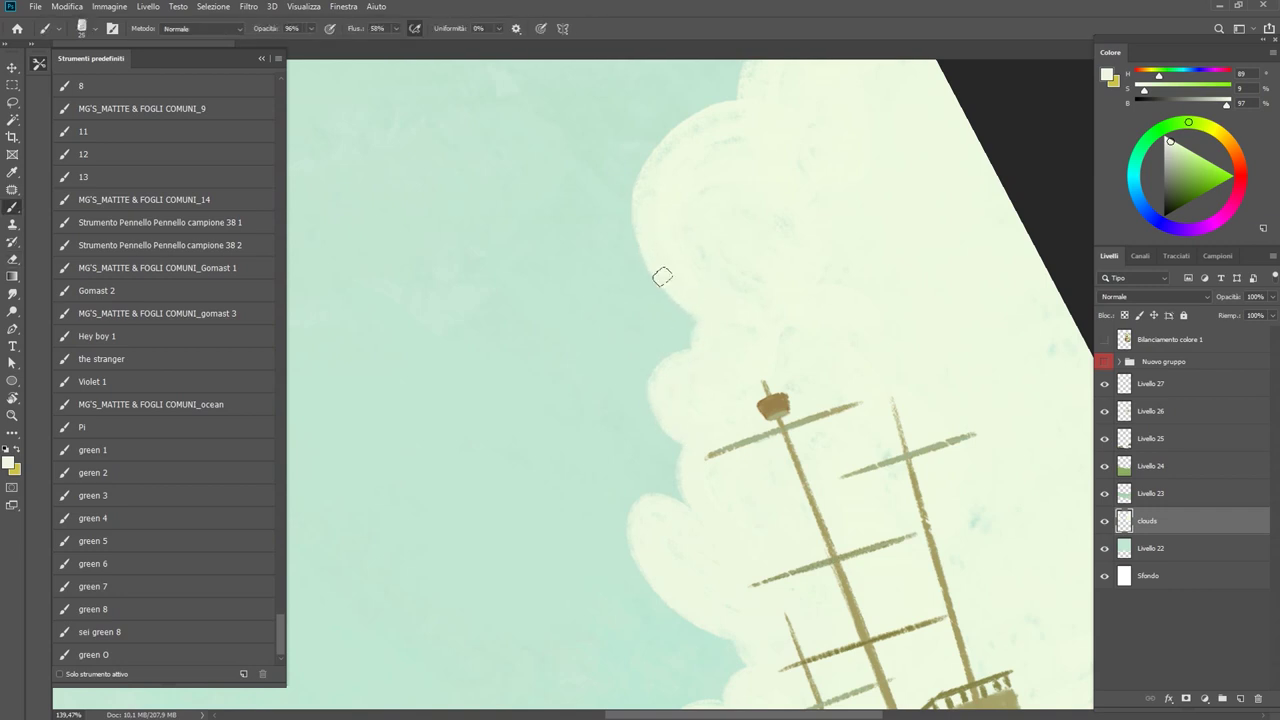
pyautogui.hotkey('ctrl', '0')
pyautogui.moveTo(857, 479); pyautogui.dragTo(845, 437)
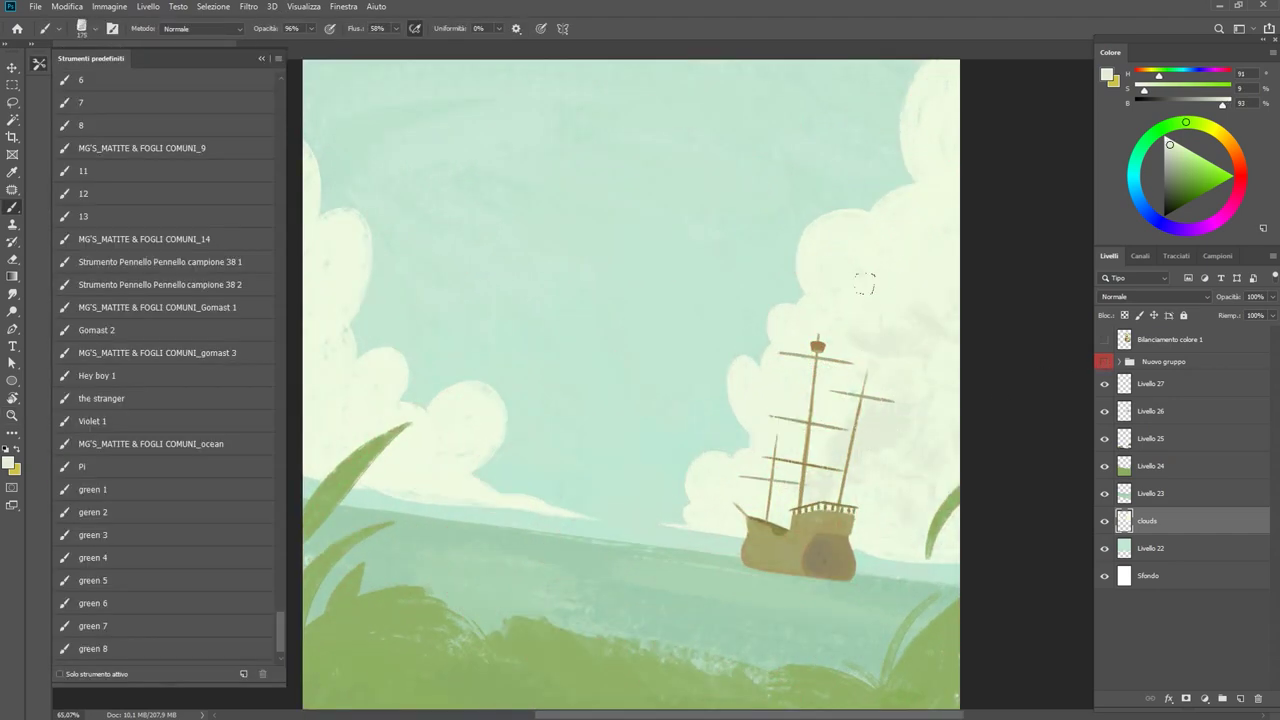
# Select the green 1 brush preset, undo its test stroke, and sample brighter cloud colours.
pyautogui.click(200, 490)
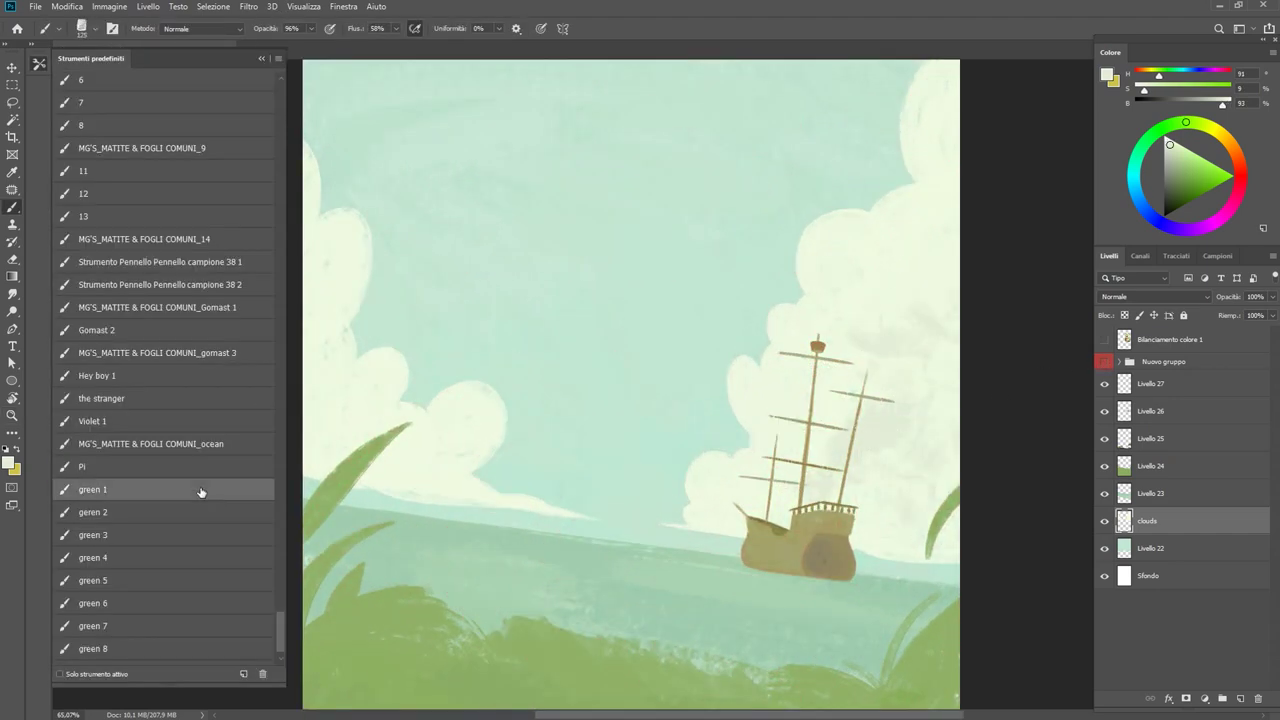
pyautogui.moveTo(579, 373); pyautogui.dragTo(640, 320)
pyautogui.hotkey('ctrl', 'z')
pyautogui.keyDown('alt'); pyautogui.click(880, 318); pyautogui.keyUp('alt')
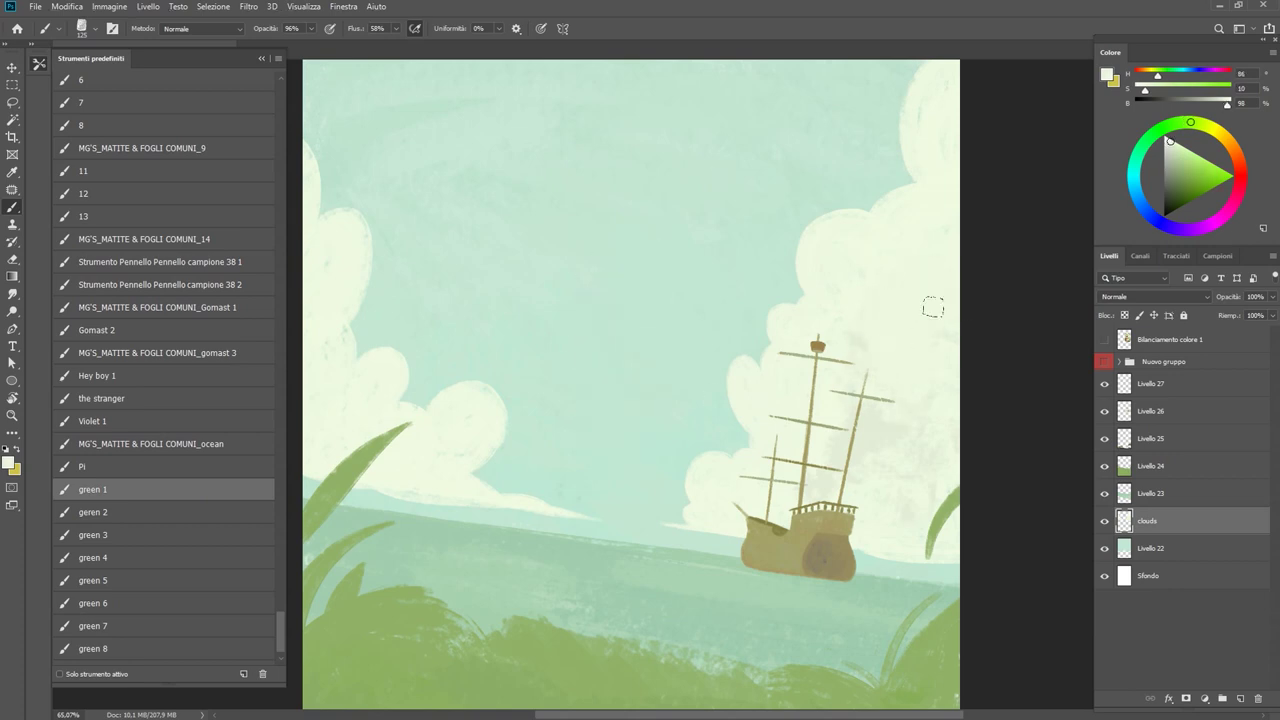
pyautogui.keyDown('alt'); pyautogui.click(832, 480); pyautogui.keyUp('alt')
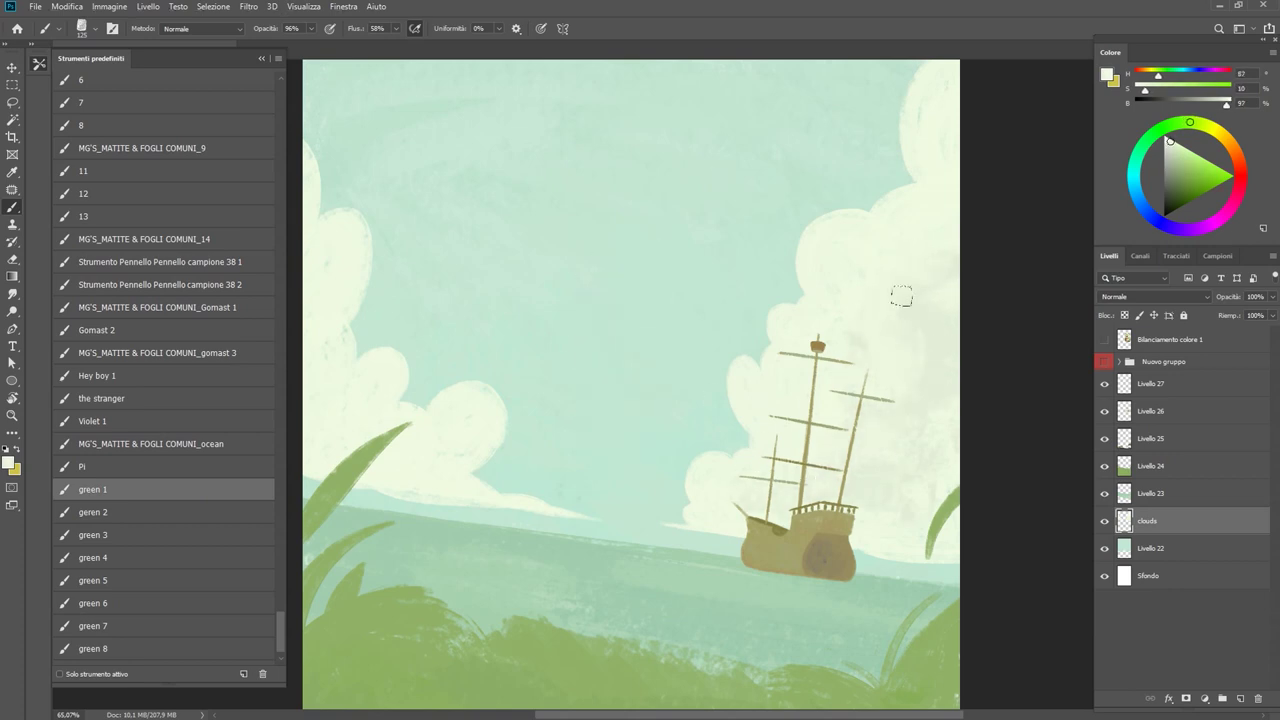
pyautogui.keyDown('alt'); pyautogui.click(868, 502); pyautogui.keyUp('alt')
# Pick a greener pale cloud colour, switch to the eraser, and rotate the view.
pyautogui.keyDown('alt'); pyautogui.scroll(-2, 819, 448); pyautogui.keyUp('alt')
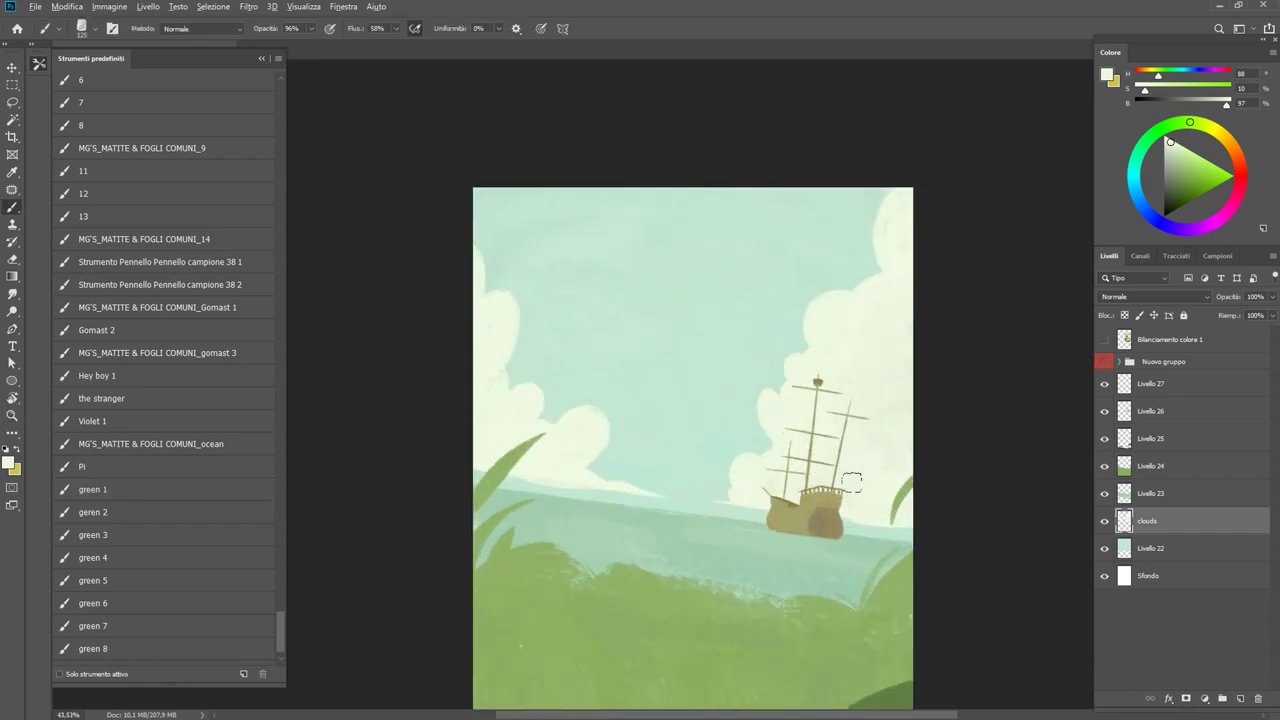
pyautogui.keyDown('alt'); pyautogui.scroll(2, 869, 540); pyautogui.keyUp('alt')
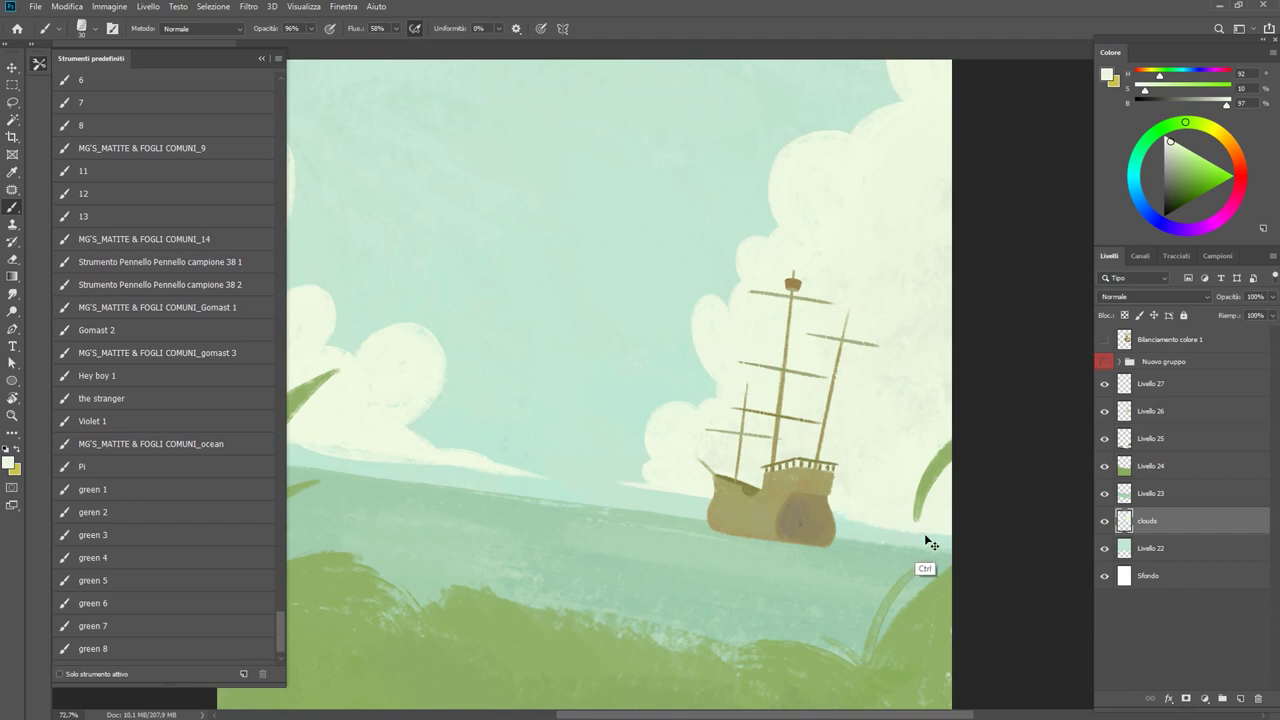
pyautogui.keyDown('alt'); pyautogui.click(861, 471); pyautogui.keyUp('alt')
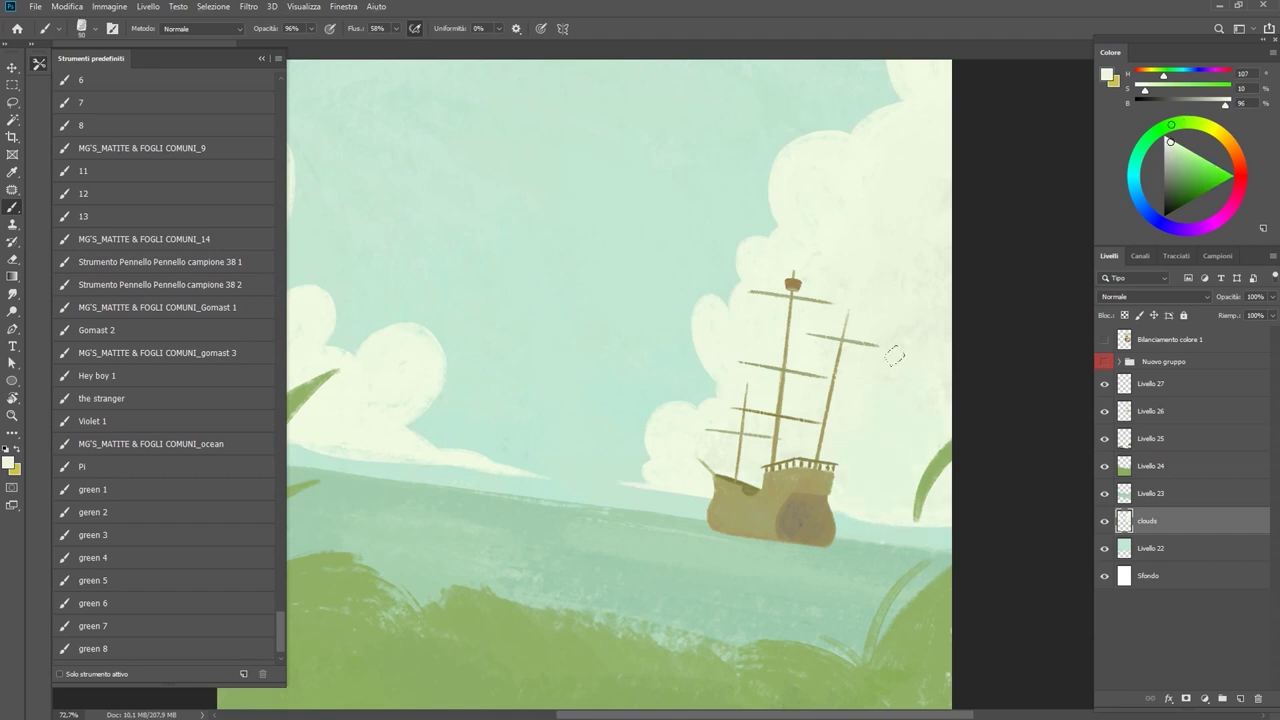
pyautogui.keyDown('alt'); pyautogui.scroll(3, 940, 530); pyautogui.keyUp('alt')
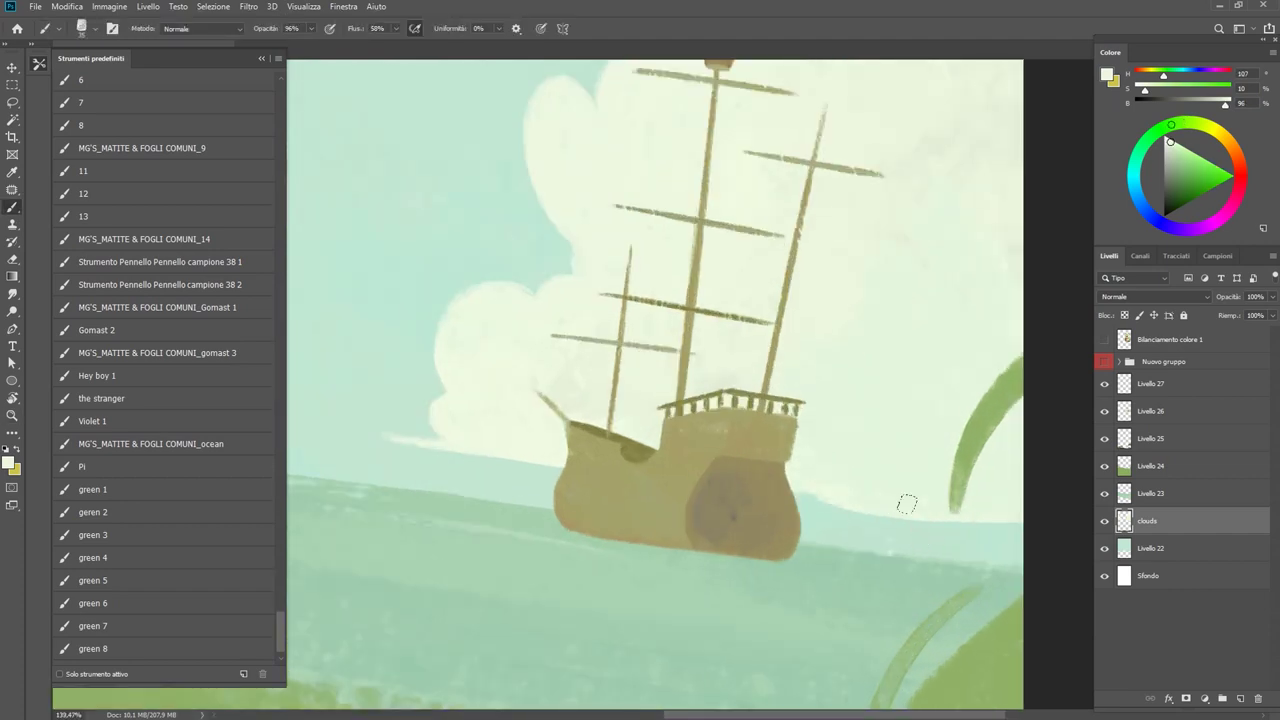
pyautogui.press('e')
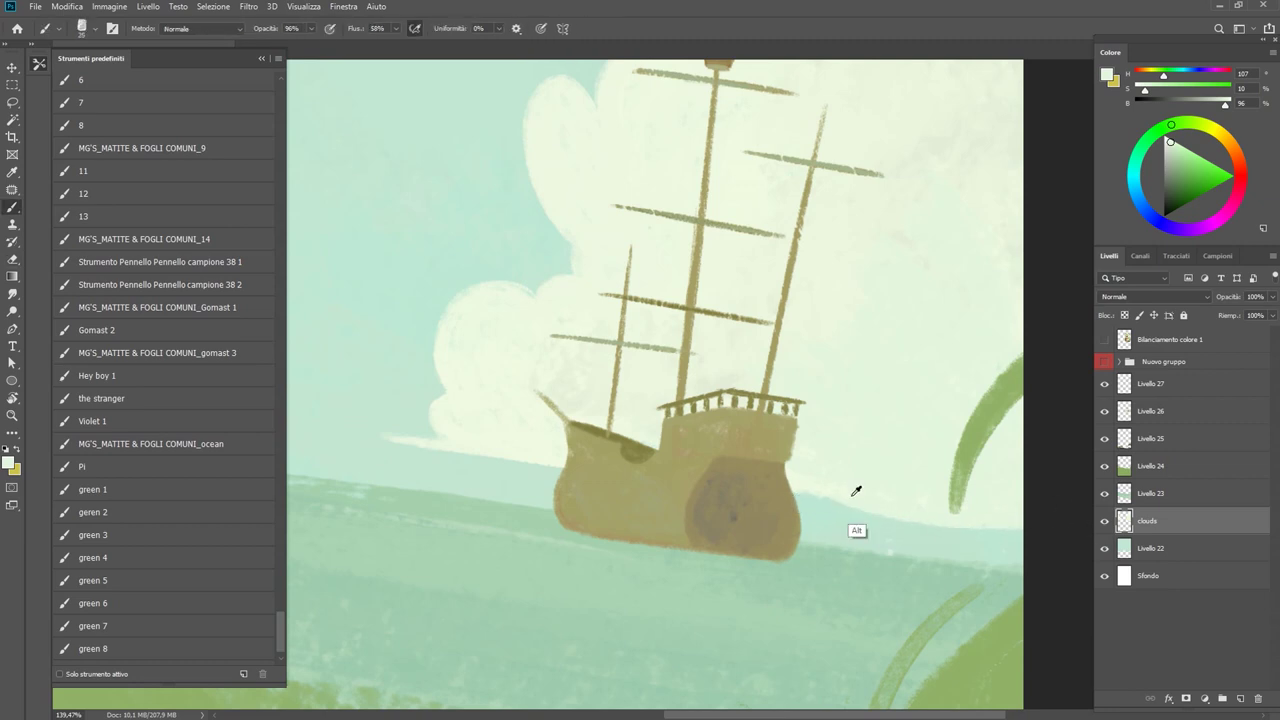
pyautogui.keyDown('alt'); pyautogui.scroll(-3, 836, 476); pyautogui.keyUp('alt')
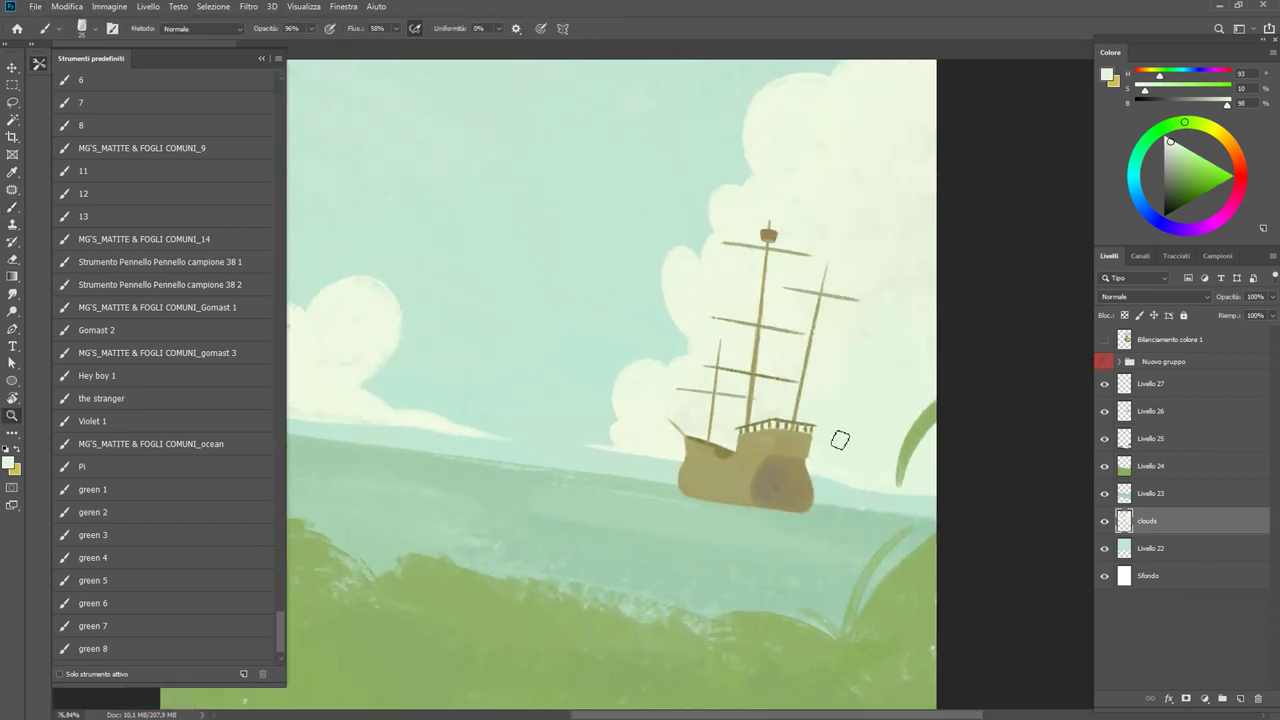
pyautogui.press('r')
pyautogui.moveTo(594, 360); pyautogui.dragTo(368, 277)
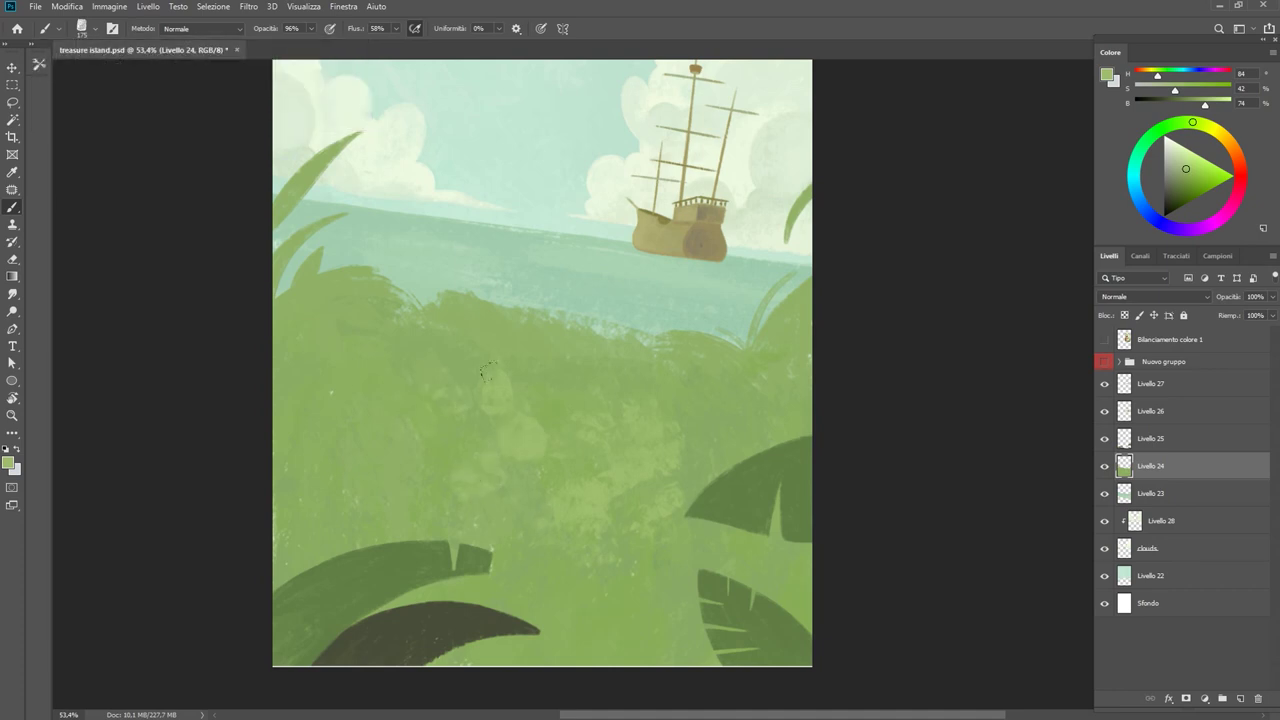
# Paint darker green over mid-meadow blotches and lighter green on the right of the meadow.
pyautogui.keyDown('alt'); pyautogui.click(543, 388); pyautogui.keyUp('alt')
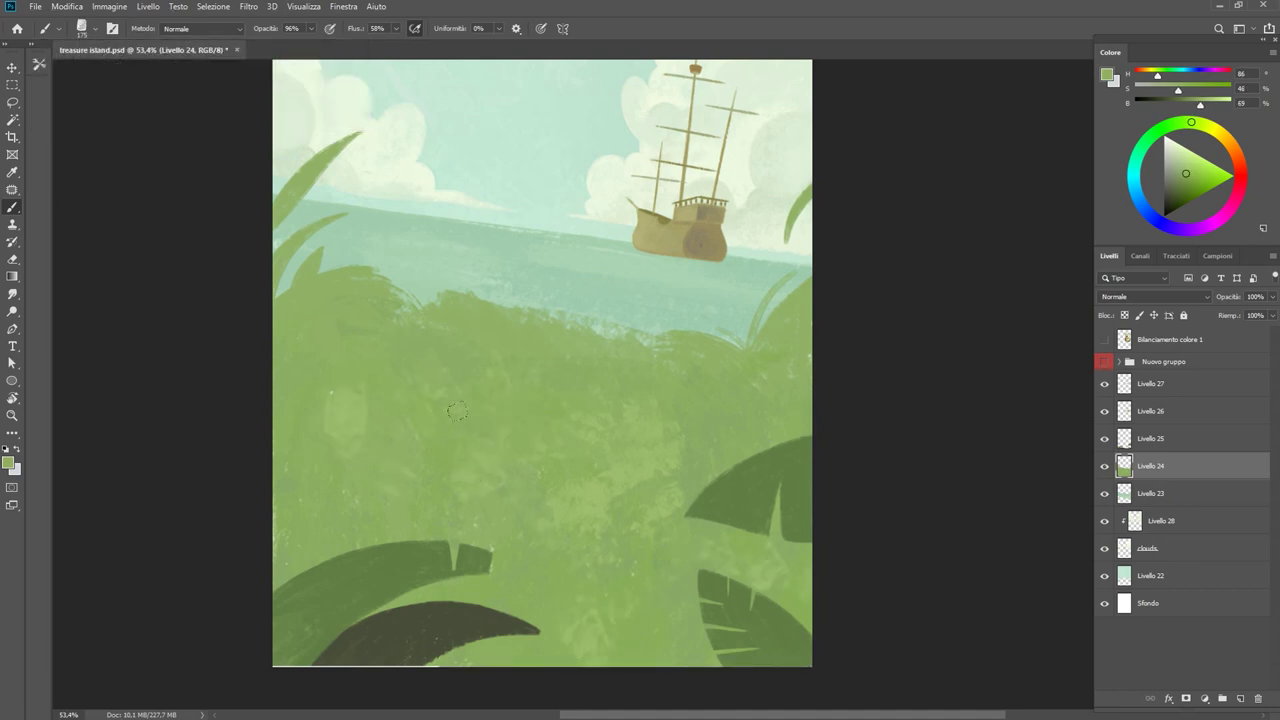
pyautogui.moveTo(543, 388); pyautogui.dragTo(654, 463)
pyautogui.keyDown('alt'); pyautogui.click(660, 385); pyautogui.keyUp('alt')
pyautogui.moveTo(660, 385); pyautogui.dragTo(698, 356)
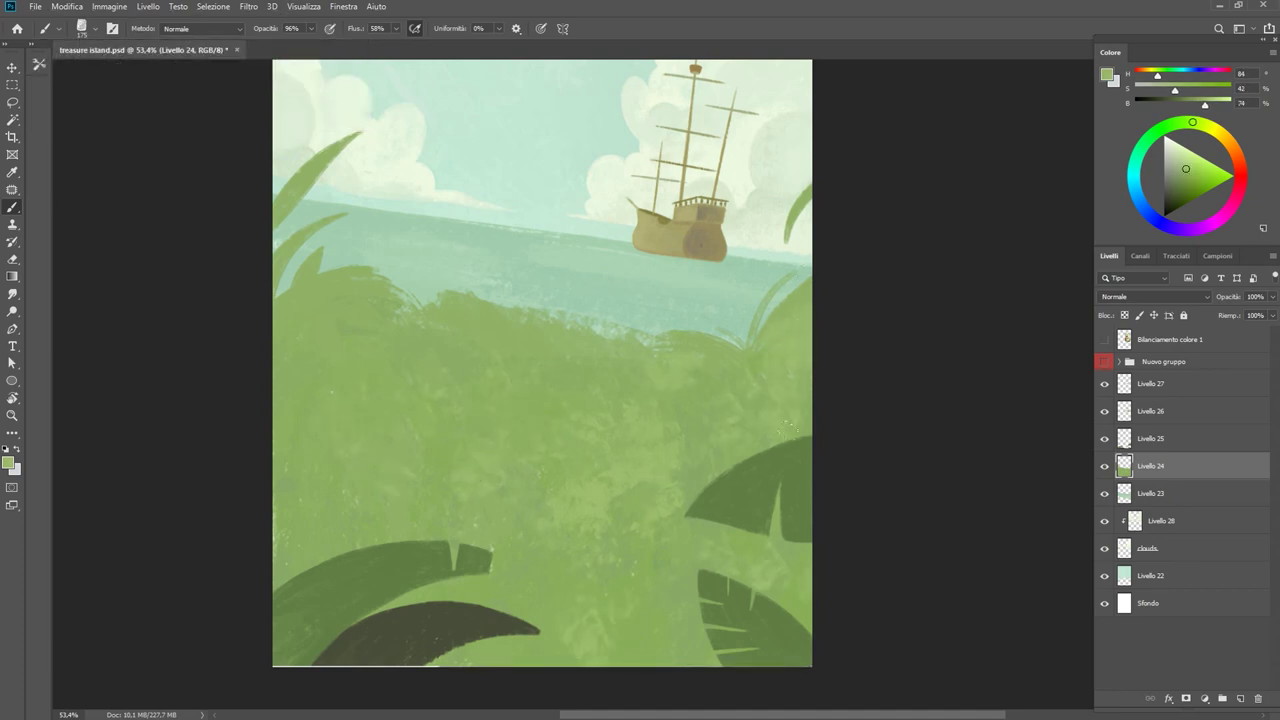
# Add light yellow-green textured strokes across the left meadow.
pyautogui.keyDown('alt'); pyautogui.click(330, 400); pyautogui.keyUp('alt')
pyautogui.moveTo(292, 430); pyautogui.dragTo(362, 375)
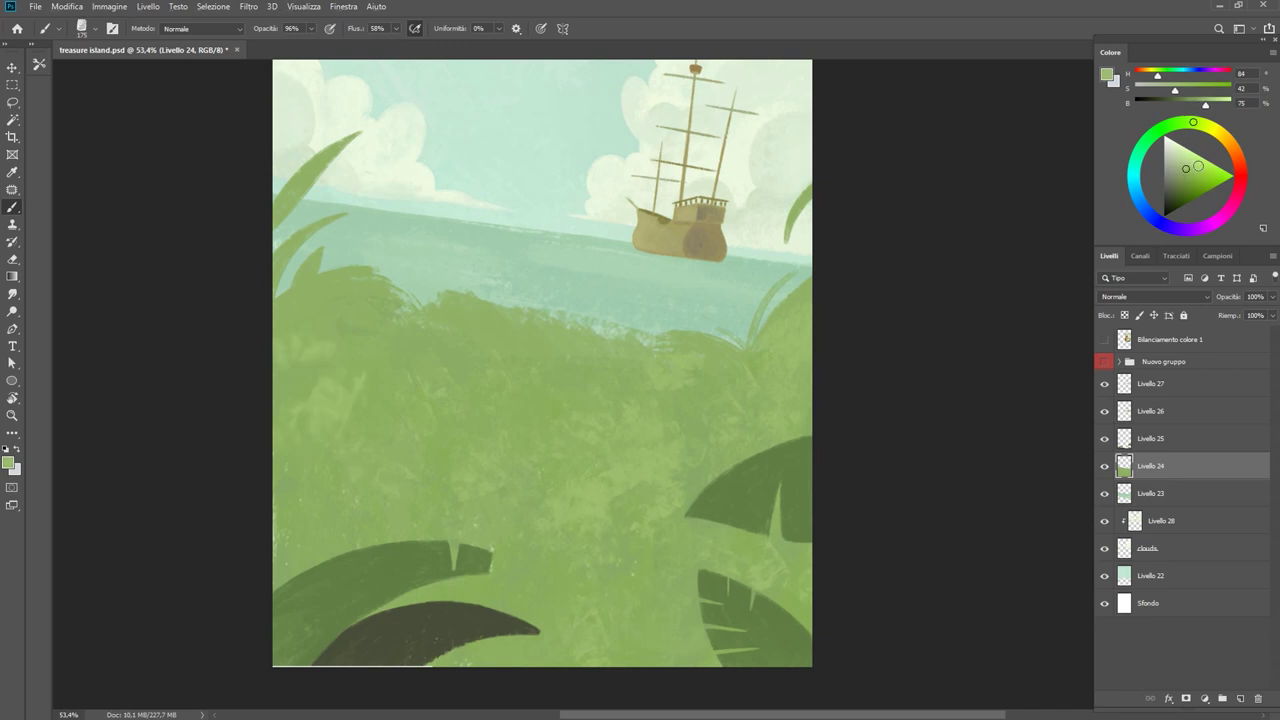
pyautogui.moveTo(340, 480); pyautogui.dragTo(360, 340)
pyautogui.moveTo(300, 420); pyautogui.dragTo(440, 515)
pyautogui.keyDown('alt'); pyautogui.click(349, 463); pyautogui.keyUp('alt')
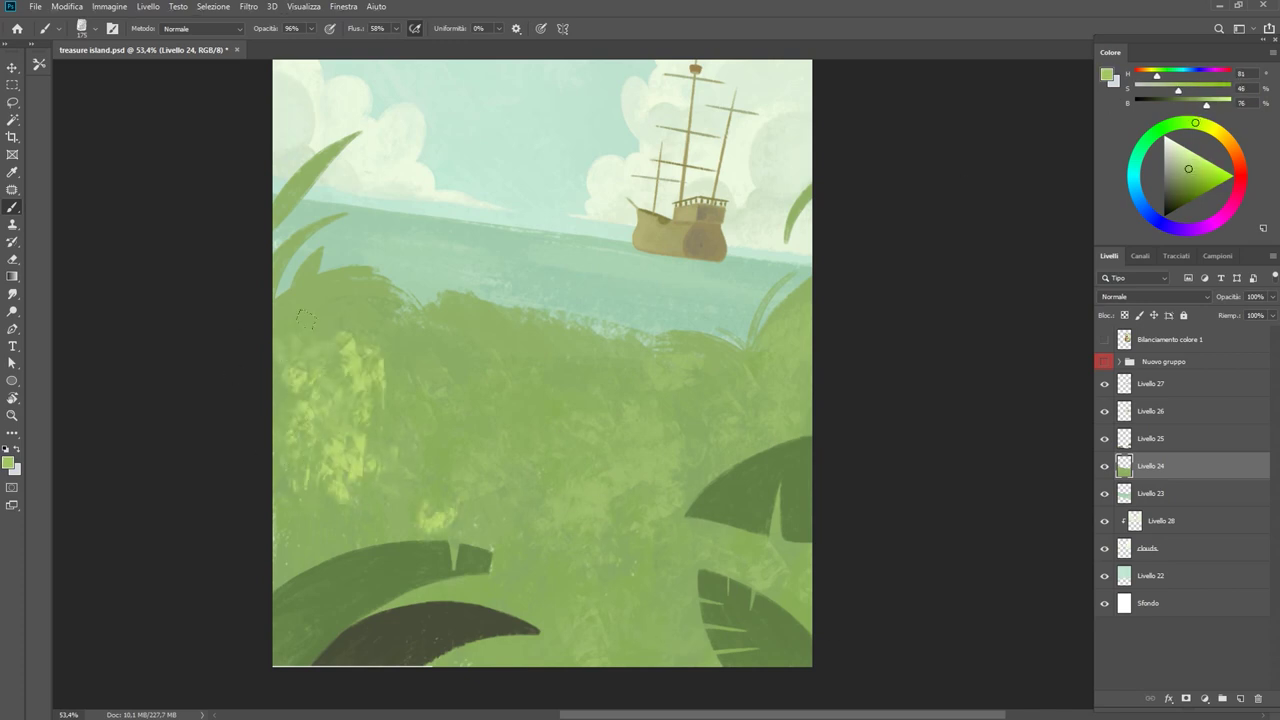
pyautogui.moveTo(325, 480); pyautogui.dragTo(425, 455)
# Cover bright strokes with mid green and add light texture to the lower-left meadow.
pyautogui.keyDown('alt'); pyautogui.click(351, 376); pyautogui.keyUp('alt')
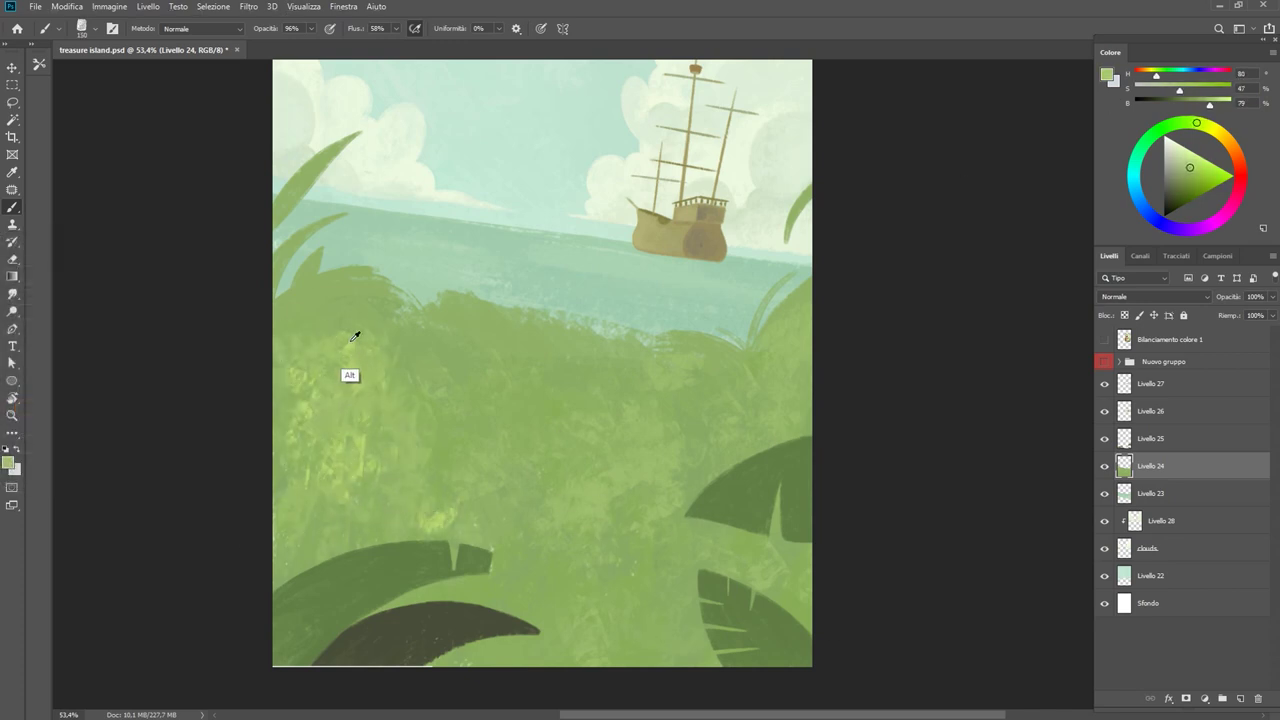
pyautogui.moveTo(357, 337); pyautogui.dragTo(332, 282)
pyautogui.keyDown('alt'); pyautogui.click(330, 320); pyautogui.keyUp('alt')
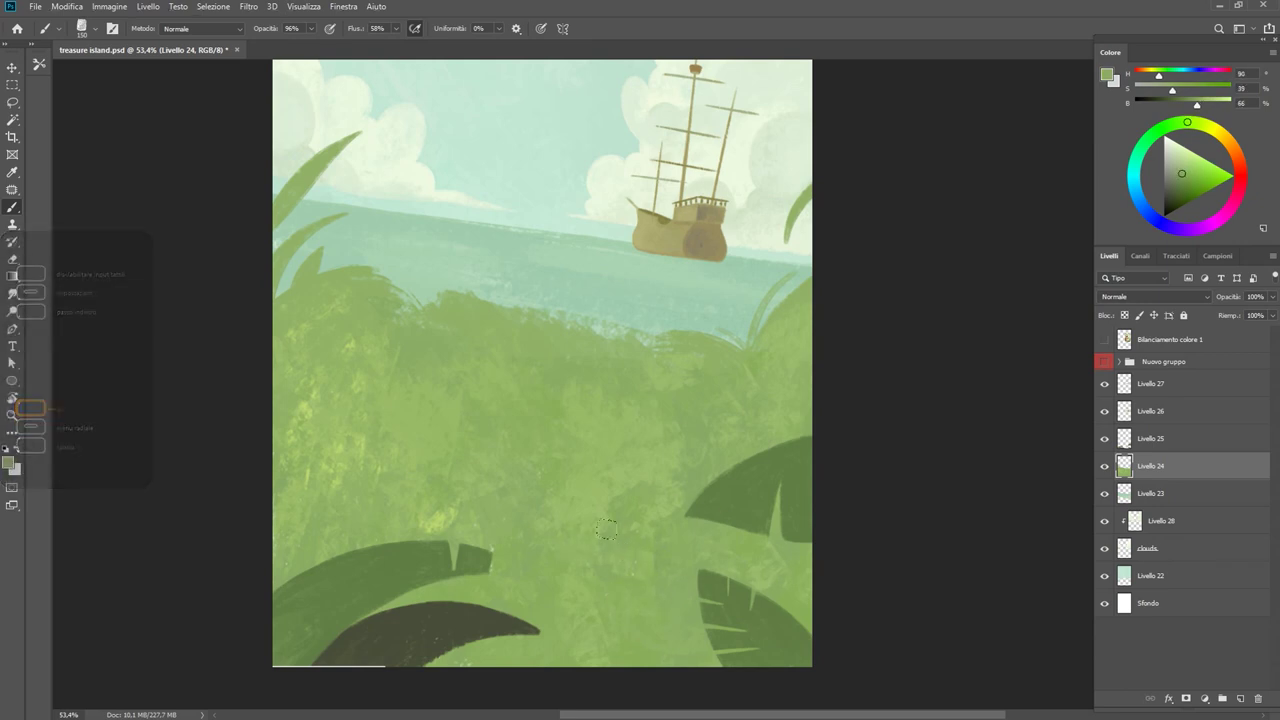
pyautogui.keyDown('alt'); pyautogui.click(349, 459); pyautogui.keyUp('alt')
pyautogui.moveTo(300, 505)
pyautogui.mouseDown()
pyautogui.moveTo(349, 459)
pyautogui.moveTo(305, 400)
pyautogui.mouseUp()
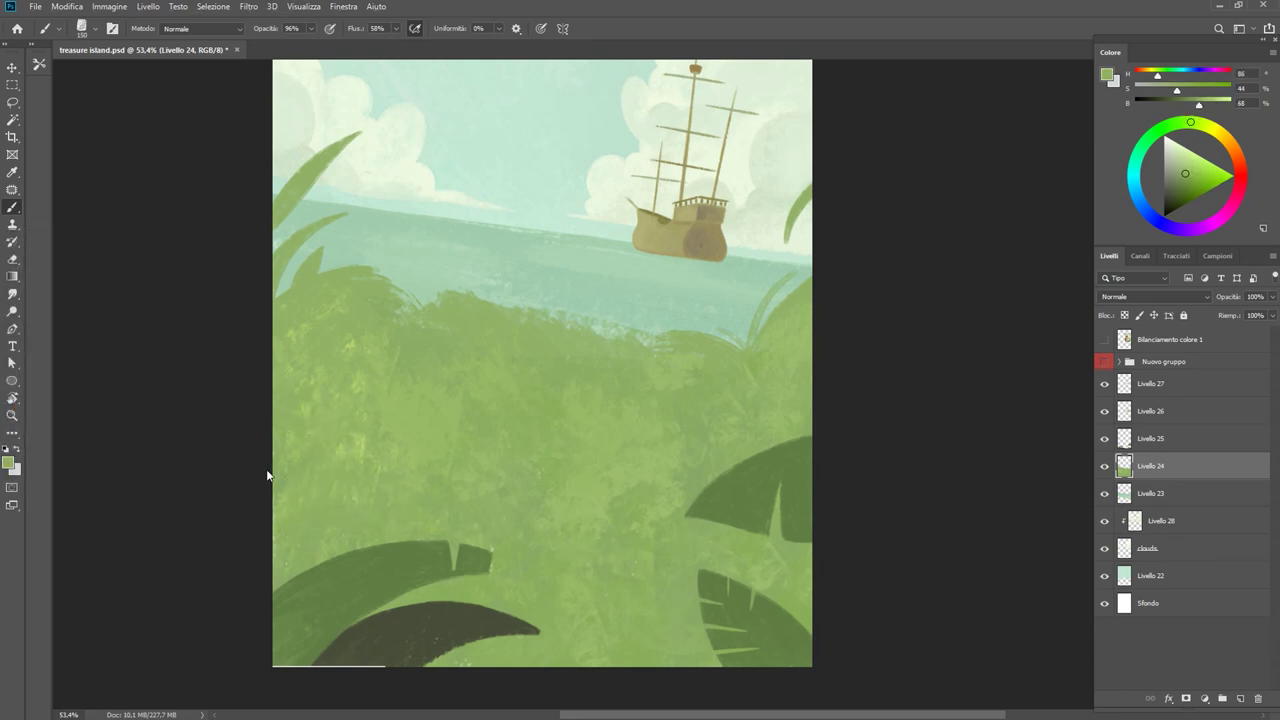
pyautogui.keyDown('alt'); pyautogui.click(447, 339); pyautogui.keyUp('alt')
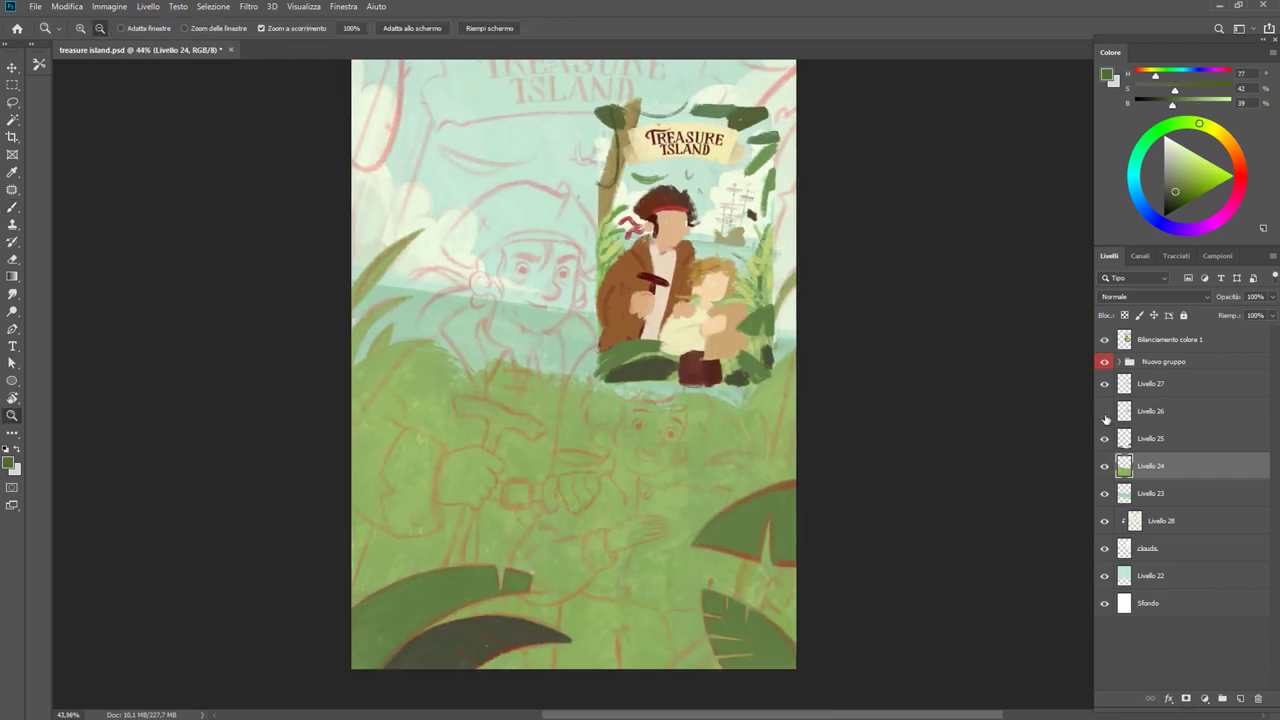
# Hide the sketch and test the green 9, O and P brush presets.
pyautogui.click(1105, 361)
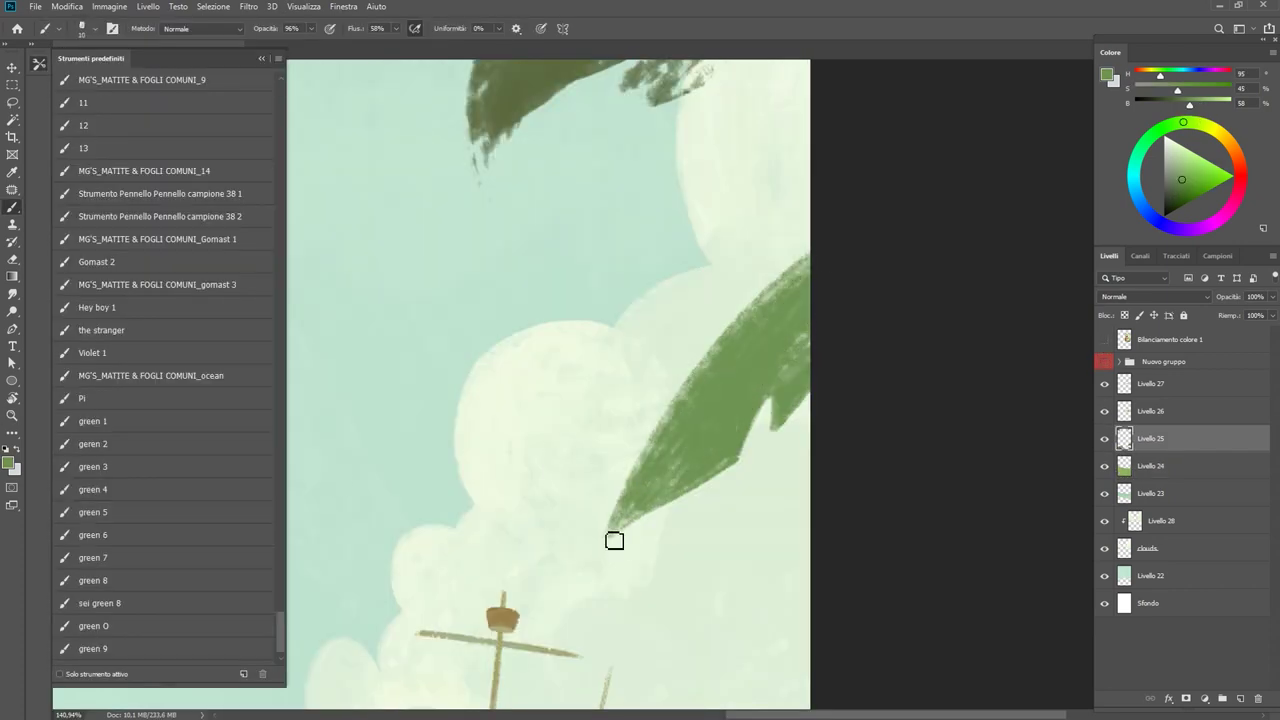
pyautogui.click(222, 650)
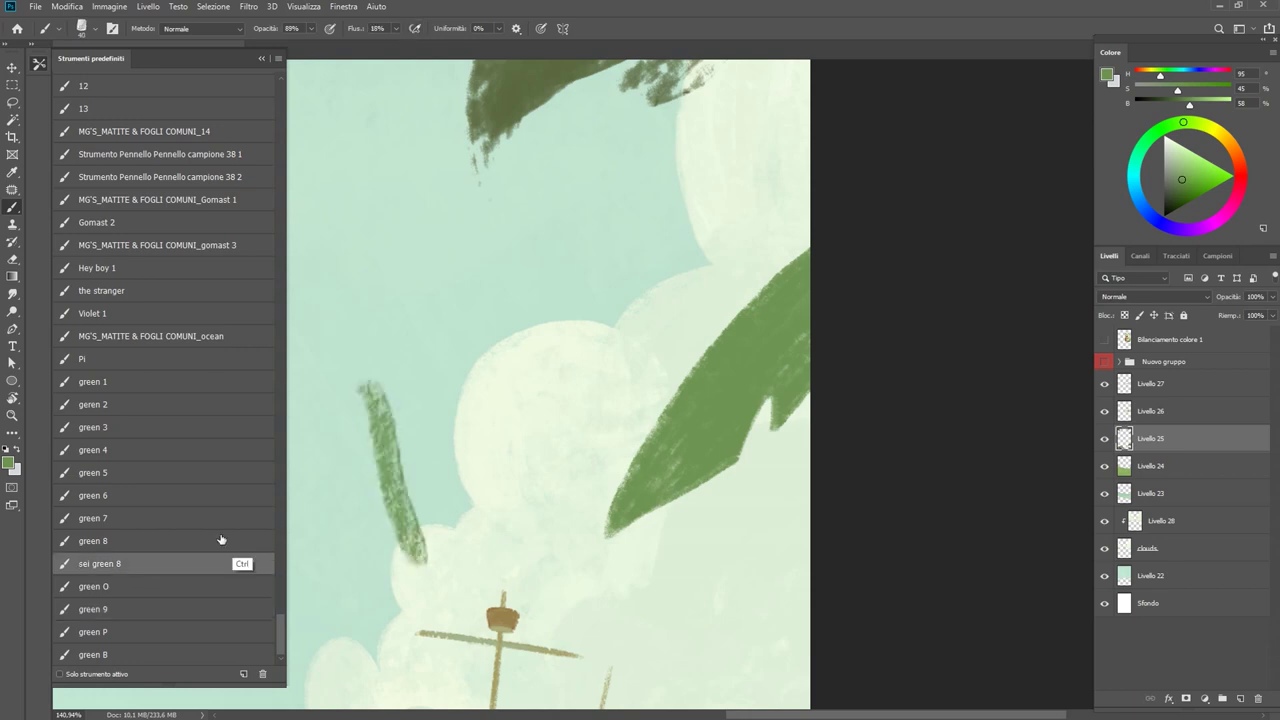
pyautogui.click(170, 586)
pyautogui.click(175, 632)
pyautogui.hotkey('ctrl', 'z')
pyautogui.click(170, 654)
pyautogui.moveTo(412, 262); pyautogui.dragTo(368, 585)
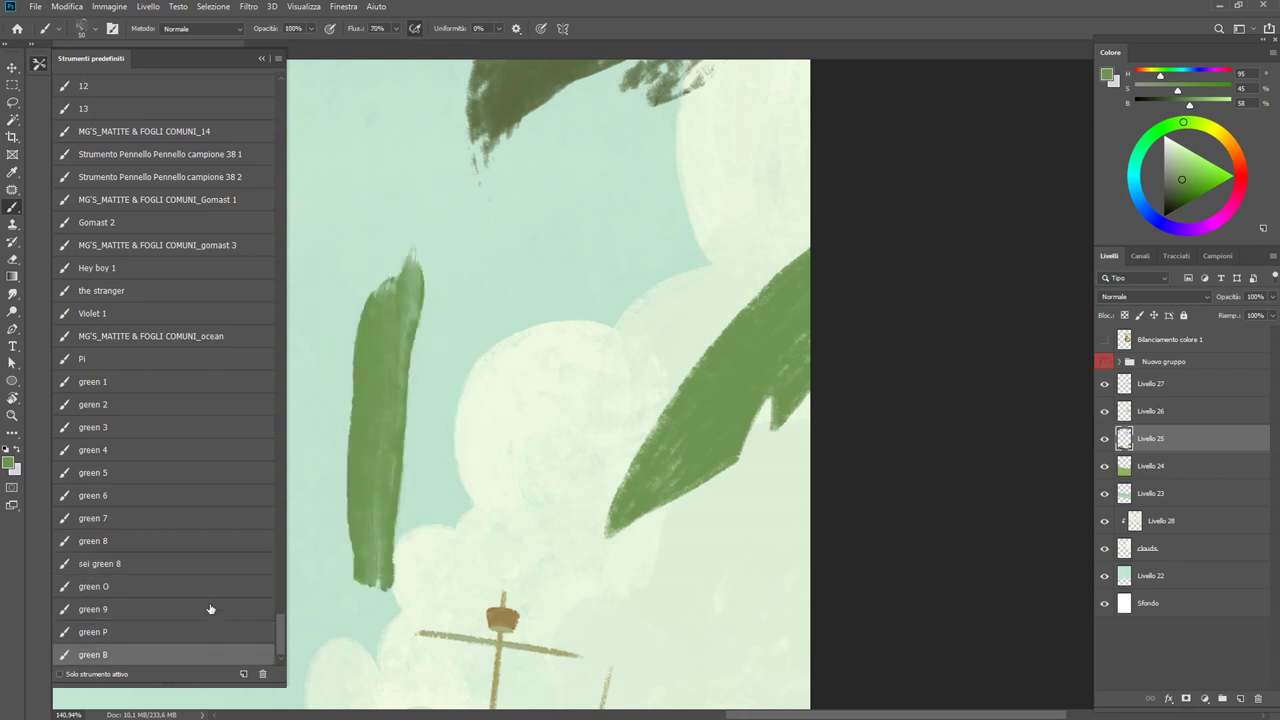
# Try wider and green 8 presets, undo them, and paint a green P stroke on the leaf.
pyautogui.click(200, 632)
pyautogui.hotkey('ctrl', 'z')
pyautogui.click(170, 654)
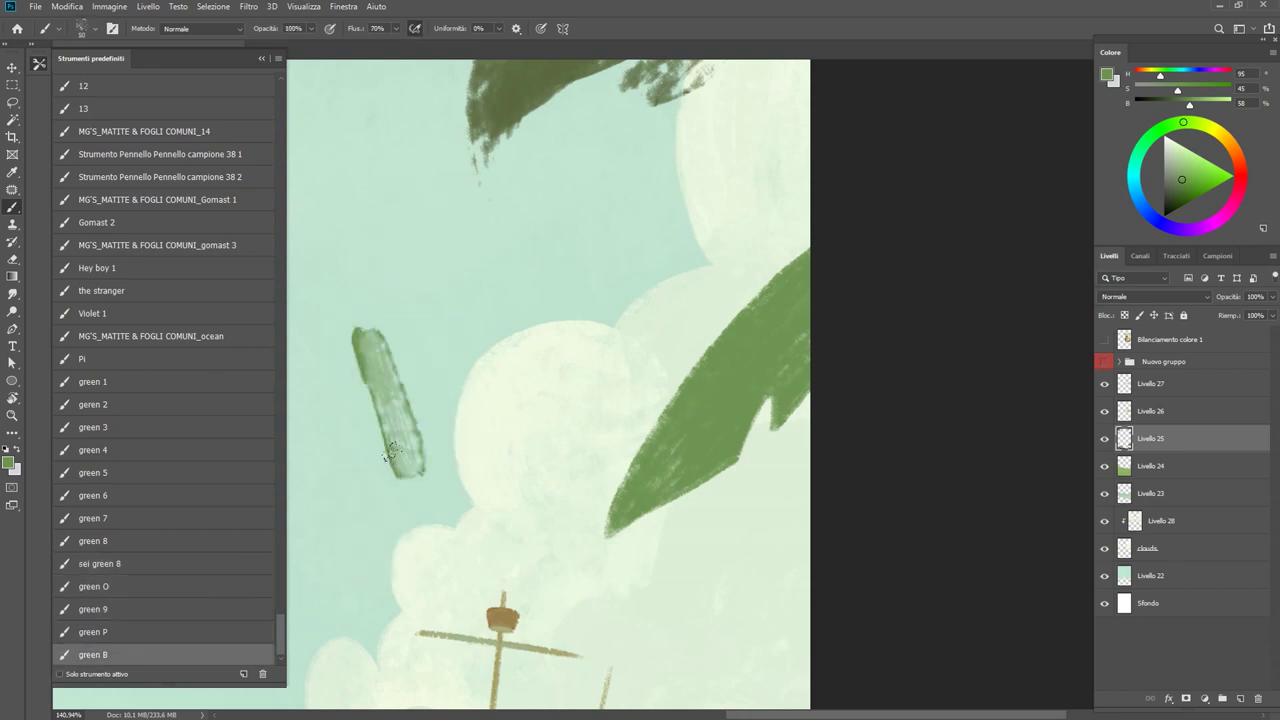
pyautogui.moveTo(380, 460)
pyautogui.mouseDown()
pyautogui.moveTo(427, 292)
pyautogui.moveTo(470, 480)
pyautogui.mouseUp()
pyautogui.hotkey('ctrl', 'z')
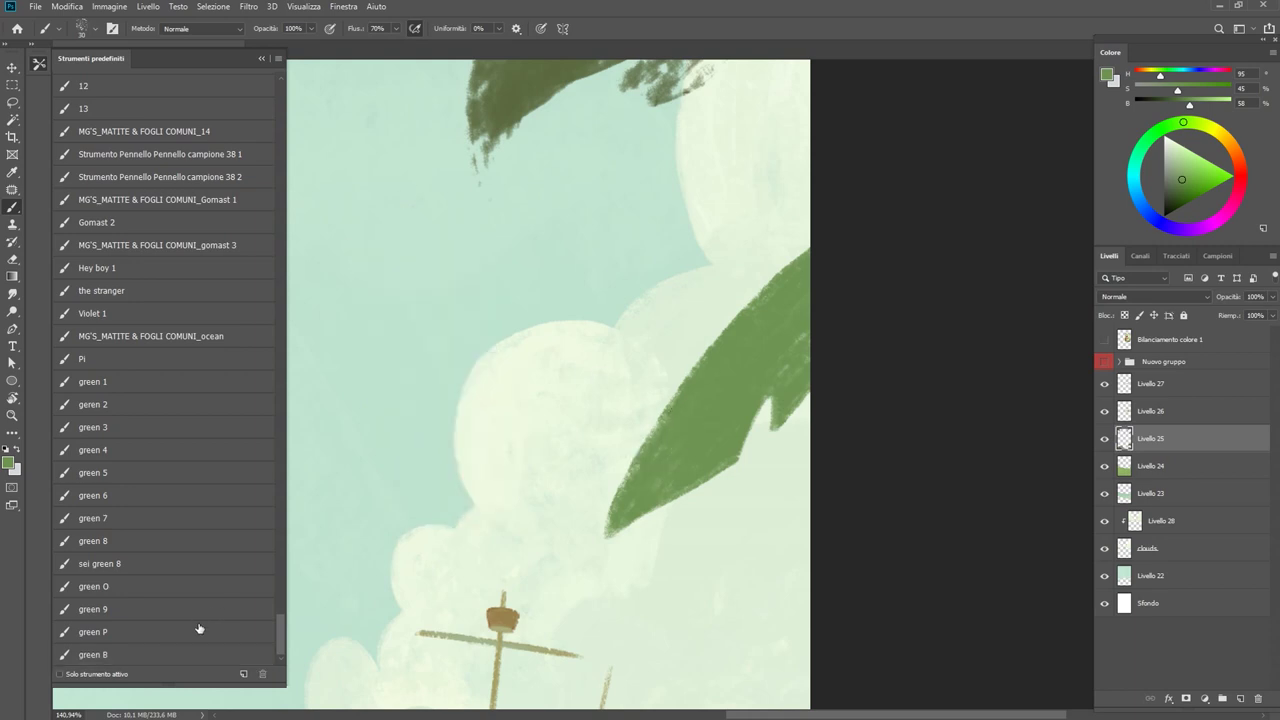
pyautogui.click(199, 628)
pyautogui.moveTo(630, 470)
pyautogui.mouseDown()
pyautogui.moveTo(700, 357)
pyautogui.moveTo(800, 245)
pyautogui.mouseUp()
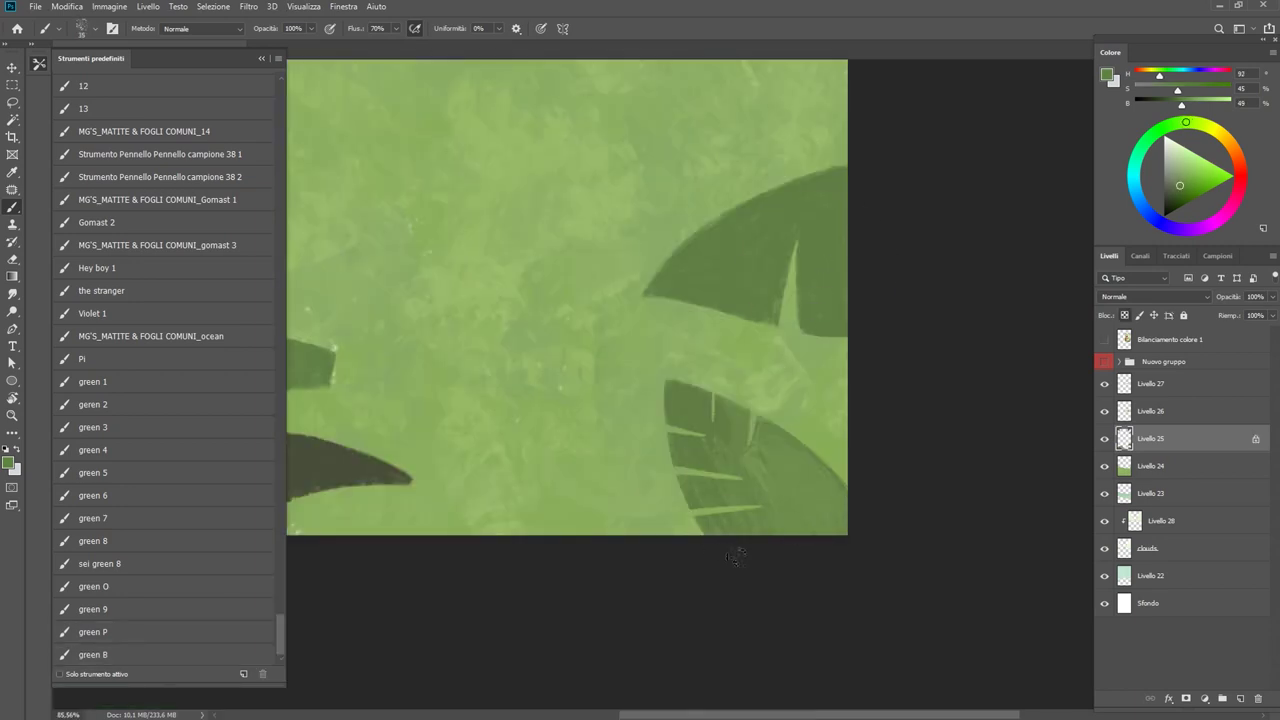
# Sample the dark leaf green and darken the striped lower-right leaf.
pyautogui.keyDown('alt'); pyautogui.click(736, 452); pyautogui.keyUp('alt')
pyautogui.keyDown('alt'); pyautogui.click(684, 409); pyautogui.keyUp('alt')
pyautogui.keyDown('alt'); pyautogui.click(770, 480); pyautogui.keyUp('alt')
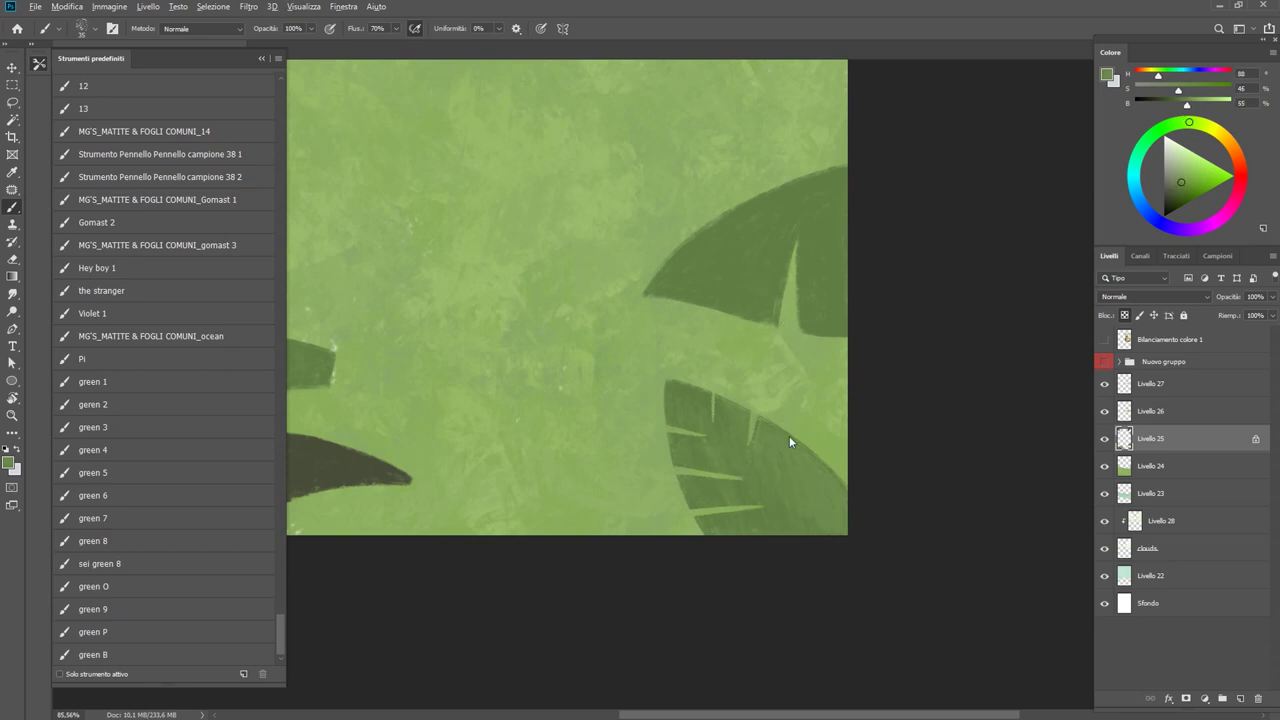
pyautogui.scroll(-3, 700, 510)
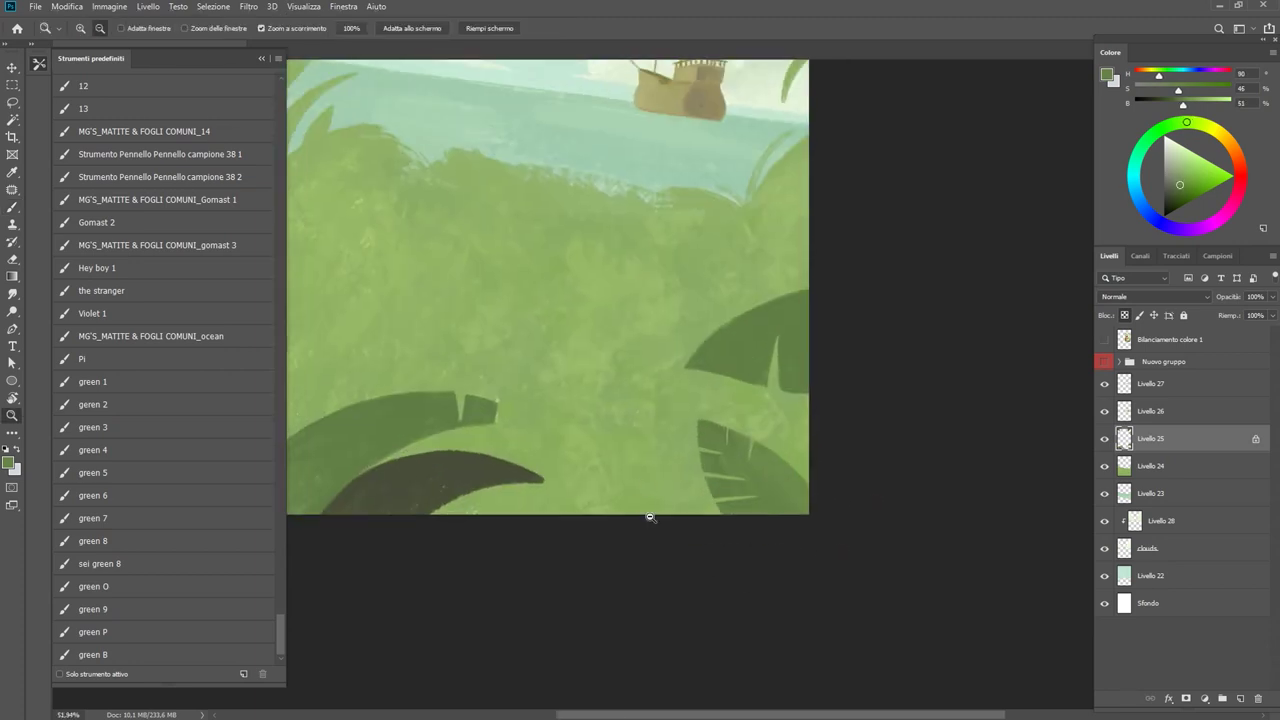
pyautogui.moveTo(645, 517); pyautogui.dragTo(423, 523)
pyautogui.moveTo(712, 422); pyautogui.dragTo(762, 497)
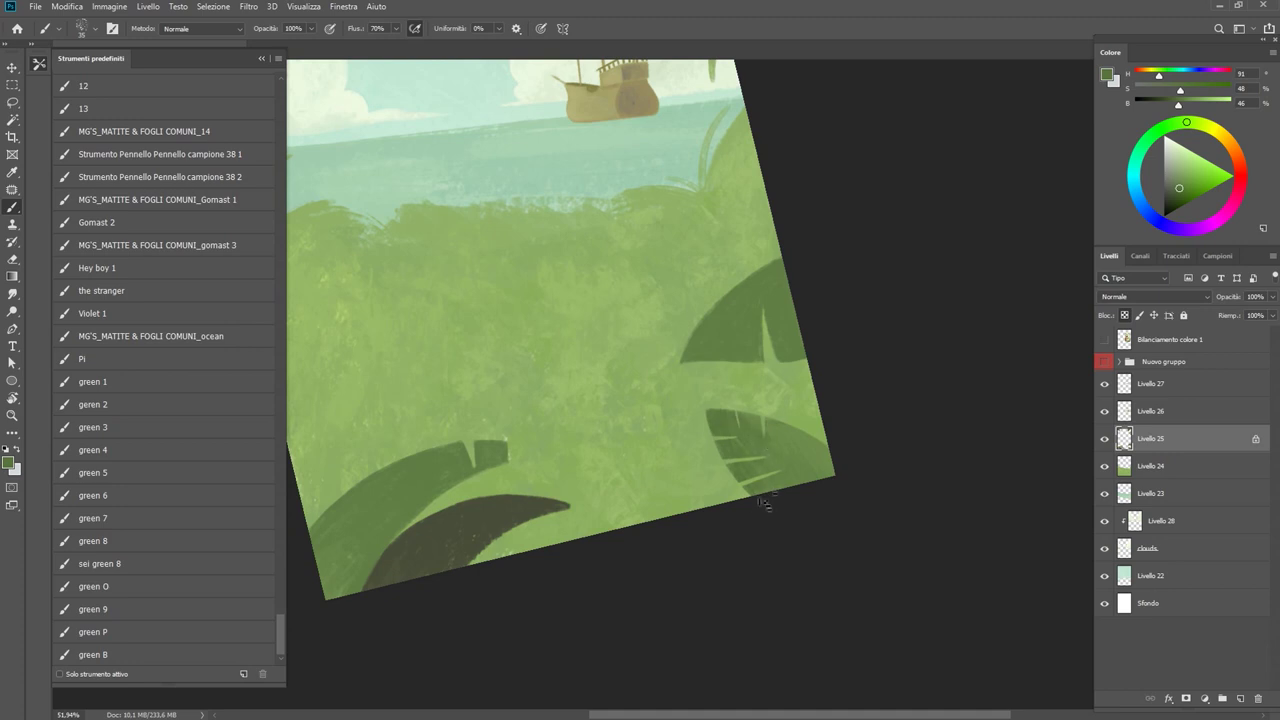
# Resample leaf greens and switch to the green B brush preset.
pyautogui.keyDown('alt'); pyautogui.click(772, 466); pyautogui.keyUp('alt')
pyautogui.keyDown('alt'); pyautogui.click(742, 430); pyautogui.keyUp('alt')
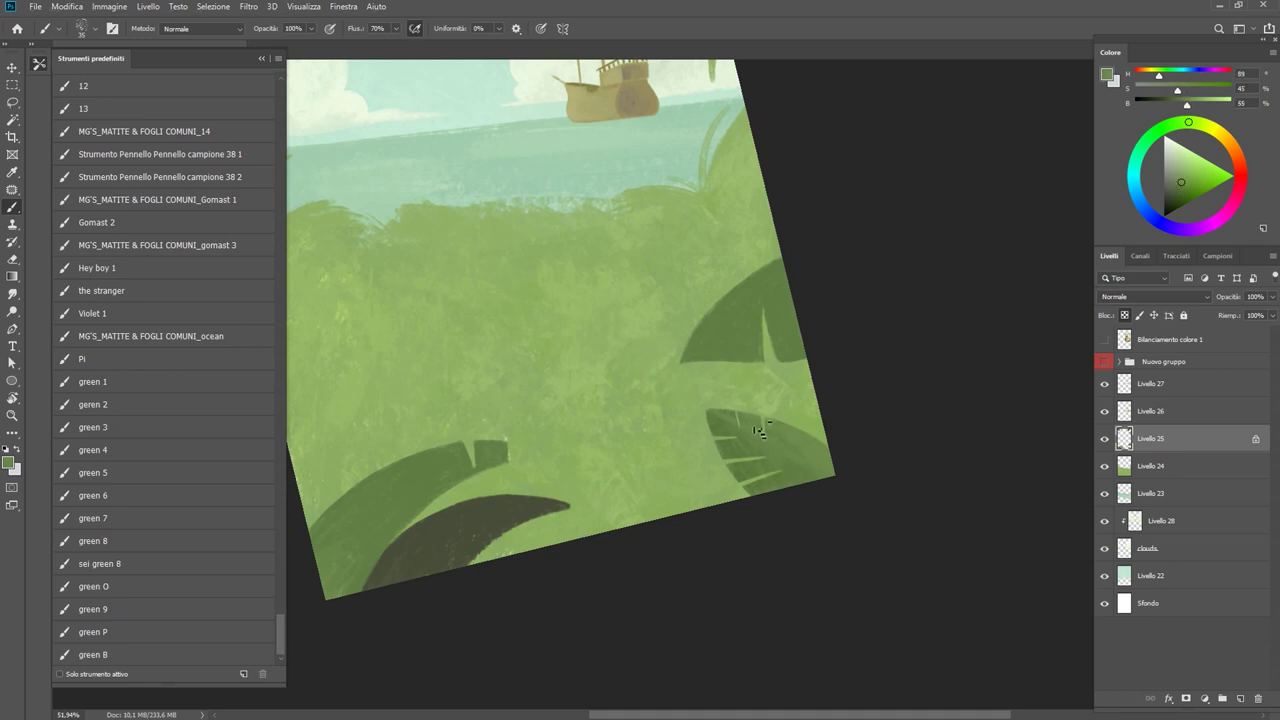
pyautogui.keyDown('alt'); pyautogui.click(724, 425); pyautogui.keyUp('alt')
pyautogui.click(183, 657)
pyautogui.keyDown('alt'); pyautogui.click(733, 452); pyautogui.keyUp('alt')
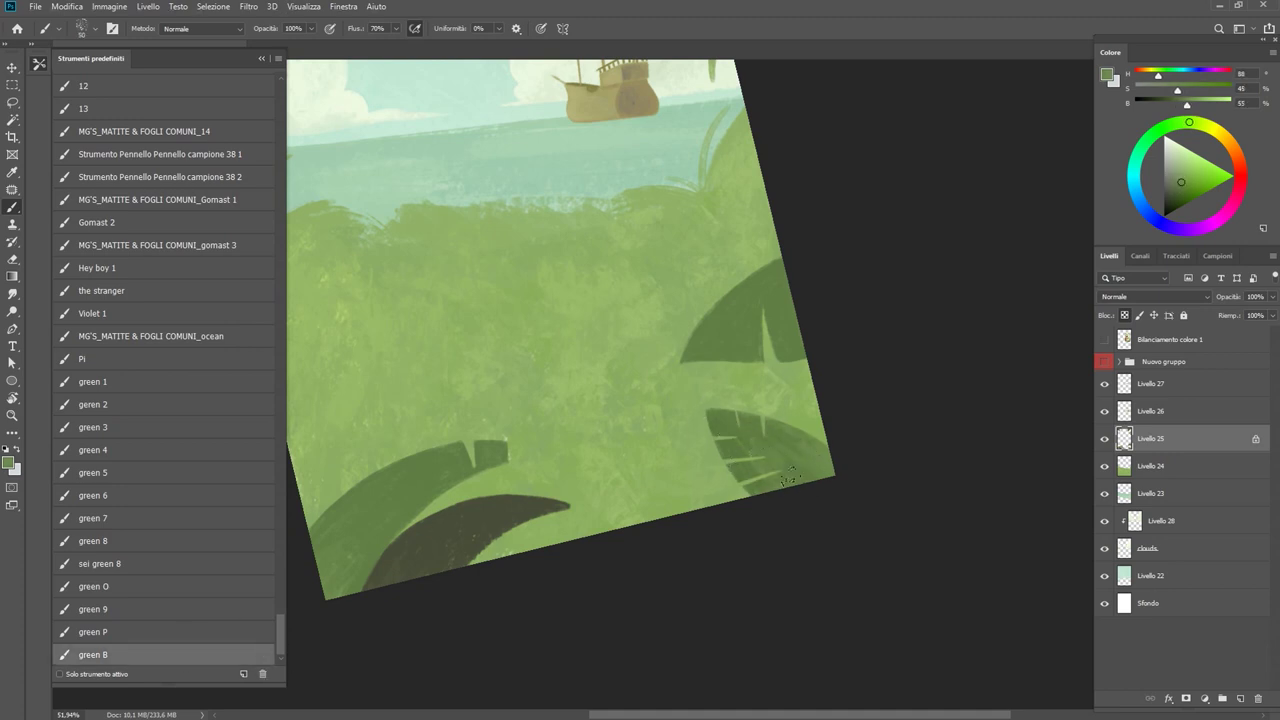
pyautogui.keyDown('alt'); pyautogui.click(742, 335); pyautogui.keyUp('alt')
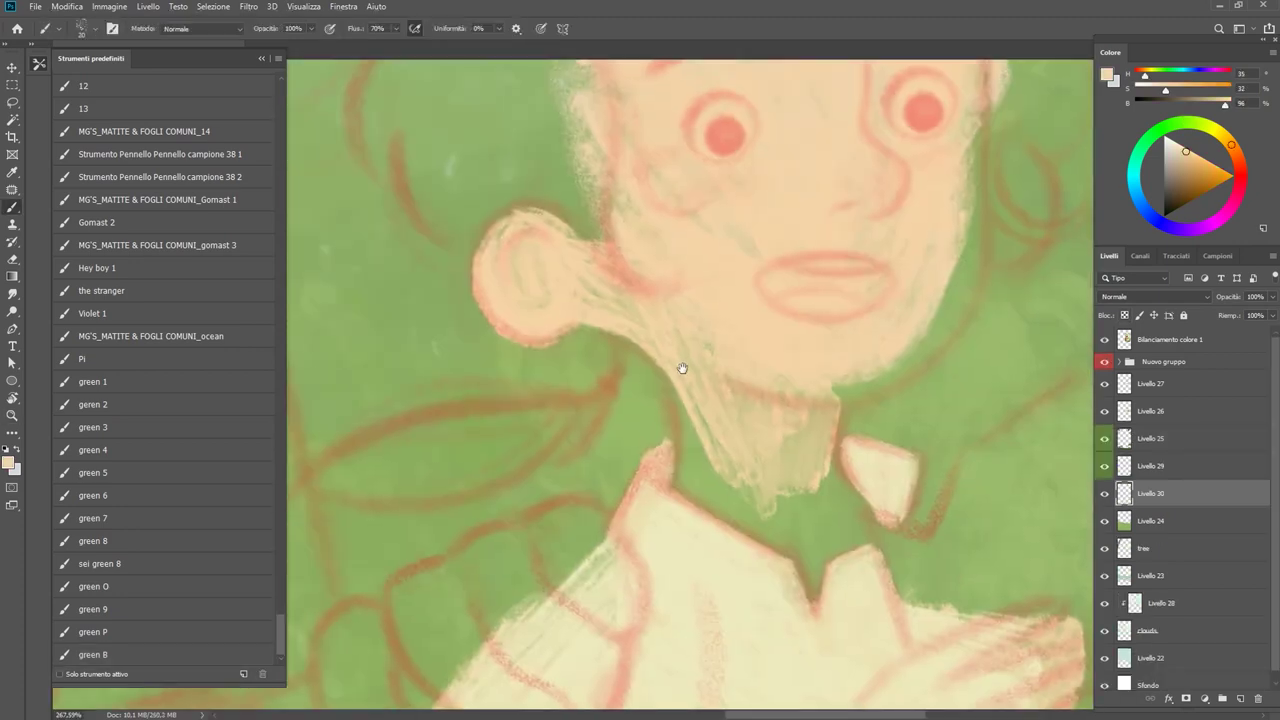
# Repaint the boy's neck in skin colour down to the collar.
pyautogui.moveTo(682, 368)
pyautogui.mouseDown()
pyautogui.moveTo(680, 490)
pyautogui.moveTo(705, 440)
pyautogui.moveTo(793, 396)
pyautogui.moveTo(766, 523)
pyautogui.moveTo(757, 434)
pyautogui.mouseUp()
pyautogui.scroll(-3, 757, 434)
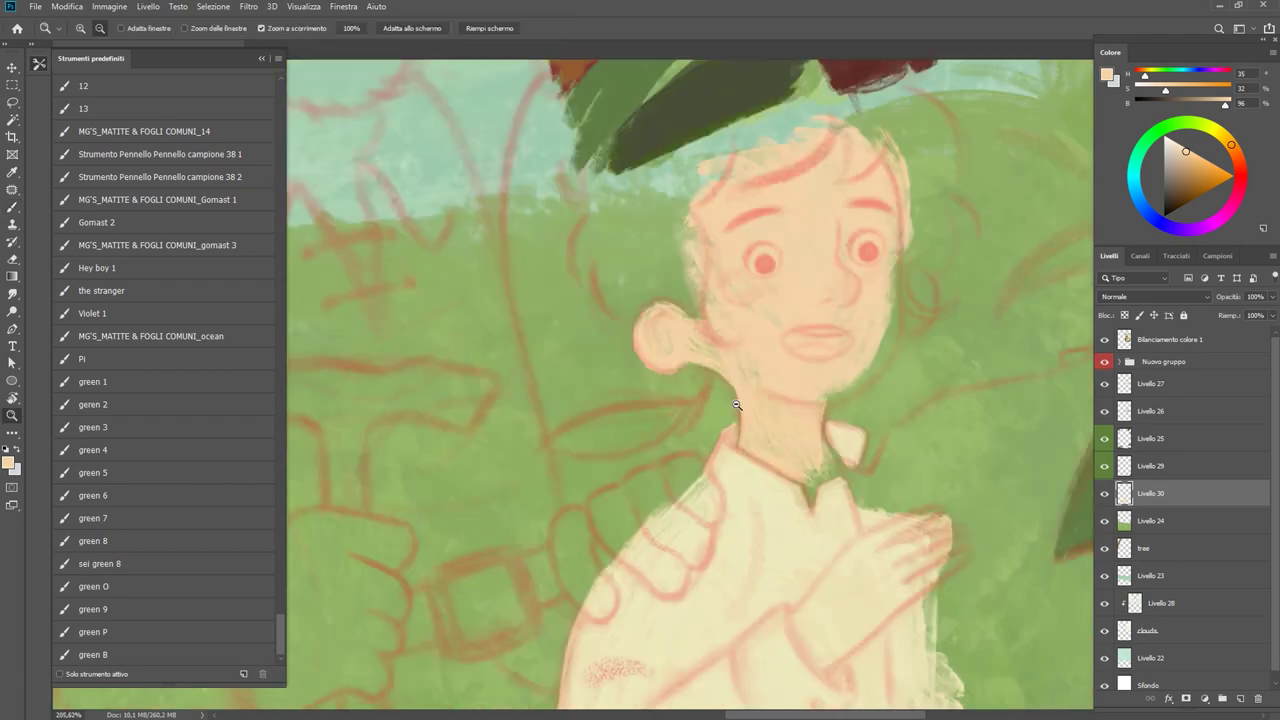
pyautogui.scroll(-3, 888, 218)
pyautogui.scroll(3, 780, 465)
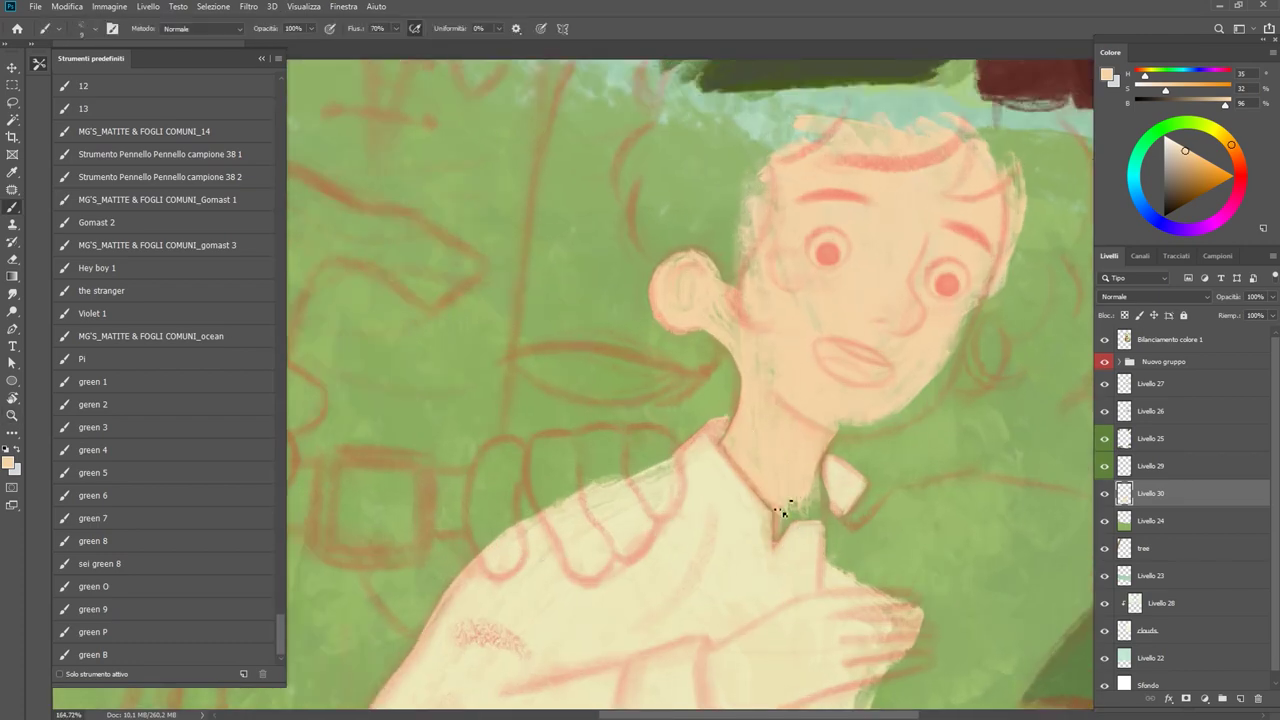
pyautogui.press('XF86AudioLowerVolume')
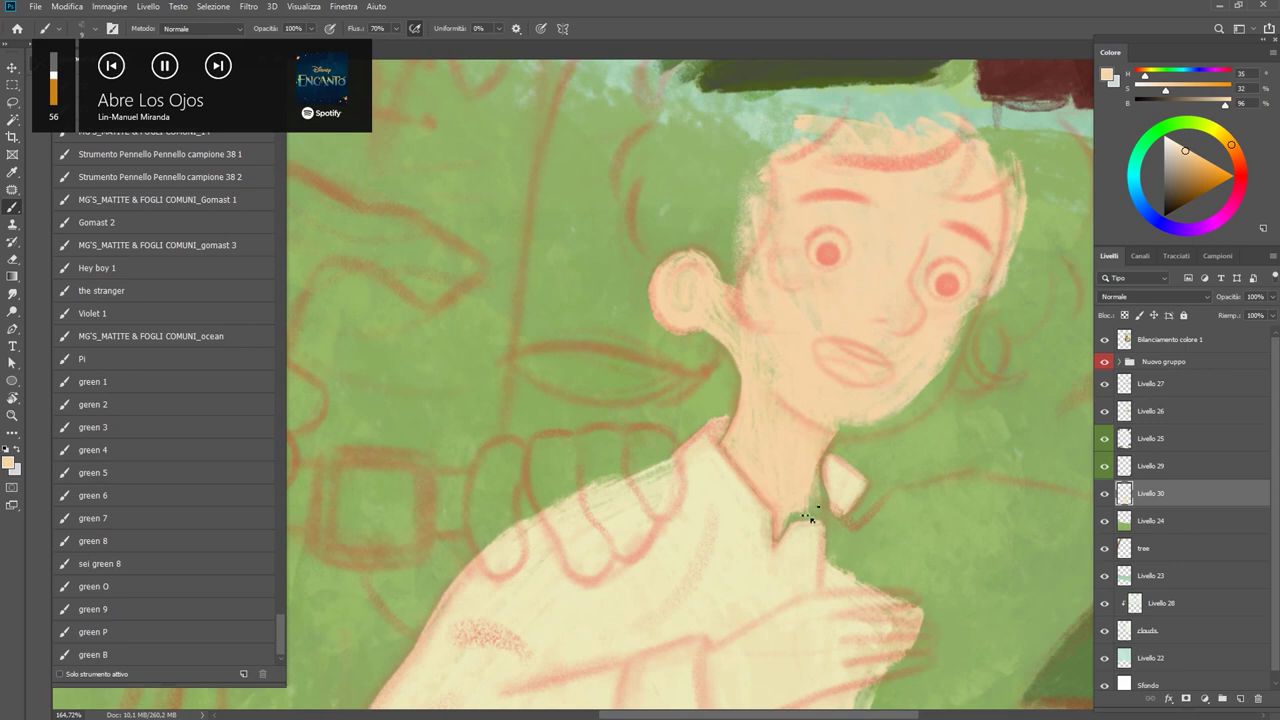
pyautogui.scroll(2, 822, 492)
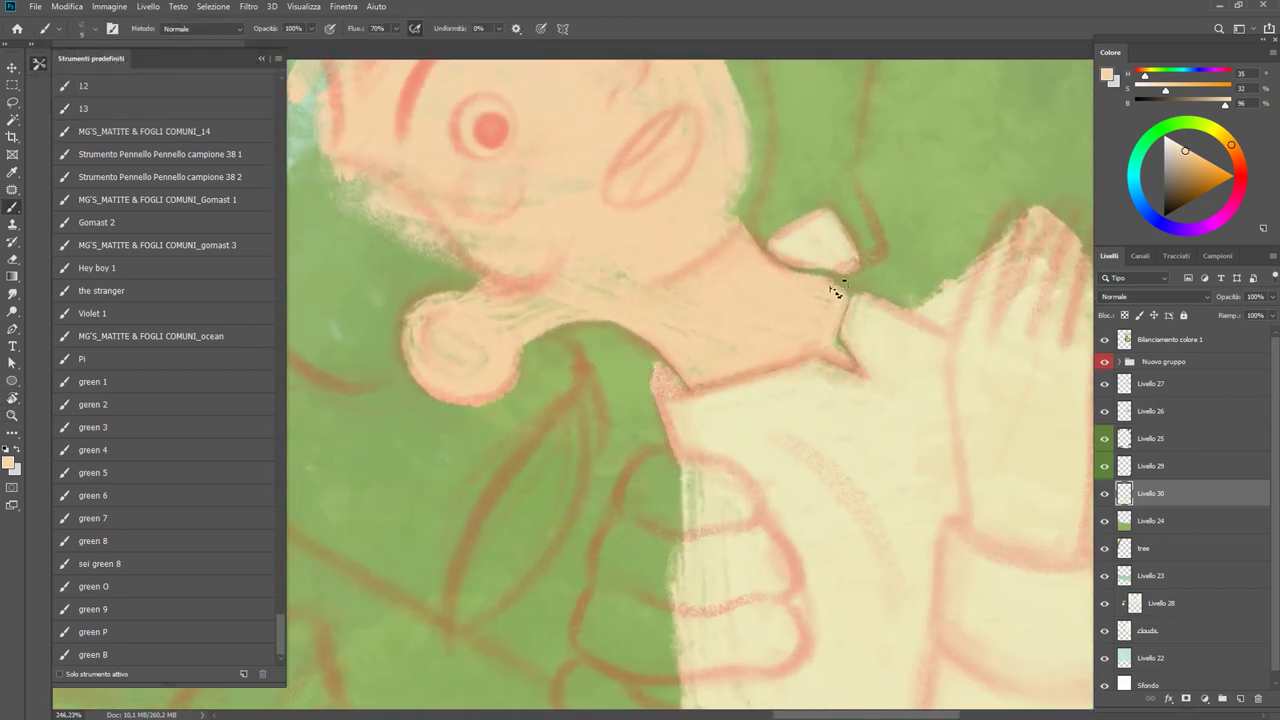
# Hide the red sketch group and sample the pale shirt colour at the collar.
pyautogui.click(1104, 361)
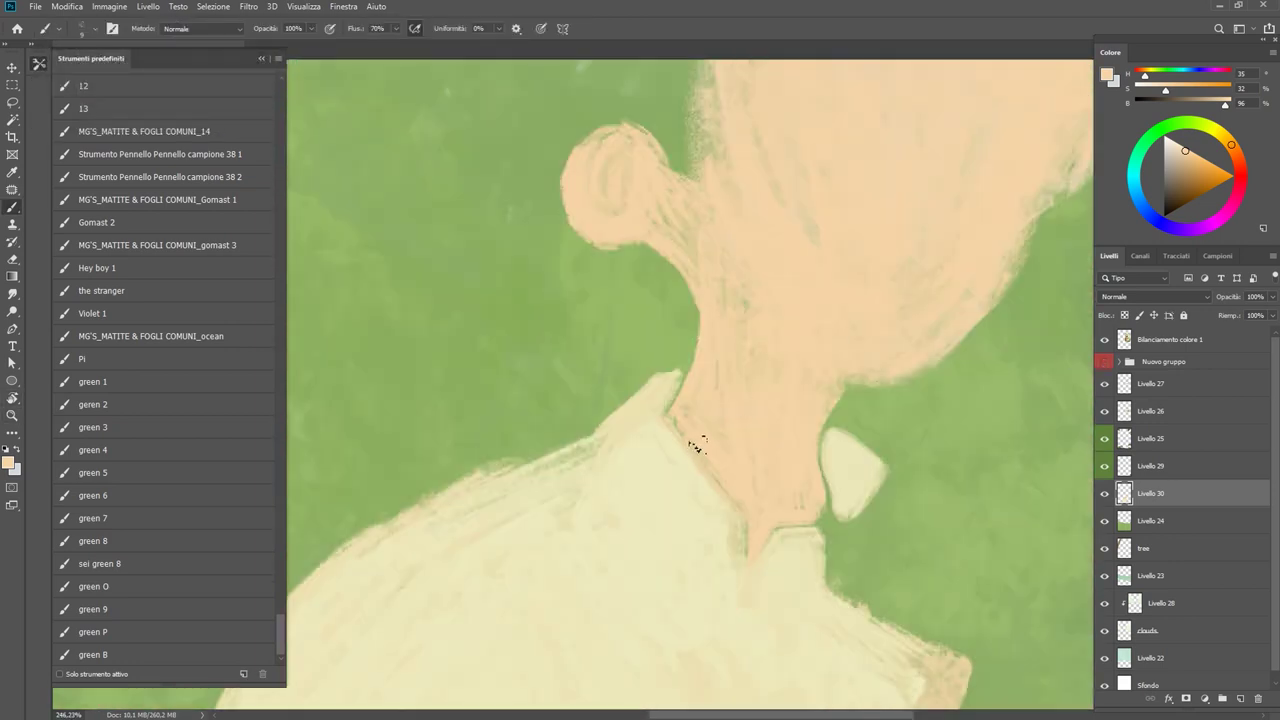
pyautogui.keyDown('alt'); pyautogui.click(686, 444); pyautogui.keyUp('alt')
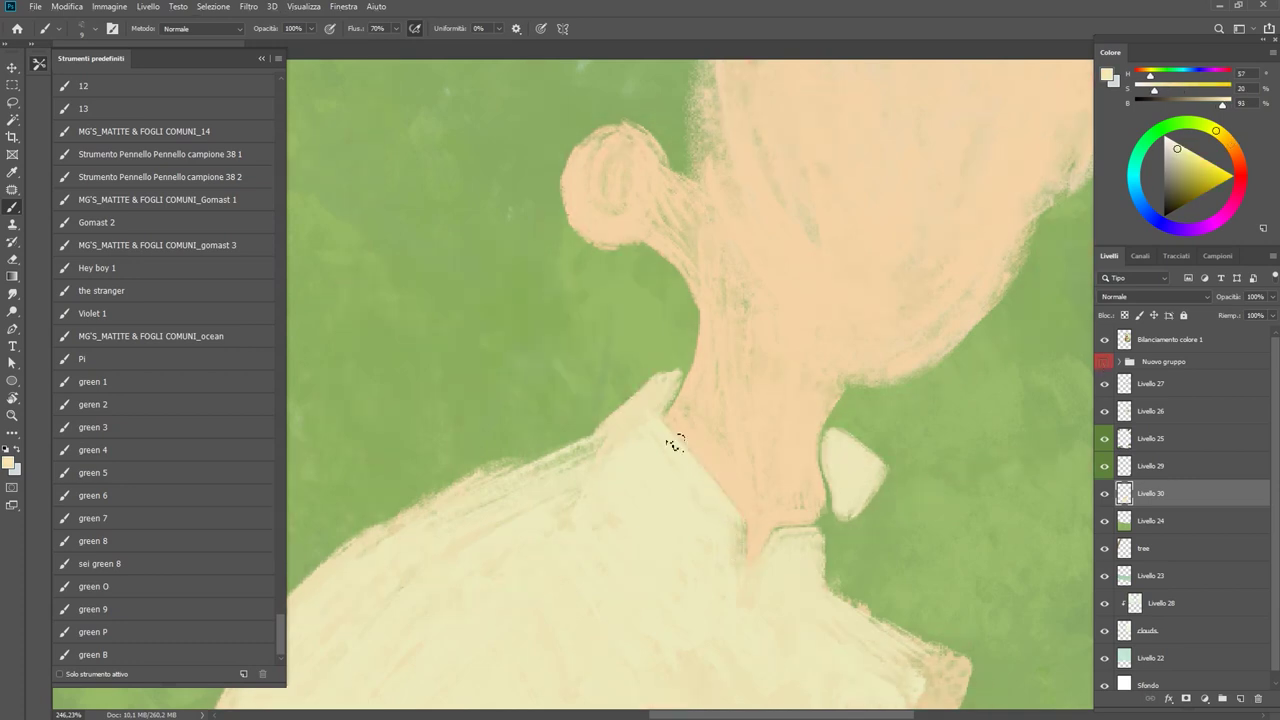
pyautogui.moveTo(731, 537); pyautogui.dragTo(820, 407)
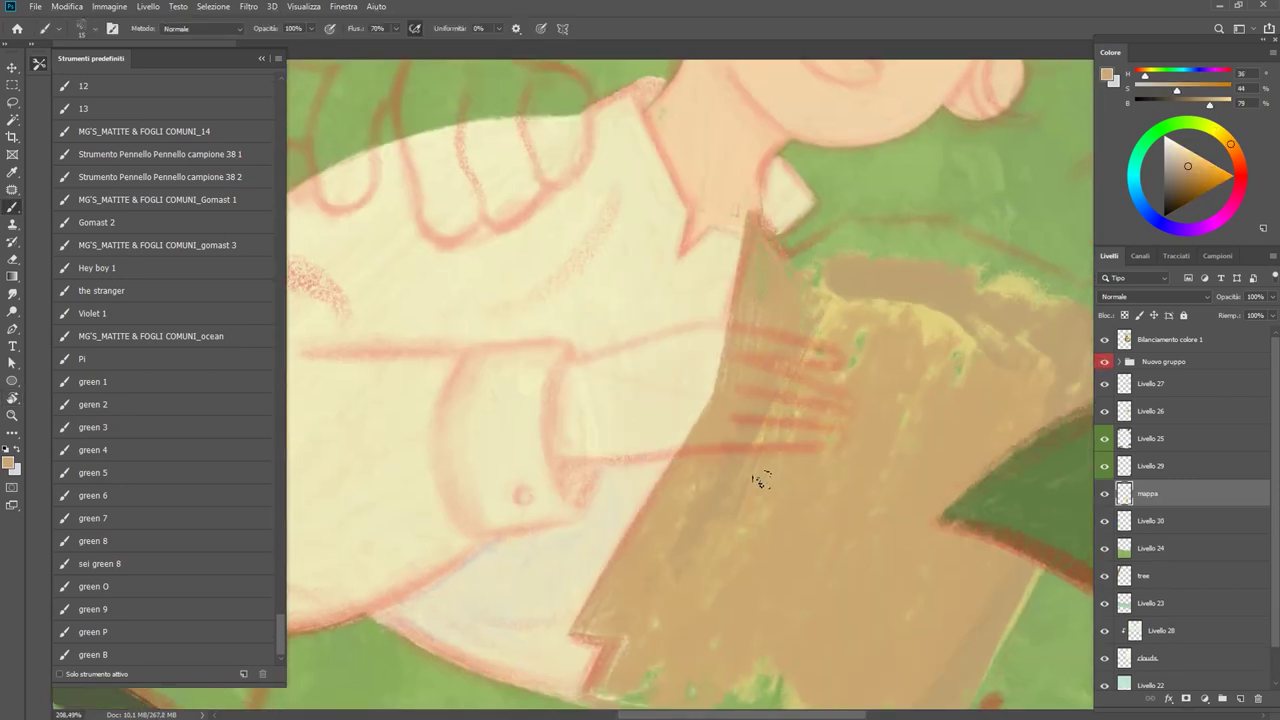
# Rotate the canvas to the map's edge and paint tan over the green tufts below it.
pyautogui.moveTo(757, 480); pyautogui.dragTo(820, 409)
pyautogui.moveTo(829, 349)
pyautogui.mouseDown()
pyautogui.moveTo(822, 390)
pyautogui.moveTo(877, 380)
pyautogui.mouseUp()
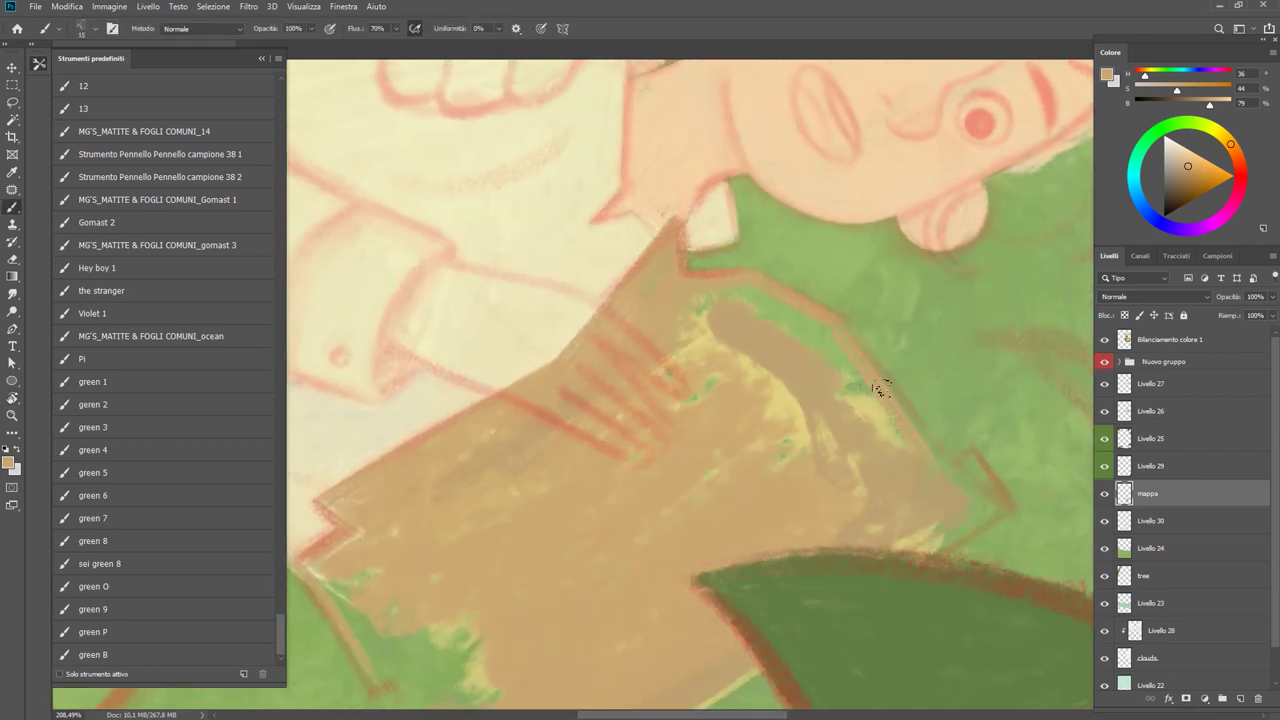
pyautogui.moveTo(965, 462); pyautogui.dragTo(907, 205)
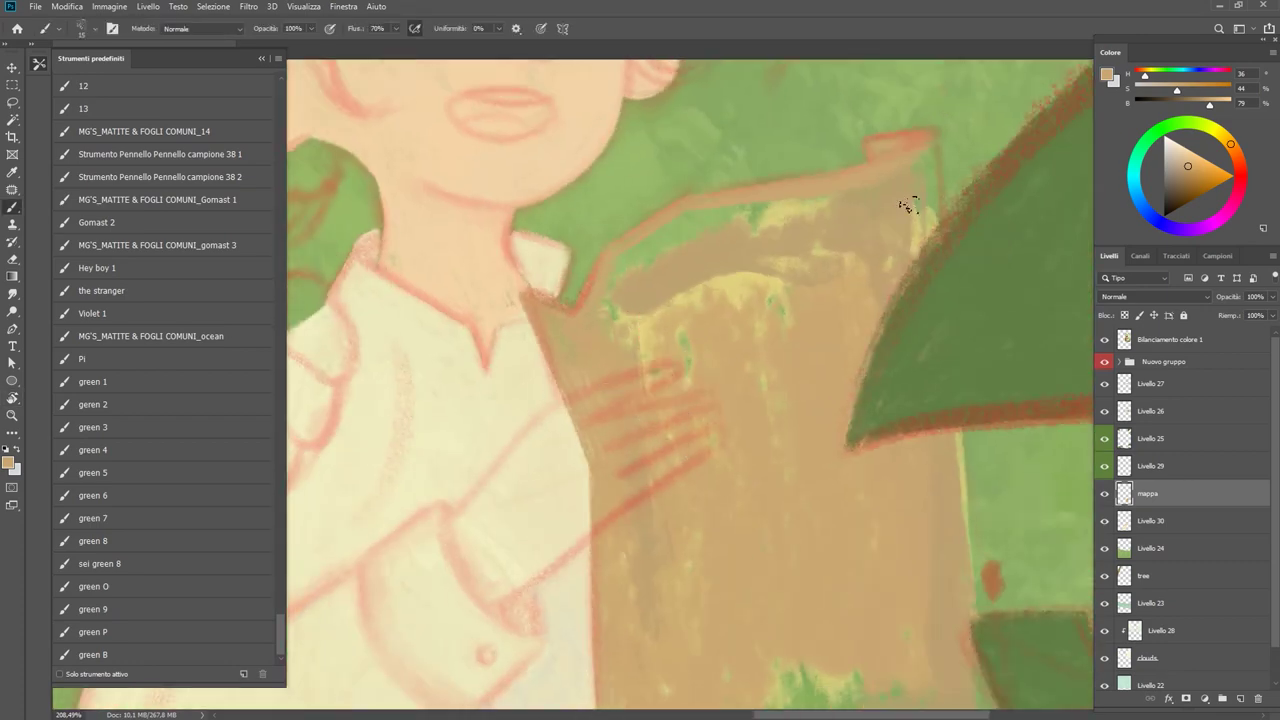
pyautogui.moveTo(899, 372); pyautogui.dragTo(662, 484)
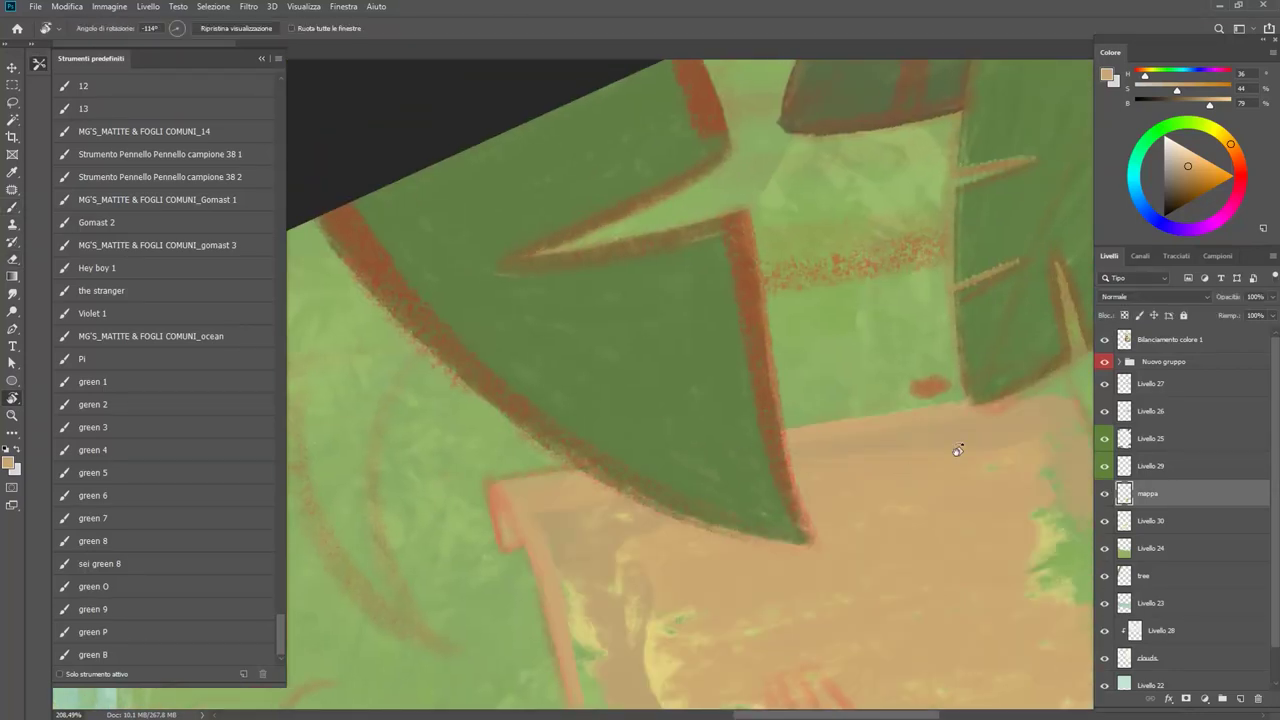
pyautogui.moveTo(954, 443)
pyautogui.mouseDown()
pyautogui.moveTo(777, 437)
pyautogui.moveTo(862, 358)
pyautogui.mouseUp()
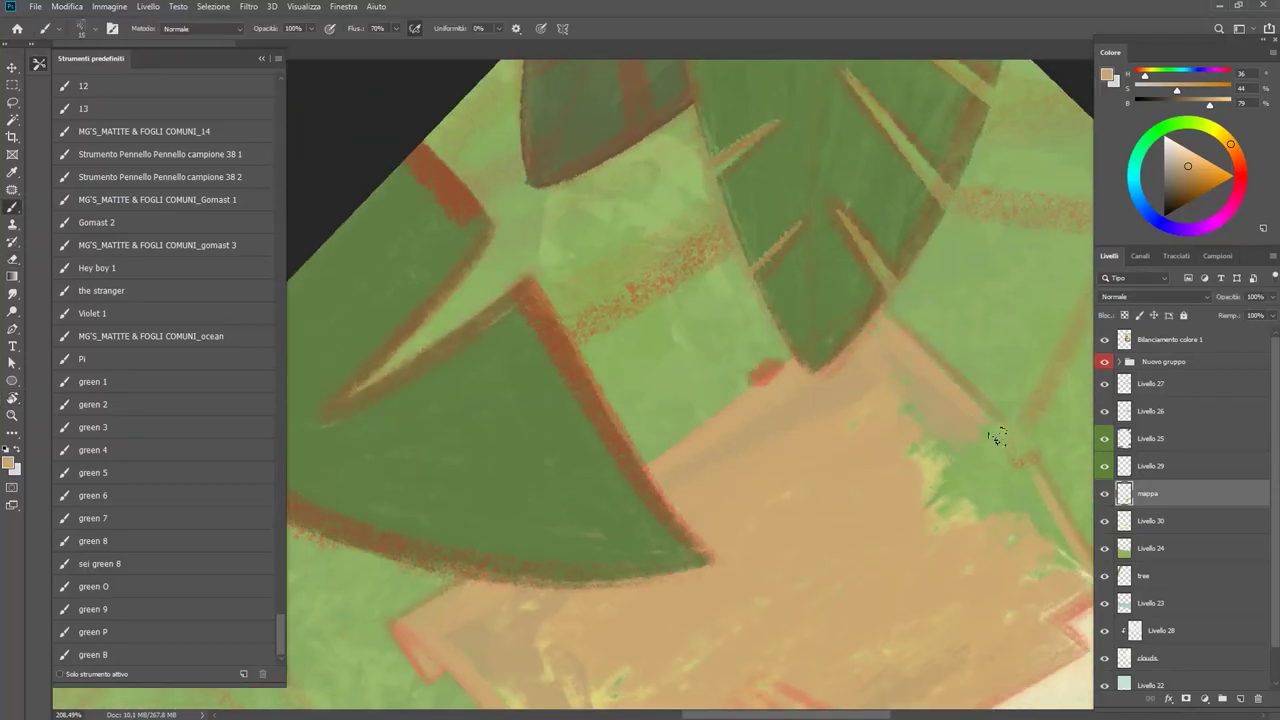
pyautogui.moveTo(992, 432); pyautogui.dragTo(869, 352)
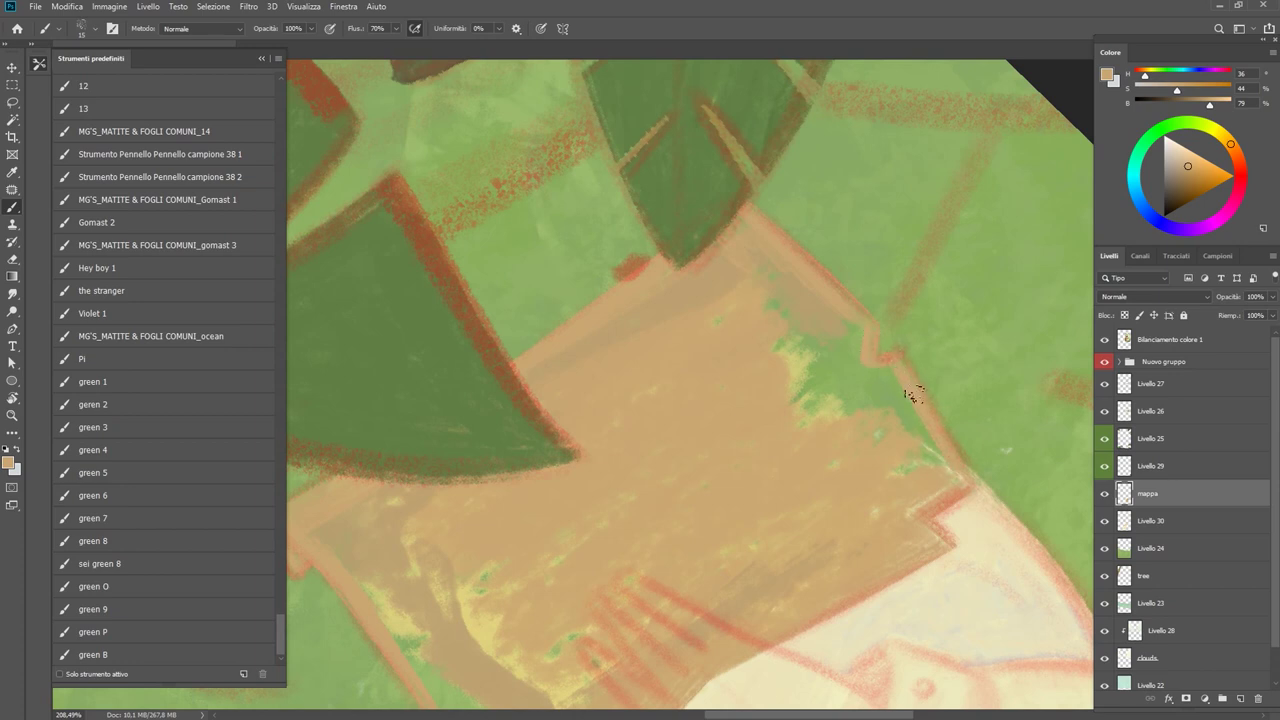
pyautogui.moveTo(911, 396); pyautogui.dragTo(721, 387)
pyautogui.moveTo(392, 531)
pyautogui.mouseDown()
pyautogui.moveTo(466, 543)
pyautogui.moveTo(549, 486)
pyautogui.moveTo(517, 557)
pyautogui.mouseUp()
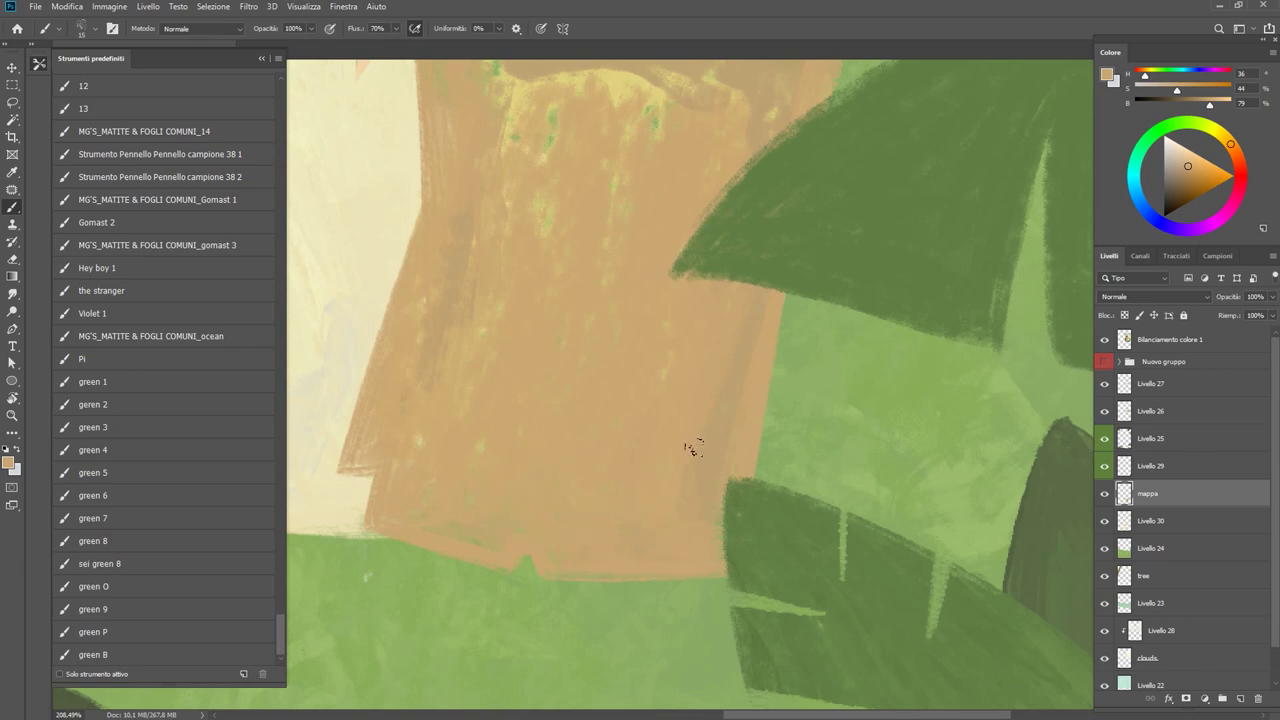
# Reset the canvas rotation and add lighter tan strokes along the map's top.
pyautogui.hotkey('ctrl', '0')
pyautogui.scroll(3, 600, 450)
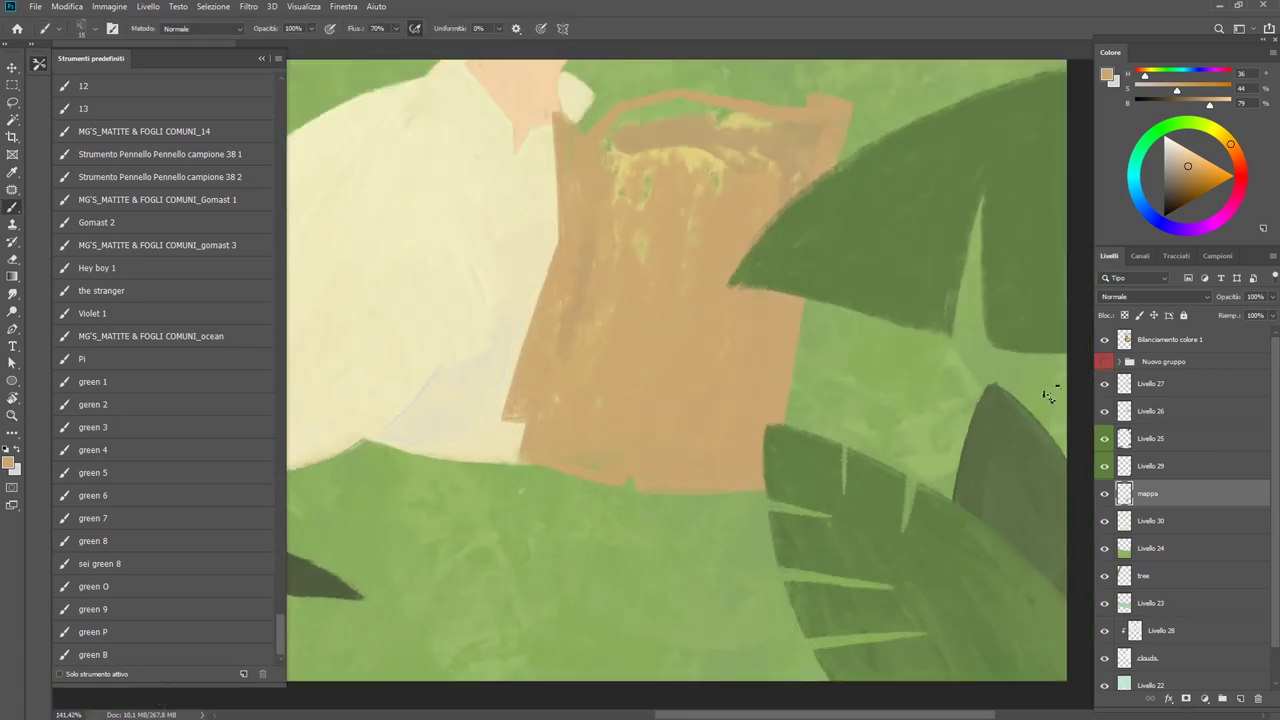
pyautogui.scroll(3, 779, 497)
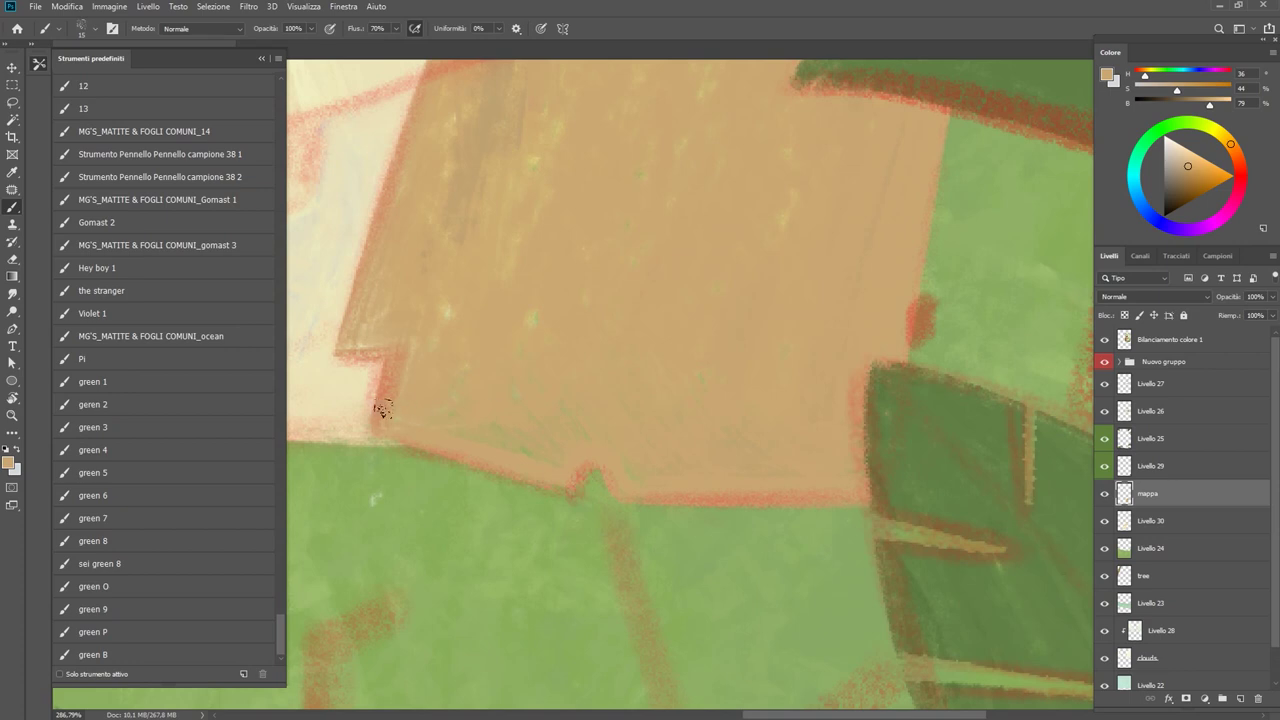
pyautogui.scroll(-2, 520, 415)
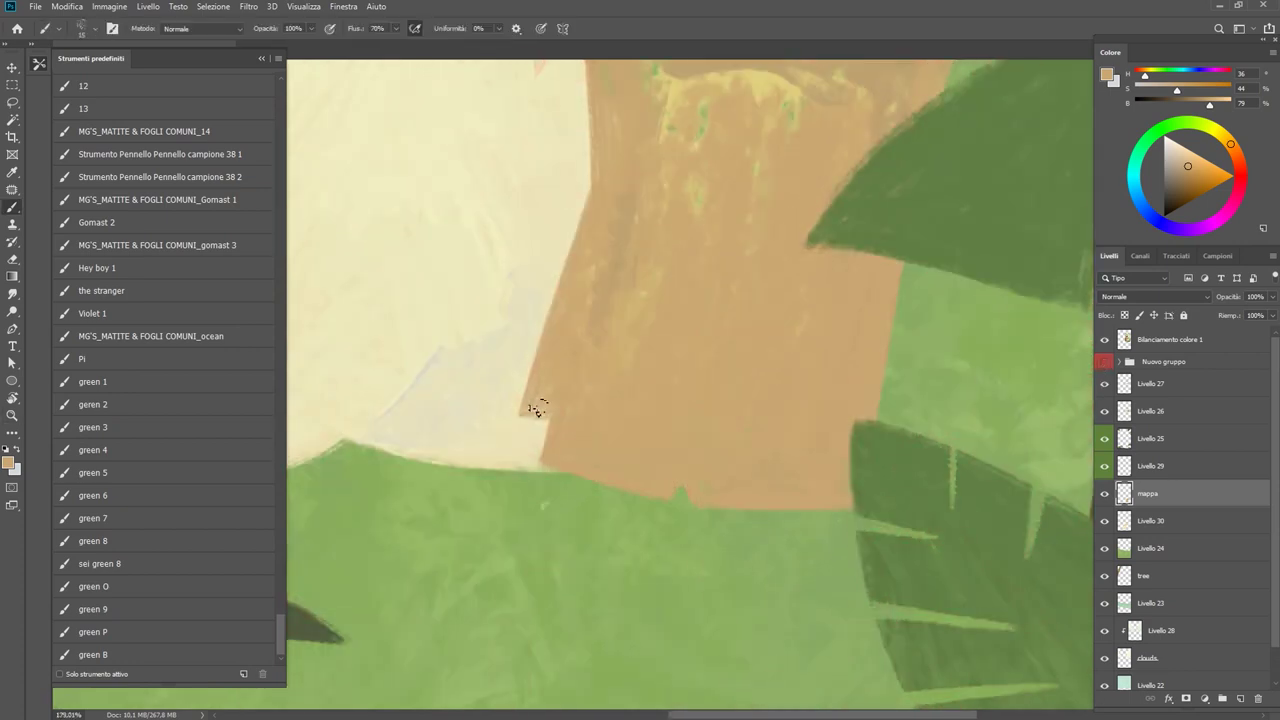
pyautogui.scroll(-2, 600, 400)
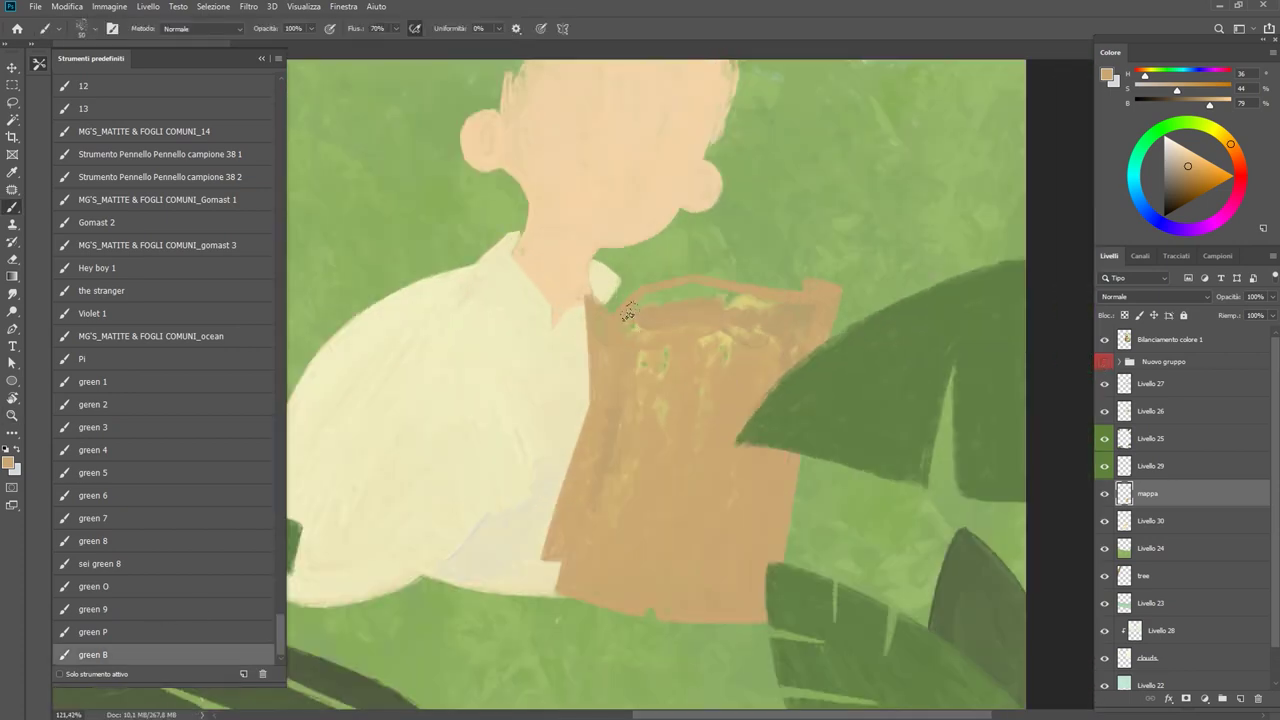
pyautogui.keyDown('alt'); pyautogui.click(637, 298); pyautogui.keyUp('alt')
pyautogui.moveTo(637, 298); pyautogui.dragTo(790, 322)
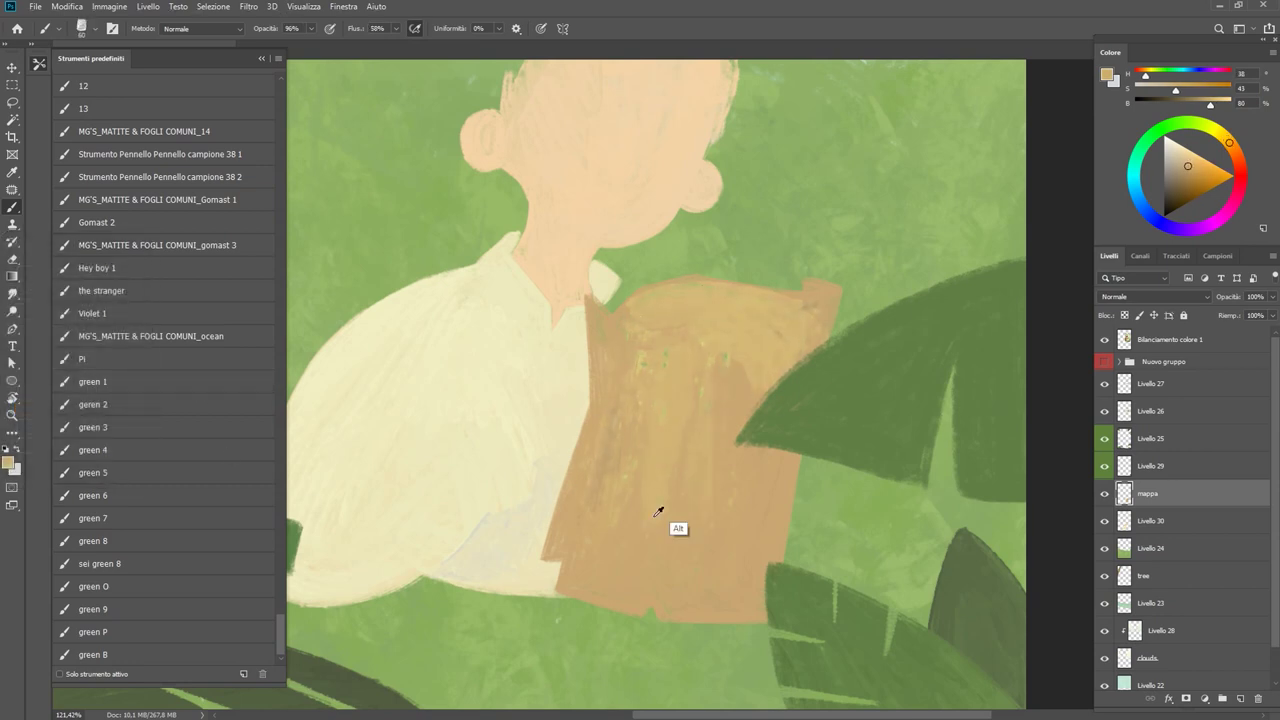
# Switch to brush preset 8, sample tan shades, and paint hair strokes on the boy's head.
pyautogui.press('8')
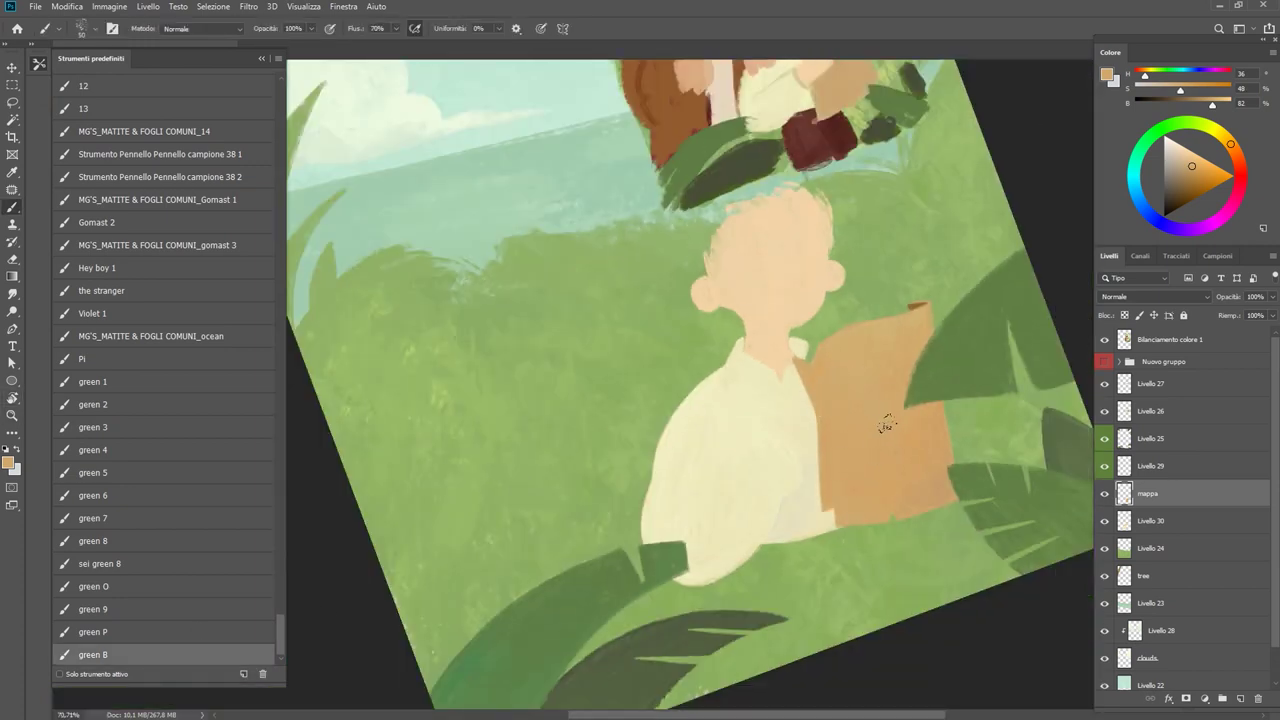
pyautogui.keyDown('alt'); pyautogui.click(836, 411); pyautogui.keyUp('alt')
pyautogui.press('.')
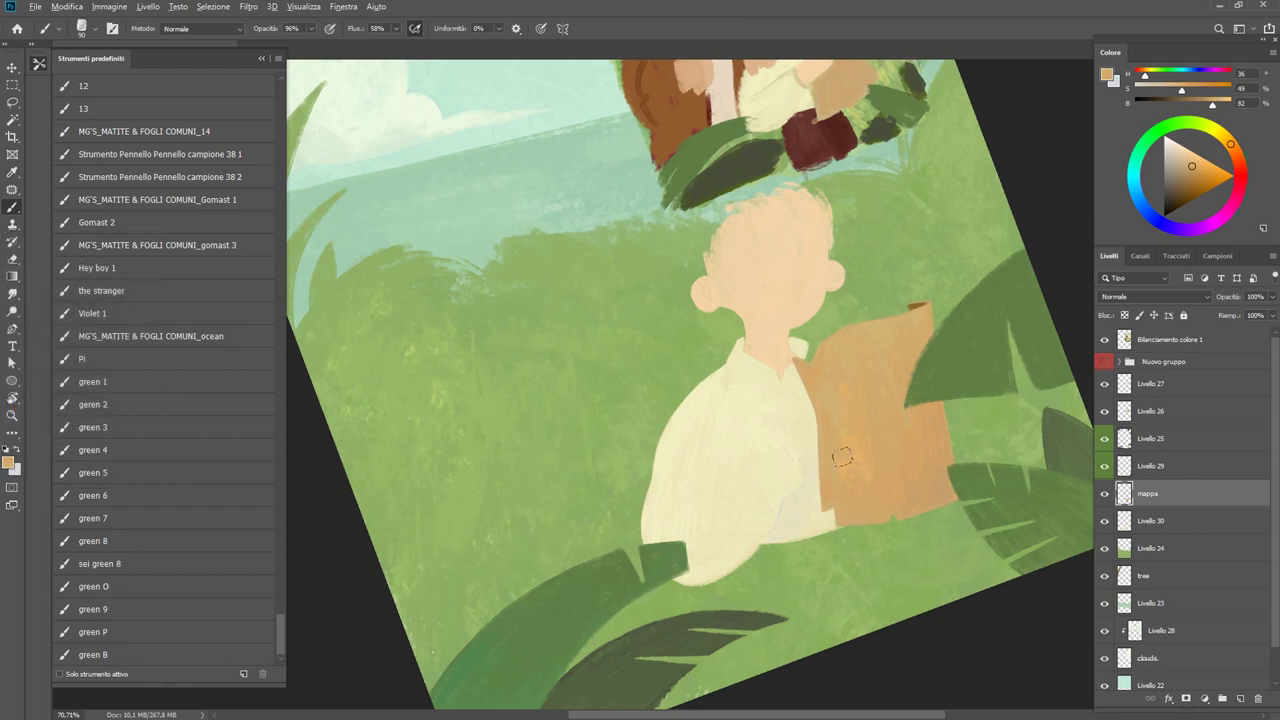
pyautogui.keyDown('alt'); pyautogui.click(889, 443); pyautogui.keyUp('alt')
pyautogui.keyDown('alt'); pyautogui.click(850, 470); pyautogui.keyUp('alt')
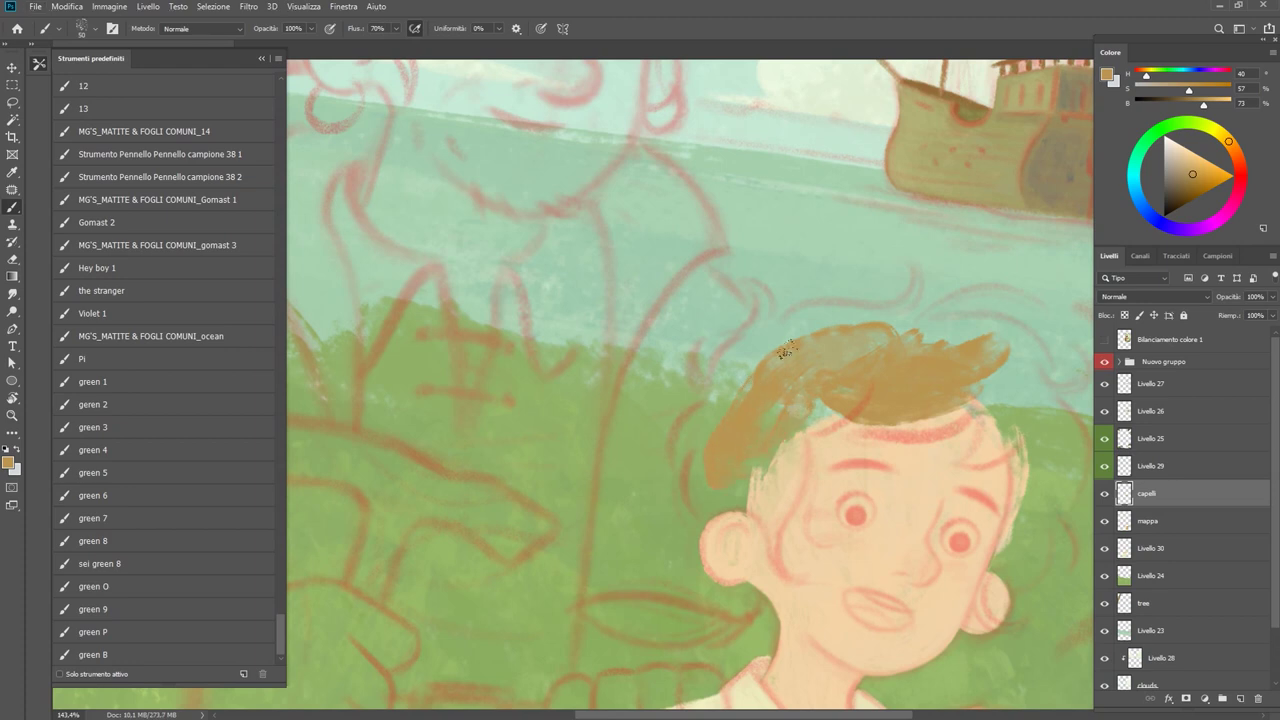
pyautogui.moveTo(786, 350); pyautogui.dragTo(850, 345)
pyautogui.moveTo(980, 385); pyautogui.dragTo(777, 344)
# Build up the boy's brown hair mass on the capelli layer and fill the light hairline patch.
pyautogui.moveTo(840, 440); pyautogui.dragTo(780, 322)
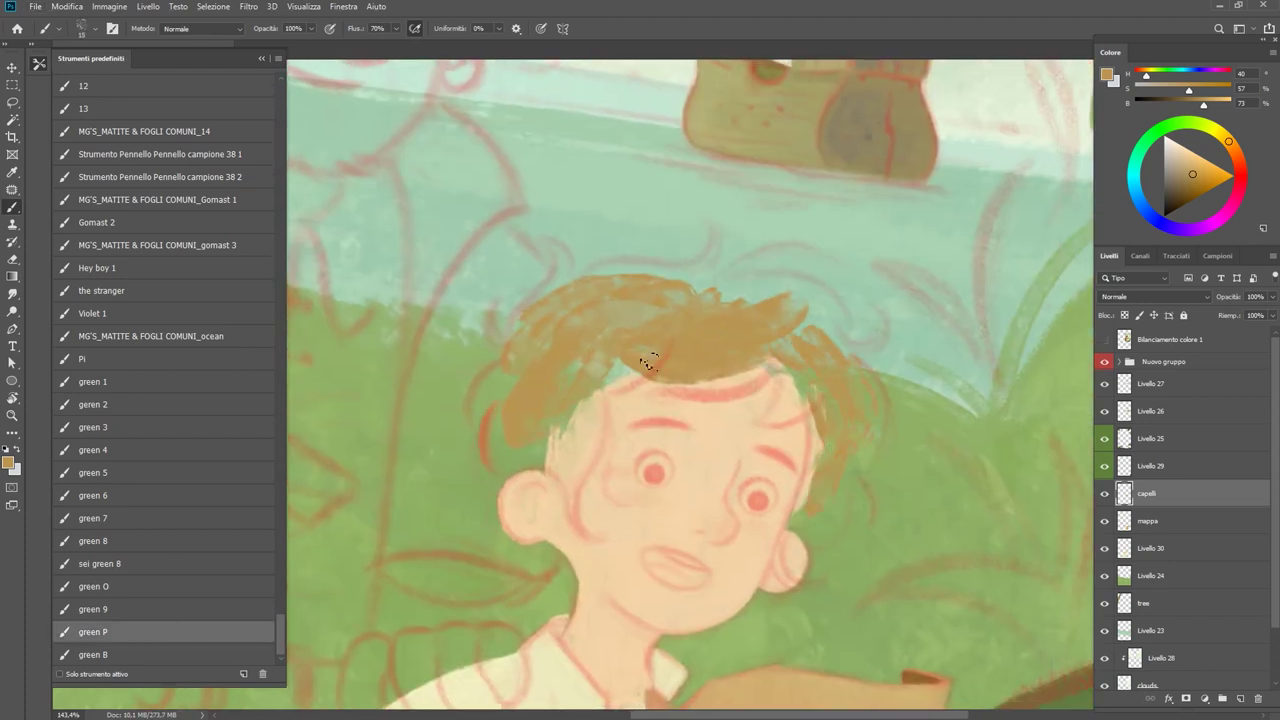
pyautogui.moveTo(648, 362); pyautogui.dragTo(670, 357)
pyautogui.click(1104, 493)
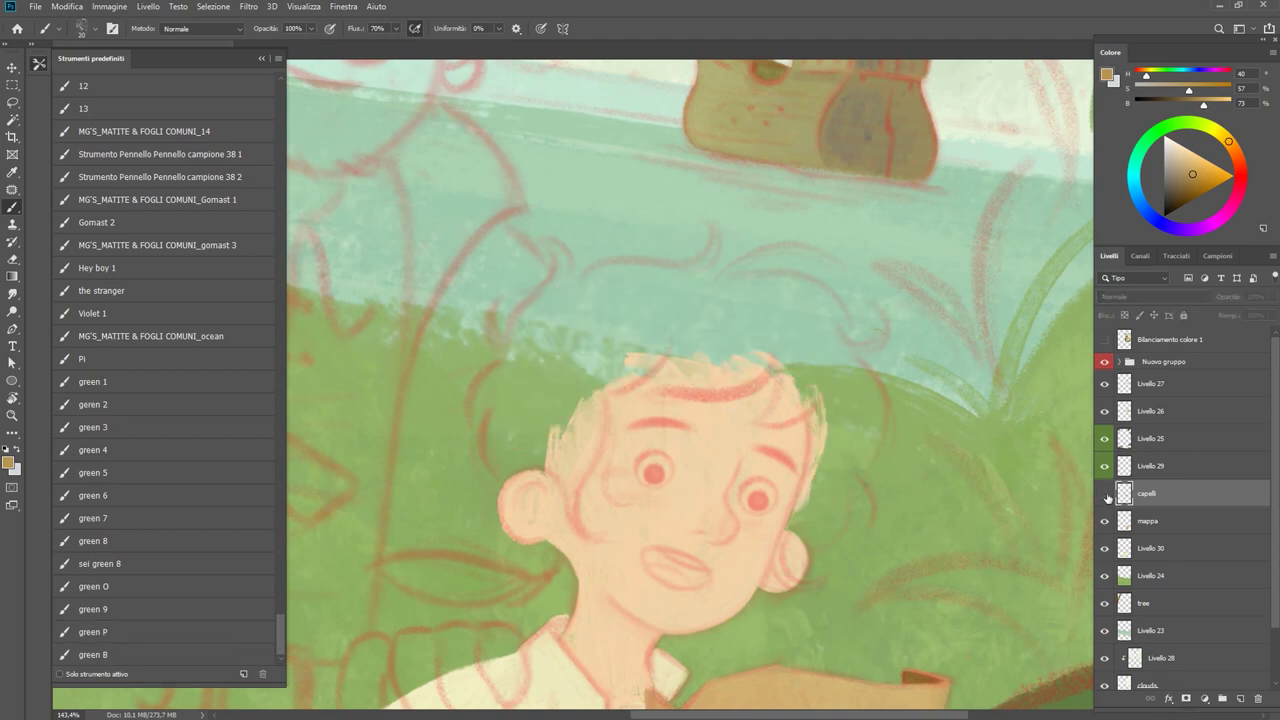
pyautogui.press('e')
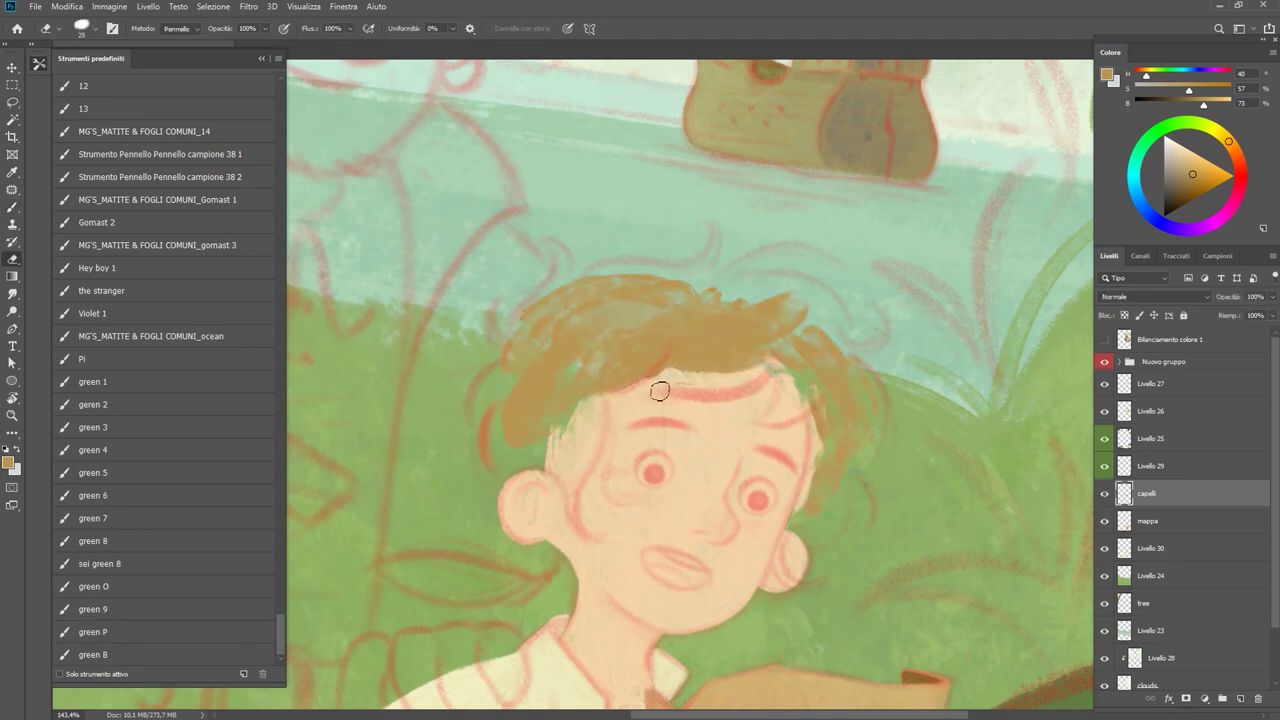
pyautogui.press('z')
pyautogui.moveTo(743, 360); pyautogui.dragTo(735, 224)
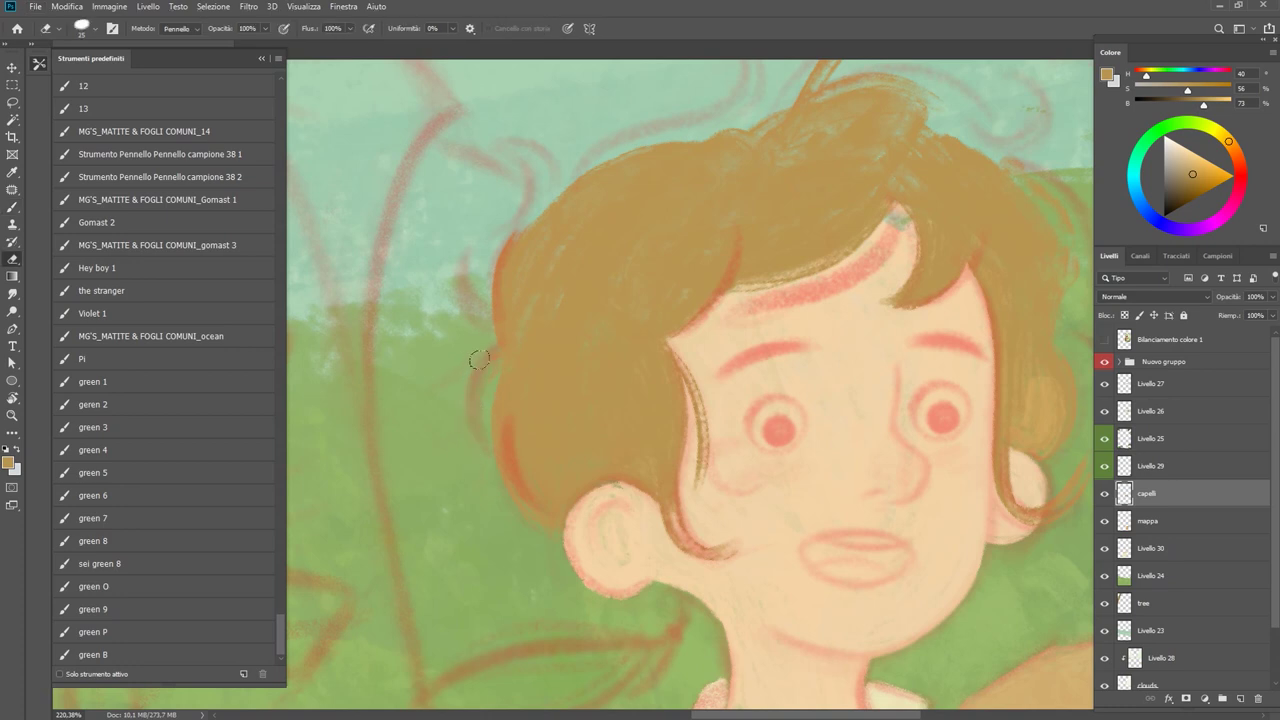
pyautogui.press('b')
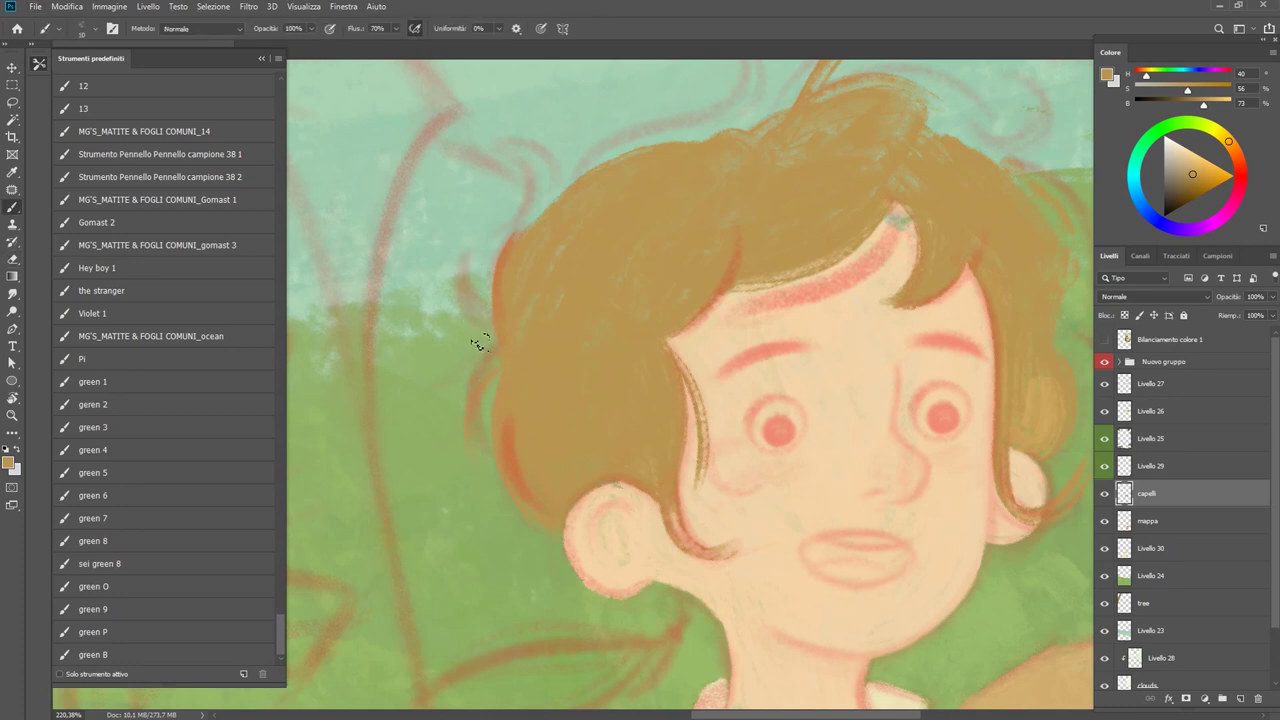
pyautogui.click(1104, 494)
# Draw a thin loose strand at the hair's left edge with a smaller brush.
pyautogui.moveTo(459, 252); pyautogui.dragTo(497, 328)
pyautogui.scroll(2, 934, 380)
pyautogui.hscroll(3, 795, 350)
pyautogui.press(']')
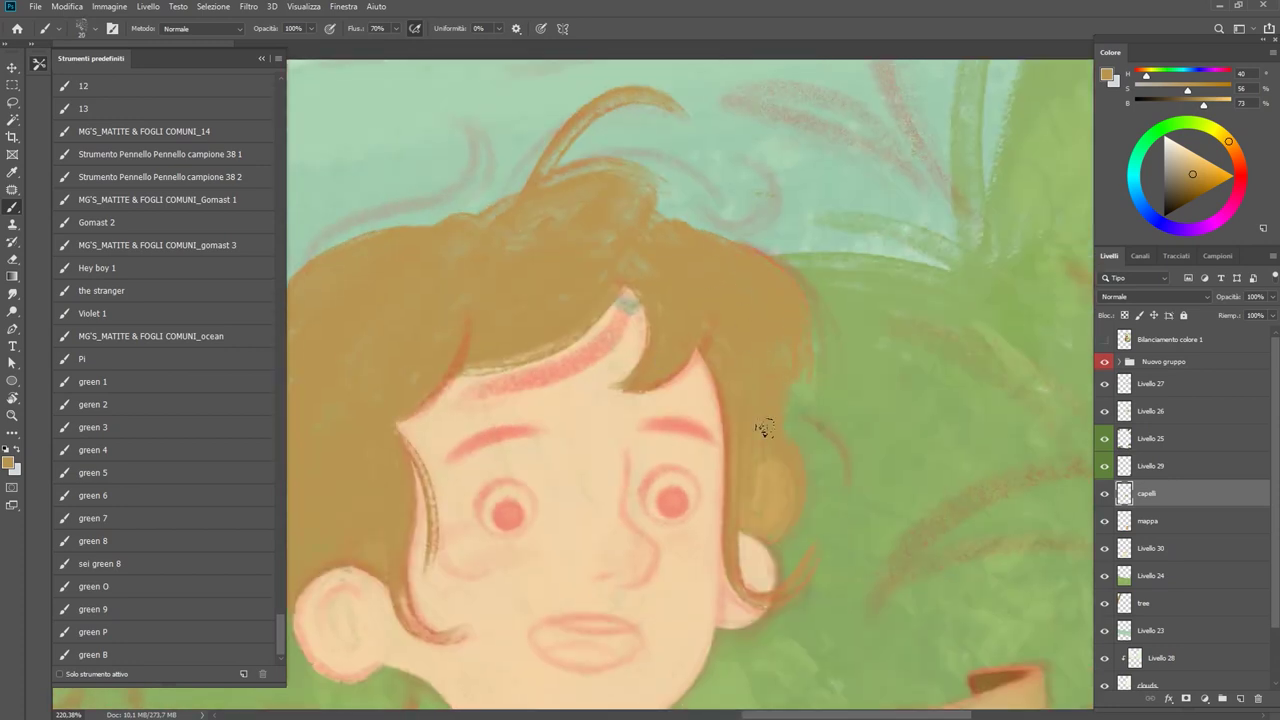
pyautogui.press('[')
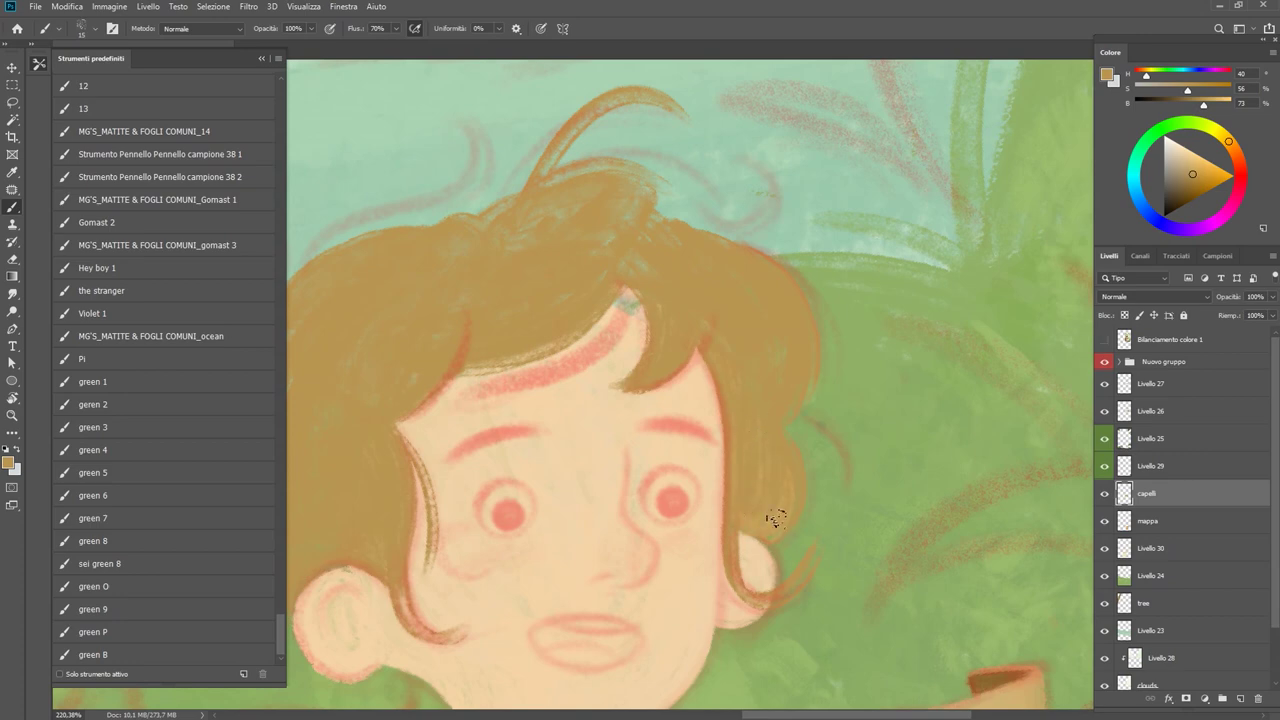
pyautogui.press('[')
pyautogui.scroll(2, 610, 390)
pyautogui.hscroll(6, 700, 371)
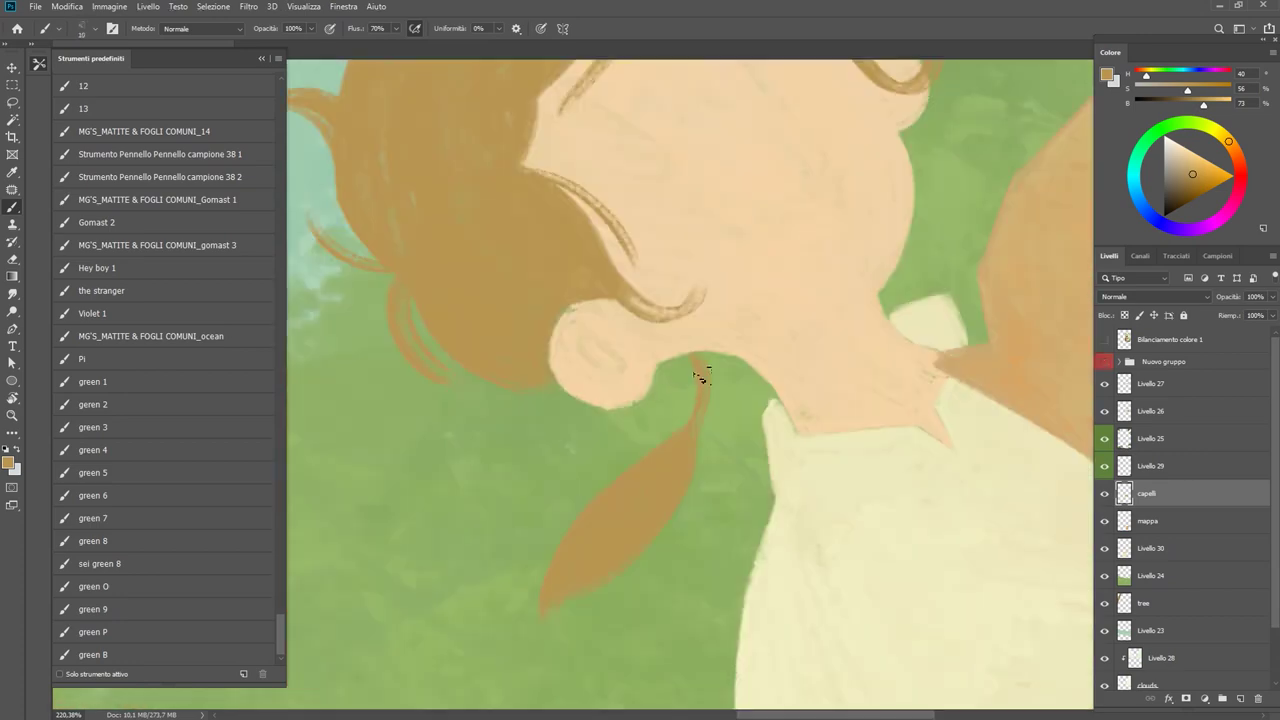
pyautogui.scroll(-1, 453, 480)
pyautogui.scroll(-5, 452, 443)
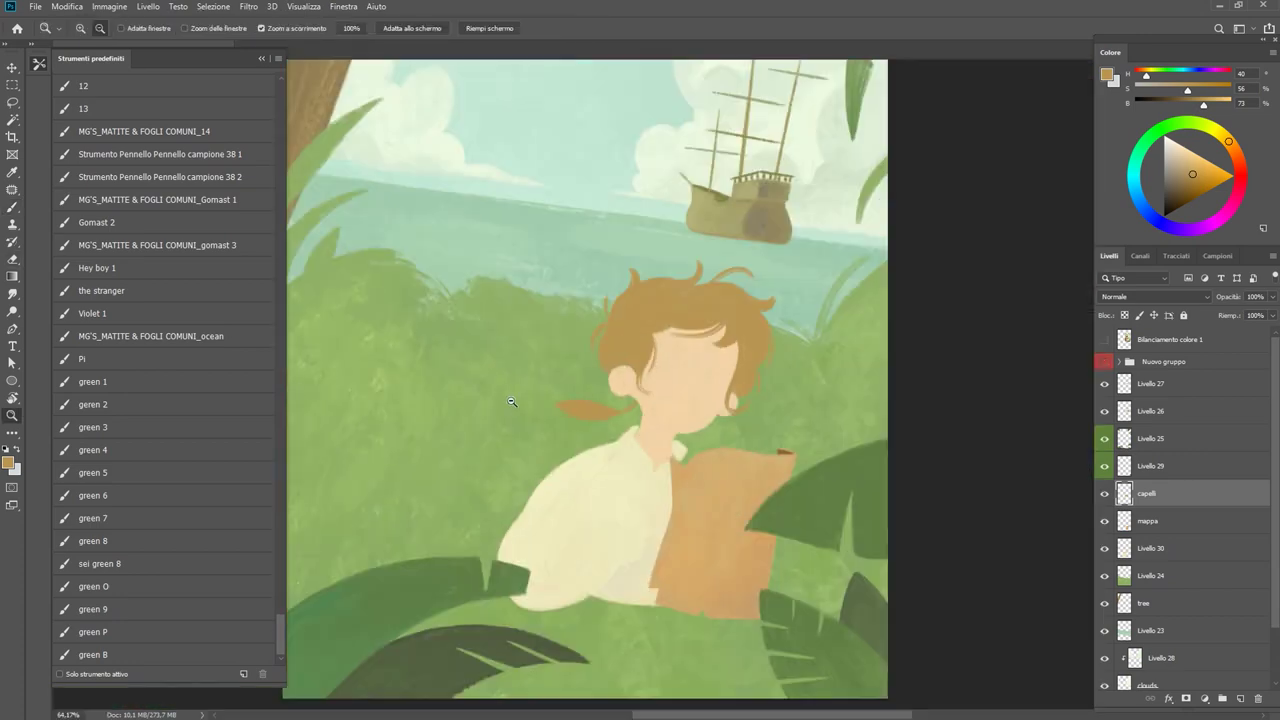
pyautogui.scroll(4, 608, 408)
# Sample several lighter and darker brown shades from the hair.
pyautogui.keyDown('alt'); pyautogui.click(710, 272); pyautogui.keyUp('alt')
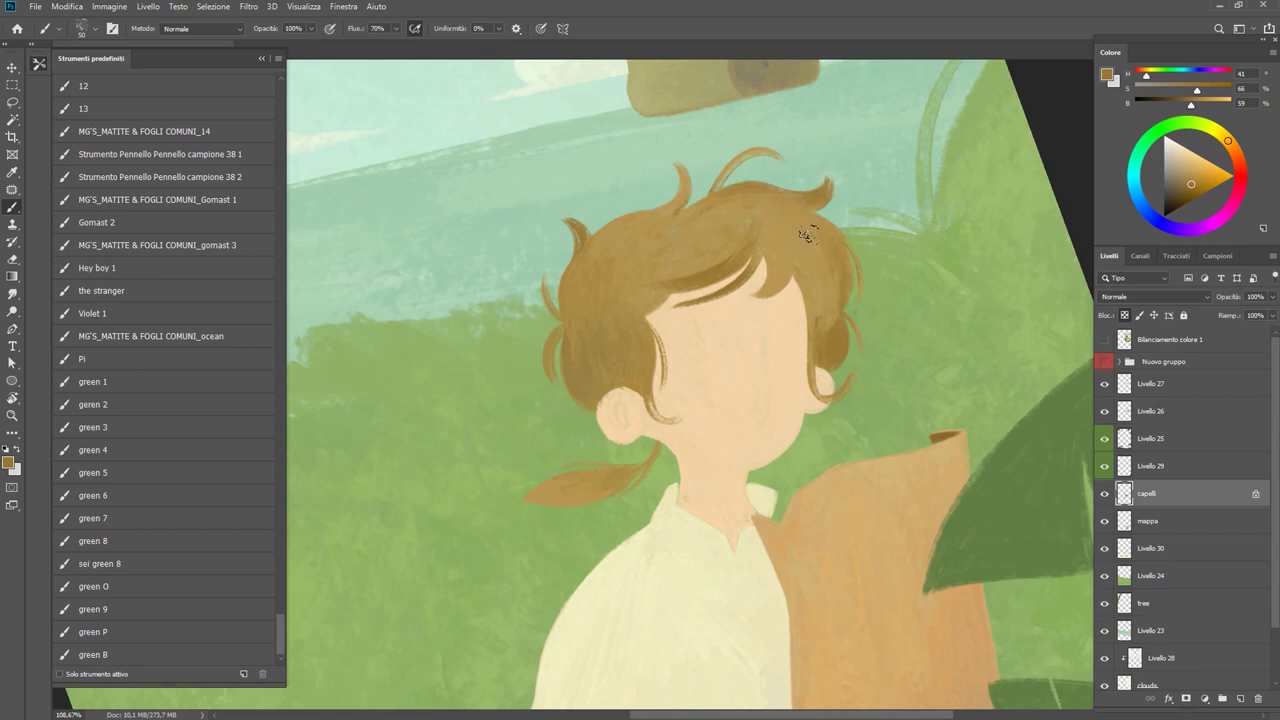
pyautogui.keyDown('alt'); pyautogui.click(812, 222); pyautogui.keyUp('alt')
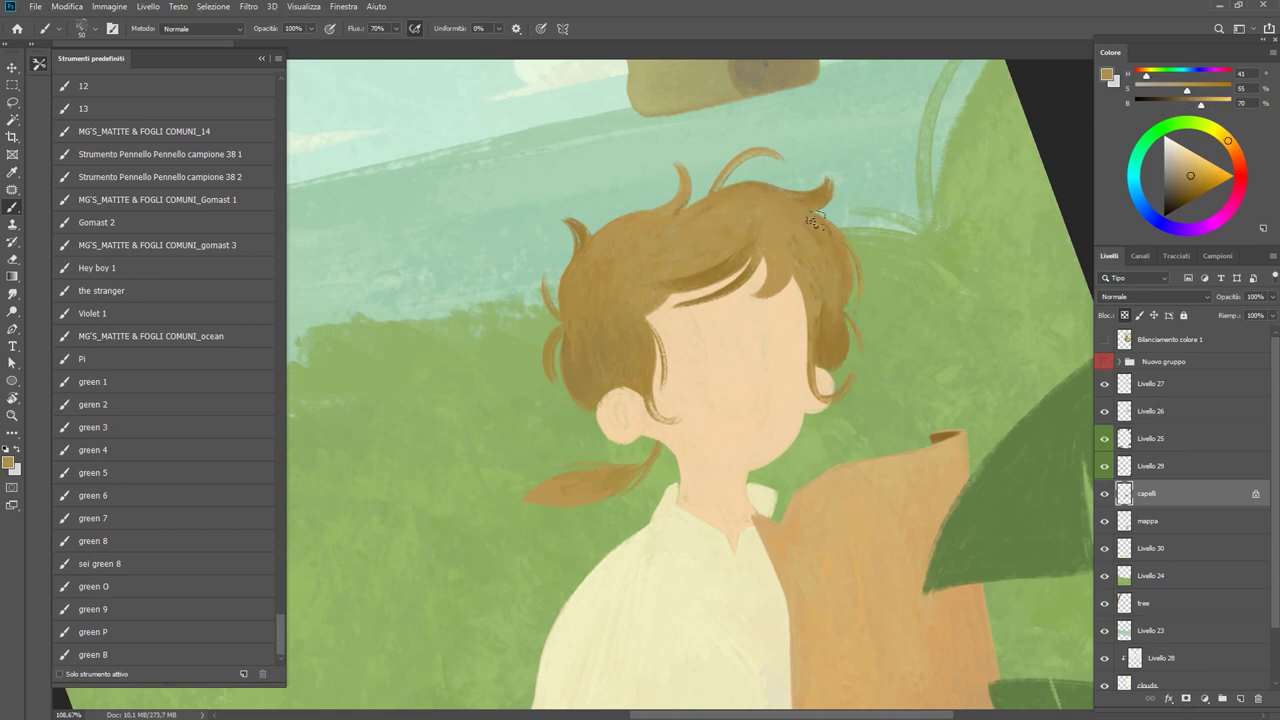
pyautogui.keyDown('alt'); pyautogui.click(818, 298); pyautogui.keyUp('alt')
pyautogui.scroll(-5, 820, 290)
pyautogui.scroll(3, 795, 292)
pyautogui.keyDown('alt'); pyautogui.click(795, 292); pyautogui.keyUp('alt')
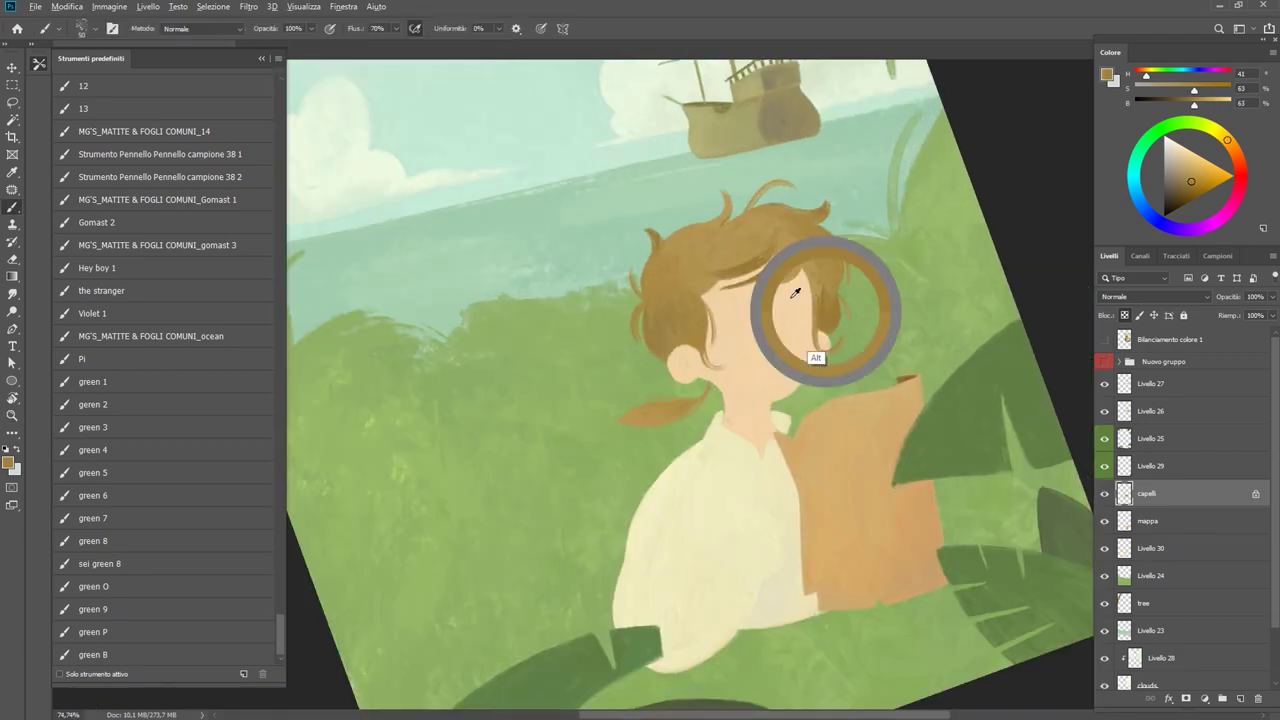
pyautogui.keyDown('alt'); pyautogui.click(700, 259); pyautogui.keyUp('alt')
pyautogui.scroll(2, 700, 261)
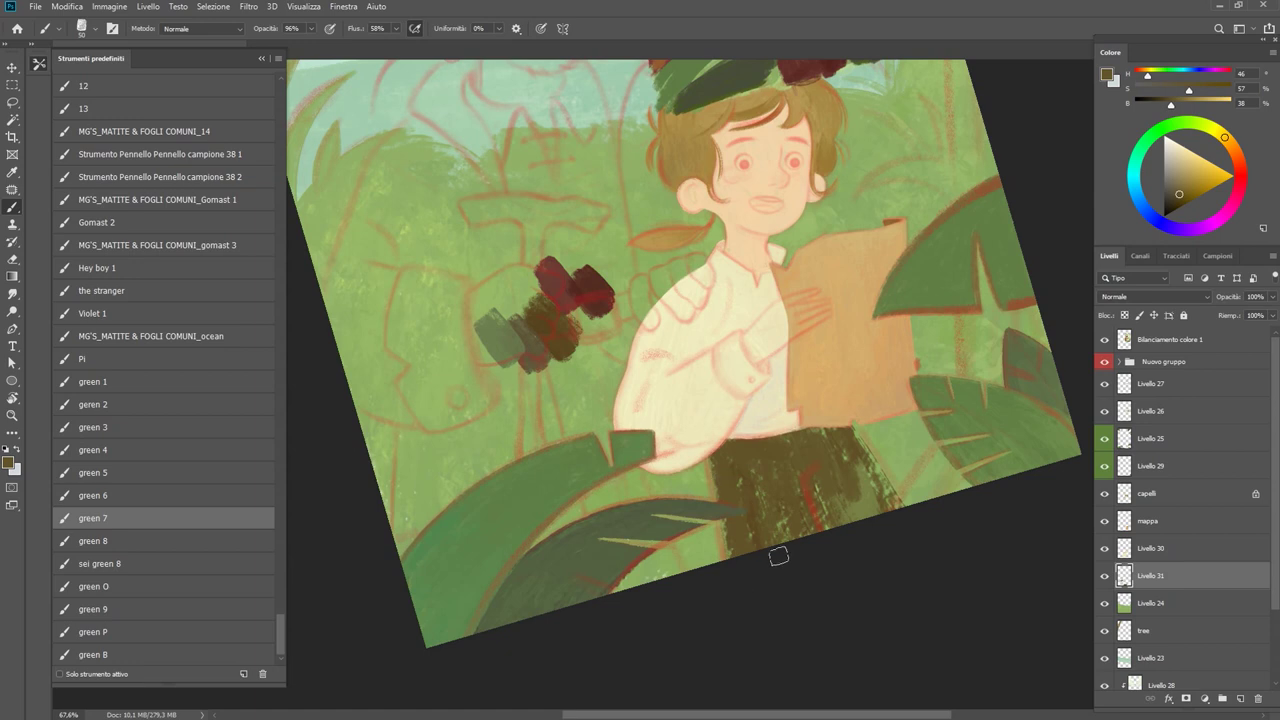
# Paint dark brown over the right side of the trousers and pick an olive green colour.
pyautogui.moveTo(778, 556)
pyautogui.mouseDown()
pyautogui.moveTo(860, 500)
pyautogui.moveTo(903, 528)
pyautogui.mouseUp()
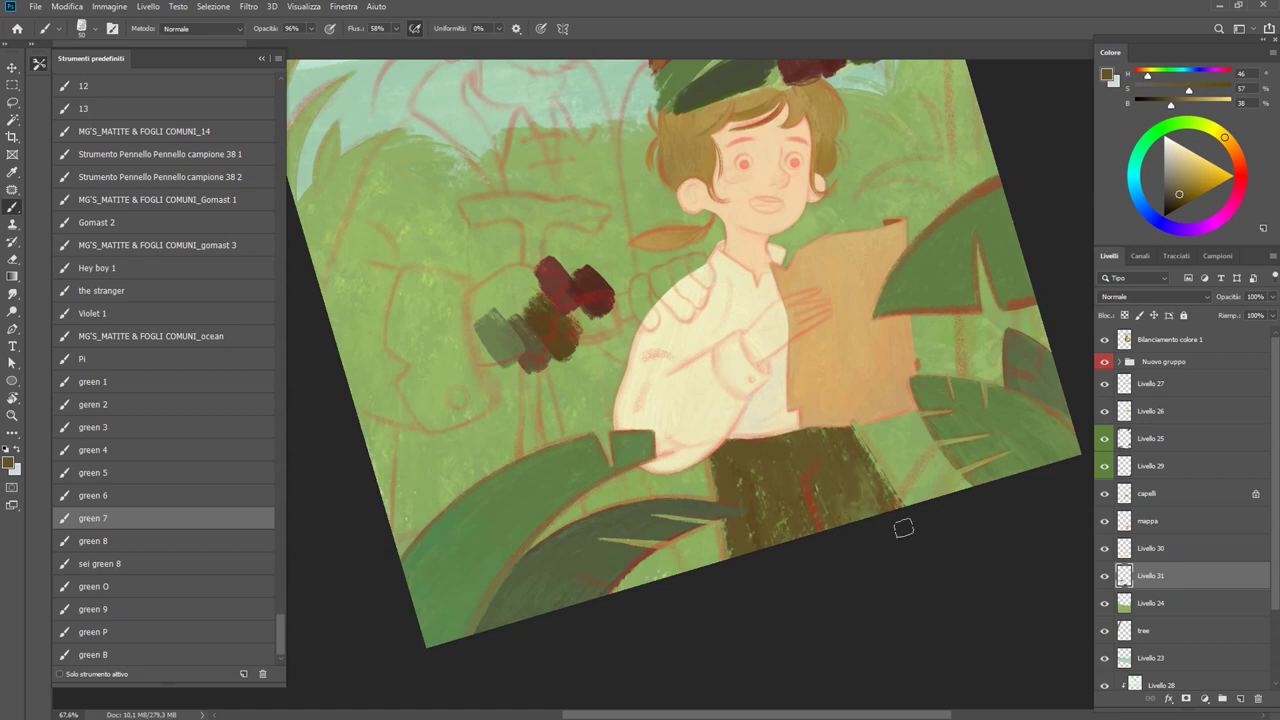
pyautogui.keyDown('alt'); pyautogui.click(552, 334); pyautogui.keyUp('alt')
pyautogui.hotkey('ctrl', ',')
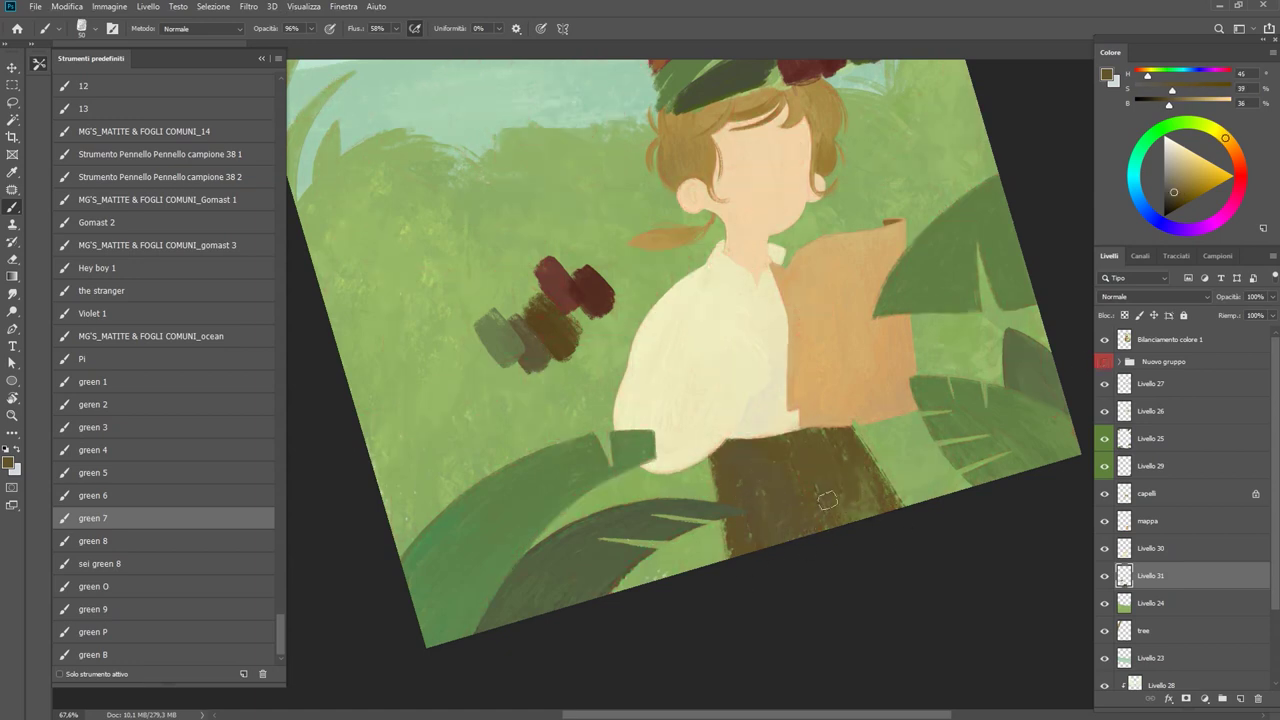
pyautogui.keyDown('alt'); pyautogui.click(754, 488); pyautogui.keyUp('alt')
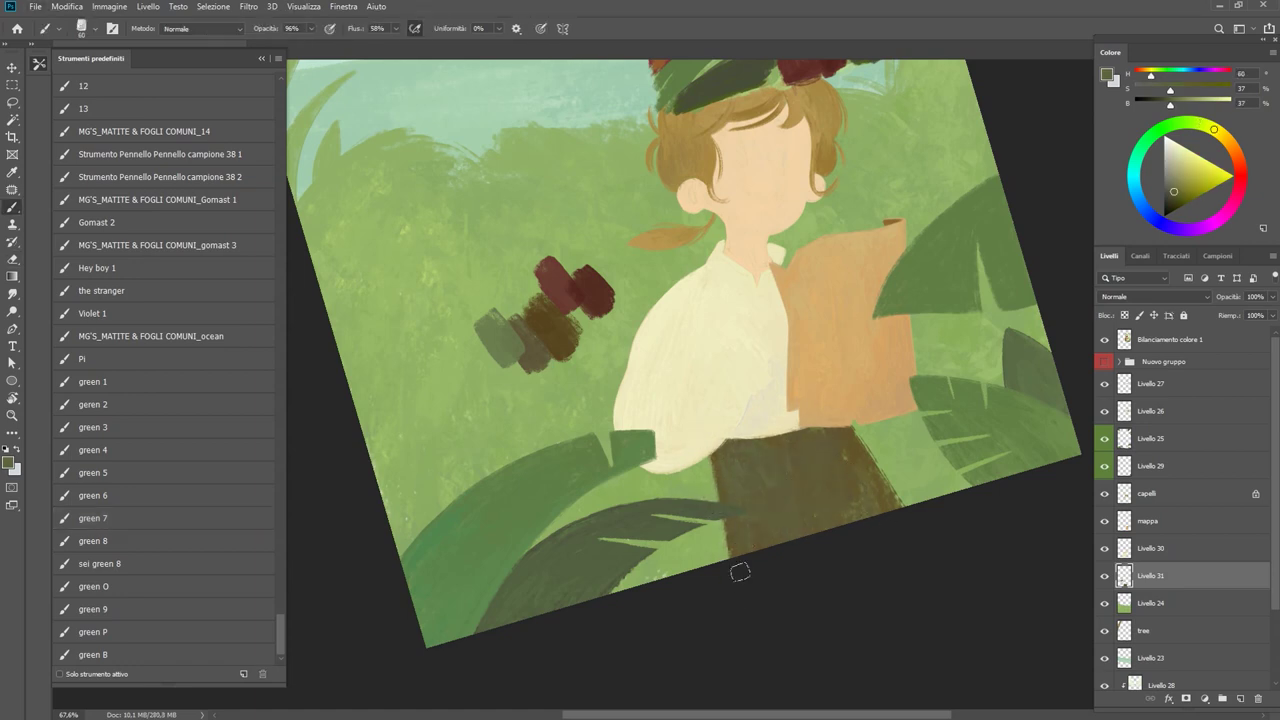
pyautogui.click(1104, 361)
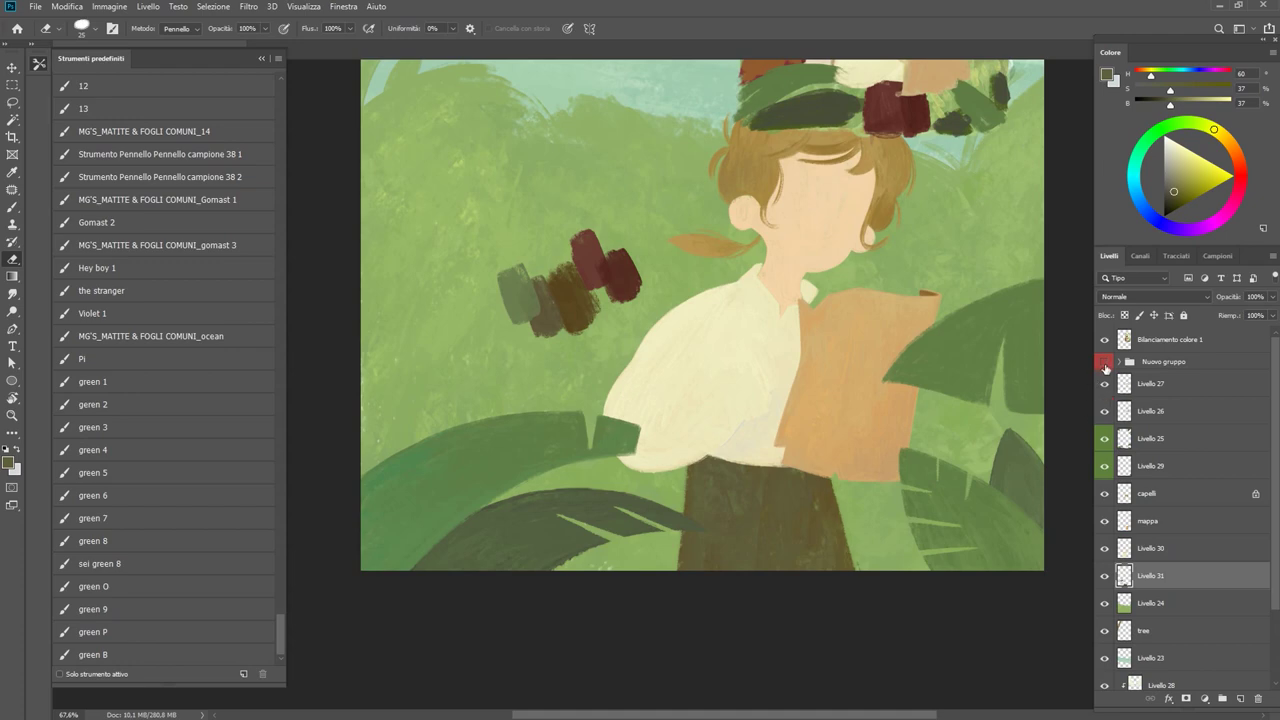
# Reset the canvas rotation, compare the sketch with the painted figure, and sample Jim's hand skin tone.
pyautogui.press('z')
pyautogui.click(885, 539)
pyautogui.moveTo(1104, 548); pyautogui.dragTo(1102, 420)
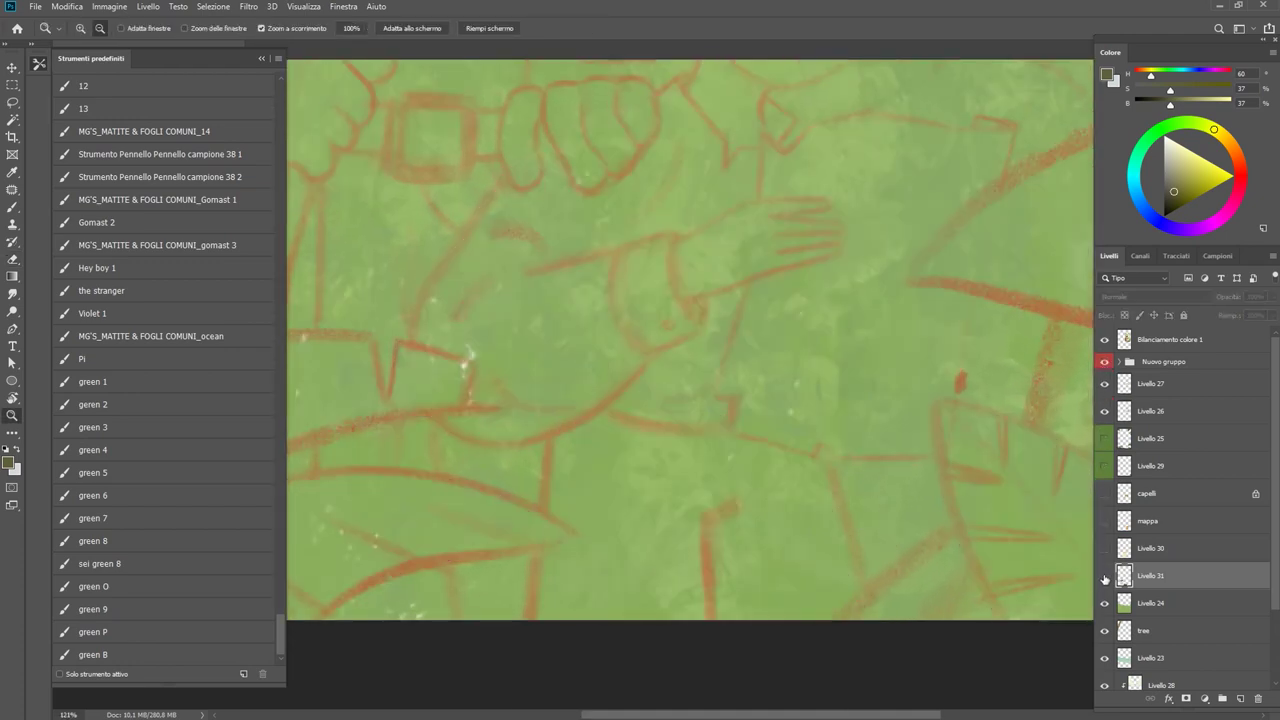
pyautogui.keyDown('alt'); pyautogui.click(1104, 576); pyautogui.keyUp('alt')
pyautogui.press('e')
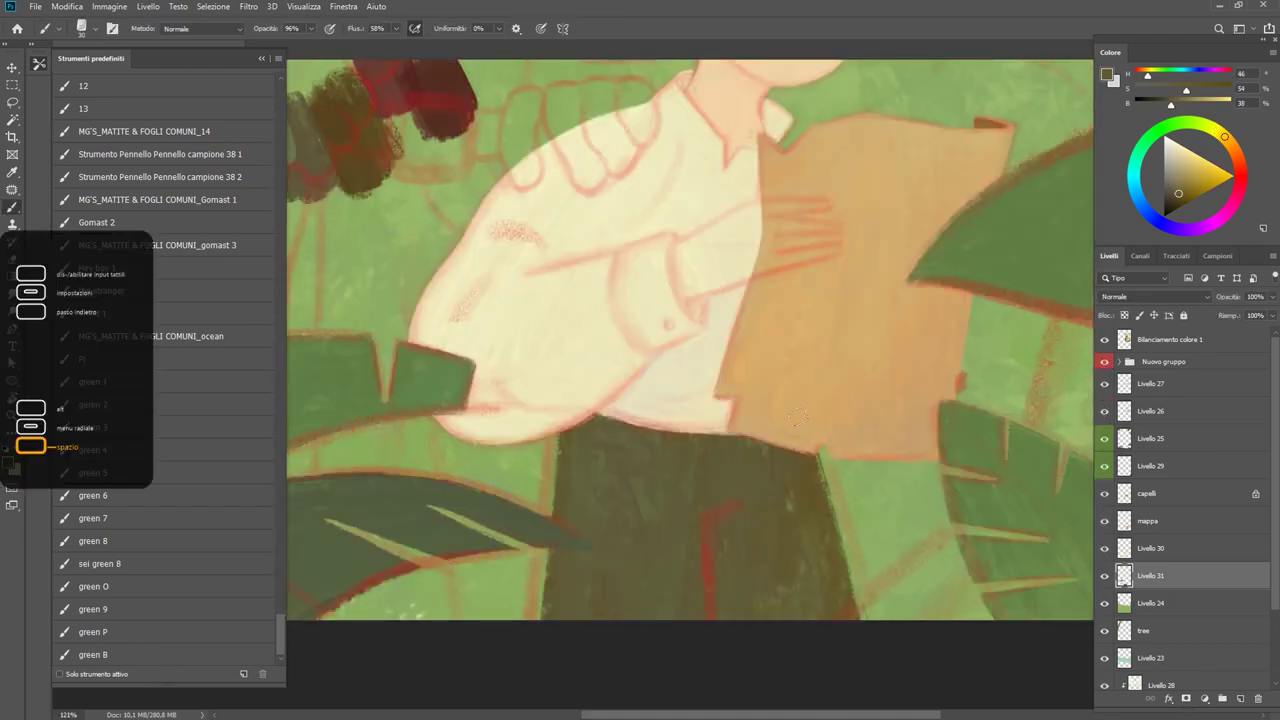
pyautogui.press('b')
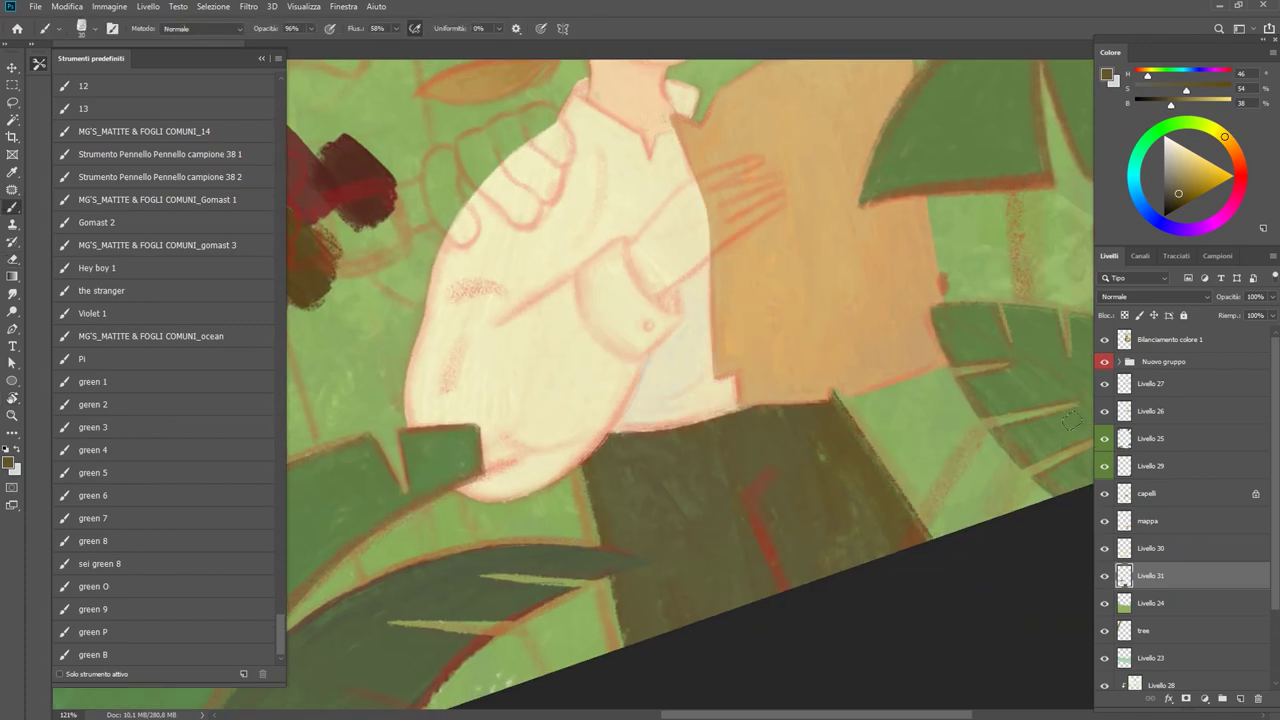
pyautogui.hotkey('ctrl', '0')
pyautogui.keyDown('alt'); pyautogui.click(736, 462); pyautogui.keyUp('alt')
# Zoom in on Jim's hand and sample a warm skin colour from it.
pyautogui.scroll(3, 893, 467)
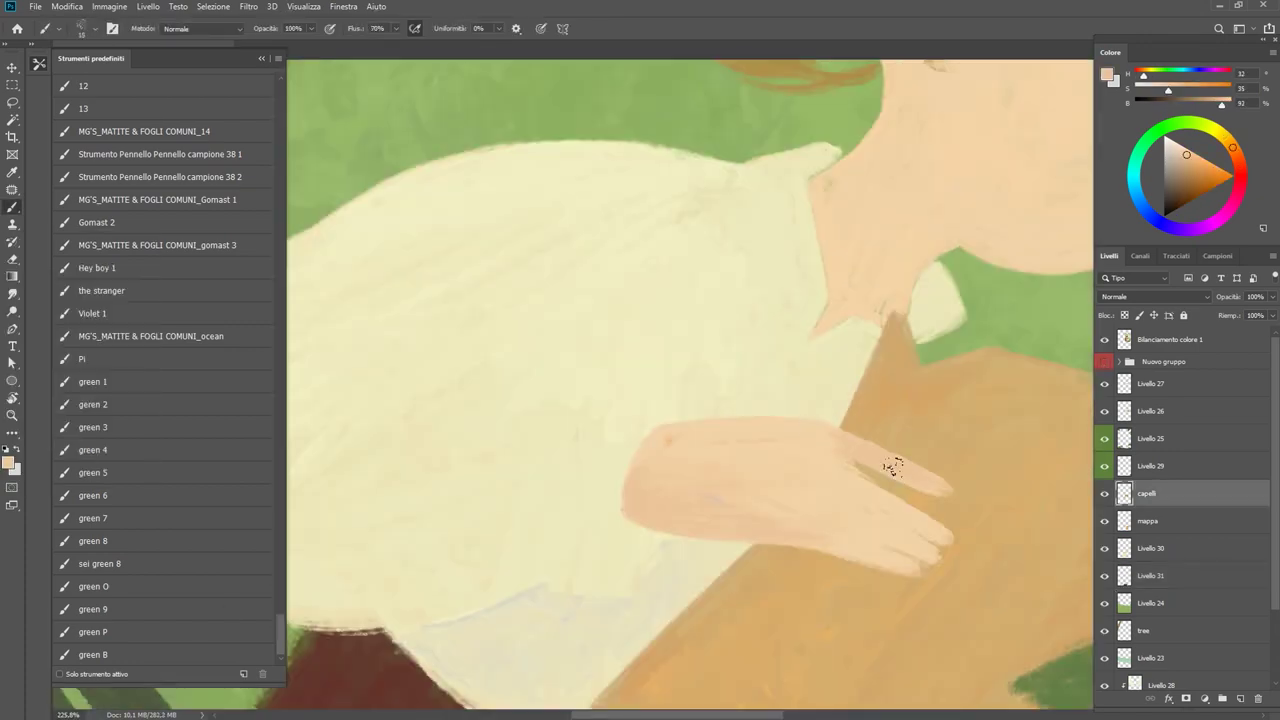
pyautogui.scroll(-5, 893, 467)
pyautogui.press('z')
pyautogui.click(886, 414)
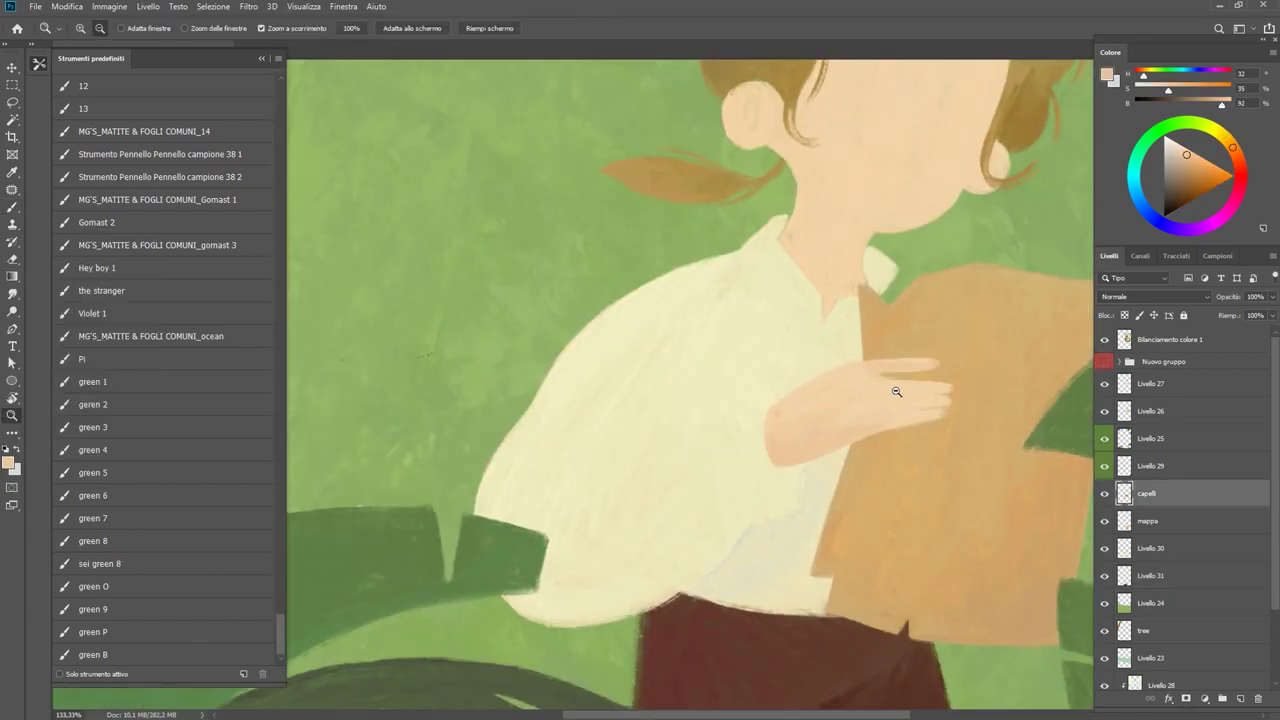
pyautogui.press('b')
pyautogui.keyDown('alt'); pyautogui.click(924, 391); pyautogui.keyUp('alt')
pyautogui.scroll(-5, 888, 390)
pyautogui.press('z')
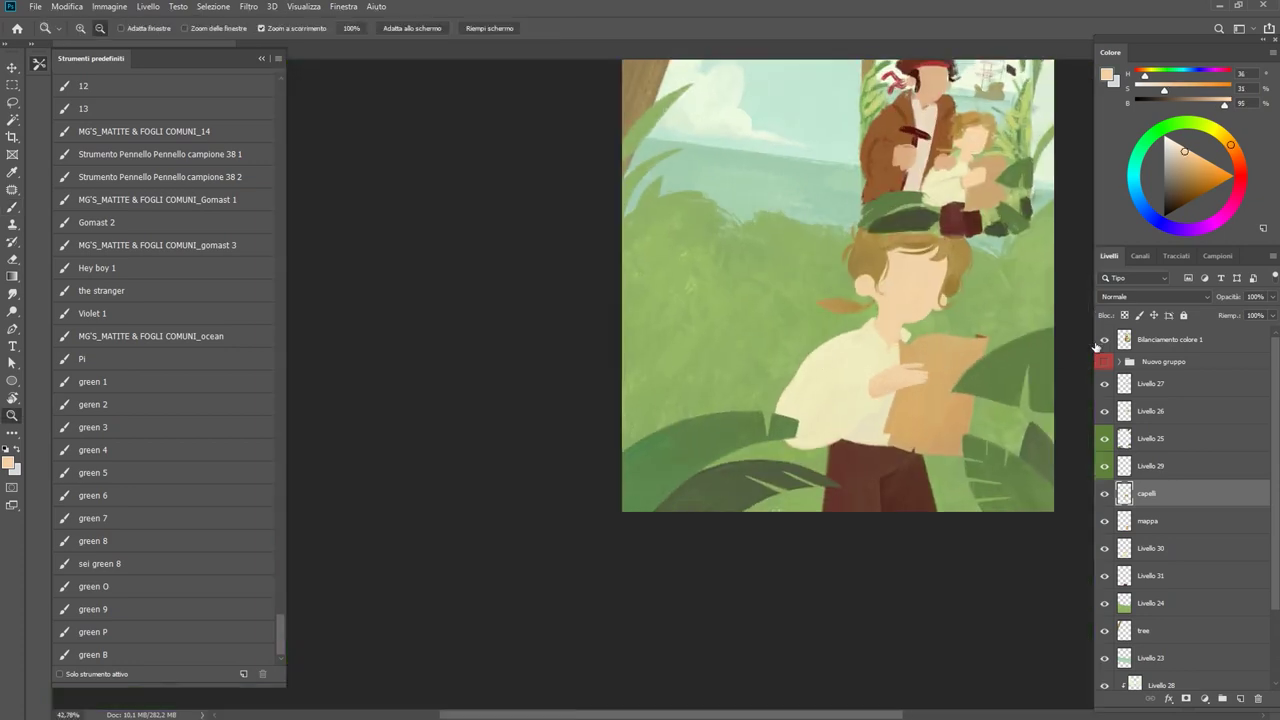
pyautogui.click(800, 380)
pyautogui.press('b')
pyautogui.keyDown('alt'); pyautogui.click(900, 400); pyautogui.keyUp('alt')
# Paint saturated salmon shading across Jim's hand with a slightly larger brush.
pyautogui.press(']')
pyautogui.keyDown('alt'); pyautogui.click(930, 437); pyautogui.keyUp('alt')
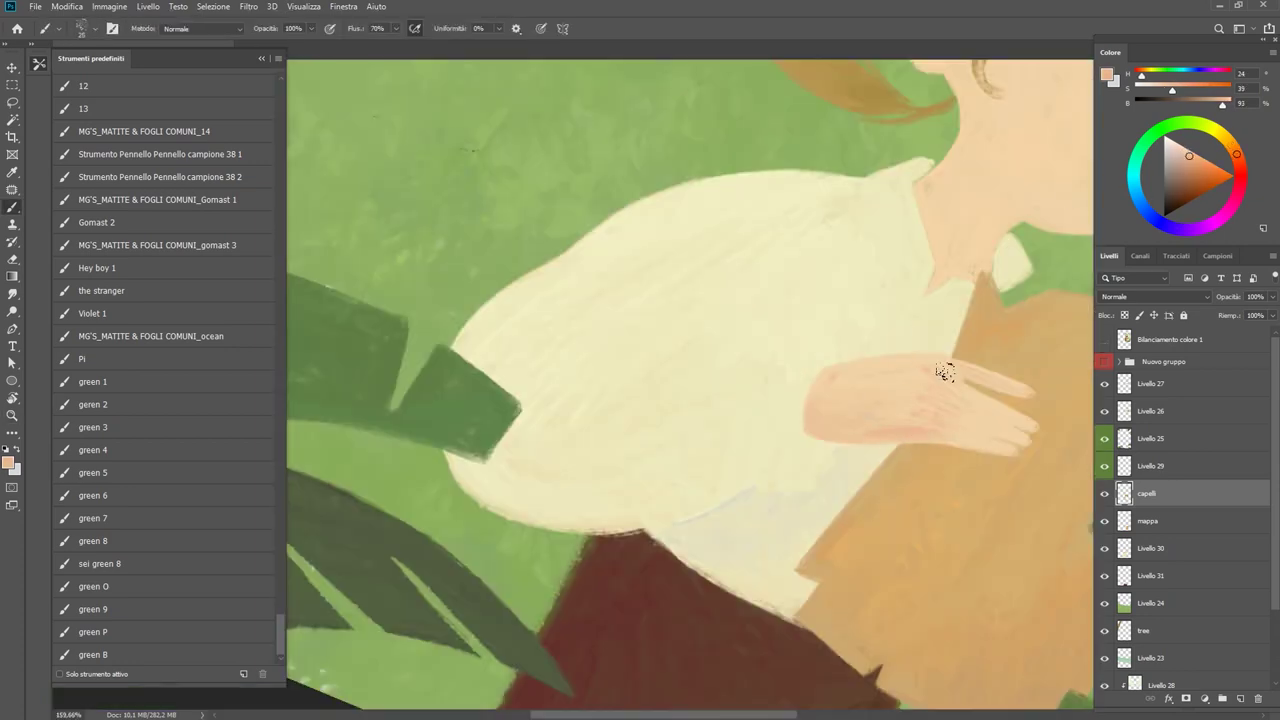
pyautogui.click(1205, 161)
pyautogui.moveTo(927, 399); pyautogui.dragTo(960, 382)
pyautogui.keyDown('alt'); pyautogui.click(878, 444); pyautogui.keyUp('alt')
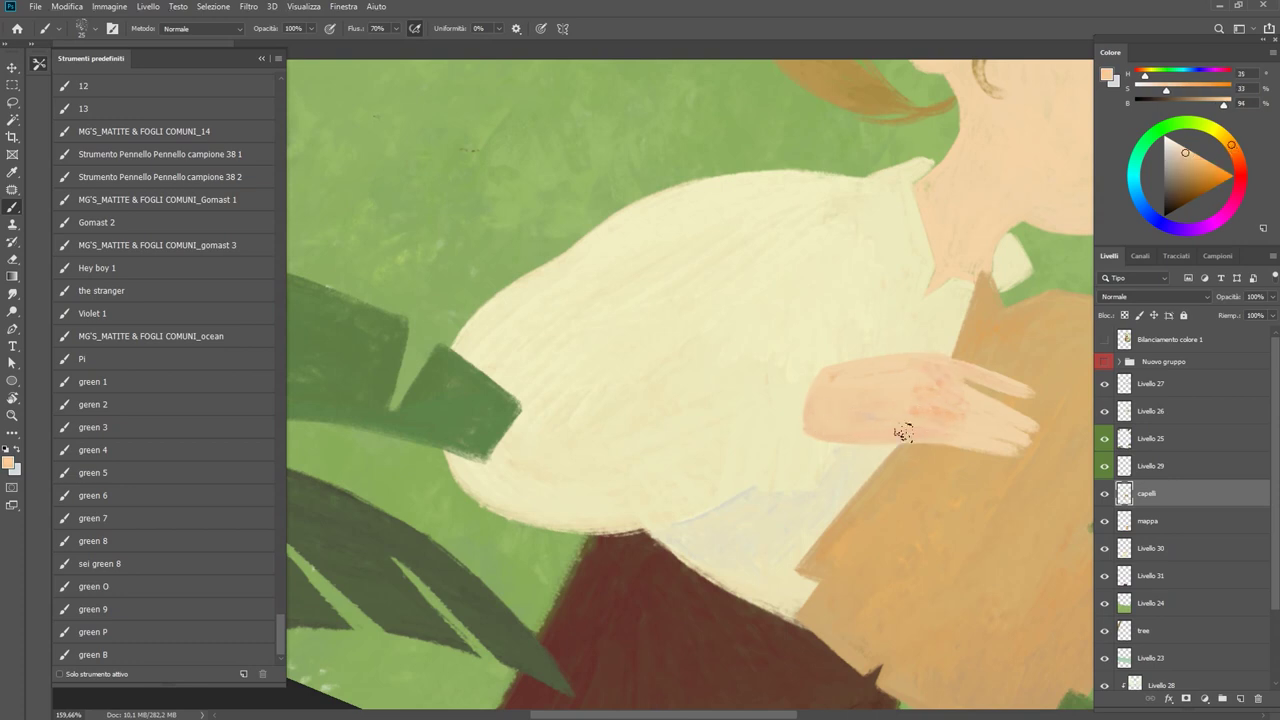
pyautogui.keyDown('alt'); pyautogui.click(938, 407); pyautogui.keyUp('alt')
pyautogui.keyDown('alt'); pyautogui.click(982, 410); pyautogui.keyUp('alt')
# On Livello 30, choose the green P brush preset and sample the neck's skin tone.
pyautogui.hotkey('ctrl', '0')
pyautogui.press('z')
pyautogui.moveTo(790, 455); pyautogui.dragTo(815, 458)
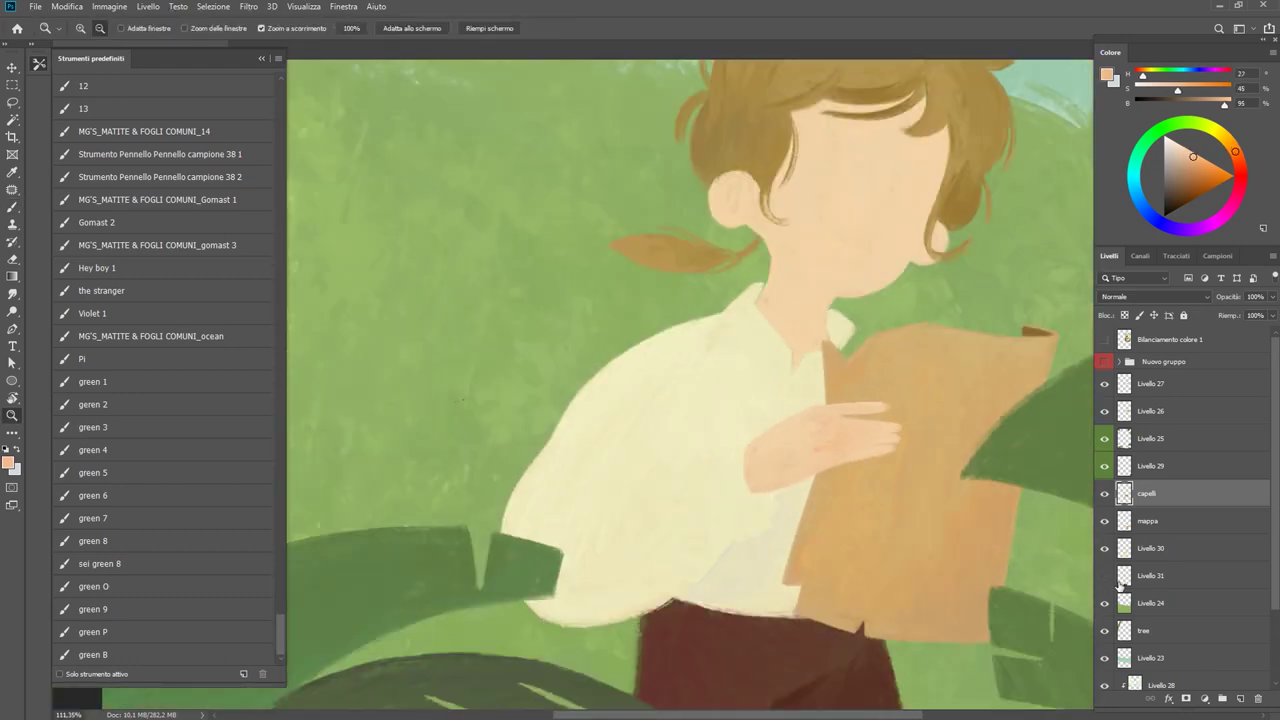
pyautogui.click(1150, 548)
pyautogui.click(1104, 361)
pyautogui.scroll(3, 688, 365)
pyautogui.press('b')
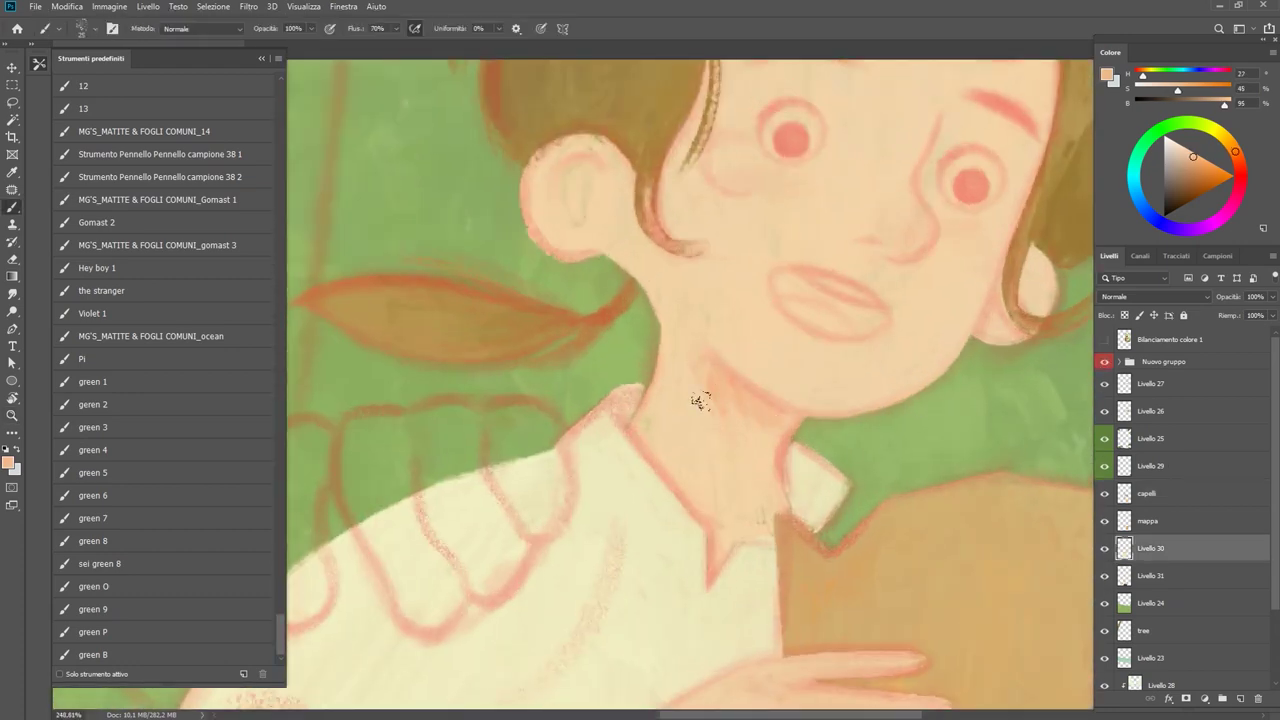
pyautogui.click(92, 632)
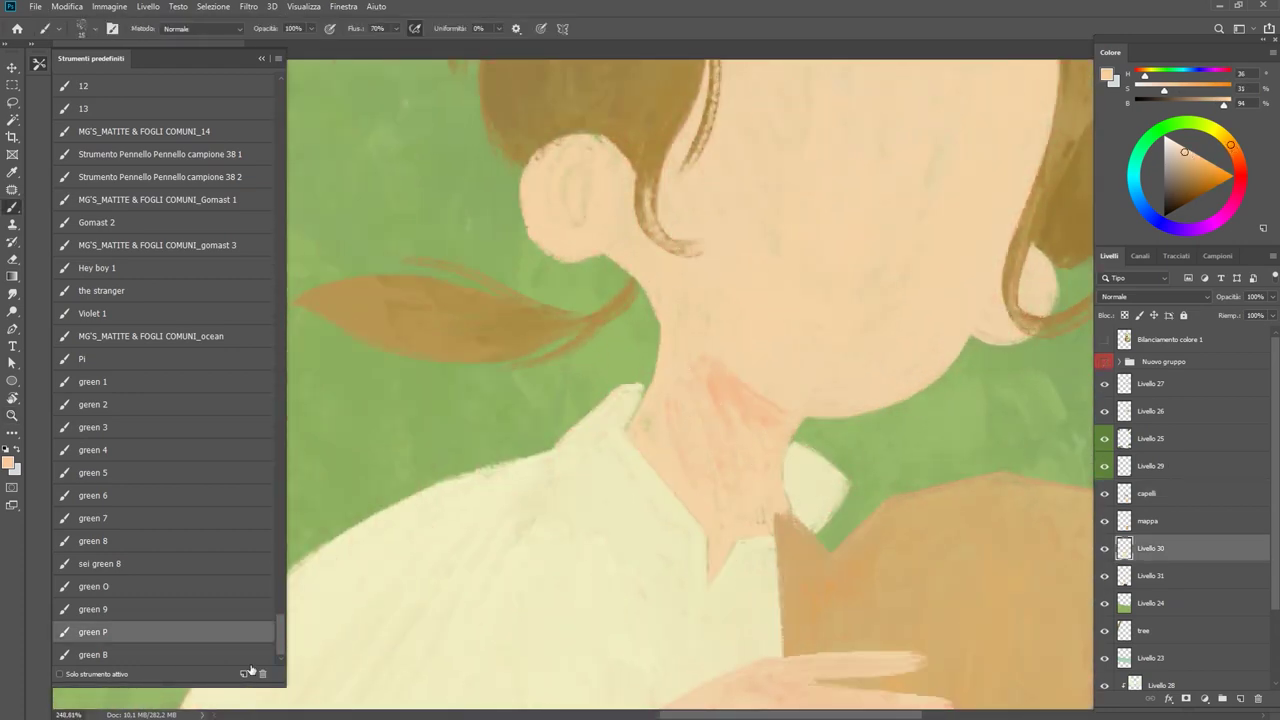
pyautogui.keyDown('alt'); pyautogui.click(727, 451); pyautogui.keyUp('alt')
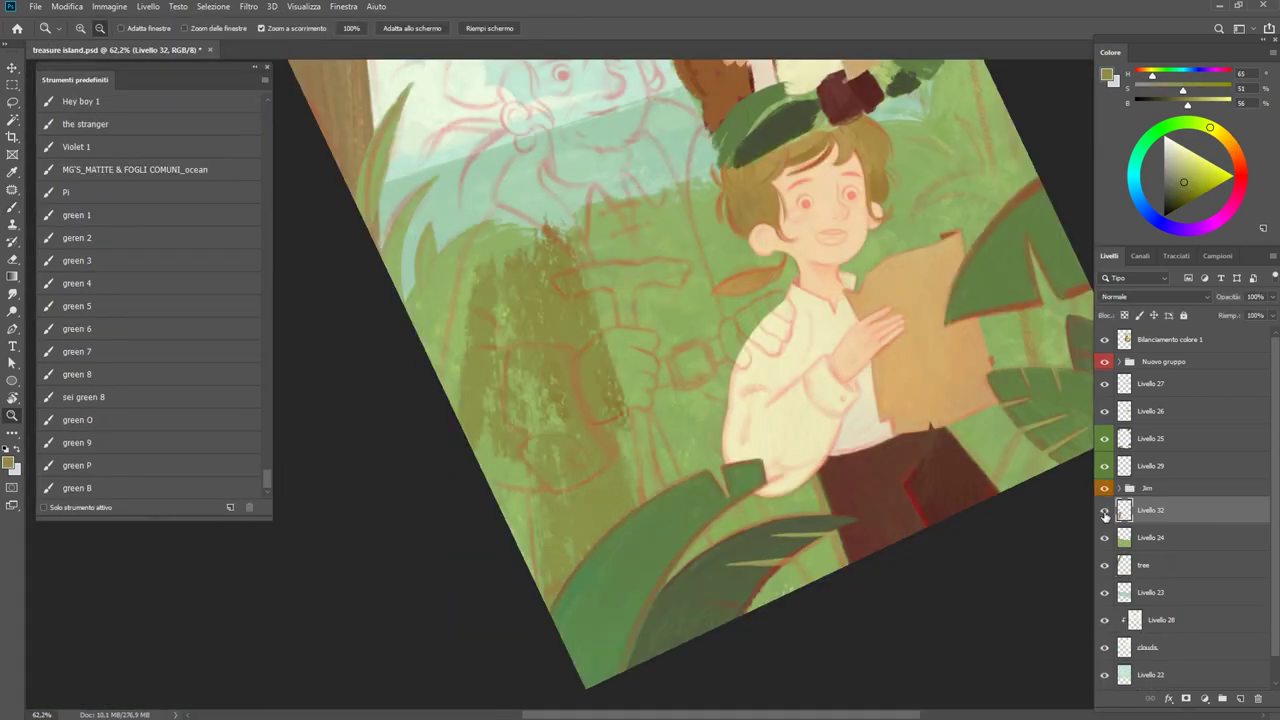
# Show Livello 32 and paint dark green background strokes left of Jim's ear.
pyautogui.click(1104, 511)
pyautogui.press('b')
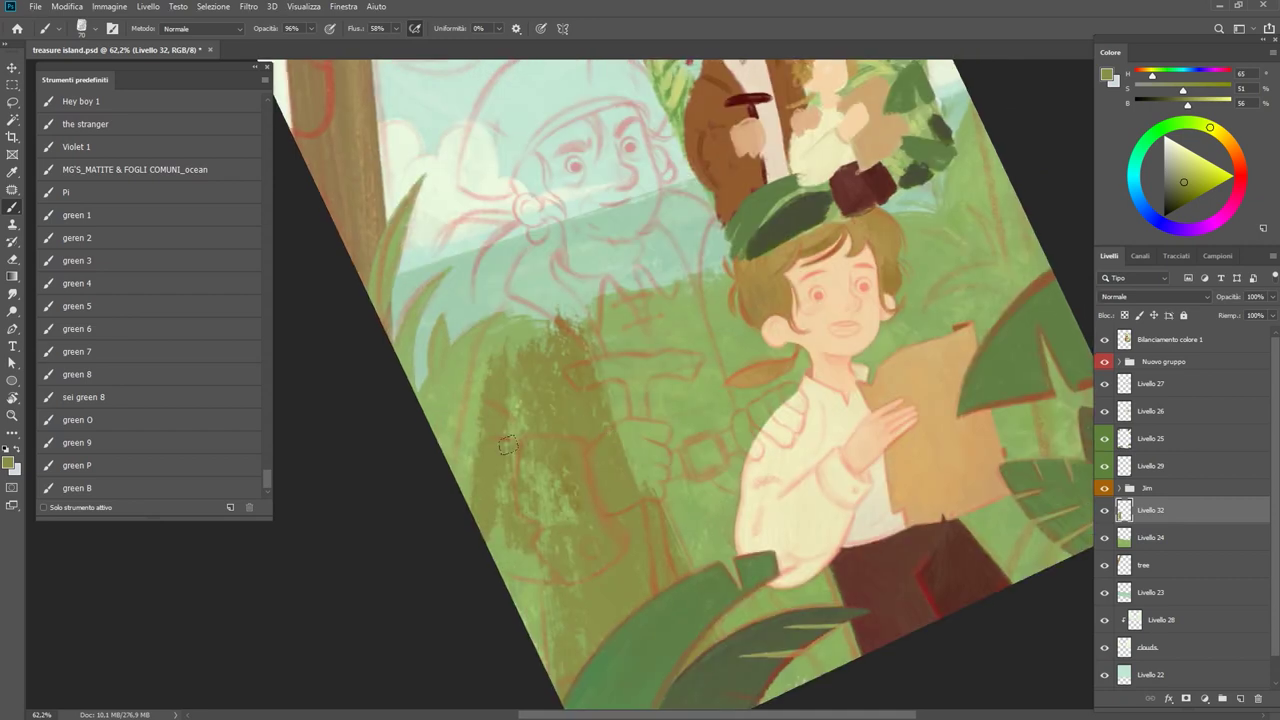
pyautogui.moveTo(515, 350)
pyautogui.mouseDown()
pyautogui.moveTo(530, 505)
pyautogui.moveTo(565, 530)
pyautogui.mouseUp()
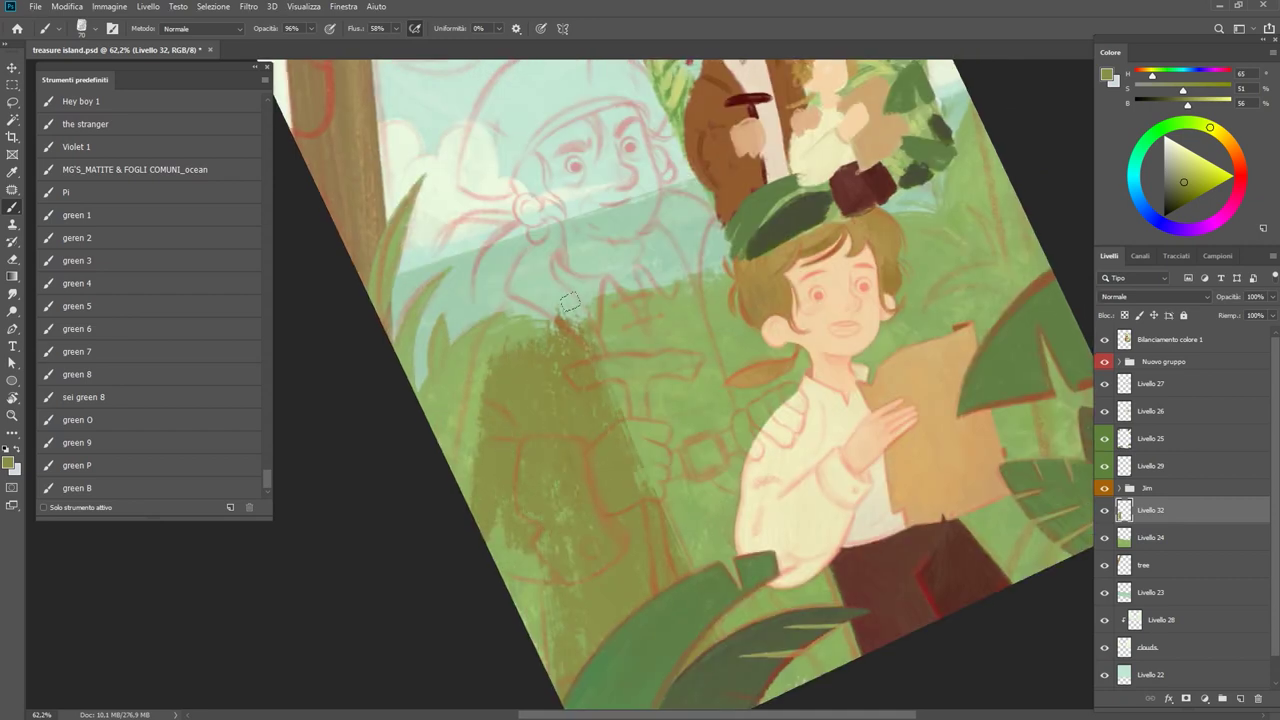
pyautogui.moveTo(615, 410); pyautogui.dragTo(645, 470)
pyautogui.moveTo(759, 360); pyautogui.dragTo(712, 284)
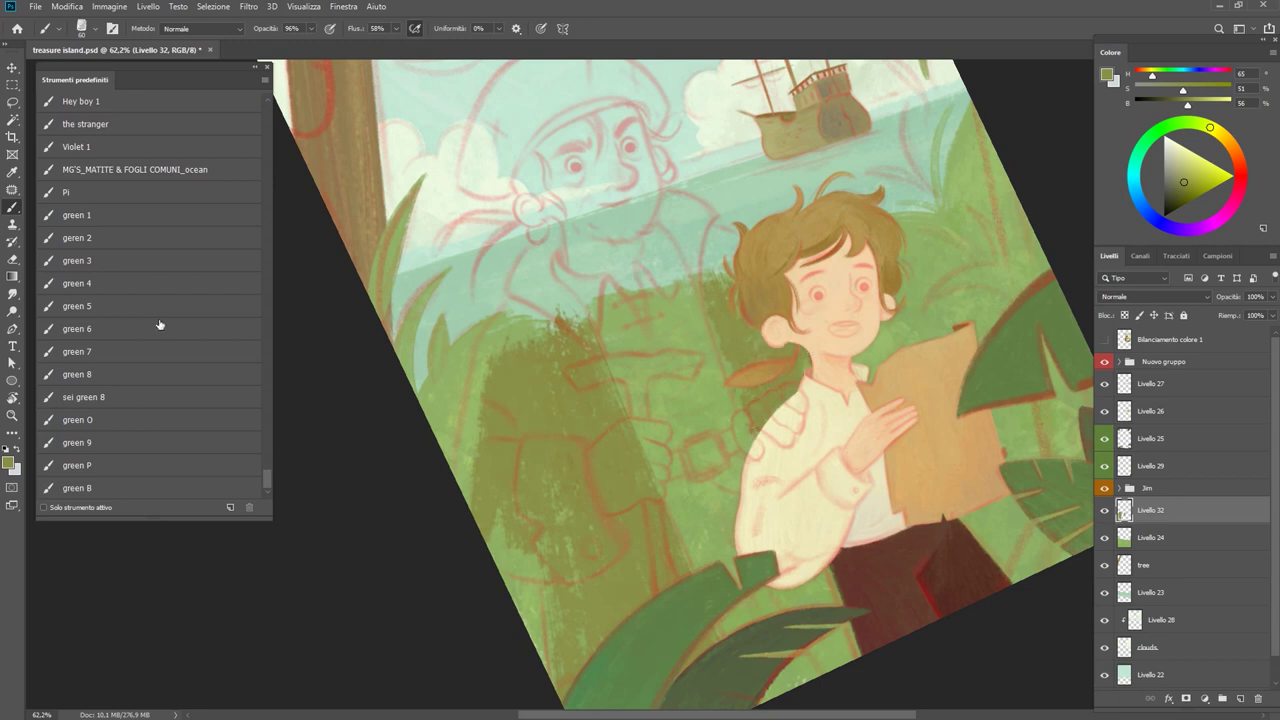
# Sample olive-tan and brush the tree trunk from its top downward.
pyautogui.press('alt')
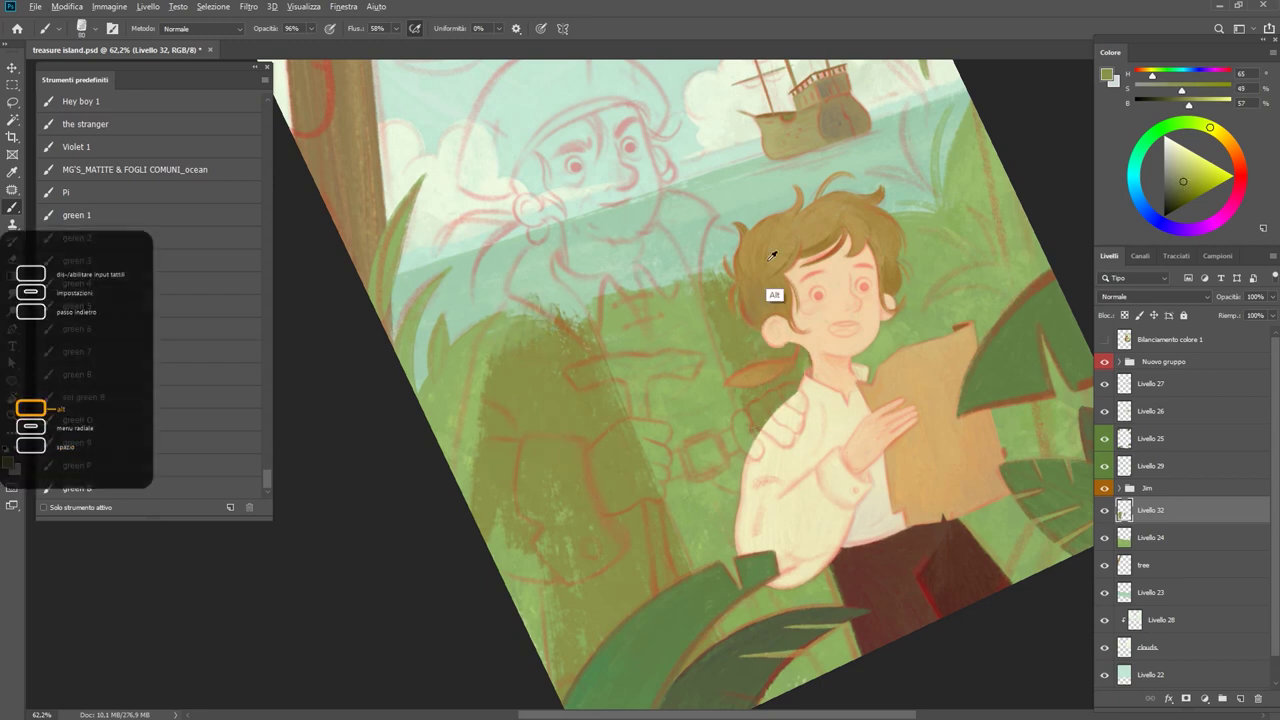
pyautogui.keyDown('alt'); pyautogui.click(528, 371); pyautogui.keyUp('alt')
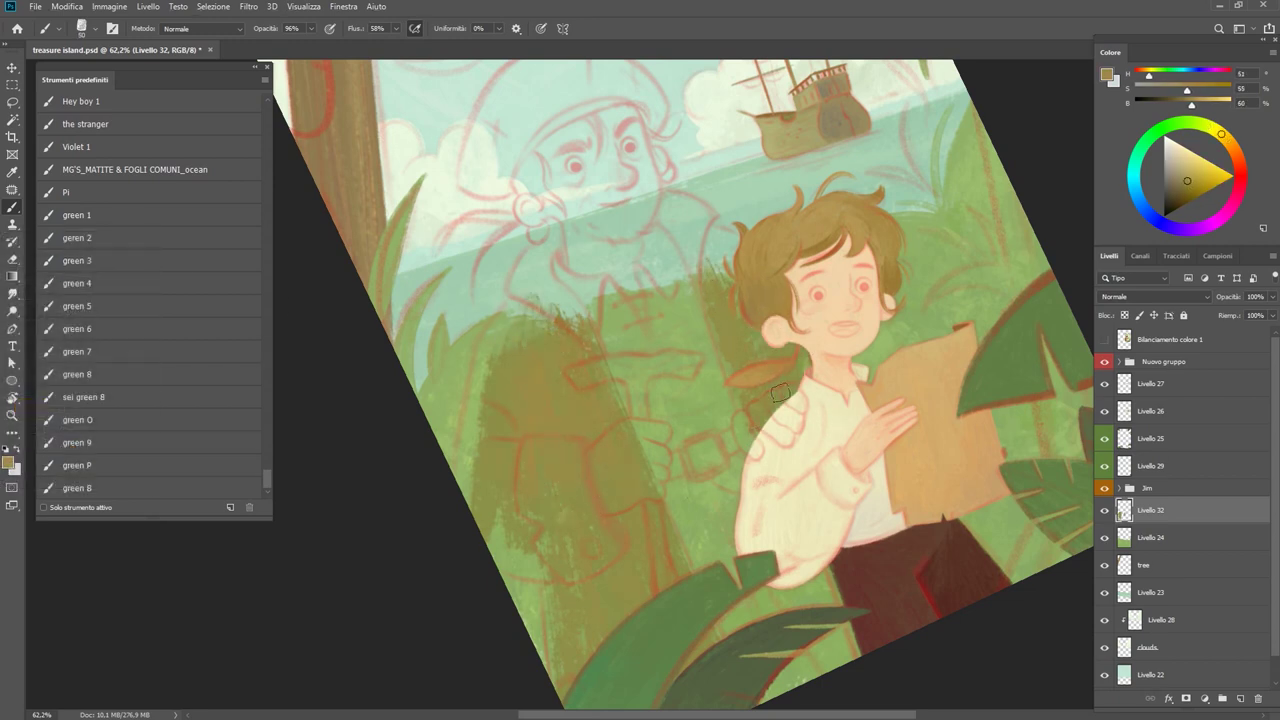
pyautogui.press('alt')
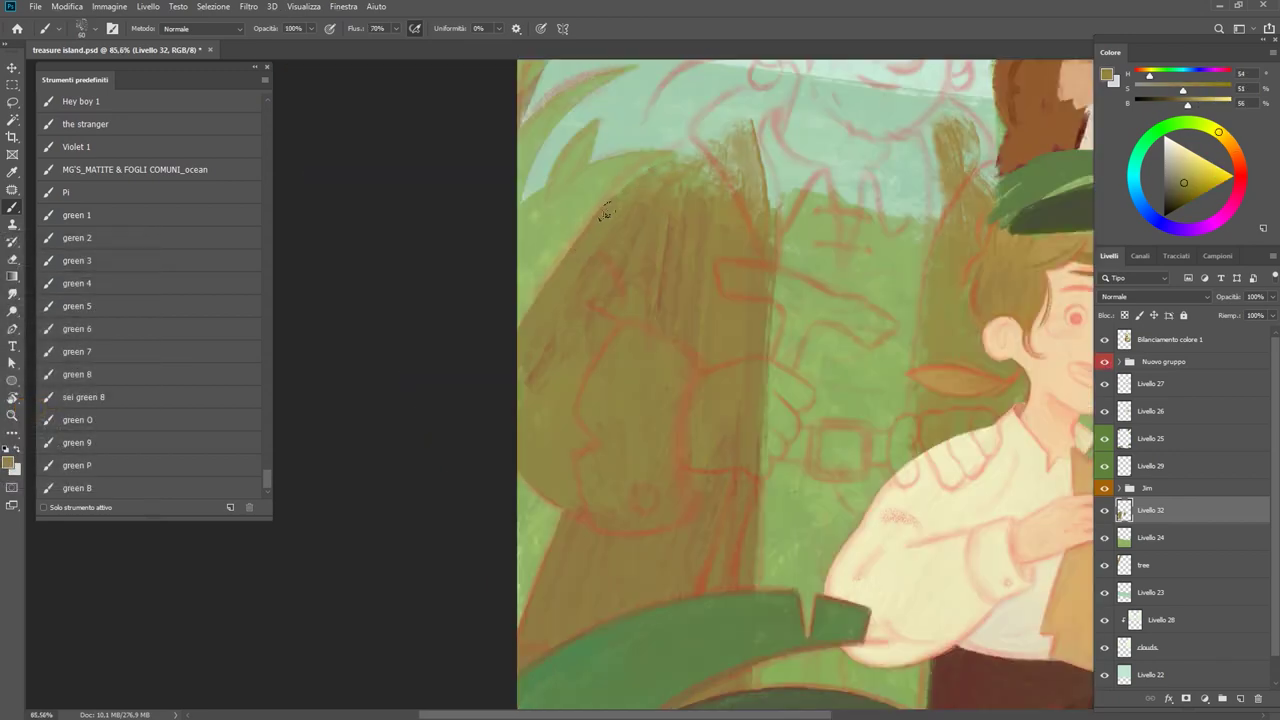
pyautogui.moveTo(658, 165); pyautogui.dragTo(730, 160)
pyautogui.press('r')
pyautogui.moveTo(700, 200); pyautogui.dragTo(740, 296)
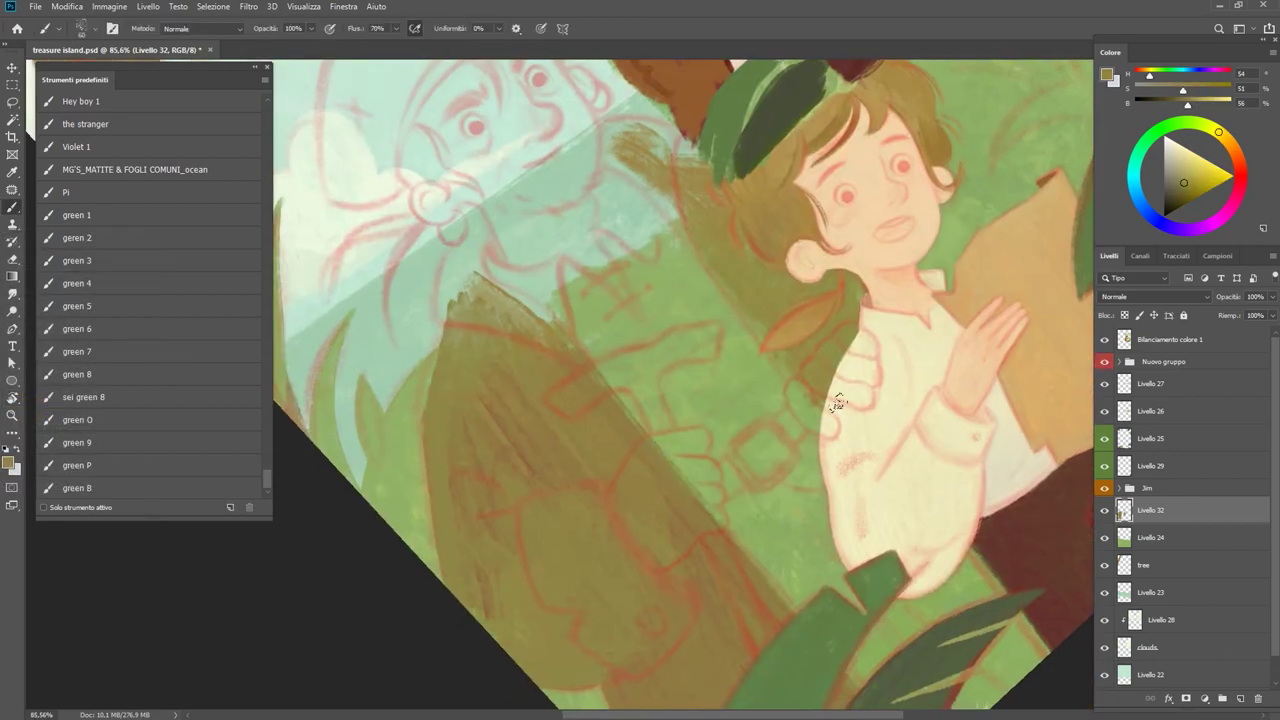
# Rotate the canvas upside-down and erase stray strokes near Jim's arm.
pyautogui.moveTo(922, 533); pyautogui.dragTo(823, 471)
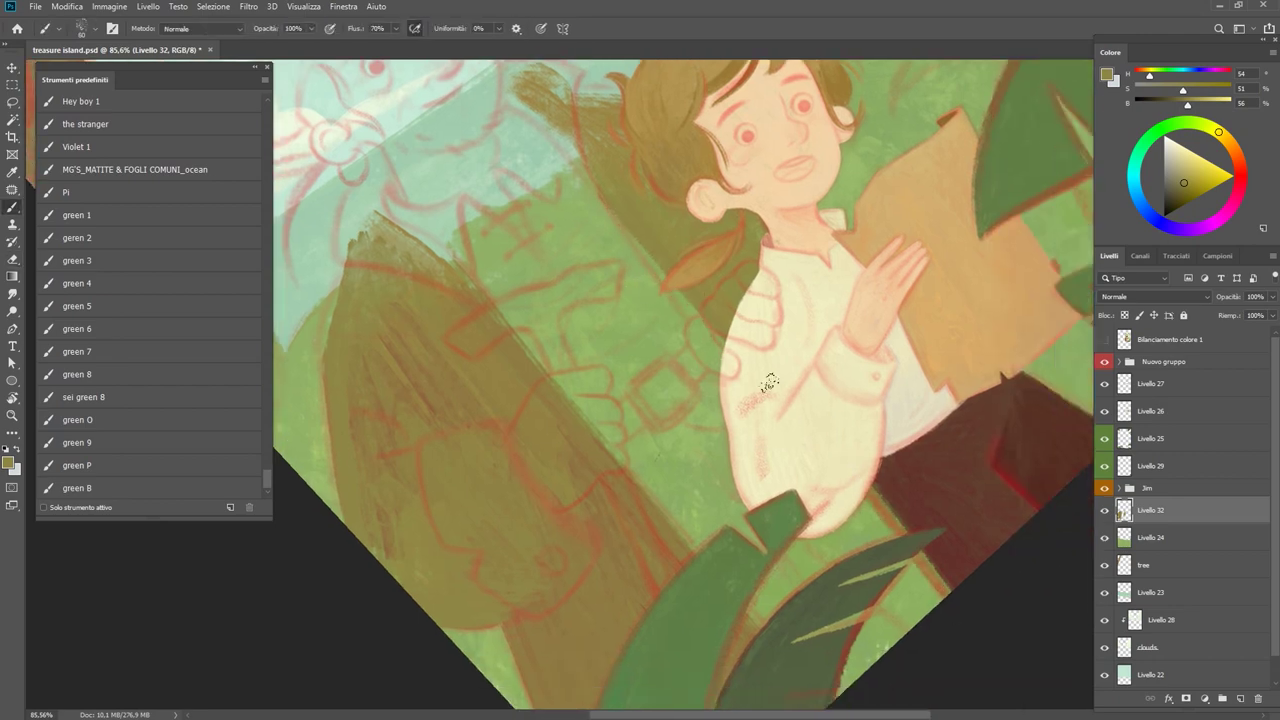
pyautogui.press('r')
pyautogui.moveTo(791, 443); pyautogui.dragTo(333, 457)
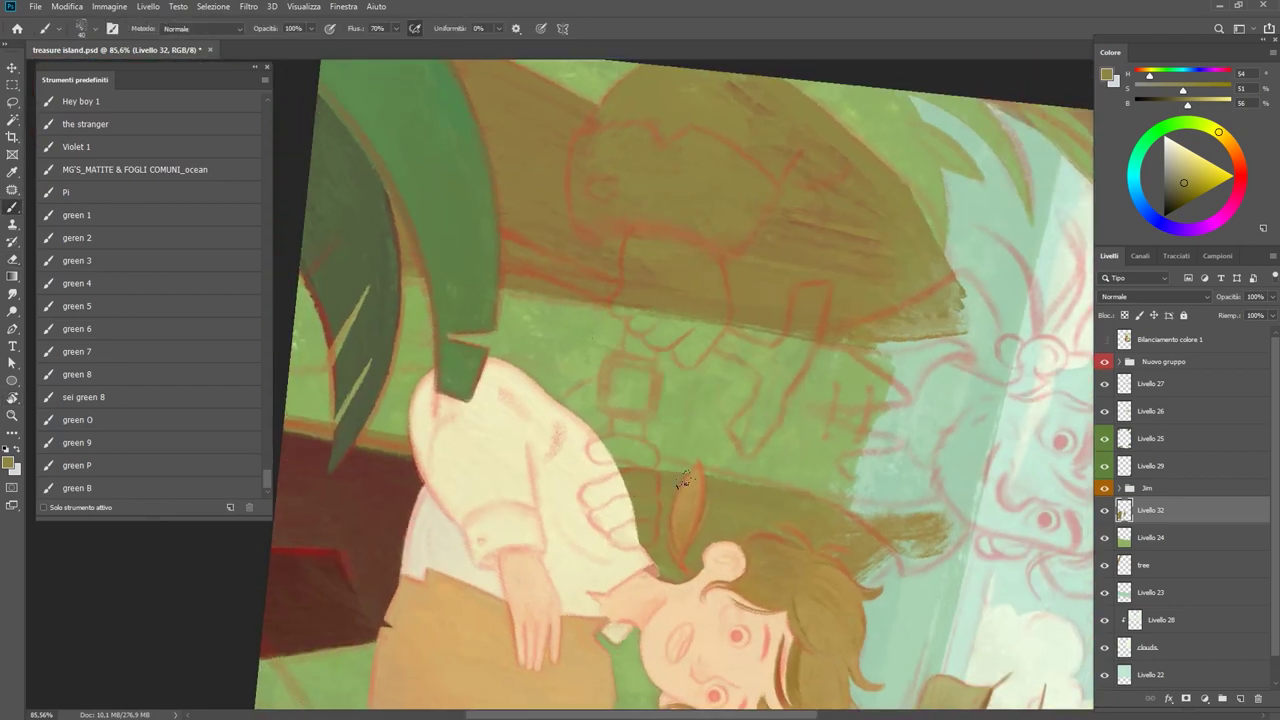
pyautogui.press('e')
pyautogui.hscroll(-2, 686, 481)
pyautogui.click(254, 66)
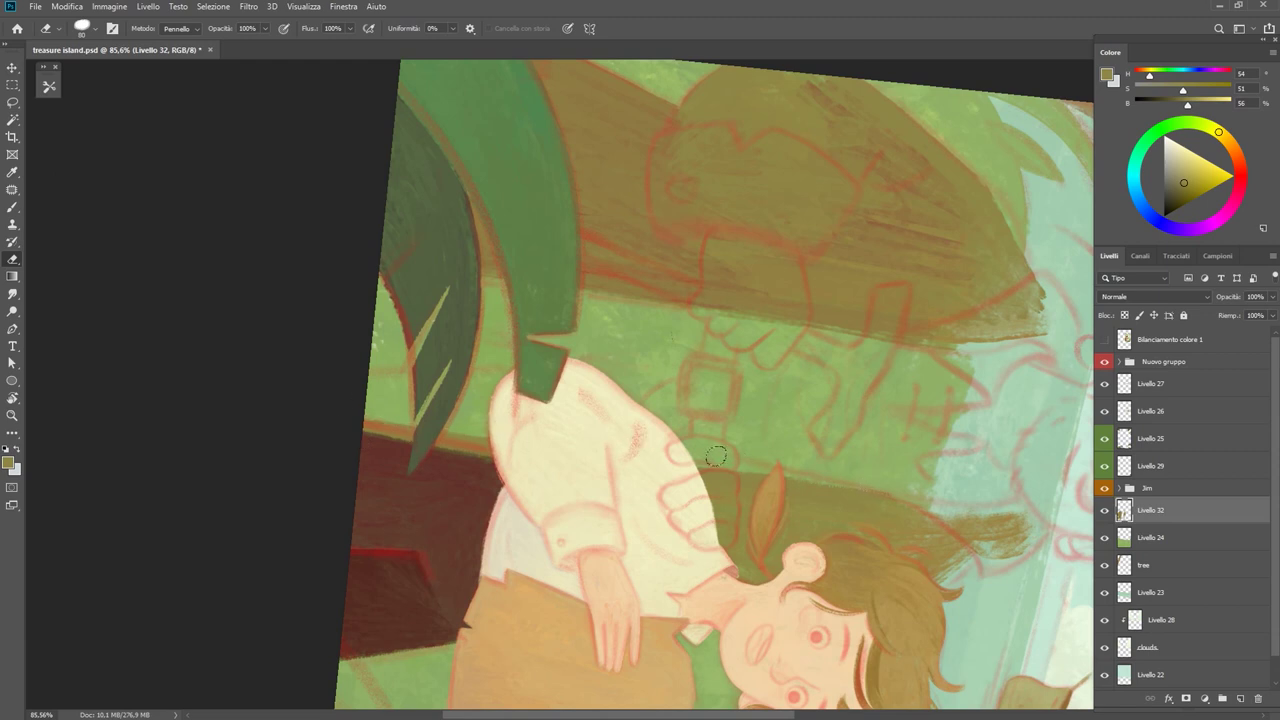
pyautogui.press('b')
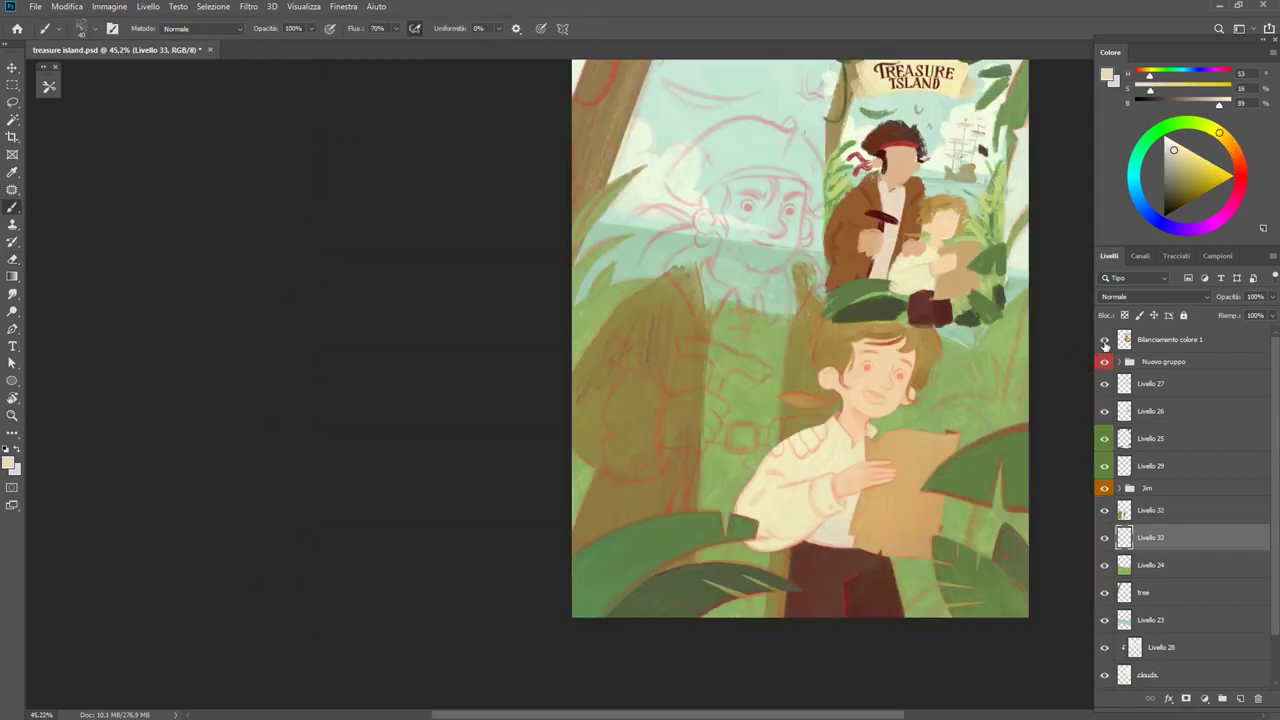
# Paint light strokes over the pirate's midsection and cover the dark green streak with pink.
pyautogui.moveTo(708, 414)
pyautogui.mouseDown()
pyautogui.moveTo(745, 330)
pyautogui.moveTo(777, 366)
pyautogui.mouseUp()
pyautogui.keyDown('alt'); pyautogui.click(777, 366); pyautogui.keyUp('alt')
pyautogui.moveTo(720, 335); pyautogui.dragTo(745, 395)
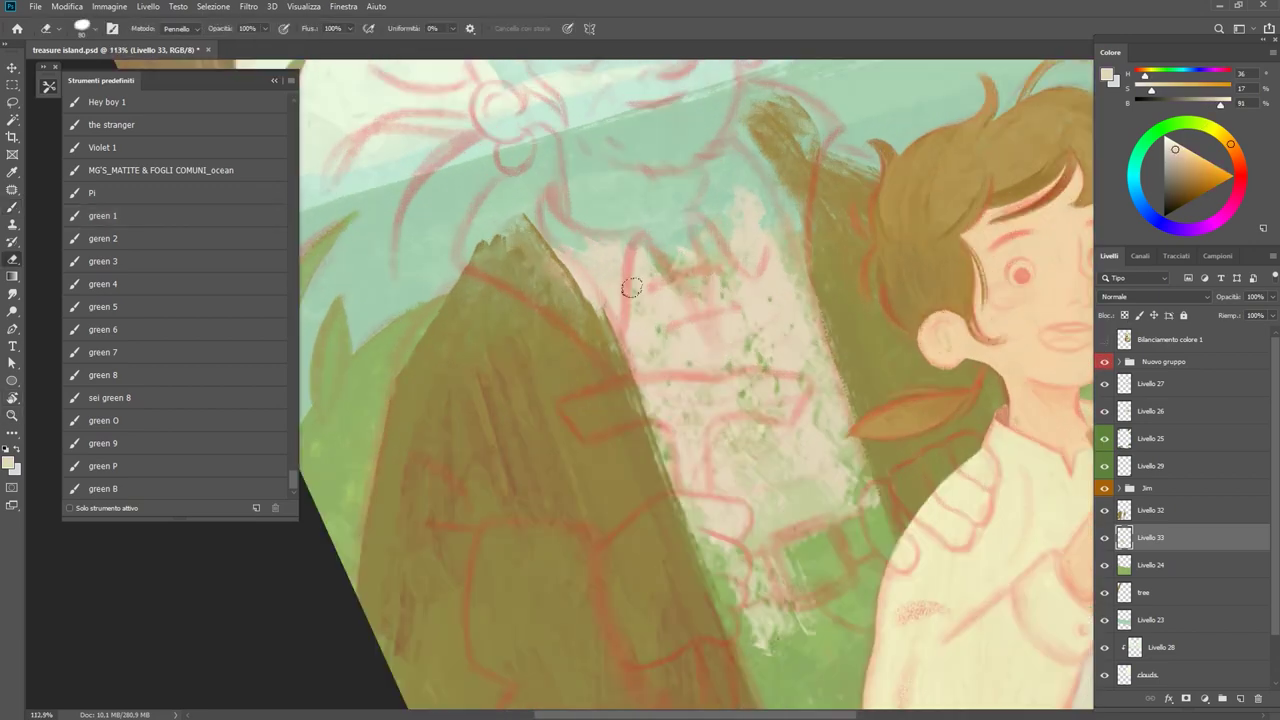
pyautogui.moveTo(631, 287); pyautogui.dragTo(700, 310)
pyautogui.press('b')
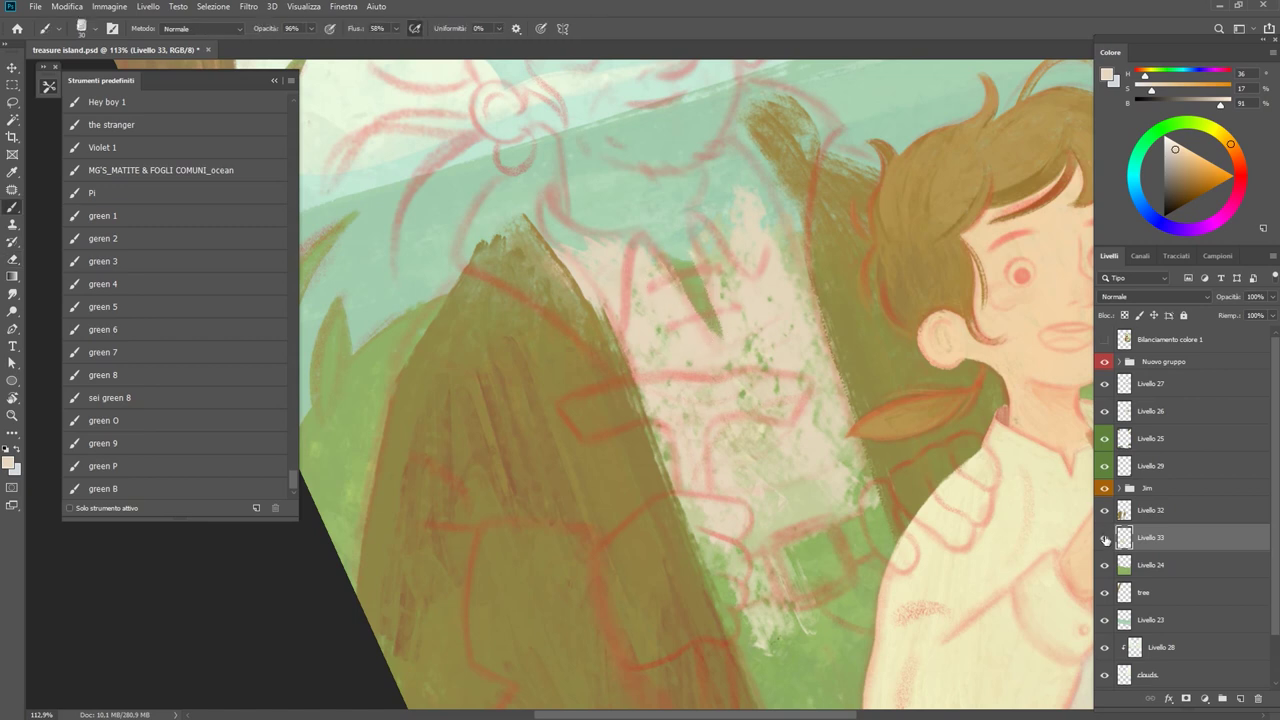
pyautogui.moveTo(694, 223)
pyautogui.mouseDown()
pyautogui.moveTo(720, 346)
pyautogui.moveTo(710, 206)
pyautogui.moveTo(757, 243)
pyautogui.moveTo(740, 200)
pyautogui.moveTo(749, 411)
pyautogui.mouseUp()
# Even out the patch with greyish and pinkish-beige tones, with the sketch hidden, using the green 7 preset.
pyautogui.keyDown('alt'); pyautogui.click(769, 459); pyautogui.keyUp('alt')
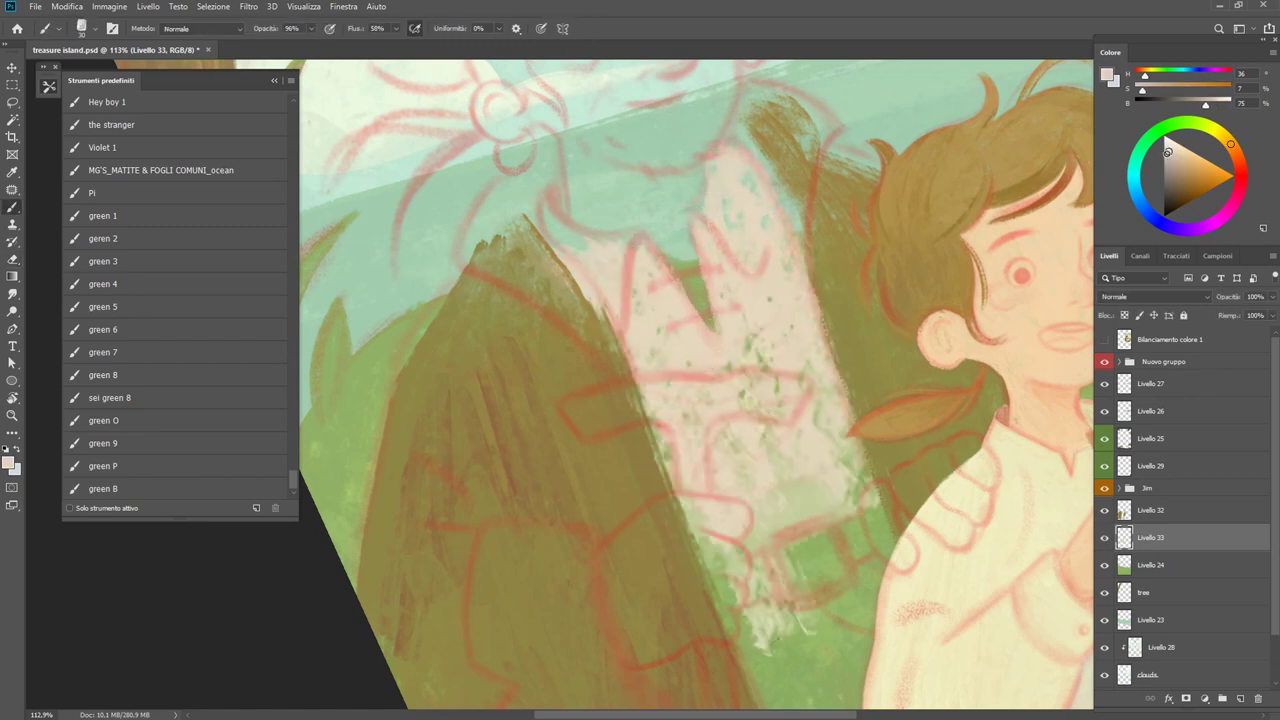
pyautogui.moveTo(642, 390)
pyautogui.mouseDown()
pyautogui.moveTo(714, 382)
pyautogui.moveTo(750, 490)
pyautogui.mouseUp()
pyautogui.click(1104, 361)
pyautogui.keyDown('alt'); pyautogui.click(635, 422); pyautogui.keyUp('alt')
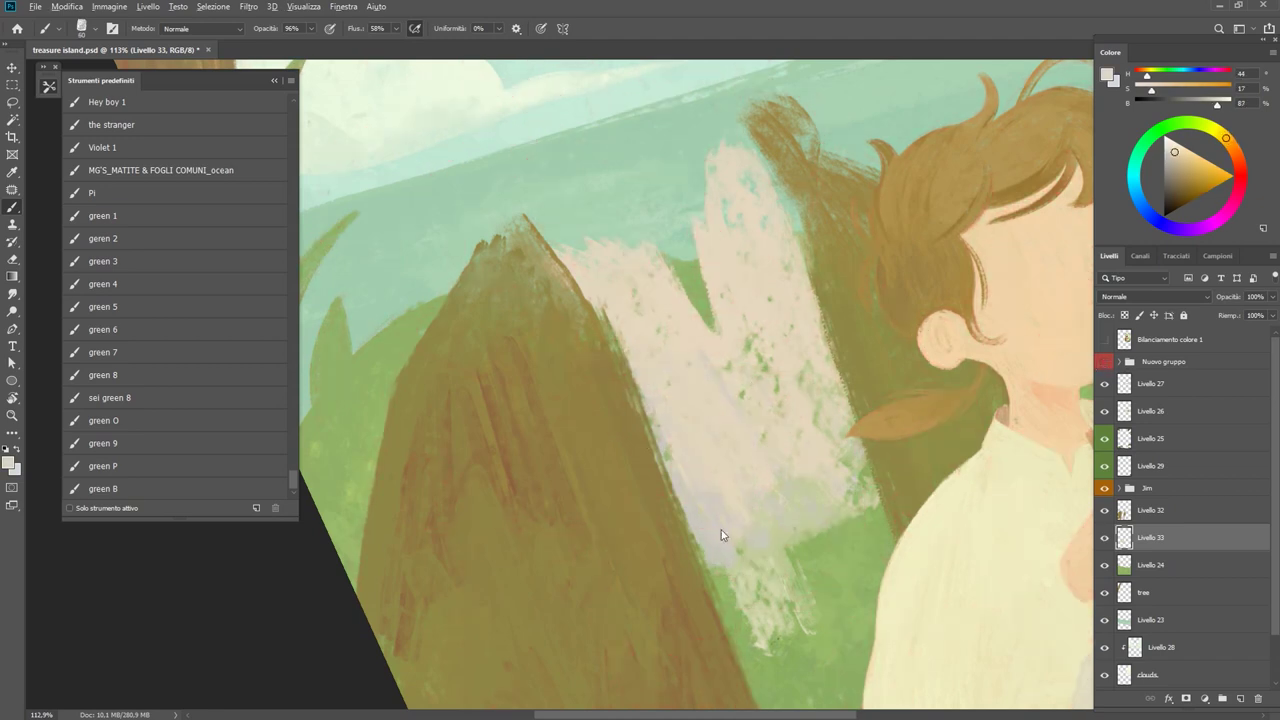
pyautogui.moveTo(740, 410); pyautogui.dragTo(790, 520)
pyautogui.click(183, 352)
pyautogui.keyDown('alt'); pyautogui.click(682, 451); pyautogui.keyUp('alt')
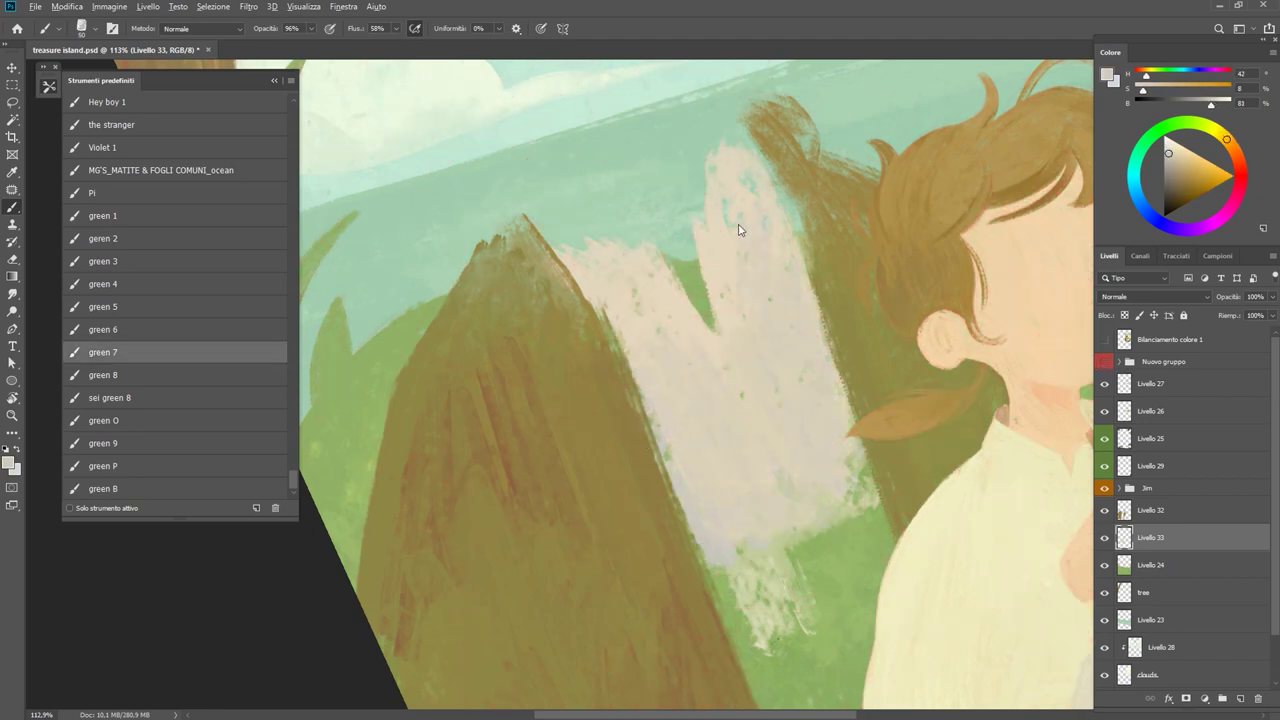
pyautogui.keyDown('alt'); pyautogui.click(635, 318); pyautogui.keyUp('alt')
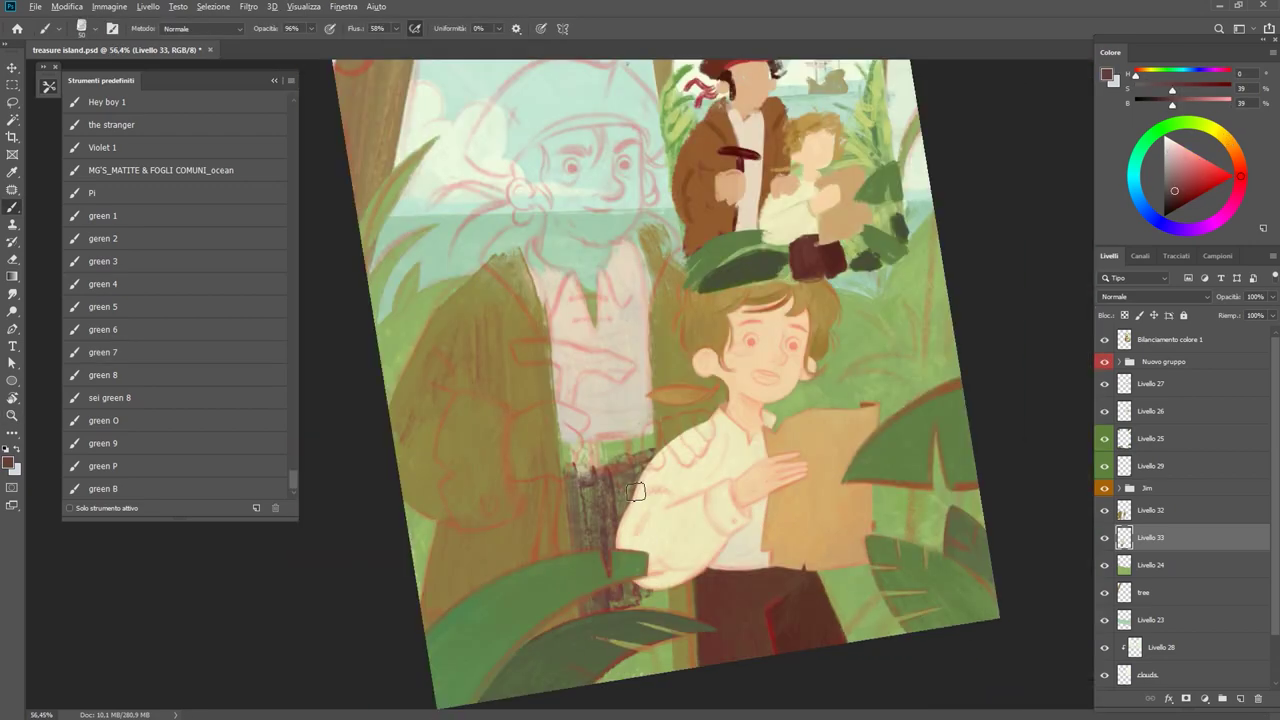
# Darken the red-brown lower trunk and brush brown strokes over Silver's coat.
pyautogui.moveTo(640, 595)
pyautogui.mouseDown()
pyautogui.moveTo(655, 665)
pyautogui.moveTo(640, 670)
pyautogui.mouseUp()
pyautogui.moveTo(570, 460)
pyautogui.mouseDown()
pyautogui.moveTo(645, 505)
pyautogui.moveTo(600, 545)
pyautogui.mouseUp()
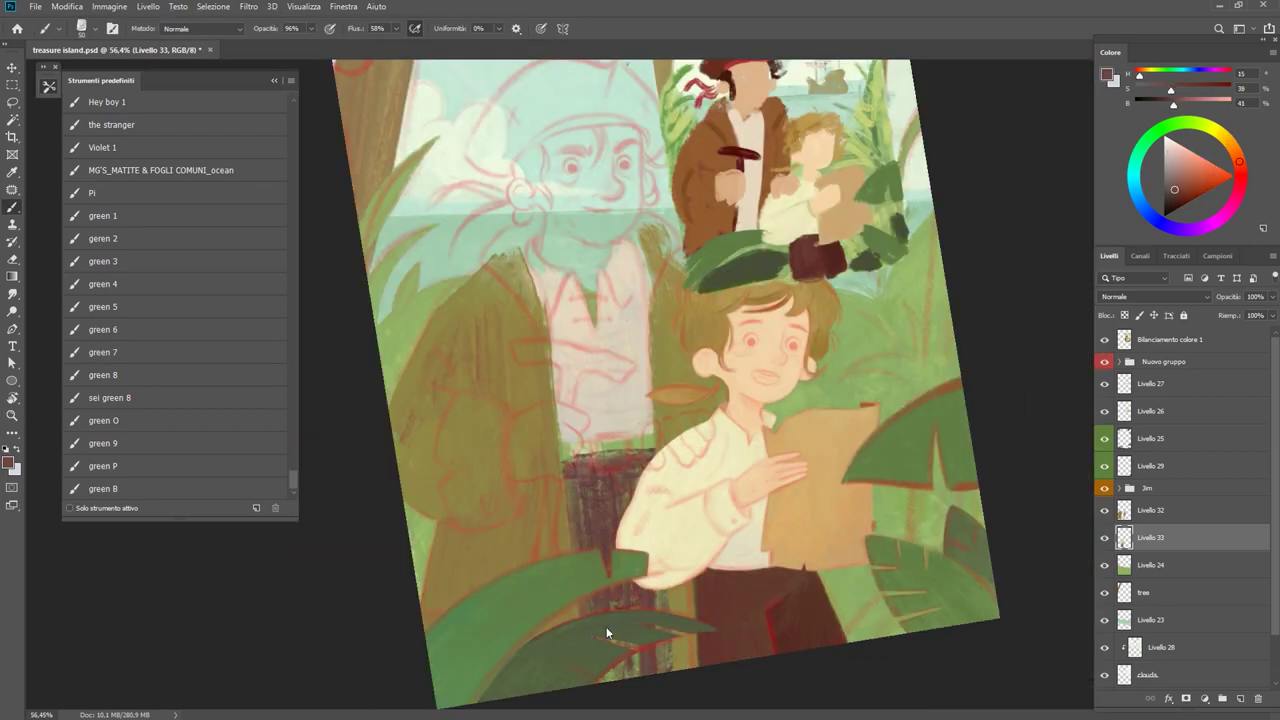
pyautogui.click(1103, 363)
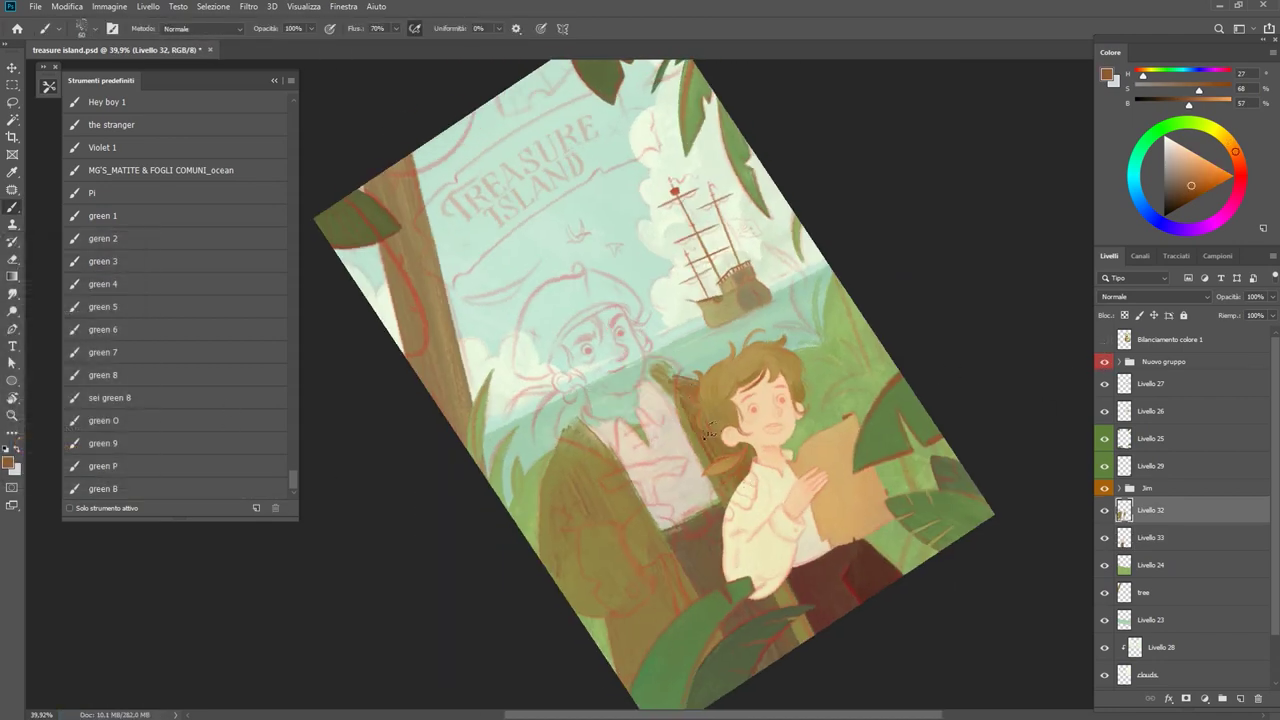
pyautogui.moveTo(575, 530)
pyautogui.mouseDown()
pyautogui.moveTo(610, 460)
pyautogui.moveTo(630, 530)
pyautogui.mouseUp()
pyautogui.scroll(3, 585, 545)
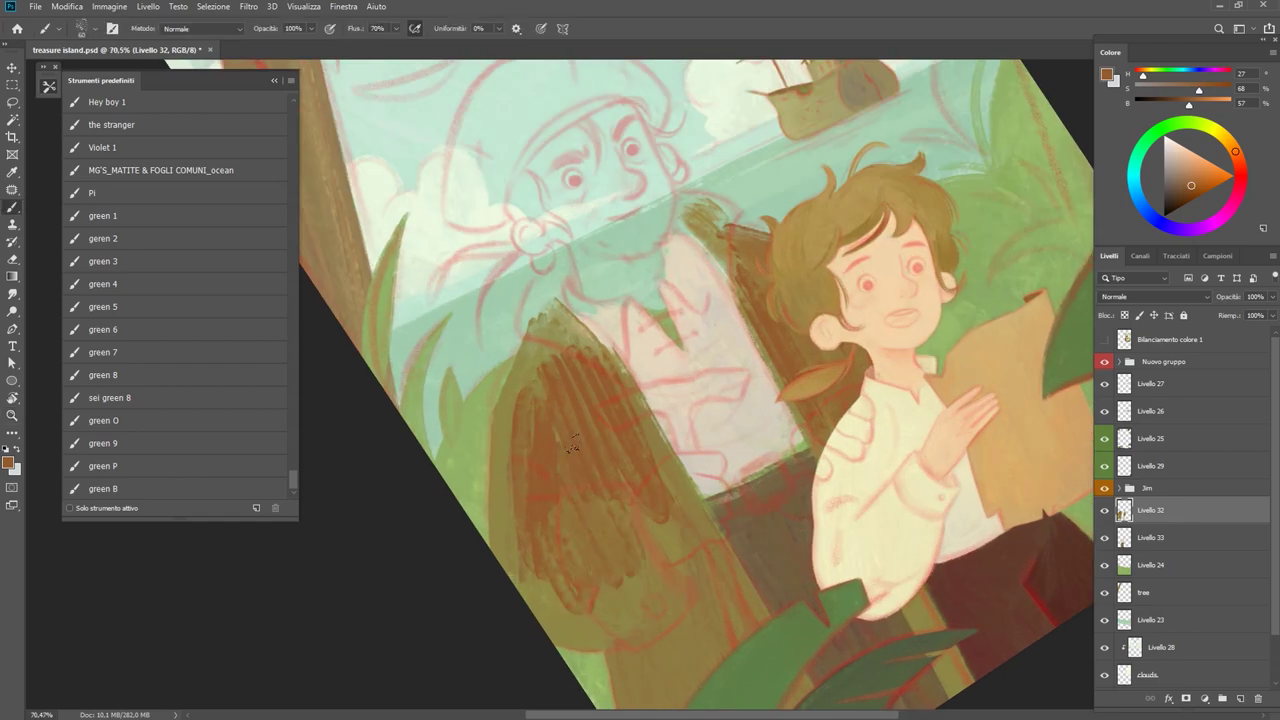
pyautogui.moveTo(520, 470); pyautogui.dragTo(535, 355)
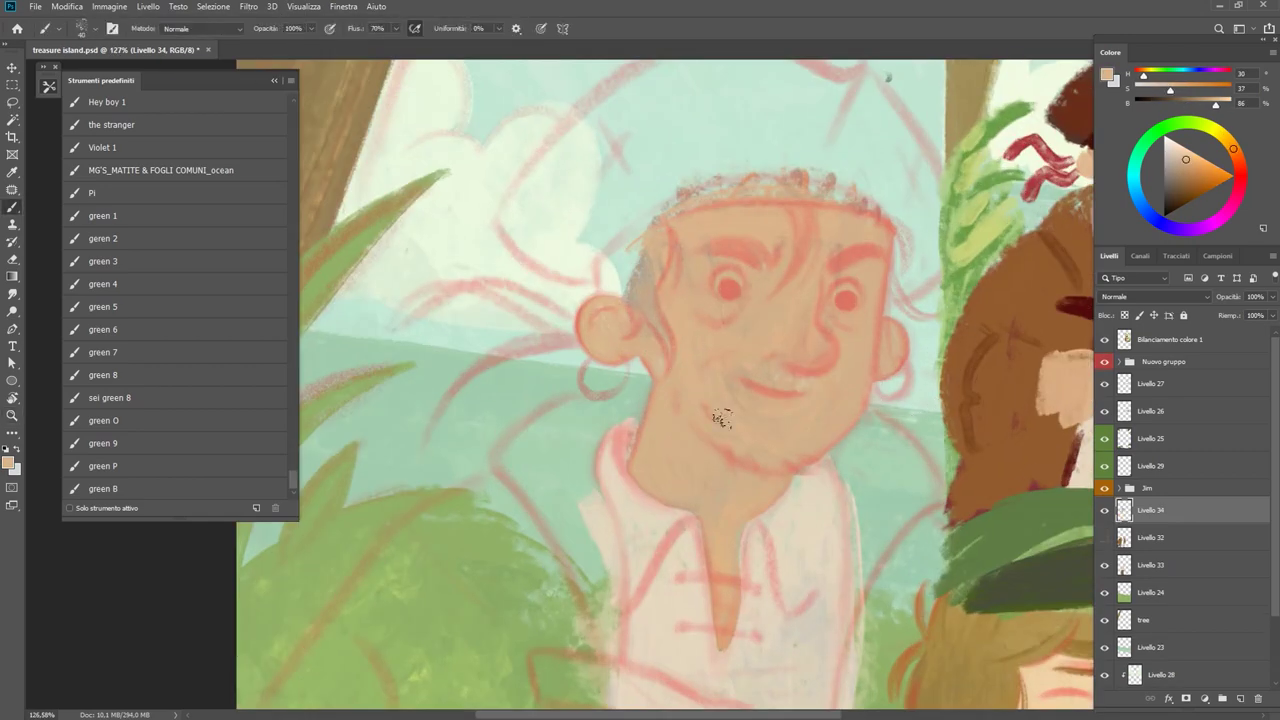
# Lighten Silver's cheek with skin tone and sample the peach colour from his face.
pyautogui.moveTo(721, 418); pyautogui.dragTo(740, 378)
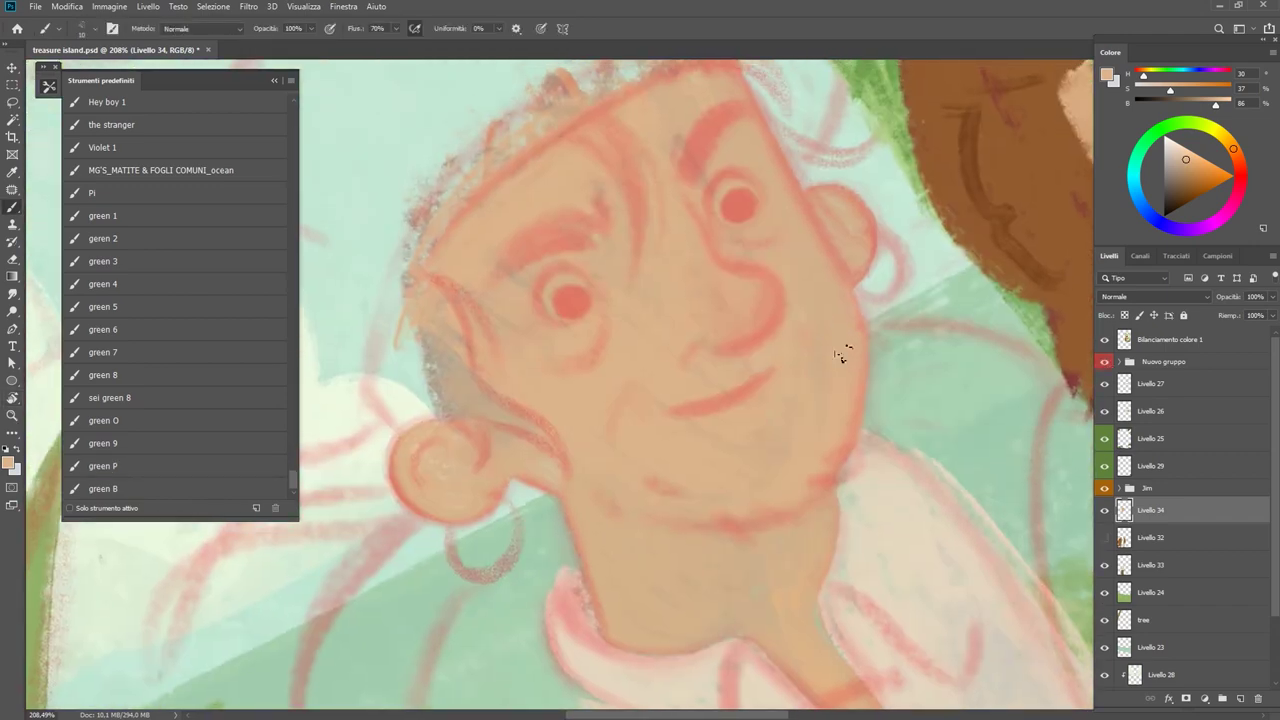
pyautogui.scroll(-2, 814, 323)
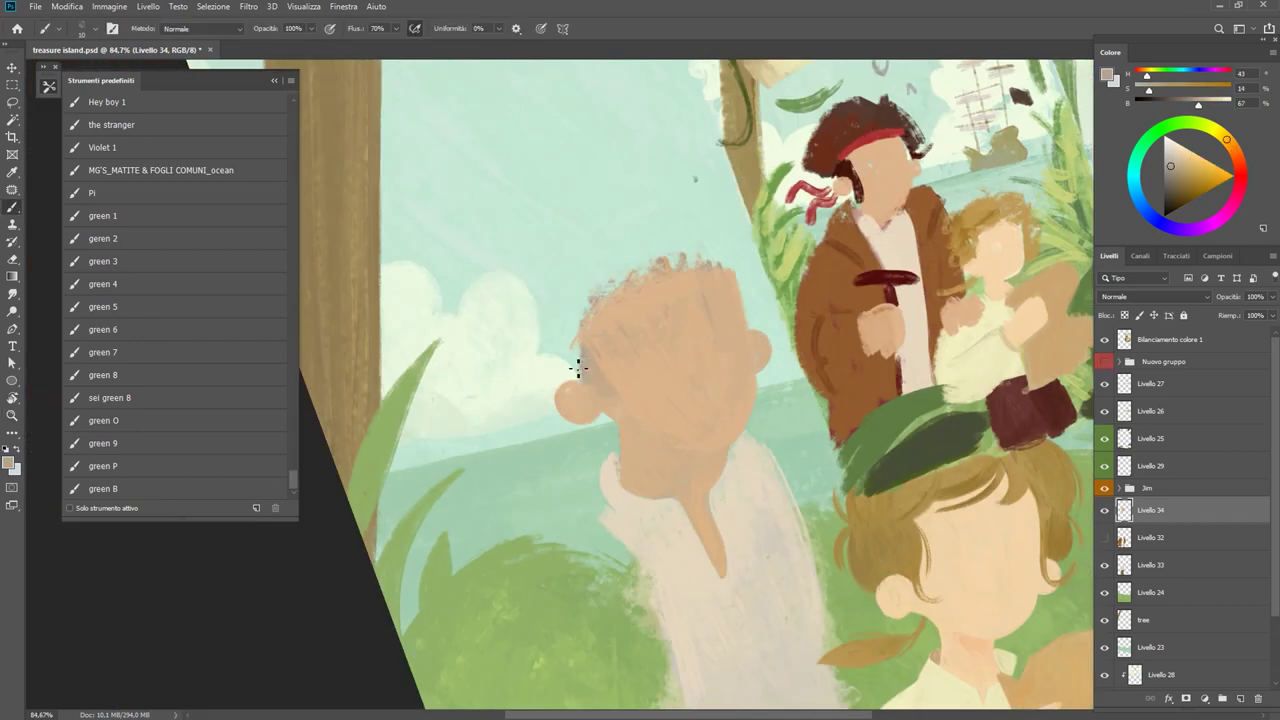
pyautogui.keyDown('alt'); pyautogui.click(598, 360); pyautogui.keyUp('alt')
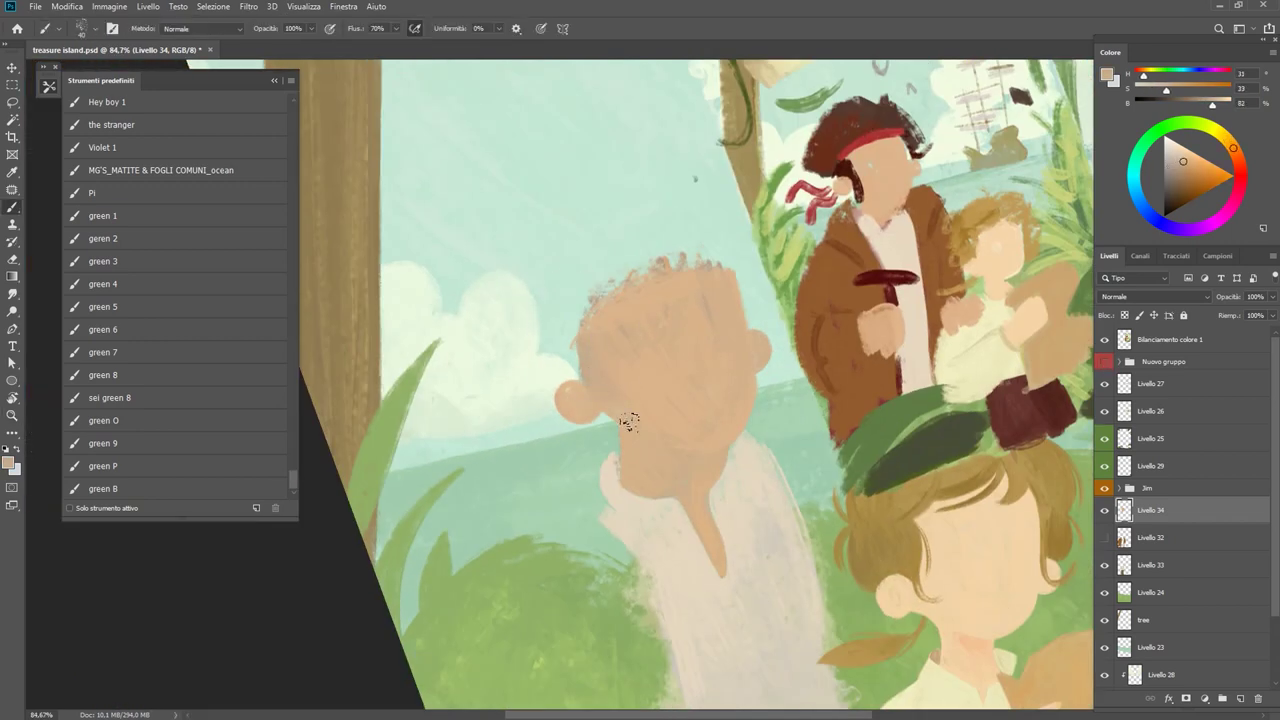
pyautogui.keyDown('alt'); pyautogui.click(881, 157); pyautogui.keyUp('alt')
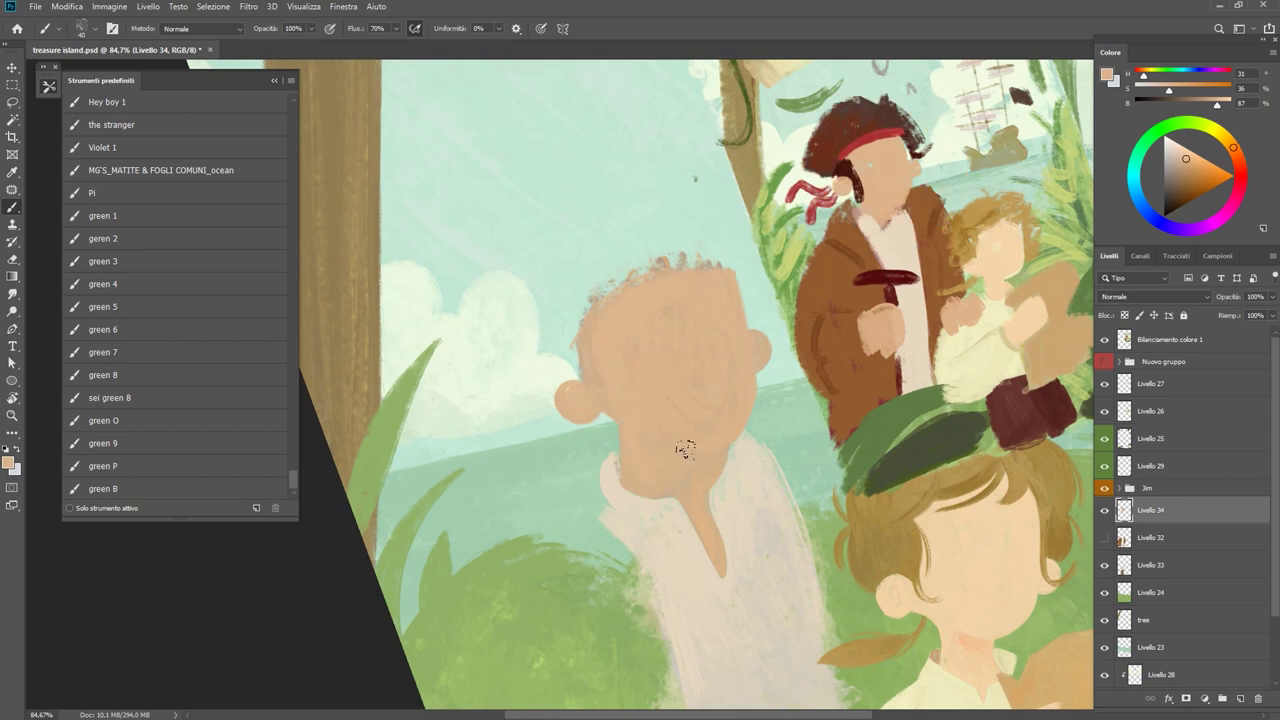
pyautogui.scroll(-3, 716, 432)
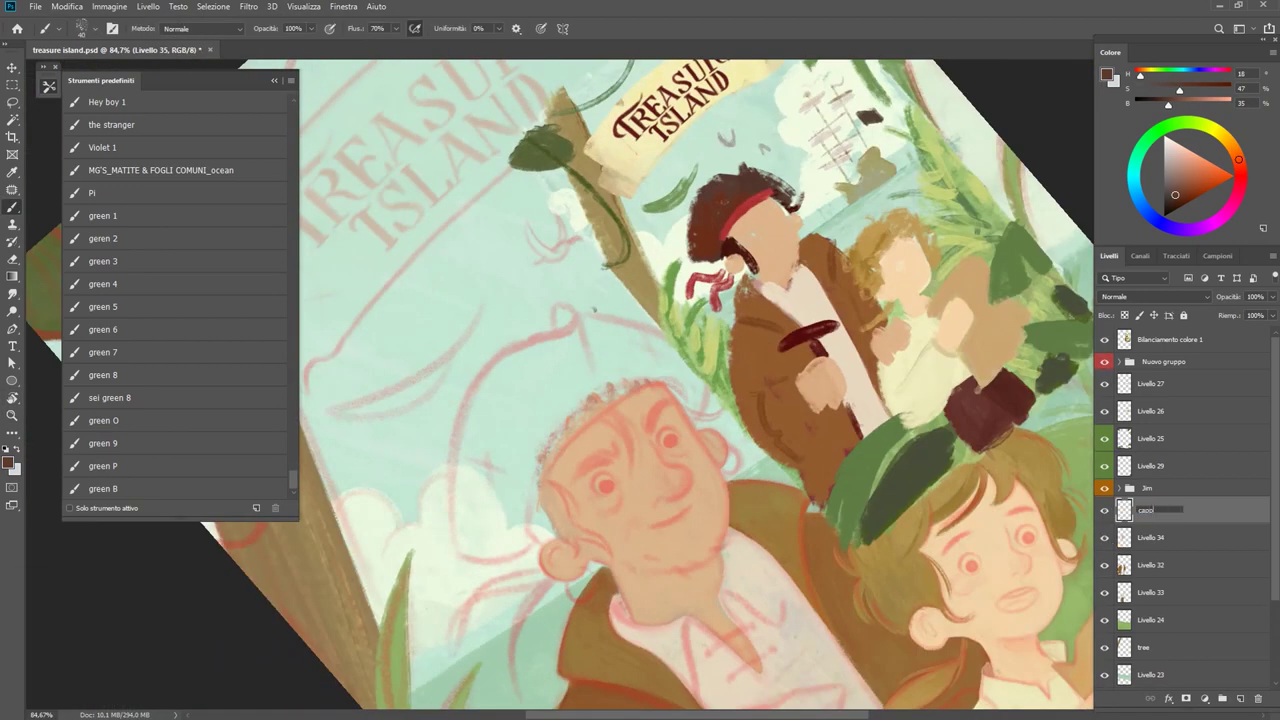
# Name the layer 'cappello' and paint dark brown hat strokes over Silver's head.
pyautogui.write('ello')
pyautogui.press('Return')
pyautogui.moveTo(480, 512)
pyautogui.mouseDown()
pyautogui.moveTo(555, 372)
pyautogui.moveTo(480, 450)
pyautogui.mouseUp()
pyautogui.click(184, 362)
pyautogui.moveTo(610, 360); pyautogui.dragTo(470, 525)
pyautogui.moveTo(495, 390); pyautogui.dragTo(470, 535)
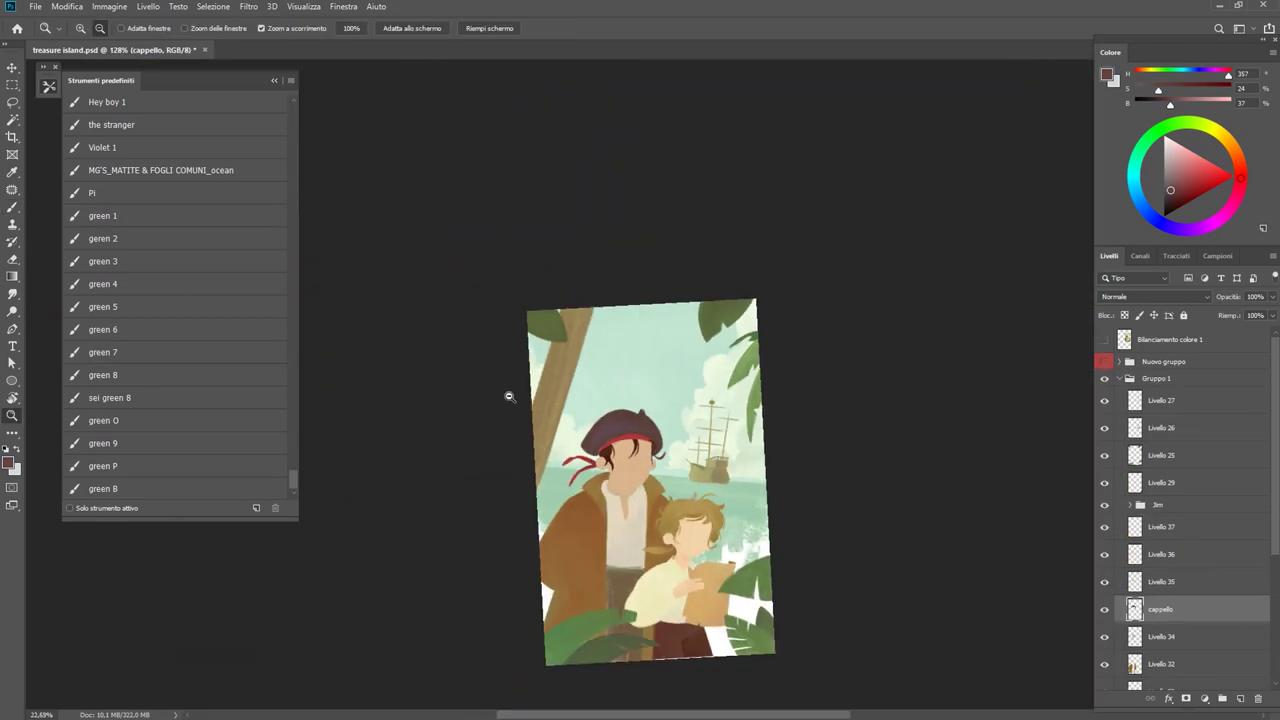
pyautogui.moveTo(1275, 420); pyautogui.dragTo(1275, 482)
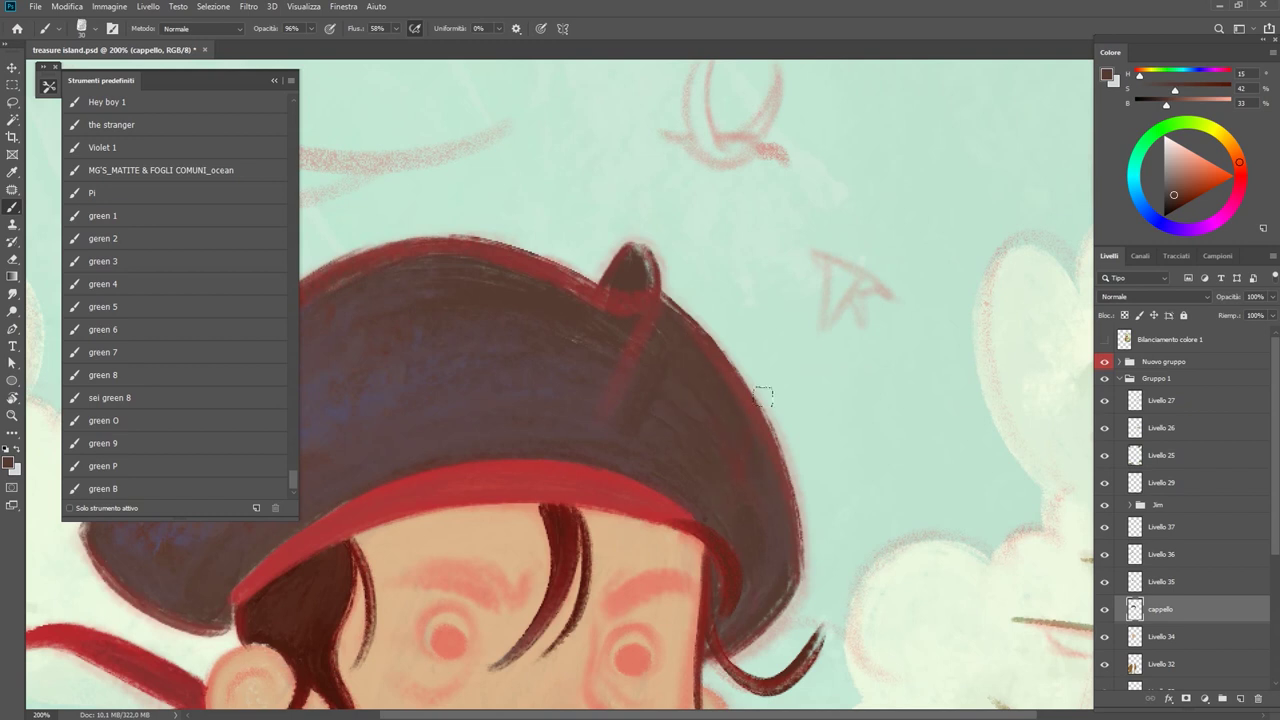
pyautogui.click(1179, 196)
# Hide the sketch to judge the hat, sample its edge brown, and rotate the view.
pyautogui.keyDown('ctrl'); pyautogui.click(651, 337); pyautogui.keyUp('ctrl')
pyautogui.click(1157, 609)
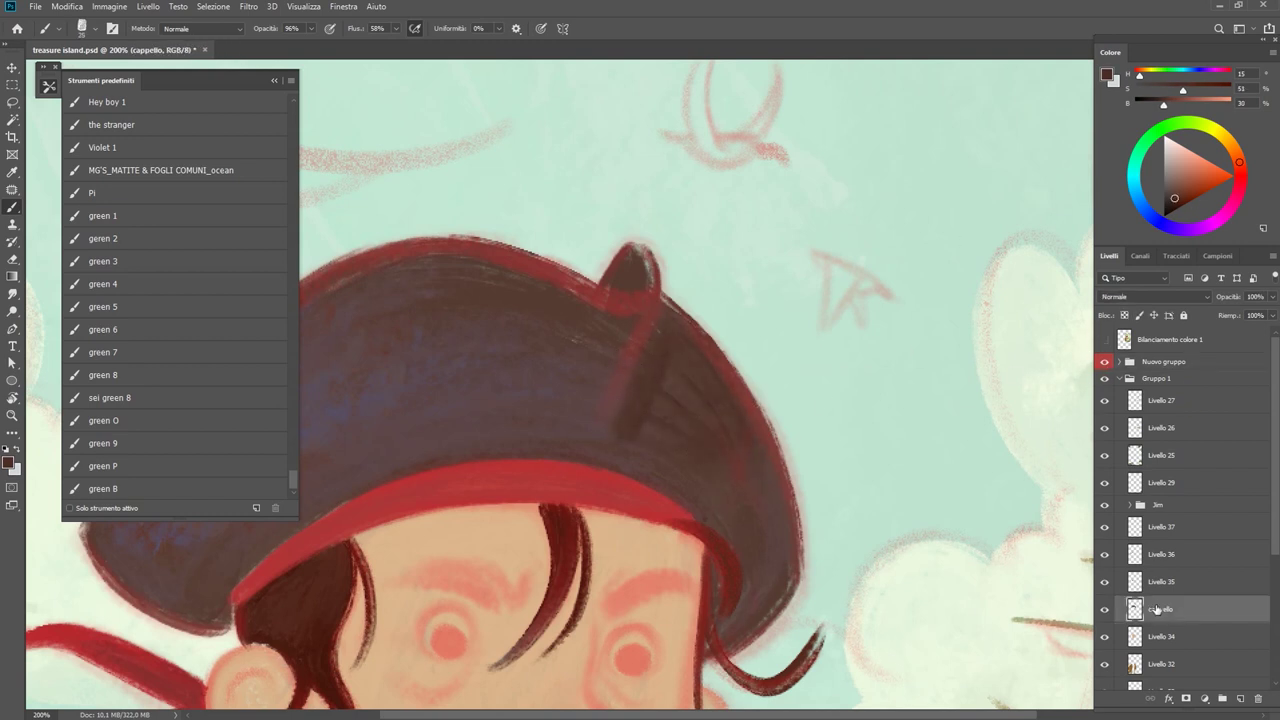
pyautogui.click(1104, 360)
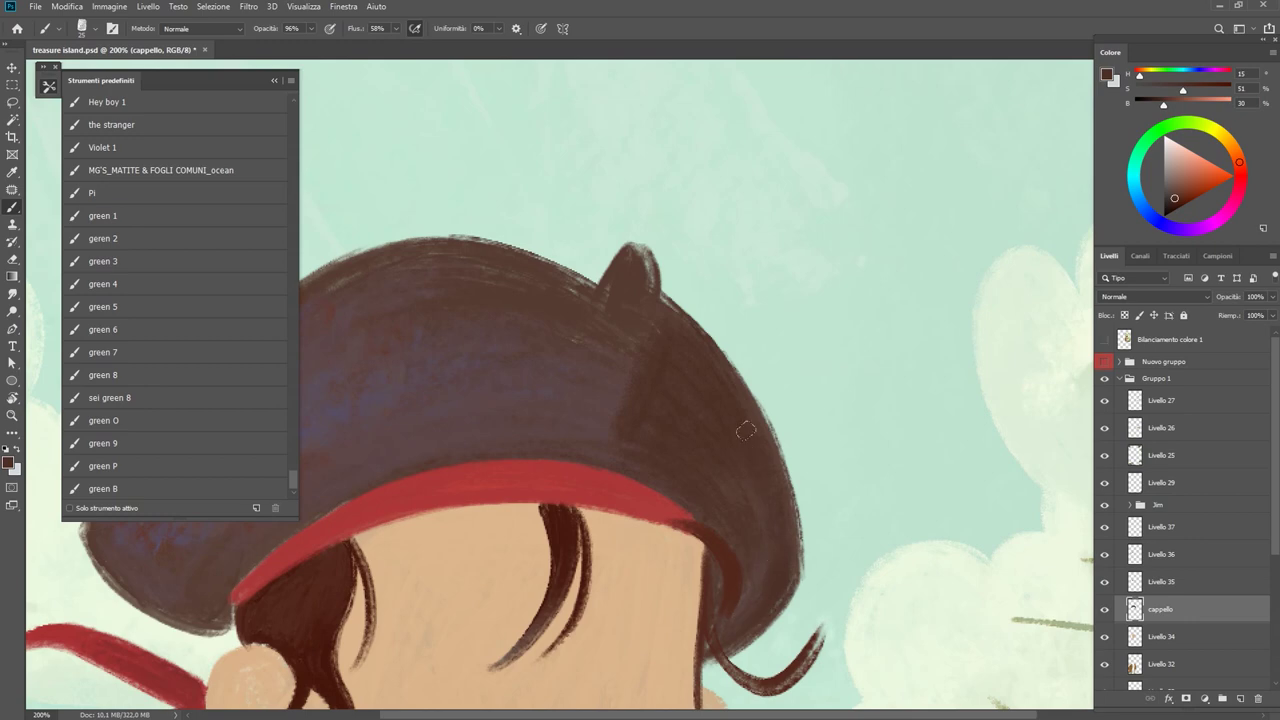
pyautogui.keyDown('alt'); pyautogui.click(719, 629); pyautogui.keyUp('alt')
pyautogui.moveTo(664, 324); pyautogui.dragTo(560, 330)
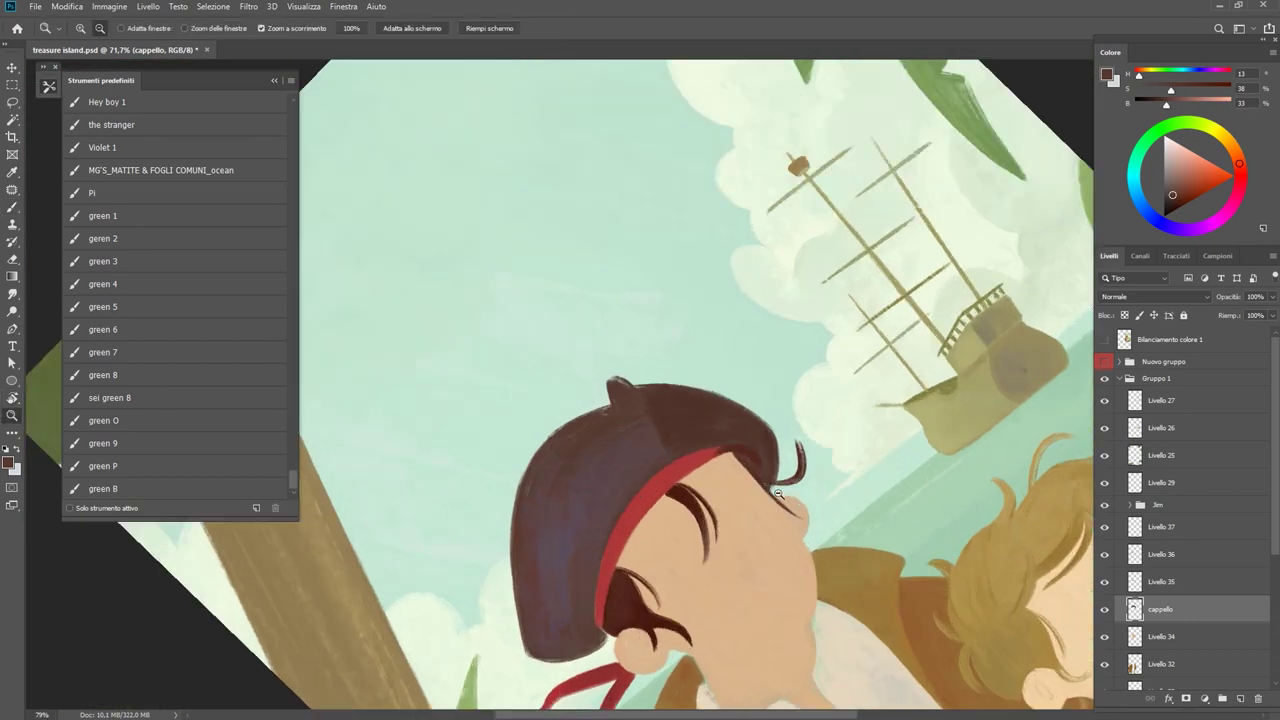
pyautogui.moveTo(640, 420); pyautogui.dragTo(781, 487)
pyautogui.press('b')
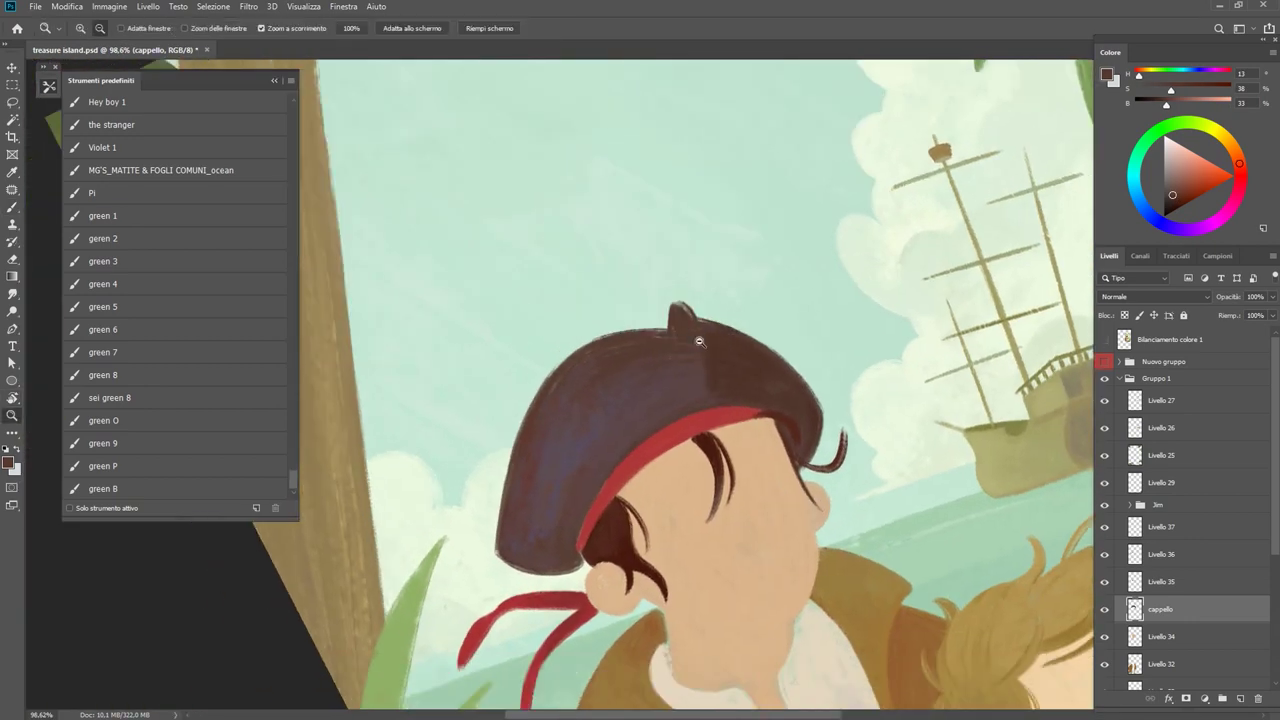
pyautogui.scroll(3, 691, 322)
pyautogui.click(284, 467)
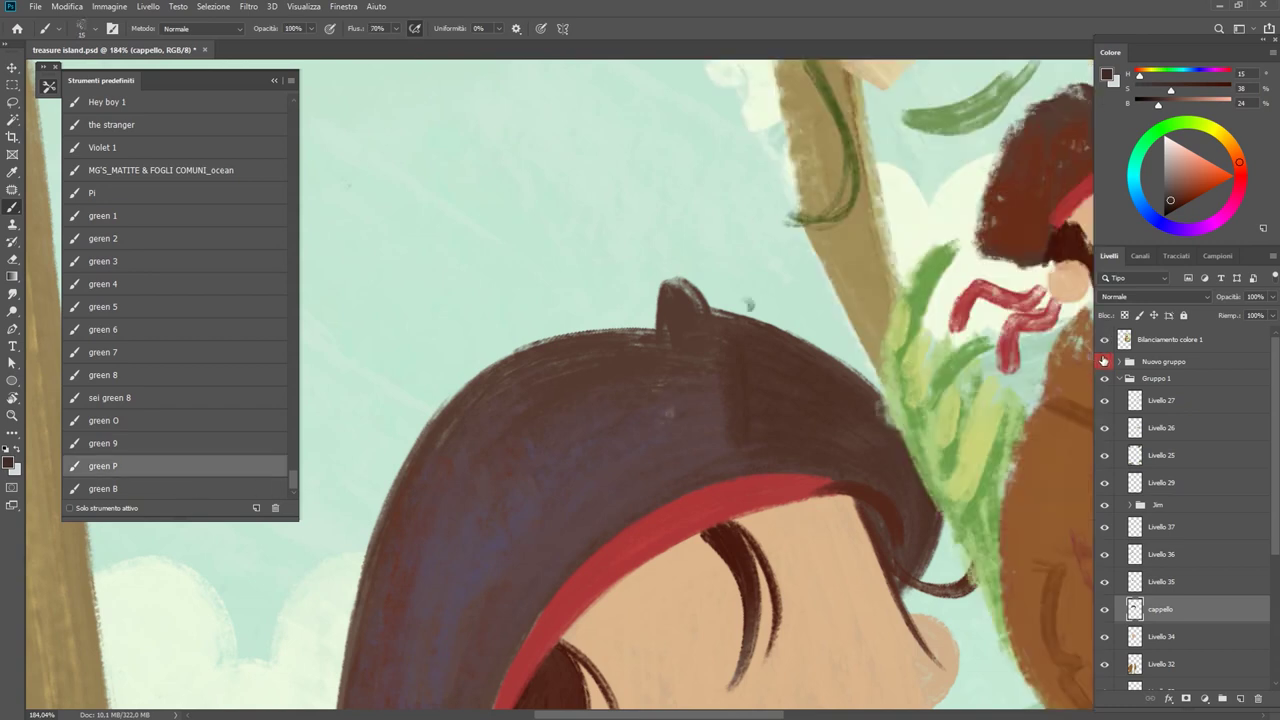
# Repaint the hat's peak in dark brown, checking its shape against the sketch lines.
pyautogui.click(1104, 360)
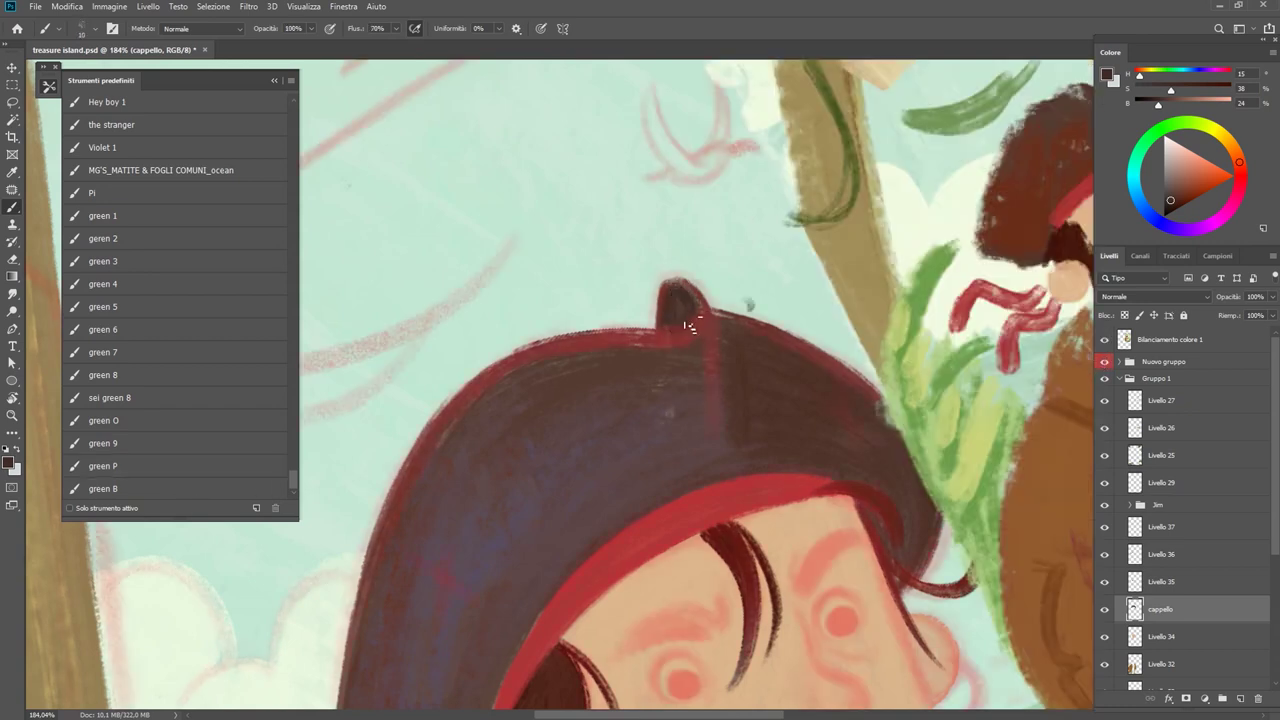
pyautogui.click(1104, 361)
pyautogui.moveTo(663, 322)
pyautogui.mouseDown()
pyautogui.moveTo(664, 286)
pyautogui.moveTo(694, 302)
pyautogui.moveTo(686, 320)
pyautogui.moveTo(686, 302)
pyautogui.mouseUp()
pyautogui.keyDown('alt'); pyautogui.click(686, 320); pyautogui.keyUp('alt')
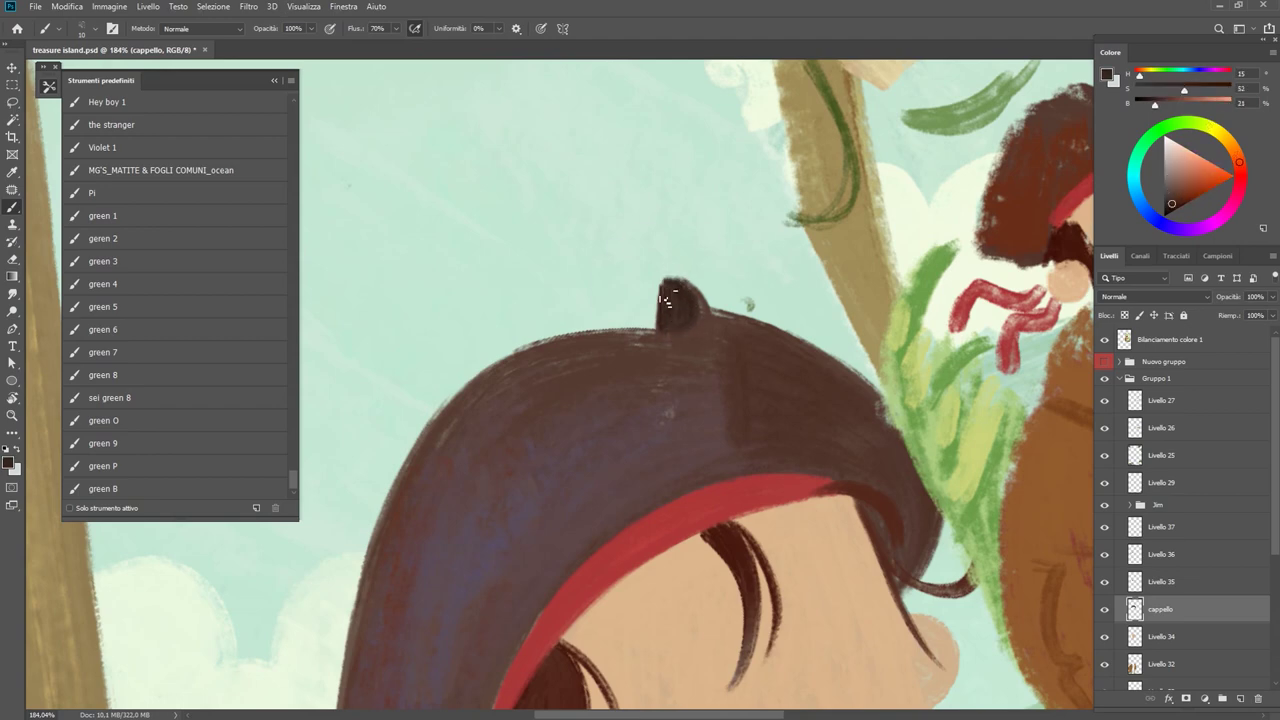
pyautogui.scroll(-5, 690, 322)
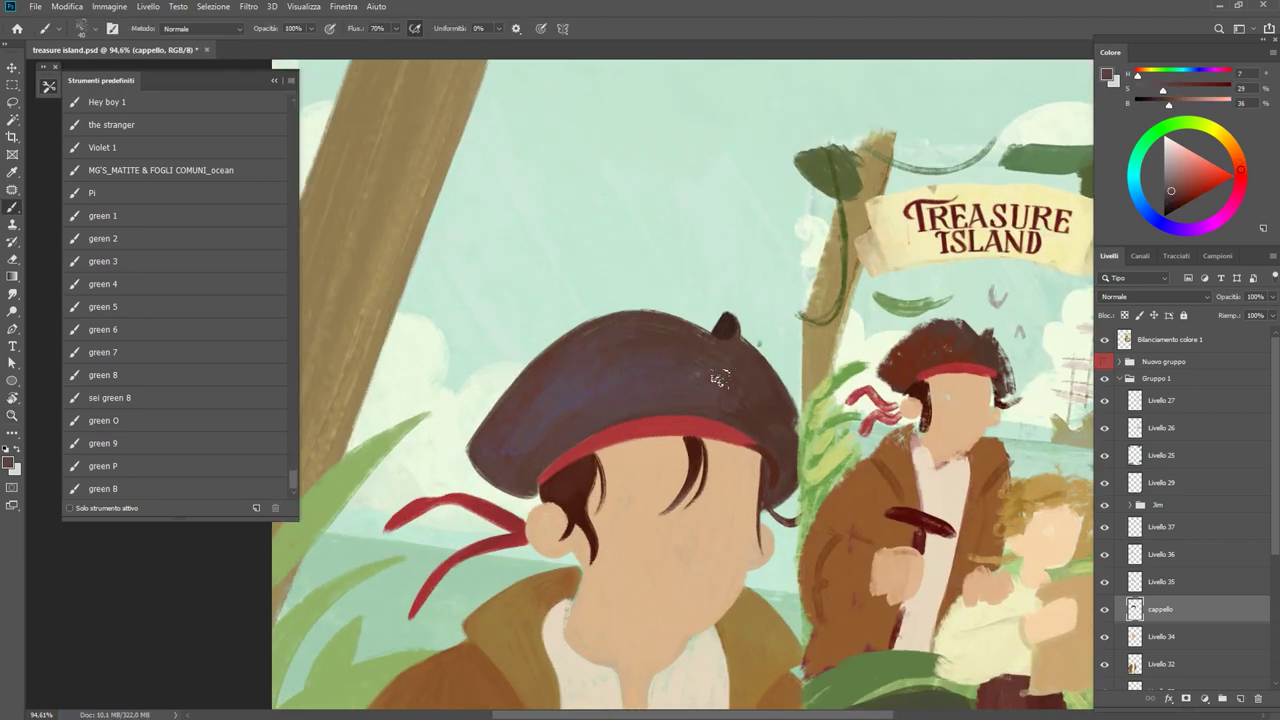
pyautogui.keyDown('alt'); pyautogui.click(756, 402); pyautogui.keyUp('alt')
# Compare the hat with the reference picture and sample its browns near the edge.
pyautogui.click(1105, 342)
pyautogui.keyDown('alt'); pyautogui.click(565, 385); pyautogui.keyUp('alt')
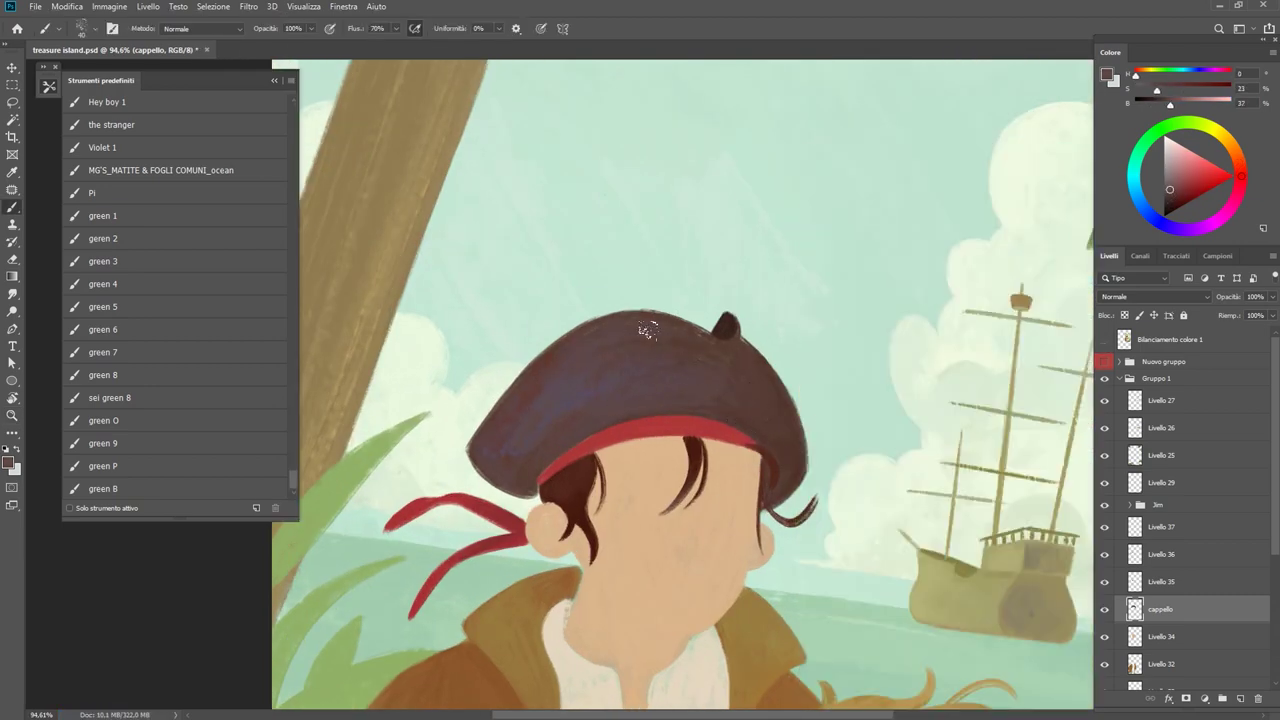
pyautogui.keyDown('alt'); pyautogui.click(686, 336); pyautogui.keyUp('alt')
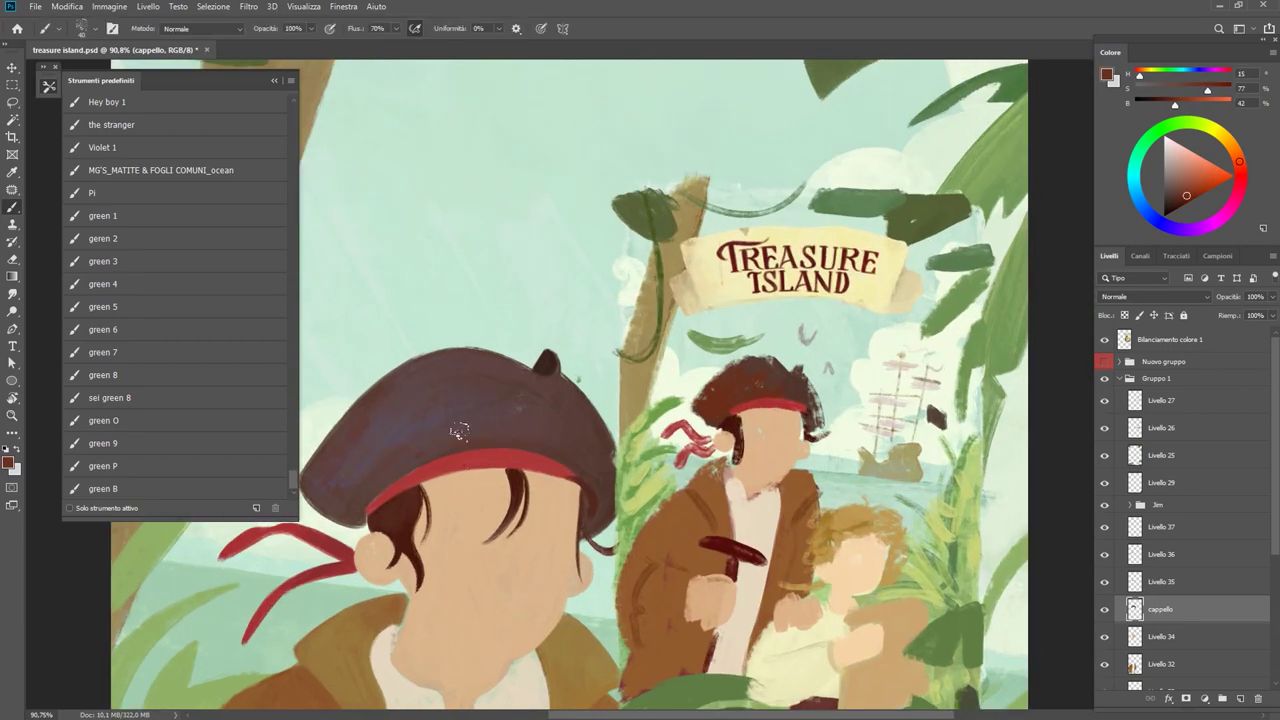
pyautogui.click(1105, 342)
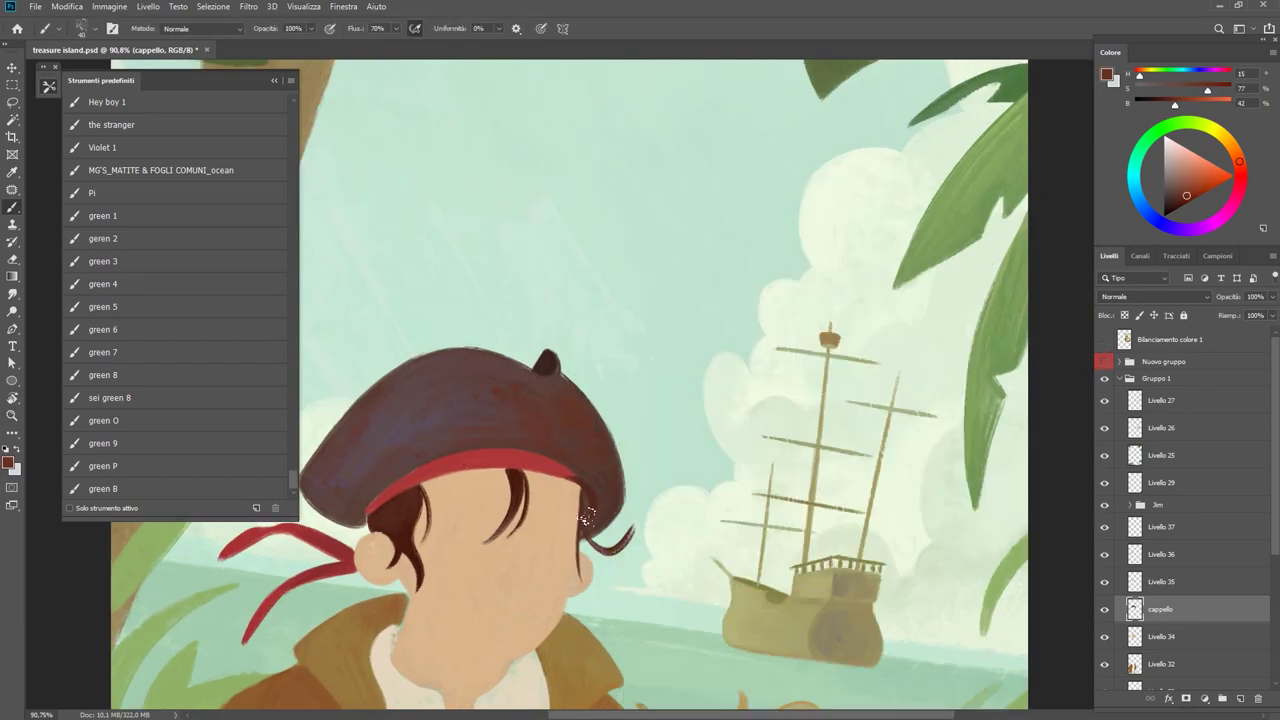
pyautogui.scroll(2, 613, 502)
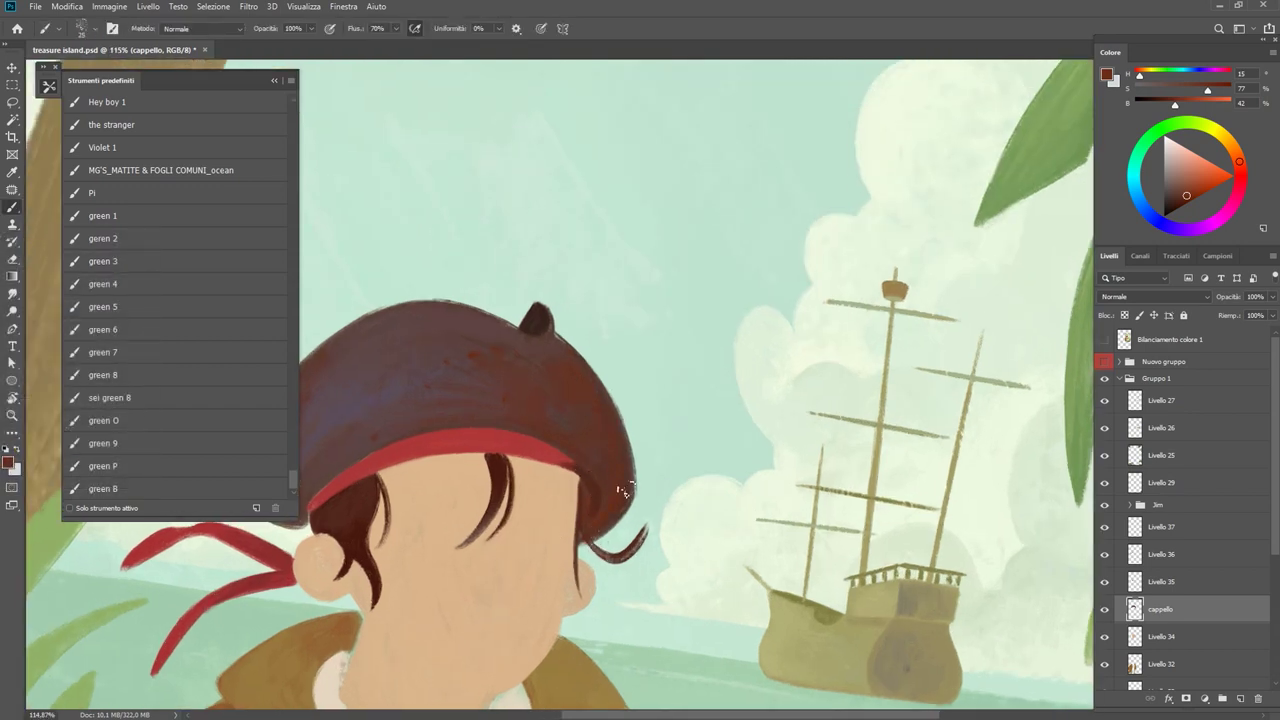
pyautogui.keyDown('alt'); pyautogui.click(620, 488); pyautogui.keyUp('alt')
pyautogui.click(1105, 361)
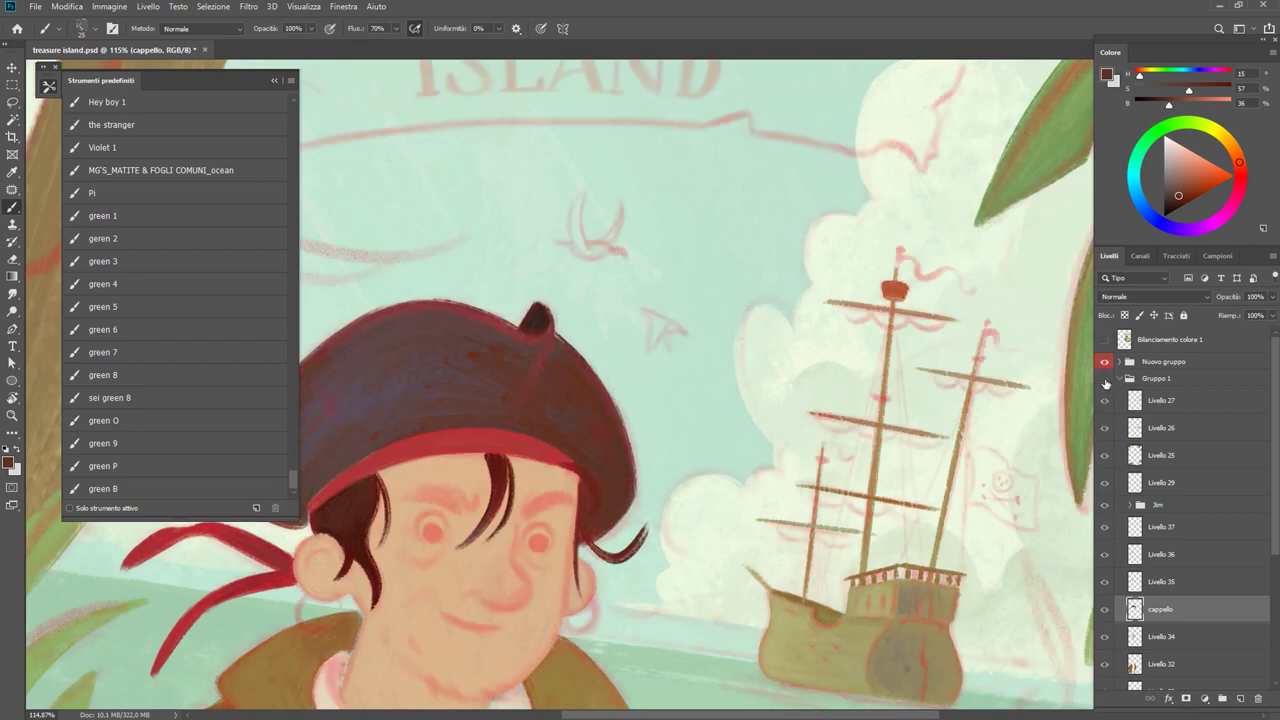
pyautogui.scroll(3, 757, 420)
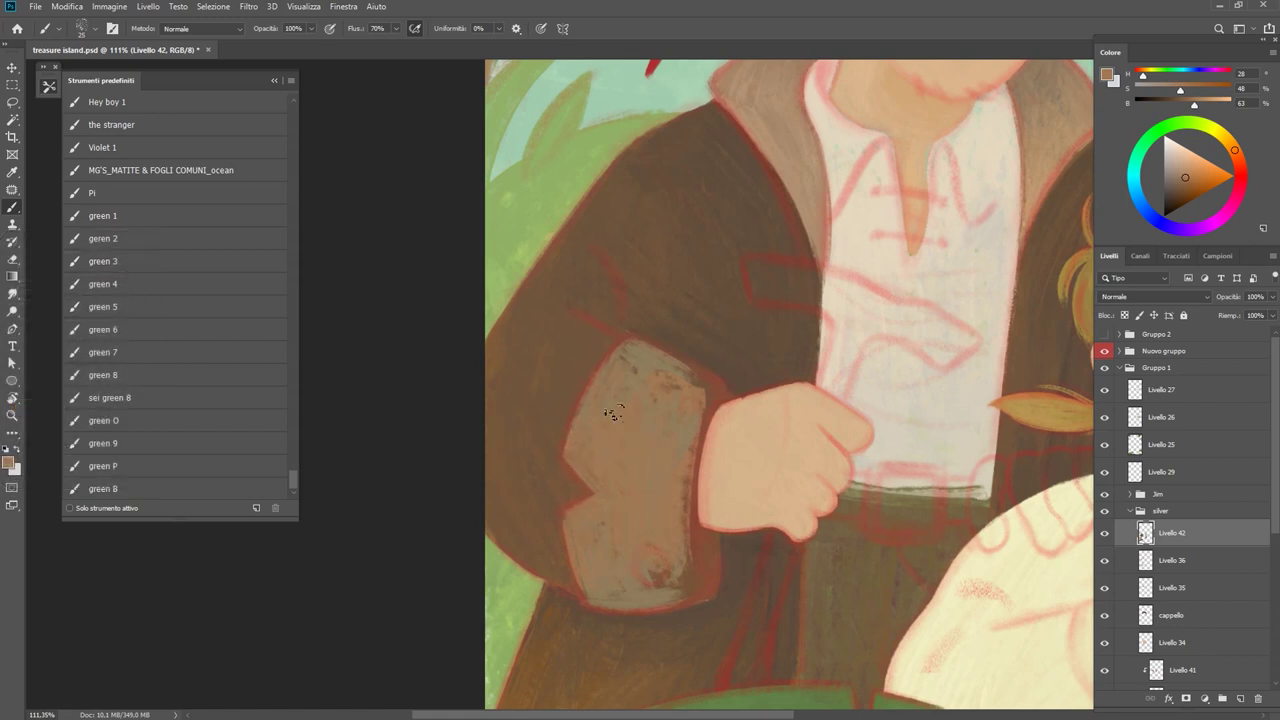
# Zoom and tilt the view onto the cuff, and paint light brown along its left edge.
pyautogui.click(1105, 351)
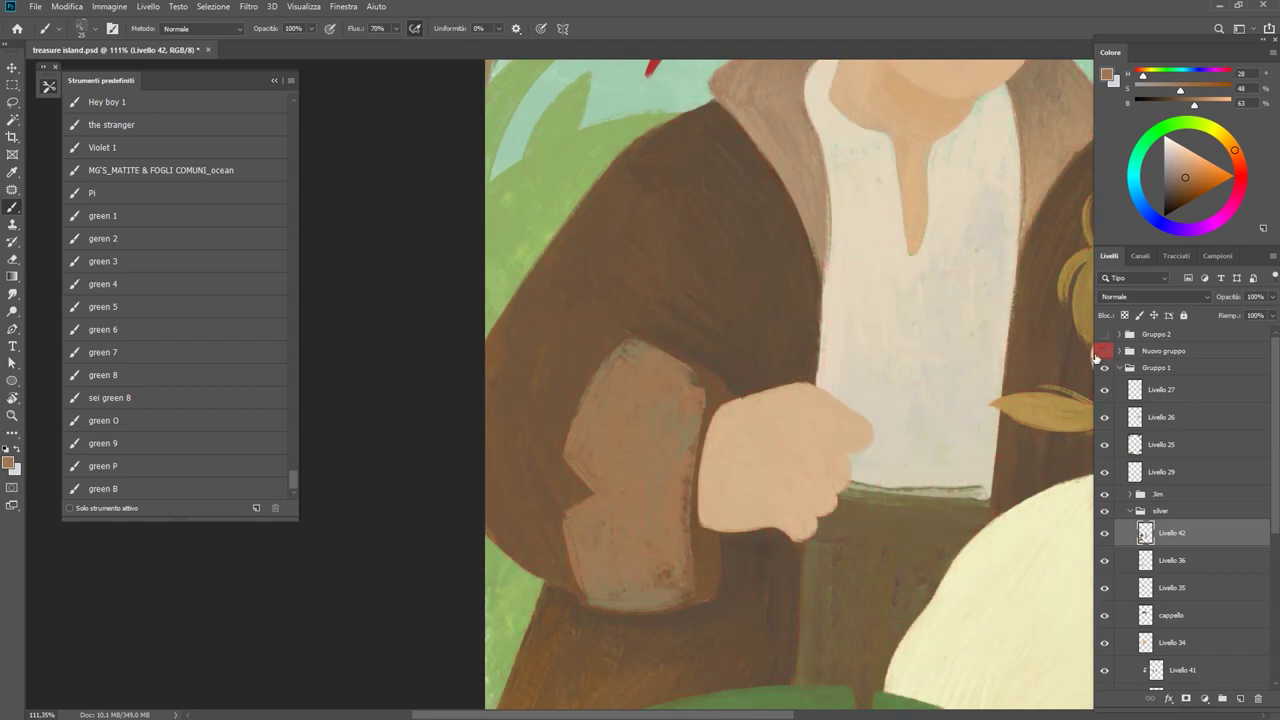
pyautogui.hotkey('ctrl', '0')
pyautogui.press('z')
pyautogui.moveTo(640, 394)
pyautogui.mouseDown()
pyautogui.moveTo(680, 394)
pyautogui.moveTo(640, 263)
pyautogui.mouseUp()
pyautogui.press('r')
pyautogui.press('b')
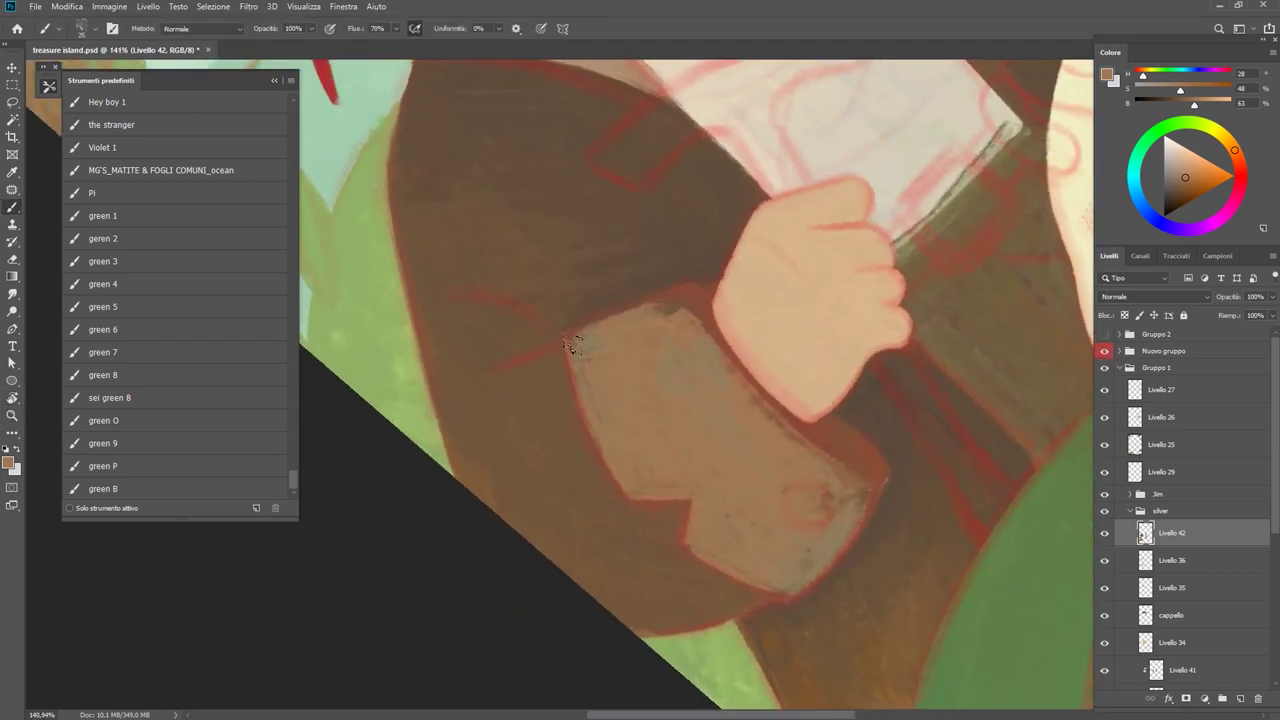
pyautogui.press('r')
pyautogui.moveTo(576, 383); pyautogui.dragTo(408, 497)
pyautogui.press('b')
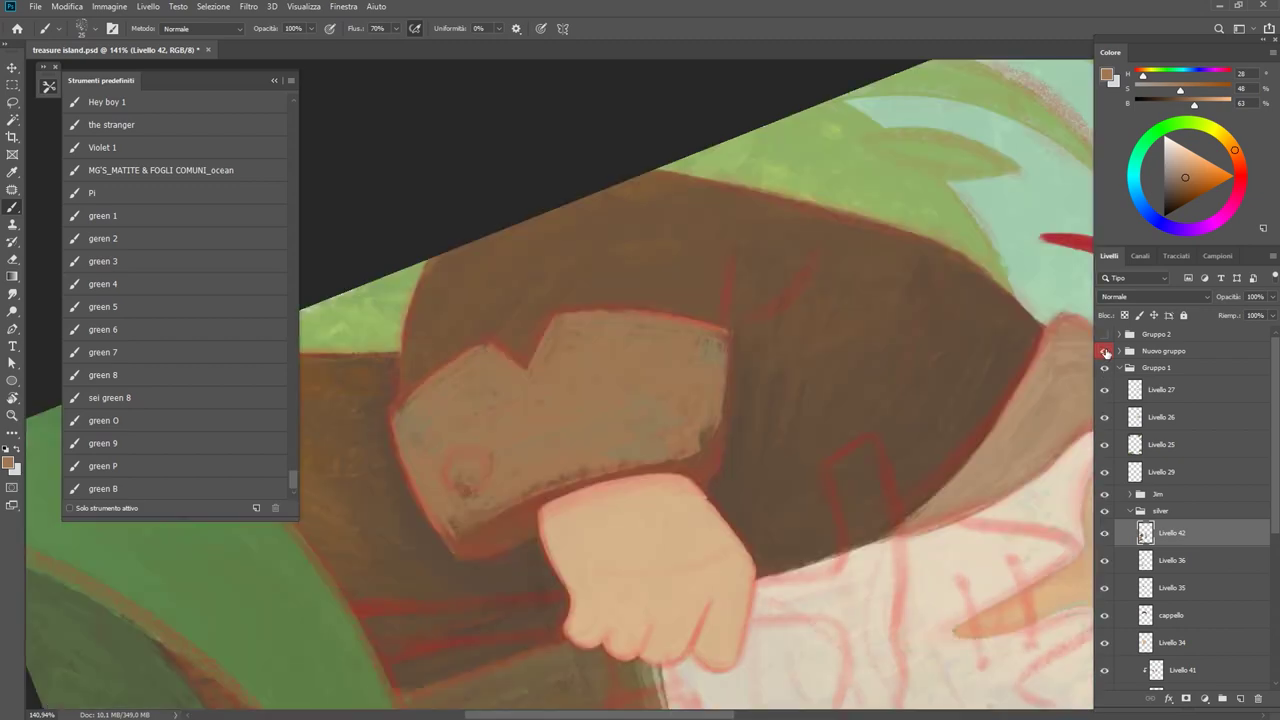
pyautogui.click(1104, 351)
pyautogui.press('z')
pyautogui.moveTo(403, 549); pyautogui.dragTo(470, 513)
pyautogui.press('b')
pyautogui.moveTo(463, 558); pyautogui.dragTo(500, 430)
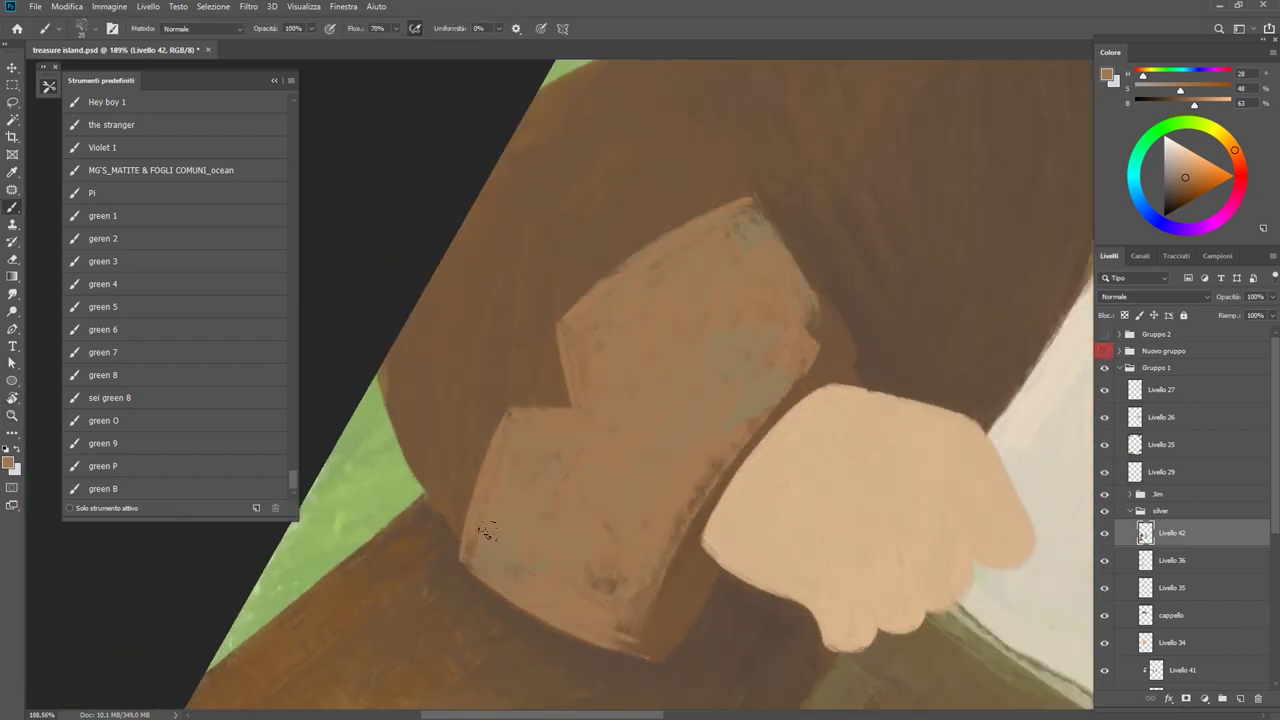
# Reset the view on Silver's arm and add a lighter brown stroke along the cuff's edge.
pyautogui.hotkey('ctrl', '0')
pyautogui.press('z')
pyautogui.press('b')
pyautogui.moveTo(660, 350)
pyautogui.mouseDown()
pyautogui.moveTo(691, 350)
pyautogui.moveTo(760, 390)
pyautogui.moveTo(704, 366)
pyautogui.mouseUp()
pyautogui.click(1104, 351)
pyautogui.press('z')
pyautogui.press('b')
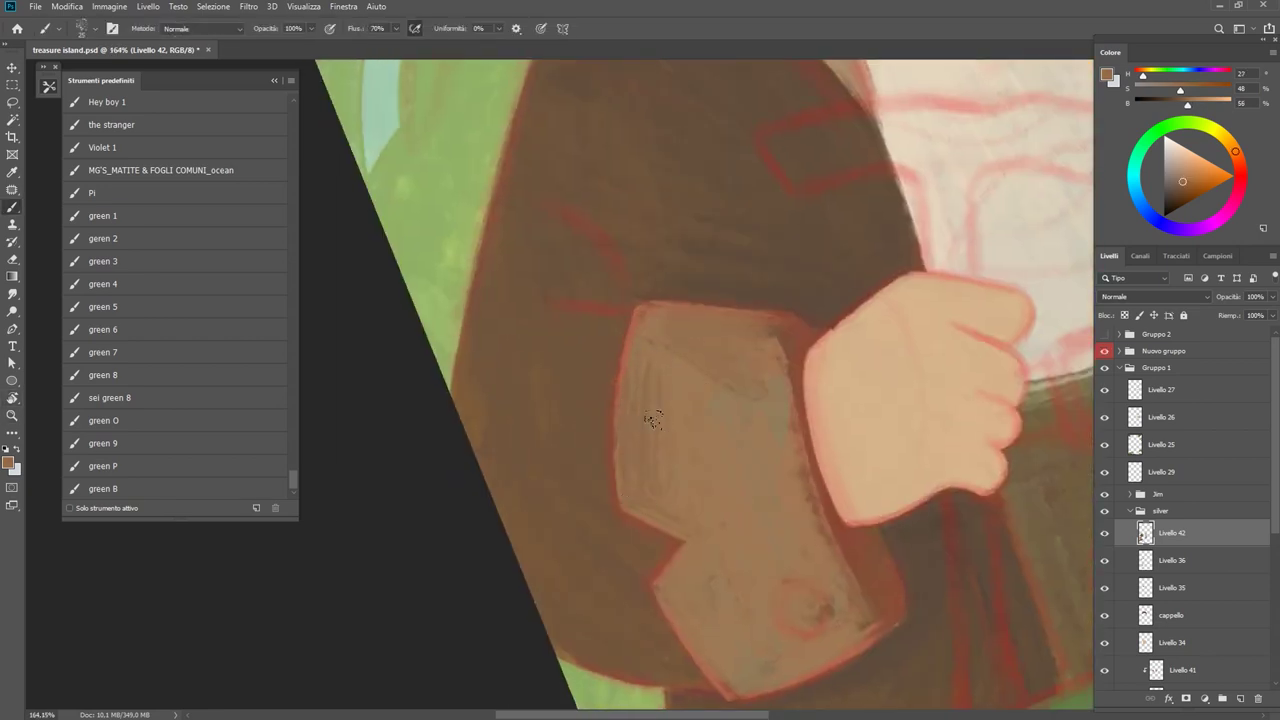
pyautogui.keyDown('alt'); pyautogui.click(652, 360); pyautogui.keyUp('alt')
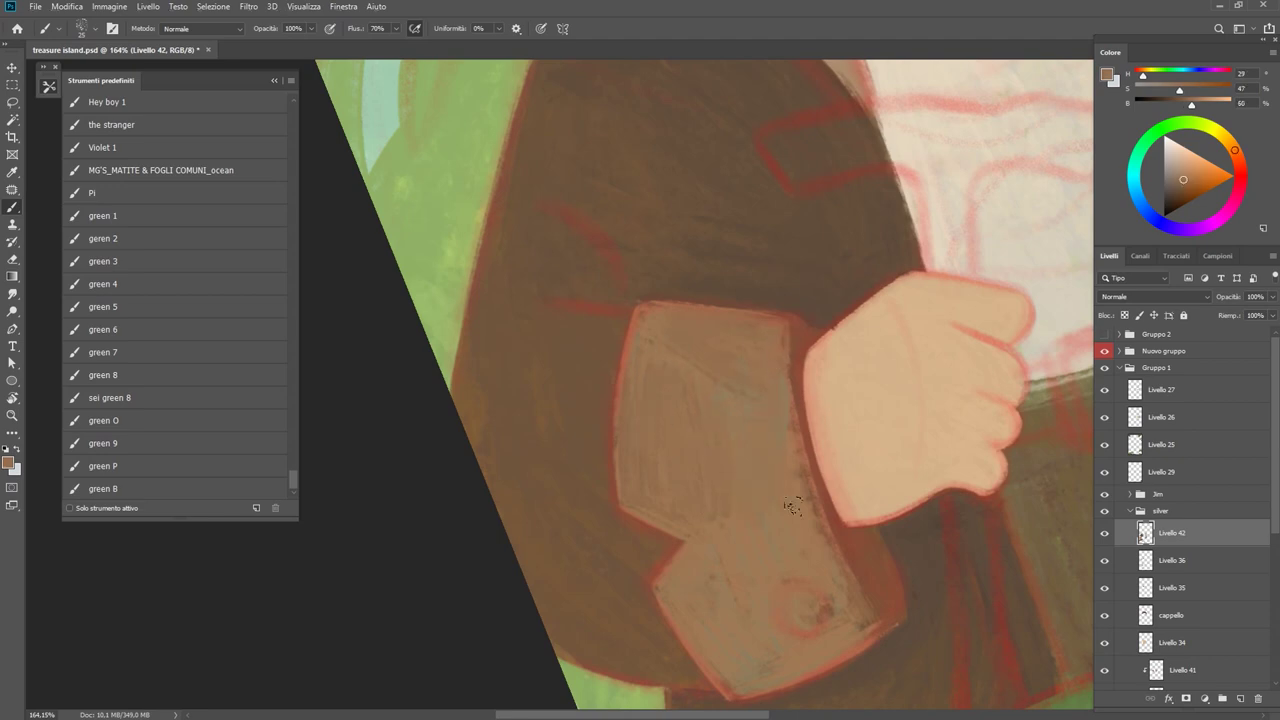
pyautogui.moveTo(804, 424); pyautogui.dragTo(811, 504)
# Tilt the canvas to reach the cuff, then zoom out to see the whole sleeve.
pyautogui.press('r')
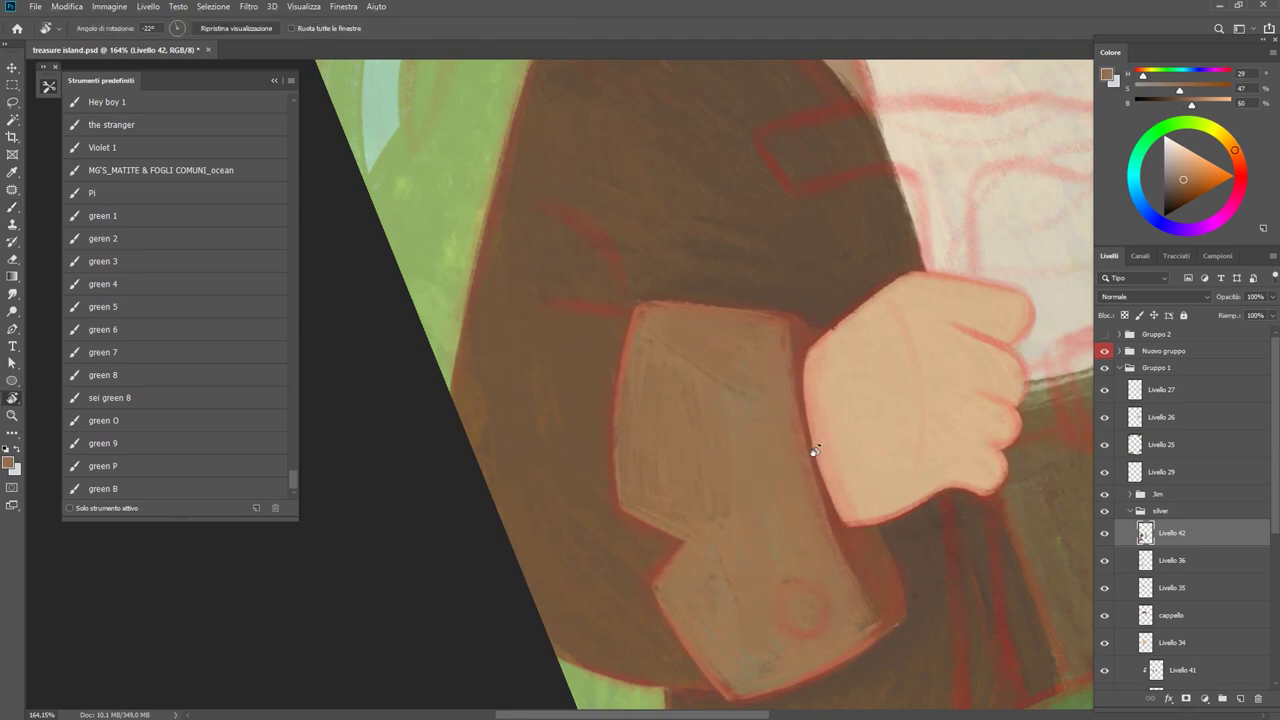
pyautogui.moveTo(814, 449); pyautogui.dragTo(750, 525)
pyautogui.press('r')
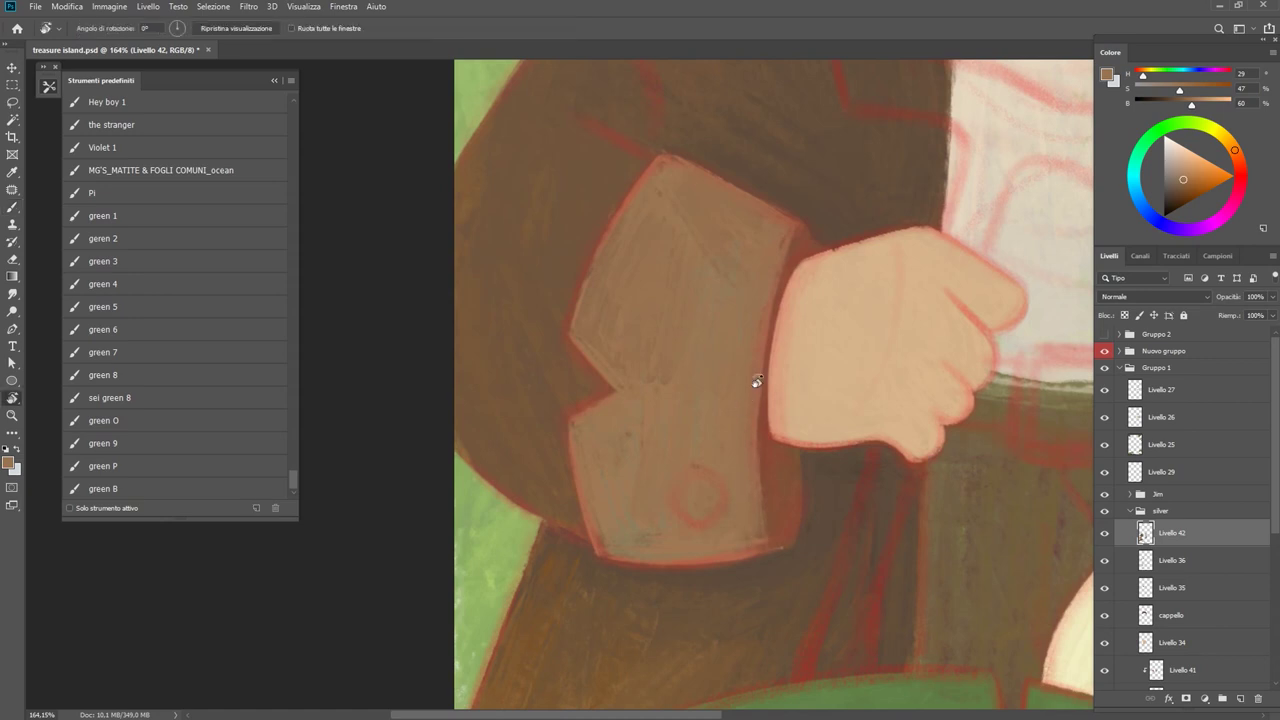
pyautogui.moveTo(754, 380)
pyautogui.mouseDown()
pyautogui.moveTo(507, 535)
pyautogui.moveTo(624, 478)
pyautogui.mouseUp()
pyautogui.press('r')
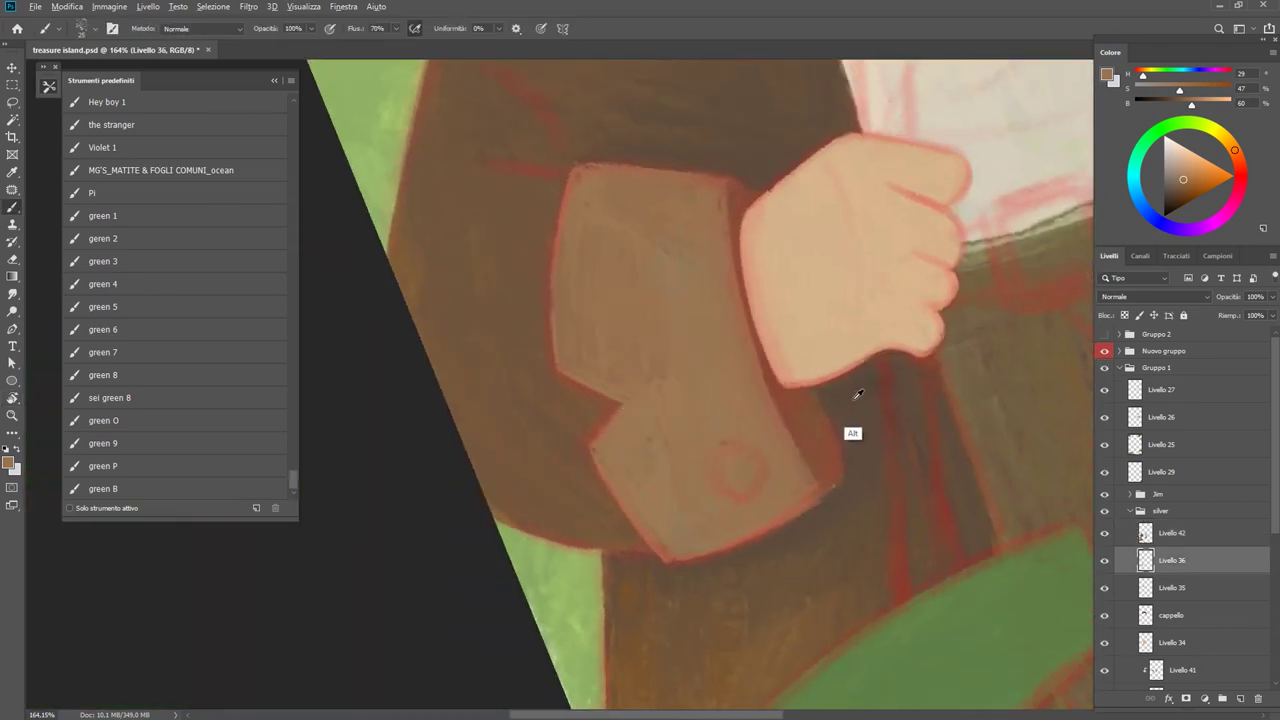
pyautogui.moveTo(760, 450); pyautogui.dragTo(857, 386)
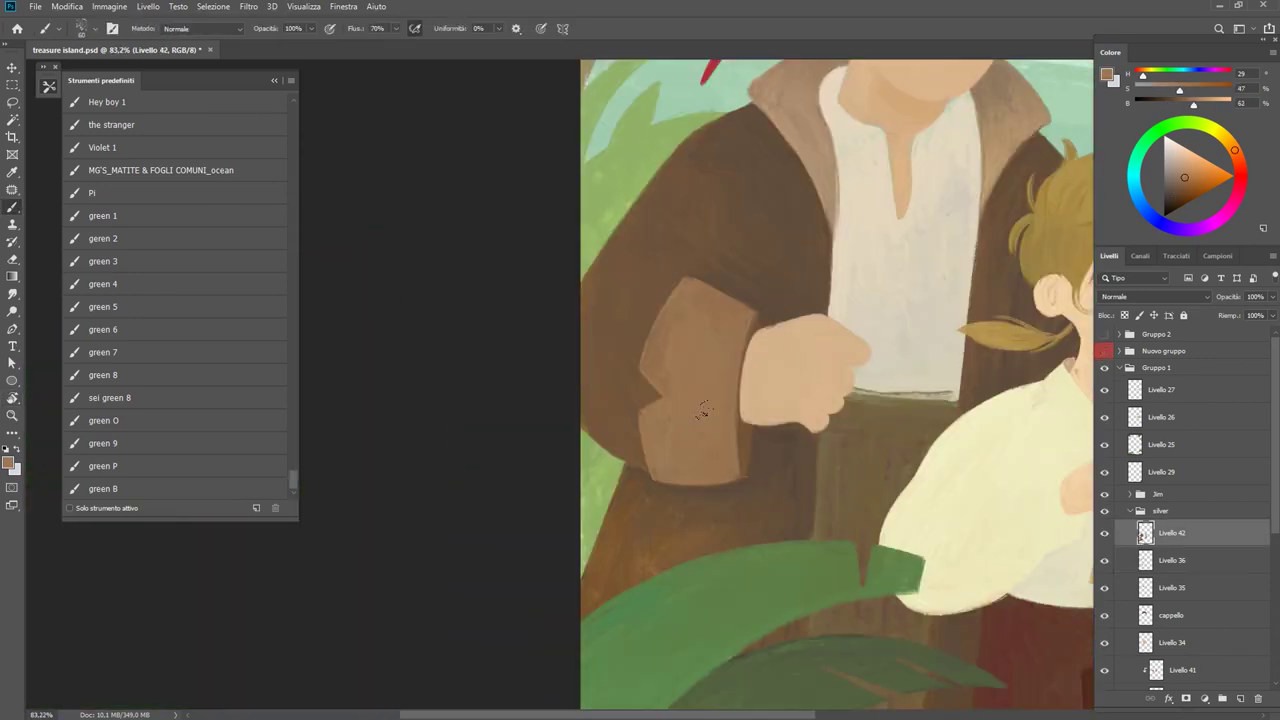
pyautogui.keyDown('alt'); pyautogui.scroll(-3, 706, 333); pyautogui.keyUp('alt')
# Choose a muted tan for the cuff in the colour wheel.
pyautogui.keyDown('alt'); pyautogui.click(648, 366); pyautogui.keyUp('alt')
pyautogui.keyDown('alt'); pyautogui.click(698, 378); pyautogui.keyUp('alt')
pyautogui.keyDown('alt'); pyautogui.click(665, 464); pyautogui.keyUp('alt')
pyautogui.press('space')
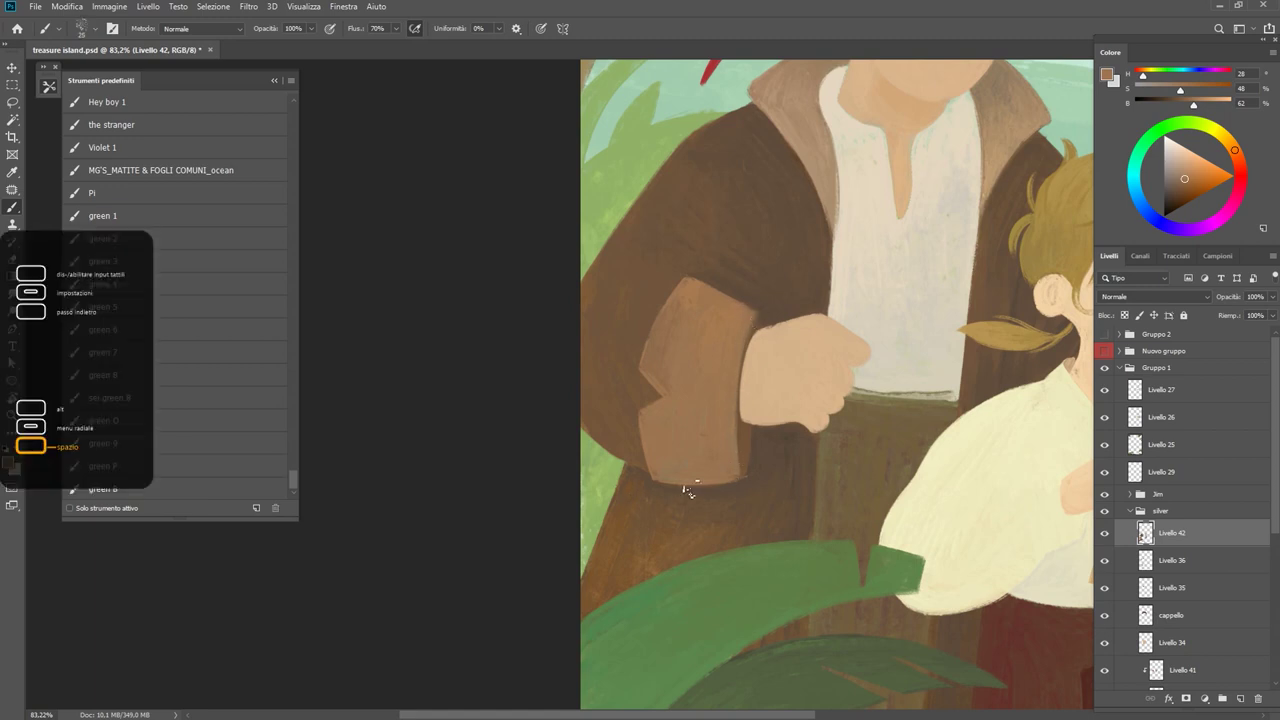
pyautogui.keyDown('alt'); pyautogui.click(697, 443); pyautogui.keyUp('alt')
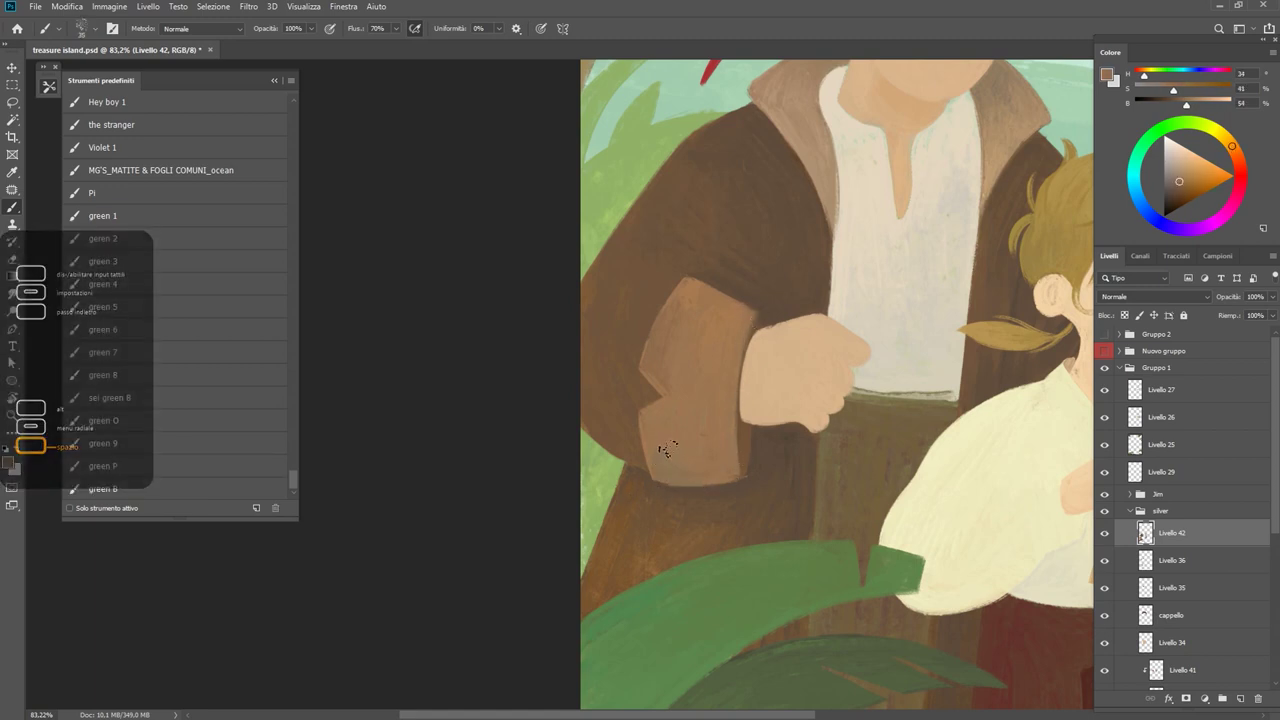
# With the 'green 7' brush preset, dab warm orange-brown and softer browns onto the upper cuff.
pyautogui.click(155, 352)
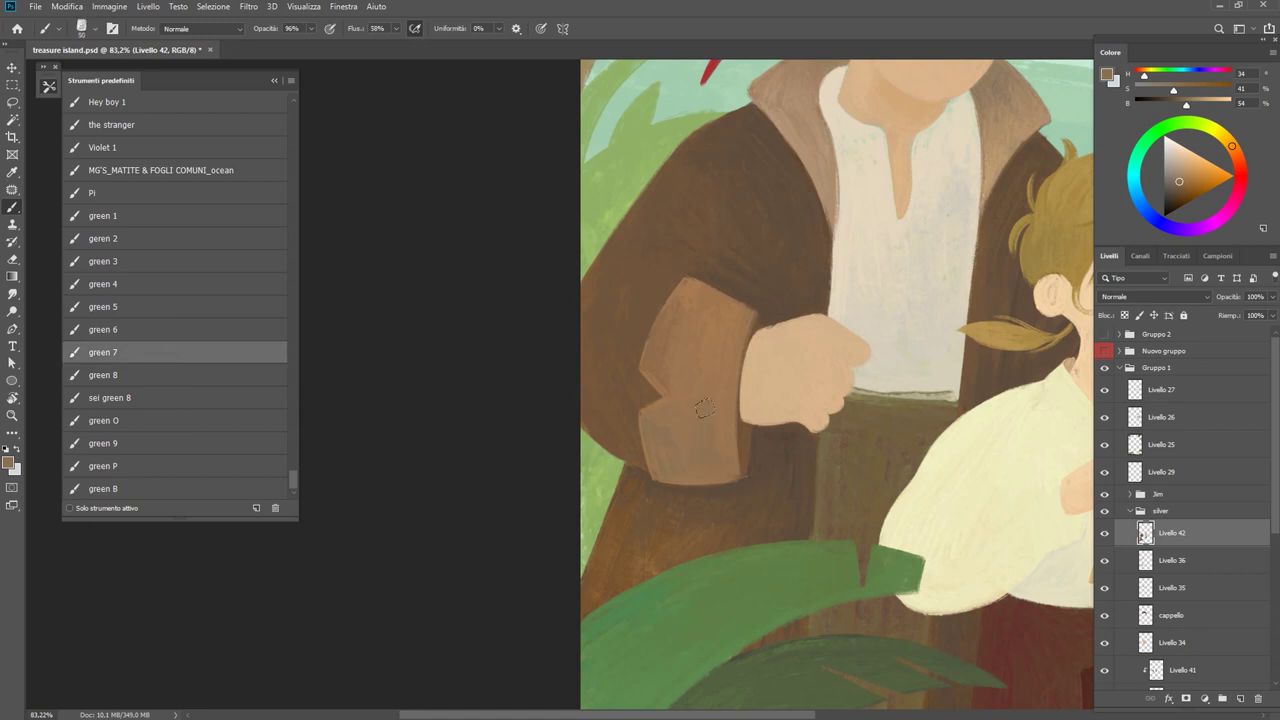
pyautogui.keyDown('alt'); pyautogui.click(674, 335); pyautogui.keyUp('alt')
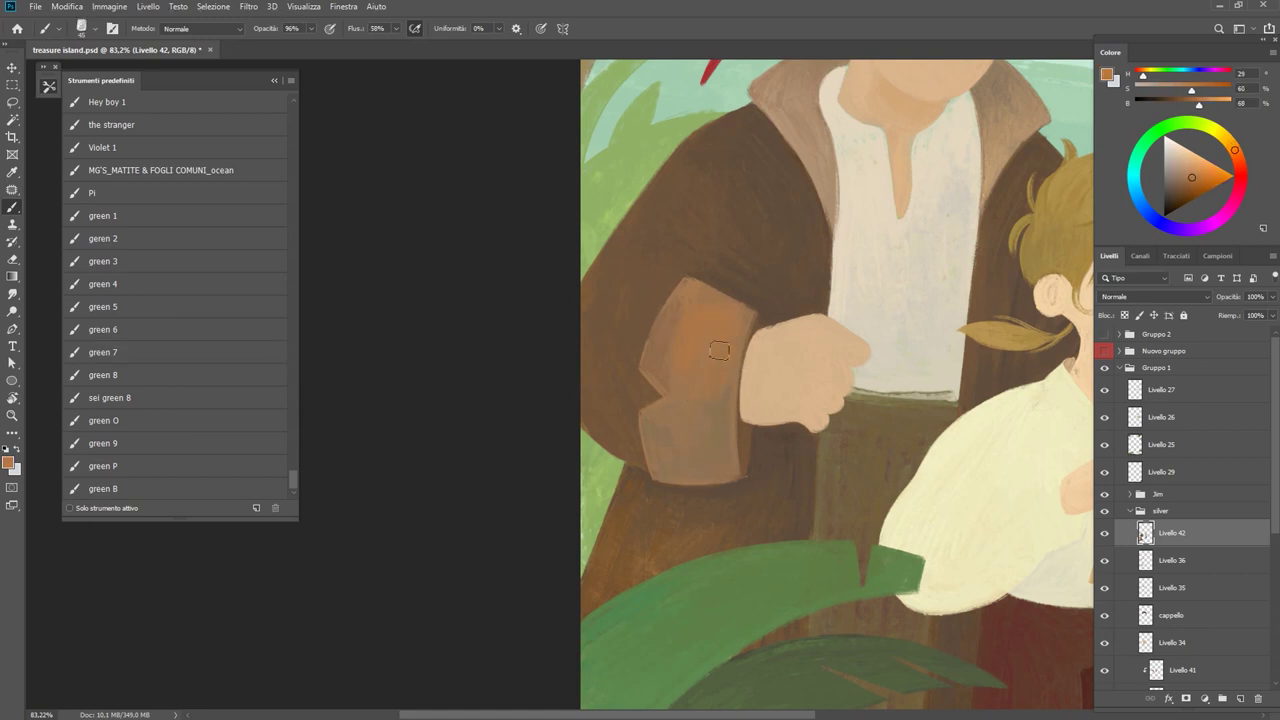
pyautogui.keyDown('alt'); pyautogui.click(714, 343); pyautogui.keyUp('alt')
pyautogui.keyDown('alt'); pyautogui.click(672, 364); pyautogui.keyUp('alt')
pyautogui.keyDown('alt'); pyautogui.click(731, 343); pyautogui.keyUp('alt')
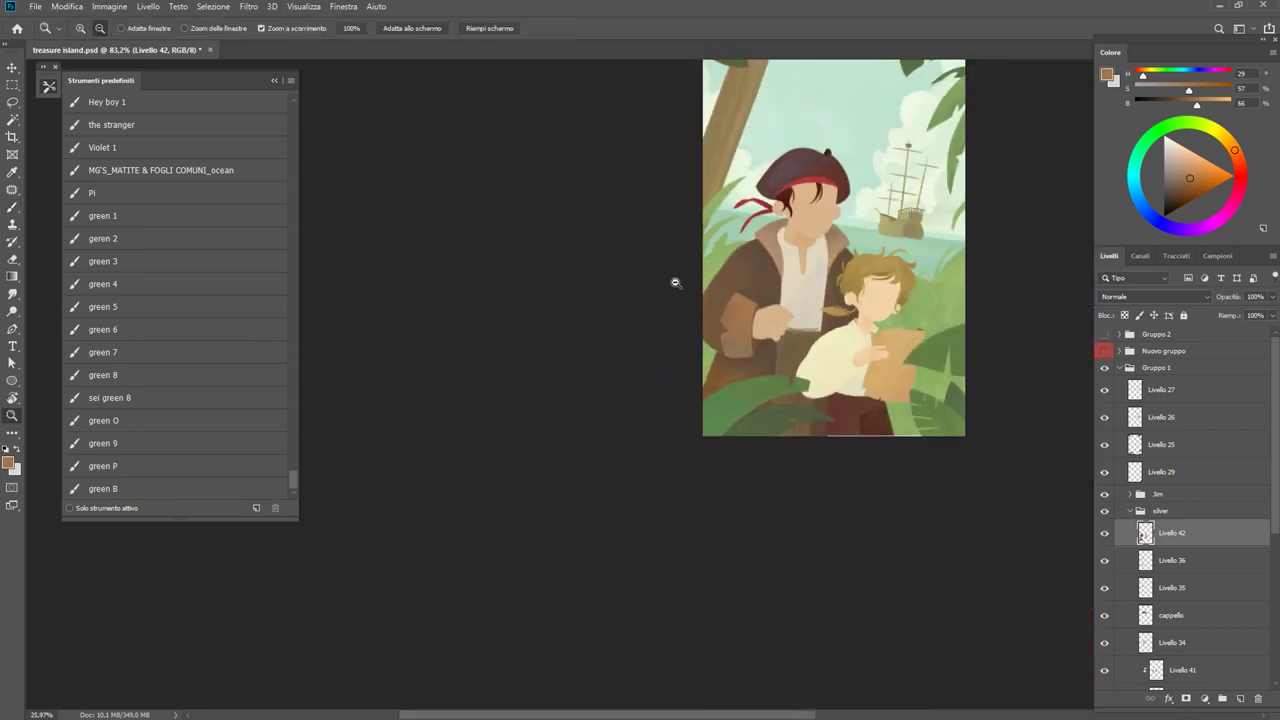
pyautogui.moveTo(709, 320); pyautogui.dragTo(646, 355)
# Paint a dark band for the belt across Silver's waist below his fist.
pyautogui.keyDown('alt'); pyautogui.click(742, 338); pyautogui.keyUp('alt')
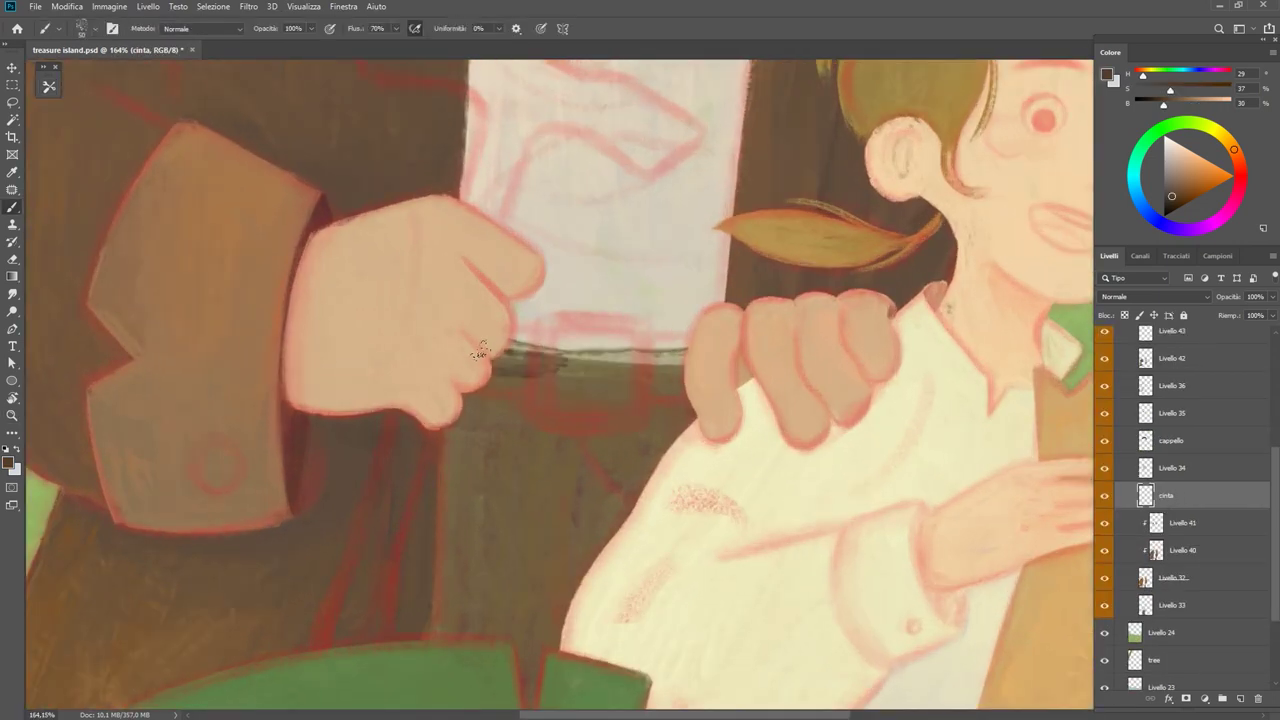
pyautogui.moveTo(480, 350)
pyautogui.mouseDown()
pyautogui.moveTo(600, 356)
pyautogui.moveTo(676, 340)
pyautogui.moveTo(516, 345)
pyautogui.mouseUp()
pyautogui.moveTo(596, 380); pyautogui.dragTo(439, 366)
pyautogui.moveTo(530, 388)
pyautogui.mouseDown()
pyautogui.moveTo(670, 386)
pyautogui.moveTo(685, 352)
pyautogui.mouseUp()
# Repaint the belt in a dull blue-grey and hide the red sketch group.
pyautogui.click(1148, 212)
pyautogui.moveTo(512, 360); pyautogui.dragTo(688, 360)
pyautogui.click(1166, 187)
pyautogui.moveTo(504, 365)
pyautogui.mouseDown()
pyautogui.moveTo(646, 372)
pyautogui.moveTo(690, 345)
pyautogui.mouseUp()
pyautogui.click(1200, 467)
pyautogui.scroll(5, 1220, 420)
# On Livello 34, paint over the blue tint so the belt is an even dark grey.
pyautogui.click(1104, 351)
pyautogui.keyDown('alt'); pyautogui.click(660, 350); pyautogui.keyUp('alt')
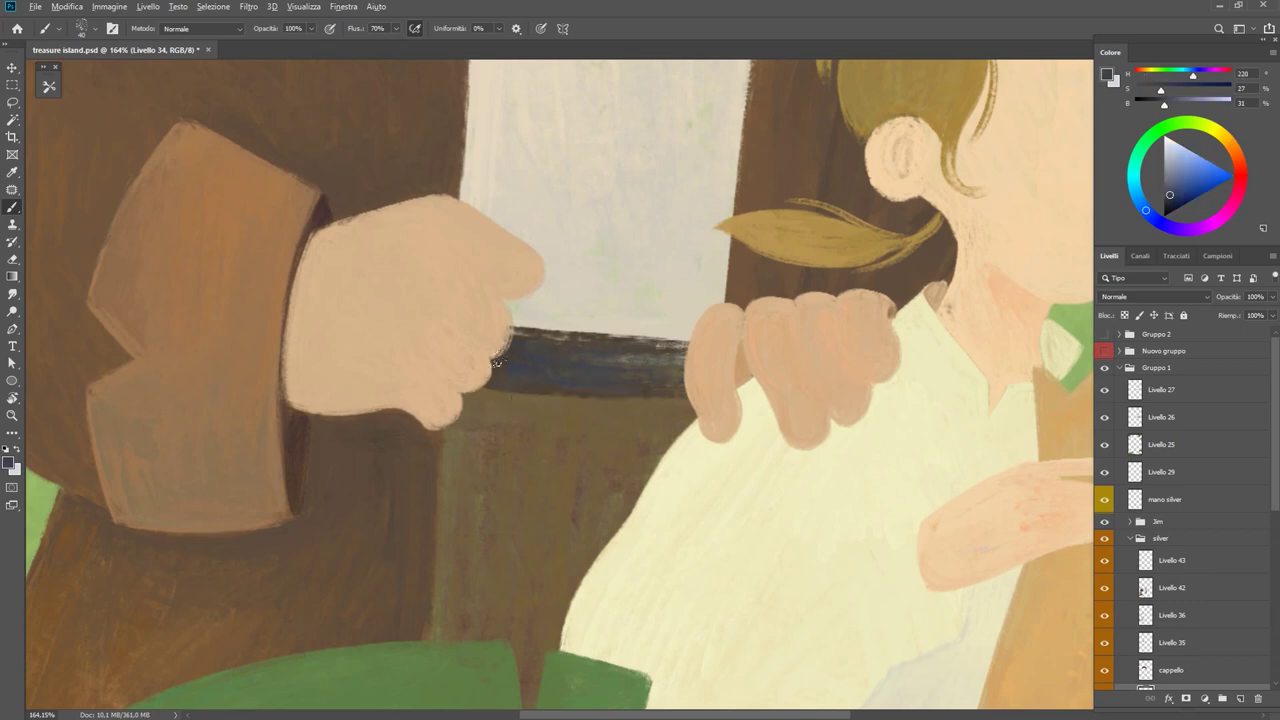
pyautogui.keyDown('alt'); pyautogui.click(503, 363); pyautogui.keyUp('alt')
pyautogui.moveTo(495, 366); pyautogui.dragTo(680, 356)
pyautogui.moveTo(597, 388); pyautogui.dragTo(660, 392)
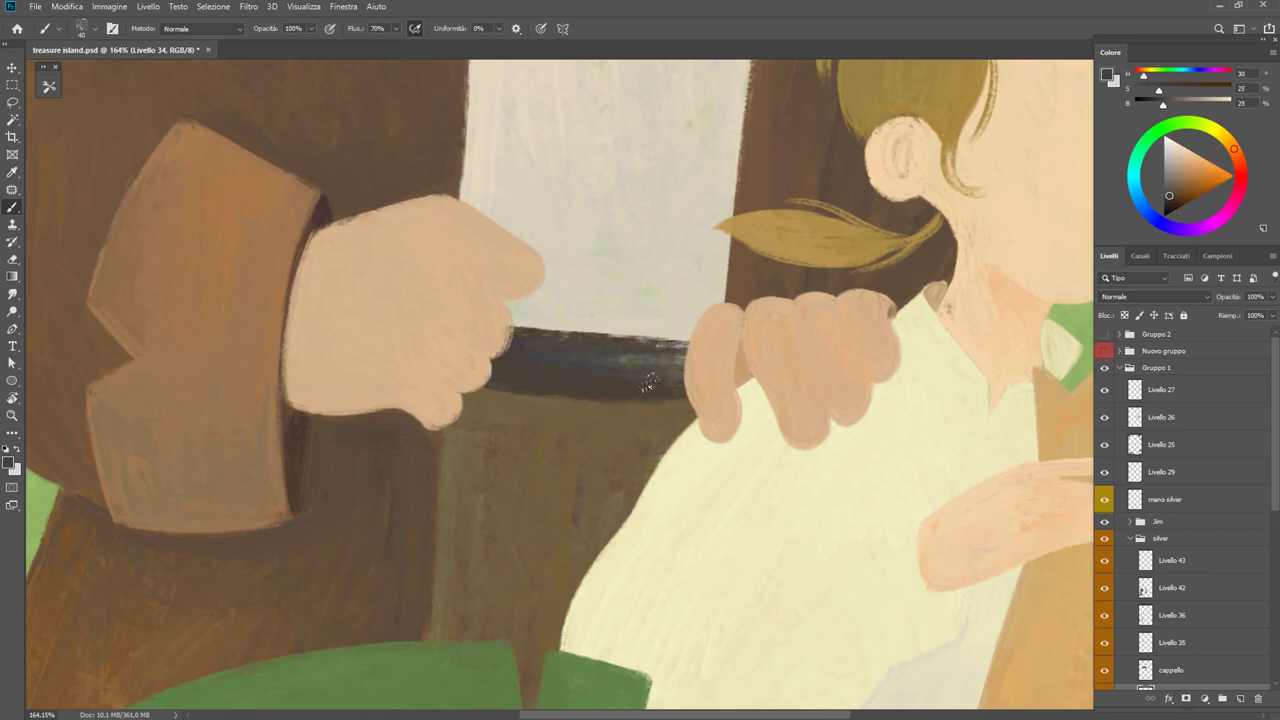
pyautogui.keyDown('alt'); pyautogui.click(620, 390); pyautogui.keyUp('alt')
# Pick a dark reddish grey for the belt and check it against the red sketch lines.
pyautogui.press('z')
pyautogui.keyDown('alt'); pyautogui.click(640, 364); pyautogui.keyUp('alt')
pyautogui.press('b')
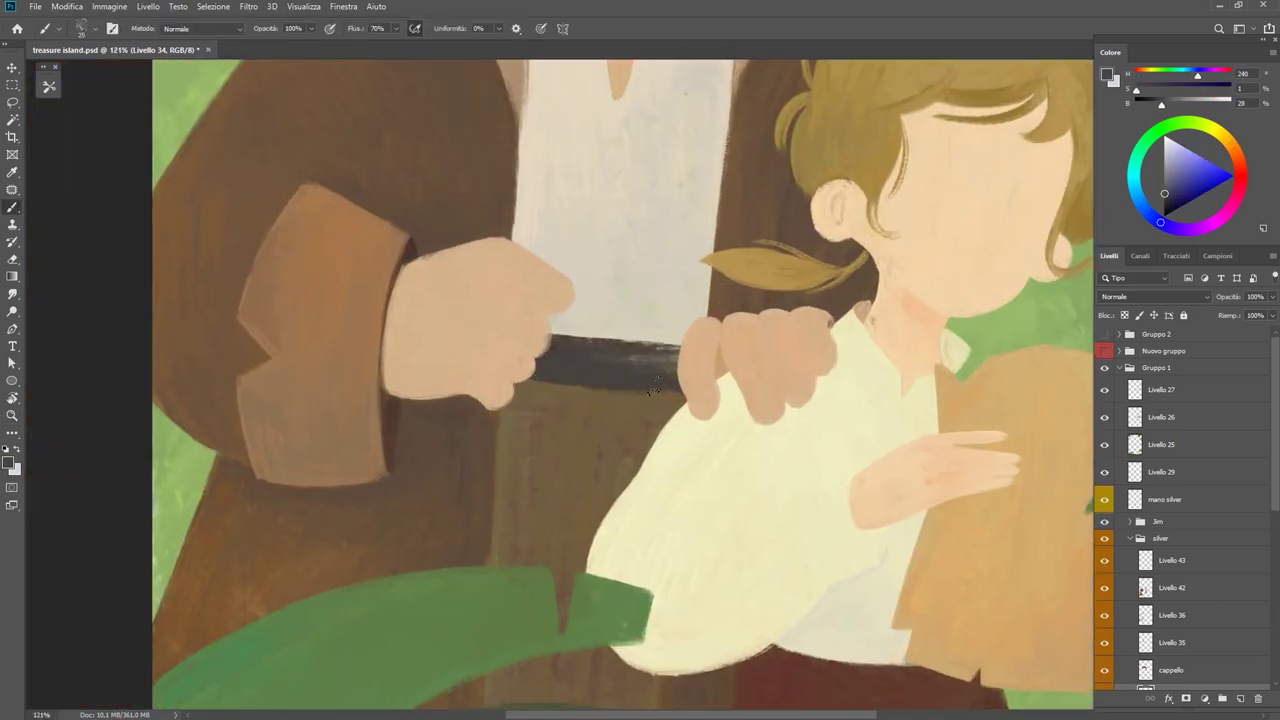
pyautogui.keyDown('alt'); pyautogui.click(562, 362); pyautogui.keyUp('alt')
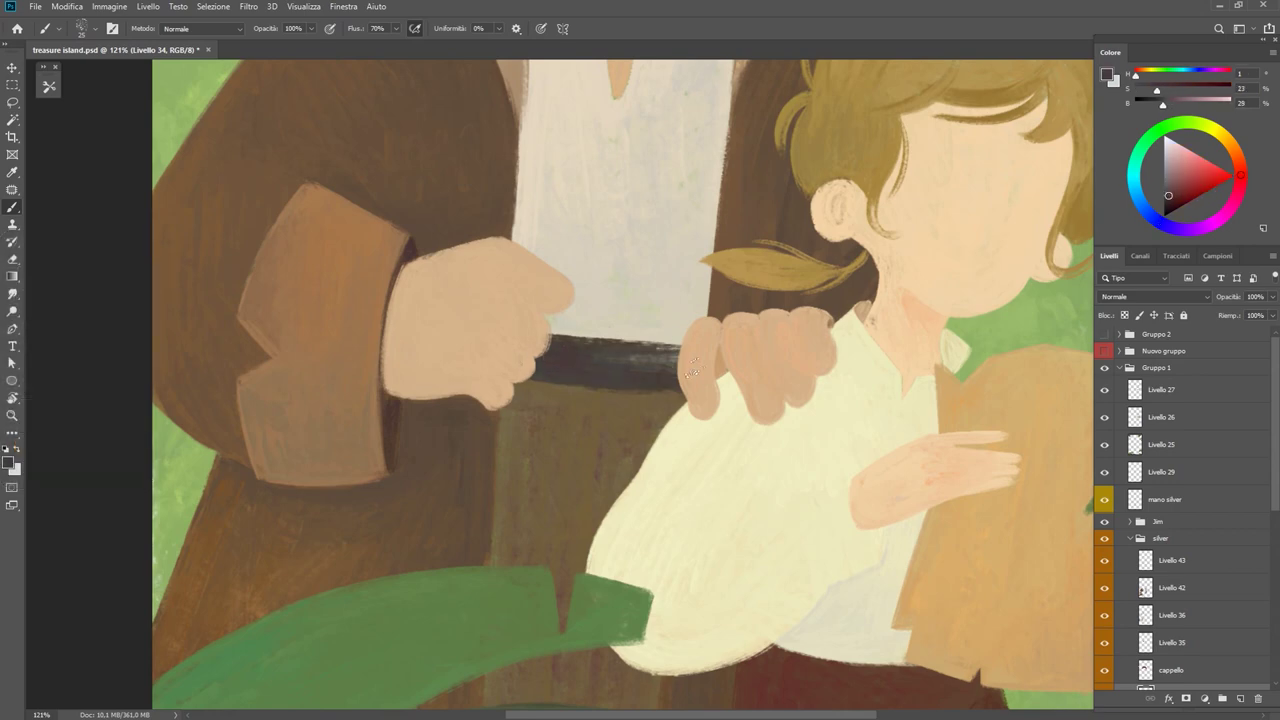
pyautogui.scroll(-3, 742, 400)
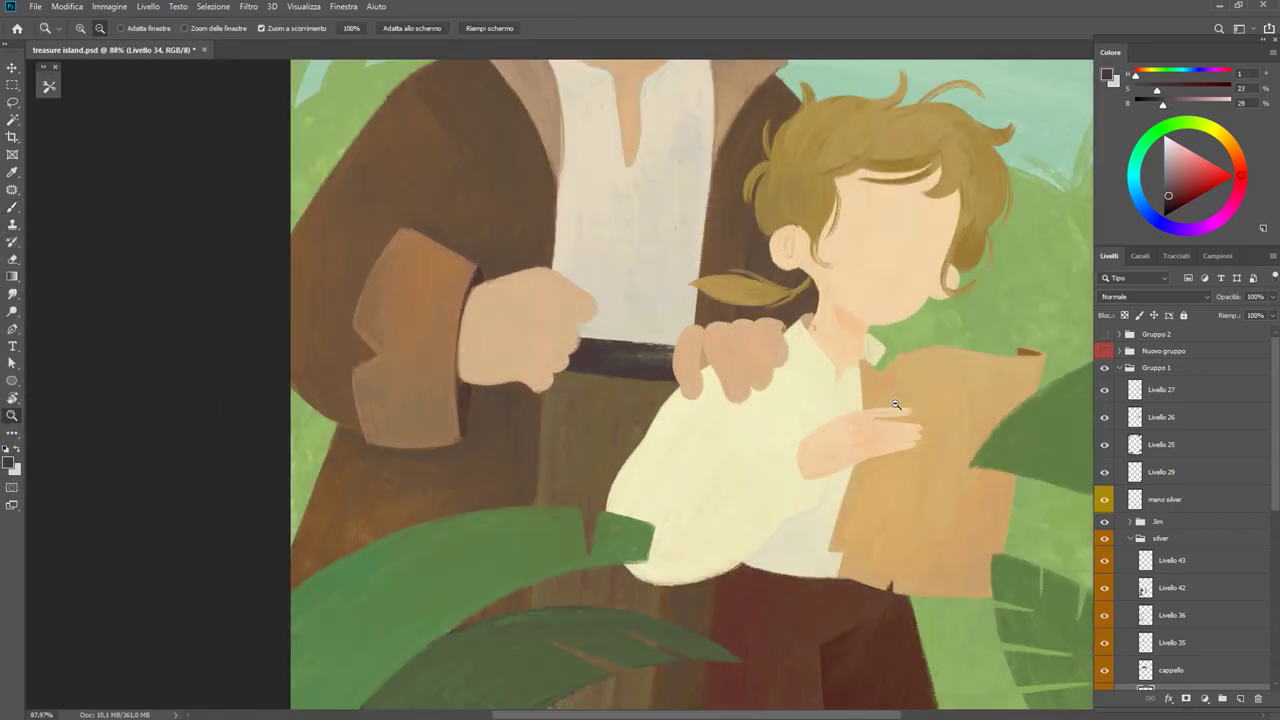
pyautogui.click(1104, 351)
pyautogui.scroll(5, 617, 384)
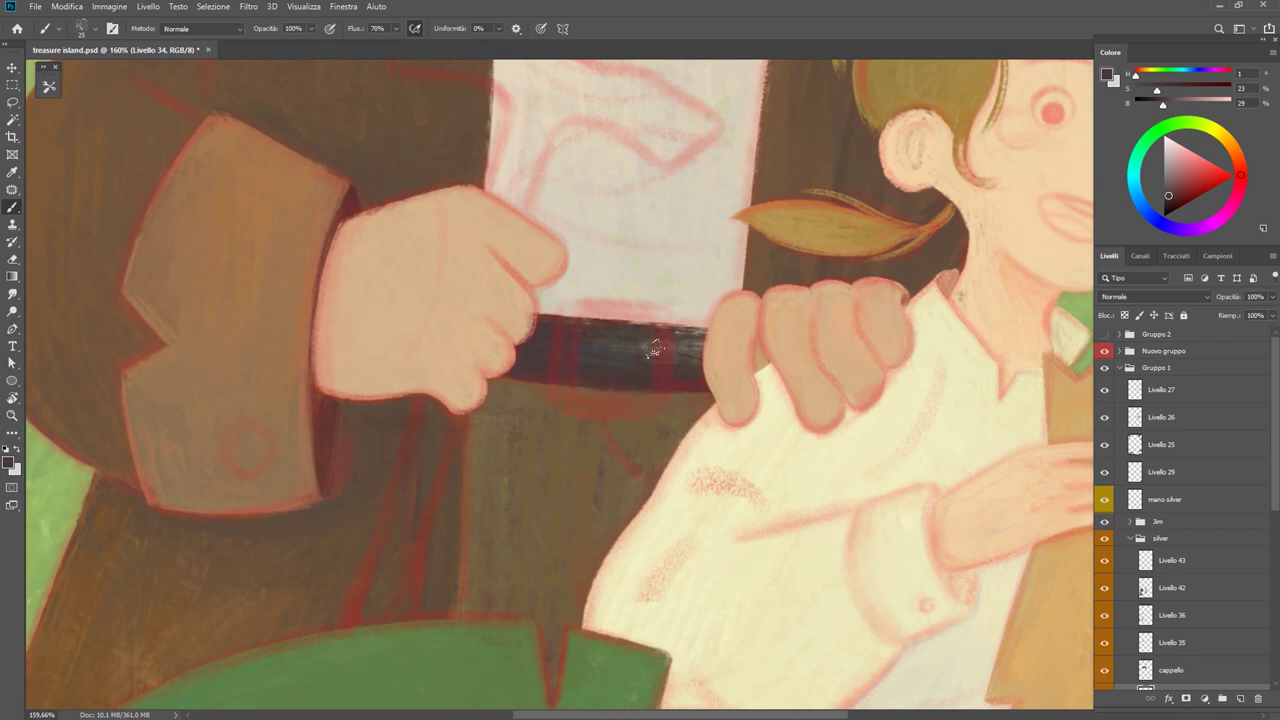
pyautogui.scroll(-5, 703, 333)
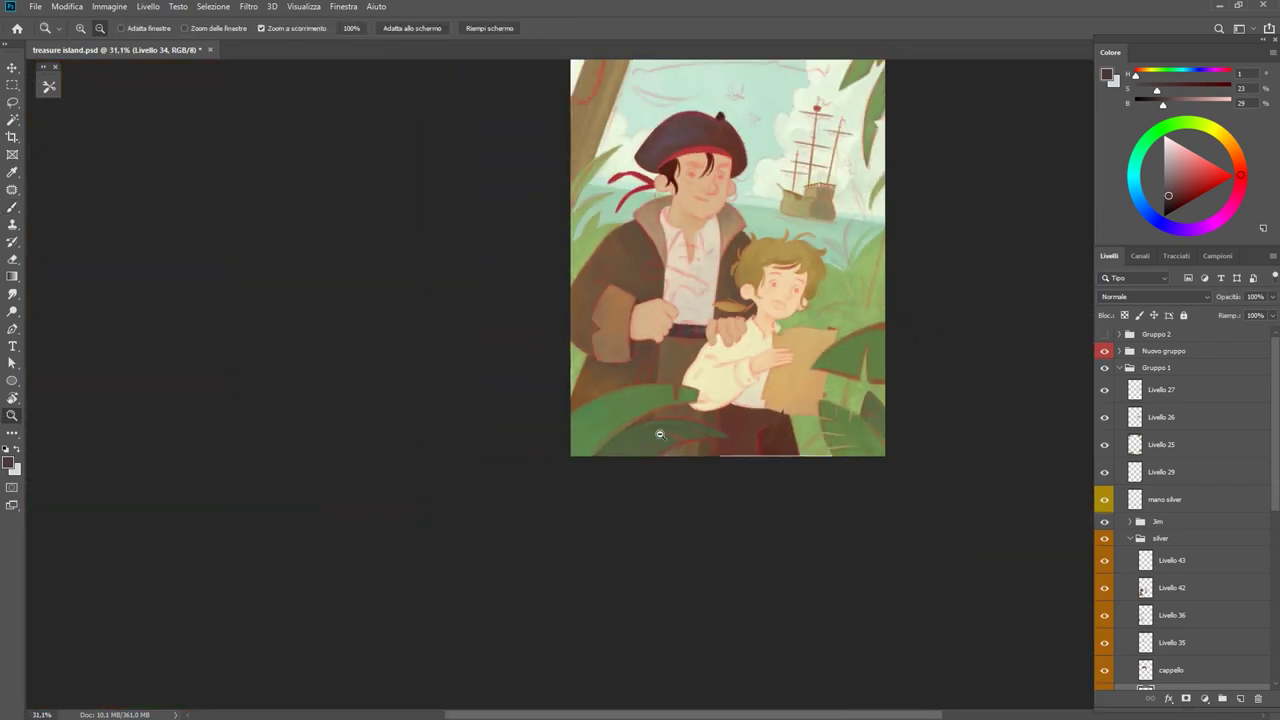
# Paint the grey square belt buckle with its horizontal, vertical and top edges.
pyautogui.press('z')
pyautogui.click(1104, 351)
pyautogui.scroll(3, 751, 380)
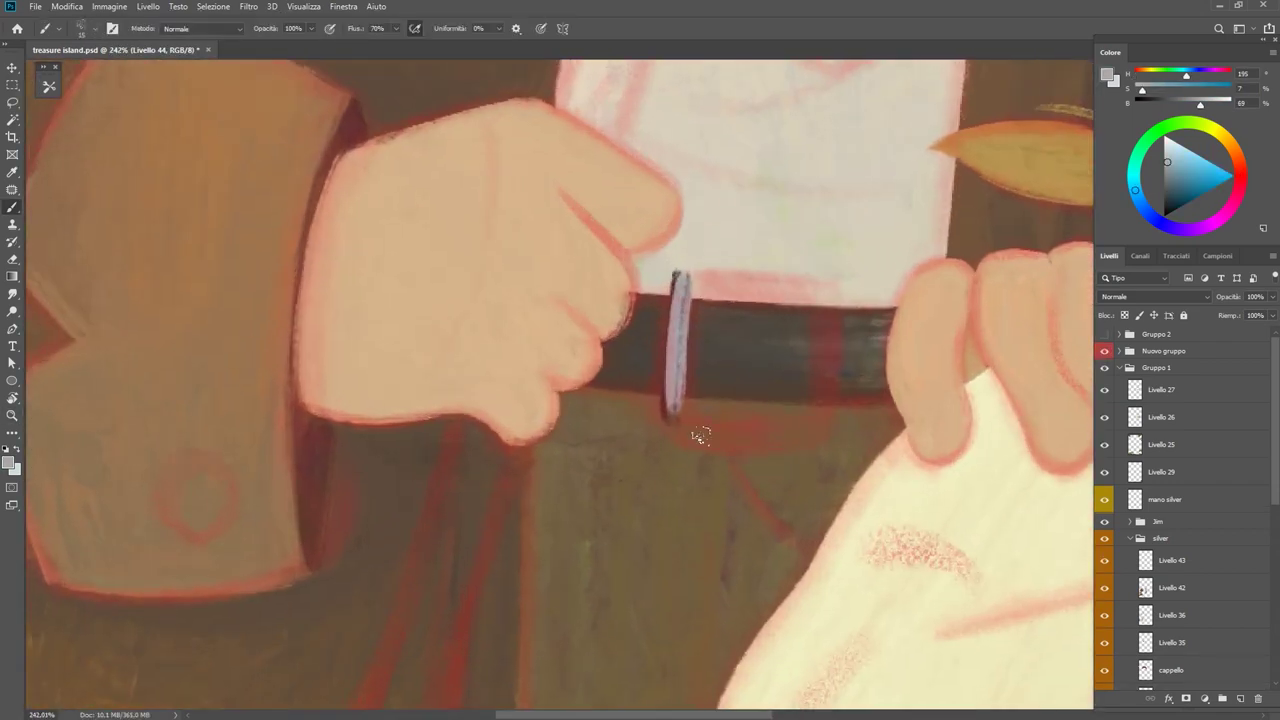
pyautogui.moveTo(678, 412); pyautogui.dragTo(818, 412)
pyautogui.moveTo(689, 424); pyautogui.dragTo(834, 418)
pyautogui.moveTo(672, 405)
pyautogui.mouseDown()
pyautogui.moveTo(678, 283)
pyautogui.moveTo(786, 294)
pyautogui.mouseUp()
pyautogui.moveTo(690, 280); pyautogui.dragTo(820, 289)
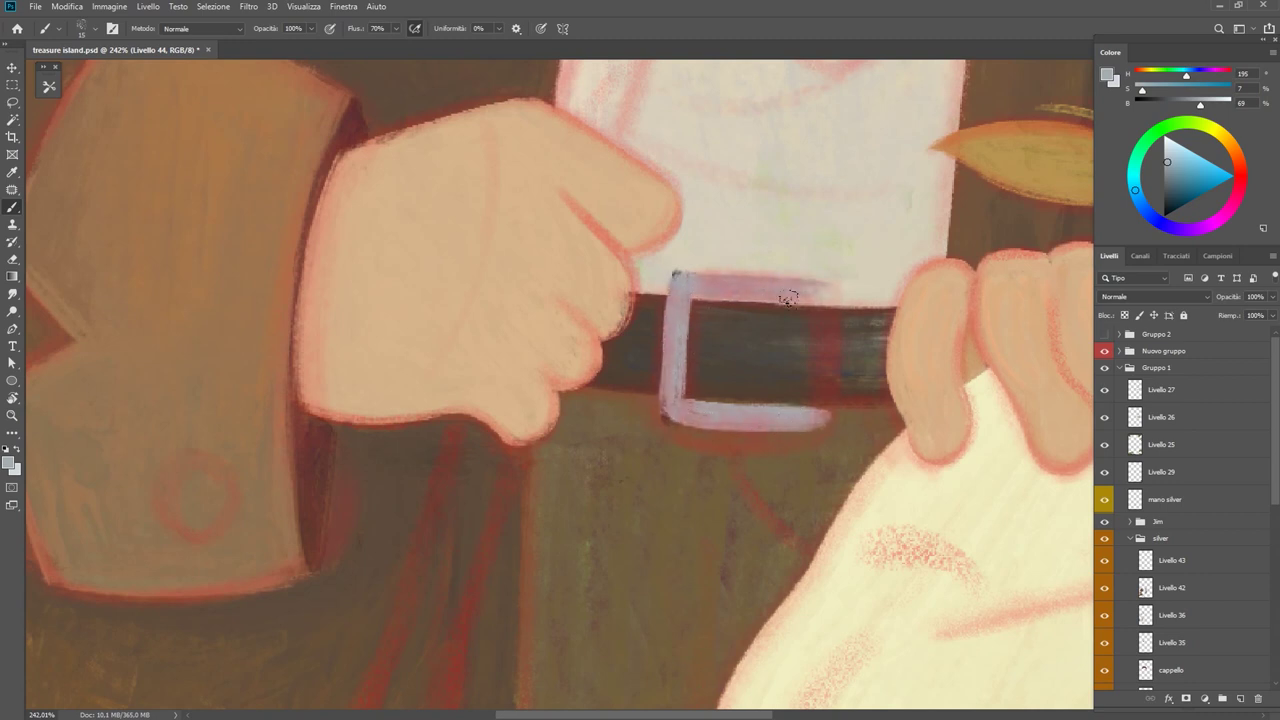
pyautogui.moveTo(676, 272); pyautogui.dragTo(826, 287)
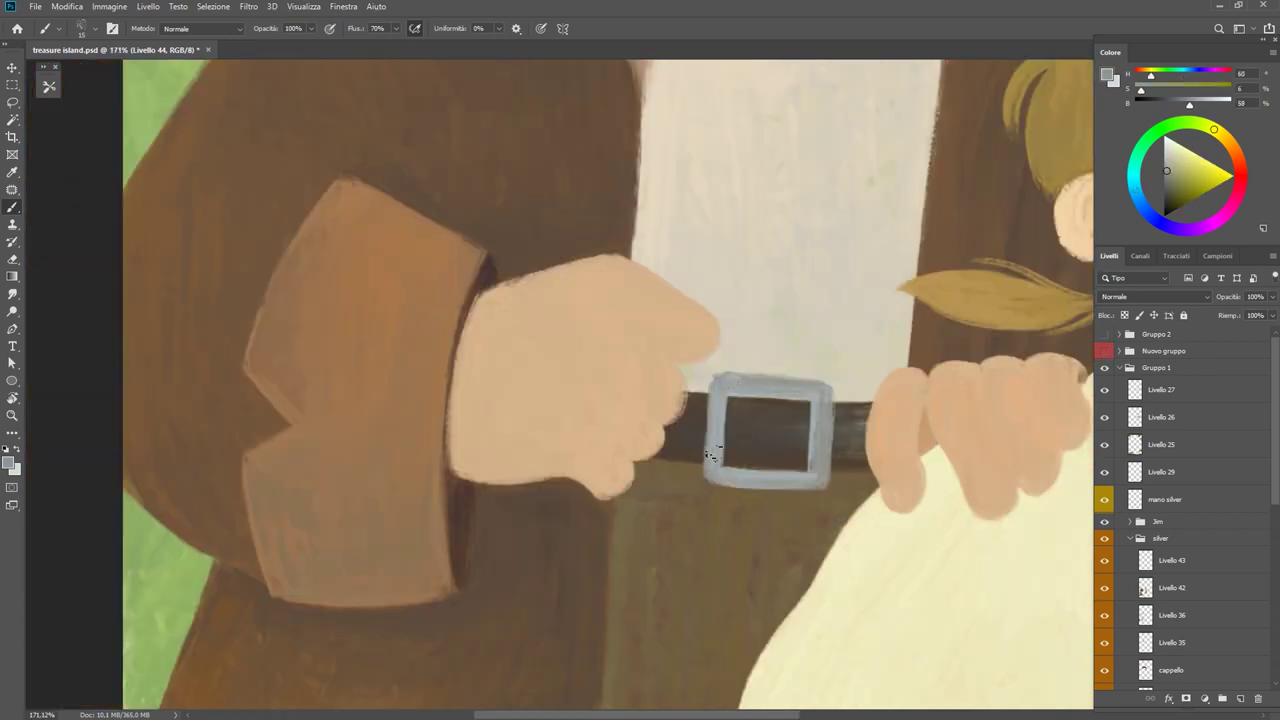
# Brighten the buckle's top edge with lighter grey and sample darker and warm greys.
pyautogui.keyDown('alt'); pyautogui.click(710, 455); pyautogui.keyUp('alt')
pyautogui.moveTo(720, 382)
pyautogui.mouseDown()
pyautogui.moveTo(820, 395)
pyautogui.moveTo(811, 385)
pyautogui.moveTo(826, 449)
pyautogui.mouseUp()
pyautogui.keyDown('alt'); pyautogui.click(822, 408); pyautogui.keyUp('alt')
pyautogui.keyDown('alt'); pyautogui.click(826, 449); pyautogui.keyUp('alt')
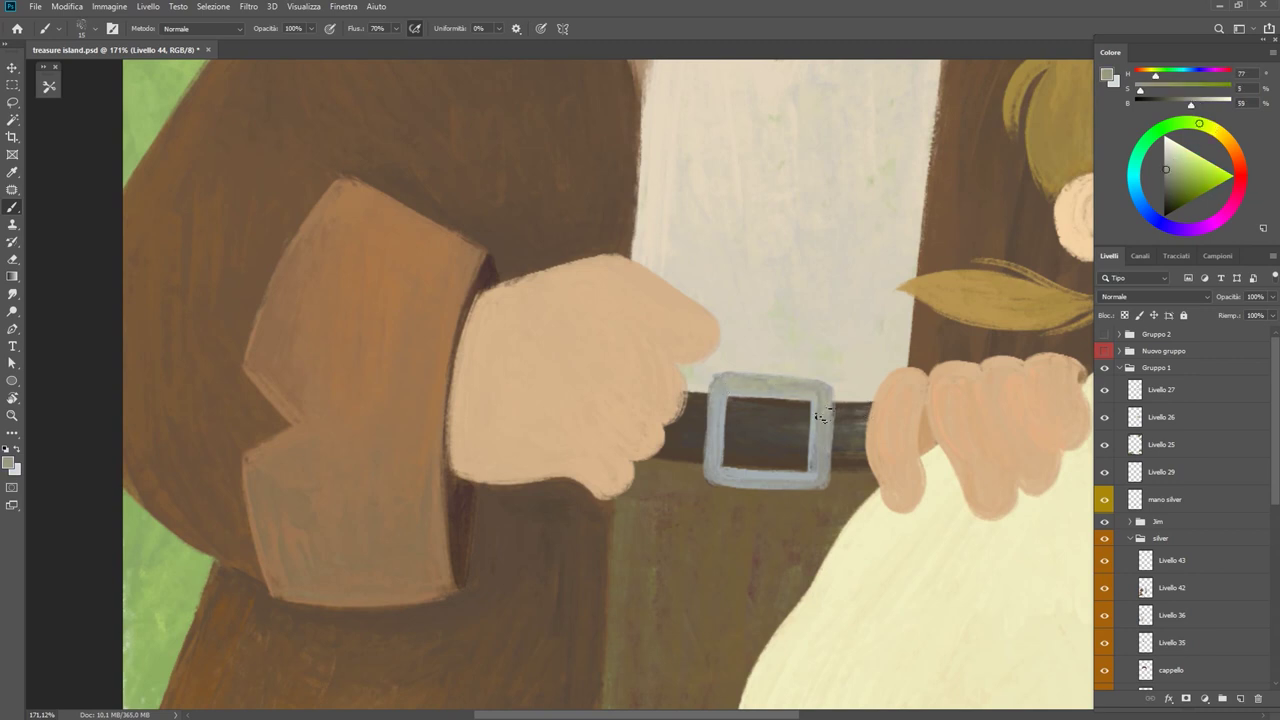
pyautogui.keyDown('alt'); pyautogui.click(814, 466); pyautogui.keyUp('alt')
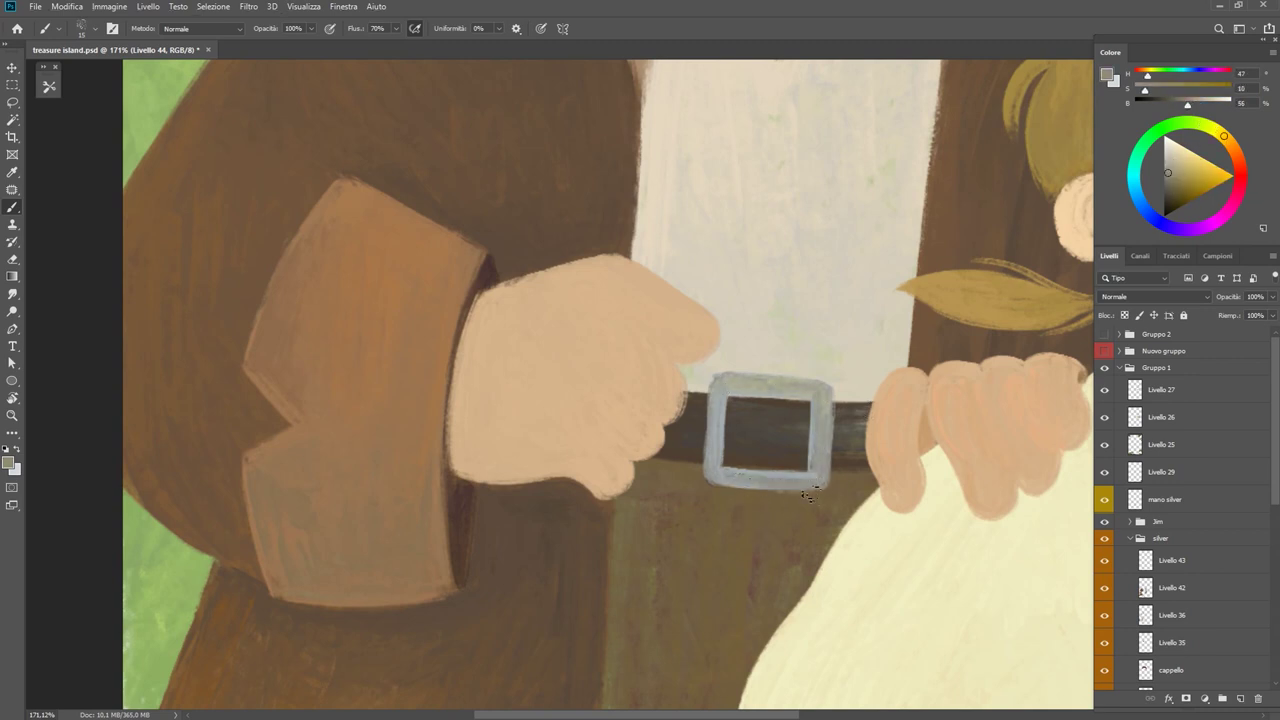
pyautogui.scroll(-5, 808, 496)
pyautogui.scroll(6, 808, 496)
# Rotate the canvas to touch up the buckle's left edge, then level it again.
pyautogui.press('r')
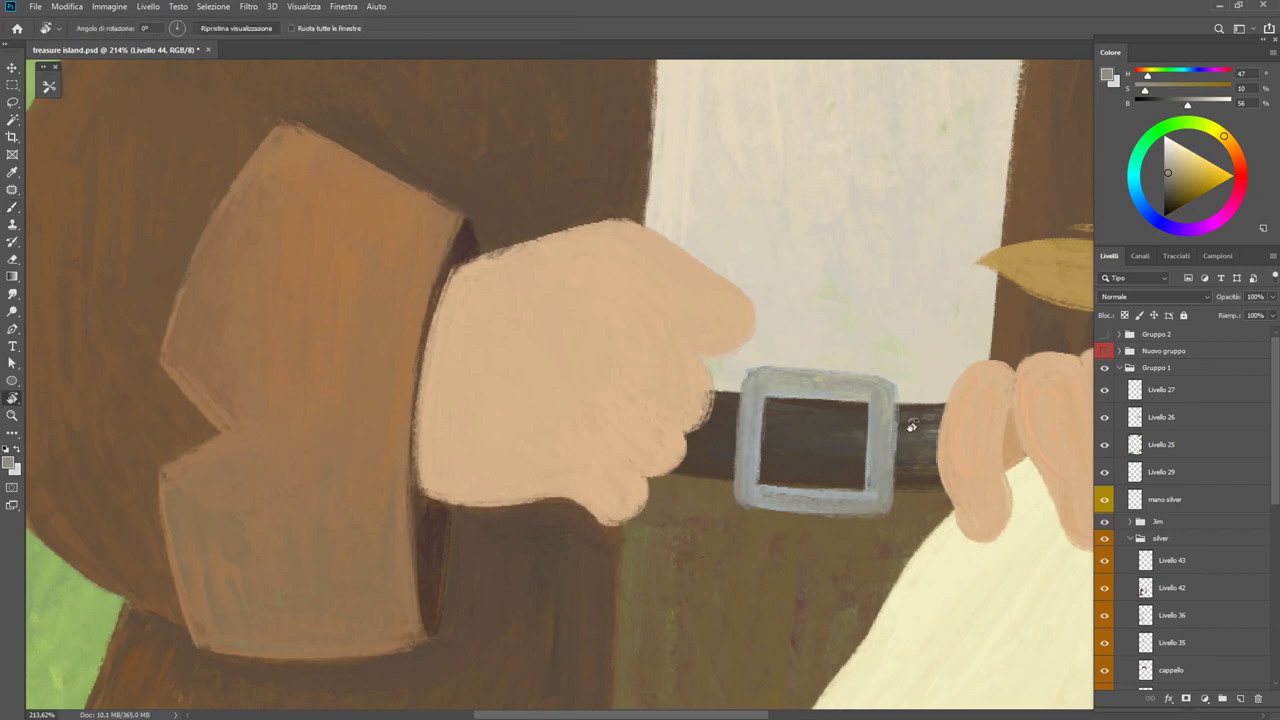
pyautogui.moveTo(912, 425); pyautogui.dragTo(390, 343)
pyautogui.moveTo(412, 447)
pyautogui.mouseDown()
pyautogui.moveTo(633, 262)
pyautogui.moveTo(632, 152)
pyautogui.moveTo(464, 234)
pyautogui.mouseUp()
pyautogui.keyDown('alt'); pyautogui.click(631, 257); pyautogui.keyUp('alt')
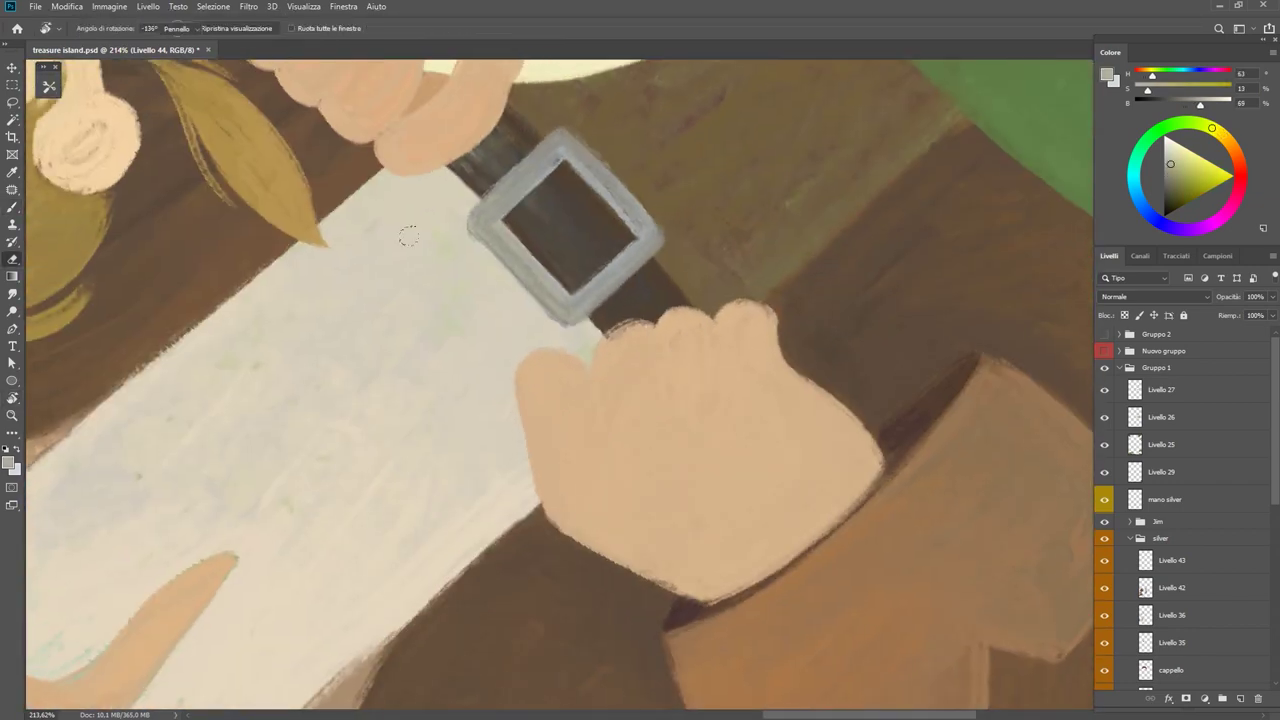
pyautogui.press('e')
pyautogui.press('b')
pyautogui.keyDown('alt'); pyautogui.click(478, 234); pyautogui.keyUp('alt')
pyautogui.moveTo(527, 285); pyautogui.dragTo(743, 376)
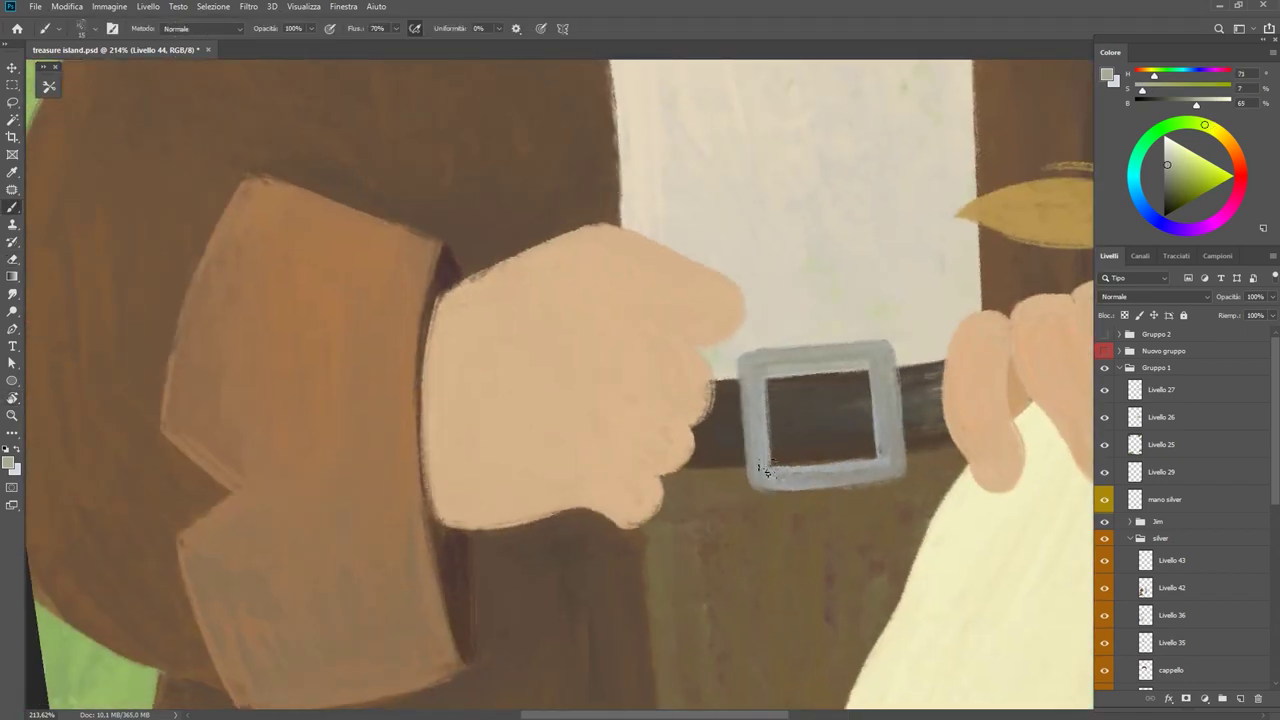
pyautogui.scroll(-5, 773, 476)
pyautogui.scroll(2, 773, 476)
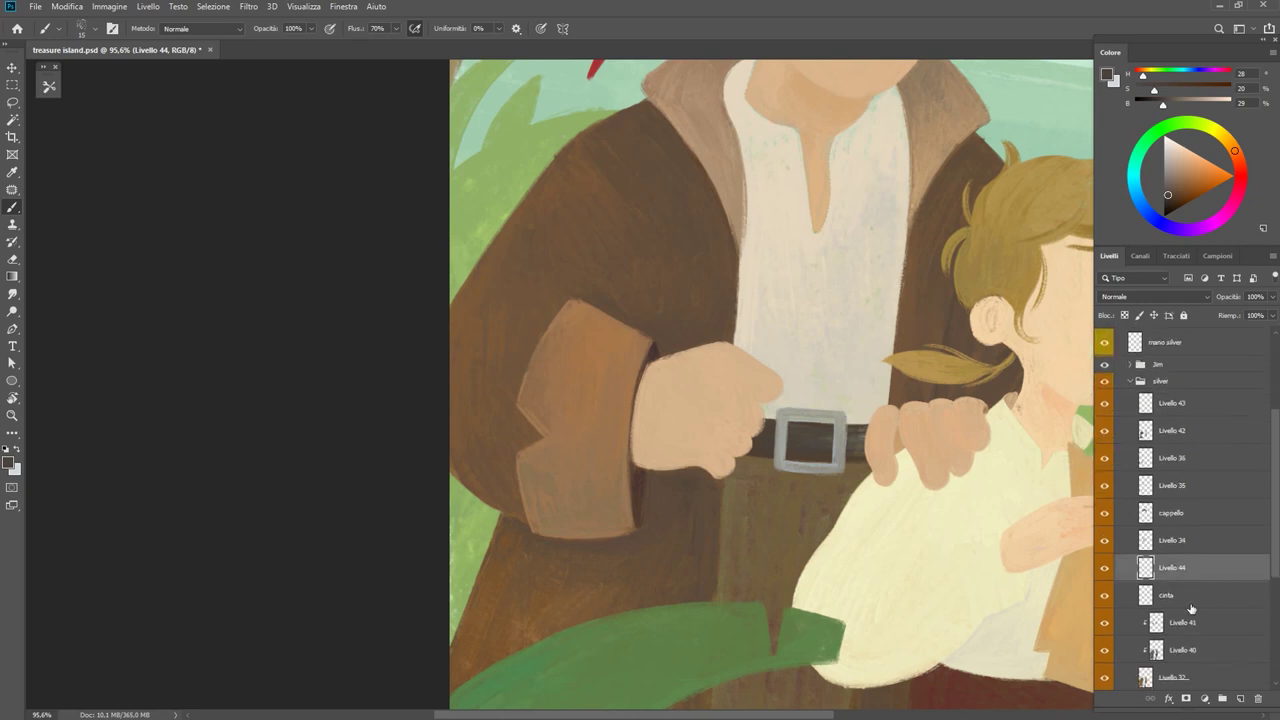
# Select the cinta belt layer and check the belt against the red sketch lines.
pyautogui.moveTo(1275, 380); pyautogui.dragTo(1275, 427)
pyautogui.scroll(3, 1275, 427)
pyautogui.click(1104, 351)
pyautogui.scroll(3, 800, 466)
pyautogui.moveTo(800, 466)
pyautogui.mouseDown()
pyautogui.moveTo(877, 514)
pyautogui.moveTo(850, 477)
pyautogui.mouseUp()
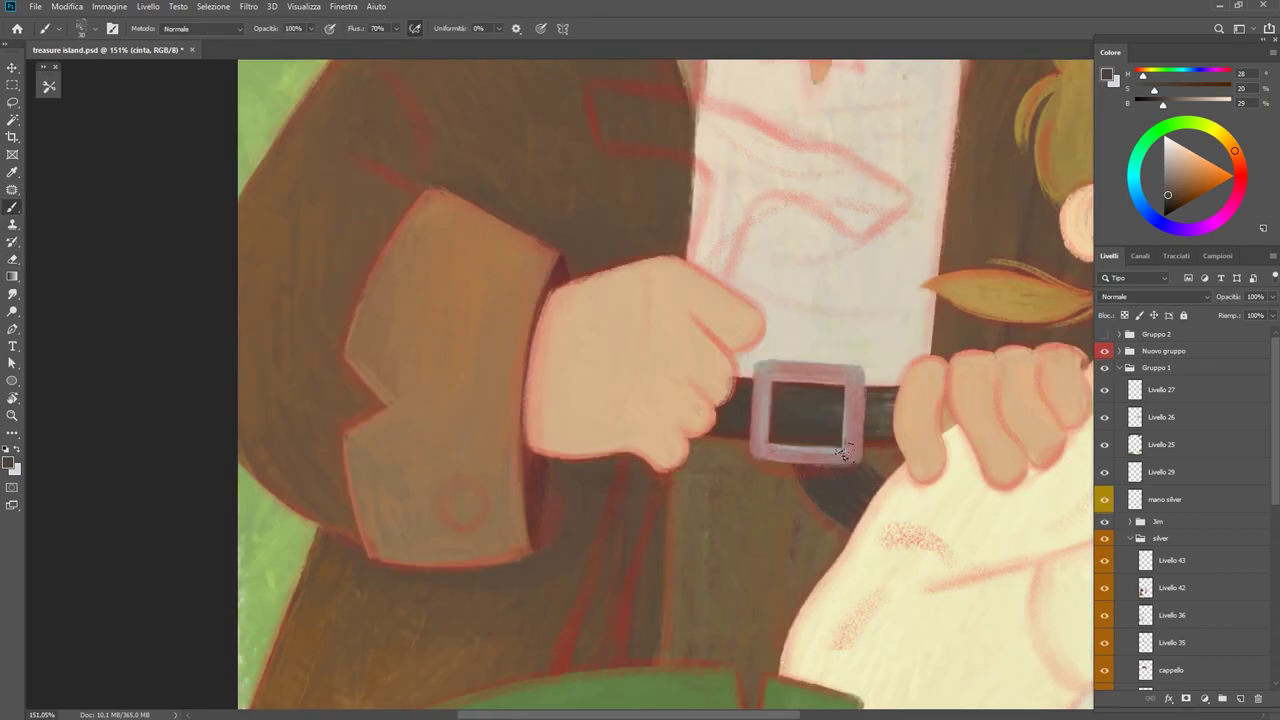
pyautogui.scroll(-3, 797, 465)
pyautogui.scroll(2, 800, 465)
pyautogui.keyDown('alt'); pyautogui.click(815, 465); pyautogui.keyUp('alt')
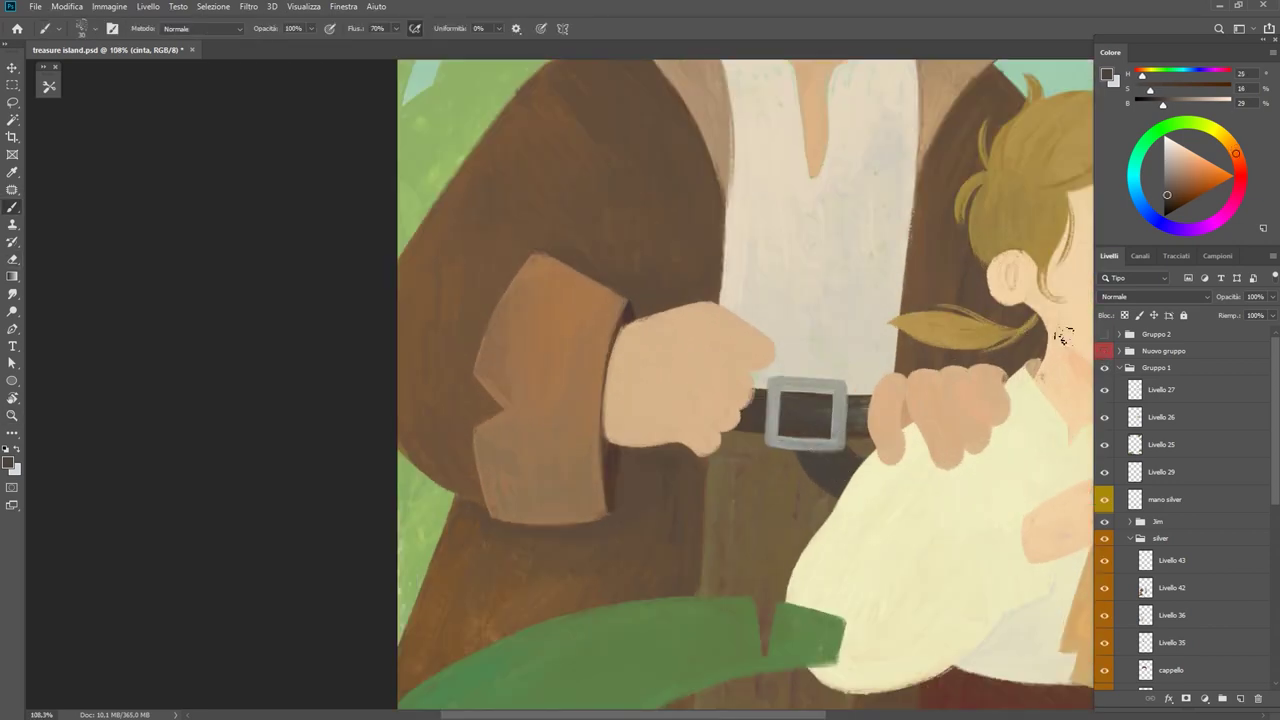
# Sample dark browns from the belt to shade the strap's shadow.
pyautogui.keyDown('alt'); pyautogui.click(815, 465); pyautogui.keyUp('alt')
pyautogui.keyDown('alt'); pyautogui.click(857, 457); pyautogui.keyUp('alt')
pyautogui.scroll(2, 845, 452)
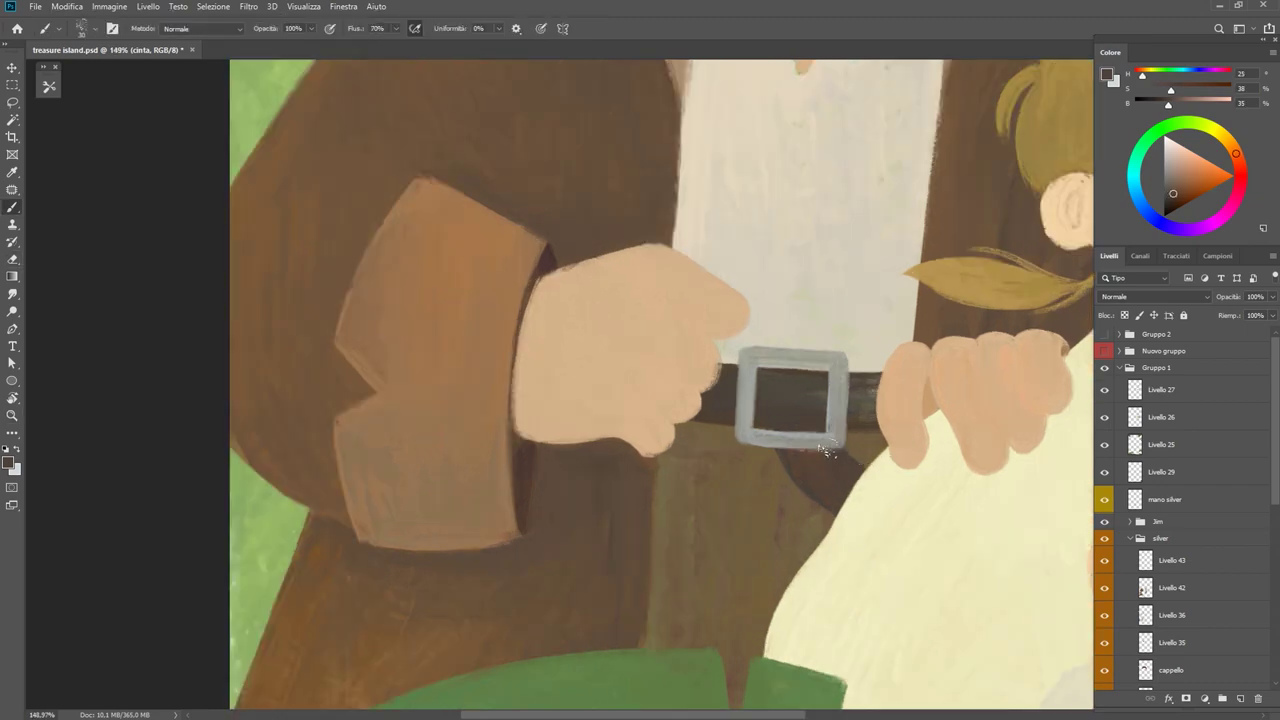
pyautogui.scroll(-5, 846, 454)
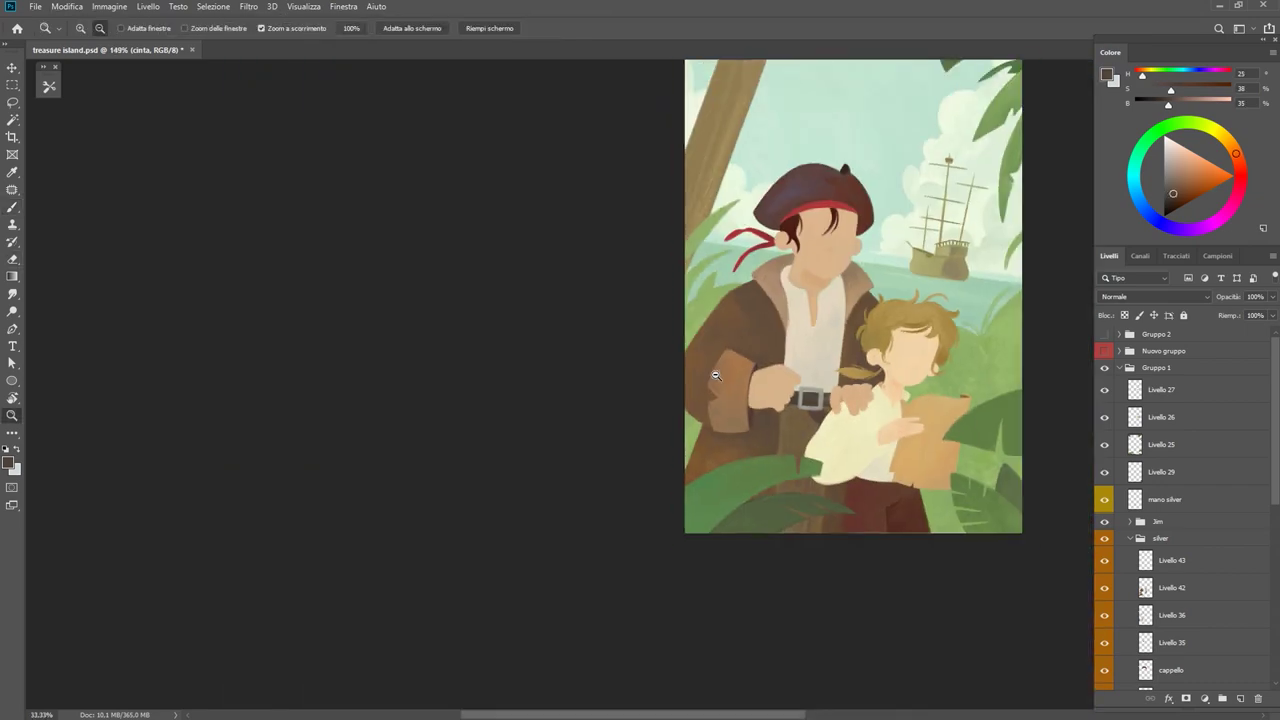
pyautogui.scroll(1, 830, 440)
pyautogui.scroll(4, 830, 430)
pyautogui.keyDown('alt'); pyautogui.click(829, 423); pyautogui.keyUp('alt')
pyautogui.scroll(2, 866, 483)
pyautogui.keyDown('alt'); pyautogui.click(792, 412); pyautogui.keyUp('alt')
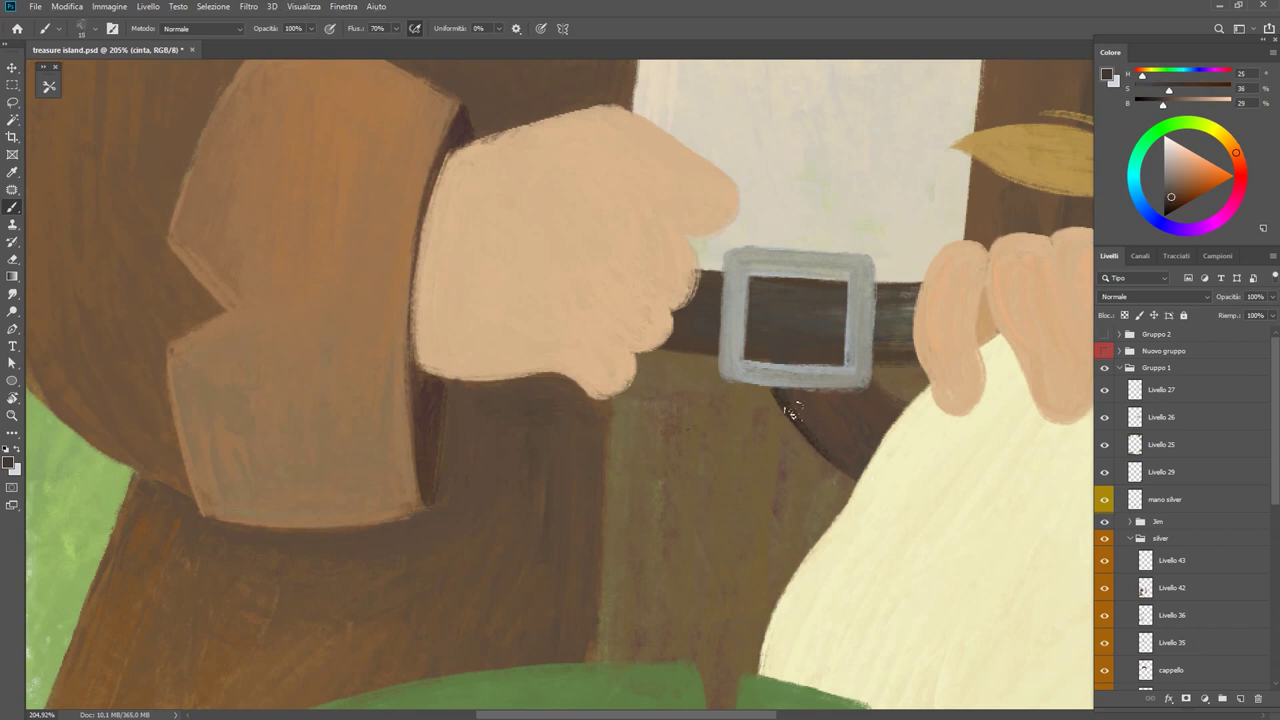
# Pick up darker browns and greyer tones around the buckle for the sagging strap.
pyautogui.keyDown('alt'); pyautogui.click(964, 319); pyautogui.keyUp('alt')
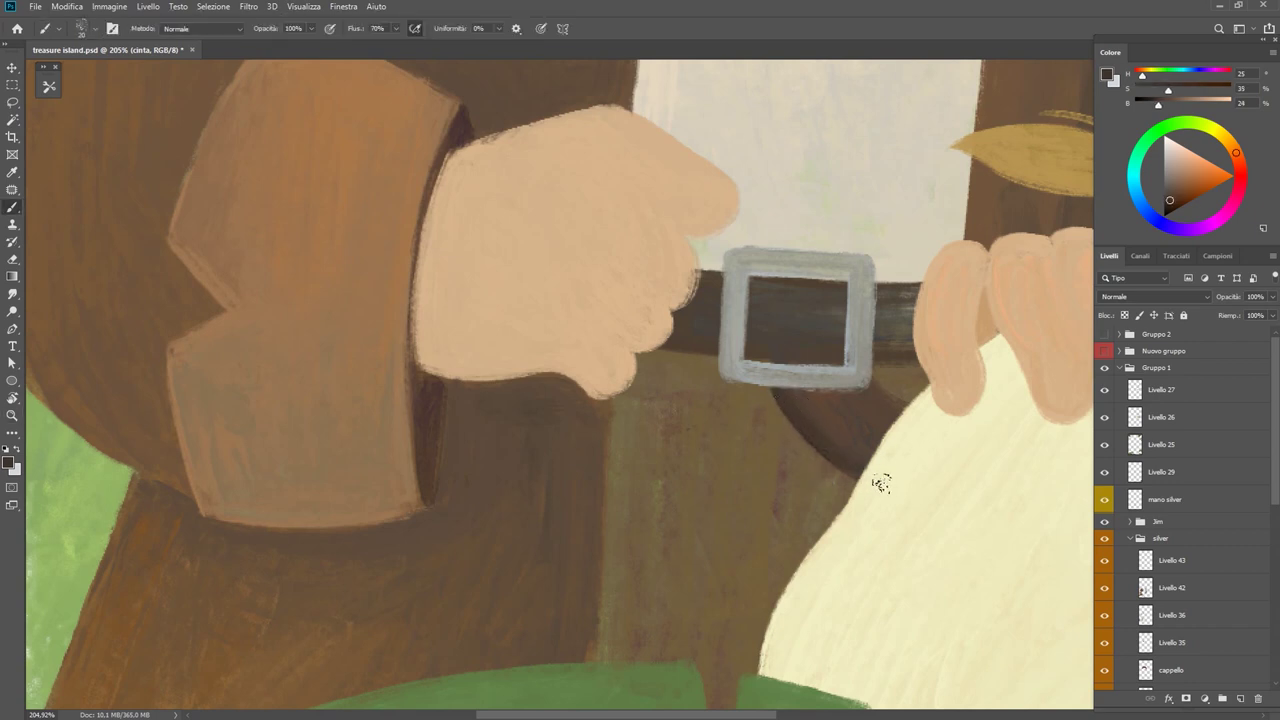
pyautogui.scroll(-4, 880, 483)
pyautogui.scroll(3, 860, 450)
pyautogui.keyDown('alt'); pyautogui.click(853, 437); pyautogui.keyUp('alt')
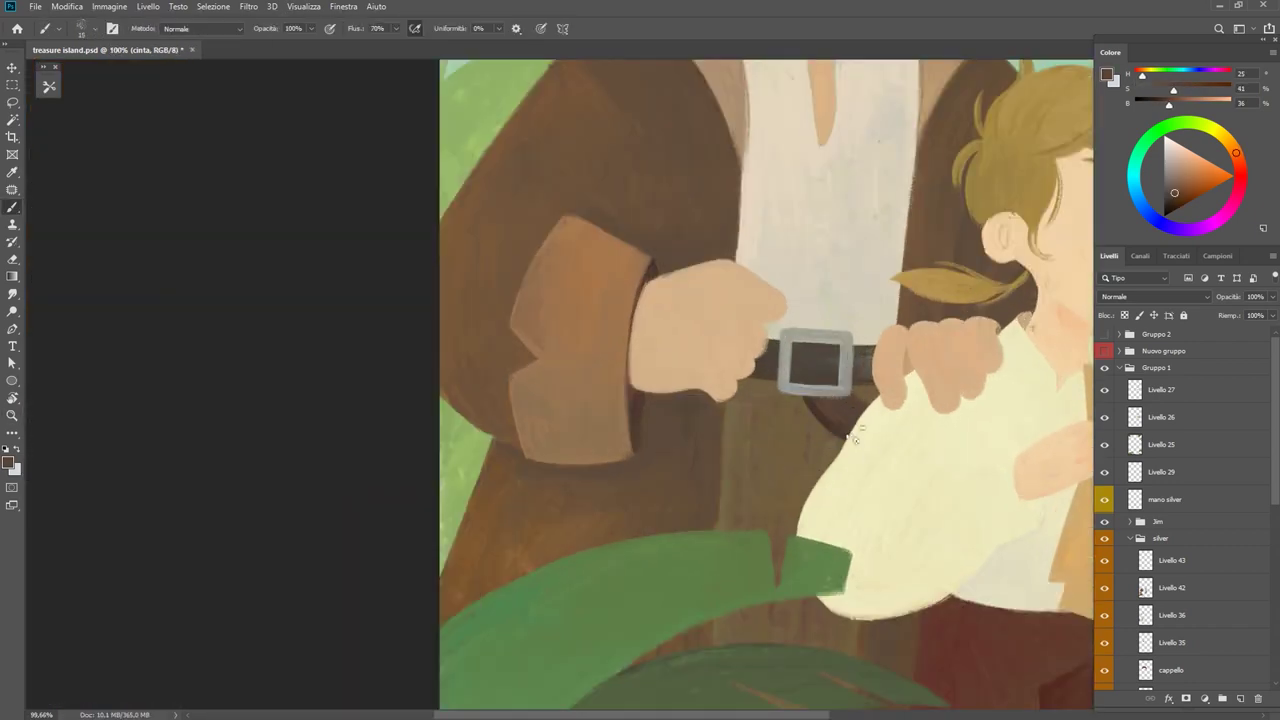
pyautogui.keyDown('alt'); pyautogui.click(838, 426); pyautogui.keyUp('alt')
pyautogui.scroll(4, 834, 403)
pyautogui.keyDown('alt'); pyautogui.click(759, 383); pyautogui.keyUp('alt')
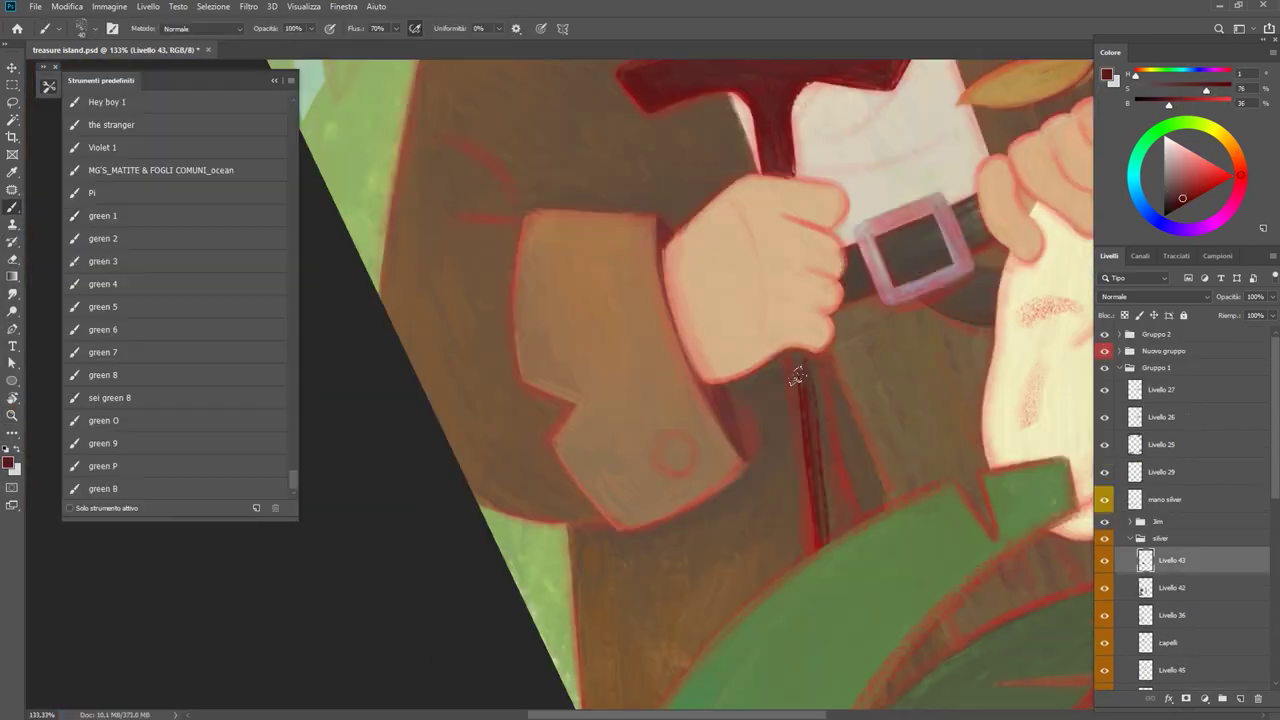
# Paint the cane rod dark red down to the leaves and erase the stray red stroke.
pyautogui.moveTo(803, 368); pyautogui.dragTo(808, 552)
pyautogui.moveTo(828, 396); pyautogui.dragTo(832, 536)
pyautogui.moveTo(804, 366)
pyautogui.mouseDown()
pyautogui.moveTo(810, 556)
pyautogui.moveTo(812, 388)
pyautogui.mouseUp()
pyautogui.press('e')
pyautogui.moveTo(840, 535); pyautogui.dragTo(830, 356)
# Hide the Nuovo gruppo sketch outlines, sample a new colour and zoom out.
pyautogui.click(1104, 351)
pyautogui.press('b')
pyautogui.keyDown('alt'); pyautogui.click(797, 360); pyautogui.keyUp('alt')
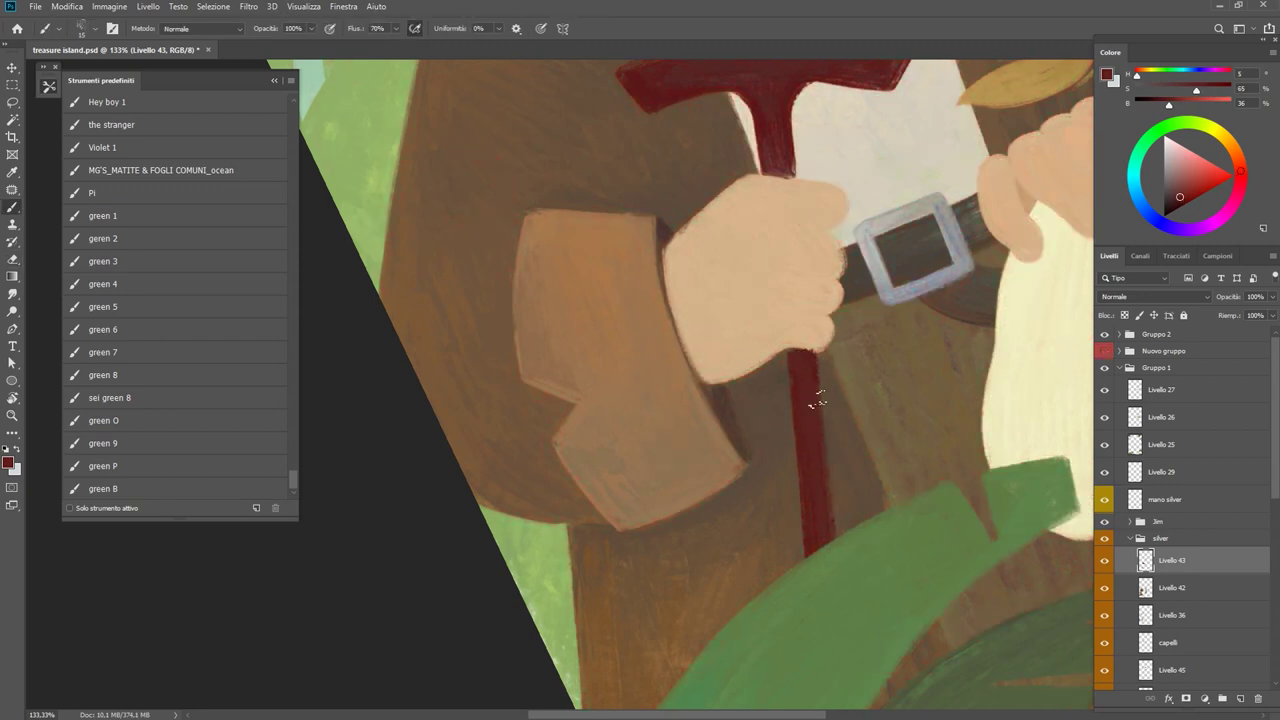
pyautogui.press('z')
pyautogui.moveTo(817, 402)
pyautogui.mouseDown()
pyautogui.moveTo(655, 462)
pyautogui.moveTo(720, 462)
pyautogui.mouseUp()
pyautogui.press('b')
# Paint a gold button on the coat cuff and dab texture with the green 7 preset.
pyautogui.moveTo(585, 520)
pyautogui.mouseDown()
pyautogui.moveTo(615, 545)
pyautogui.moveTo(588, 535)
pyautogui.mouseUp()
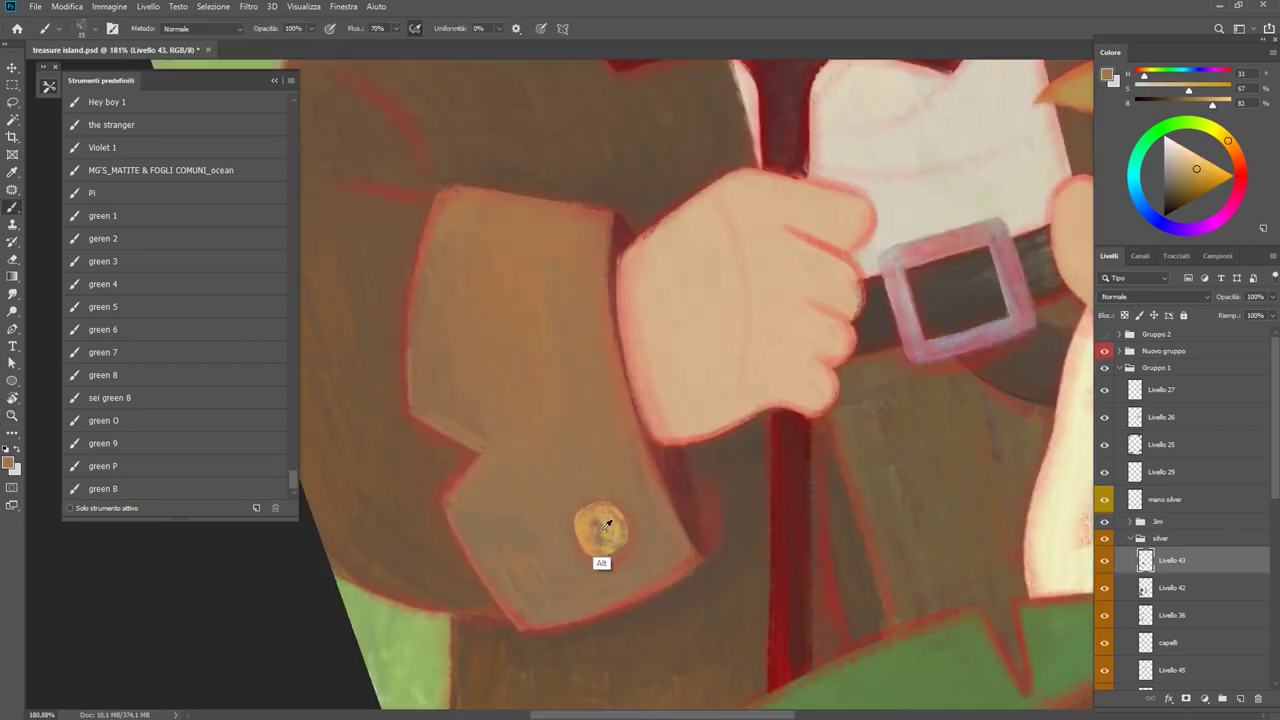
pyautogui.keyDown('alt'); pyautogui.click(590, 530); pyautogui.keyUp('alt')
pyautogui.click(1104, 351)
pyautogui.keyDown('alt'); pyautogui.click(596, 515); pyautogui.keyUp('alt')
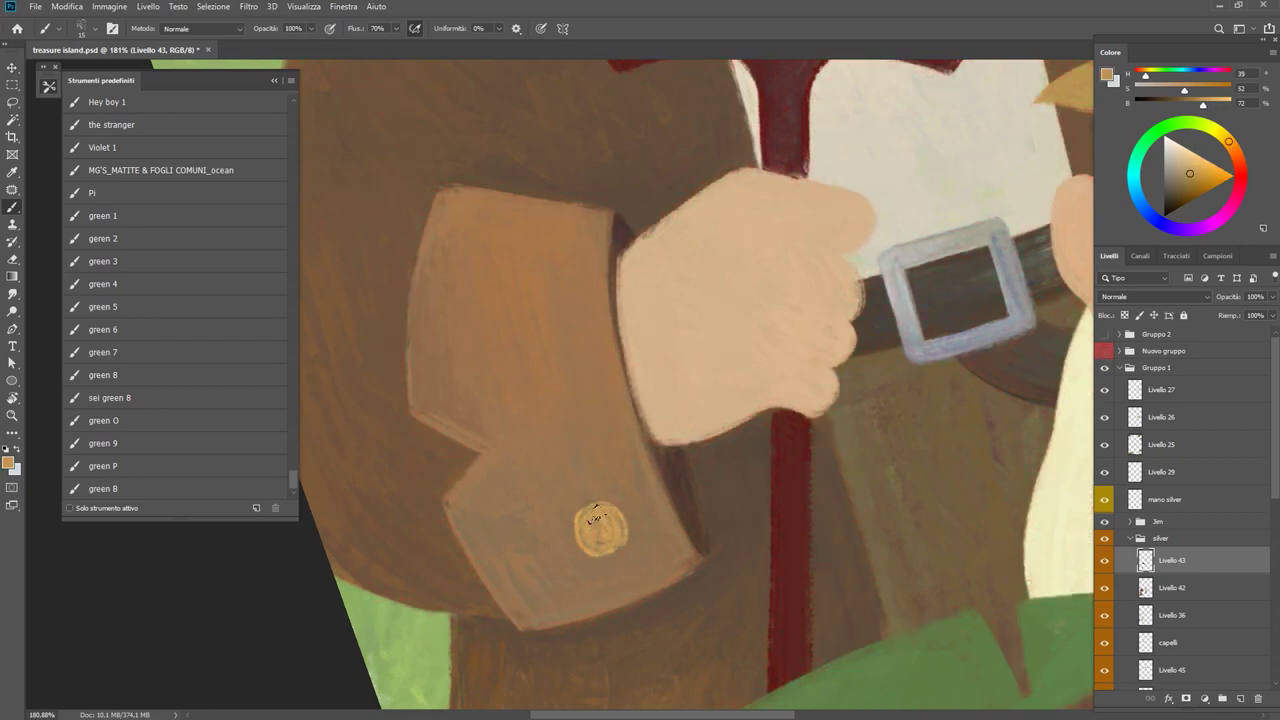
pyautogui.click(153, 350)
pyautogui.keyDown('alt'); pyautogui.click(598, 527); pyautogui.keyUp('alt')
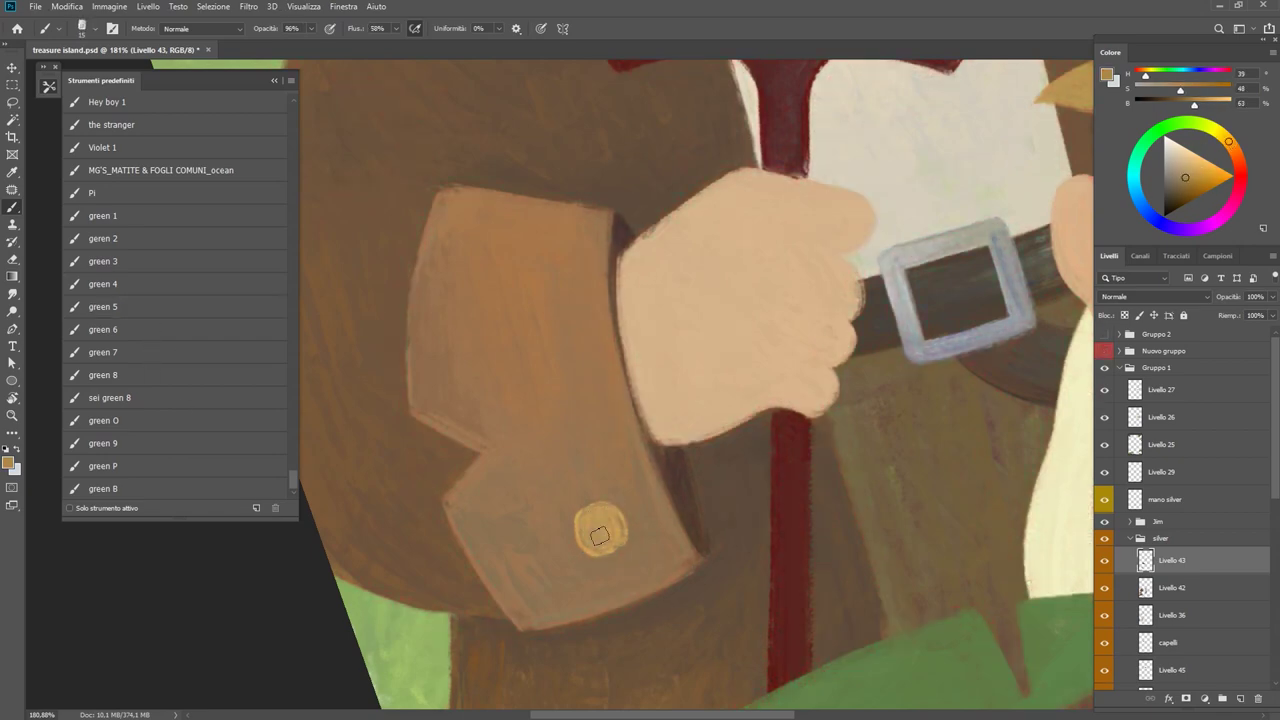
pyautogui.moveTo(600, 535); pyautogui.dragTo(585, 518)
# Brighten the button's centre with a warmer orange and zoom out to check it.
pyautogui.press('z')
pyautogui.keyDown('alt'); pyautogui.click(535, 496); pyautogui.keyUp('alt')
pyautogui.press('b')
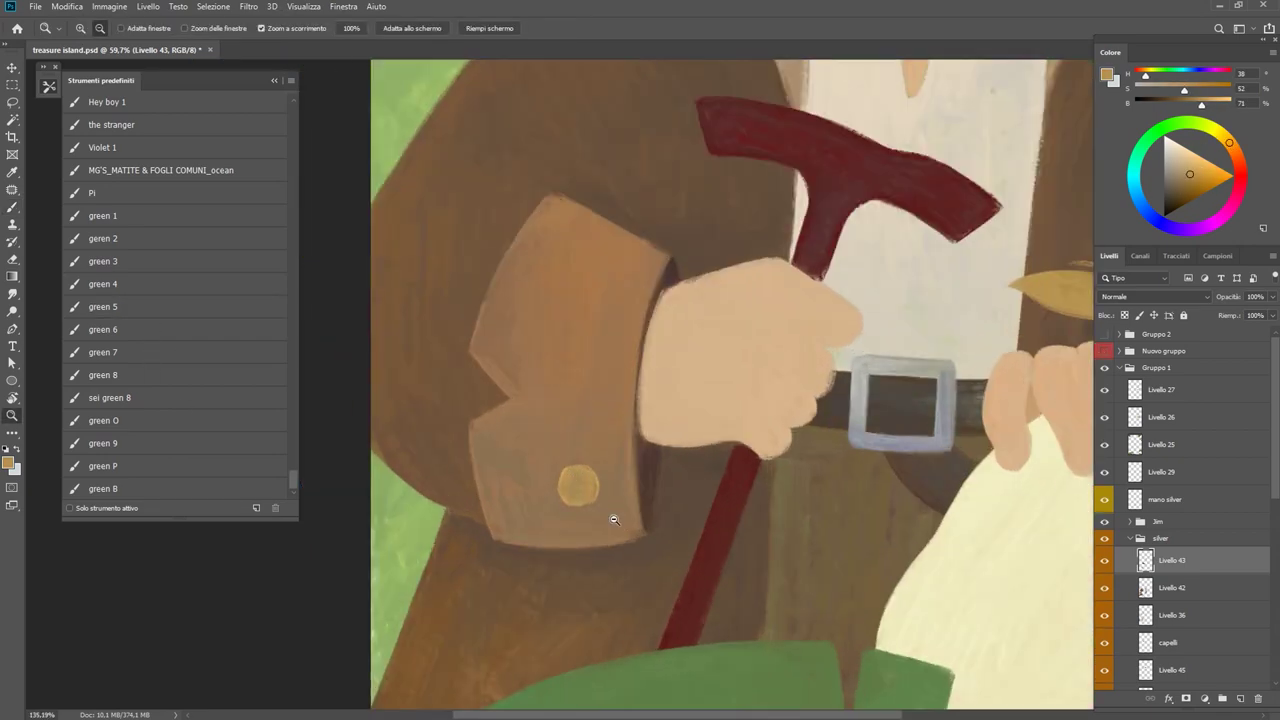
pyautogui.keyDown('alt'); pyautogui.click(600, 477); pyautogui.keyUp('alt')
pyautogui.moveTo(600, 474); pyautogui.dragTo(580, 489)
pyautogui.keyDown('alt'); pyautogui.click(583, 476); pyautogui.keyUp('alt')
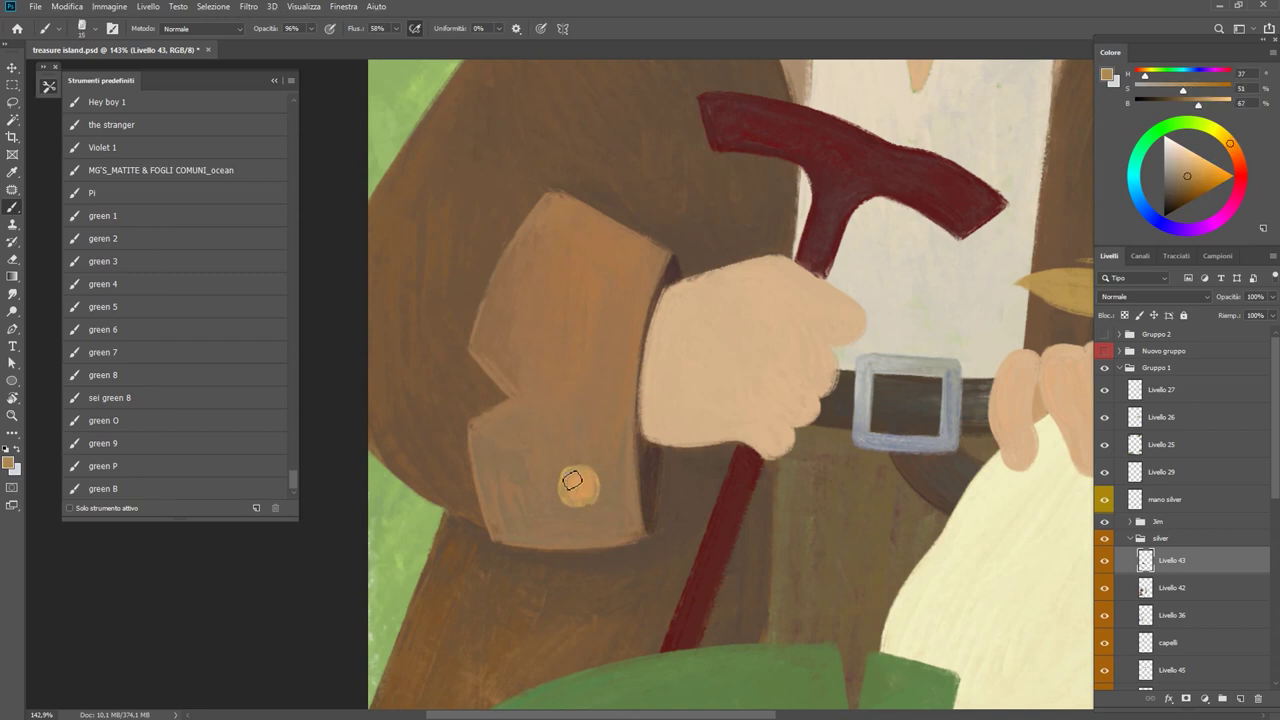
pyautogui.press('z')
pyautogui.moveTo(567, 477); pyautogui.dragTo(505, 439)
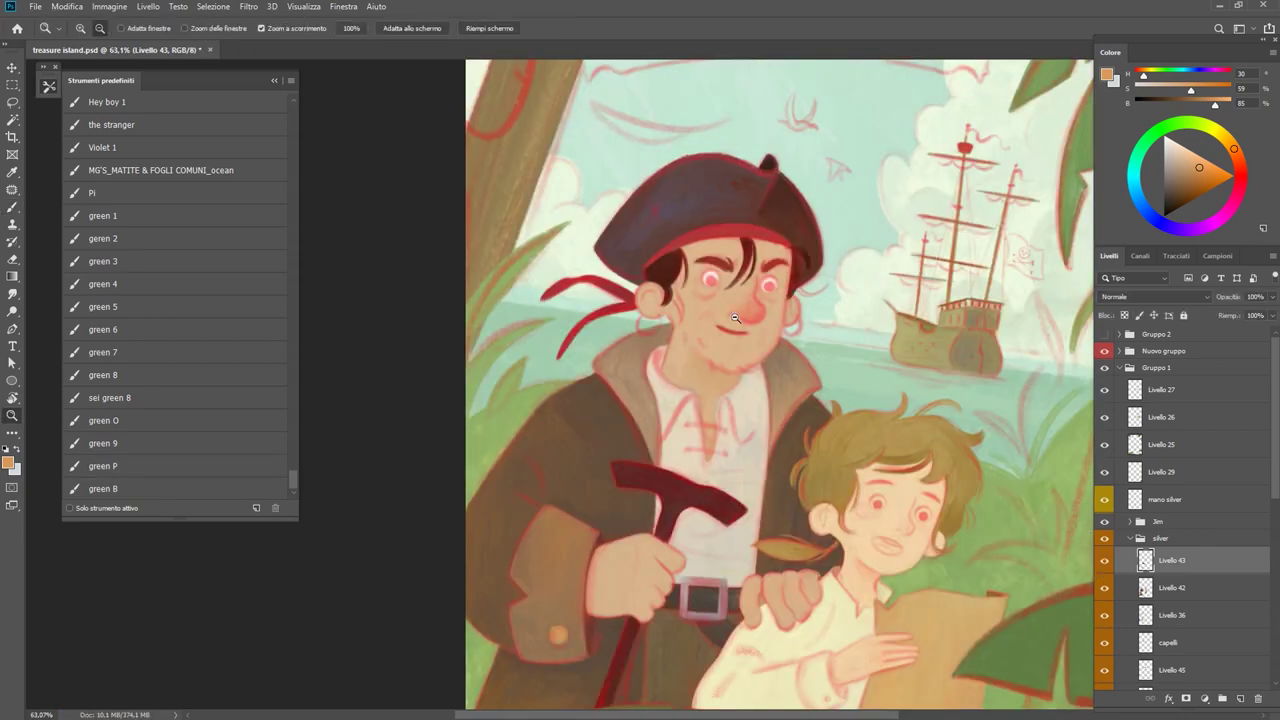
# Zoom in on the face and paint a grey-blue hoop earring below the ear.
pyautogui.moveTo(735, 318); pyautogui.dragTo(1000, 320)
pyautogui.press('b')
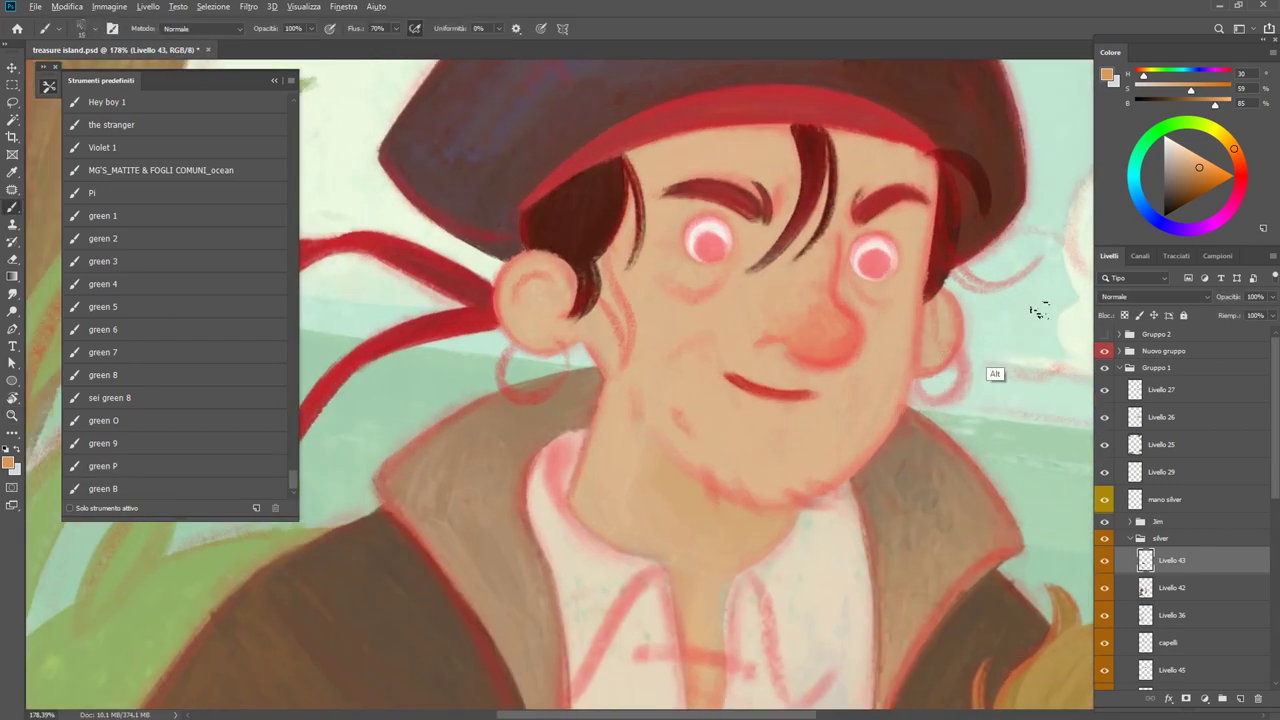
pyautogui.keyDown('alt'); pyautogui.click(997, 375); pyautogui.keyUp('alt')
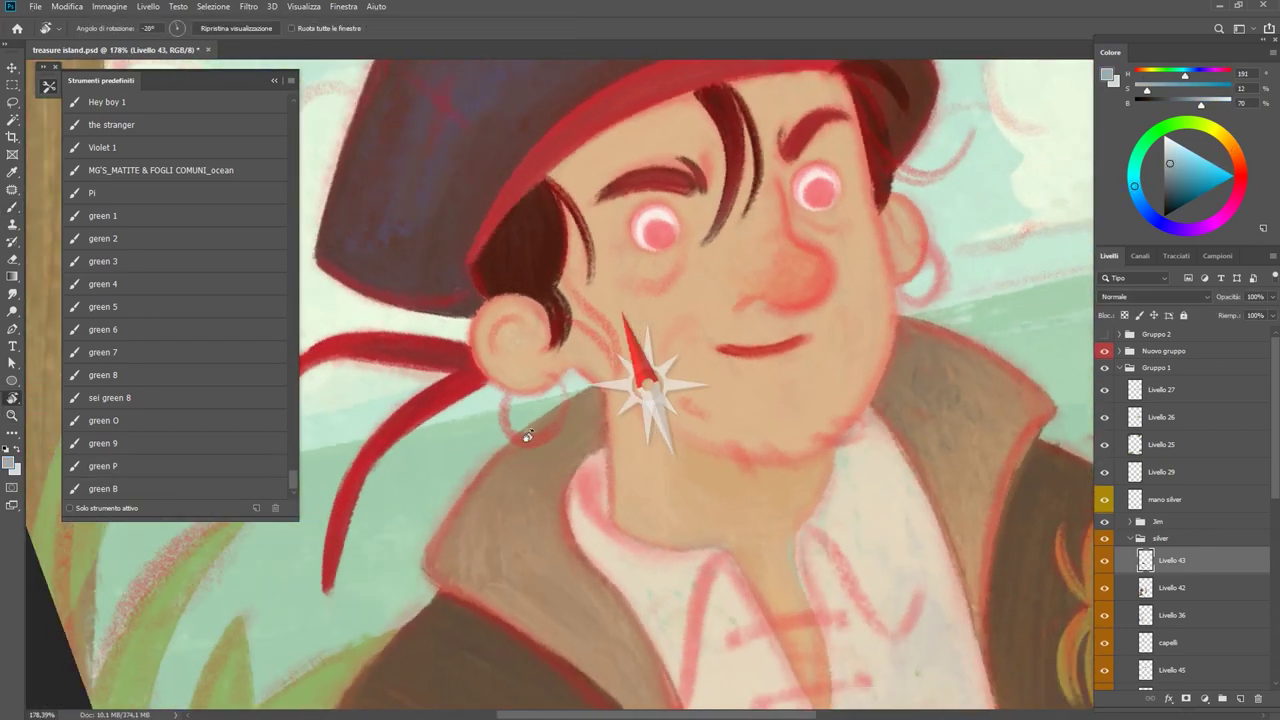
pyautogui.moveTo(505, 392)
pyautogui.mouseDown()
pyautogui.moveTo(508, 432)
pyautogui.moveTo(542, 450)
pyautogui.moveTo(550, 374)
pyautogui.moveTo(558, 445)
pyautogui.moveTo(560, 372)
pyautogui.moveTo(420, 380)
pyautogui.mouseUp()
# Hide the sketch lines, darken the earring's left side and add a light highlight.
pyautogui.click(1104, 351)
pyautogui.press('z')
pyautogui.press('b')
pyautogui.moveTo(541, 348)
pyautogui.mouseDown()
pyautogui.moveTo(600, 350)
pyautogui.moveTo(555, 385)
pyautogui.moveTo(612, 325)
pyautogui.moveTo(531, 371)
pyautogui.moveTo(569, 339)
pyautogui.mouseUp()
pyautogui.keyDown('alt'); pyautogui.click(617, 367); pyautogui.keyUp('alt')
pyautogui.keyDown('alt'); pyautogui.click(548, 365); pyautogui.keyUp('alt')
pyautogui.keyDown('alt'); pyautogui.click(592, 381); pyautogui.keyUp('alt')
# Select the green P brush preset and sample the earring's colour.
pyautogui.press('z')
pyautogui.press('e')
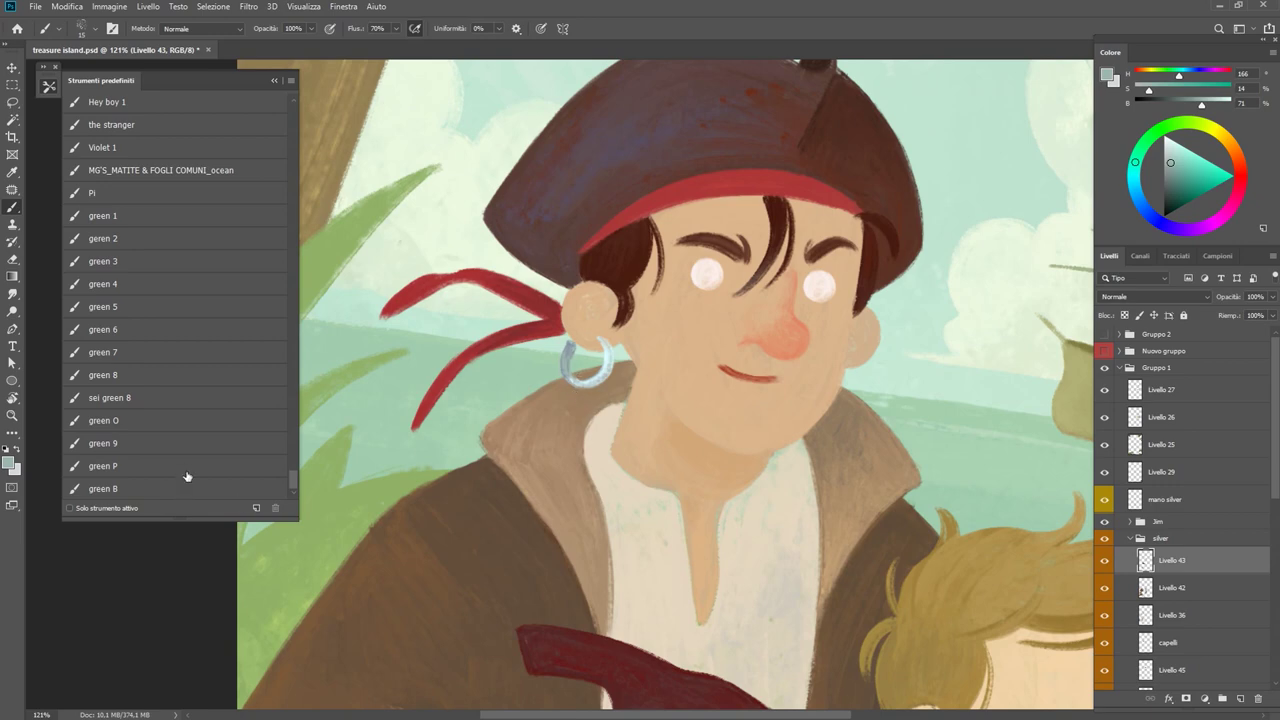
pyautogui.click(187, 476)
pyautogui.keyDown('alt'); pyautogui.click(600, 372); pyautogui.keyUp('alt')
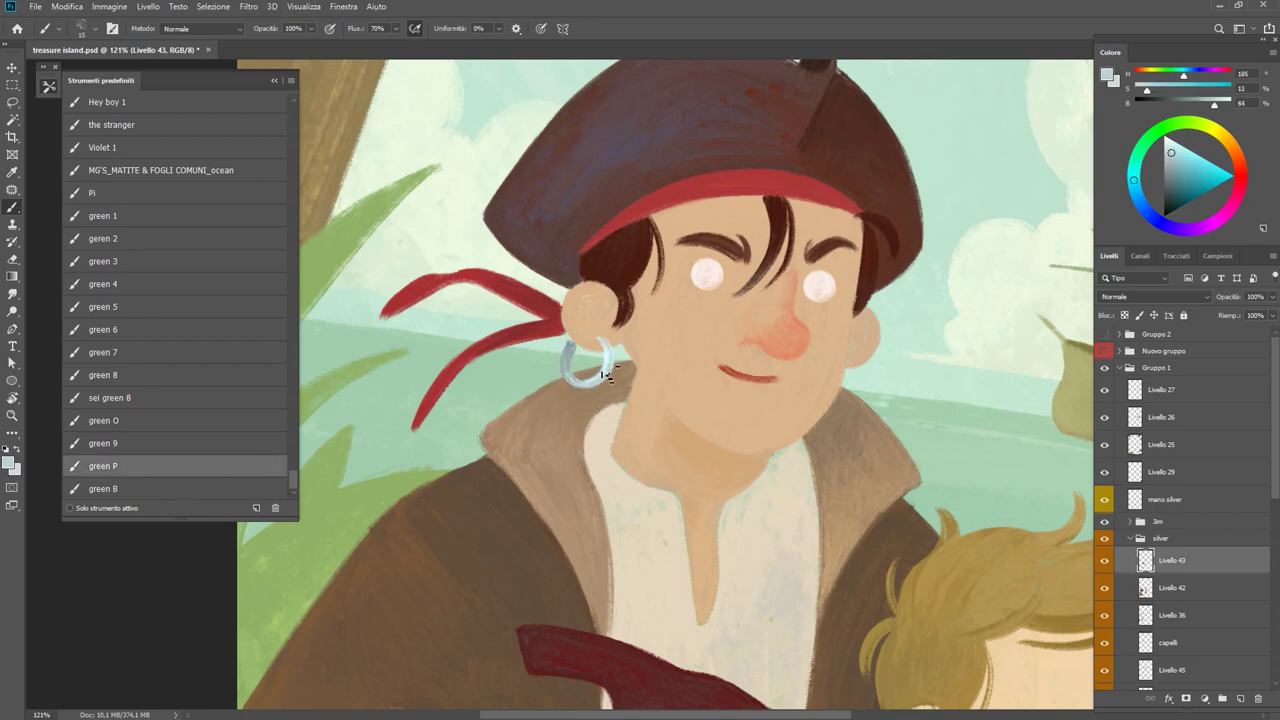
pyautogui.scroll(3, 606, 366)
pyautogui.scroll(-5, 560, 350)
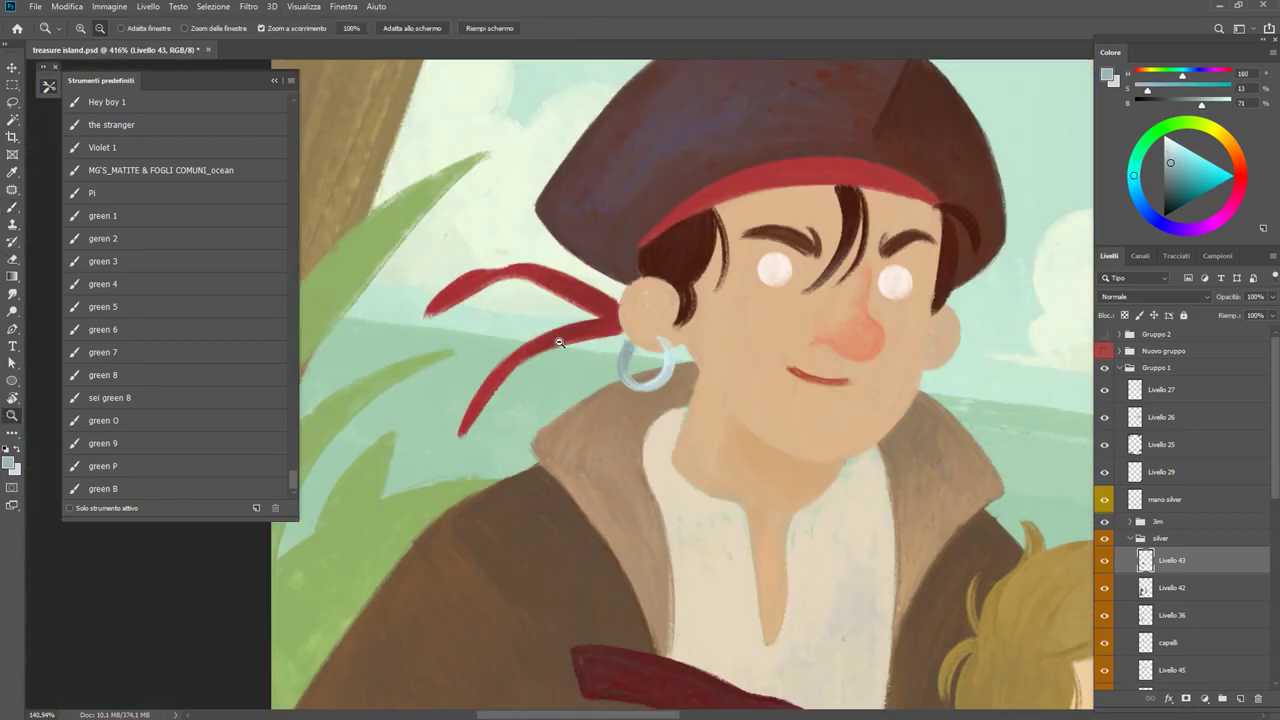
pyautogui.scroll(-1, 621, 405)
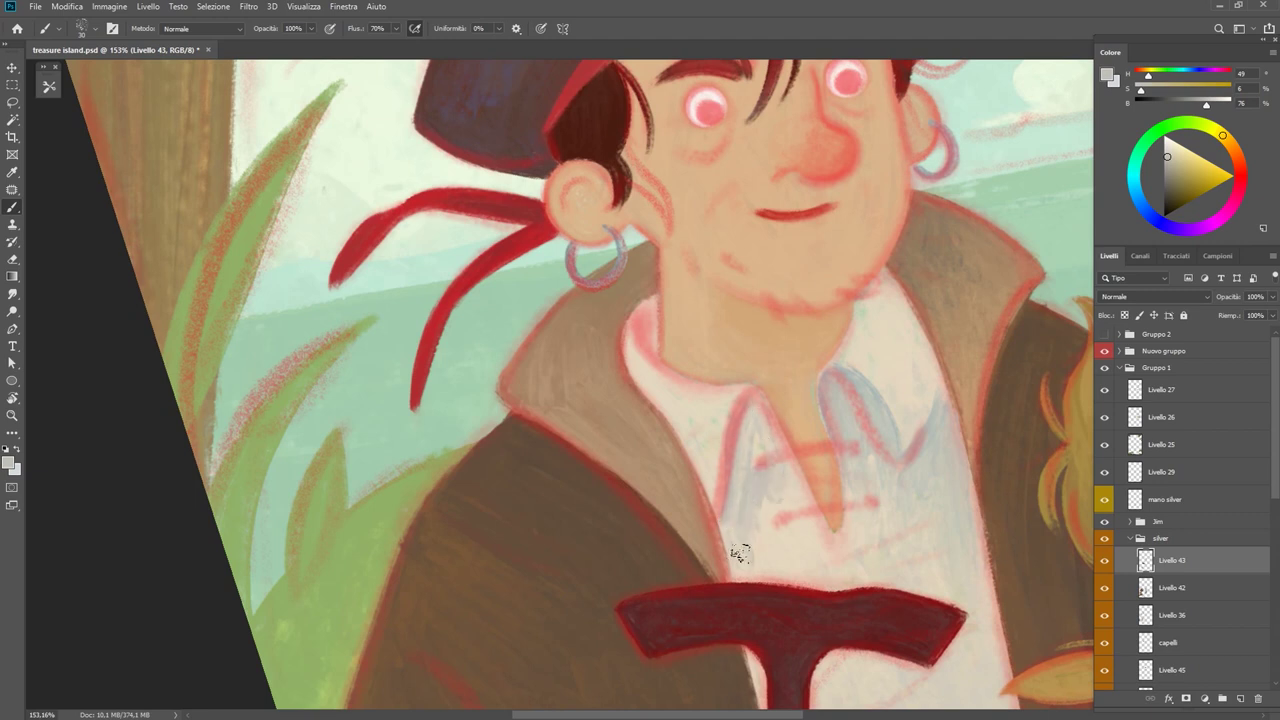
# Shade the left shirt collar and the area to its right light blue.
pyautogui.keyDown('alt'); pyautogui.click(830, 400); pyautogui.keyUp('alt')
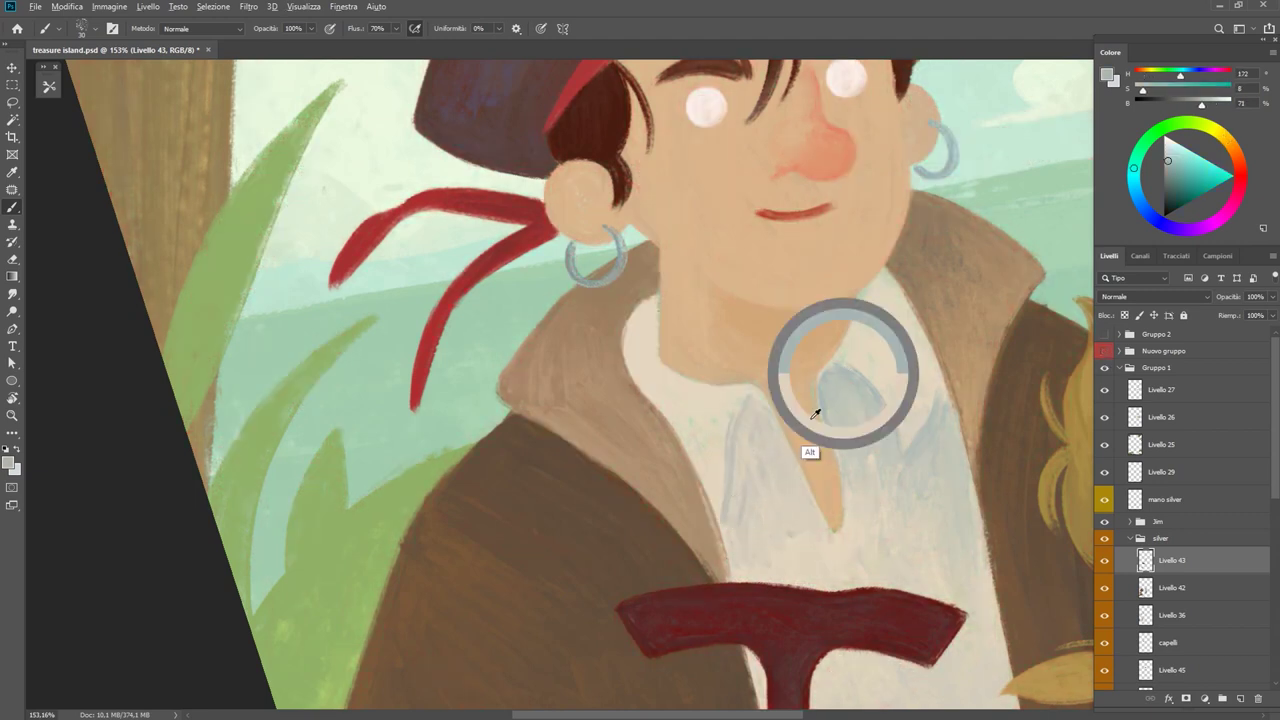
pyautogui.moveTo(745, 400); pyautogui.dragTo(727, 520)
pyautogui.moveTo(765, 420); pyautogui.dragTo(788, 525)
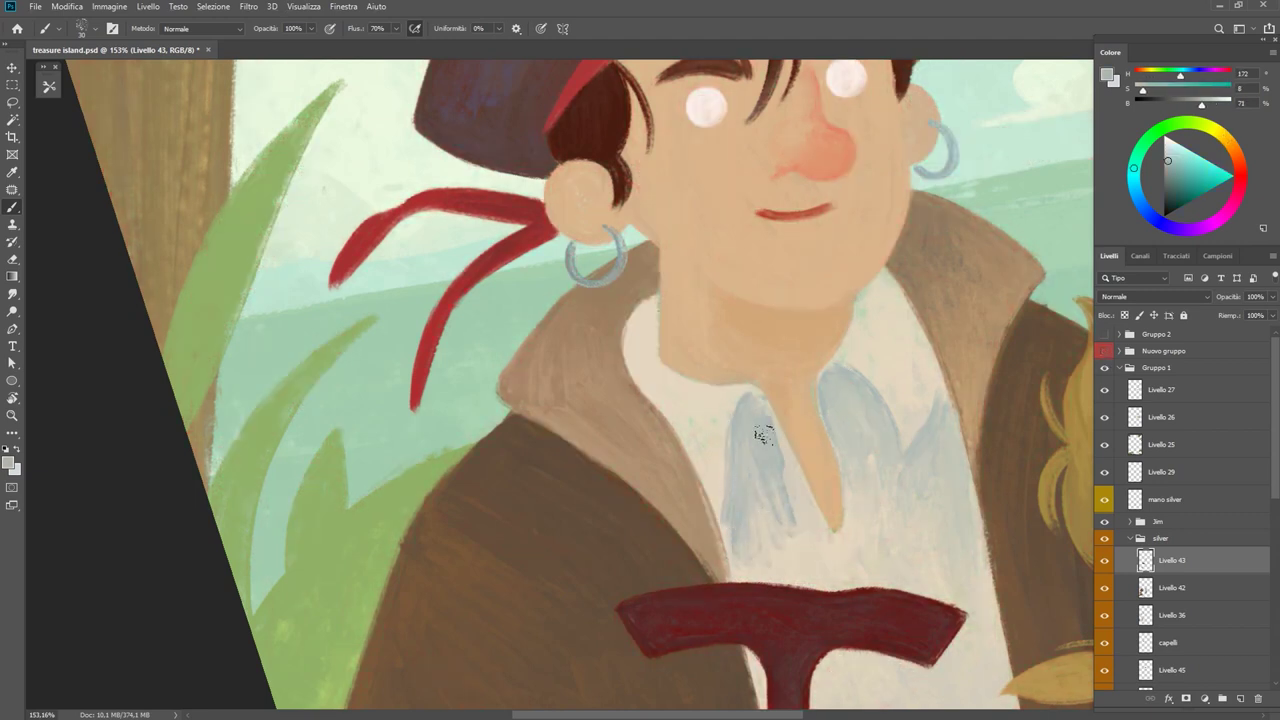
pyautogui.moveTo(780, 436); pyautogui.dragTo(800, 530)
# Blend sampled shirt cream into the blue collar shading and soften its edge.
pyautogui.keyDown('alt'); pyautogui.click(750, 563); pyautogui.keyUp('alt')
pyautogui.keyDown('alt'); pyautogui.click(730, 503); pyautogui.keyUp('alt')
pyautogui.moveTo(723, 520); pyautogui.dragTo(751, 577)
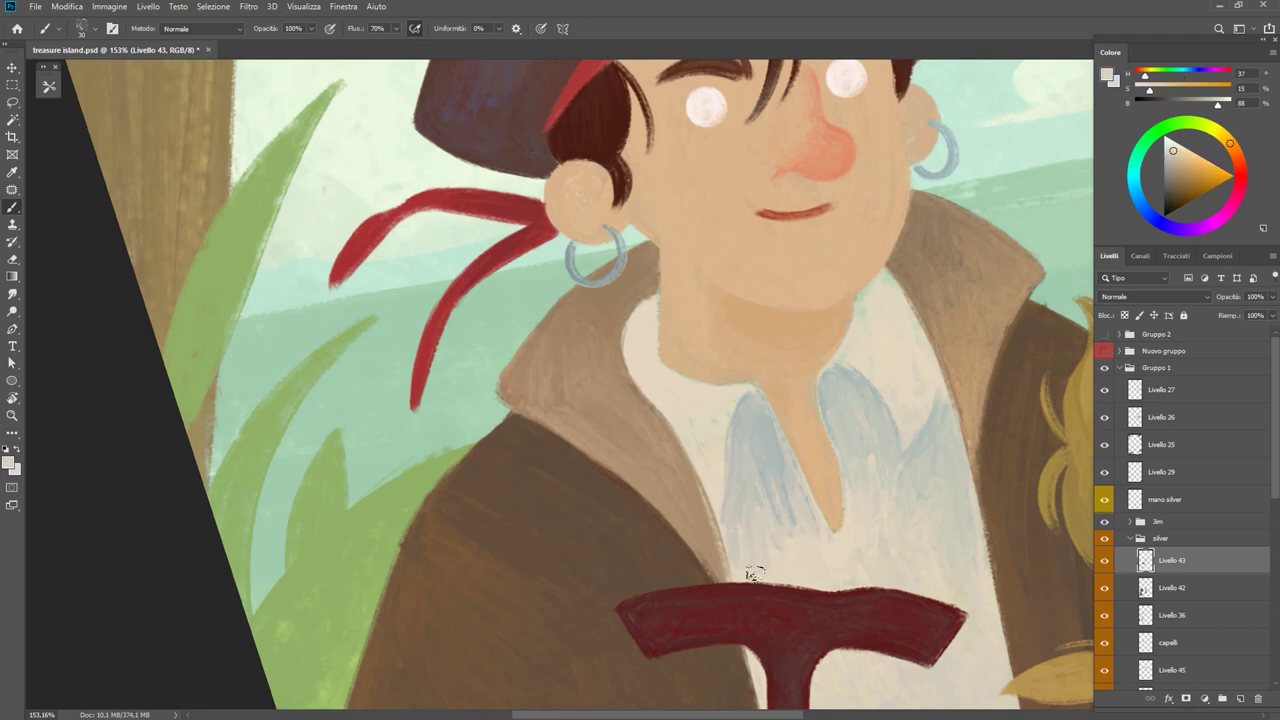
pyautogui.moveTo(789, 494); pyautogui.dragTo(803, 538)
pyautogui.press('z')
pyautogui.press('b')
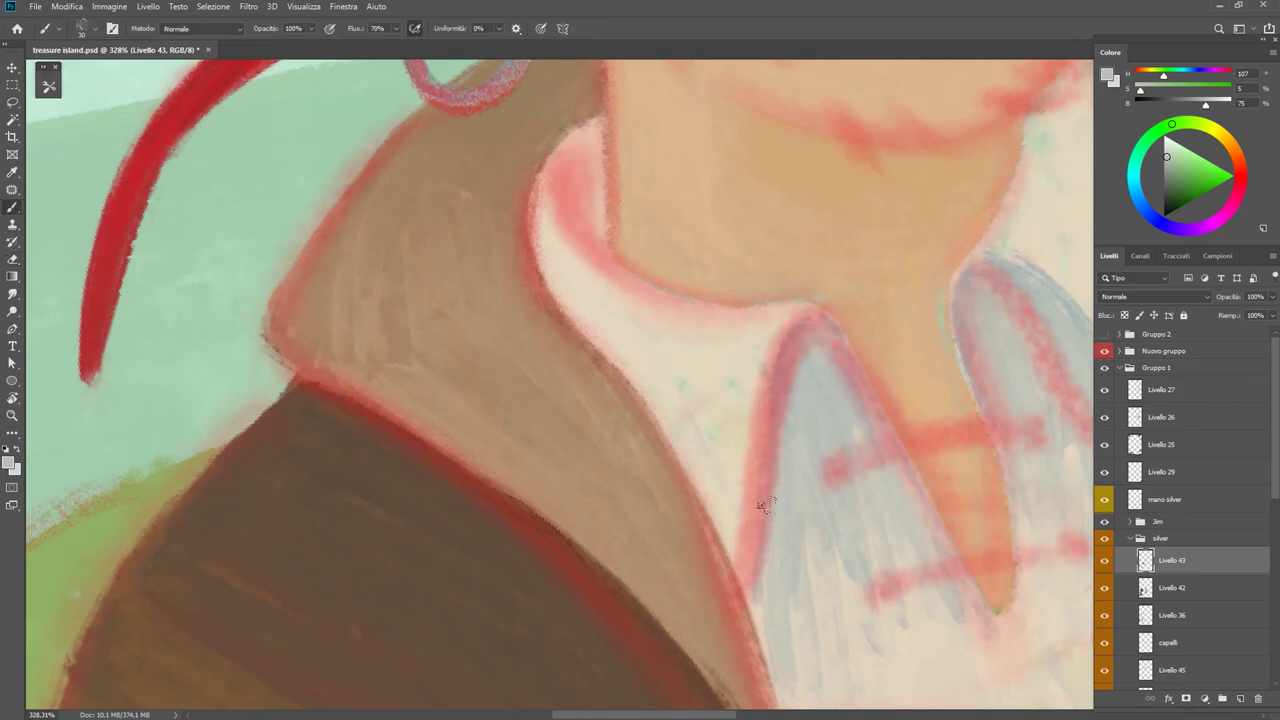
pyautogui.moveTo(743, 586); pyautogui.dragTo(755, 483)
# Collapse the Silver group, brush dark green streaks on the lower-right leaf, then rotate the view.
pyautogui.hotkey('ctrl', '0')
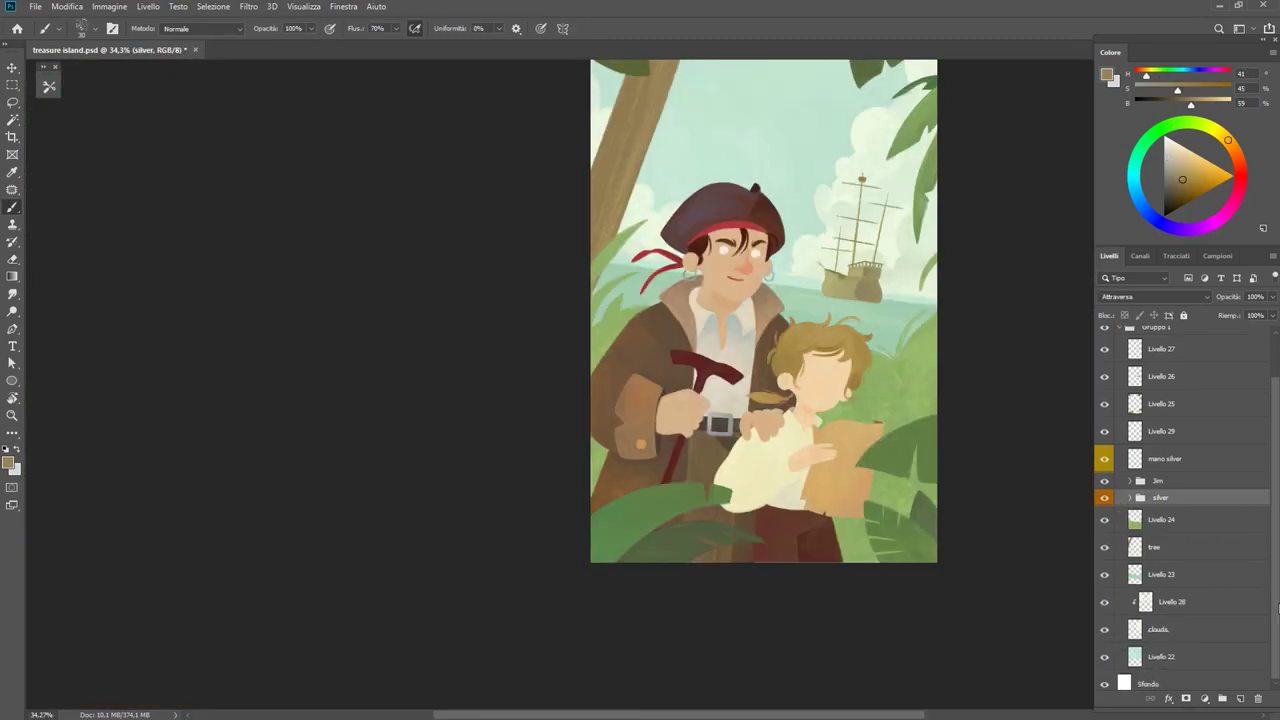
pyautogui.click(1106, 545)
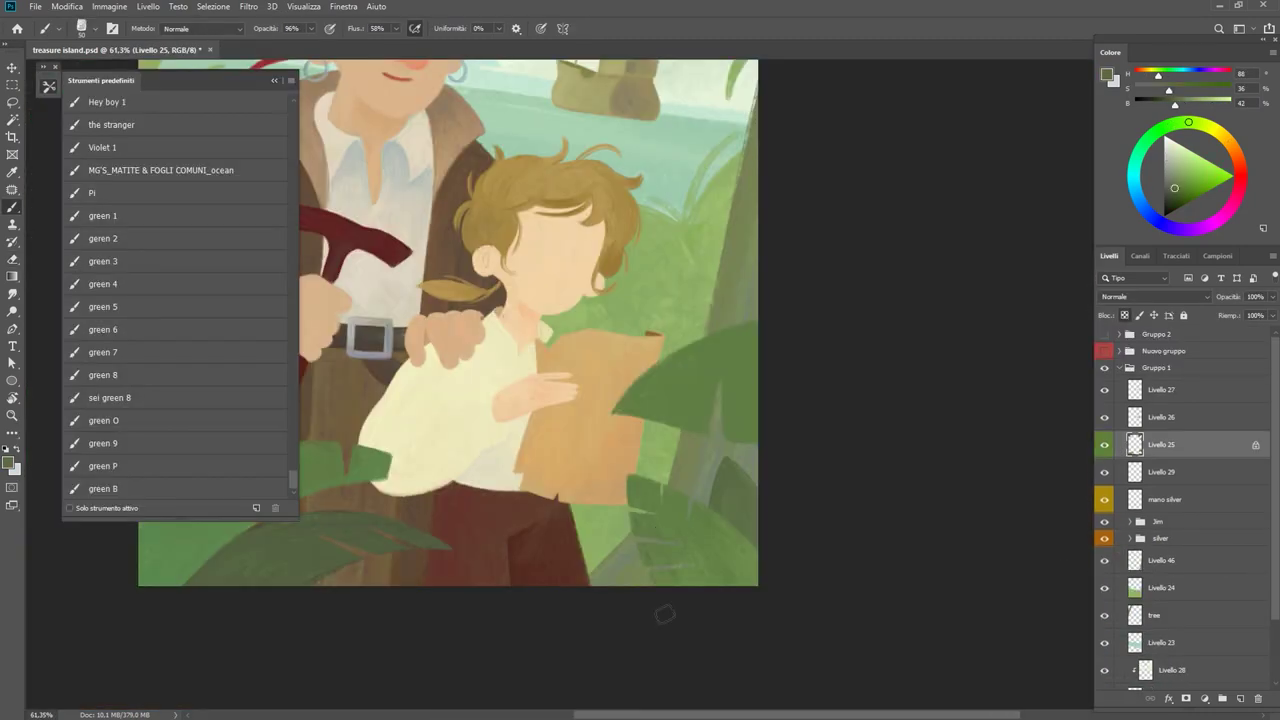
pyautogui.moveTo(640, 472); pyautogui.dragTo(720, 565)
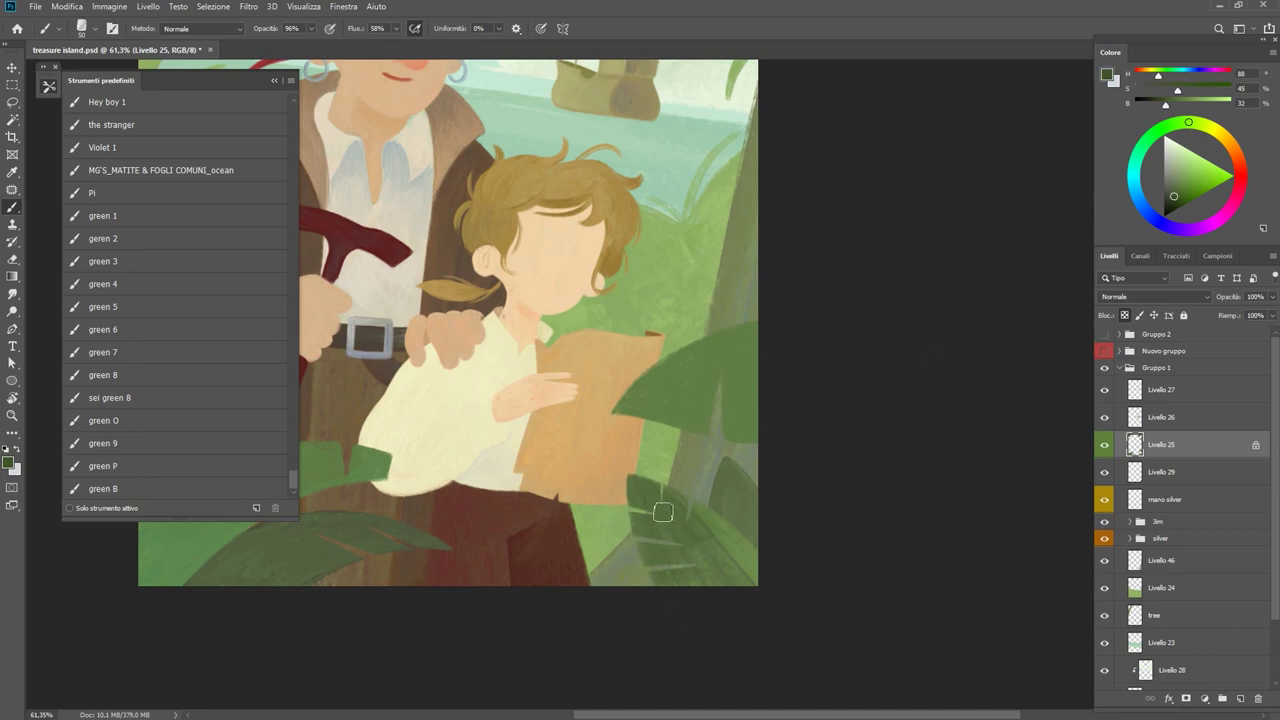
pyautogui.moveTo(663, 512); pyautogui.dragTo(676, 494)
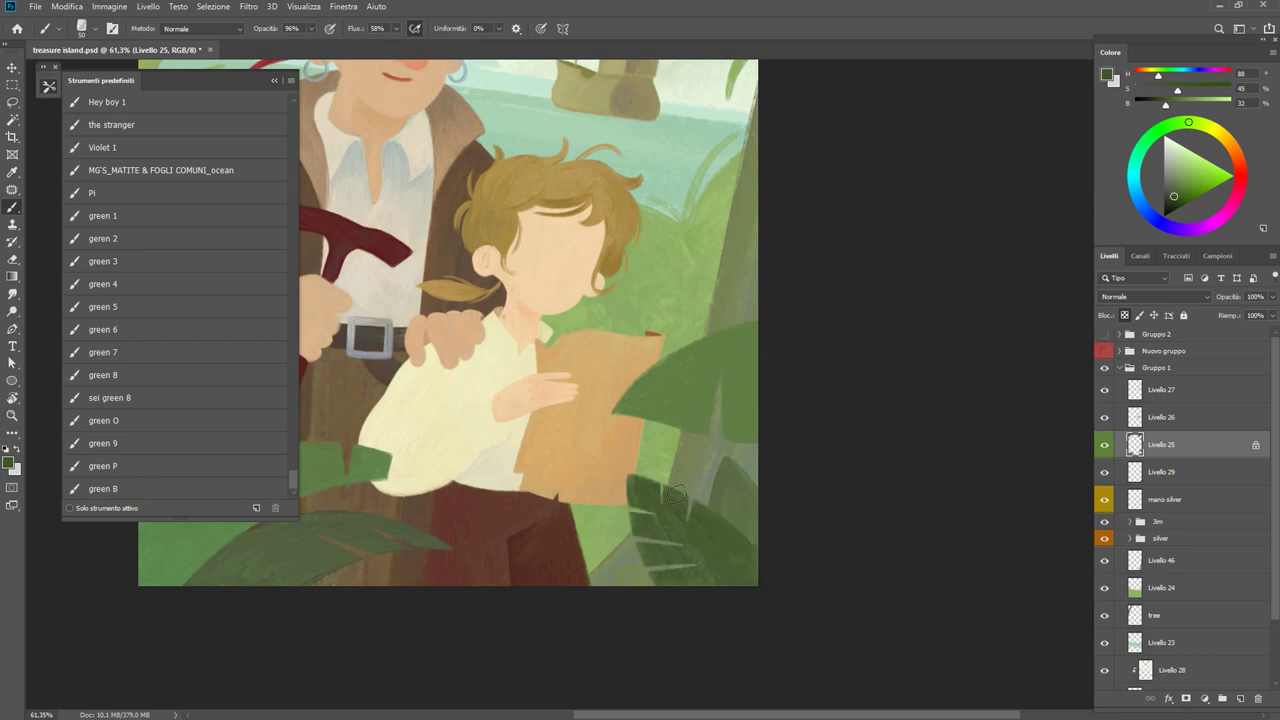
pyautogui.press('r')
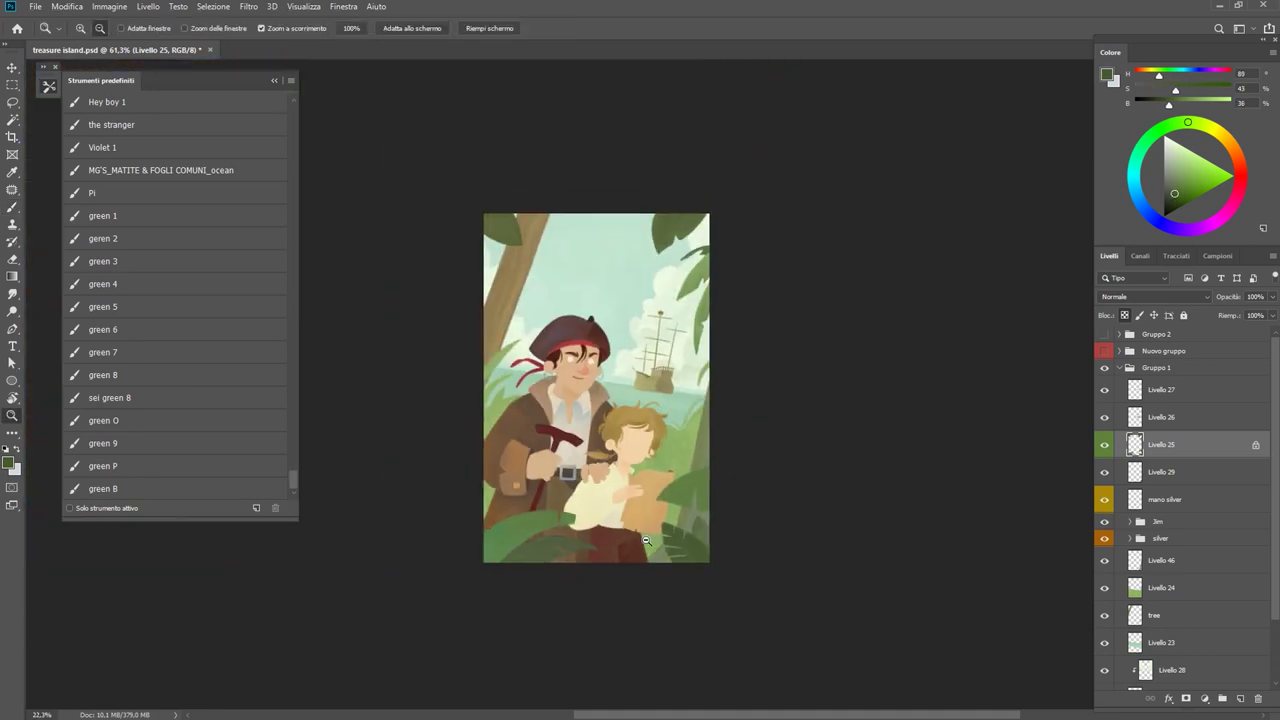
pyautogui.moveTo(670, 515)
pyautogui.mouseDown()
pyautogui.moveTo(1094, 445)
pyautogui.moveTo(766, 371)
pyautogui.mouseUp()
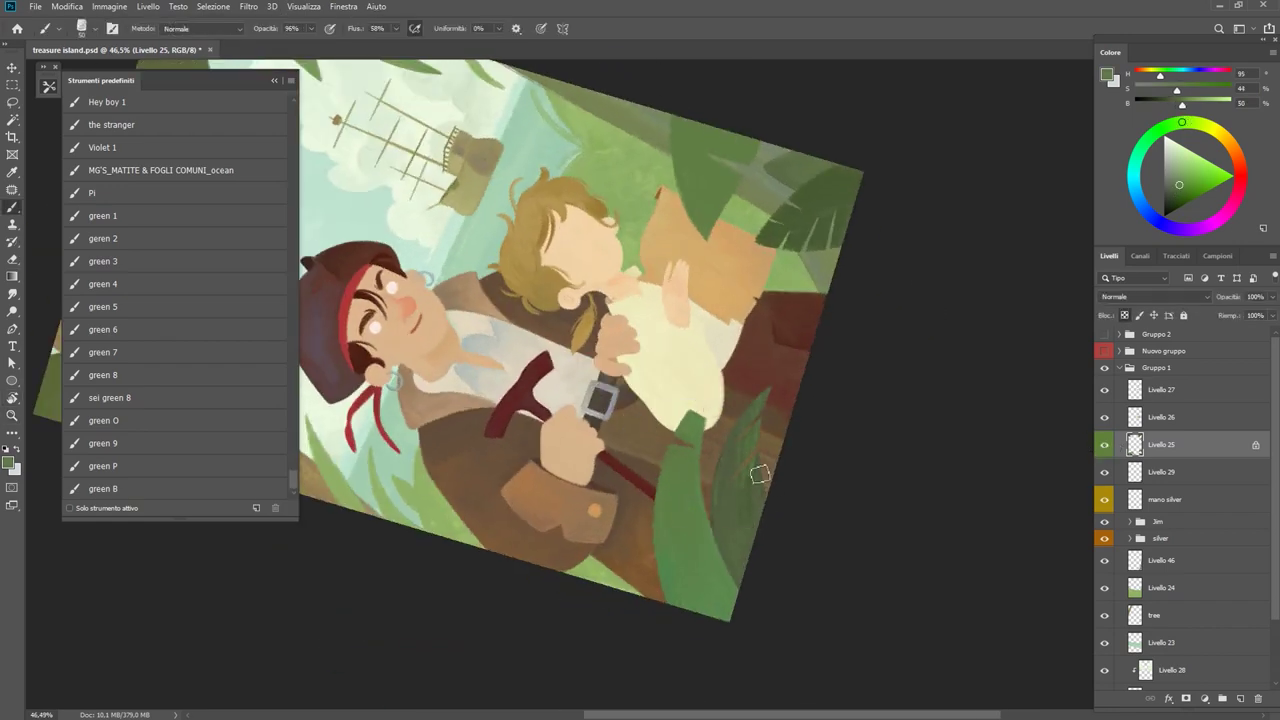
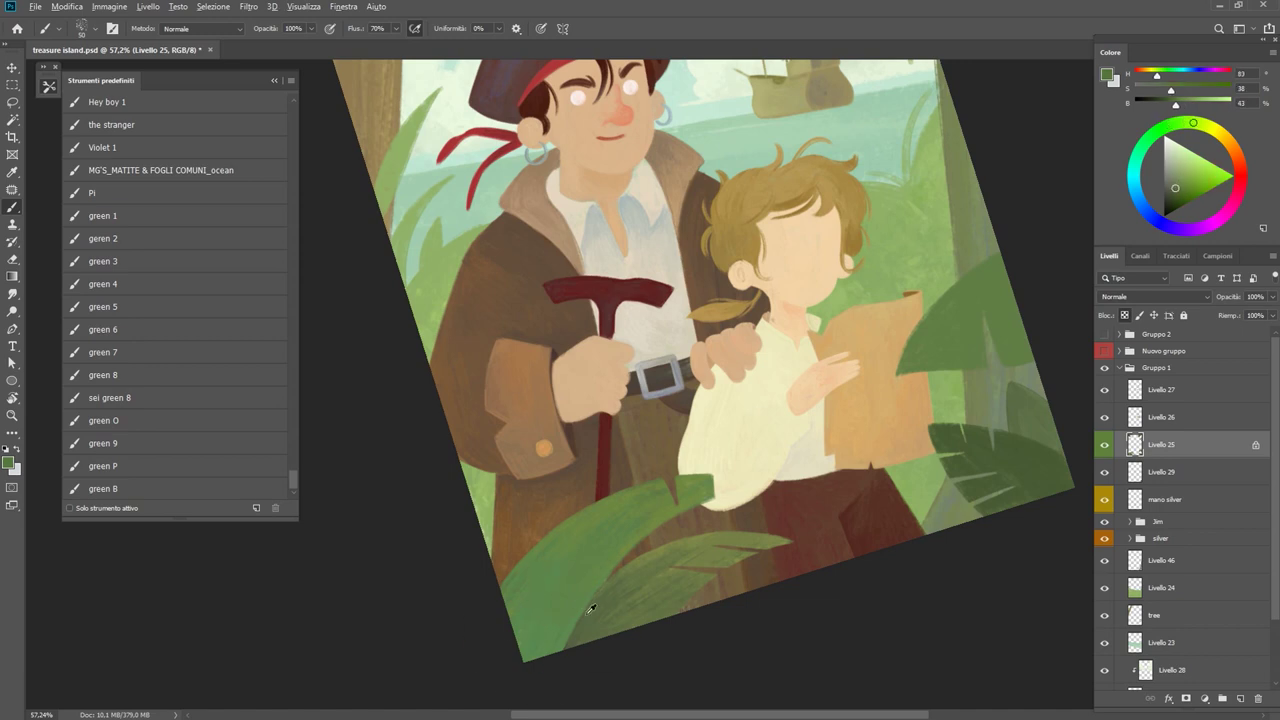
# Sample several foreground leaf greens, zoom in on the leaf and shrink the brush.
pyautogui.keyDown('alt'); pyautogui.click(555, 543); pyautogui.keyUp('alt')
pyautogui.keyDown('alt'); pyautogui.click(565, 602); pyautogui.keyUp('alt')
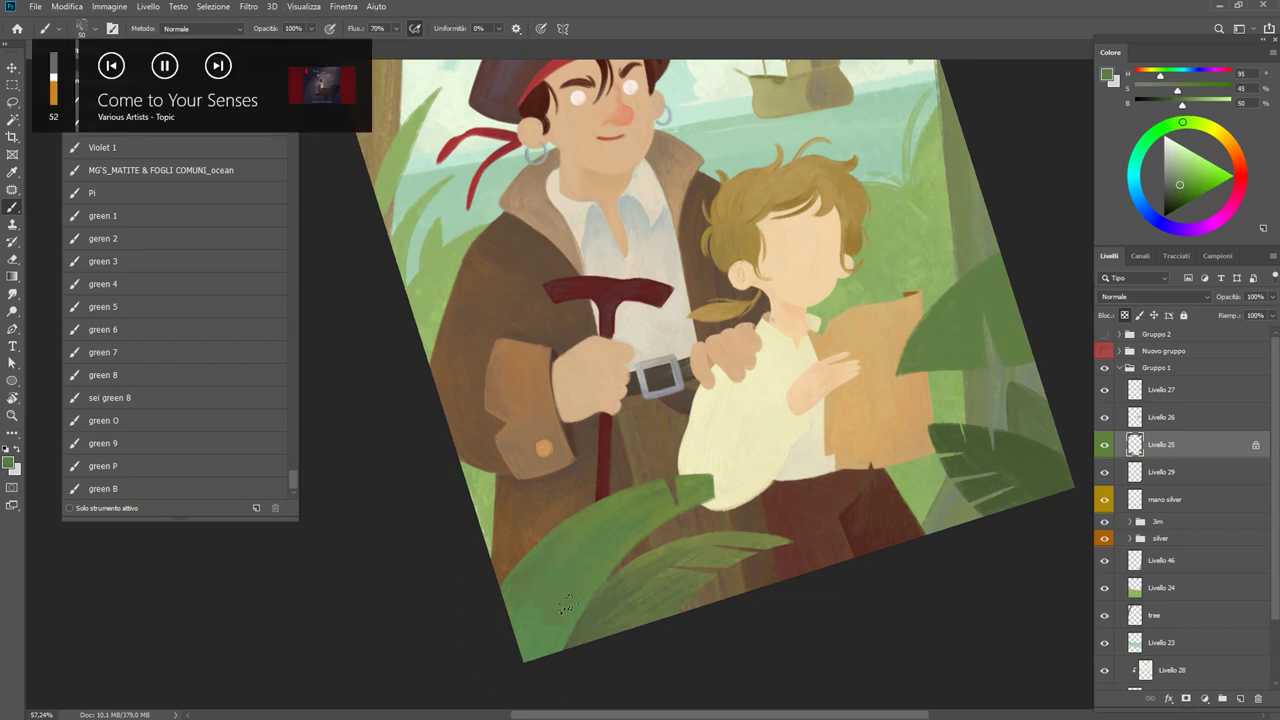
pyautogui.keyDown('alt'); pyautogui.click(661, 485); pyautogui.keyUp('alt')
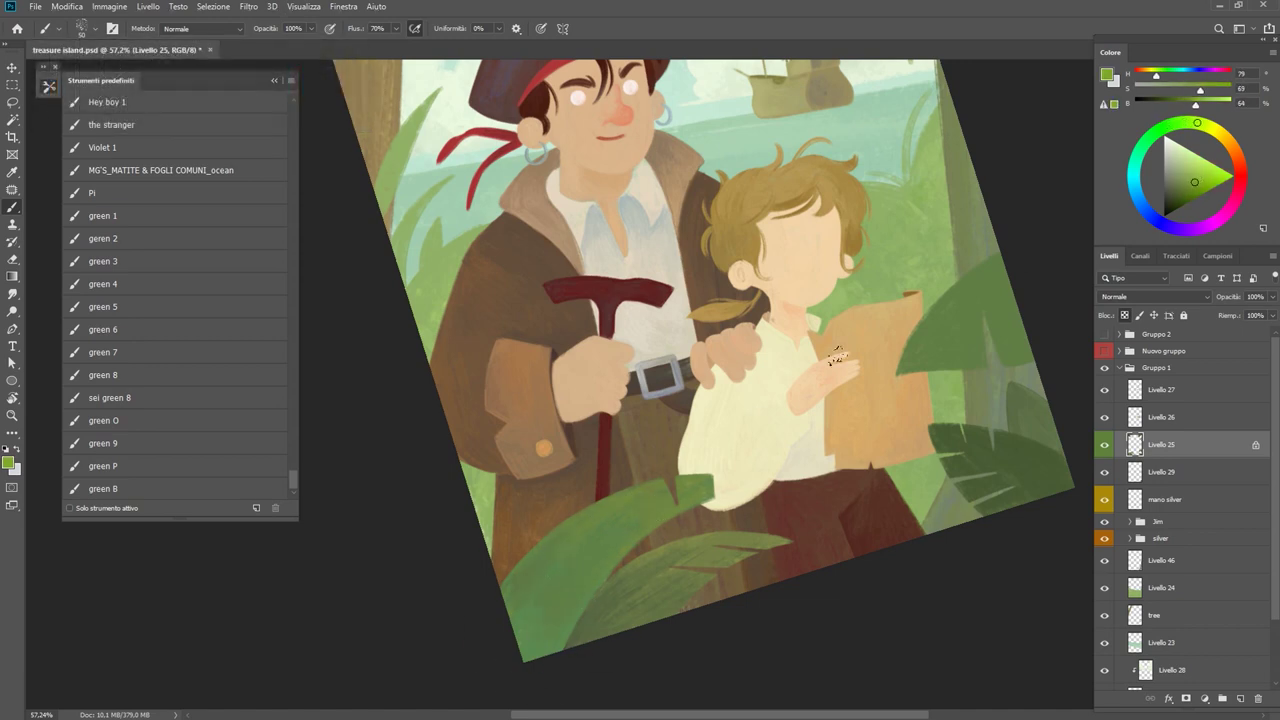
pyautogui.keyDown('alt'); pyautogui.click(663, 484); pyautogui.keyUp('alt')
pyautogui.scroll(-2, 595, 568)
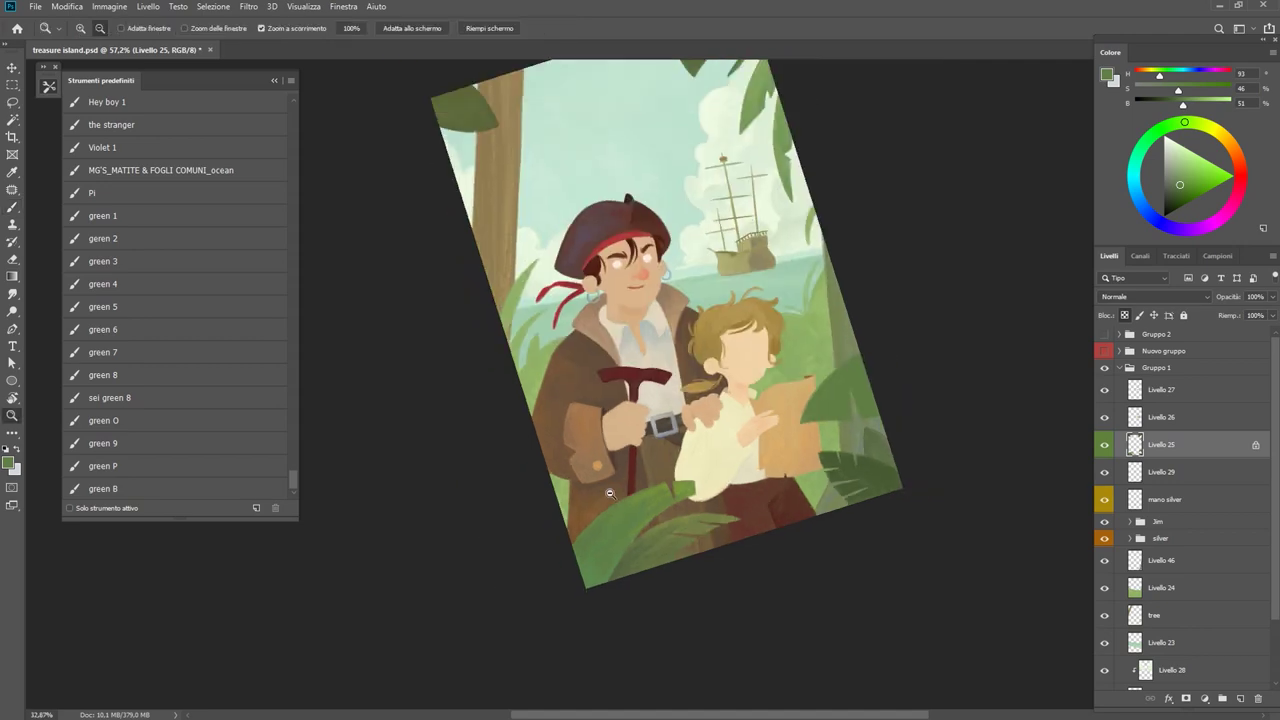
pyautogui.scroll(3, 640, 450)
pyautogui.scroll(2, 644, 420)
pyautogui.keyDown('alt'); pyautogui.click(644, 395); pyautogui.keyUp('alt')
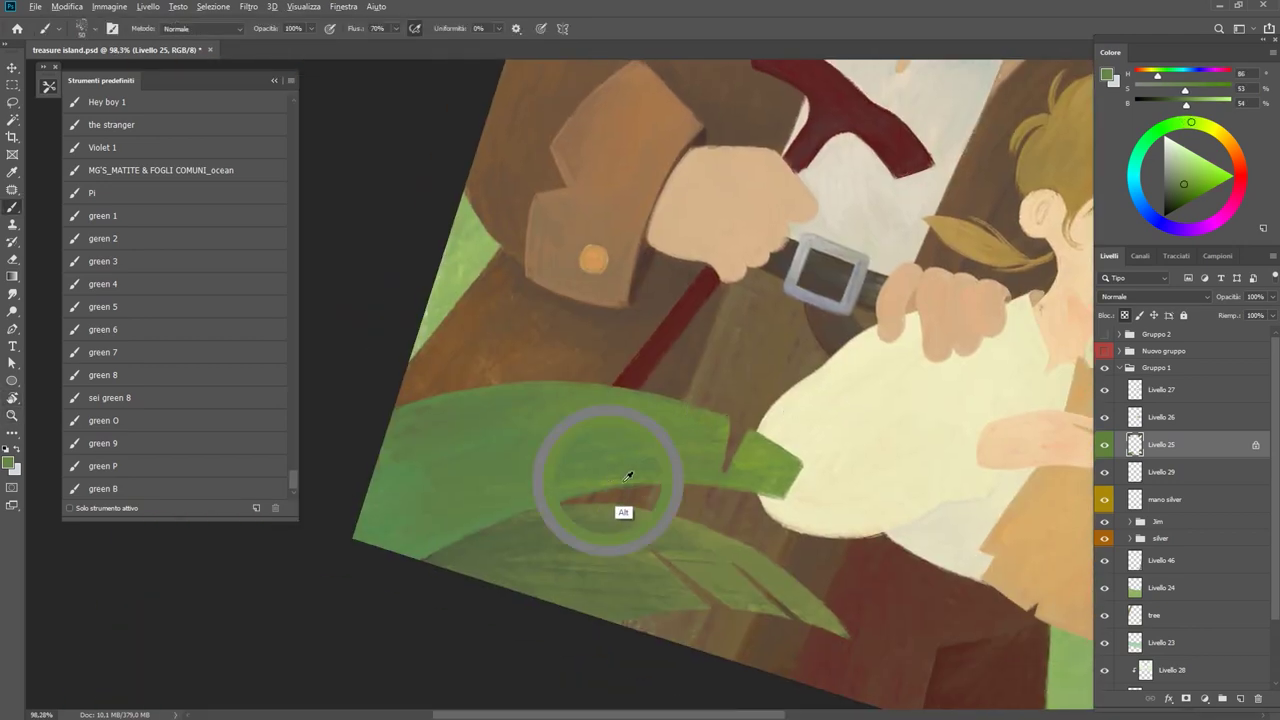
pyautogui.moveTo(623, 474); pyautogui.dragTo(572, 428)
# Zoom on the foreground leaf, select Livello 29 and sample a darker leaf green.
pyautogui.press('z')
pyautogui.scroll(-3, 748, 453)
pyautogui.scroll(-3, 863, 517)
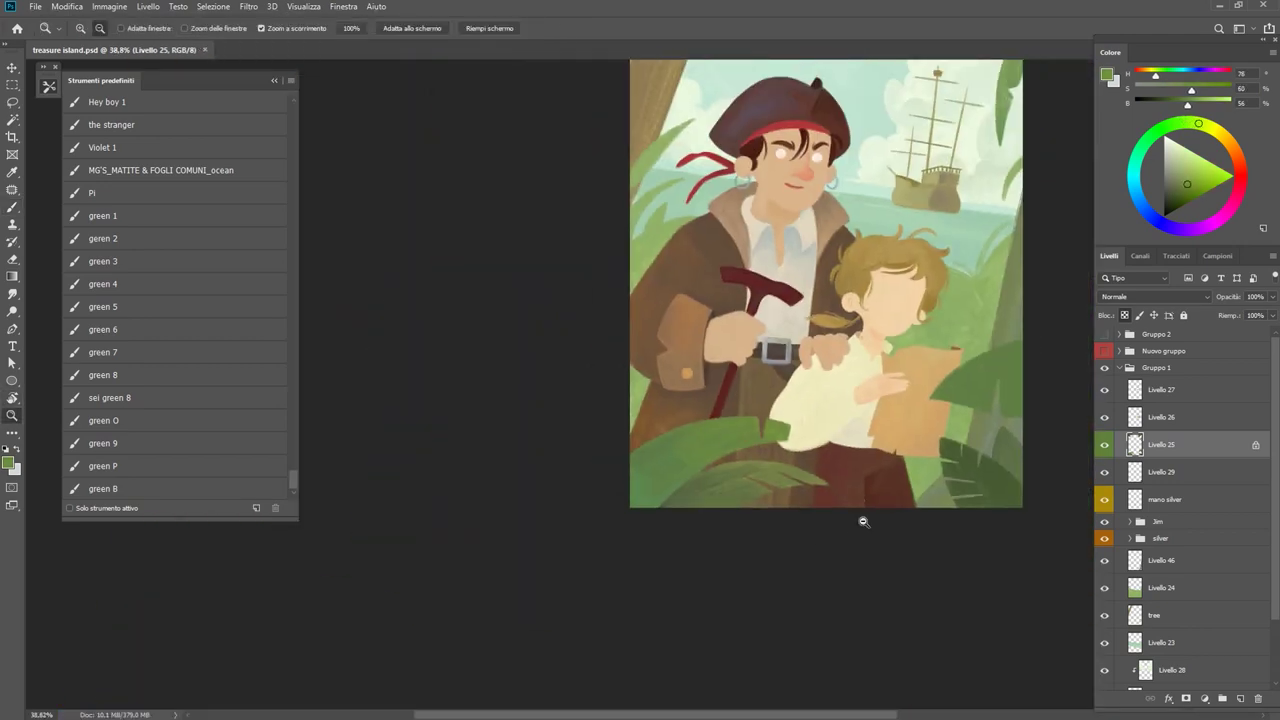
pyautogui.scroll(-2, 863, 517)
pyautogui.scroll(3, 1011, 487)
pyautogui.scroll(3, 1011, 487)
pyautogui.press('b')
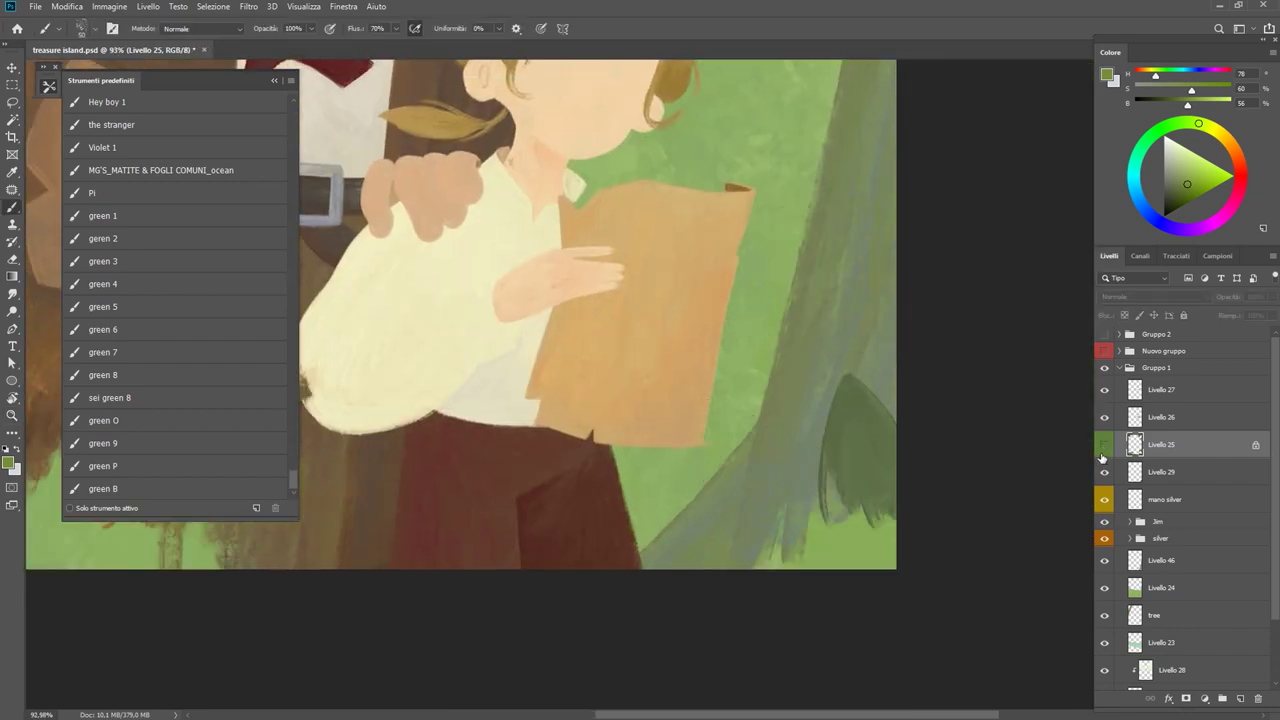
pyautogui.rightClick(1188, 471)
pyautogui.press('Escape')
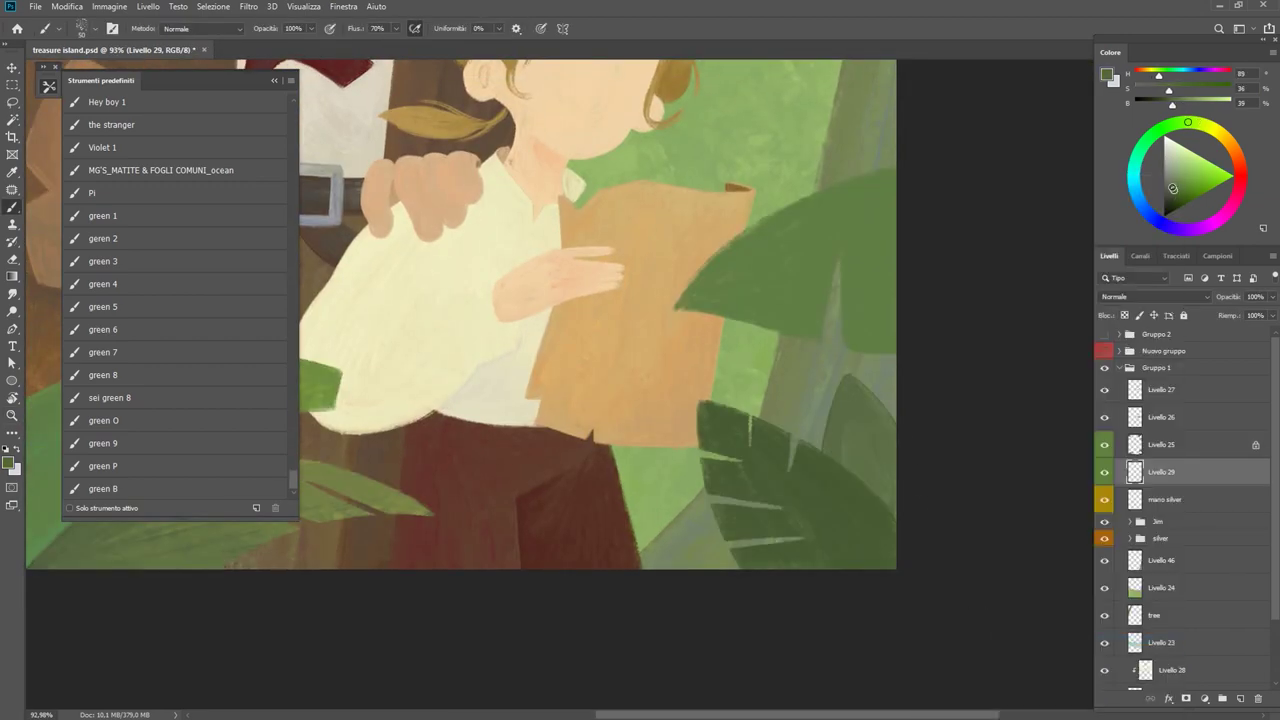
pyautogui.keyDown('alt'); pyautogui.click(863, 418); pyautogui.keyUp('alt')
# Resample duller and brighter foliage greens, rotate the canvas toward the ship and zoom out.
pyautogui.scroll(-5, 857, 423)
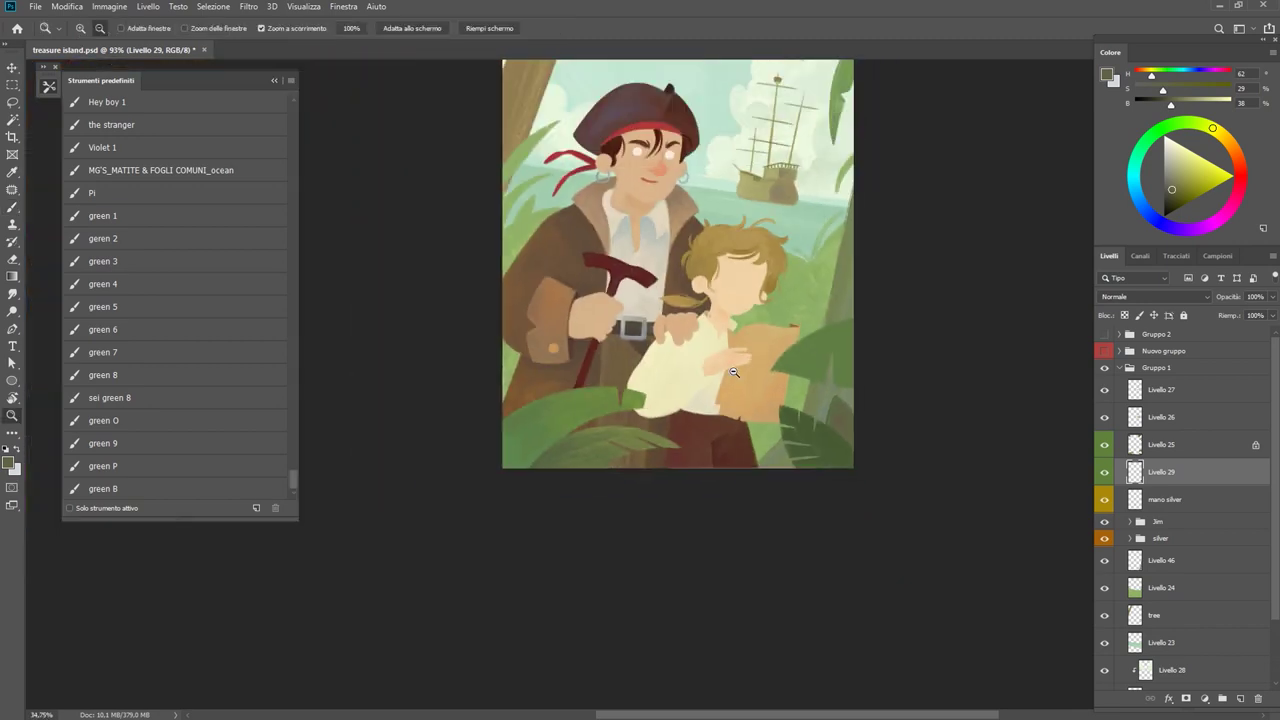
pyautogui.scroll(3, 900, 350)
pyautogui.hotkey('alt', ']')
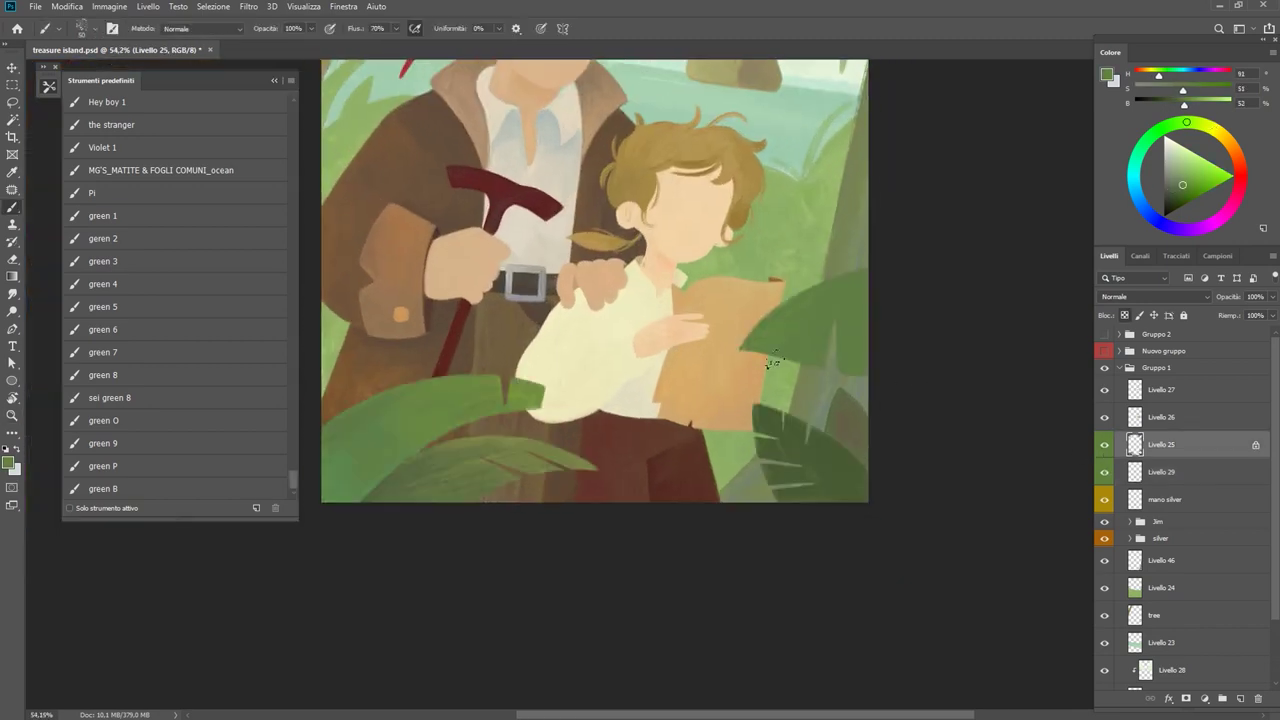
pyautogui.keyDown('alt'); pyautogui.click(830, 314); pyautogui.keyUp('alt')
pyautogui.press('r')
pyautogui.moveTo(877, 341); pyautogui.dragTo(825, 424)
pyautogui.press('XF86AudioNext')
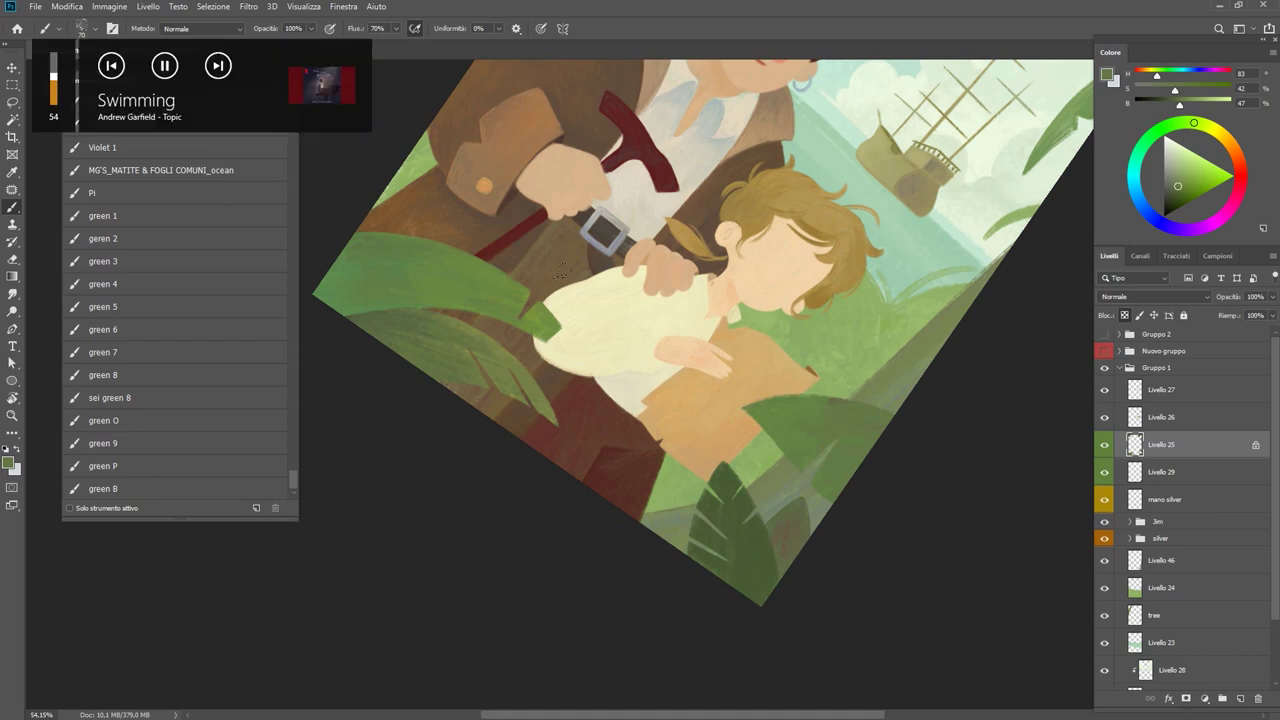
pyautogui.press('XF86AudioPrev')
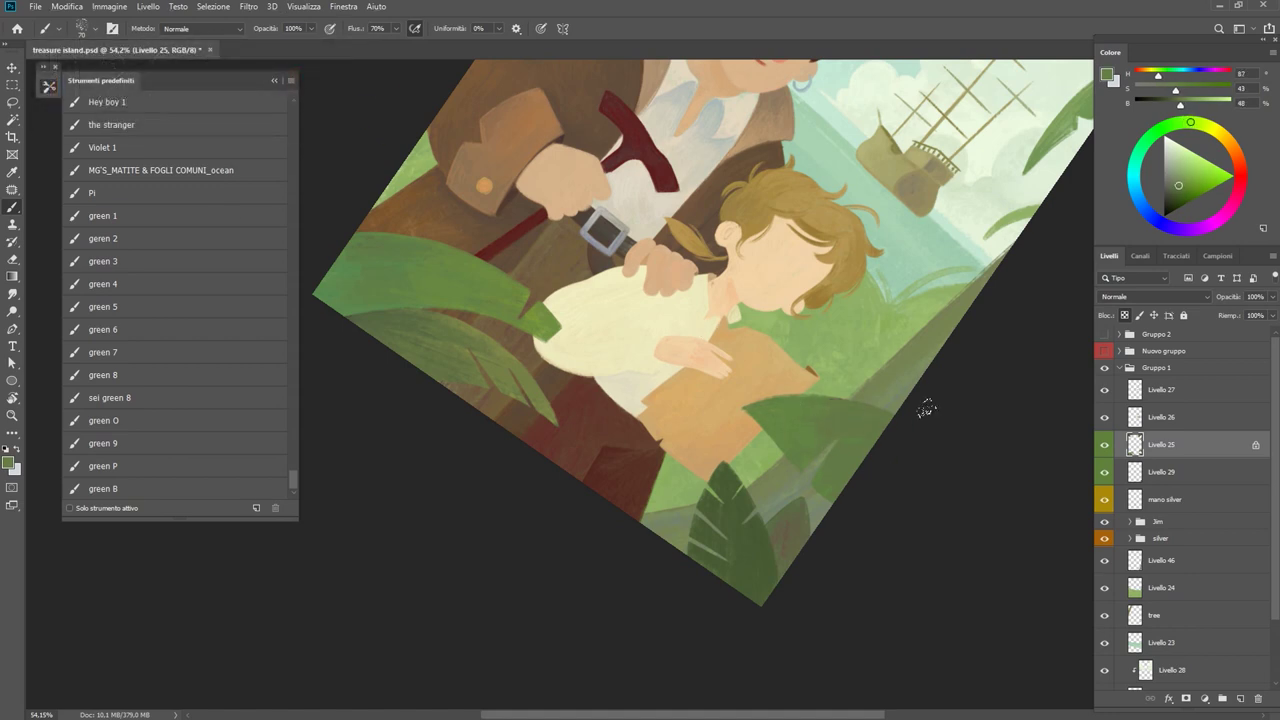
pyautogui.keyDown('alt'); pyautogui.click(760, 428); pyautogui.keyUp('alt')
pyautogui.keyDown('alt'); pyautogui.click(843, 404); pyautogui.keyUp('alt')
pyautogui.press('z')
pyautogui.moveTo(843, 404); pyautogui.dragTo(776, 393)
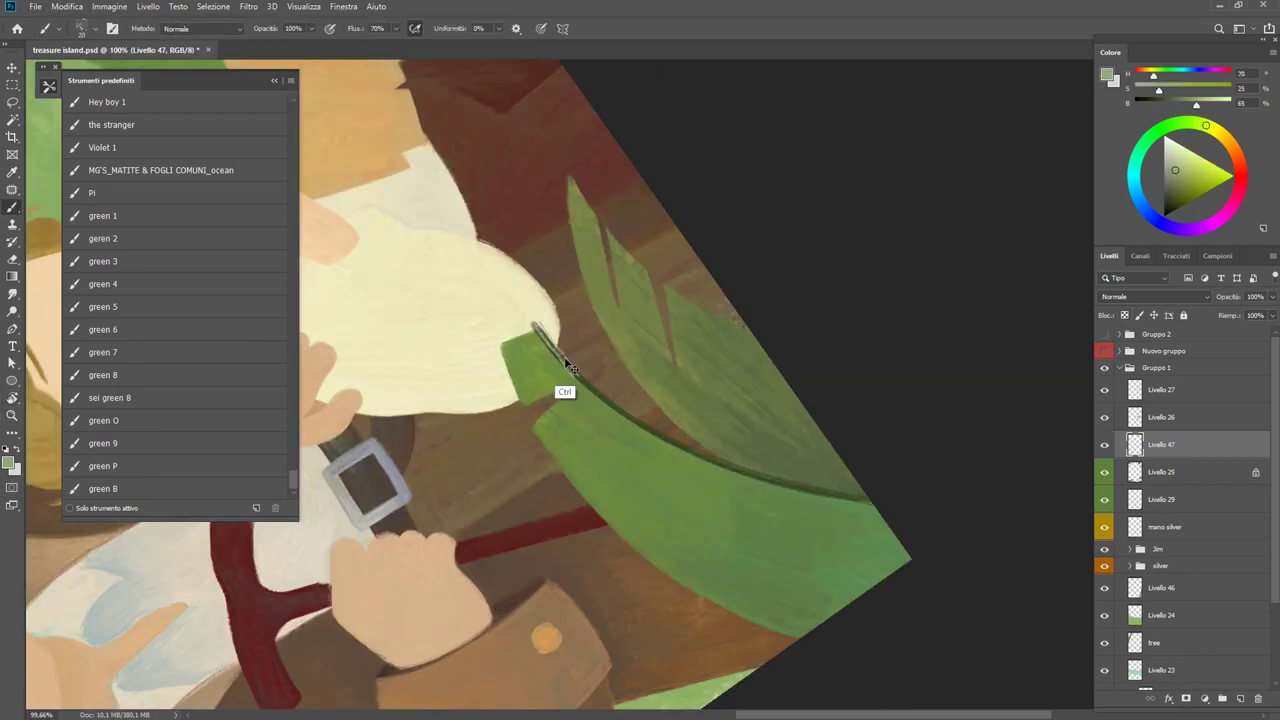
# Sample the dark edge green and thicken the leaf's edge line toward the boy's shirt.
pyautogui.keyDown('alt'); pyautogui.click(535, 338); pyautogui.keyUp('alt')
pyautogui.keyDown('alt'); pyautogui.click(560, 362); pyautogui.keyUp('alt')
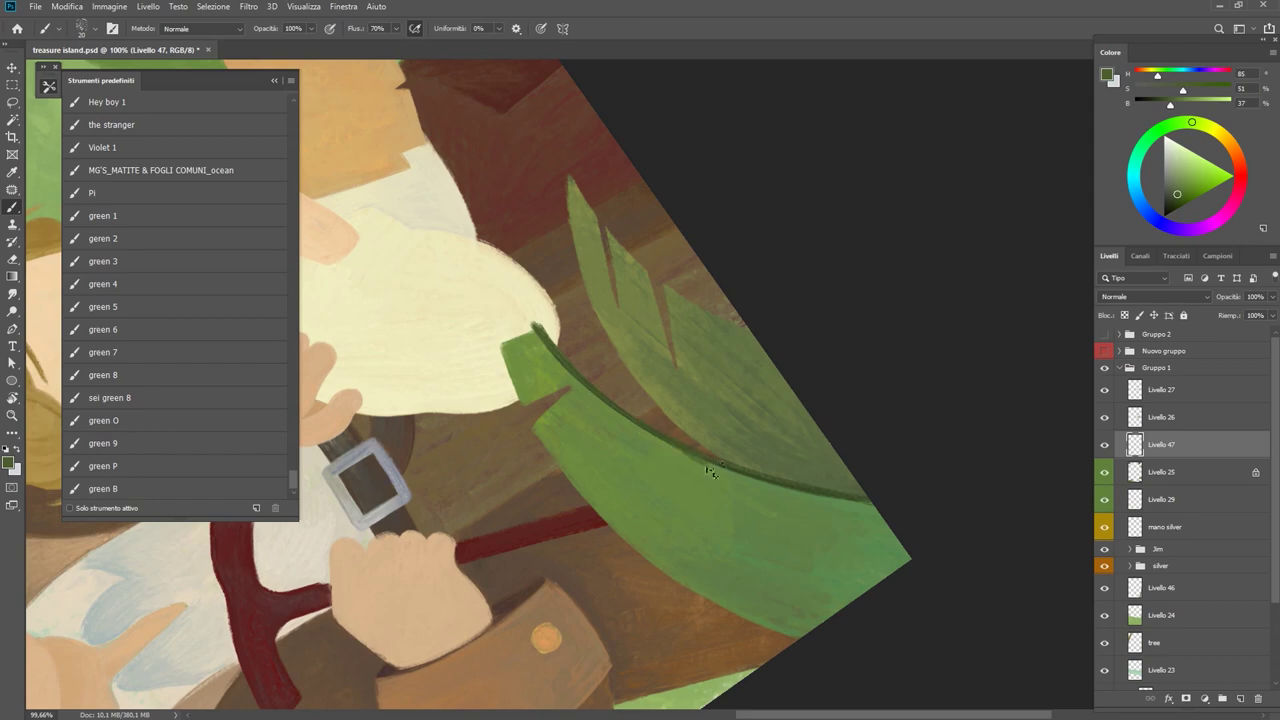
pyautogui.moveTo(657, 428); pyautogui.dragTo(823, 500)
pyautogui.moveTo(716, 470)
pyautogui.mouseDown()
pyautogui.moveTo(643, 343)
pyautogui.moveTo(734, 366)
pyautogui.mouseUp()
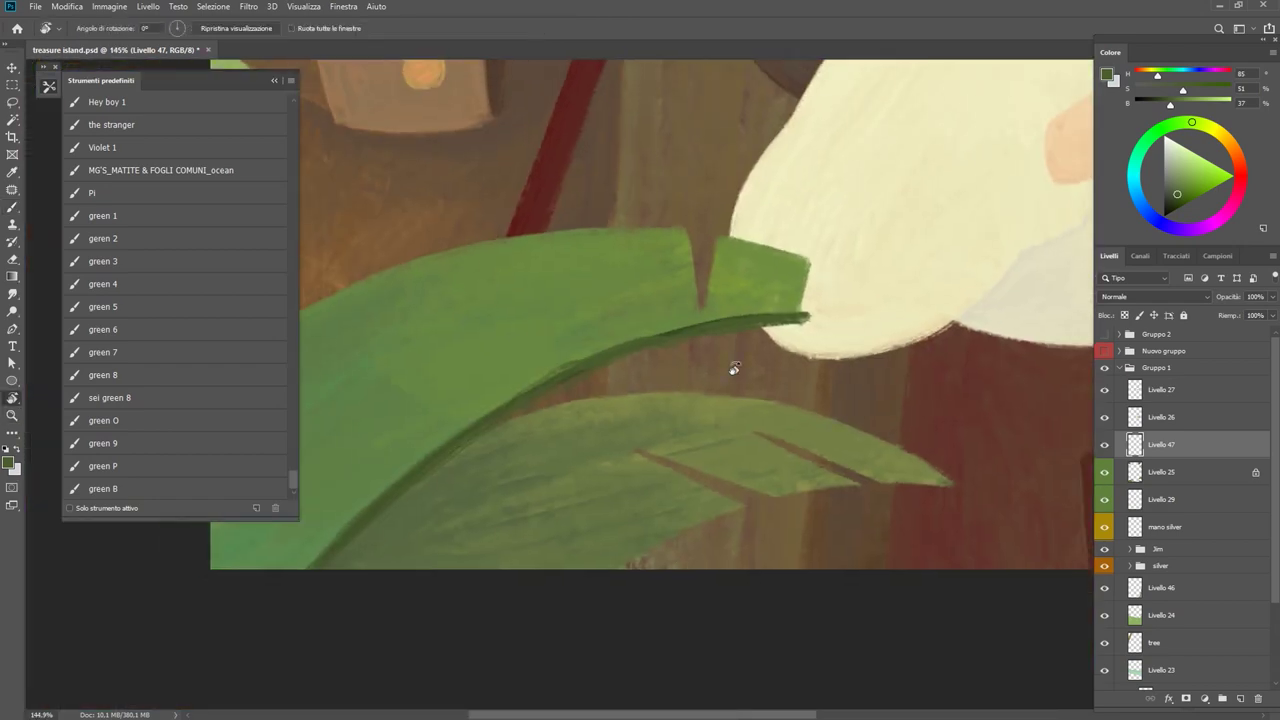
pyautogui.press('Tab')
pyautogui.moveTo(813, 465)
pyautogui.mouseDown()
pyautogui.moveTo(471, 580)
pyautogui.moveTo(571, 380)
pyautogui.moveTo(686, 263)
pyautogui.moveTo(818, 203)
pyautogui.moveTo(794, 409)
pyautogui.moveTo(568, 305)
pyautogui.mouseUp()
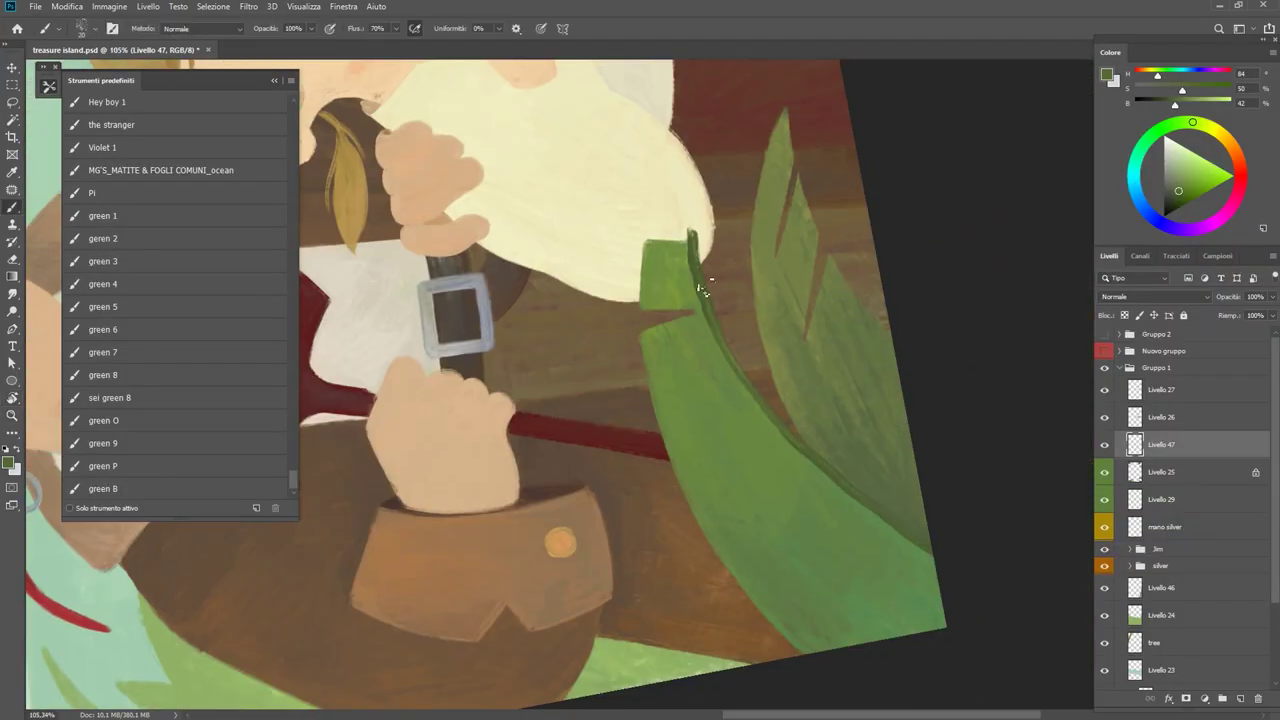
pyautogui.keyDown('alt'); pyautogui.click(725, 353); pyautogui.keyUp('alt')
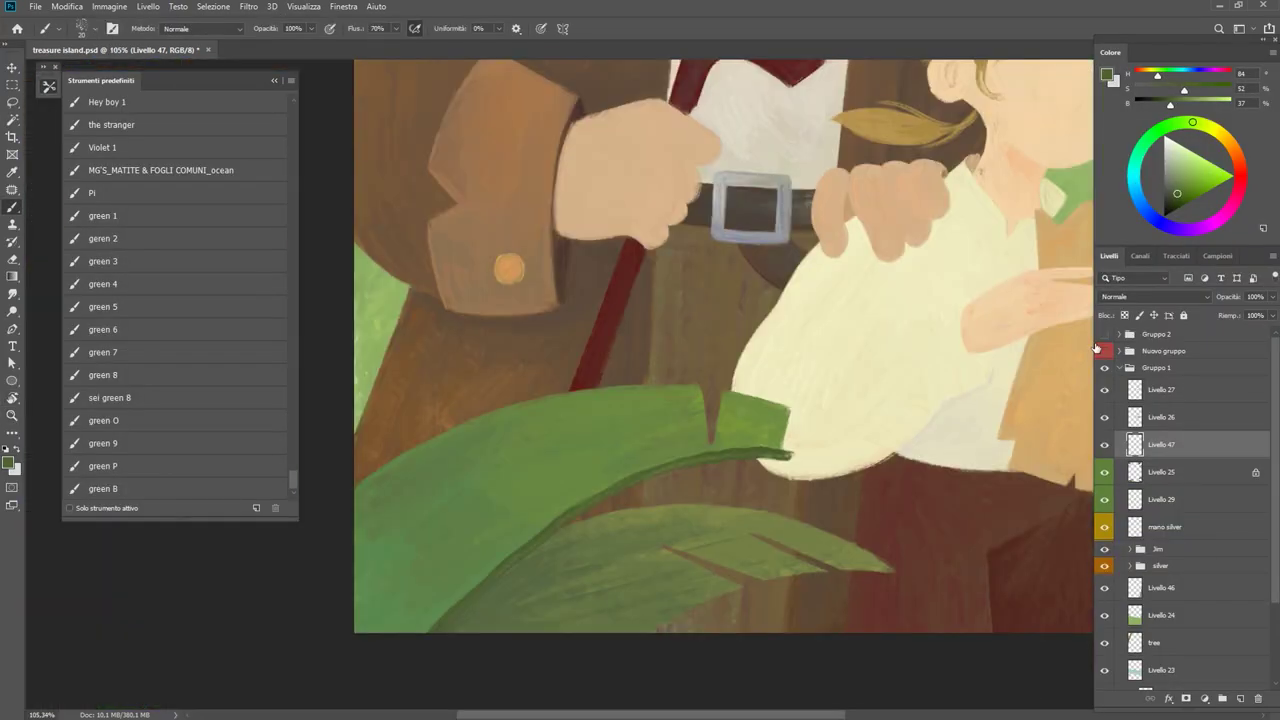
pyautogui.keyDown('alt'); pyautogui.click(443, 491); pyautogui.keyUp('alt')
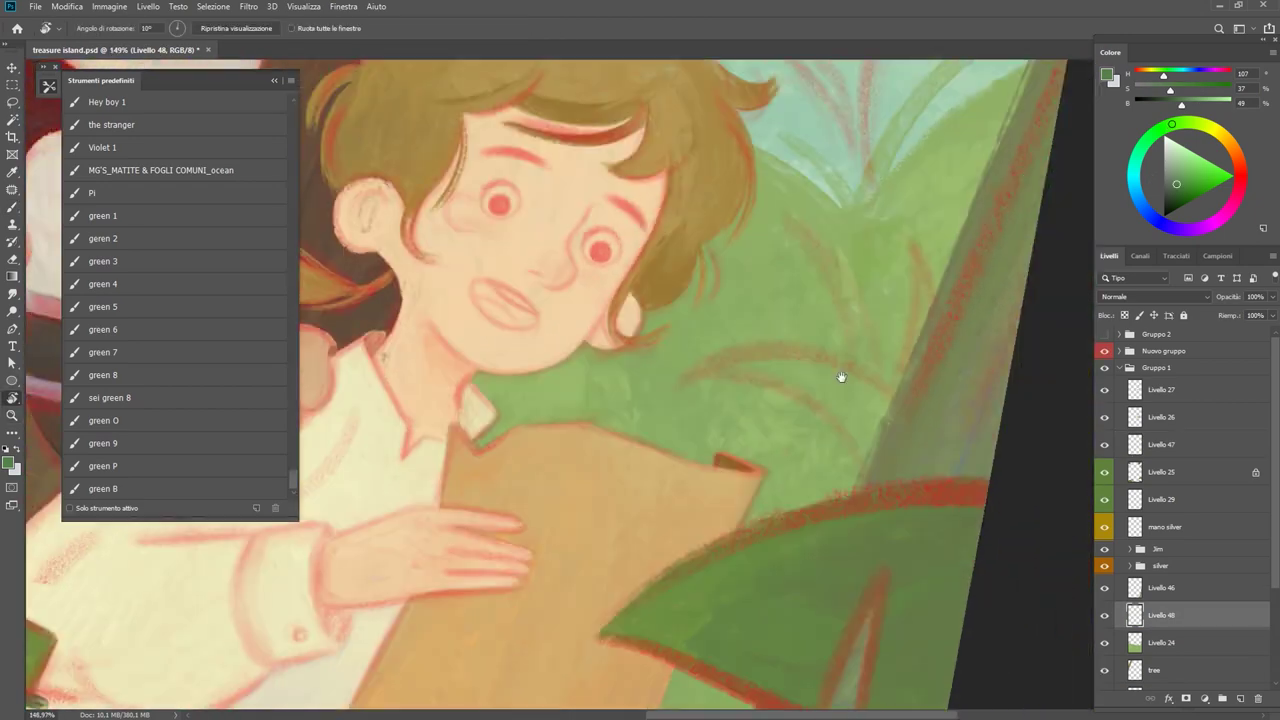
# Paint a dark curved stroke above the leaf and sample lighter and darker foliage greens.
pyautogui.moveTo(758, 368)
pyautogui.mouseDown()
pyautogui.moveTo(680, 384)
pyautogui.moveTo(828, 355)
pyautogui.moveTo(860, 385)
pyautogui.mouseUp()
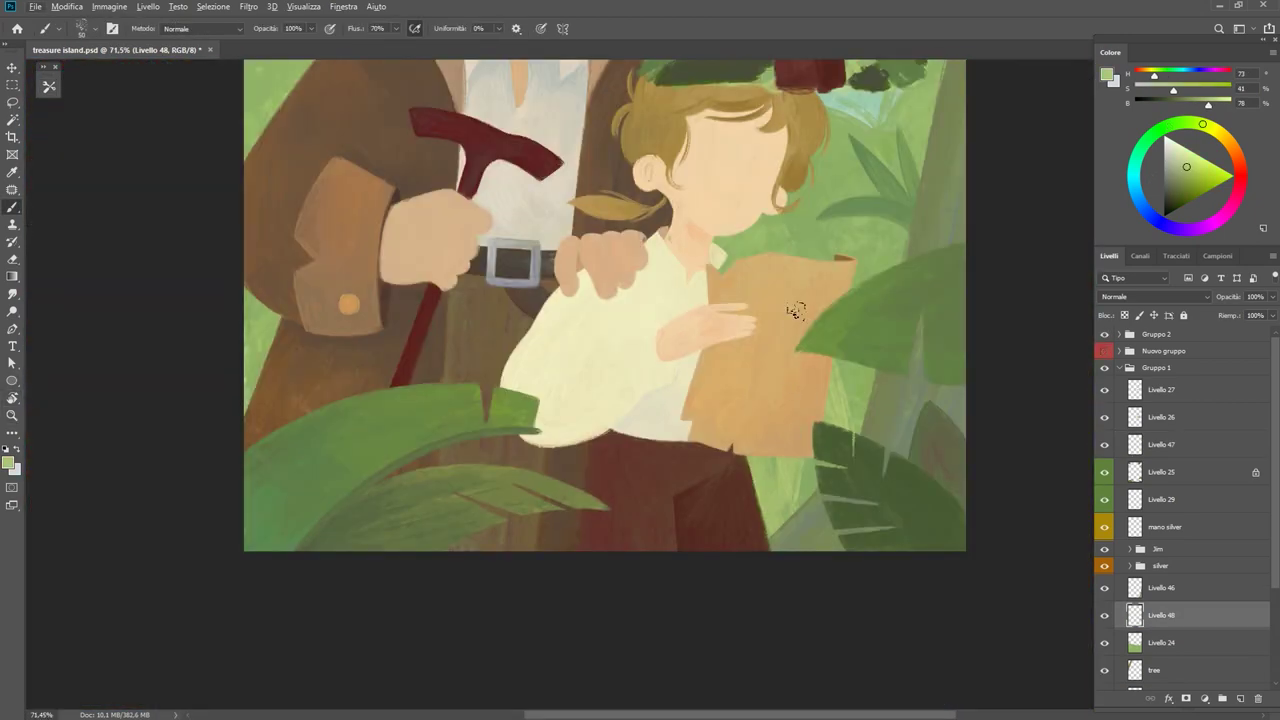
pyautogui.keyDown('alt'); pyautogui.click(835, 380); pyautogui.keyUp('alt')
pyautogui.keyDown('alt'); pyautogui.click(857, 210); pyautogui.keyUp('alt')
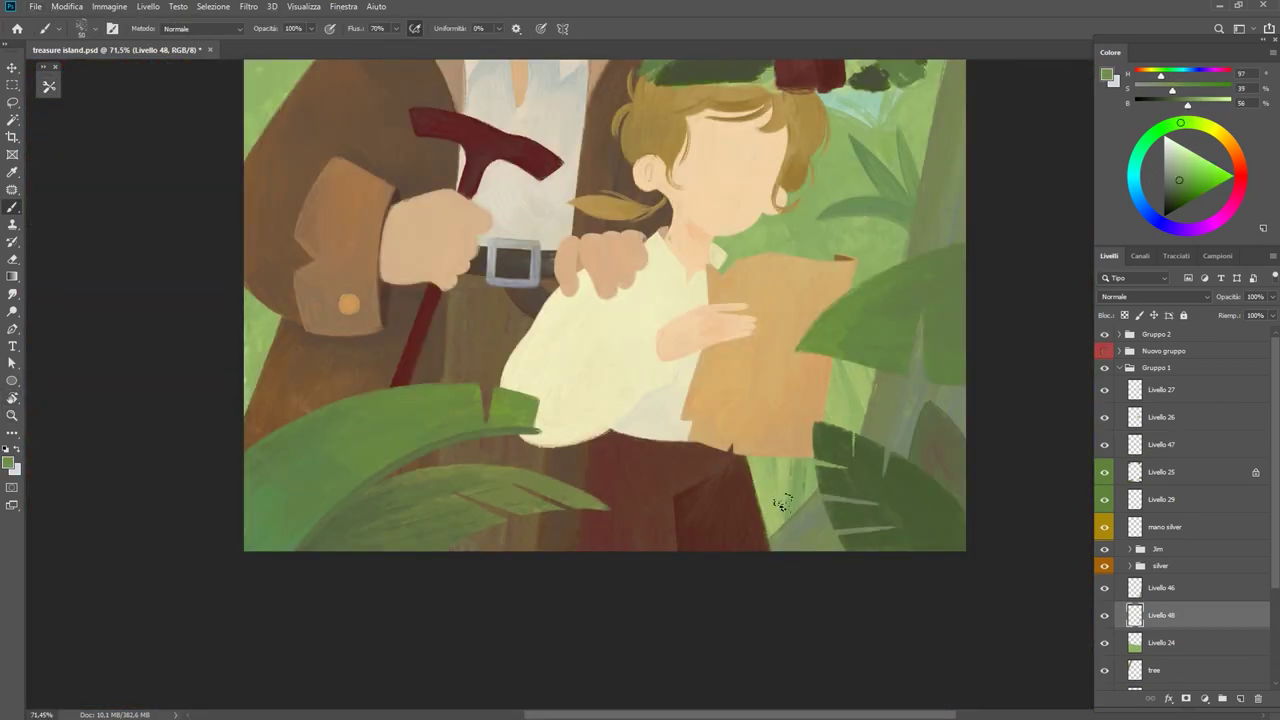
pyautogui.keyDown('alt'); pyautogui.click(836, 344); pyautogui.keyUp('alt')
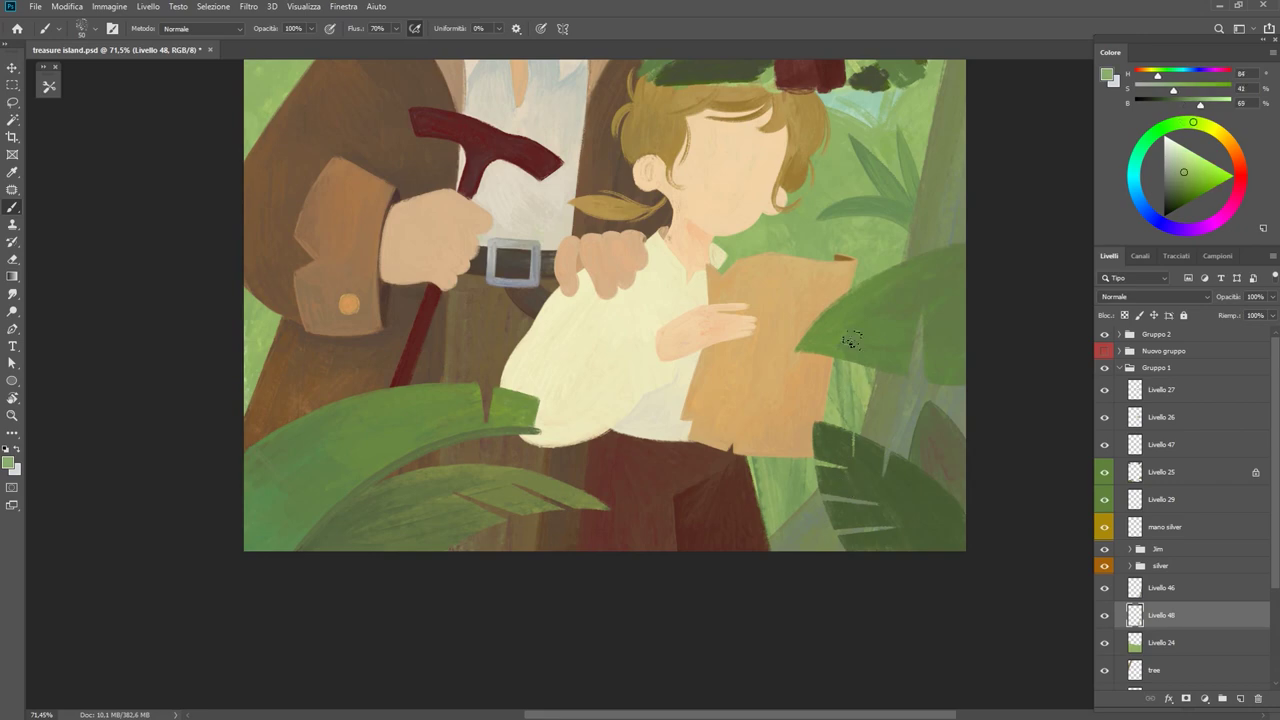
# Zoom in on the foliage behind the boy and sample light greens for new leaves.
pyautogui.press('z')
pyautogui.keyDown('alt'); pyautogui.click(855, 435); pyautogui.keyUp('alt')
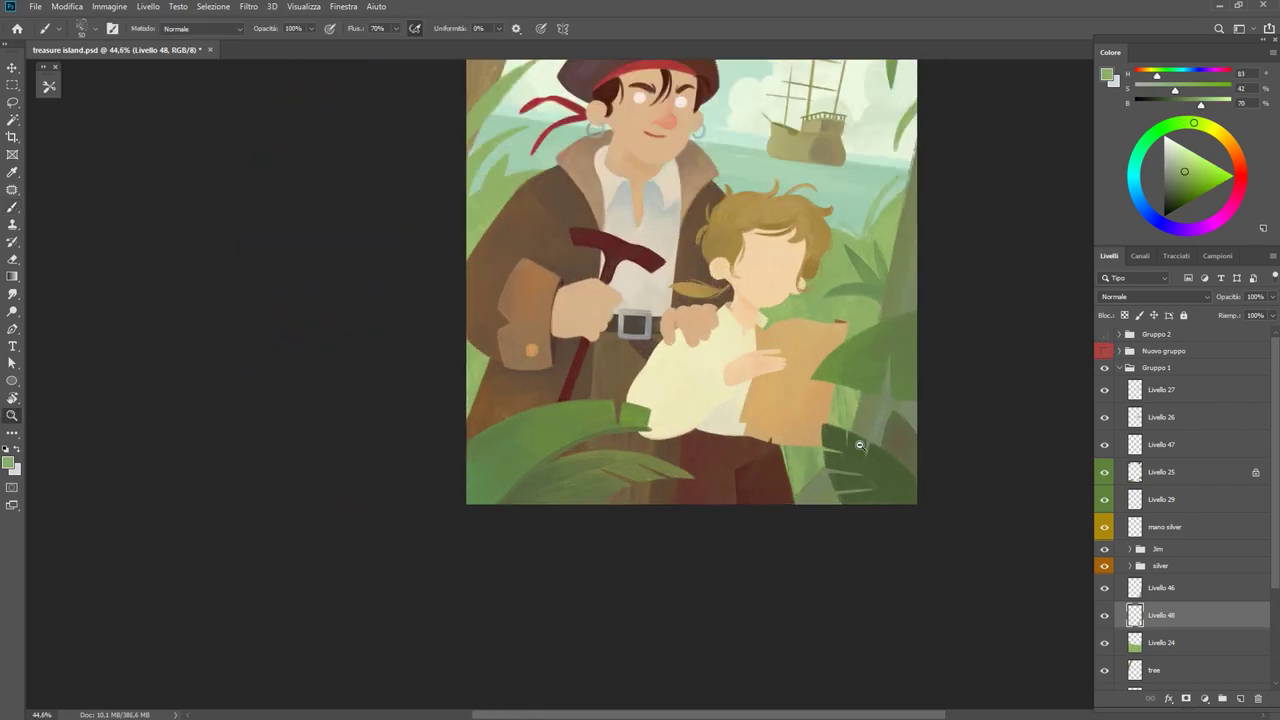
pyautogui.scroll(1, 859, 444)
pyautogui.press('b')
pyautogui.keyDown('alt'); pyautogui.click(863, 288); pyautogui.keyUp('alt')
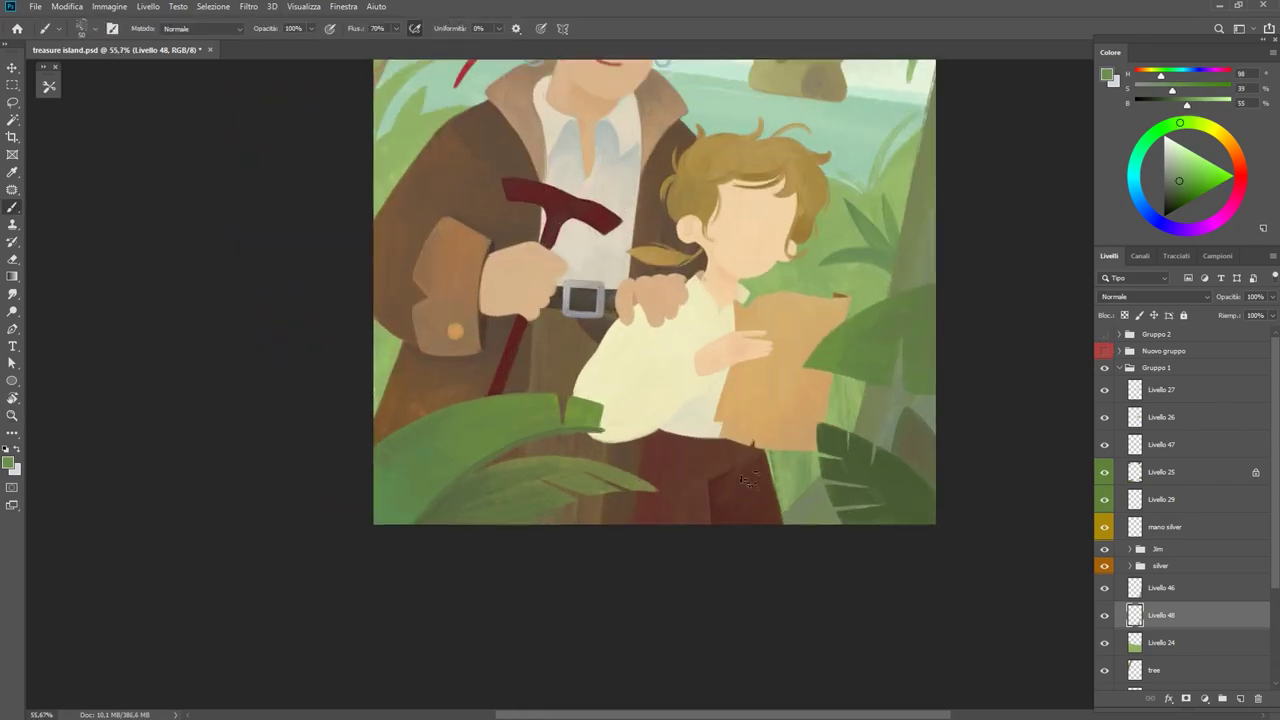
pyautogui.keyDown('alt'); pyautogui.click(795, 458); pyautogui.keyUp('alt')
pyautogui.keyDown('alt'); pyautogui.click(803, 463); pyautogui.keyUp('alt')
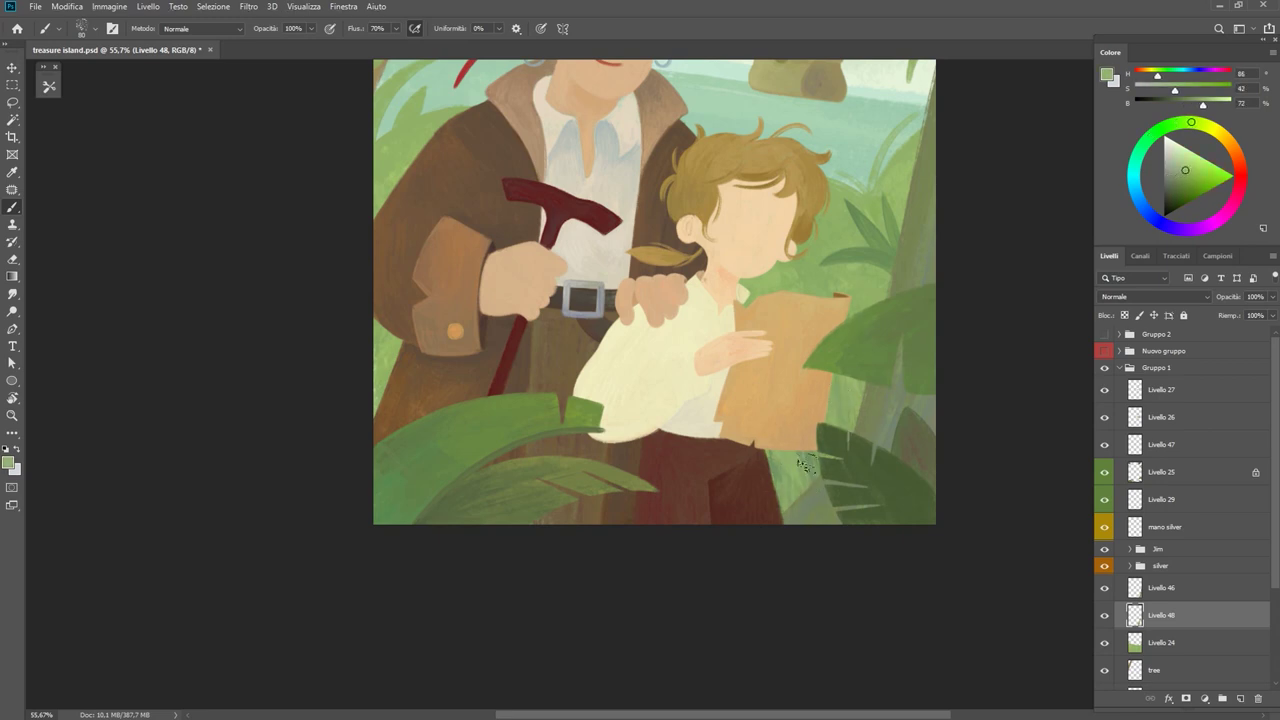
pyautogui.keyDown('alt'); pyautogui.click(830, 492); pyautogui.keyUp('alt')
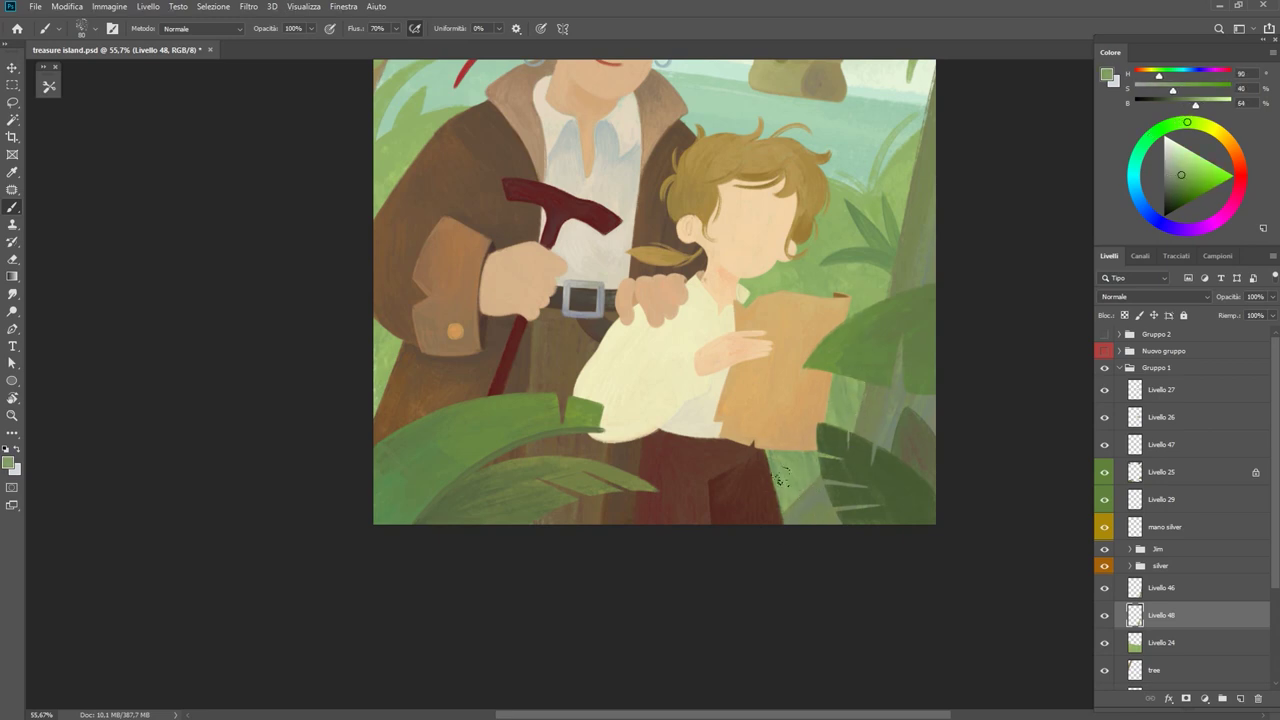
pyautogui.scroll(-1, 781, 478)
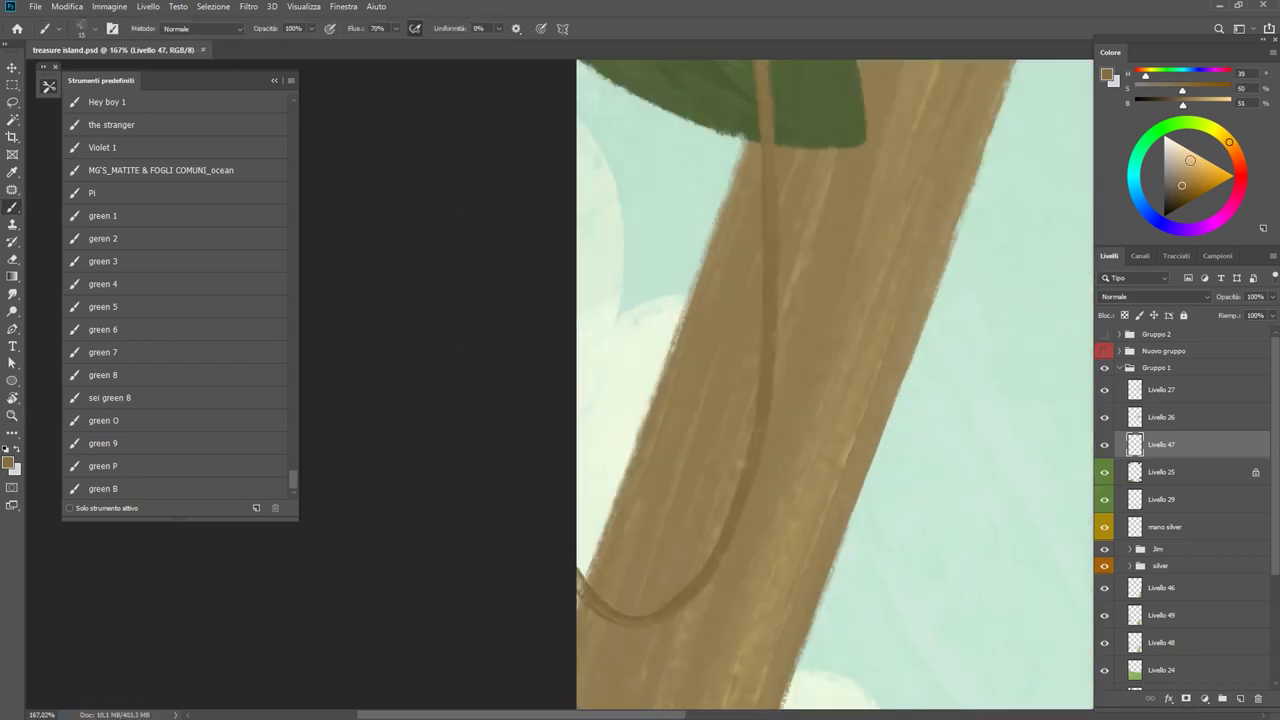
# Sample a trunk brown and brush the thin vine stem across the tree trunk.
pyautogui.moveTo(614, 357); pyautogui.dragTo(605, 358)
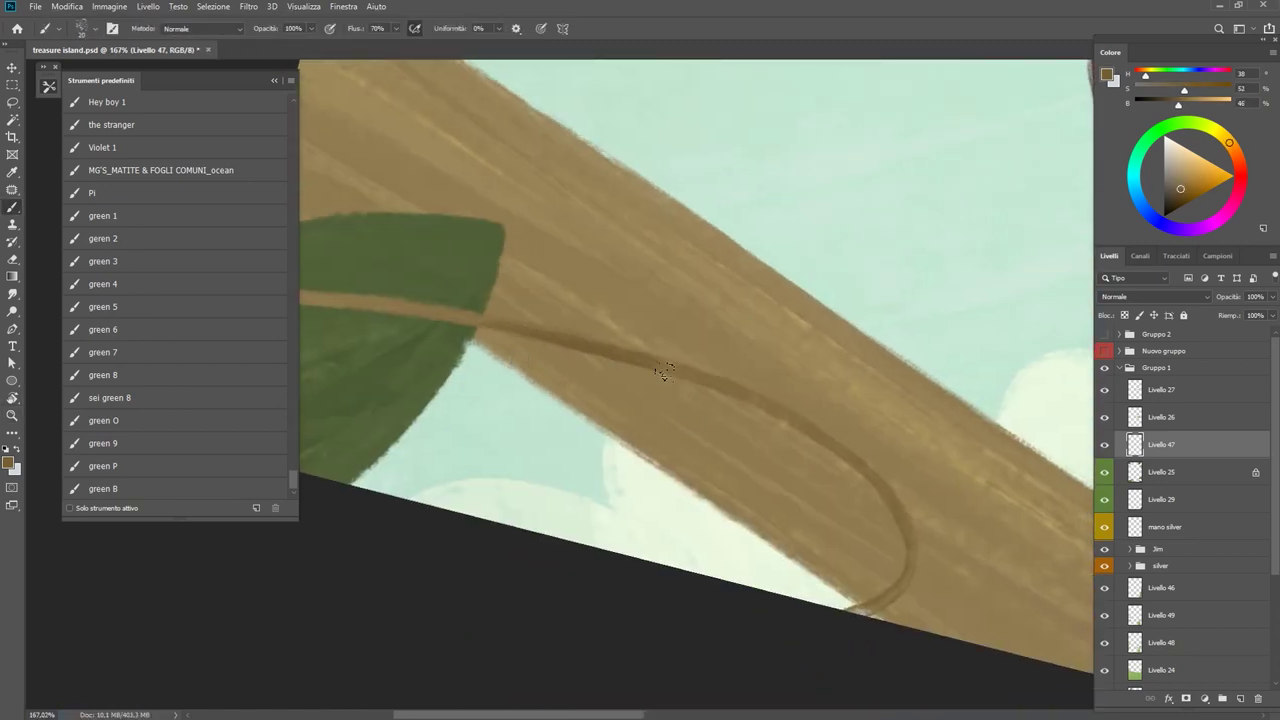
pyautogui.keyDown('alt'); pyautogui.click(531, 337); pyautogui.keyUp('alt')
pyautogui.moveTo(910, 552); pyautogui.dragTo(652, 366)
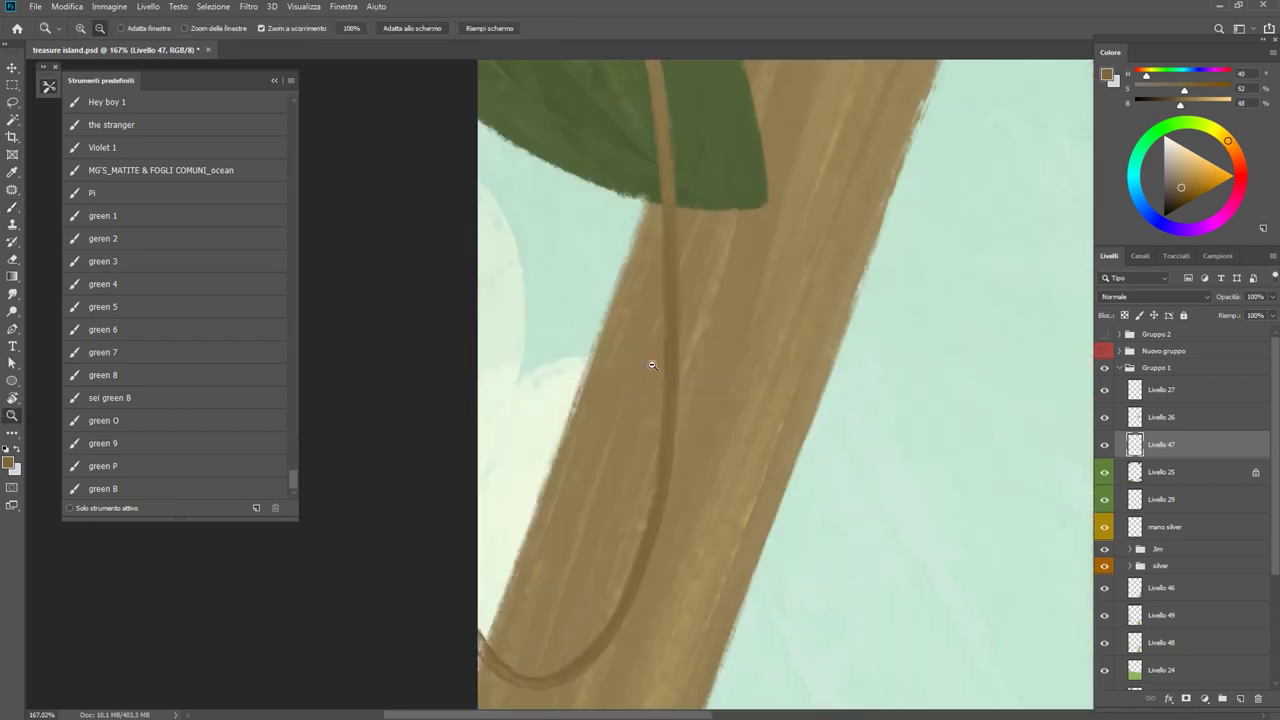
pyautogui.moveTo(574, 346); pyautogui.dragTo(797, 457)
pyautogui.keyDown('alt'); pyautogui.click(742, 433); pyautogui.keyUp('alt')
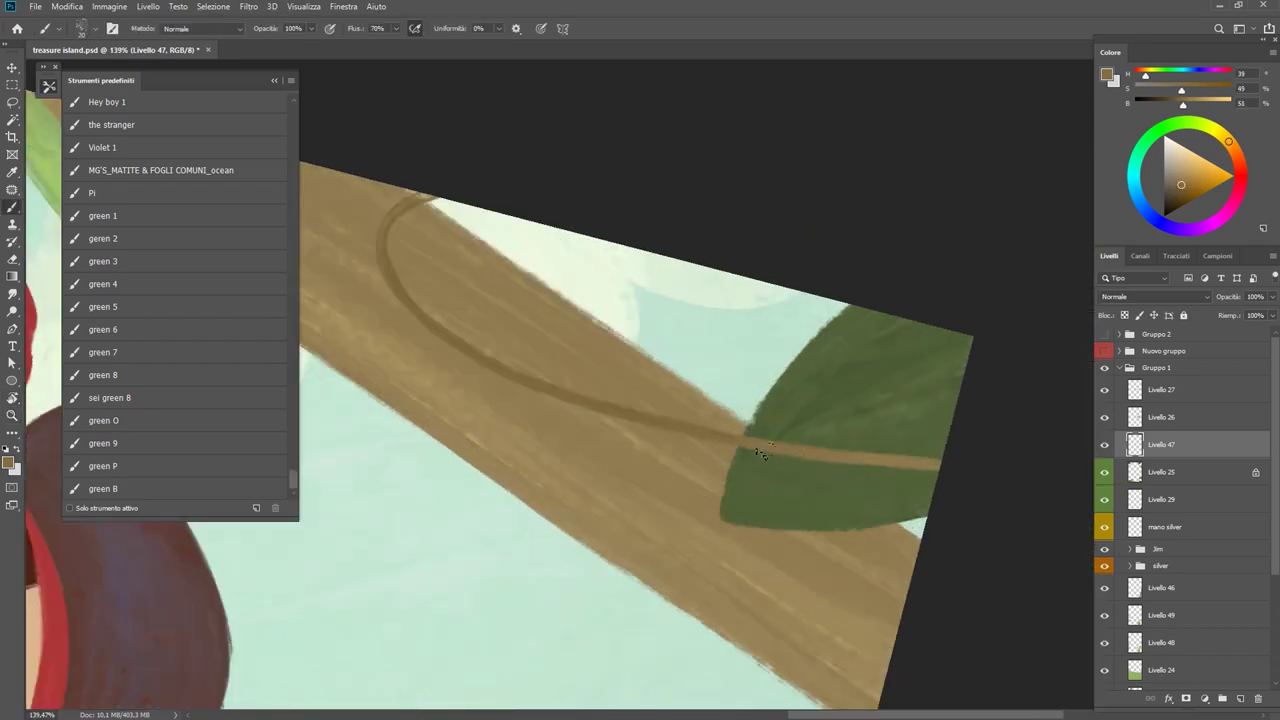
pyautogui.moveTo(980, 463)
pyautogui.mouseDown()
pyautogui.moveTo(666, 337)
pyautogui.moveTo(691, 377)
pyautogui.moveTo(771, 334)
pyautogui.mouseUp()
# Show and select the Livello 24 foliage layer, then sample the grass green.
pyautogui.scroll(2, 771, 334)
pyautogui.keyDown('alt'); pyautogui.click(700, 276); pyautogui.keyUp('alt')
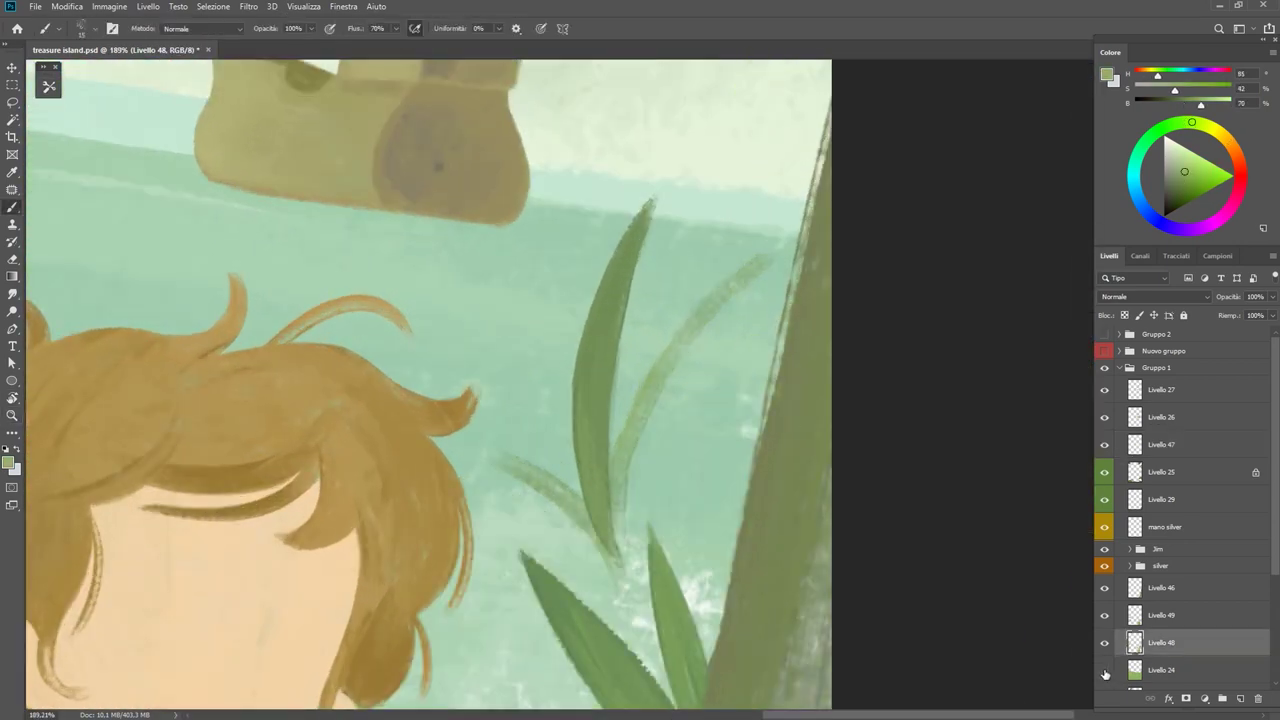
pyautogui.click(1105, 670)
pyautogui.press('e')
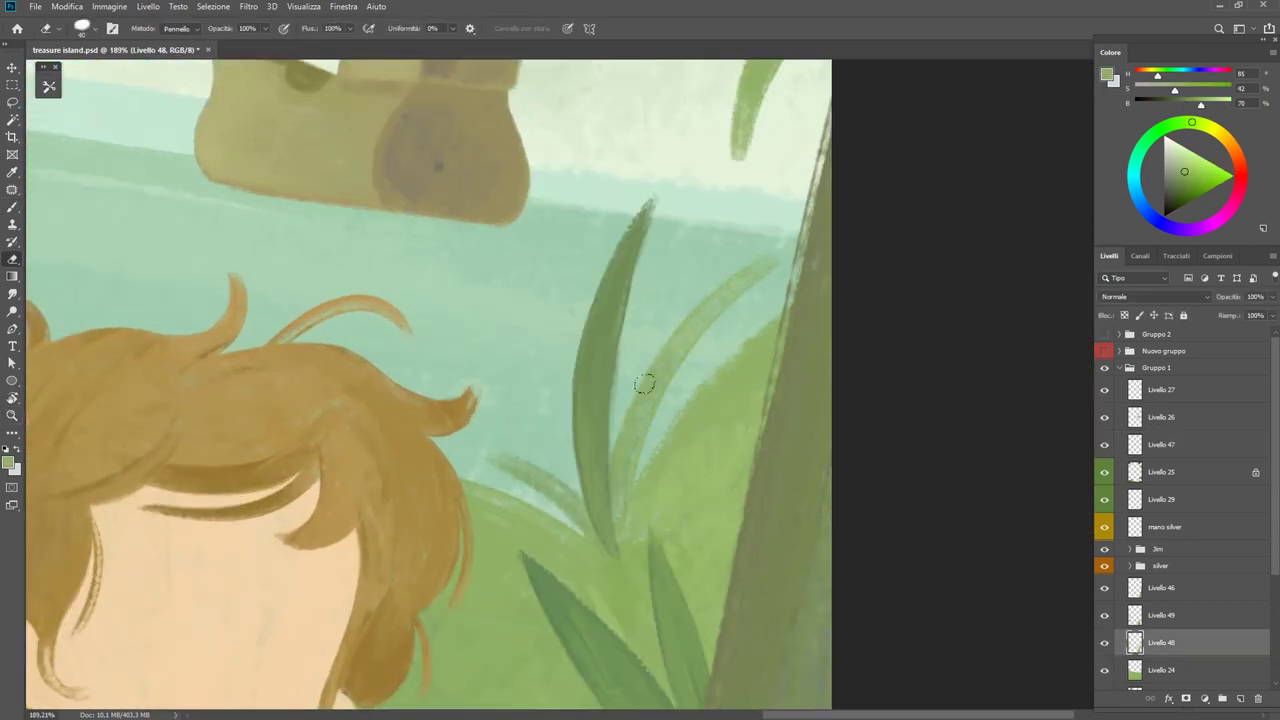
pyautogui.click(1160, 670)
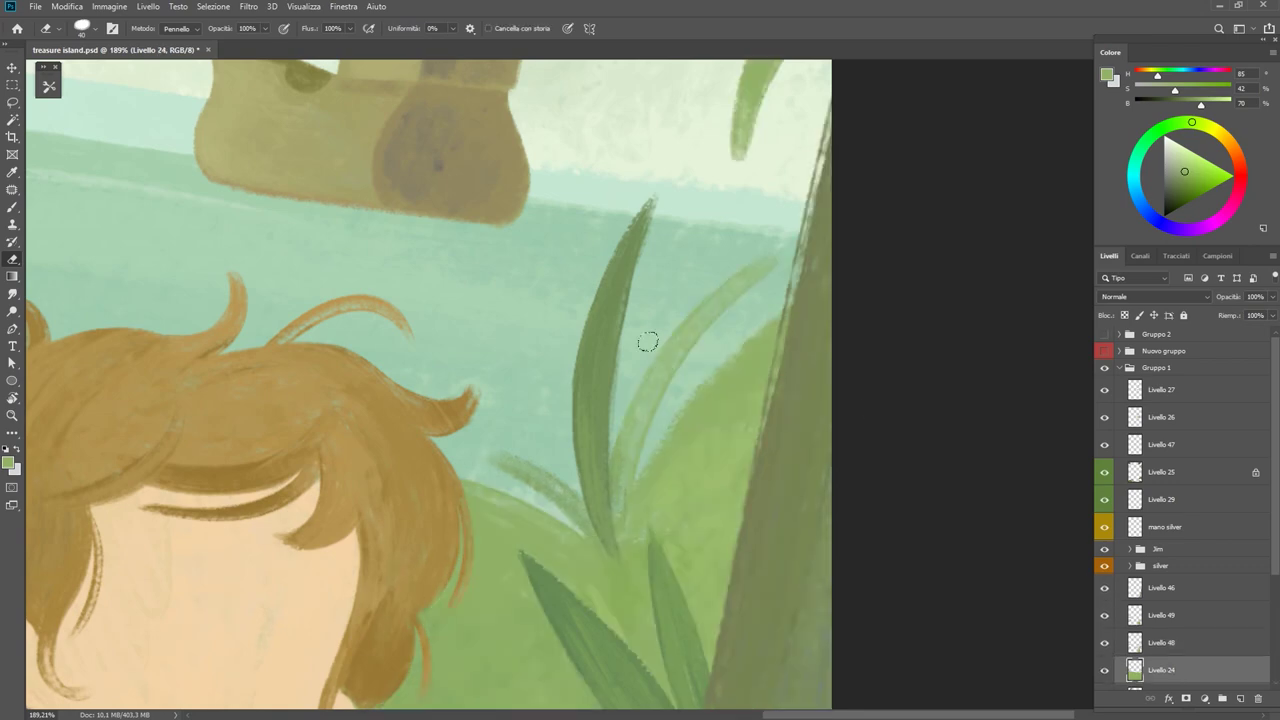
pyautogui.press('b')
pyautogui.keyDown('alt'); pyautogui.click(626, 478); pyautogui.keyUp('alt')
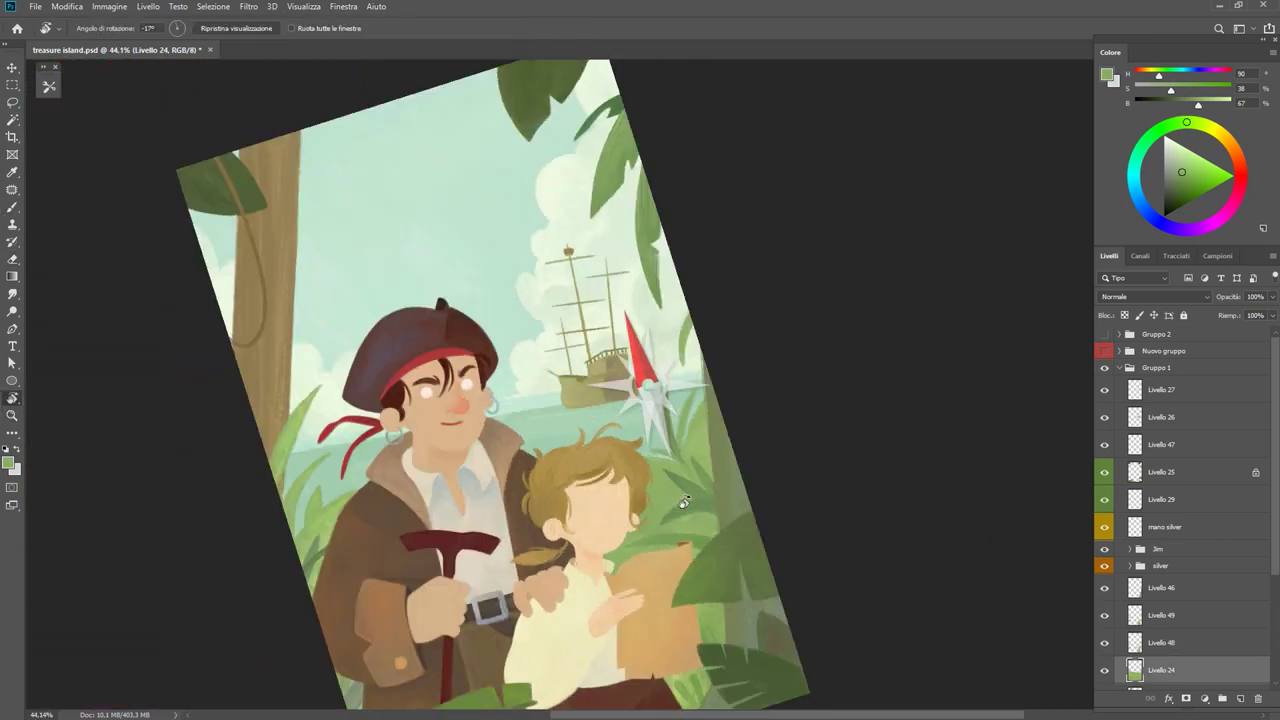
pyautogui.moveTo(650, 430); pyautogui.dragTo(663, 503)
# On Livello 48, paint a darker green grass strand right of the boy's hair.
pyautogui.press('e')
pyautogui.click(1105, 645)
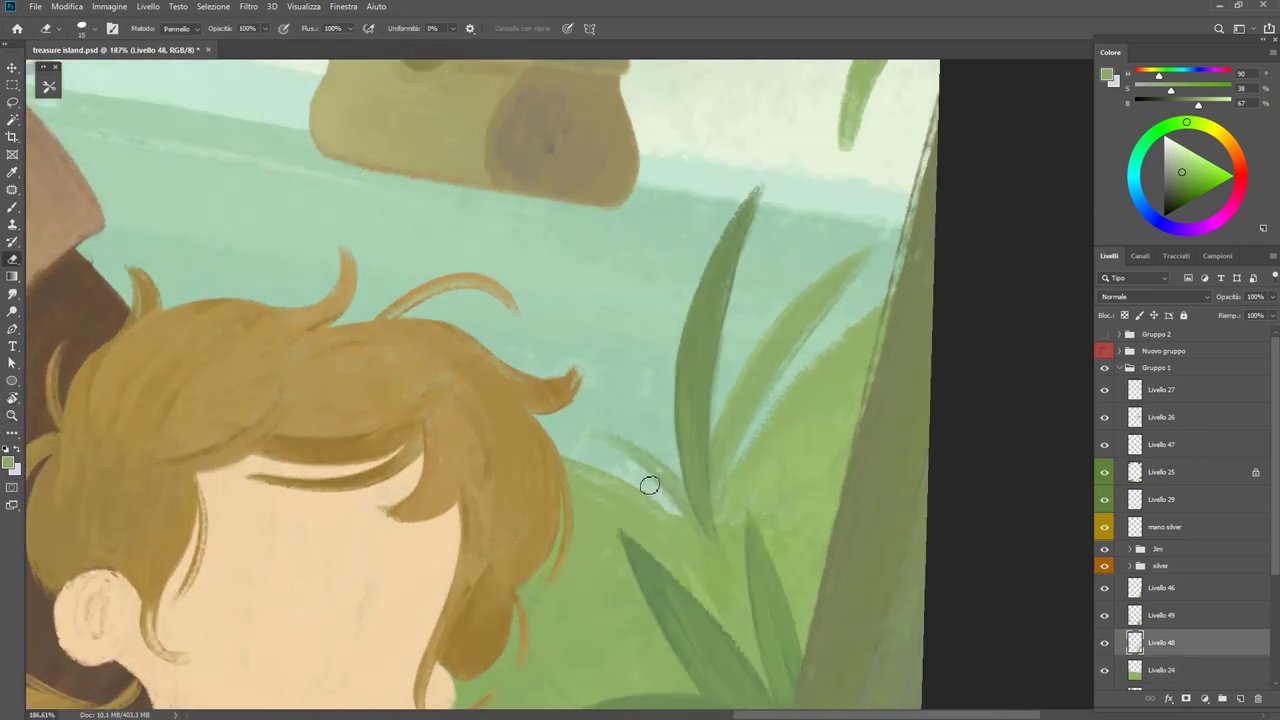
pyautogui.scroll(-2, 766, 600)
pyautogui.click(1160, 642)
pyautogui.press('b')
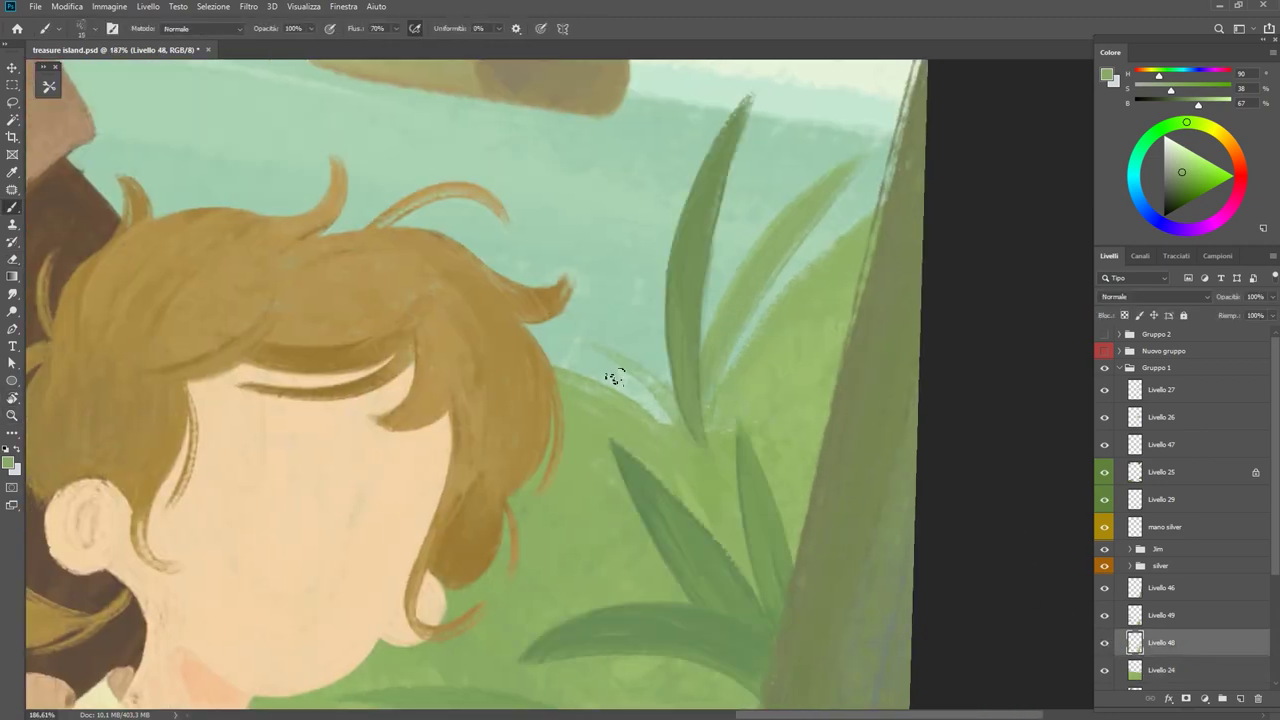
pyautogui.moveTo(572, 345); pyautogui.dragTo(648, 386)
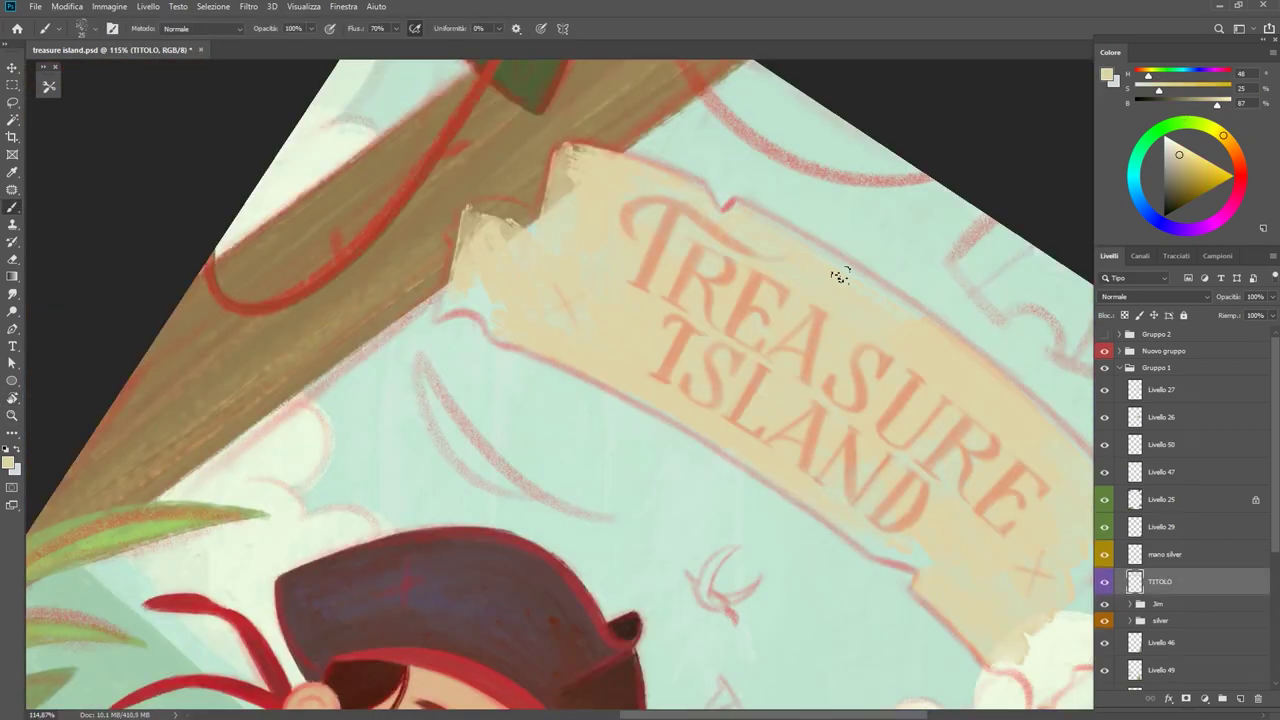
# Repaint the banner notch's curved edge in cream, covering dark marks and erasing excess.
pyautogui.scroll(4, 767, 470)
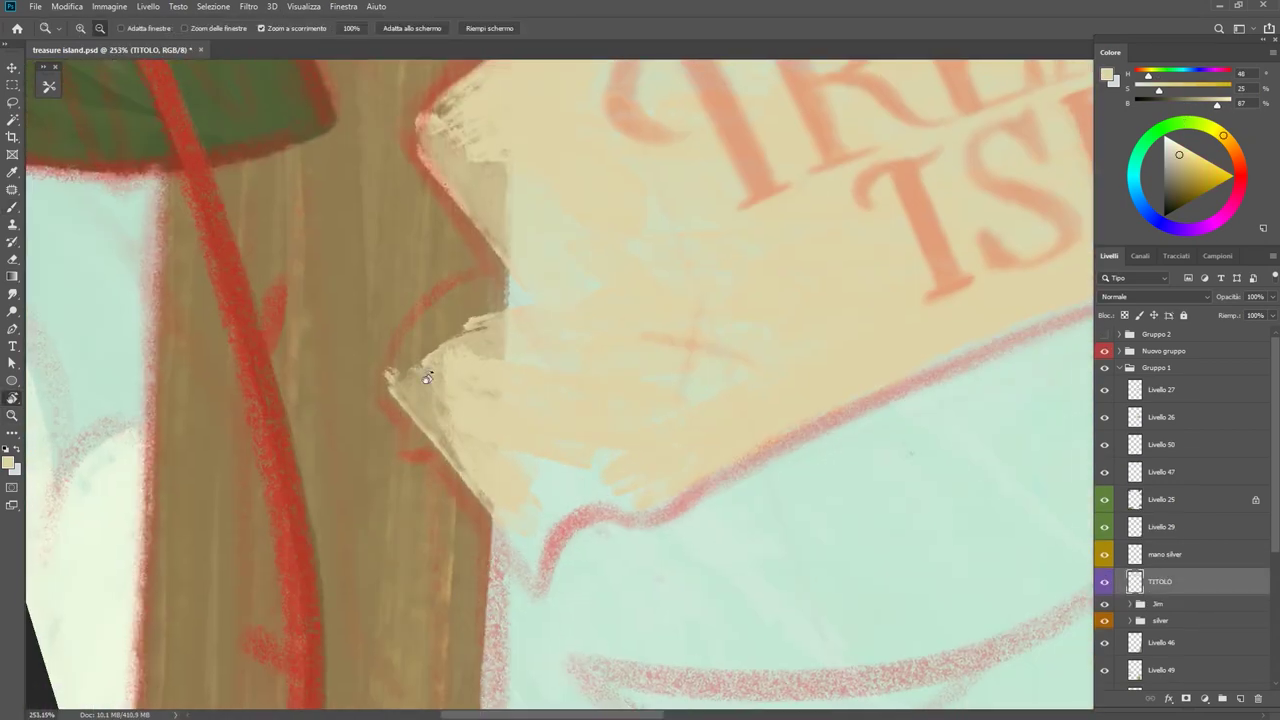
pyautogui.scroll(2, 414, 366)
pyautogui.moveTo(486, 337)
pyautogui.mouseDown()
pyautogui.moveTo(397, 480)
pyautogui.moveTo(478, 362)
pyautogui.mouseUp()
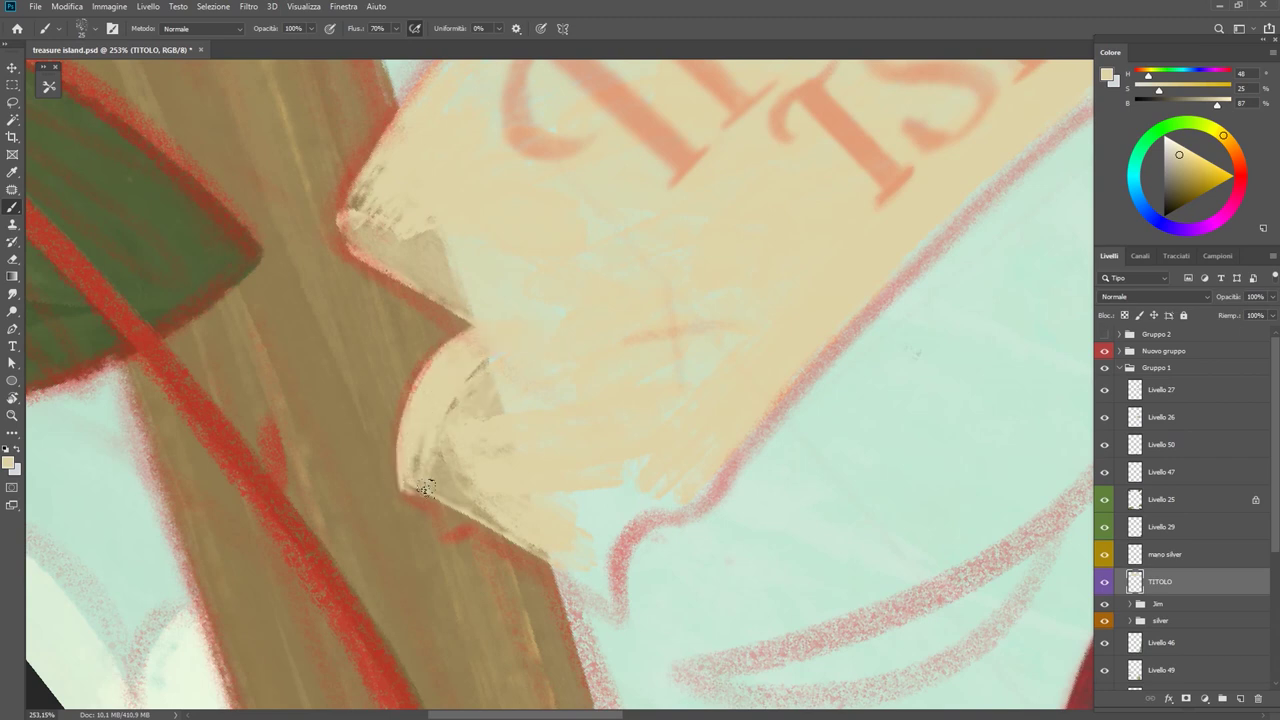
pyautogui.moveTo(412, 468); pyautogui.dragTo(500, 452)
pyautogui.hotkey('ctrl', ',')
pyautogui.hotkey('ctrl', ',')
pyautogui.press('e')
pyautogui.moveTo(436, 520)
pyautogui.mouseDown()
pyautogui.moveTo(457, 494)
pyautogui.moveTo(452, 516)
pyautogui.mouseUp()
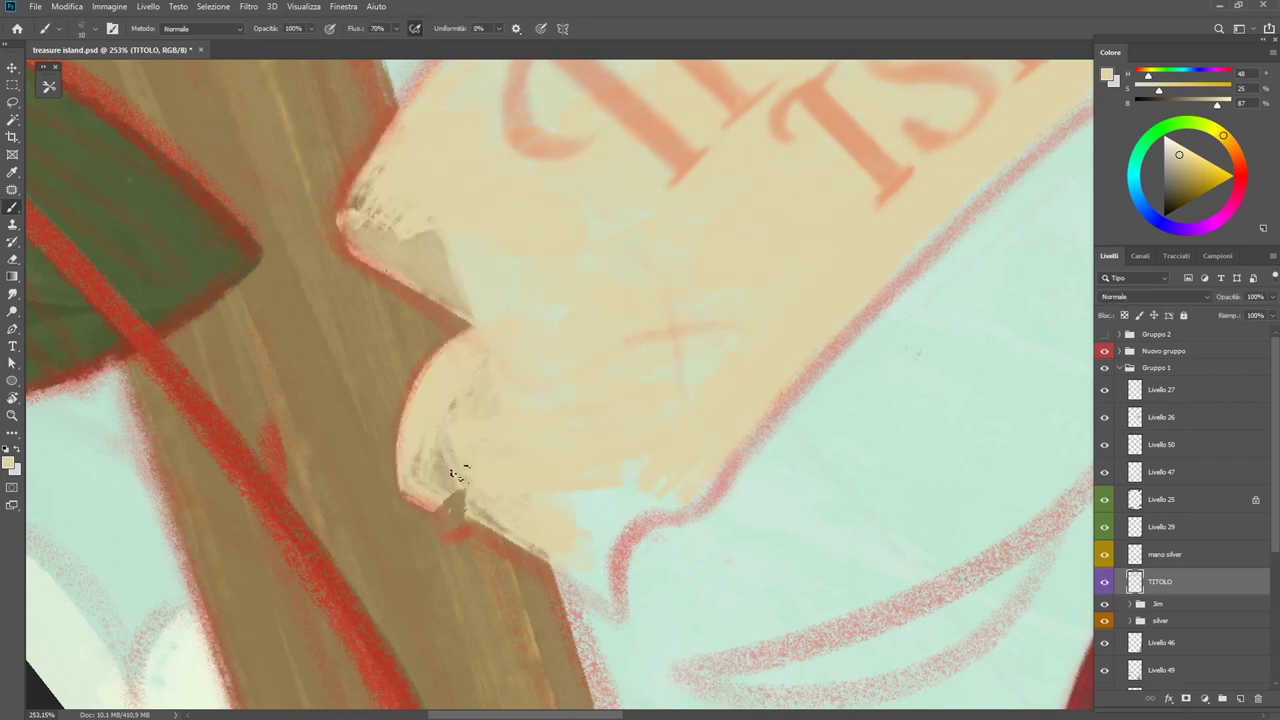
pyautogui.press('b')
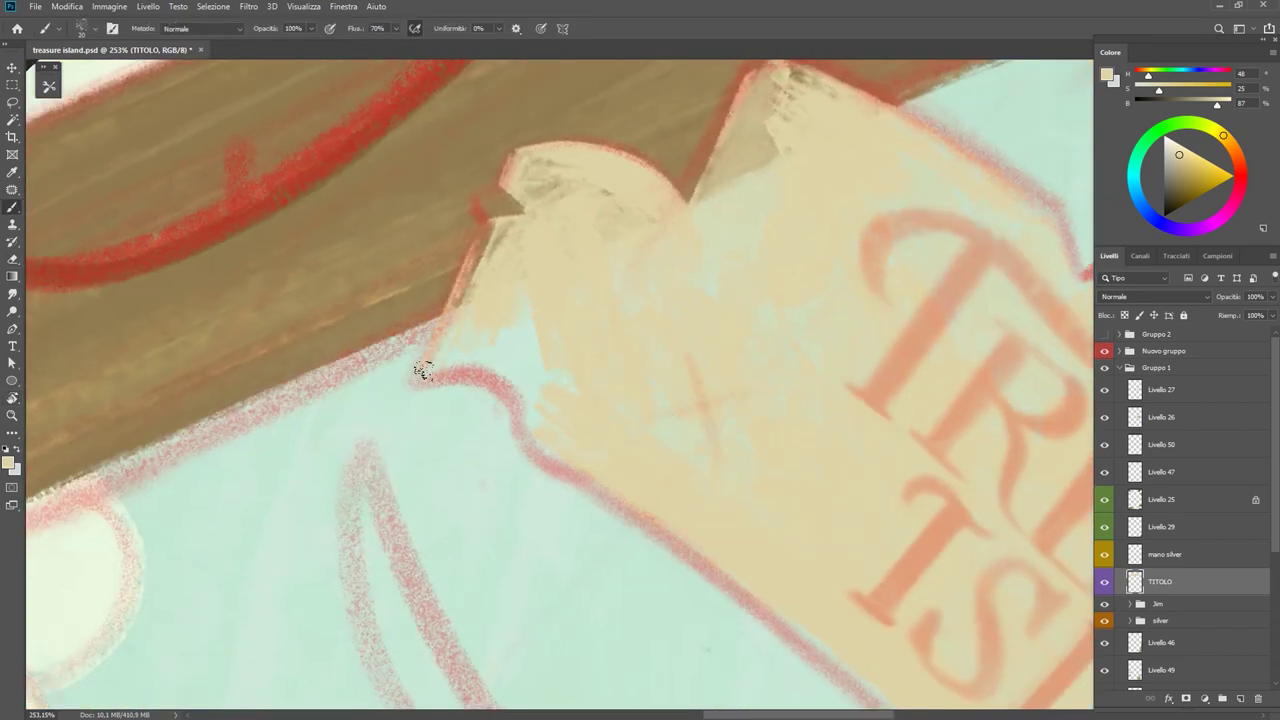
pyautogui.moveTo(417, 366); pyautogui.dragTo(481, 242)
pyautogui.moveTo(463, 366); pyautogui.dragTo(551, 397)
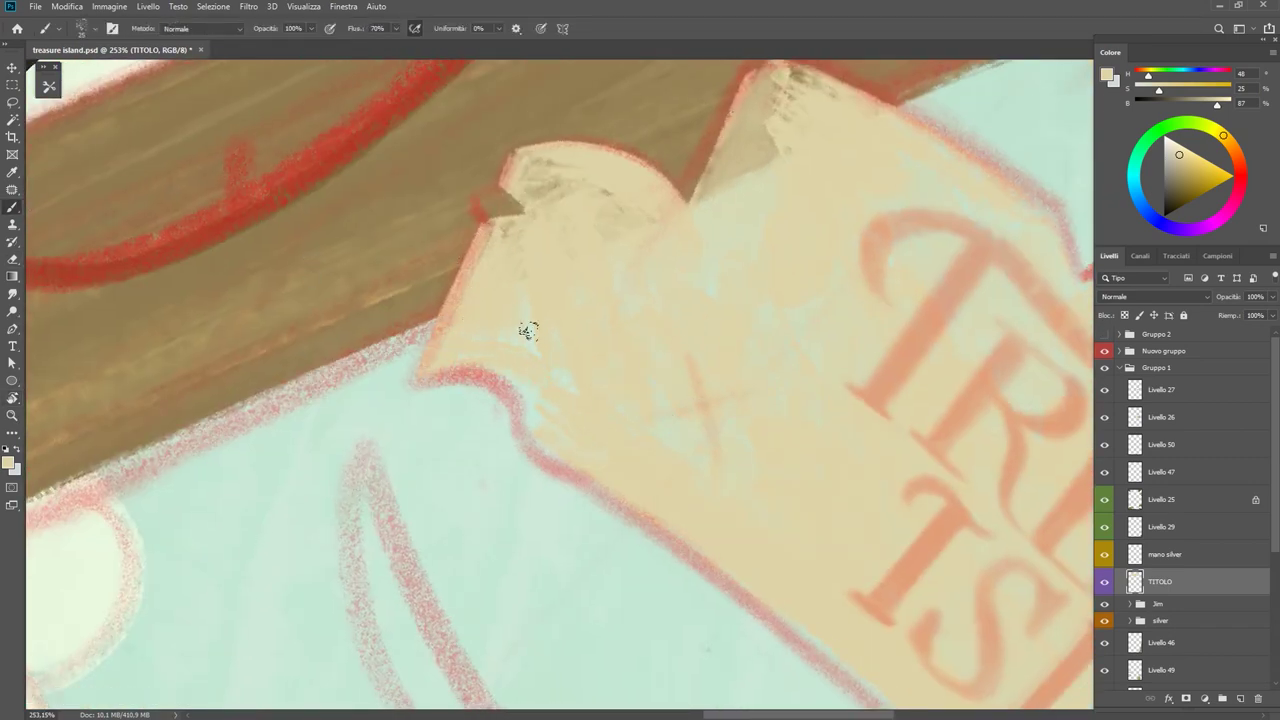
# Cover the brown edge at the banner peak and the cloud at its right end with cream.
pyautogui.moveTo(676, 302); pyautogui.dragTo(636, 352)
pyautogui.moveTo(650, 280); pyautogui.dragTo(690, 190)
pyautogui.moveTo(720, 150); pyautogui.dragTo(678, 235)
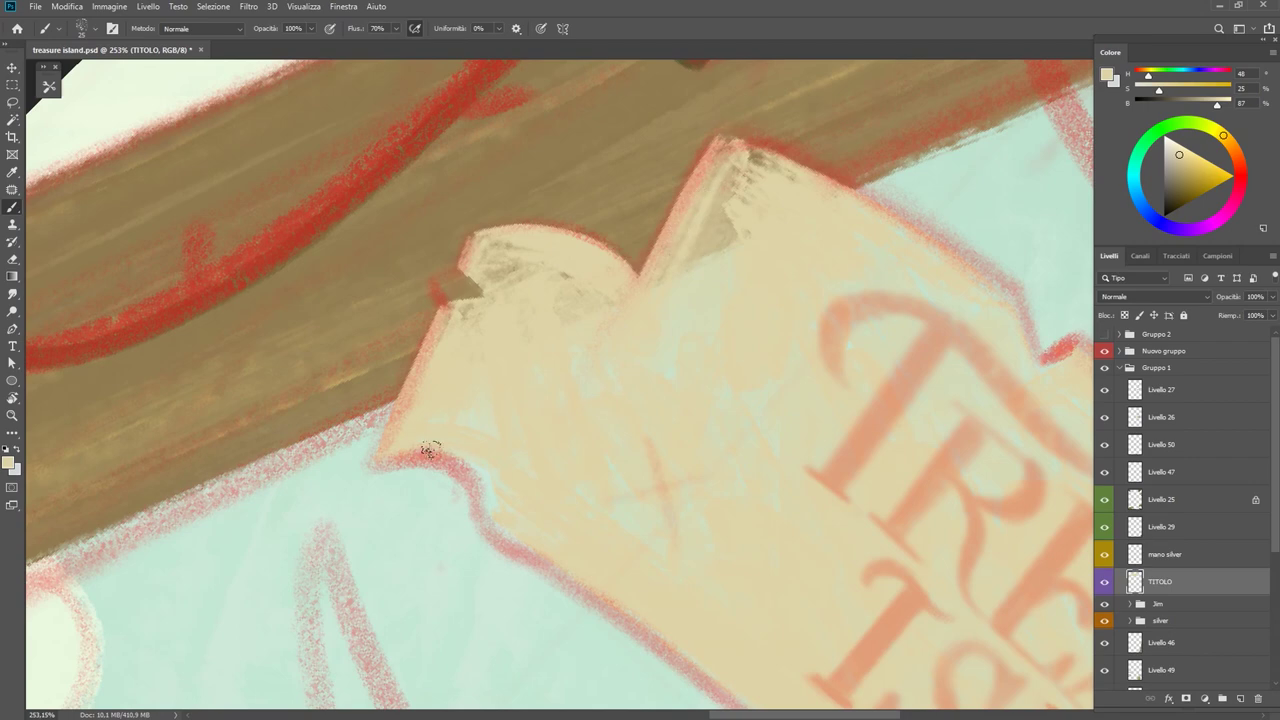
pyautogui.hotkey('ctrl', '0')
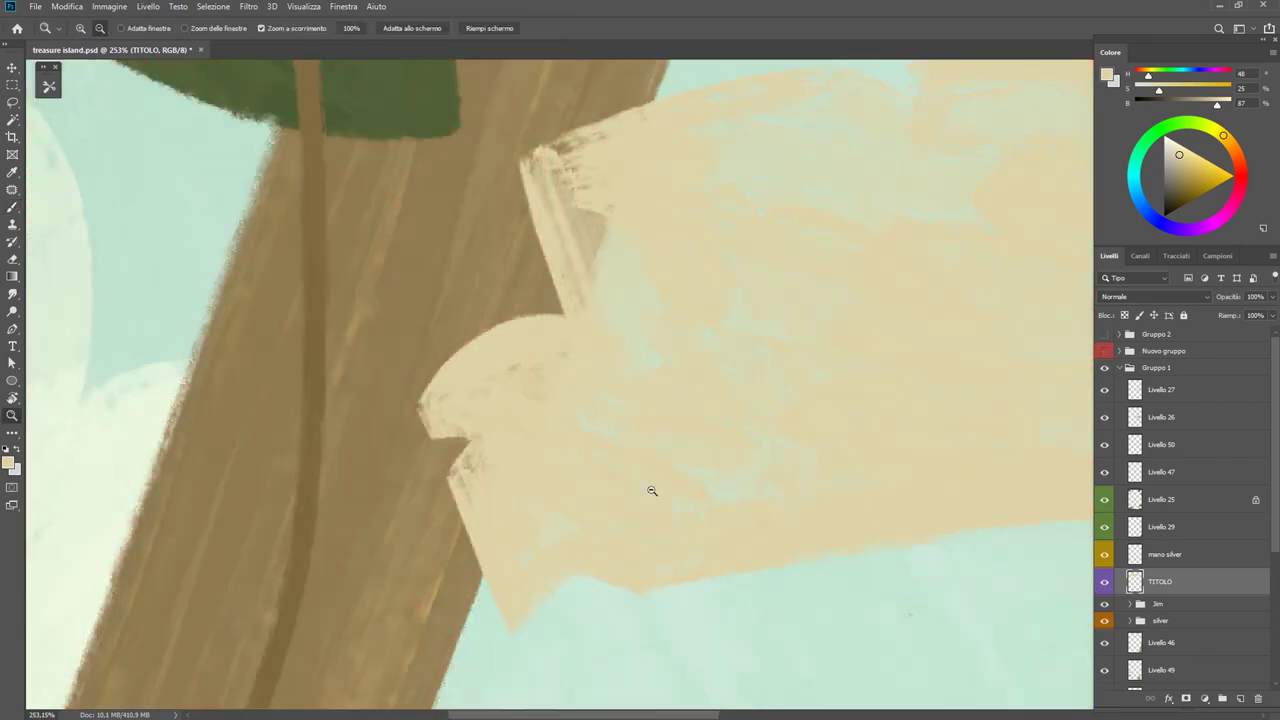
pyautogui.scroll(5, 818, 453)
pyautogui.moveTo(818, 453)
pyautogui.mouseDown()
pyautogui.moveTo(983, 349)
pyautogui.moveTo(991, 257)
pyautogui.mouseUp()
pyautogui.press('r')
pyautogui.moveTo(830, 392); pyautogui.dragTo(422, 627)
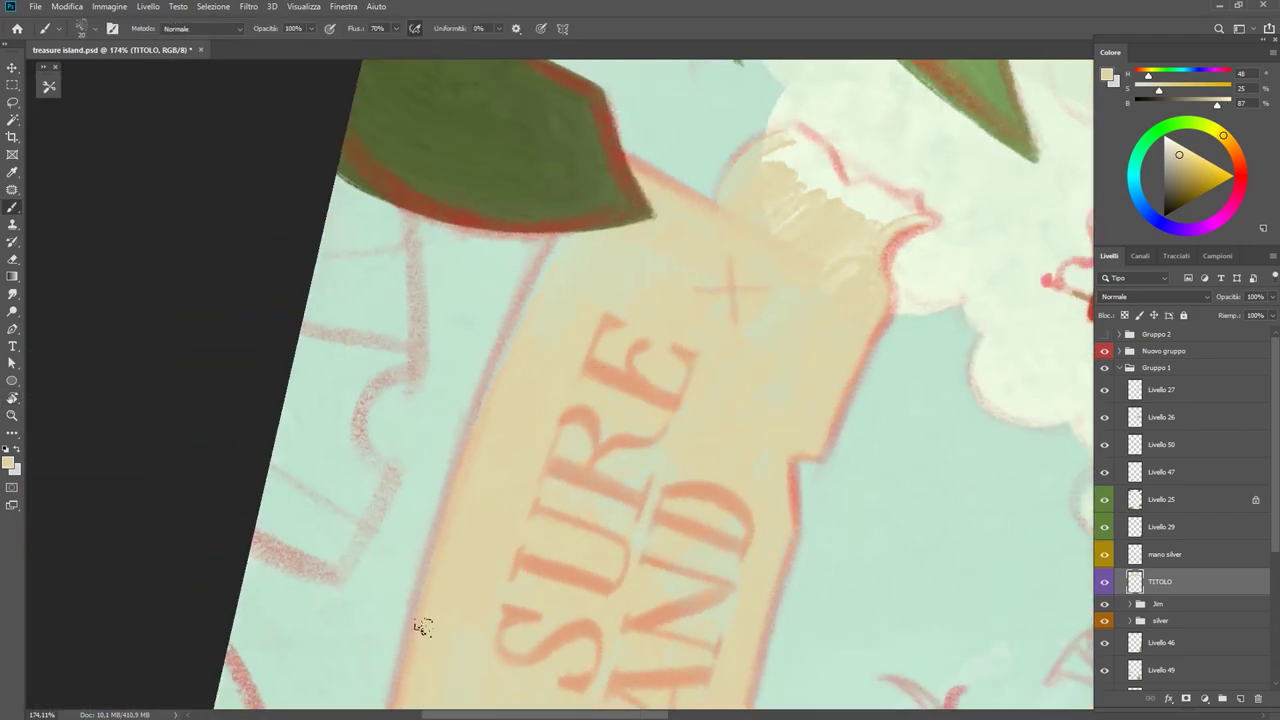
pyautogui.press('Escape')
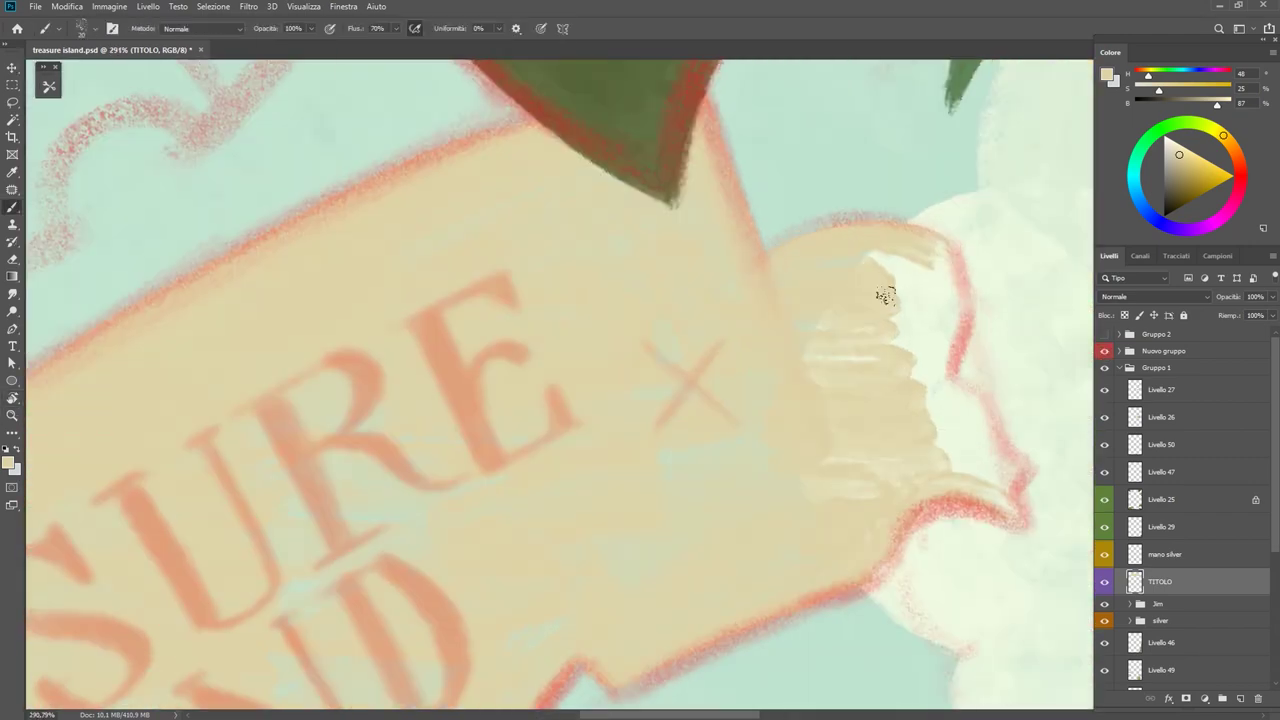
pyautogui.moveTo(877, 286)
pyautogui.mouseDown()
pyautogui.moveTo(920, 254)
pyautogui.moveTo(934, 260)
pyautogui.moveTo(918, 398)
pyautogui.moveTo(943, 394)
pyautogui.moveTo(951, 486)
pyautogui.mouseUp()
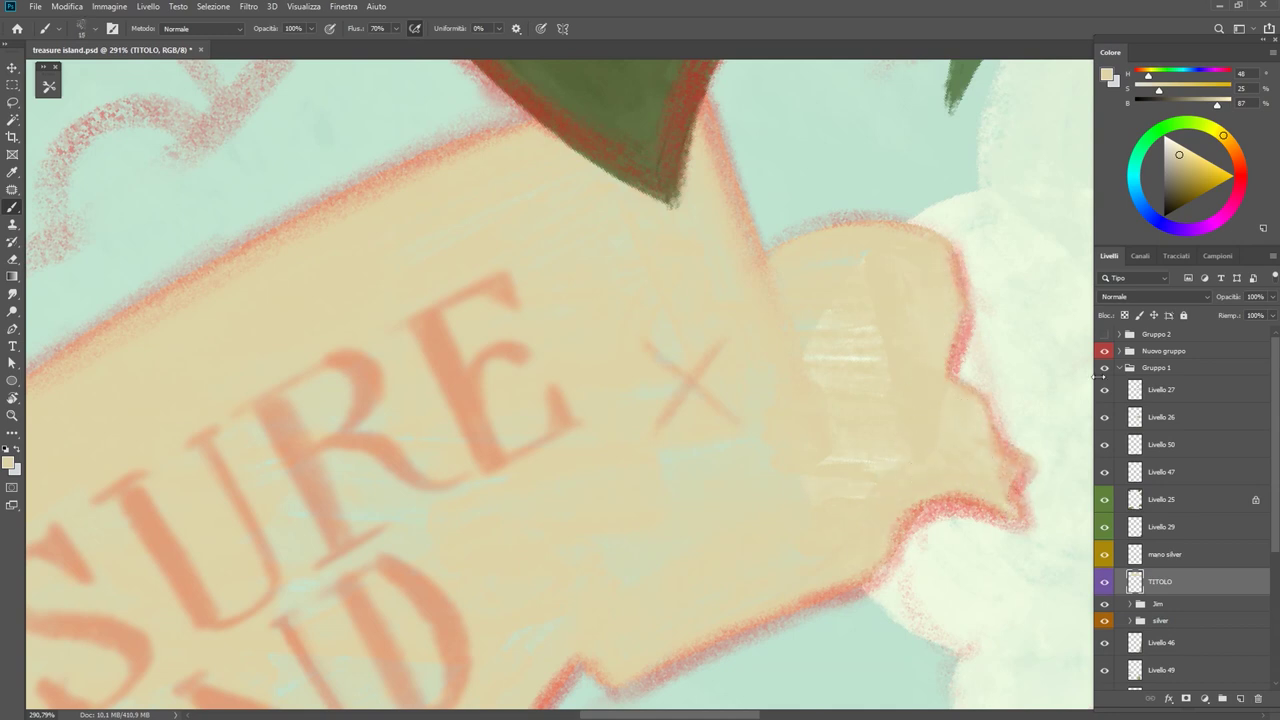
# Toggle the title lettering to inspect the banner, then zoom out to the whole illustration.
pyautogui.hotkey('ctrl', ',')
pyautogui.hotkey('ctrl', ',')
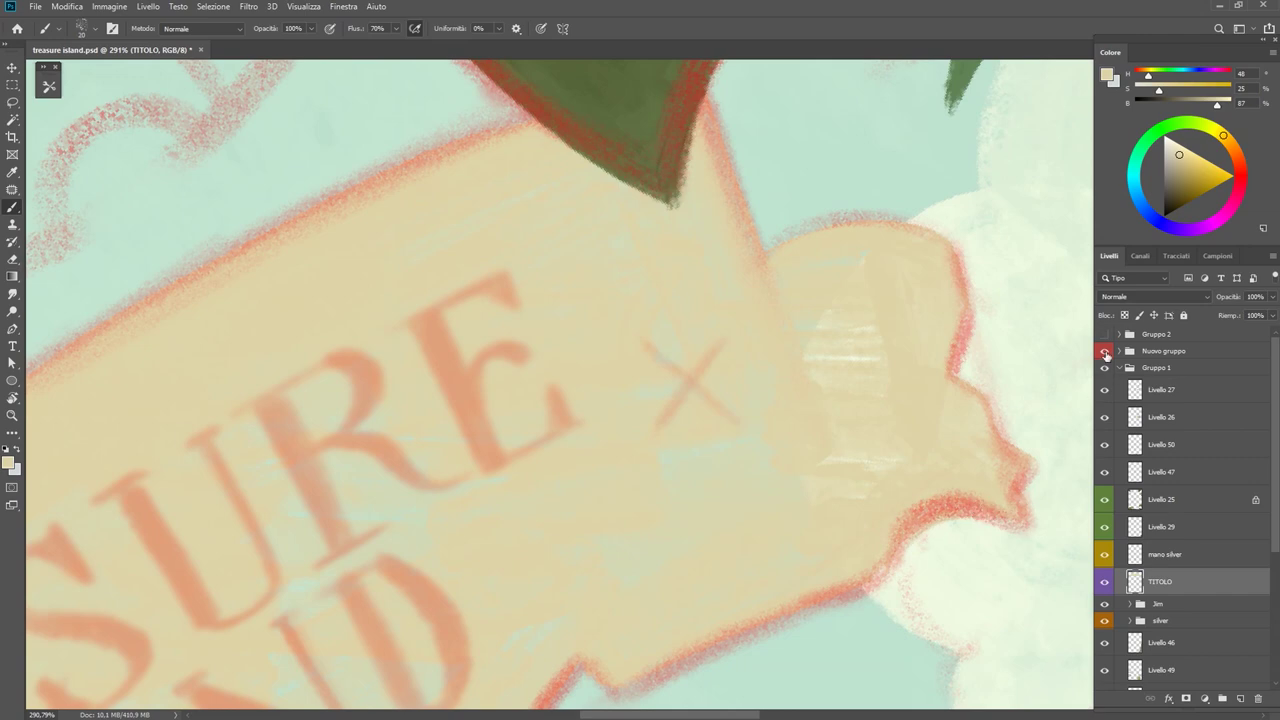
pyautogui.hotkey('ctrl', ',')
pyautogui.press('z')
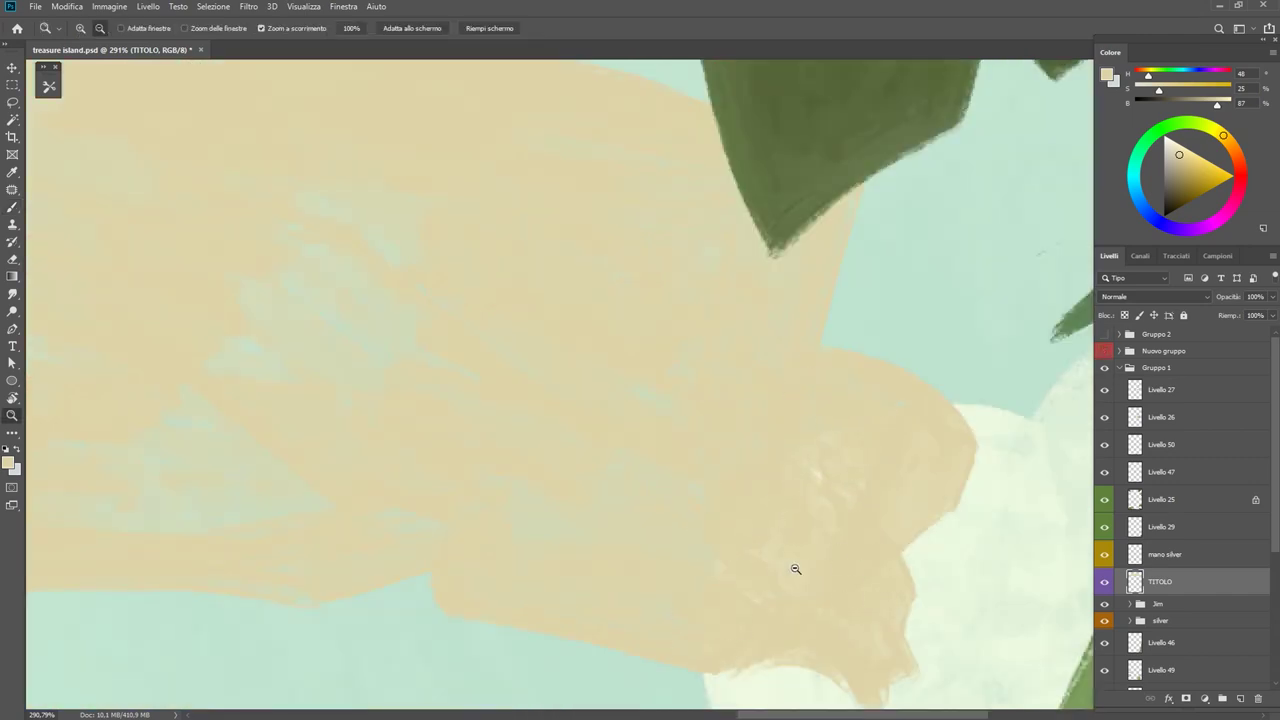
pyautogui.keyDown('alt'); pyautogui.click(791, 569); pyautogui.keyUp('alt')
pyautogui.keyDown('alt'); pyautogui.click(689, 489); pyautogui.keyUp('alt')
# Choose a brush preset, enlarge the brush slightly and sample the banner's cream parchment colour.
pyautogui.press('b')
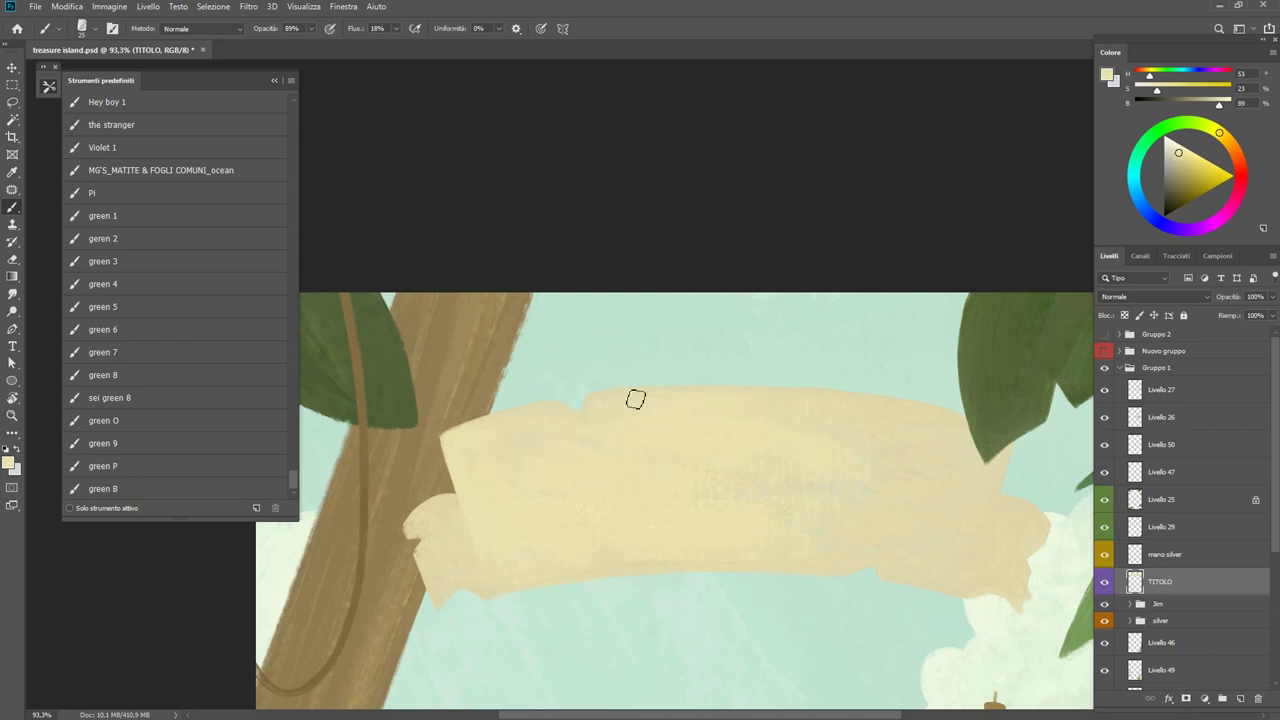
pyautogui.scroll(-5, 635, 399)
pyautogui.scroll(4, 643, 489)
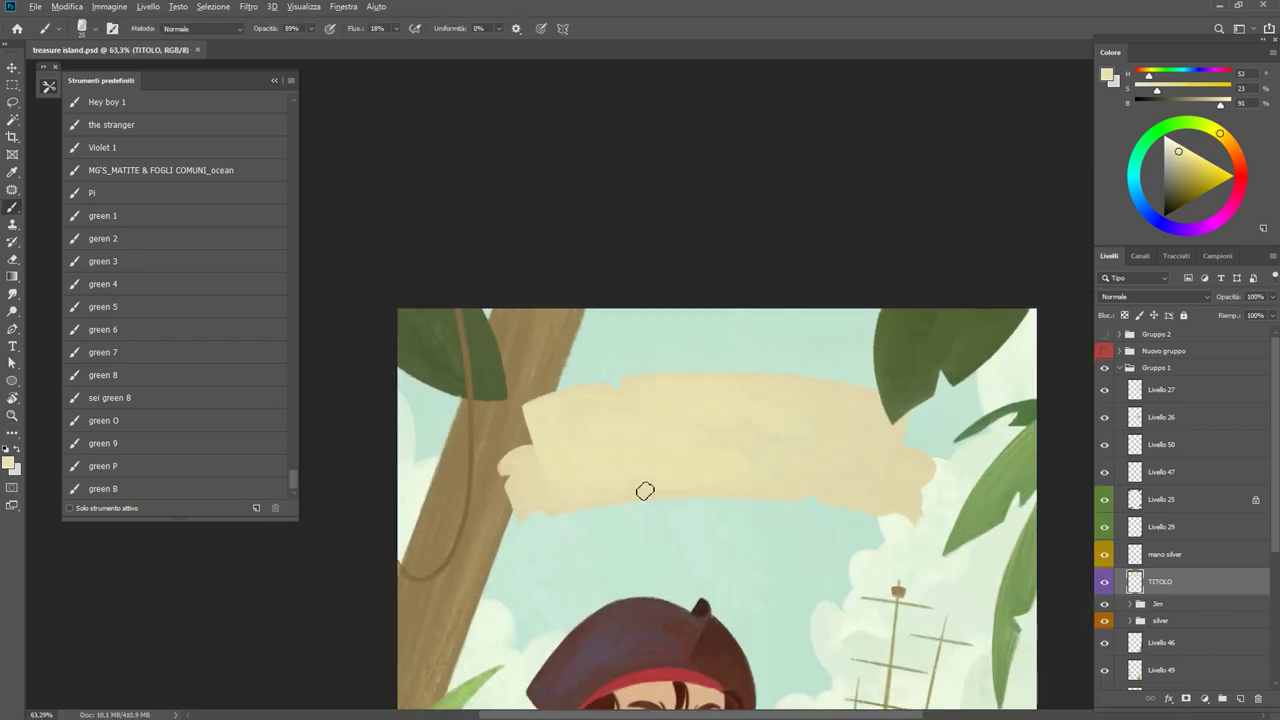
pyautogui.keyDown('alt'); pyautogui.click(787, 490); pyautogui.keyUp('alt')
pyautogui.press(']')
pyautogui.keyDown('alt'); pyautogui.click(837, 469); pyautogui.keyUp('alt')
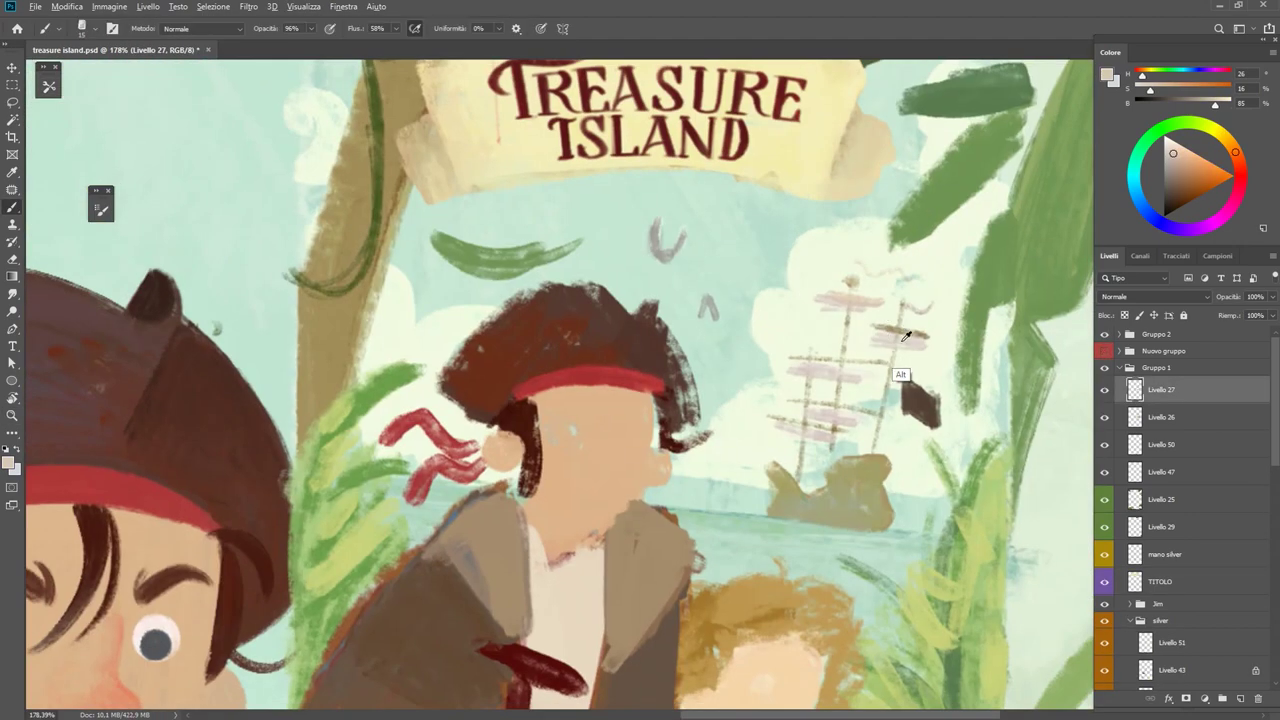
# With the ship sketch shown, paint pink sails under the upper and middle yards.
pyautogui.click(1104, 351)
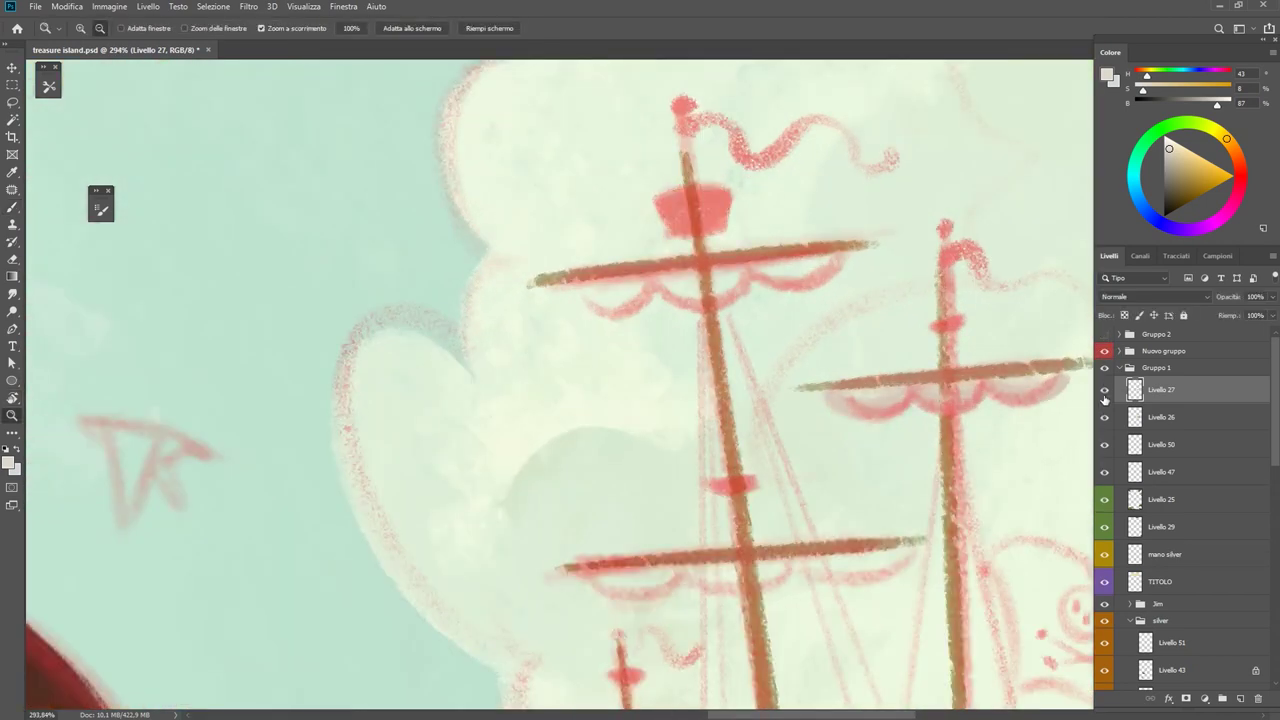
pyautogui.press('b')
pyautogui.moveTo(560, 290); pyautogui.dragTo(834, 266)
pyautogui.click(1104, 351)
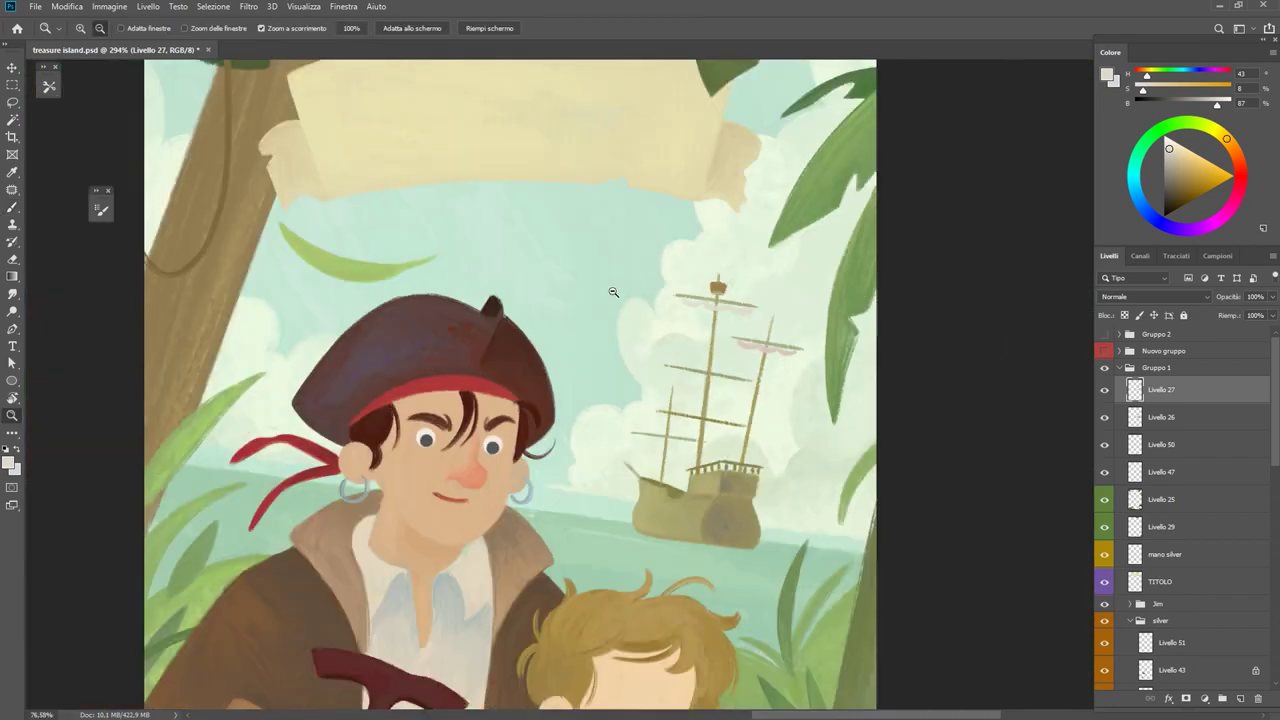
pyautogui.scroll(-3, 786, 381)
pyautogui.keyDown('alt'); pyautogui.click(786, 381); pyautogui.keyUp('alt')
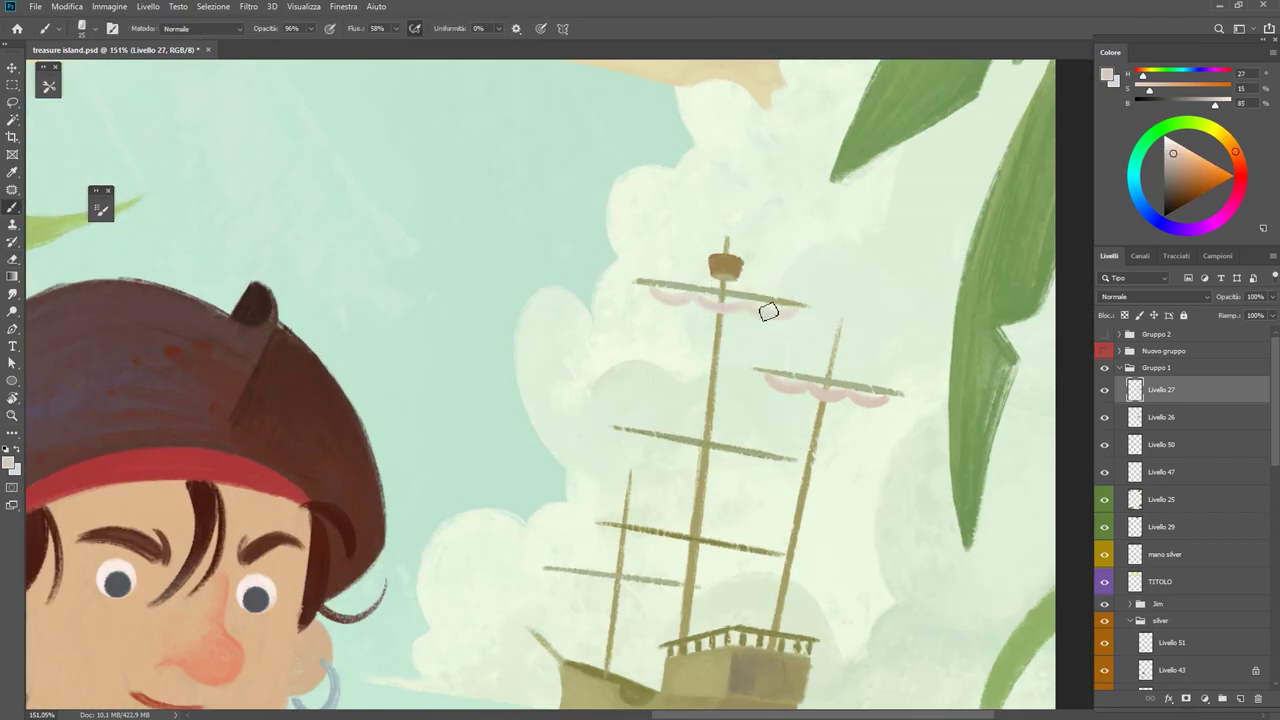
pyautogui.keyDown('alt'); pyautogui.scroll(3, 788, 376); pyautogui.keyUp('alt')
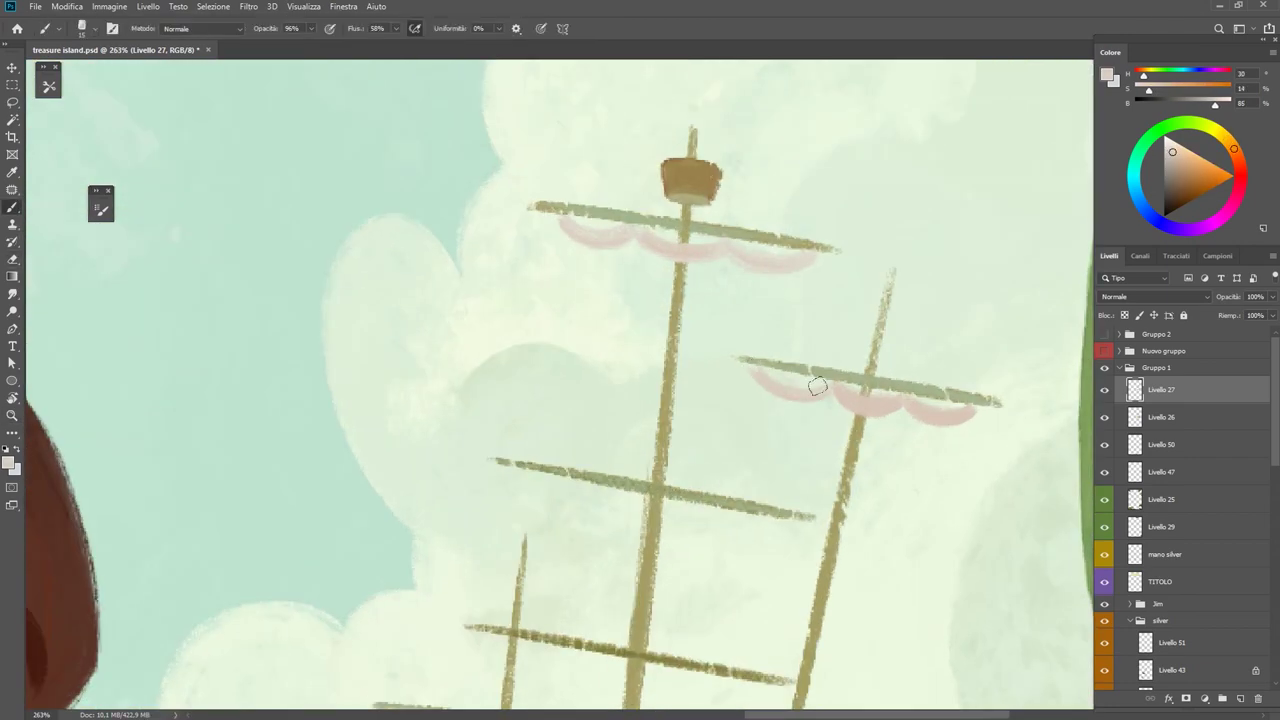
pyautogui.keyDown('alt'); pyautogui.scroll(-5, 828, 383); pyautogui.keyUp('alt')
pyautogui.keyDown('alt'); pyautogui.scroll(3, 709, 303); pyautogui.keyUp('alt')
pyautogui.keyDown('alt'); pyautogui.click(695, 435); pyautogui.keyUp('alt')
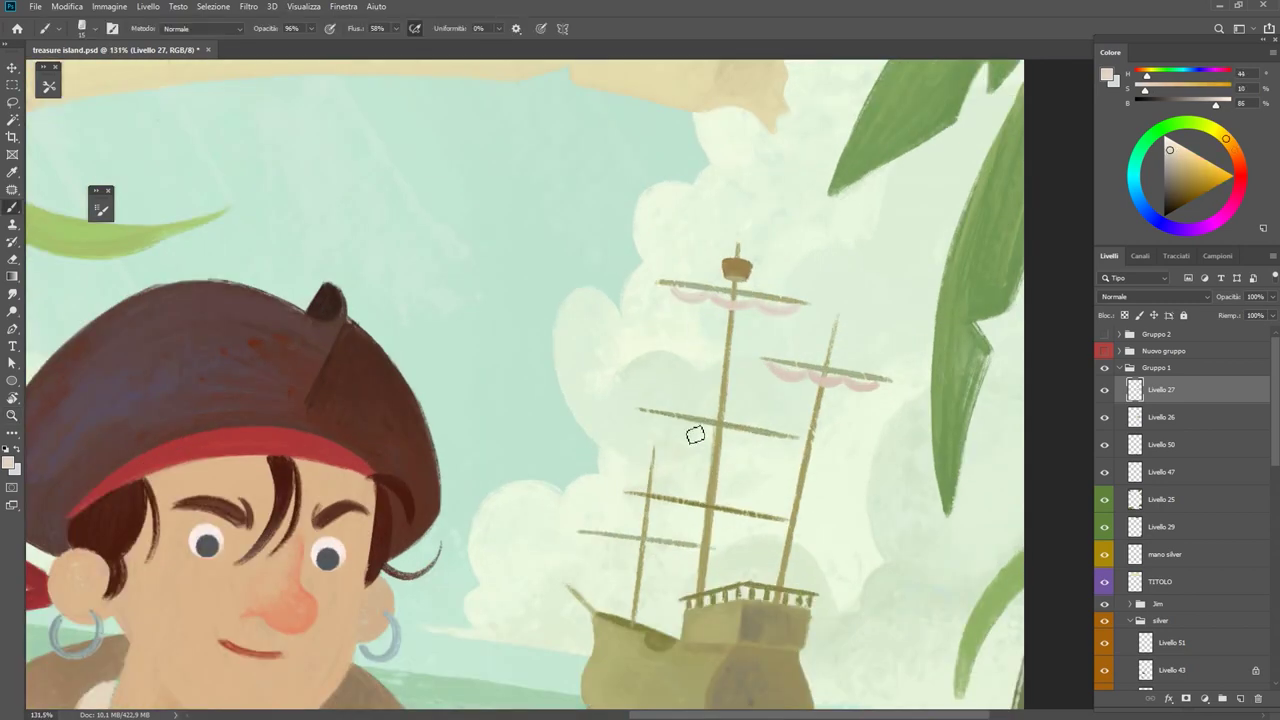
pyautogui.moveTo(706, 429); pyautogui.dragTo(735, 438)
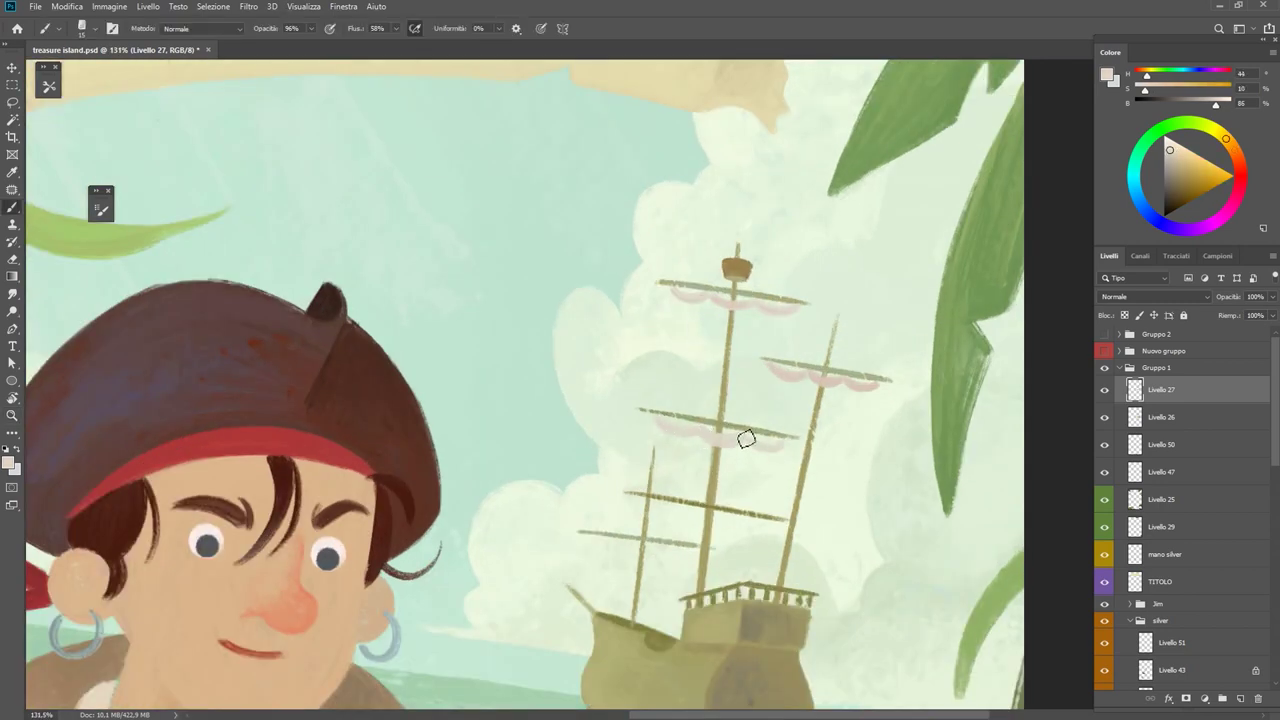
# Paint pink sail strokes under the ship's lower yard.
pyautogui.scroll(-5, 746, 440)
pyautogui.scroll(5, 789, 466)
pyautogui.scroll(2, 809, 449)
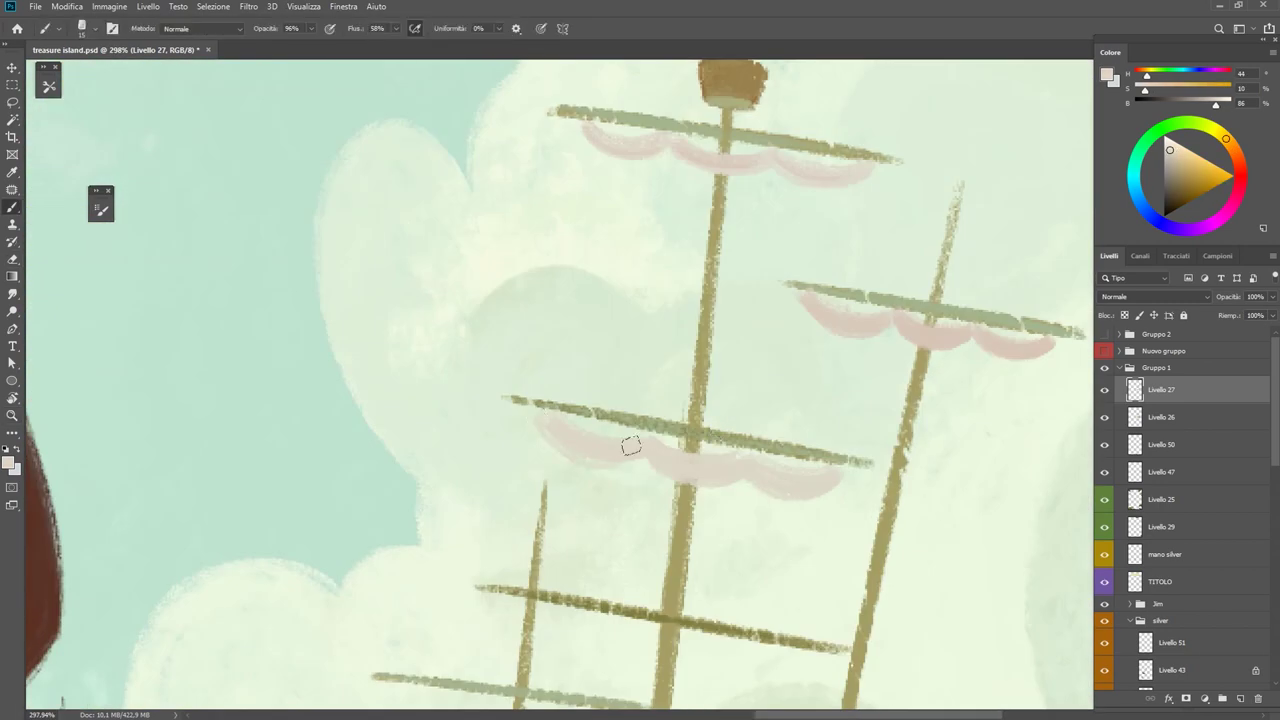
pyautogui.scroll(-5, 748, 425)
pyautogui.scroll(3, 686, 590)
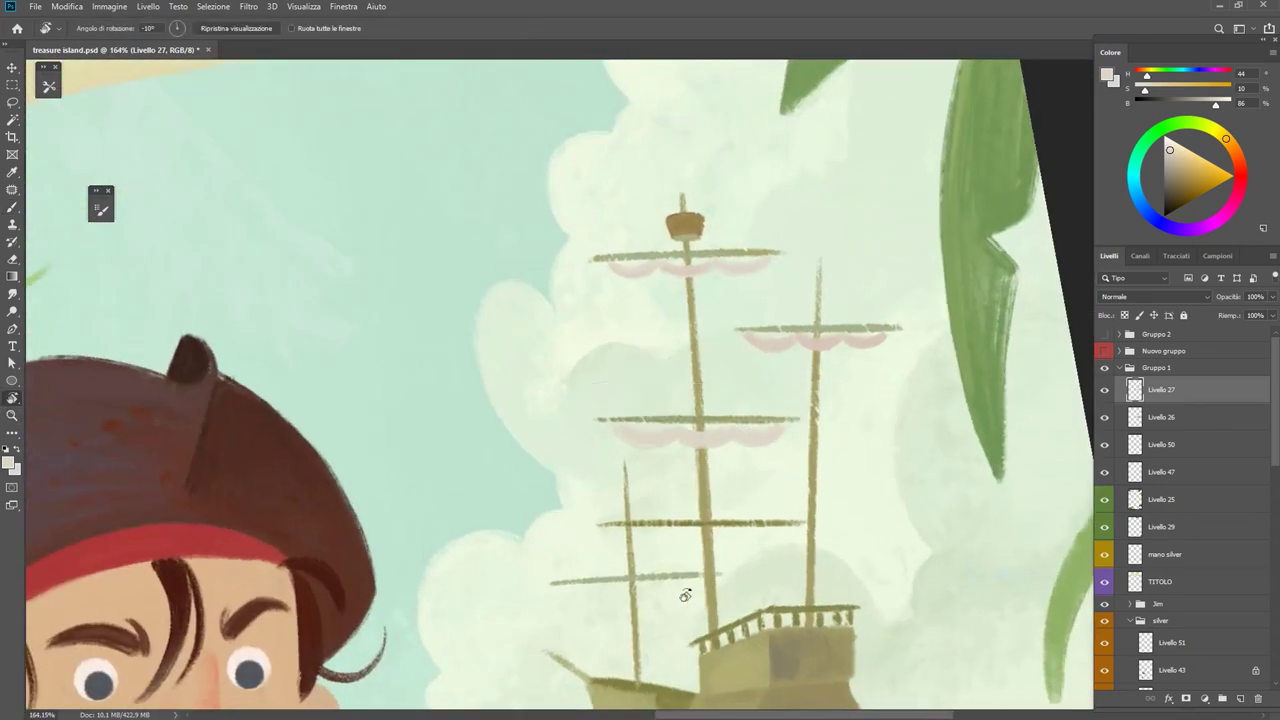
pyautogui.scroll(2, 686, 590)
pyautogui.moveTo(590, 506)
pyautogui.mouseDown()
pyautogui.moveTo(620, 517)
pyautogui.moveTo(855, 505)
pyautogui.mouseUp()
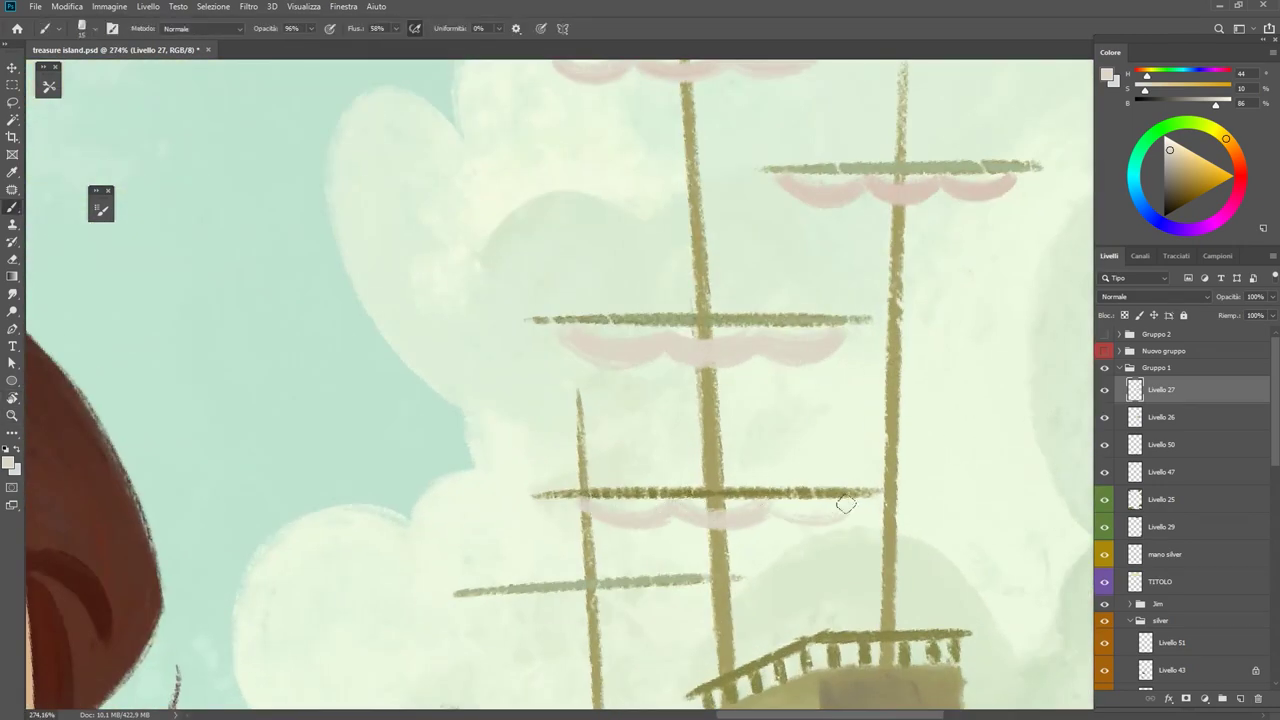
pyautogui.scroll(-5, 645, 468)
pyautogui.scroll(4, 645, 468)
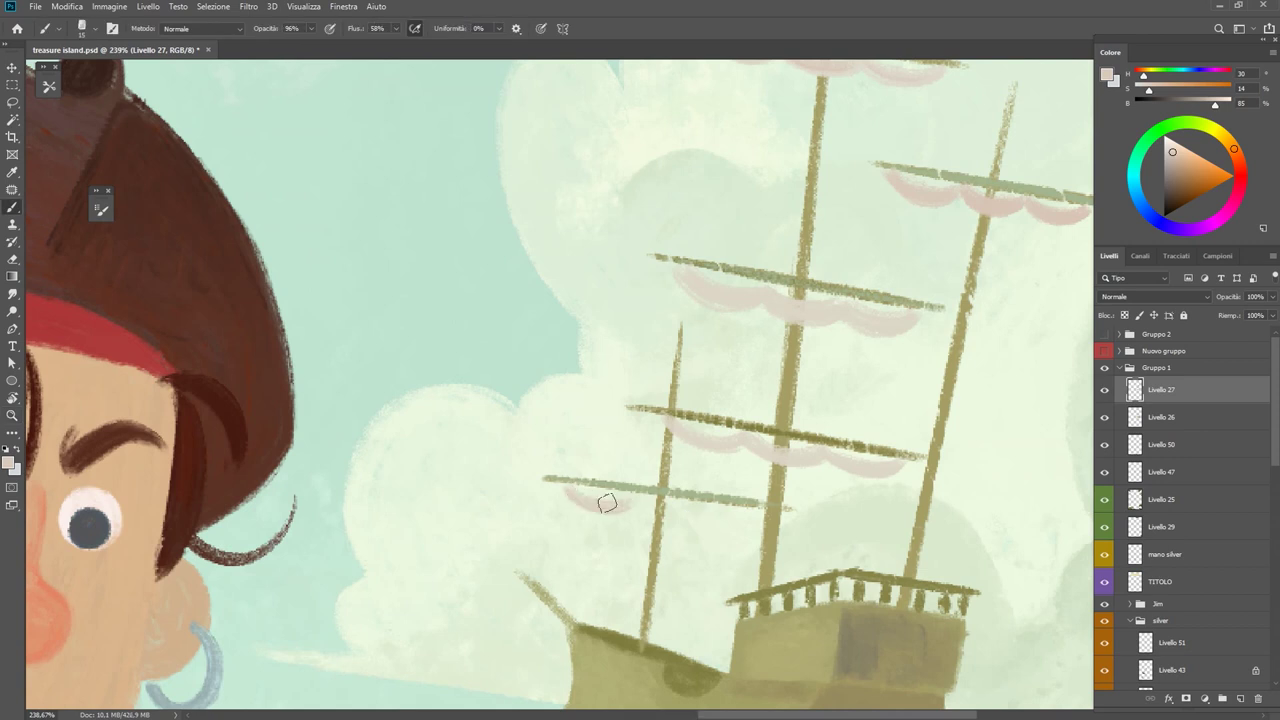
pyautogui.moveTo(606, 503); pyautogui.dragTo(763, 511)
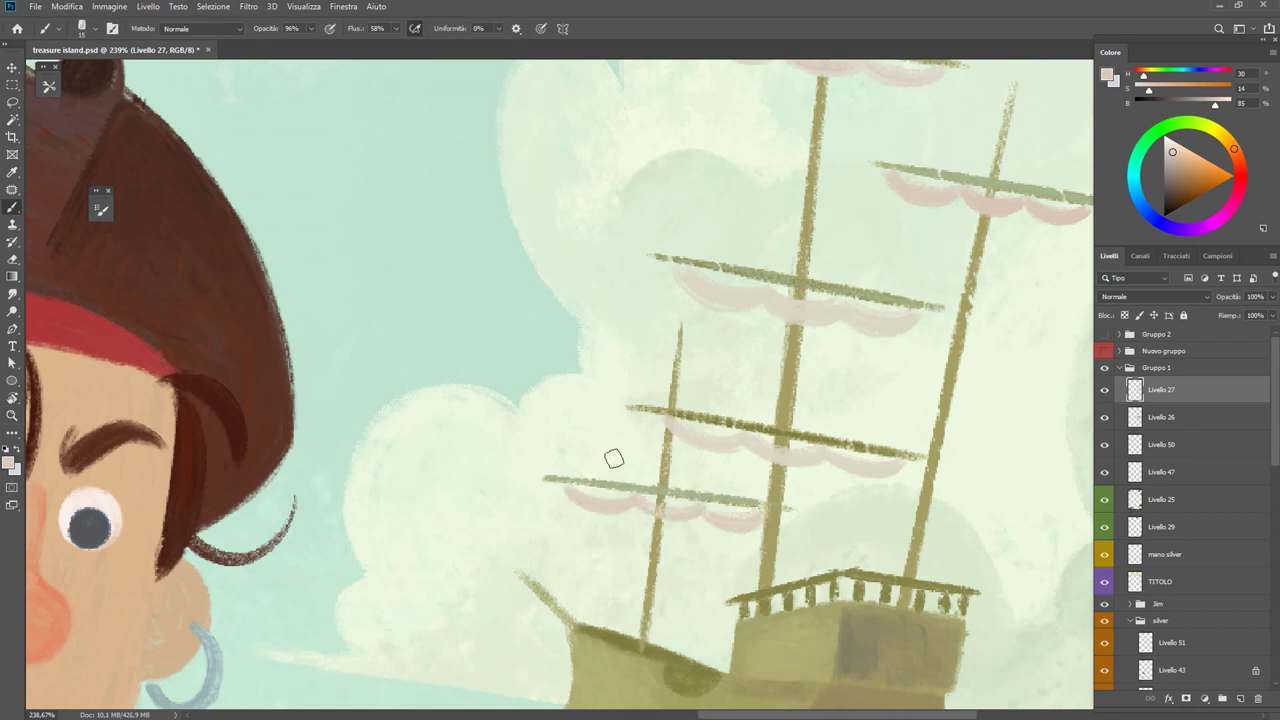
# Sample a pale beige and stroke light highlights over the sail and along the middle yard.
pyautogui.keyDown('alt'); pyautogui.click(736, 436); pyautogui.keyUp('alt')
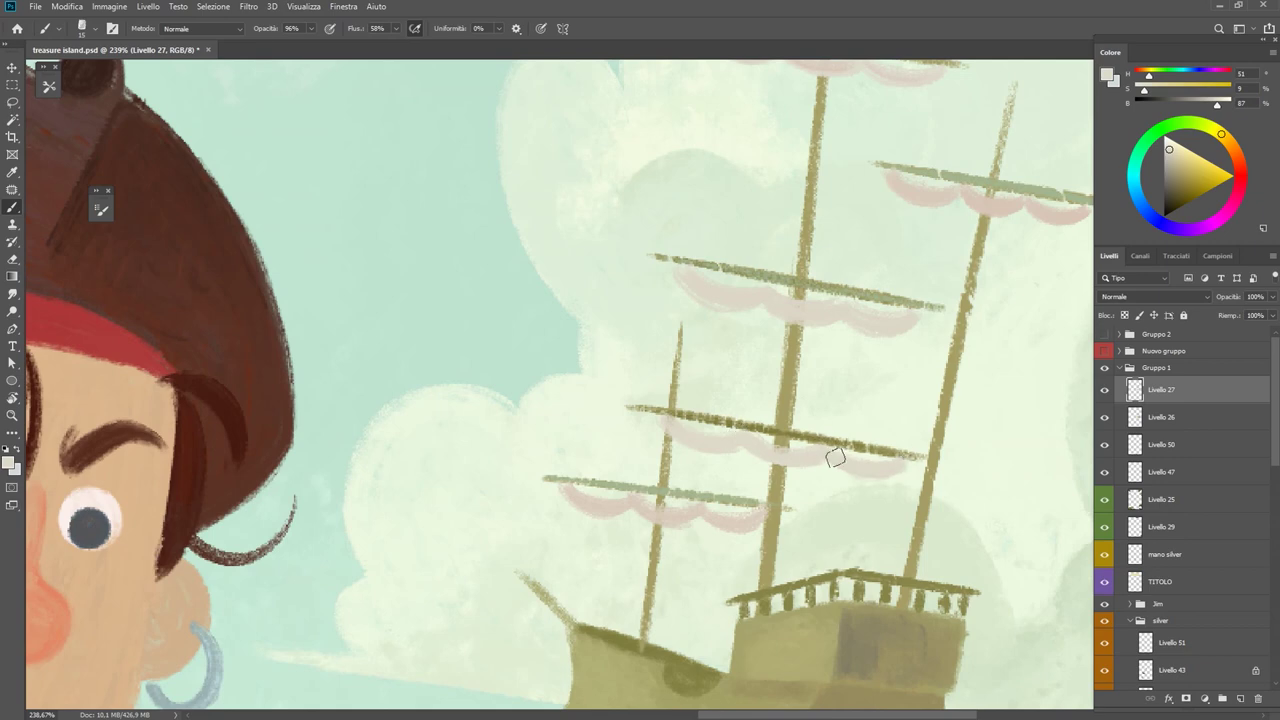
pyautogui.press('z')
pyautogui.hotkey('ctrl', '0')
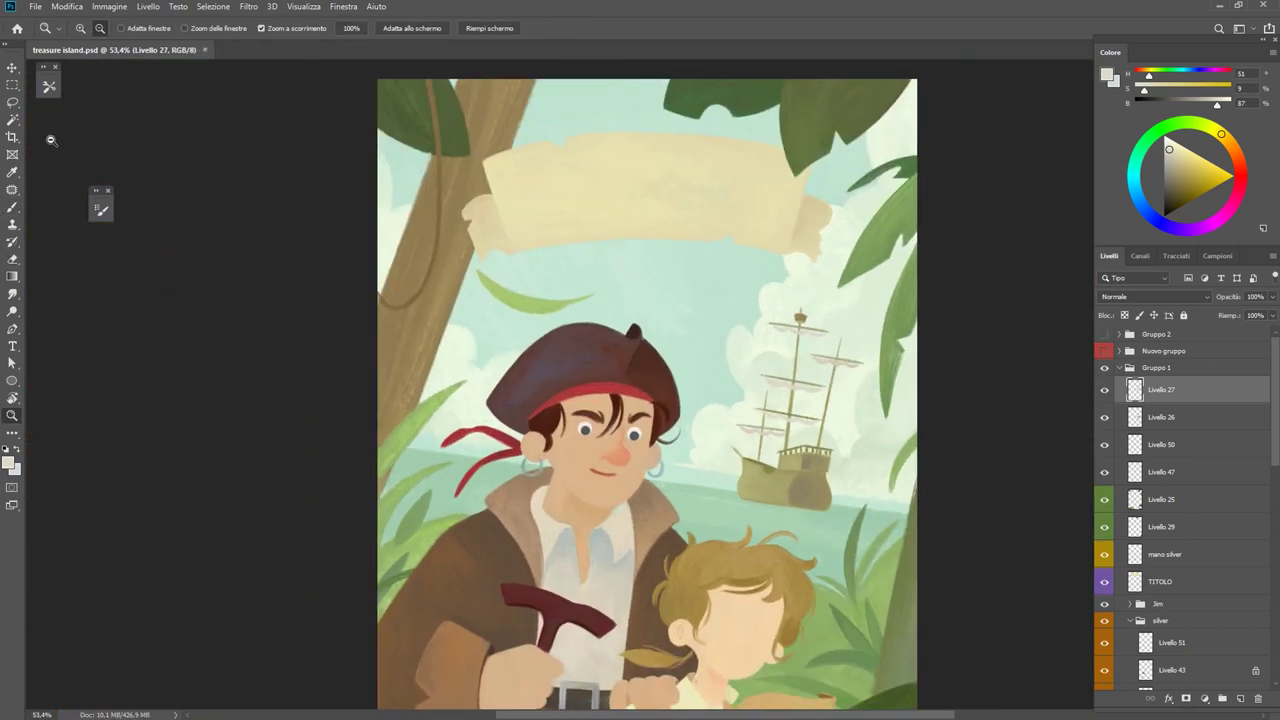
pyautogui.click(48, 85)
pyautogui.moveTo(700, 432); pyautogui.dragTo(795, 432)
pyautogui.press('b')
pyautogui.keyDown('alt'); pyautogui.click(691, 380); pyautogui.keyUp('alt')
pyautogui.moveTo(691, 380)
pyautogui.mouseDown()
pyautogui.moveTo(680, 363)
pyautogui.moveTo(755, 386)
pyautogui.mouseUp()
pyautogui.moveTo(668, 493); pyautogui.dragTo(735, 505)
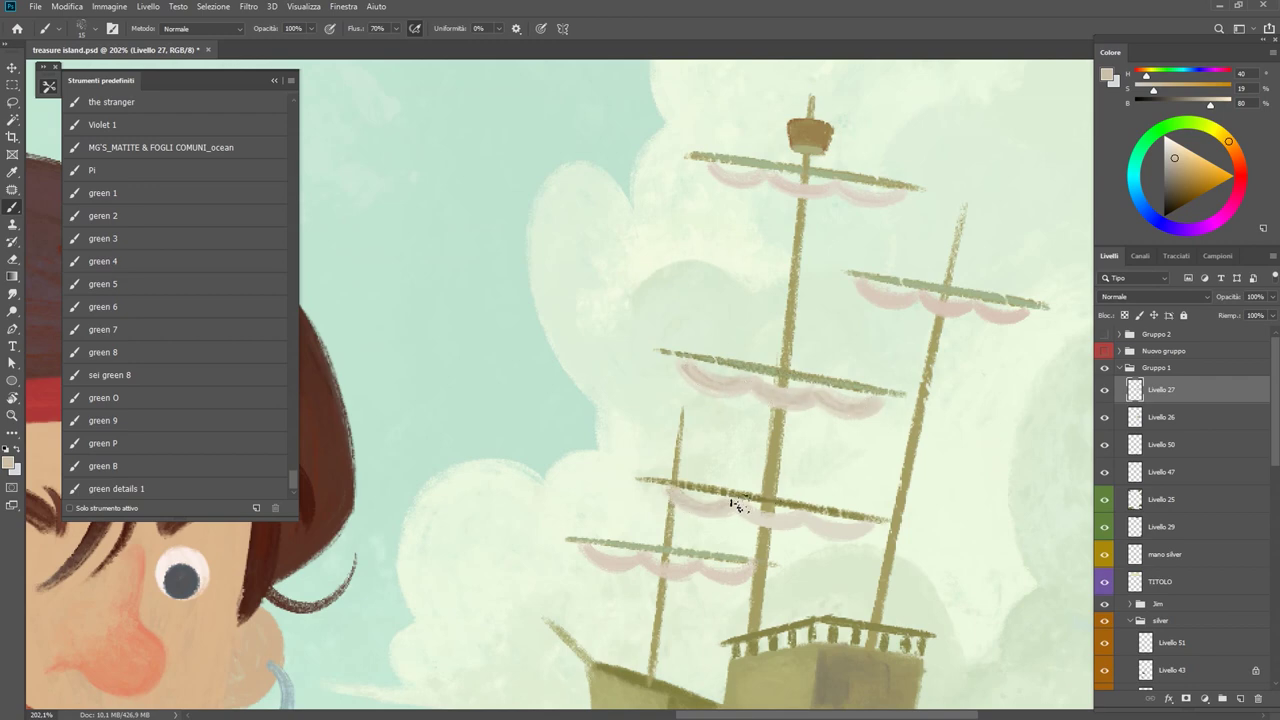
pyautogui.scroll(-5, 697, 567)
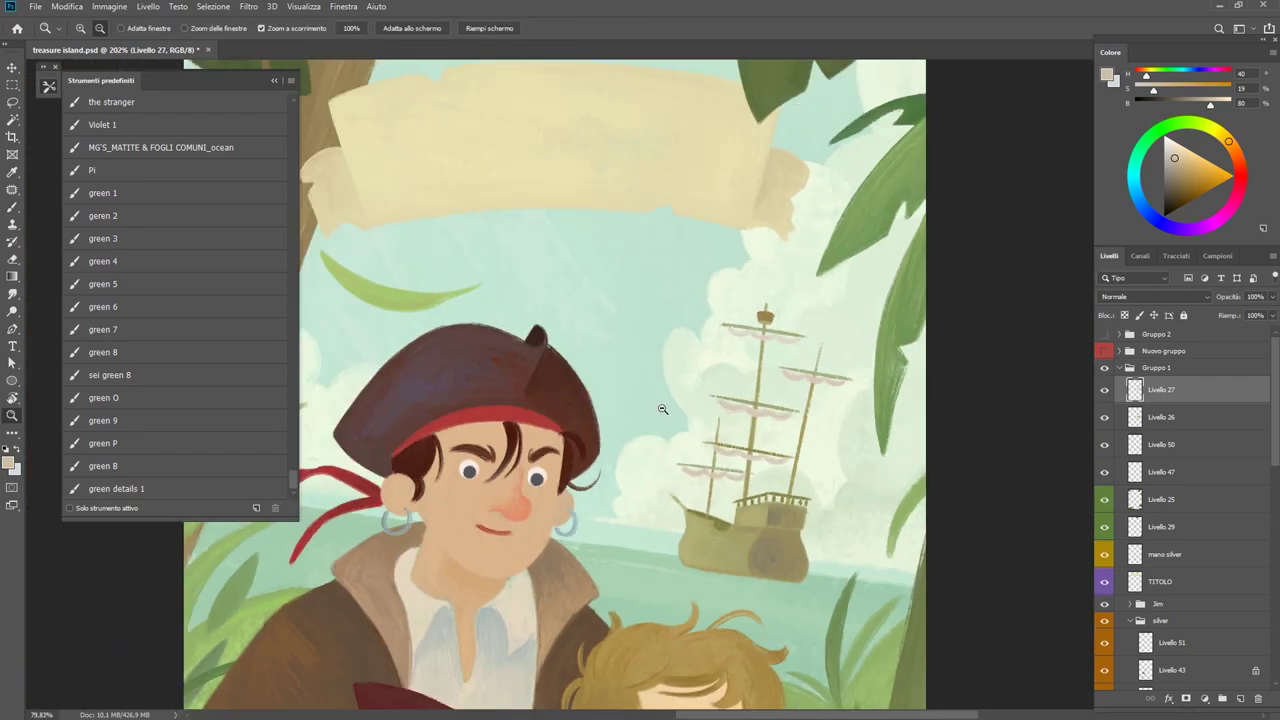
pyautogui.scroll(5, 680, 320)
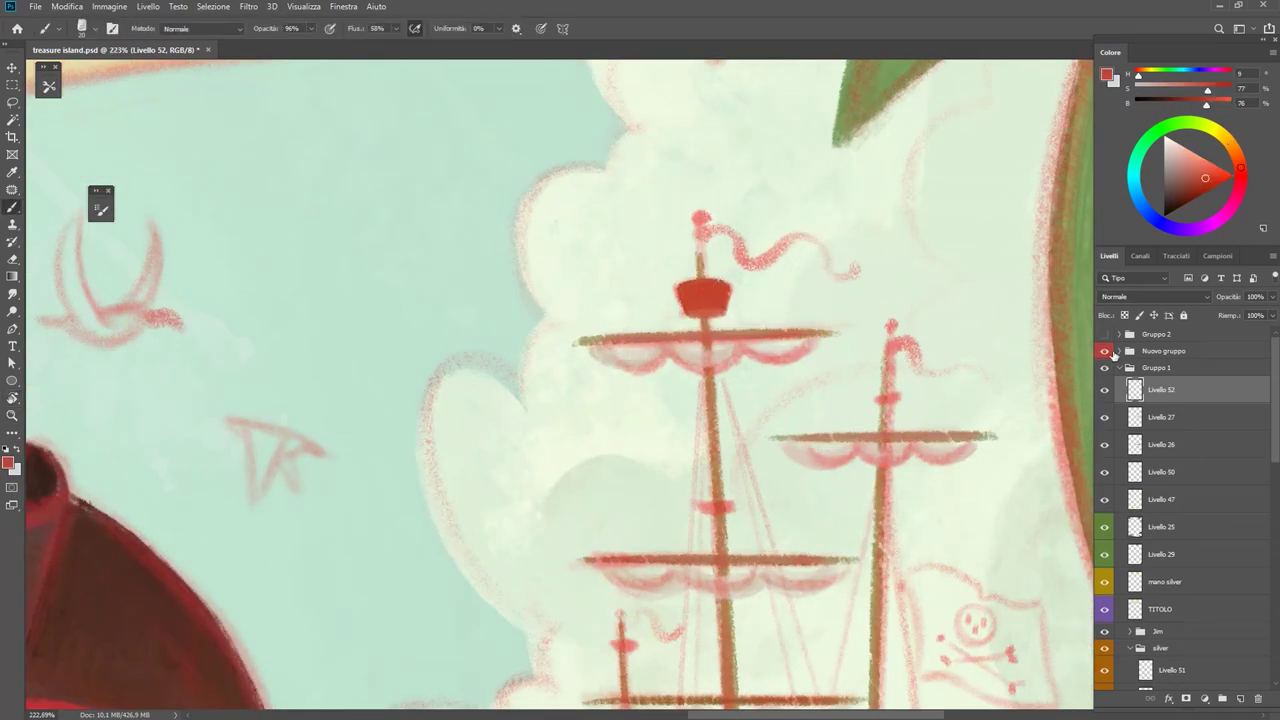
# Hide the red sketch group and paint a curling pale pennant from the mast top.
pyautogui.click(1104, 351)
pyautogui.moveTo(697, 250); pyautogui.dragTo(697, 238)
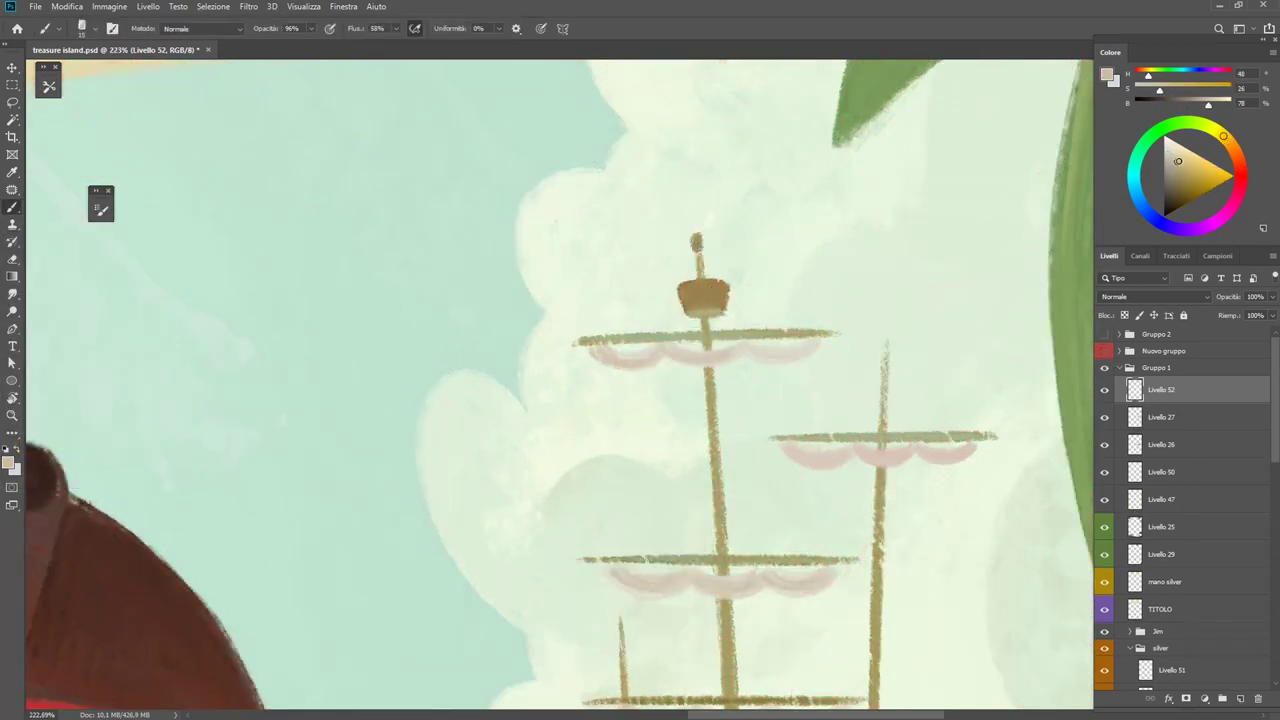
pyautogui.hotkey('ctrl', 'z')
pyautogui.moveTo(700, 242); pyautogui.dragTo(768, 254)
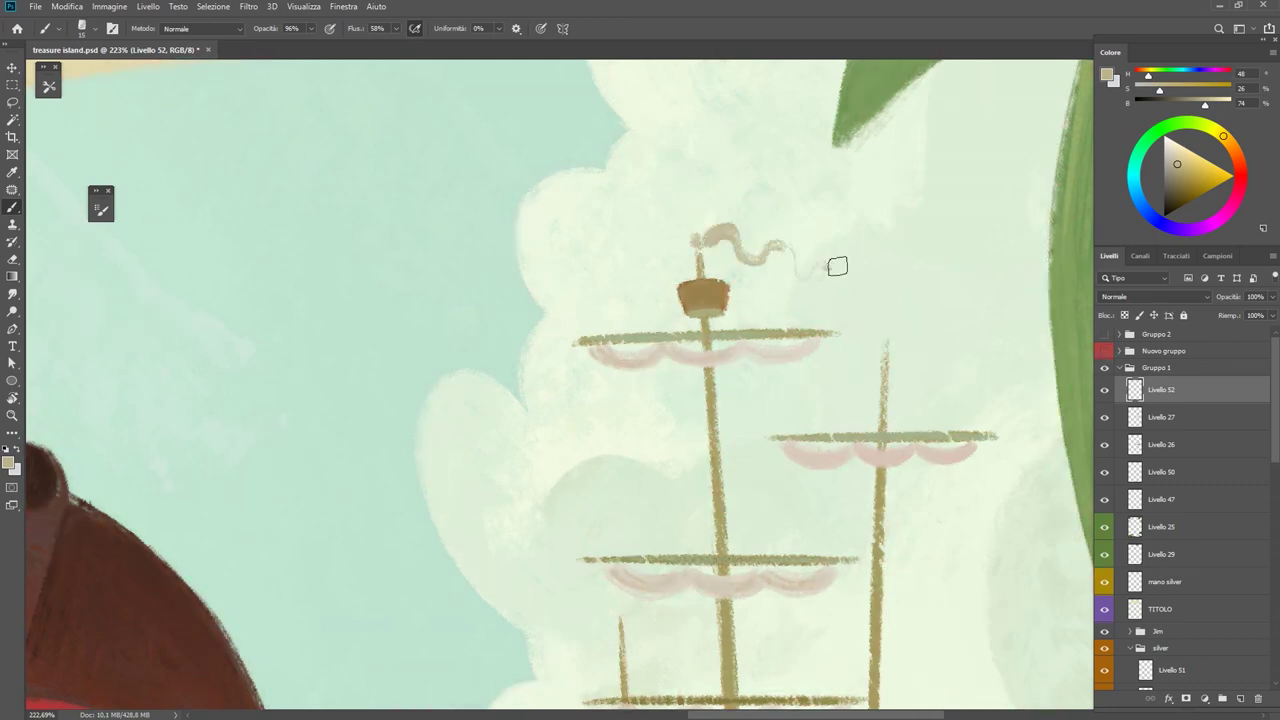
pyautogui.hotkey('ctrl', 'z')
pyautogui.moveTo(693, 240); pyautogui.dragTo(828, 282)
pyautogui.scroll(-2, 737, 302)
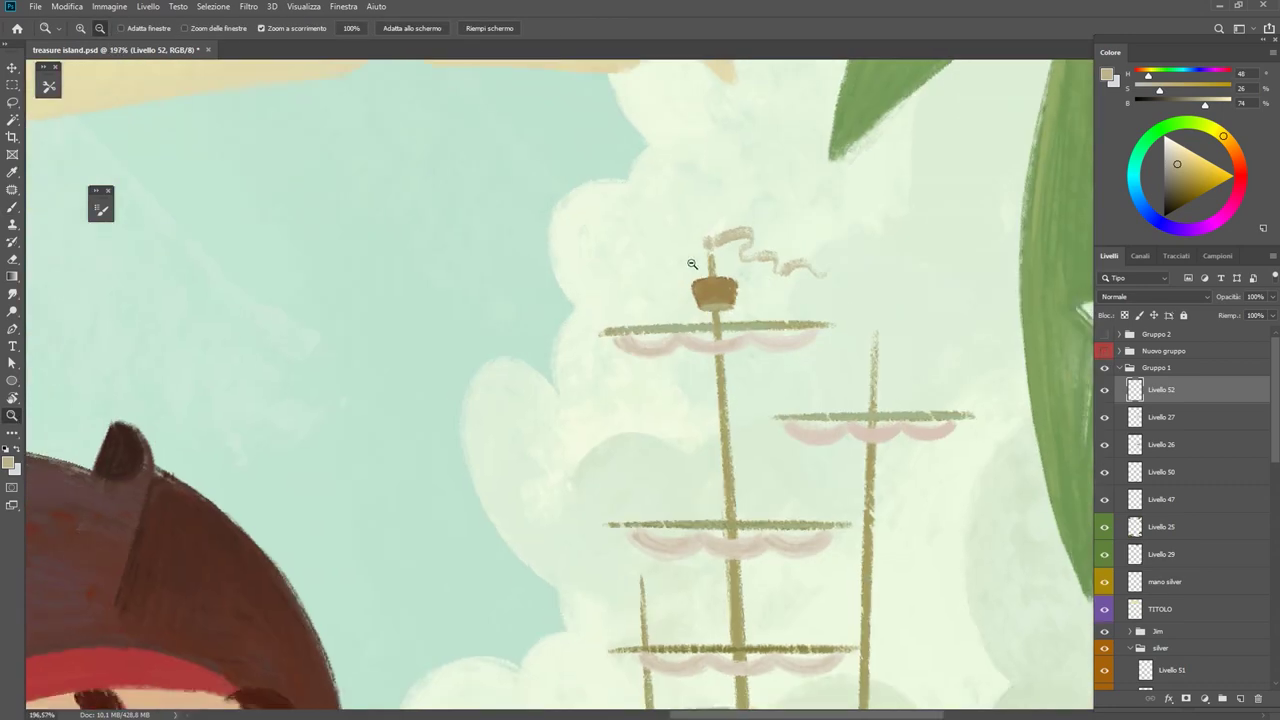
pyautogui.keyDown('alt'); pyautogui.click(737, 302); pyautogui.keyUp('alt')
pyautogui.scroll(2, 732, 240)
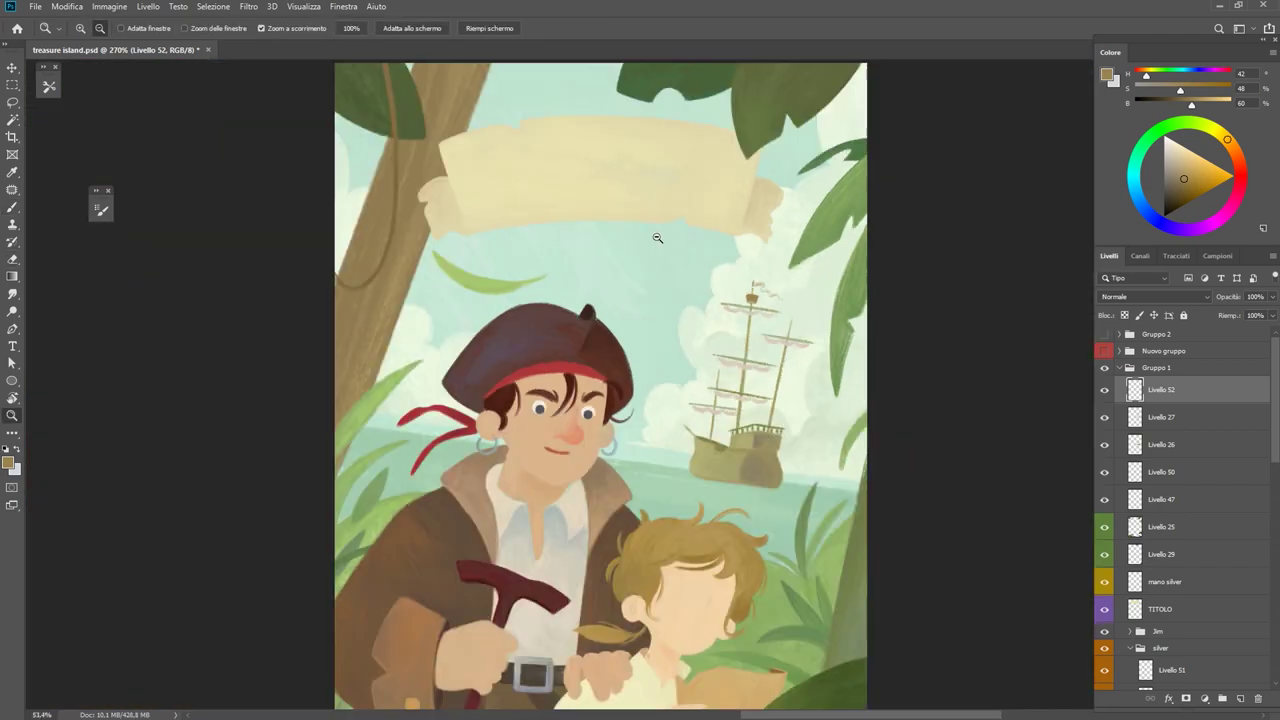
# Pick a light tan from the canvas, tilt the view, and paint tan pennants on the right mast.
pyautogui.scroll(-5, 733, 250)
pyautogui.scroll(5, 730, 280)
pyautogui.keyDown('alt'); pyautogui.click(744, 250); pyautogui.keyUp('alt')
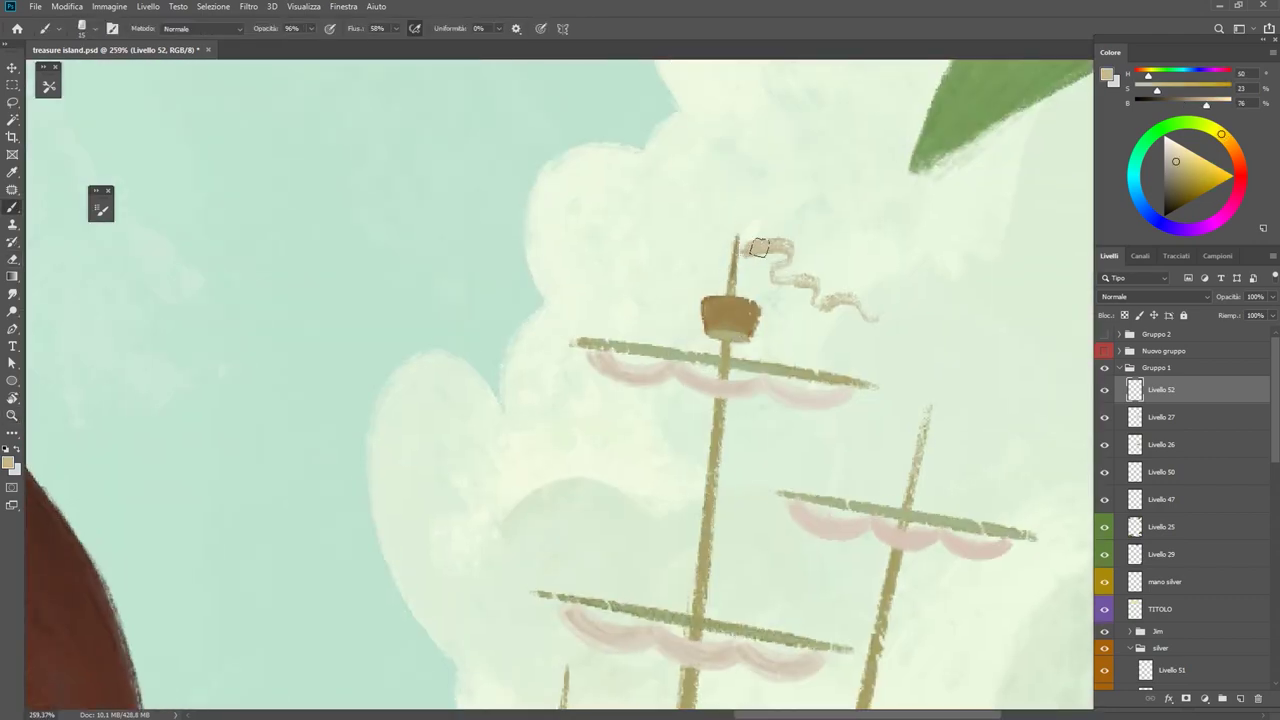
pyautogui.scroll(-5, 825, 303)
pyautogui.scroll(4, 825, 303)
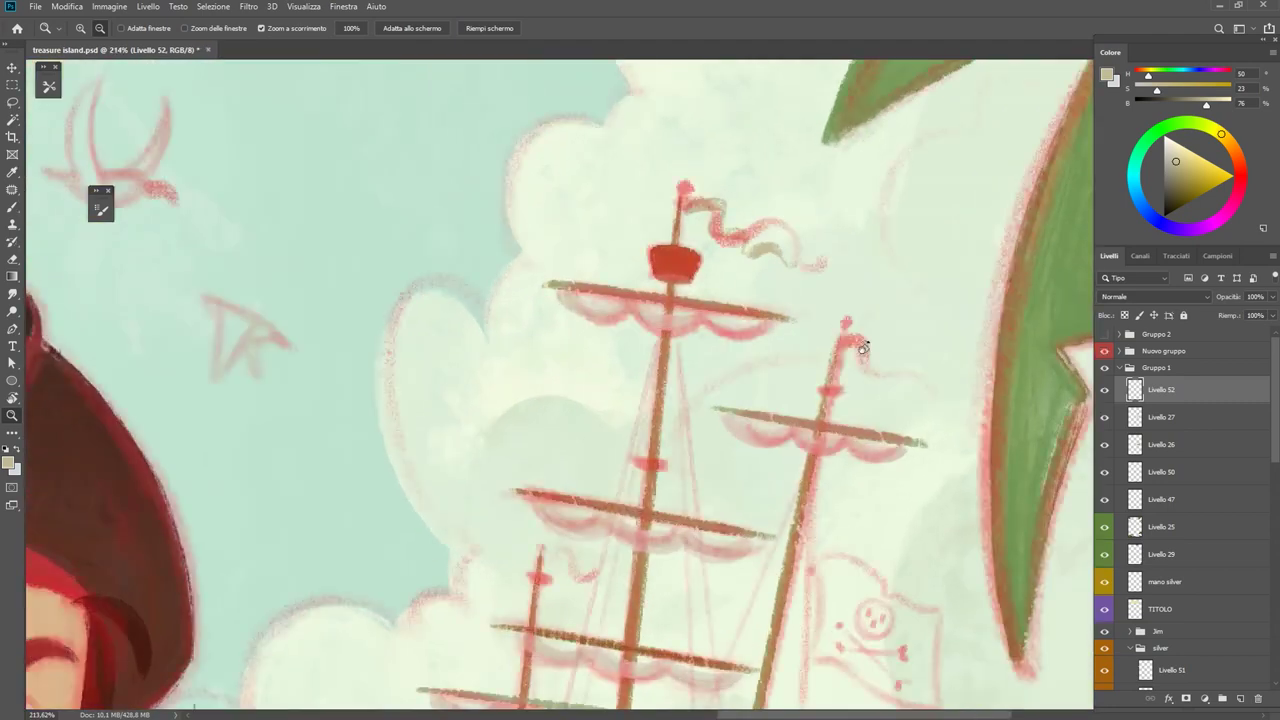
pyautogui.press('r')
pyautogui.moveTo(900, 300)
pyautogui.mouseDown()
pyautogui.moveTo(945, 335)
pyautogui.moveTo(880, 394)
pyautogui.mouseUp()
pyautogui.scroll(3, 880, 394)
pyautogui.scroll(2, 880, 394)
pyautogui.press('b')
pyautogui.moveTo(790, 215)
pyautogui.mouseDown()
pyautogui.moveTo(865, 285)
pyautogui.moveTo(948, 240)
pyautogui.mouseUp()
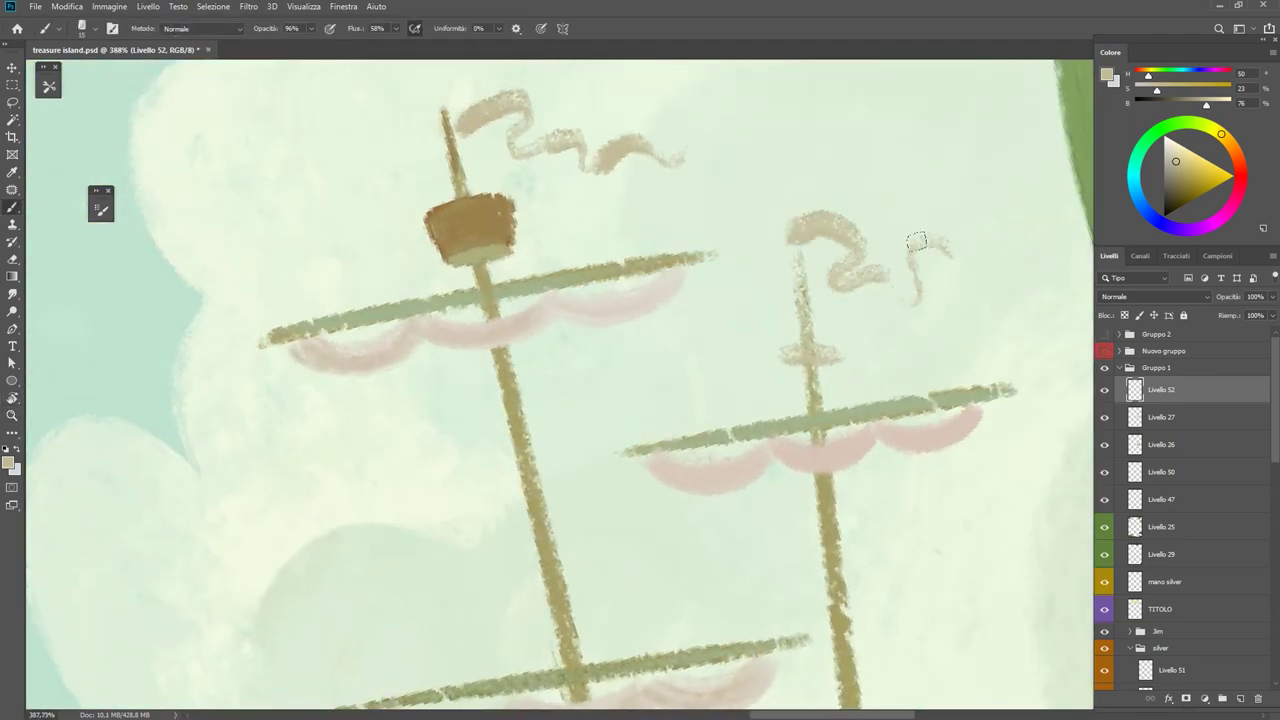
pyautogui.scroll(-5, 792, 221)
pyautogui.scroll(5, 777, 337)
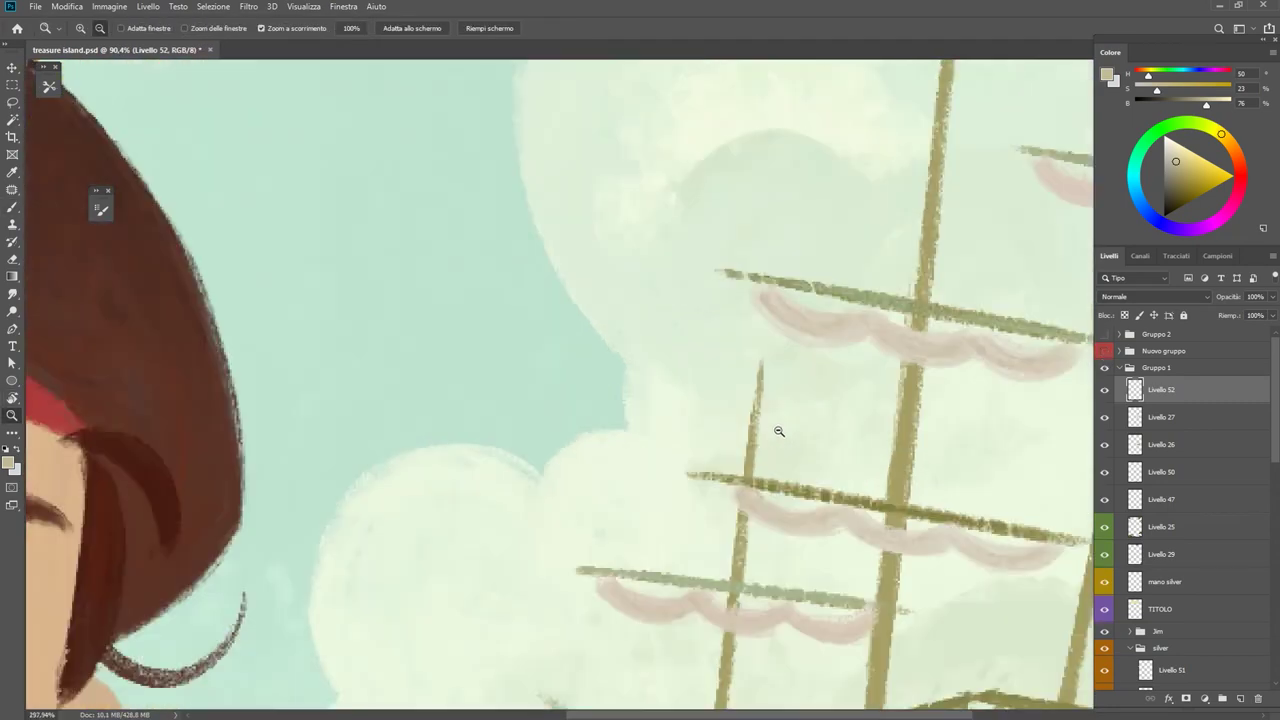
pyautogui.moveTo(785, 365)
pyautogui.mouseDown()
pyautogui.moveTo(830, 395)
pyautogui.moveTo(882, 378)
pyautogui.mouseUp()
# Switch to an airbrush-style preset and sample dark browns for the flag beside the right mast.
pyautogui.press('z')
pyautogui.scroll(-5, 862, 396)
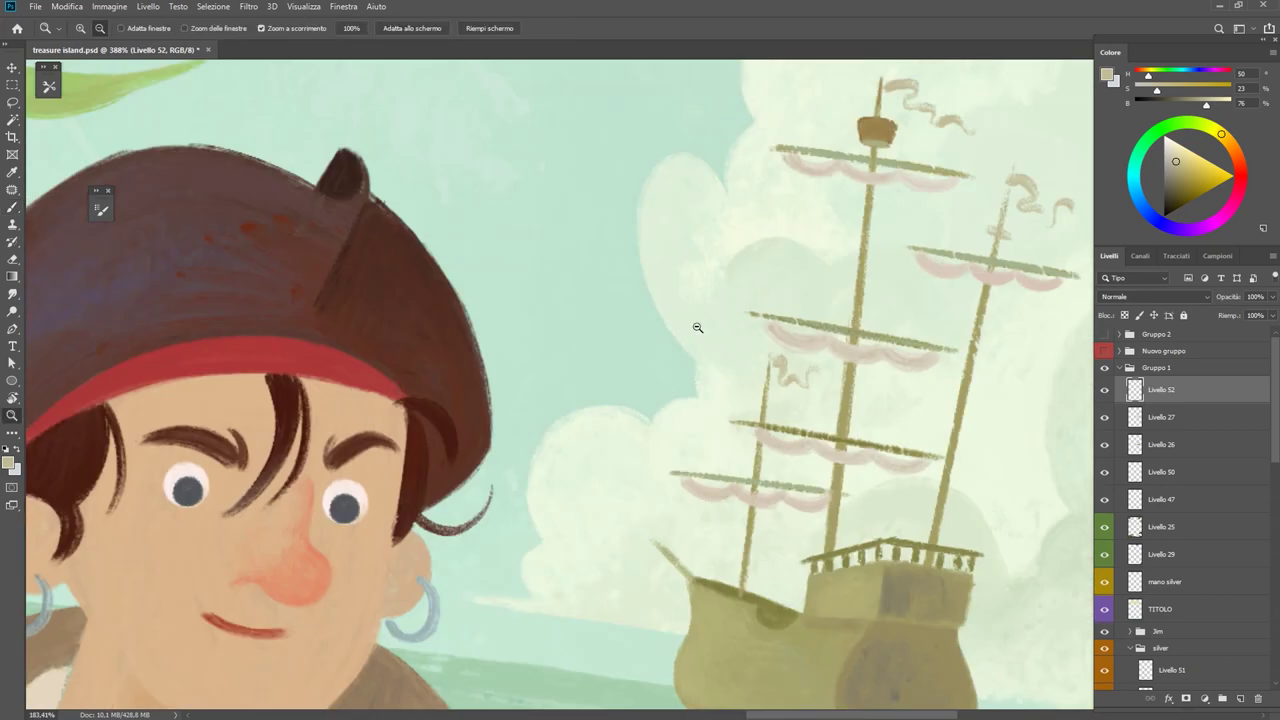
pyautogui.scroll(-3, 862, 396)
pyautogui.click(1104, 352)
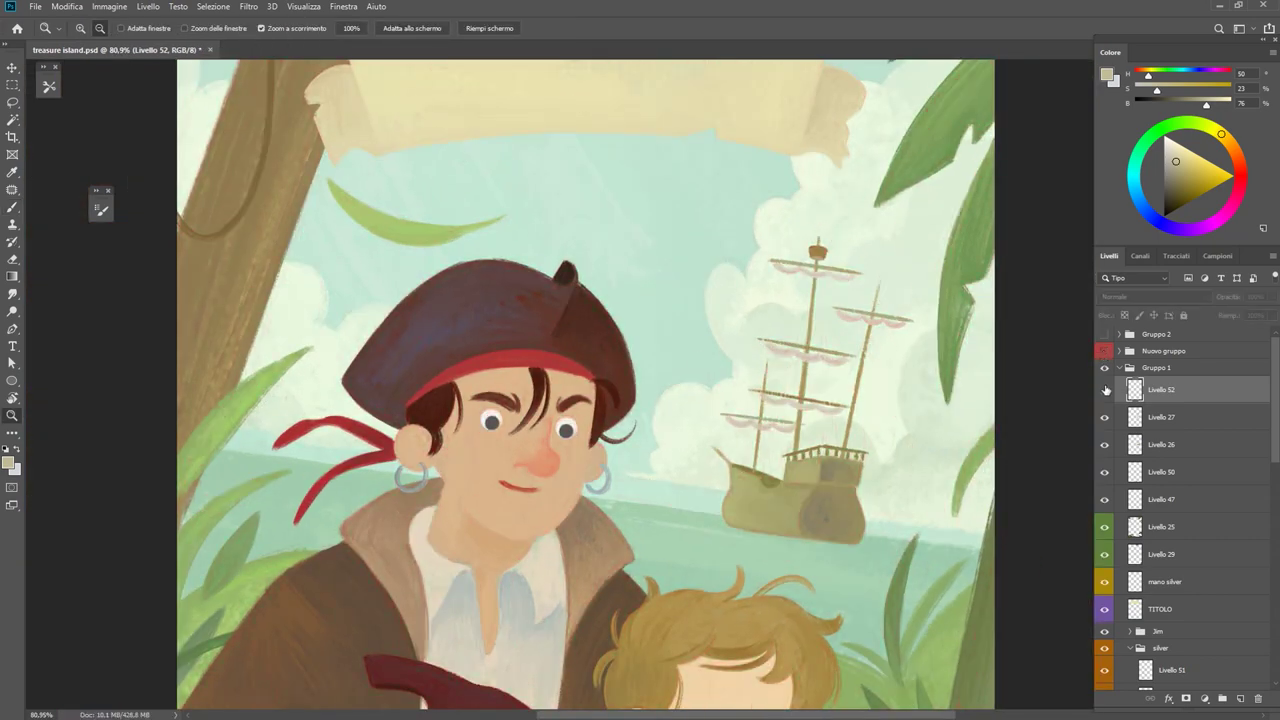
pyautogui.click(1104, 352)
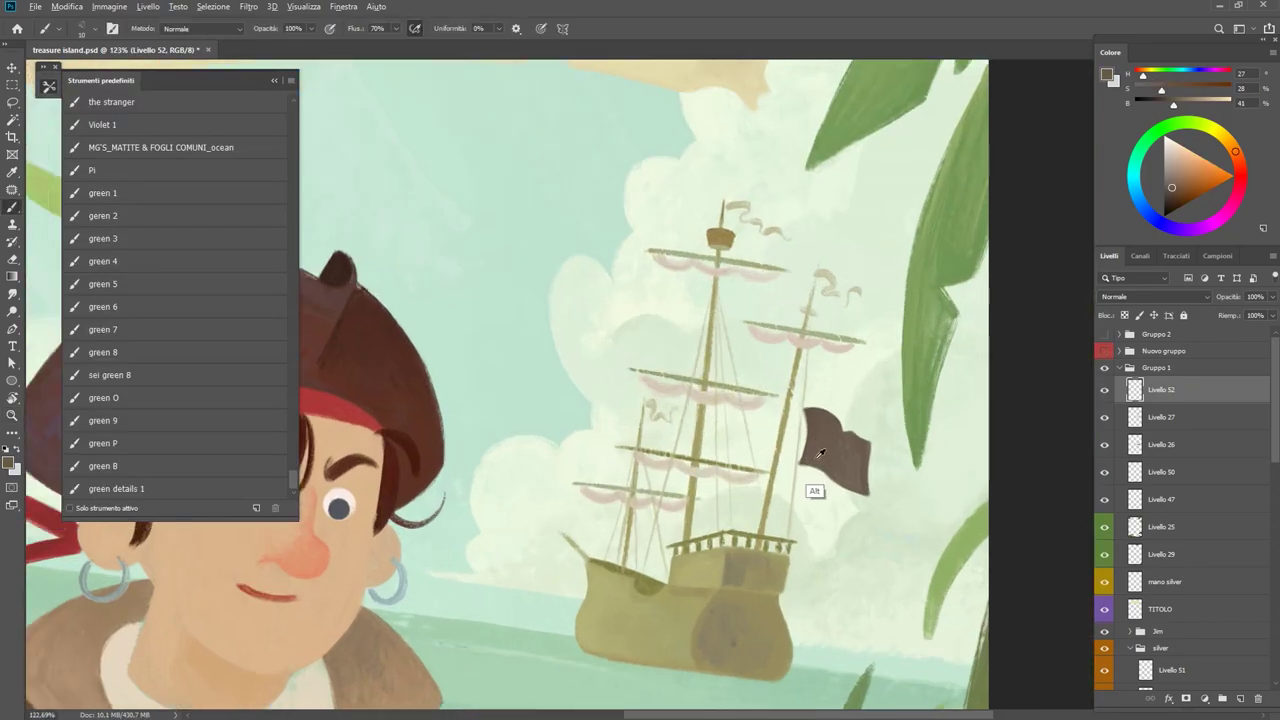
pyautogui.keyDown('alt'); pyautogui.click(815, 440); pyautogui.keyUp('alt')
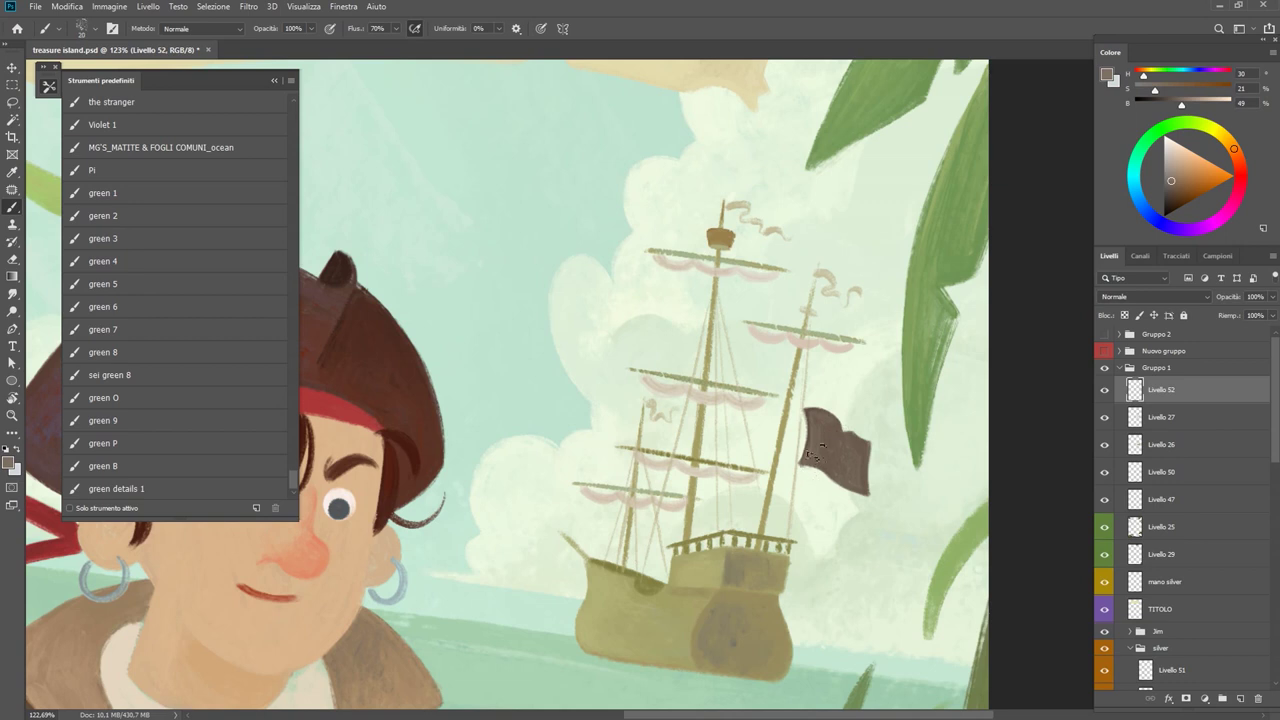
pyautogui.click(216, 403)
pyautogui.click(244, 284)
pyautogui.keyDown('alt'); pyautogui.click(817, 459); pyautogui.keyUp('alt')
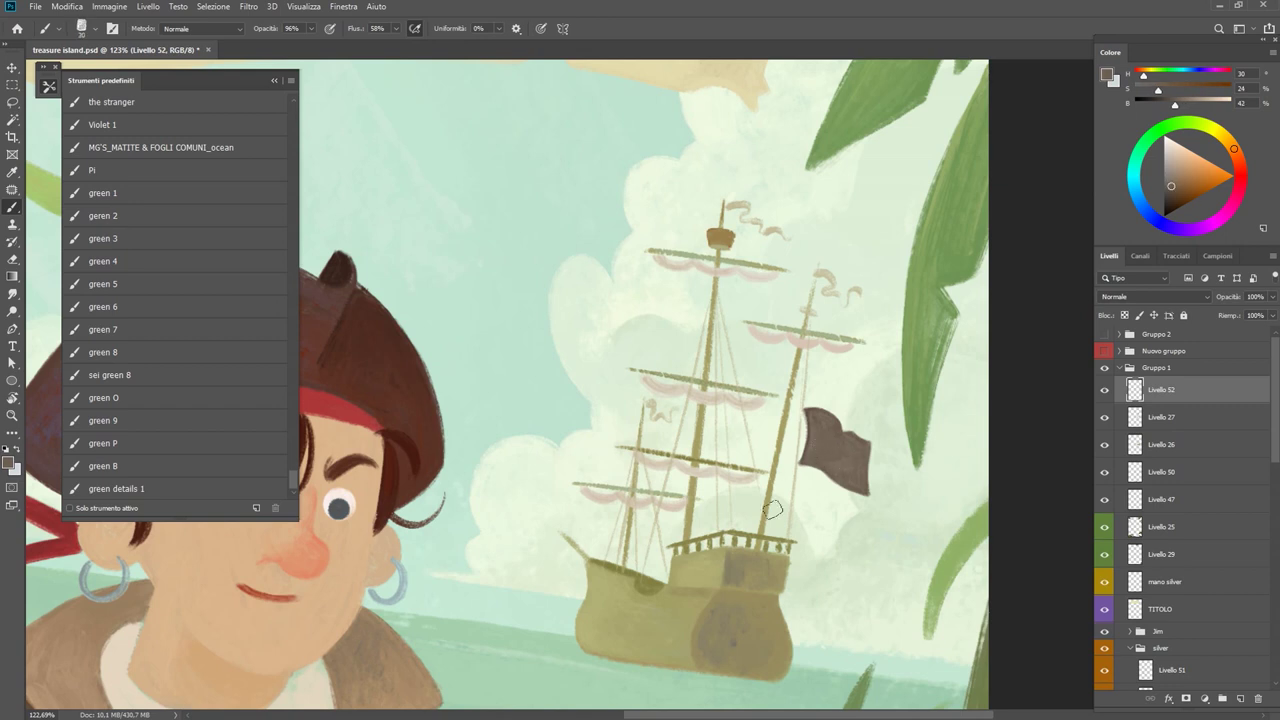
pyautogui.keyDown('alt'); pyautogui.click(843, 467); pyautogui.keyUp('alt')
pyautogui.keyDown('alt'); pyautogui.click(824, 458); pyautogui.keyUp('alt')
pyautogui.keyDown('alt'); pyautogui.click(850, 470); pyautogui.keyUp('alt')
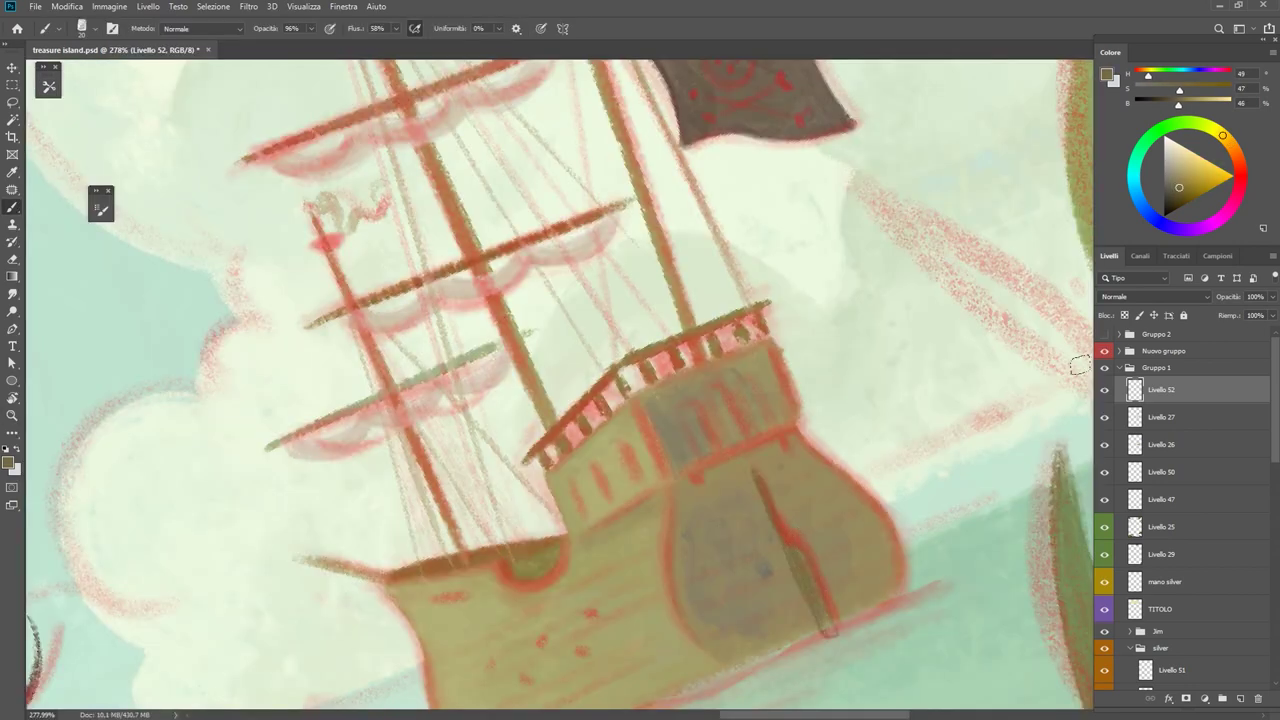
# Hide the sketch group, sample hull tones, and paint a dark line down the hull.
pyautogui.click(1104, 351)
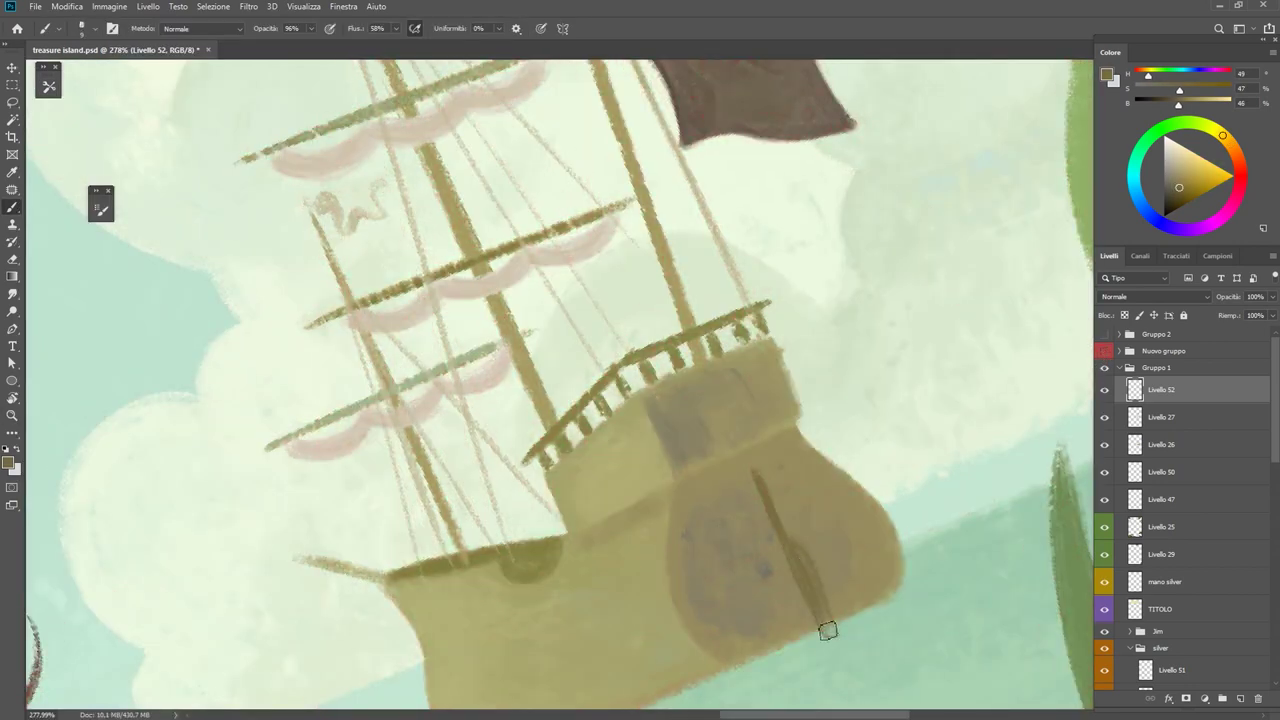
pyautogui.keyDown('alt'); pyautogui.click(825, 632); pyautogui.keyUp('alt')
pyautogui.keyDown('alt'); pyautogui.click(822, 603); pyautogui.keyUp('alt')
pyautogui.keyDown('alt'); pyautogui.click(760, 502); pyautogui.keyUp('alt')
pyautogui.scroll(-5, 790, 480)
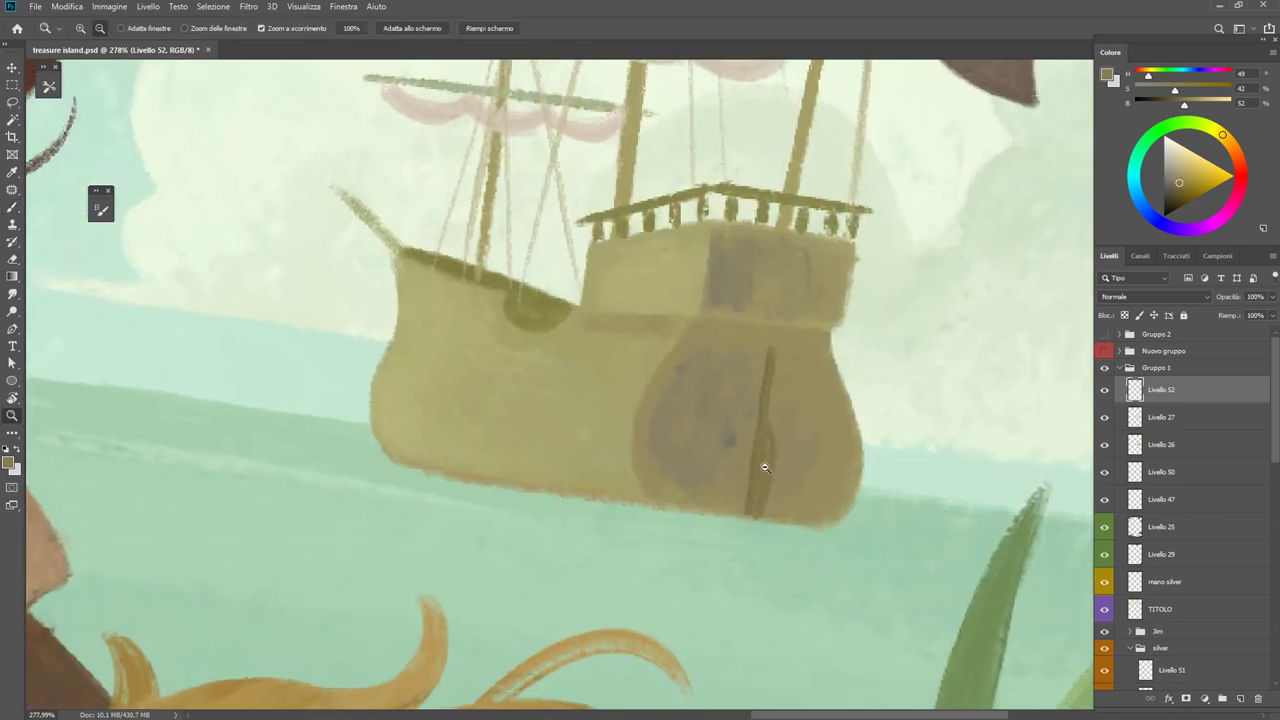
pyautogui.keyDown('alt'); pyautogui.click(759, 343); pyautogui.keyUp('alt')
pyautogui.keyDown('alt'); pyautogui.click(780, 410); pyautogui.keyUp('alt')
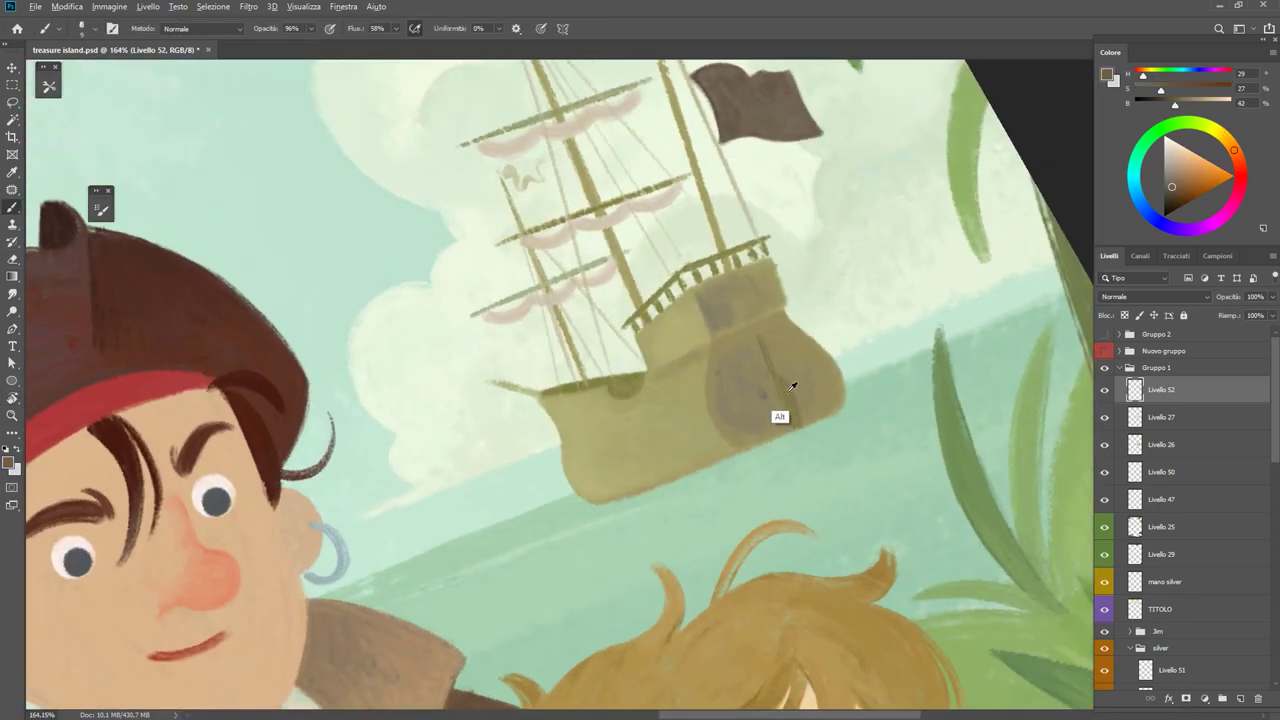
pyautogui.scroll(3, 790, 400)
pyautogui.moveTo(822, 394); pyautogui.dragTo(843, 460)
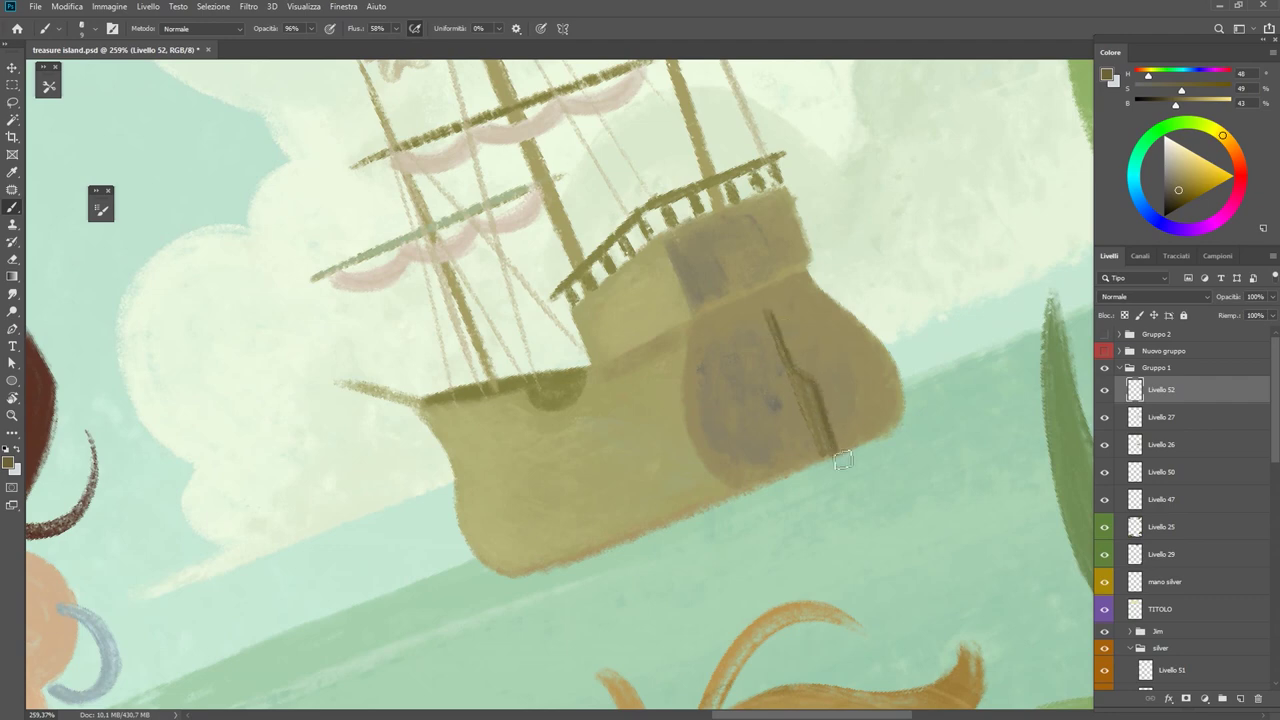
# Level the view and paint light strokes on the cabin windows with the green details 1 brush.
pyautogui.click(50, 89)
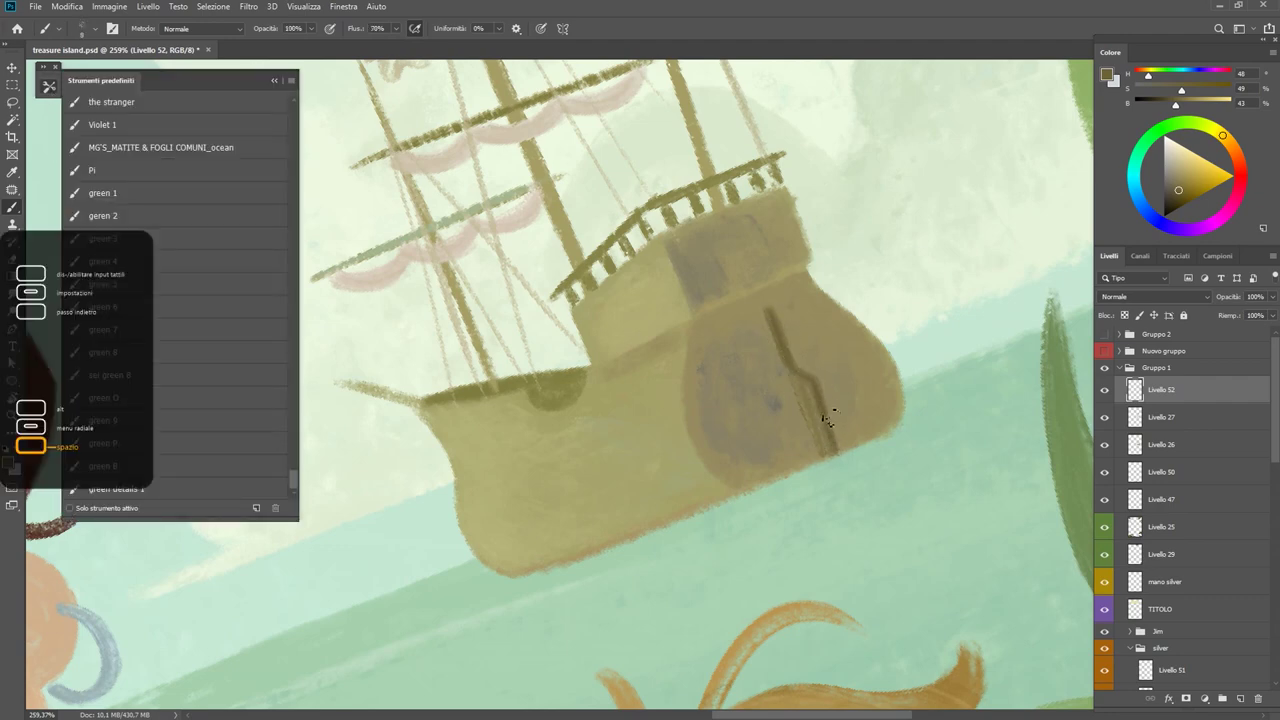
pyautogui.keyDown('alt'); pyautogui.click(822, 460); pyautogui.keyUp('alt')
pyautogui.press('r')
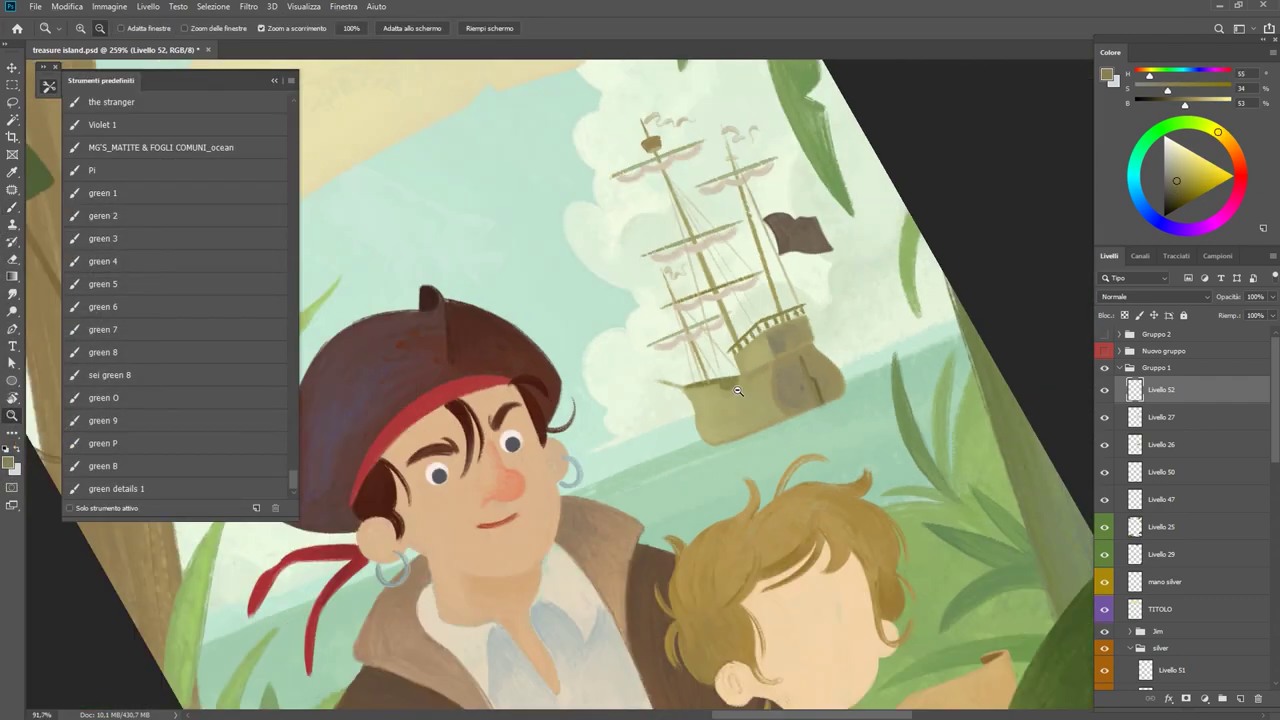
pyautogui.moveTo(830, 458); pyautogui.dragTo(810, 492)
pyautogui.click(167, 489)
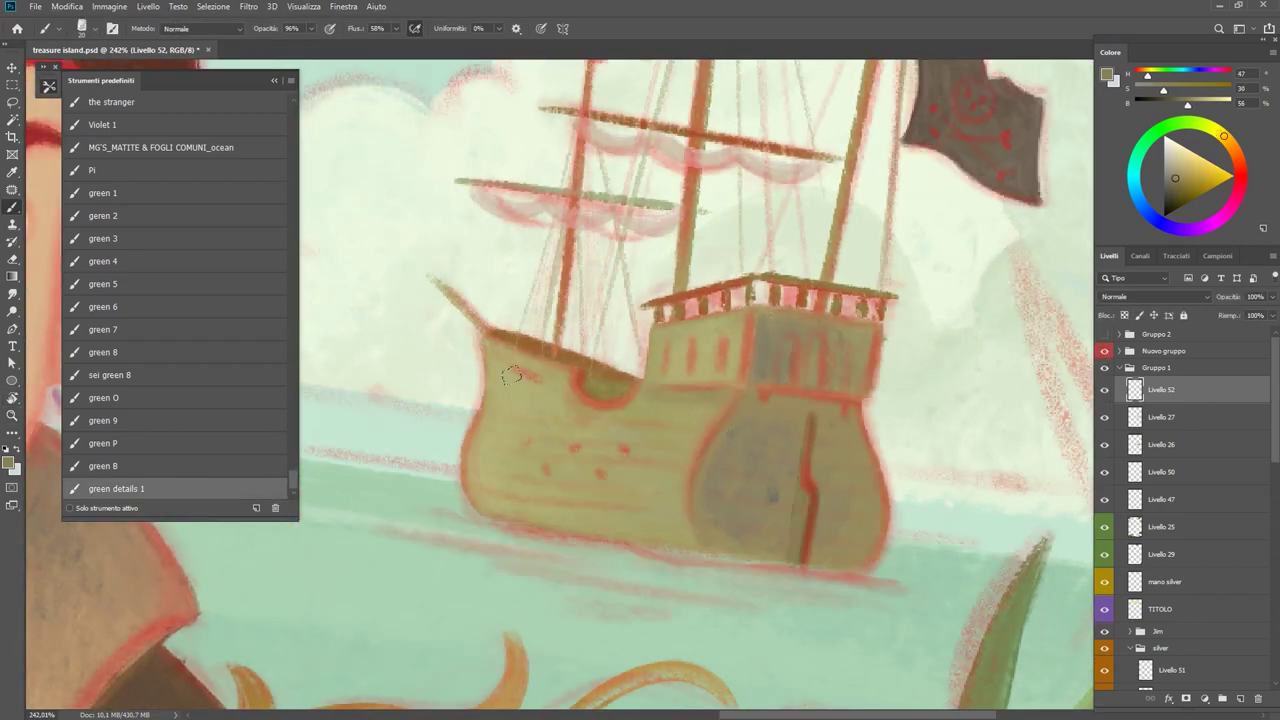
pyautogui.press('r')
pyautogui.scroll(3, 640, 325)
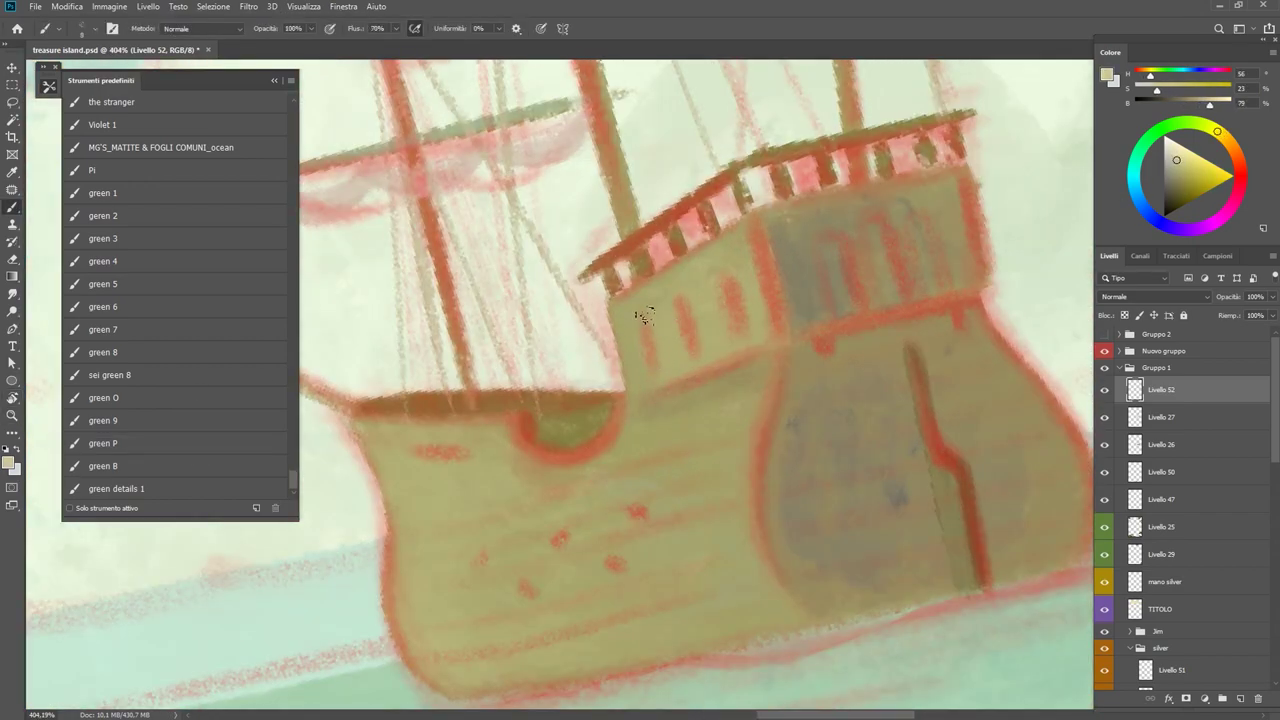
pyautogui.moveTo(641, 310); pyautogui.dragTo(652, 372)
pyautogui.moveTo(682, 290); pyautogui.dragTo(694, 352)
pyautogui.moveTo(722, 275)
pyautogui.mouseDown()
pyautogui.moveTo(734, 334)
pyautogui.moveTo(843, 368)
pyautogui.mouseUp()
pyautogui.press('z')
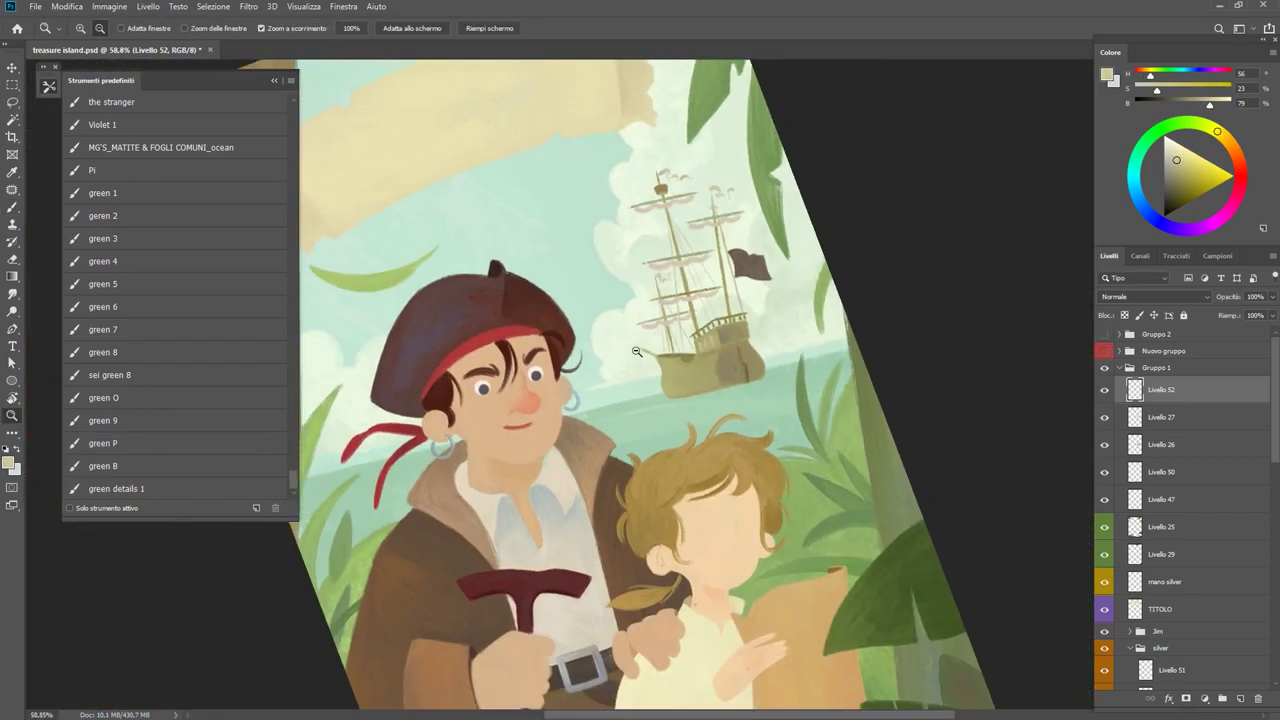
pyautogui.press('b')
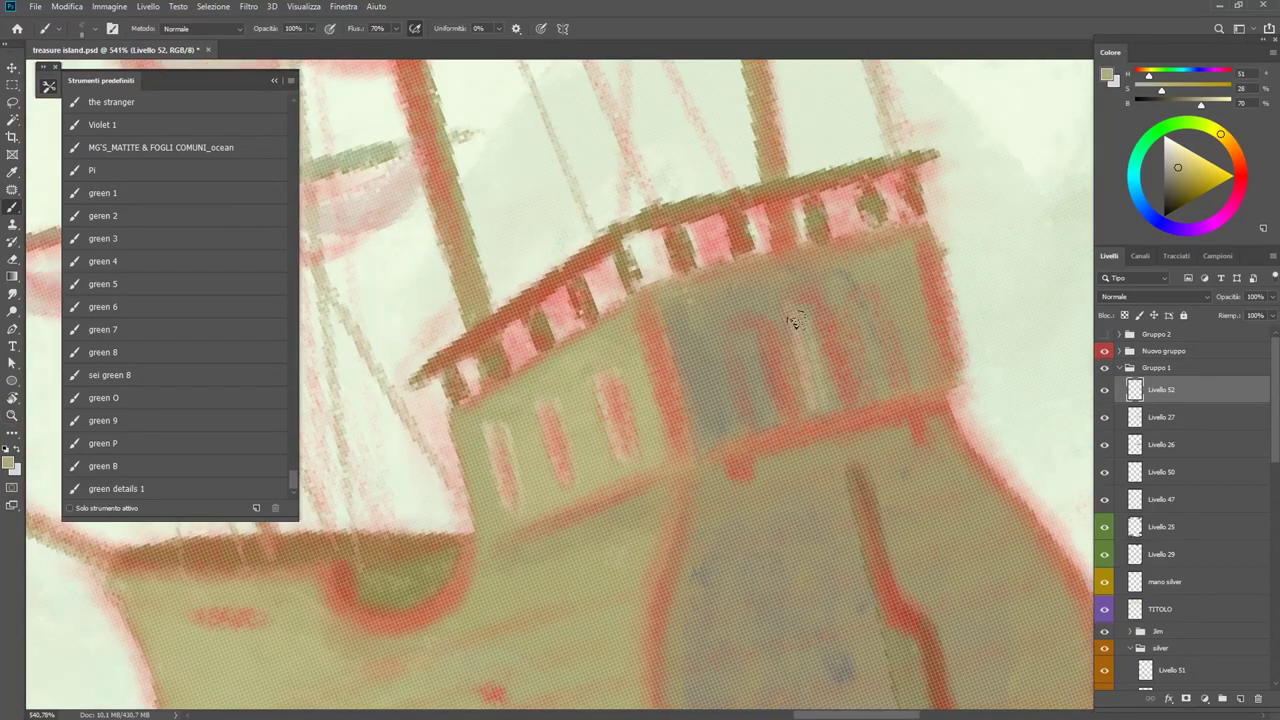
# Hide the sketch overlay, sample cabin tones, and paint a darker stroke along the cabin's bottom edge.
pyautogui.hotkey('ctrl', ',')
pyautogui.scroll(-2, 855, 362)
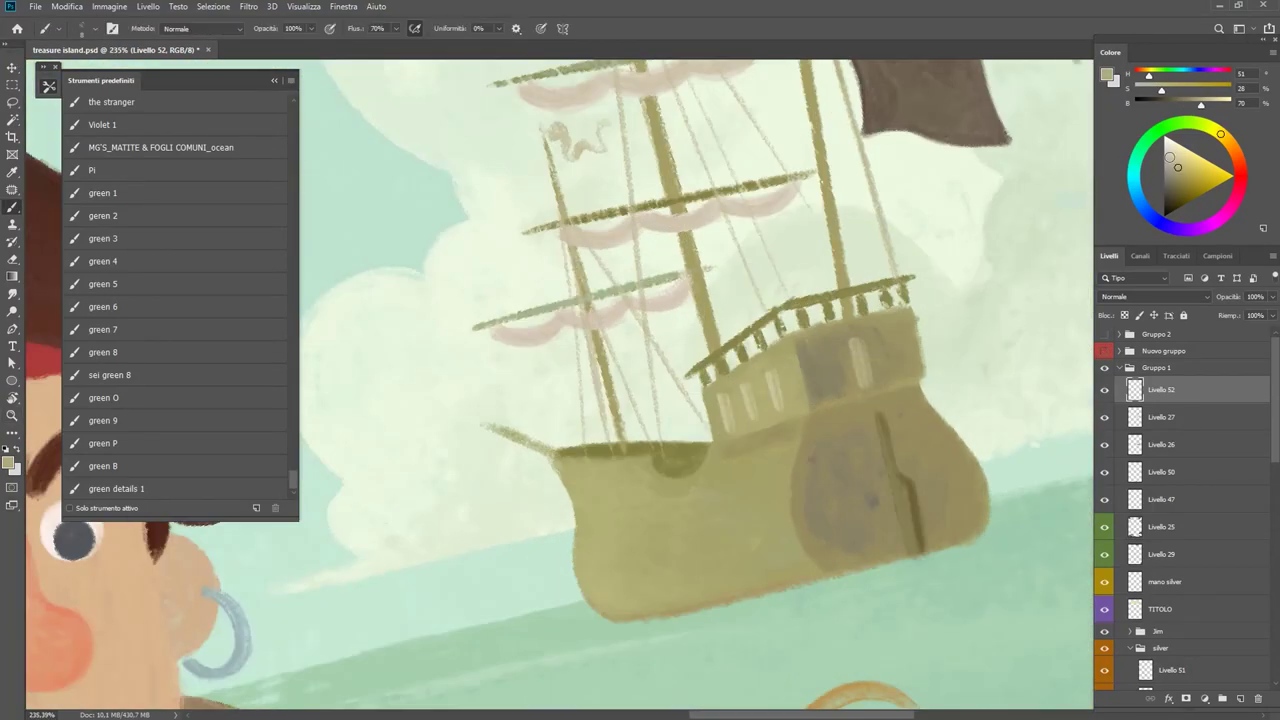
pyautogui.keyDown('alt'); pyautogui.click(834, 378); pyautogui.keyUp('alt')
pyautogui.keyDown('alt'); pyautogui.click(860, 370); pyautogui.keyUp('alt')
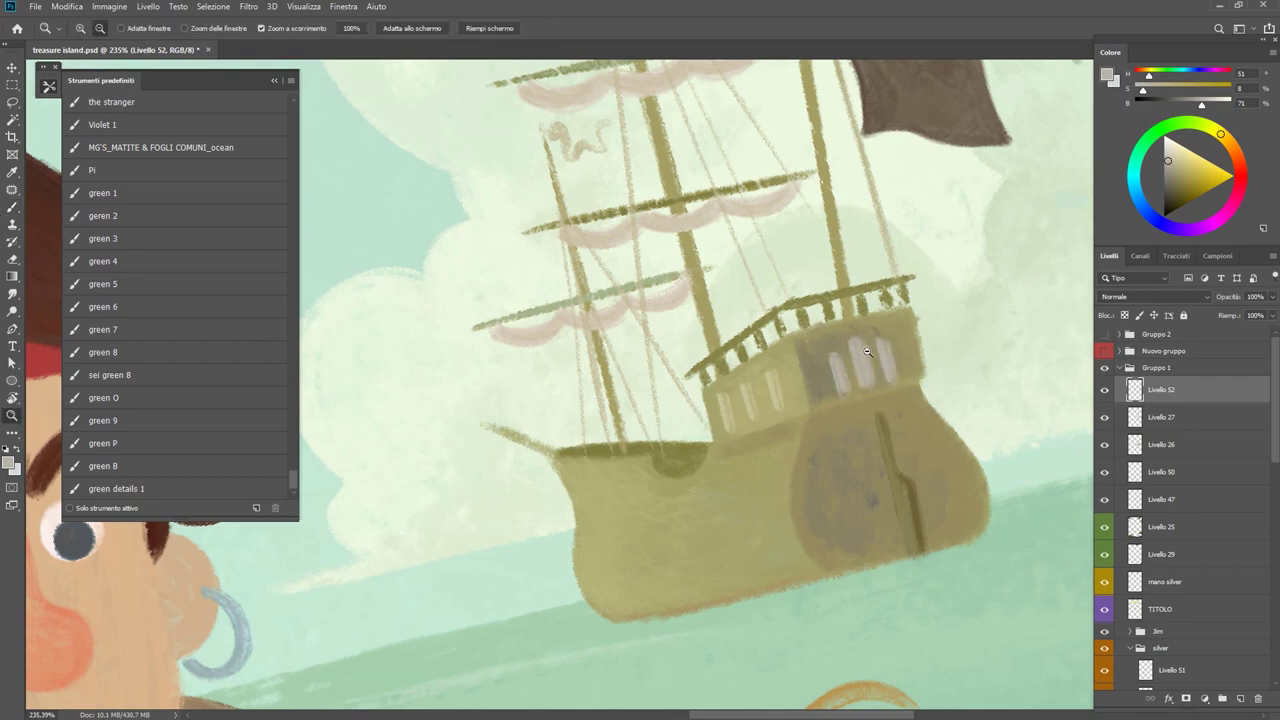
pyautogui.scroll(-4, 845, 400)
pyautogui.scroll(5, 850, 430)
pyautogui.keyDown('alt'); pyautogui.click(857, 453); pyautogui.keyUp('alt')
pyautogui.moveTo(858, 449); pyautogui.dragTo(958, 450)
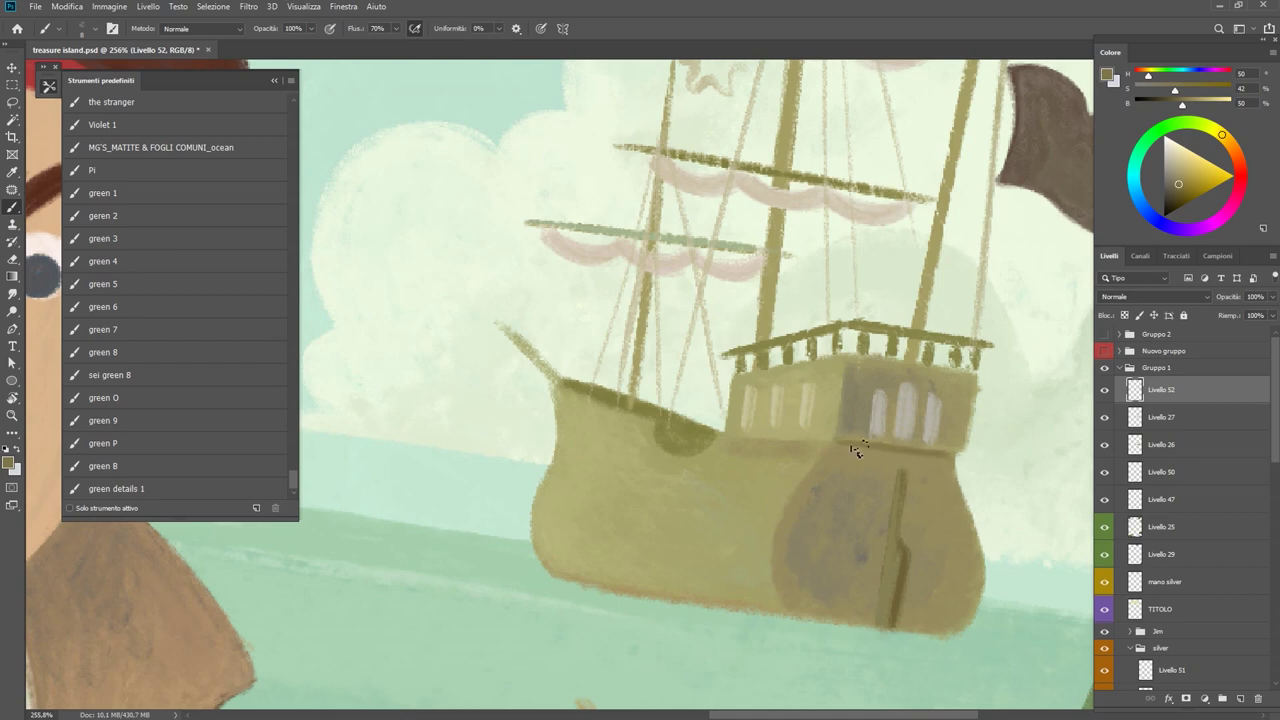
# Sample further darker ship shades and try a grey stroke on the flag, then undo it.
pyautogui.keyDown('alt'); pyautogui.click(830, 451); pyautogui.keyUp('alt')
pyautogui.scroll(-4, 905, 455)
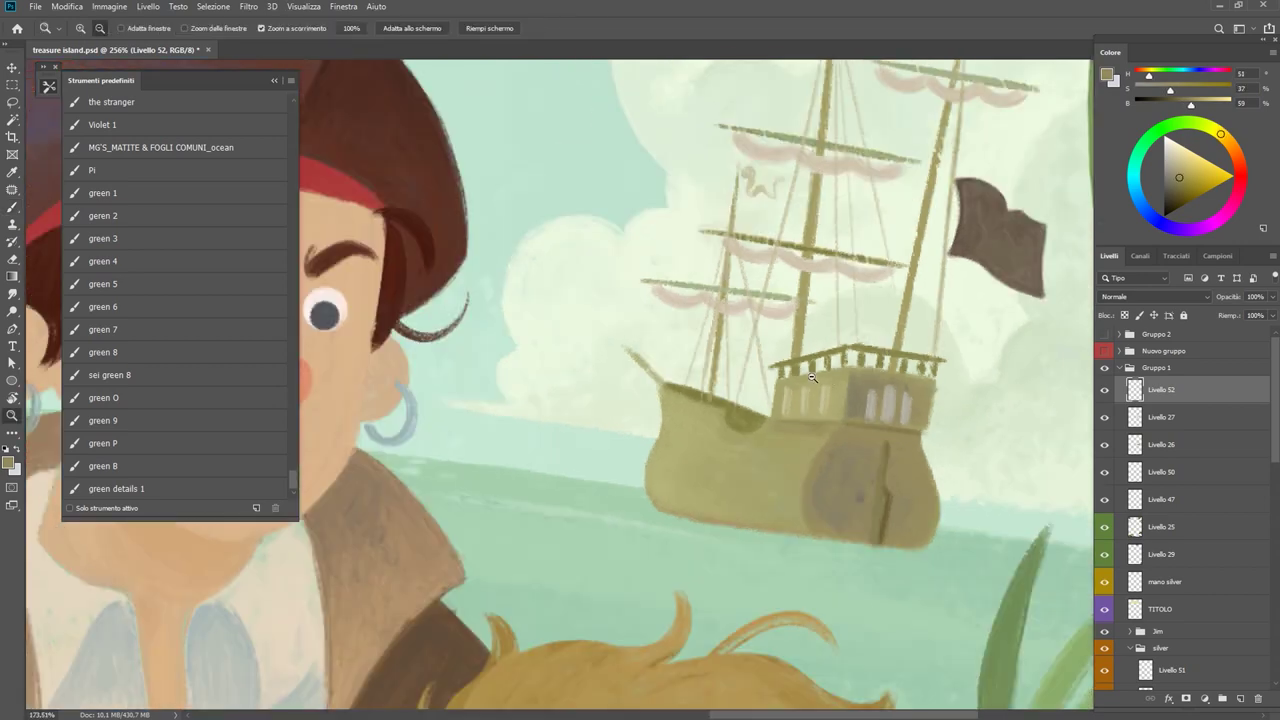
pyautogui.scroll(5, 880, 470)
pyautogui.keyDown('alt'); pyautogui.click(873, 480); pyautogui.keyUp('alt')
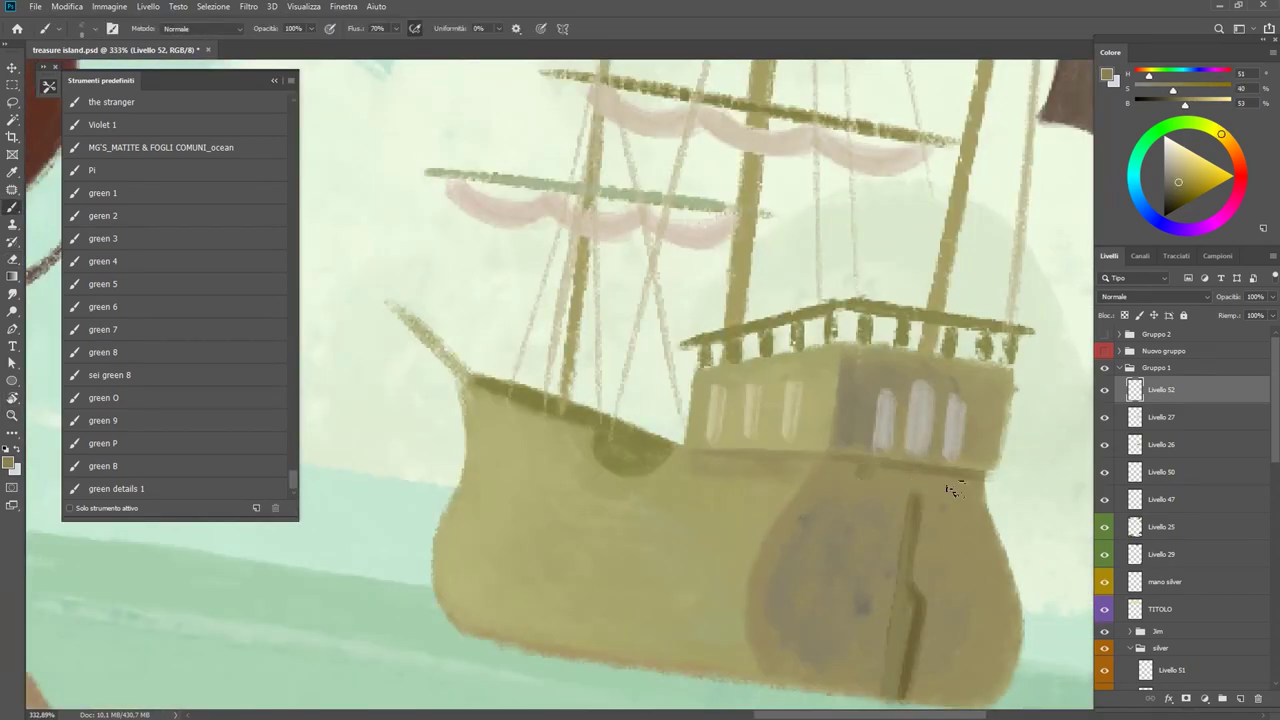
pyautogui.keyDown('alt'); pyautogui.click(866, 483); pyautogui.keyUp('alt')
pyautogui.scroll(-4, 898, 487)
pyautogui.scroll(4, 898, 487)
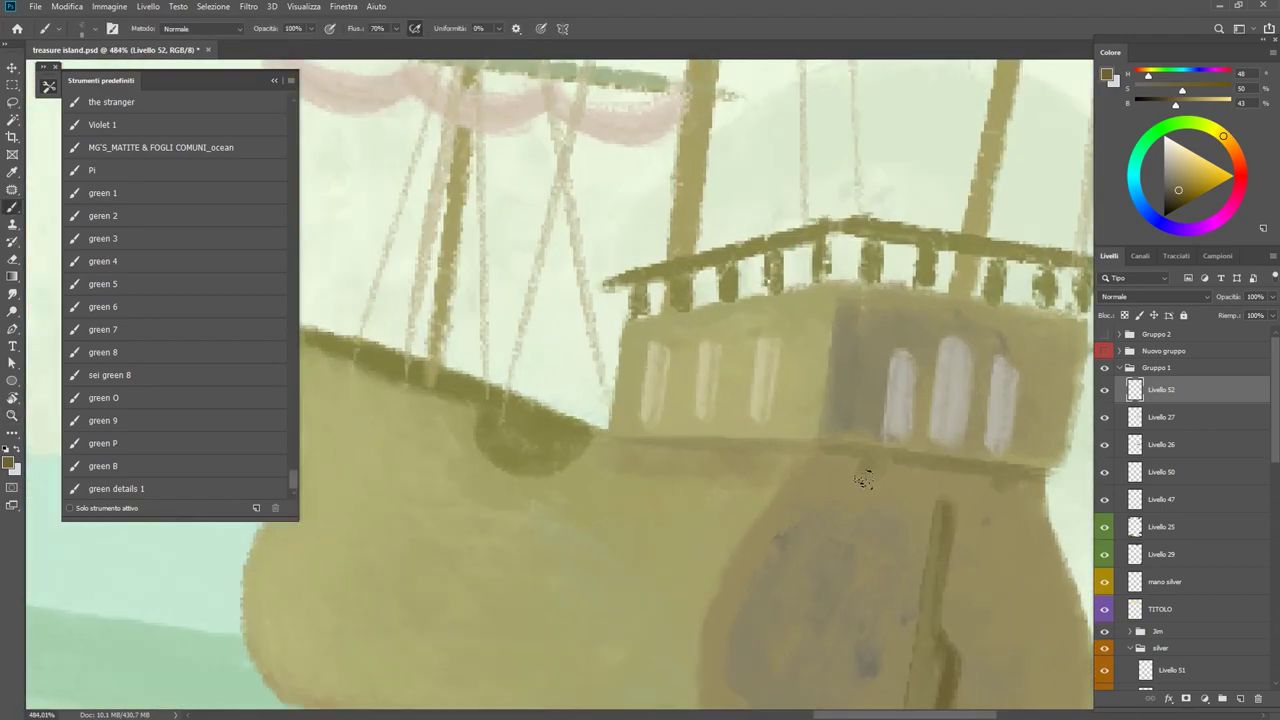
pyautogui.press('r')
pyautogui.moveTo(898, 487); pyautogui.dragTo(971, 397)
pyautogui.press('Escape')
pyautogui.scroll(4, 933, 433)
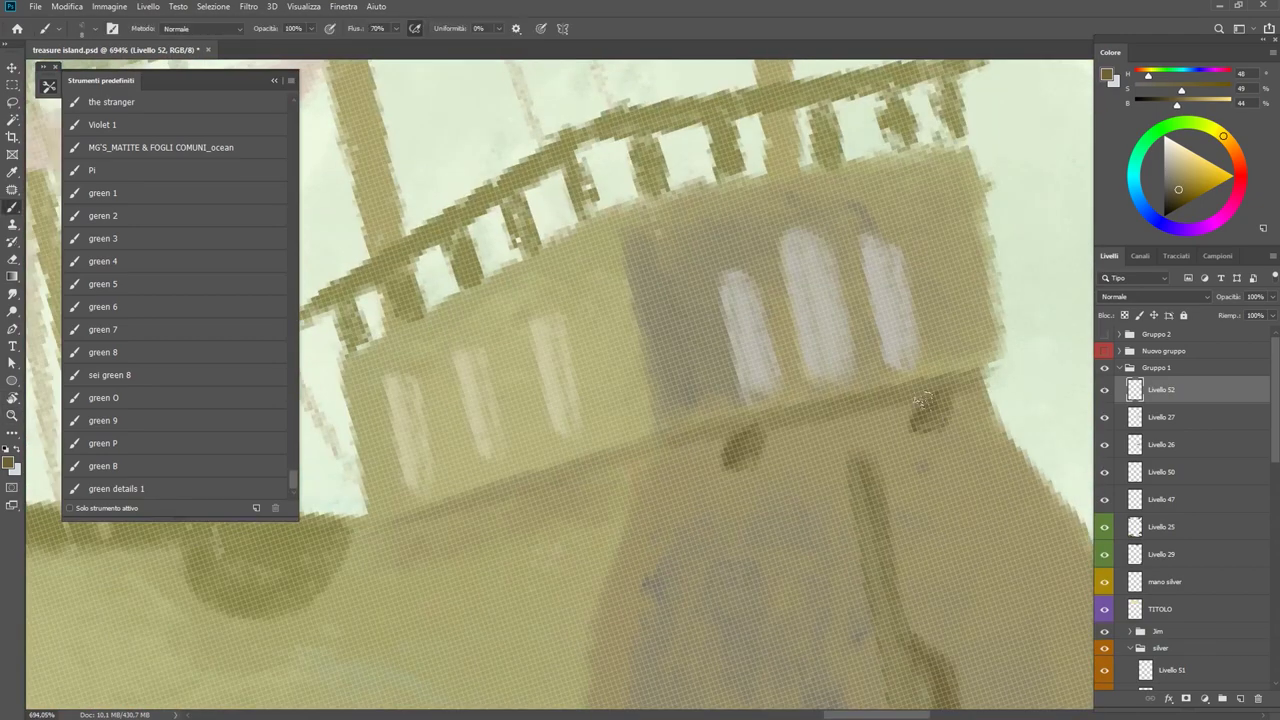
pyautogui.scroll(-2, 933, 433)
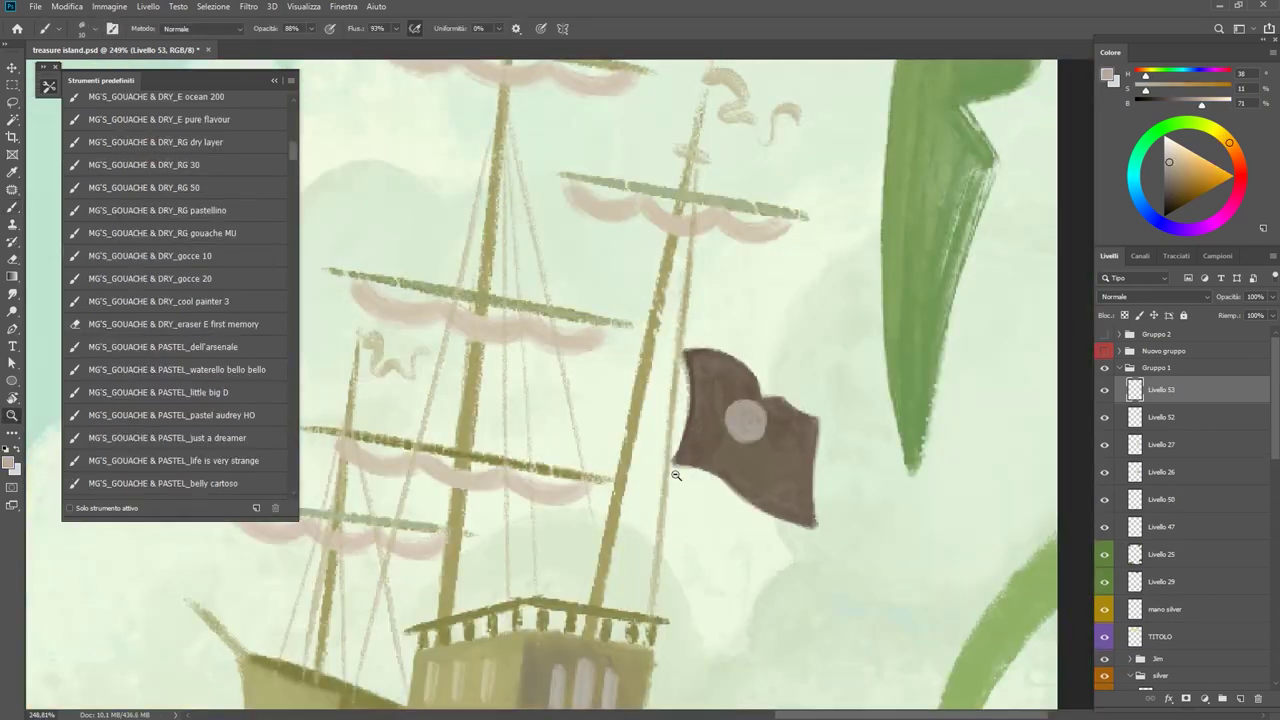
pyautogui.moveTo(705, 428); pyautogui.dragTo(775, 474)
pyautogui.hotkey('ctrl', 'z')
# Draw two crossing grey bones on the flag and undo a trial skull eye.
pyautogui.moveTo(717, 427); pyautogui.dragTo(825, 502)
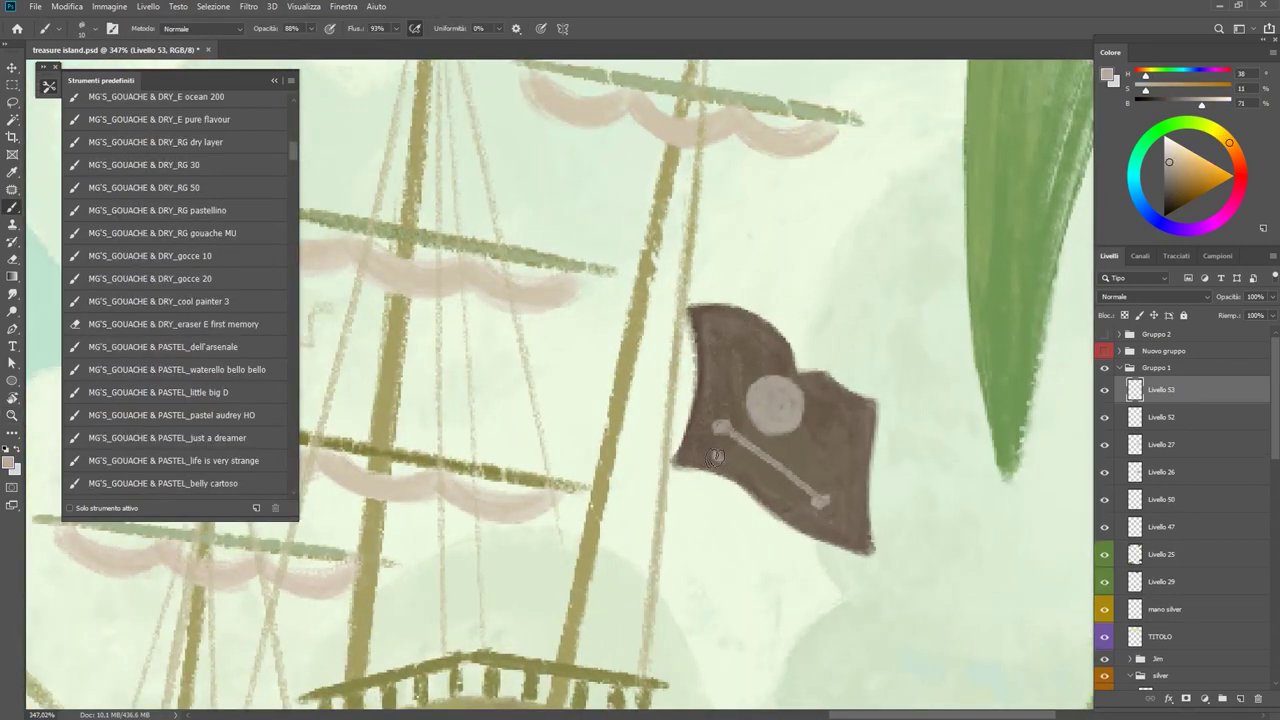
pyautogui.moveTo(717, 457); pyautogui.dragTo(817, 457)
pyautogui.scroll(1, 818, 456)
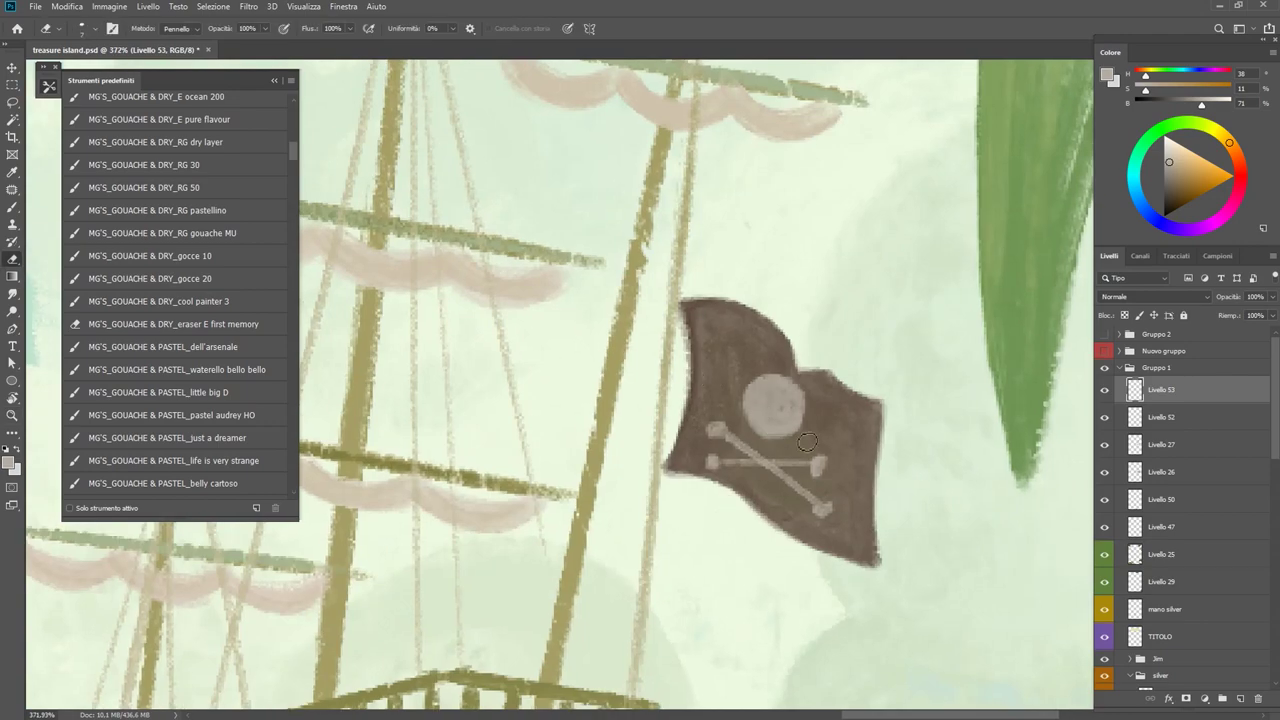
pyautogui.click(763, 400)
pyautogui.scroll(-5, 763, 400)
pyautogui.scroll(6, 800, 400)
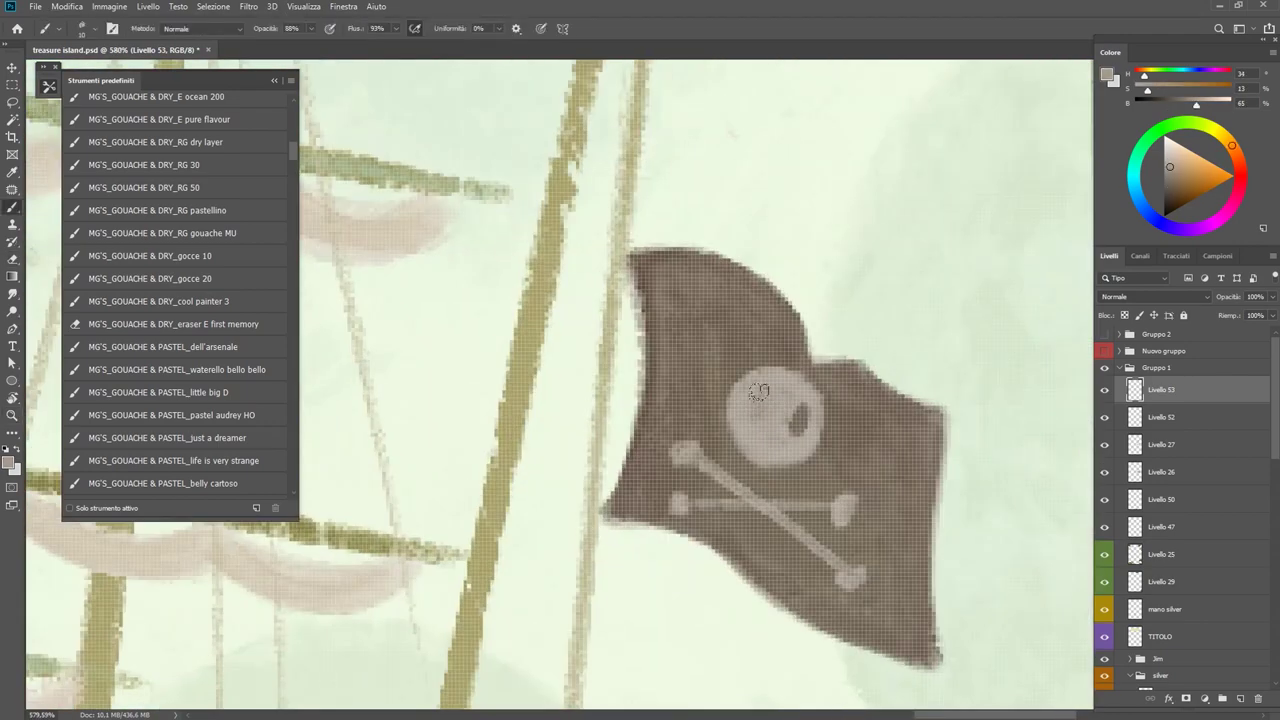
pyautogui.hotkey('ctrl', 'z')
# Erase stray marks with the flag brown and resample the skull's light grey.
pyautogui.keyDown('alt'); pyautogui.click(855, 398); pyautogui.keyUp('alt')
pyautogui.press('e')
pyautogui.scroll(-5, 855, 398)
pyautogui.scroll(4, 824, 287)
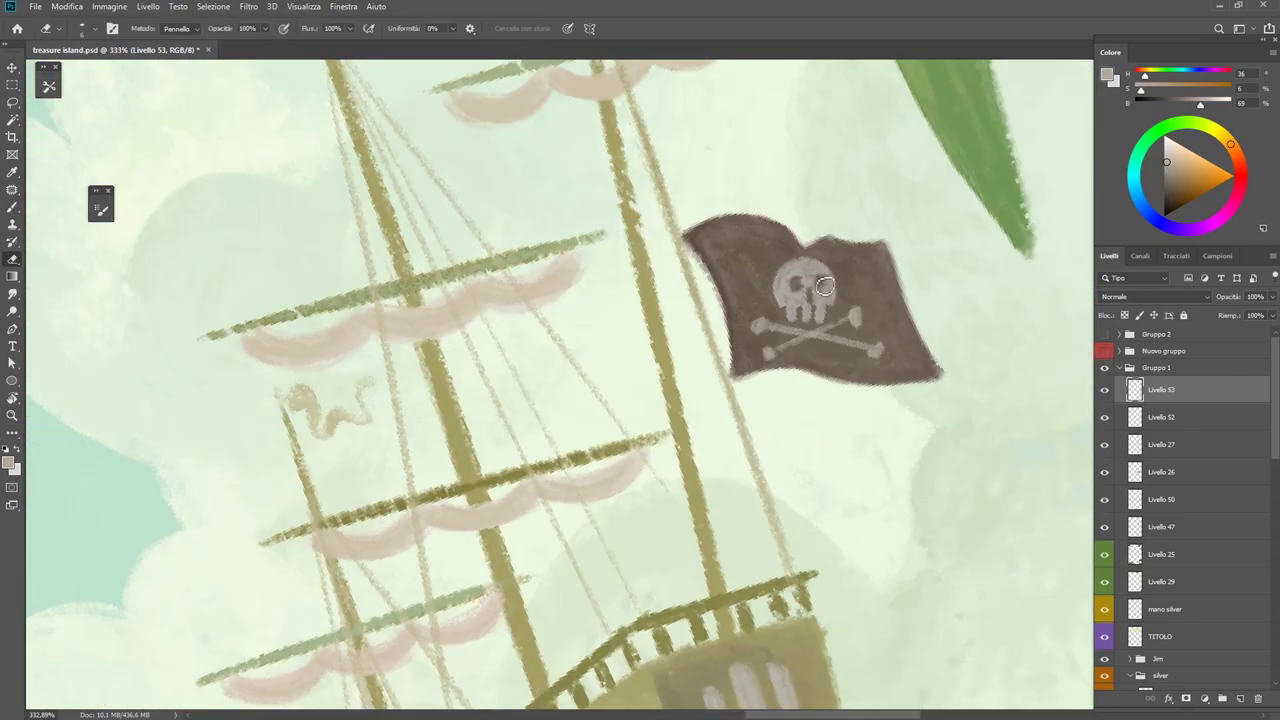
pyautogui.press('b')
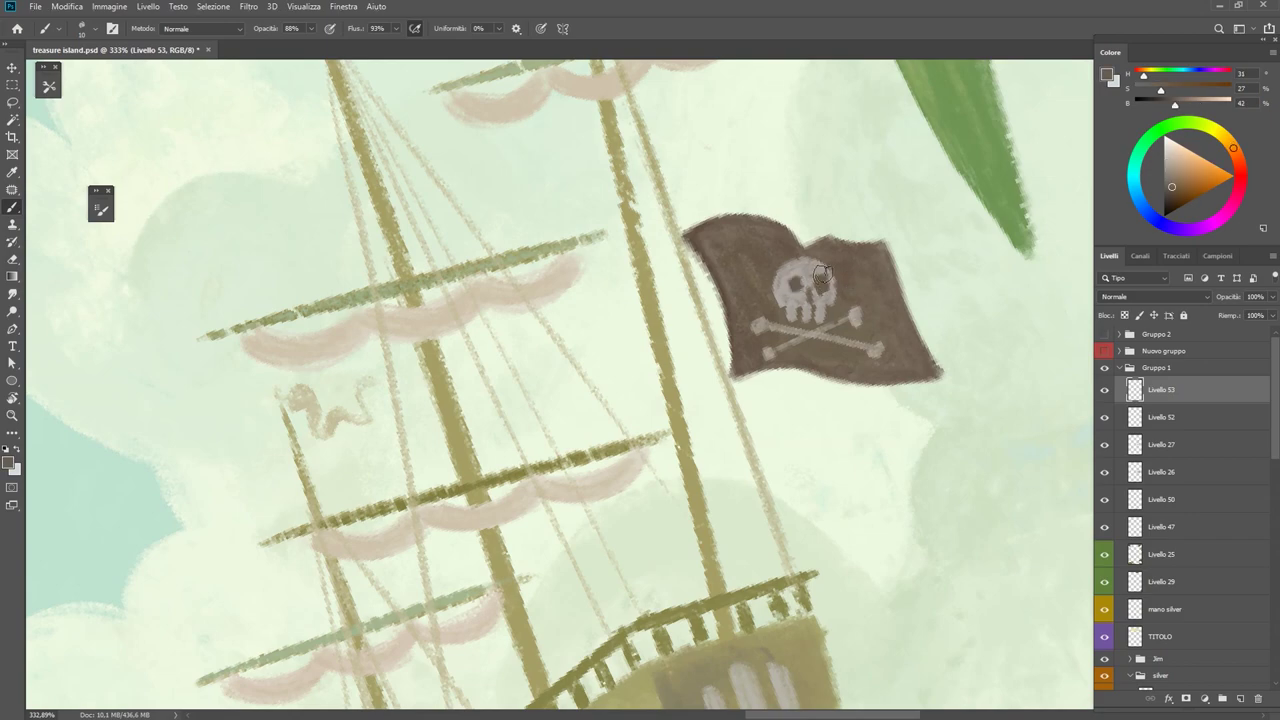
pyautogui.keyDown('alt'); pyautogui.click(819, 277); pyautogui.keyUp('alt')
pyautogui.keyDown('alt'); pyautogui.click(819, 280); pyautogui.keyUp('alt')
pyautogui.scroll(-3, 819, 280)
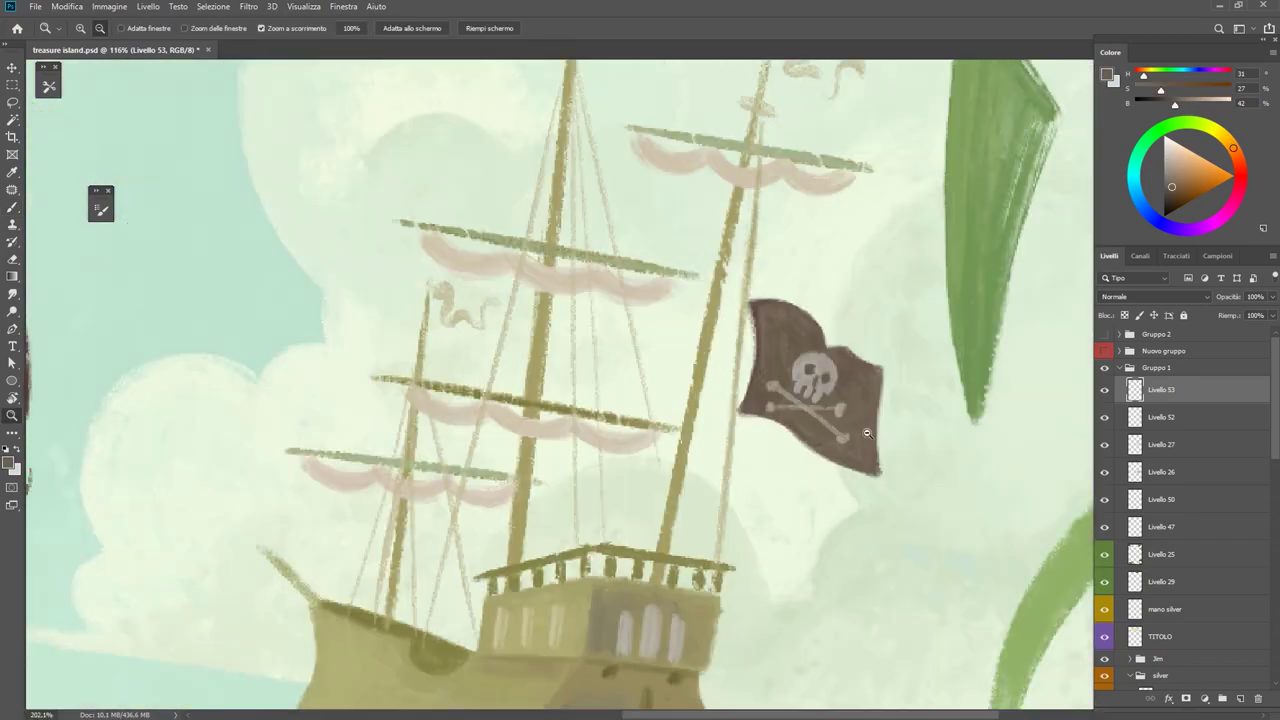
pyautogui.scroll(3, 800, 370)
# Zoom in on the flag and switch to layer Livello 52.
pyautogui.press('z')
pyautogui.scroll(-5, 672, 388)
pyautogui.scroll(3, 672, 388)
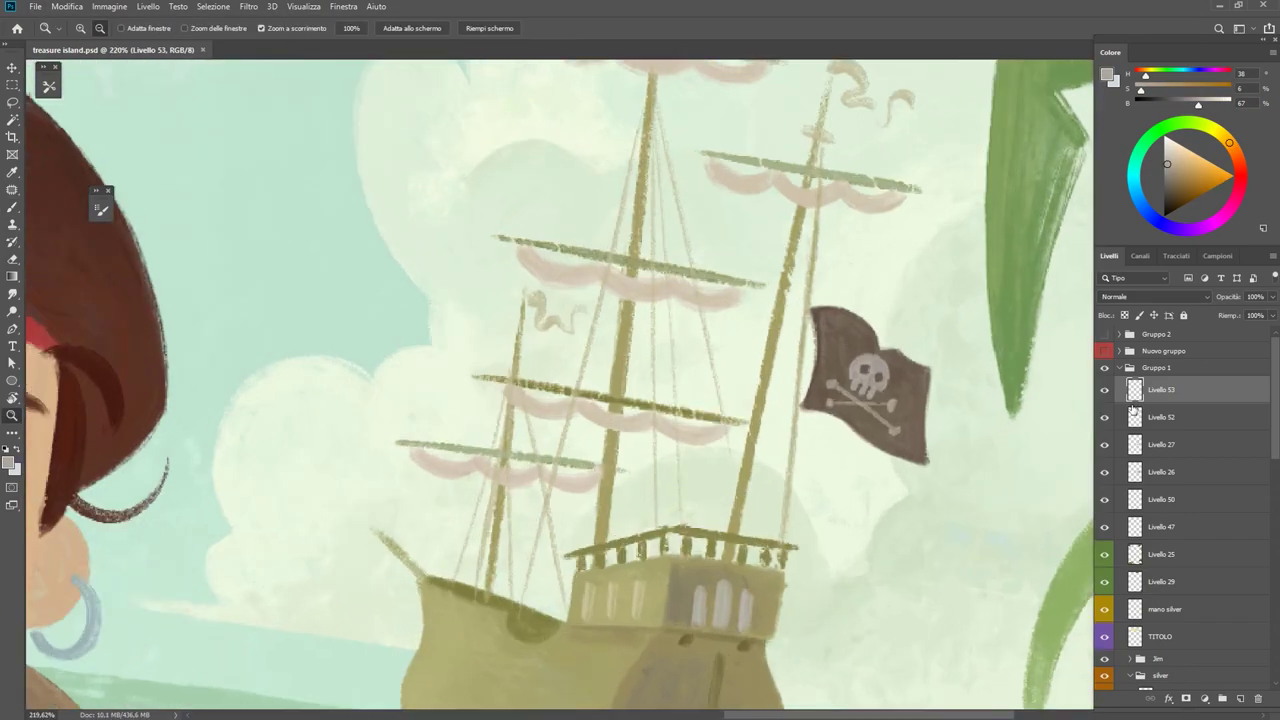
pyautogui.keyDown('ctrl'); pyautogui.click(860, 390); pyautogui.keyUp('ctrl')
pyautogui.scroll(2, 902, 362)
pyautogui.press('b')
pyautogui.keyDown('alt'); pyautogui.click(902, 362); pyautogui.keyUp('alt')
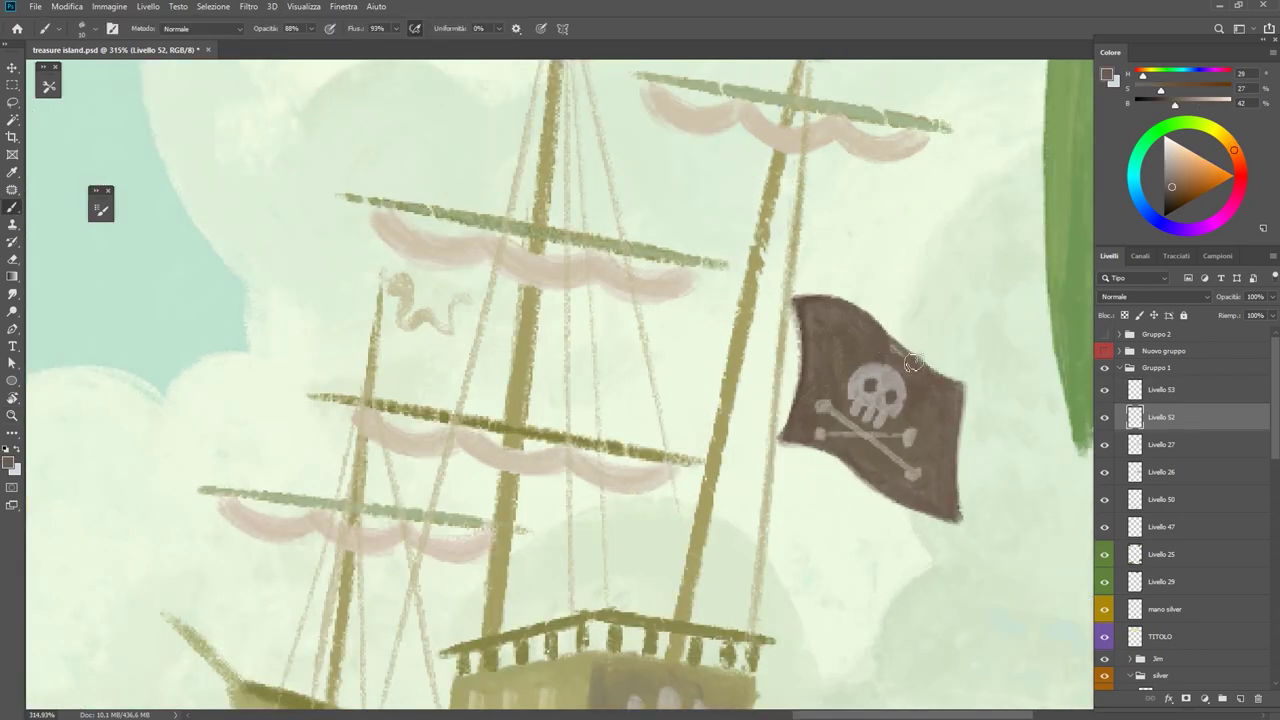
# Load the green P brush preset and paint a grey patch on the flag's upper left.
pyautogui.press('z')
pyautogui.scroll(-5, 893, 348)
pyautogui.scroll(5, 893, 348)
pyautogui.press('e')
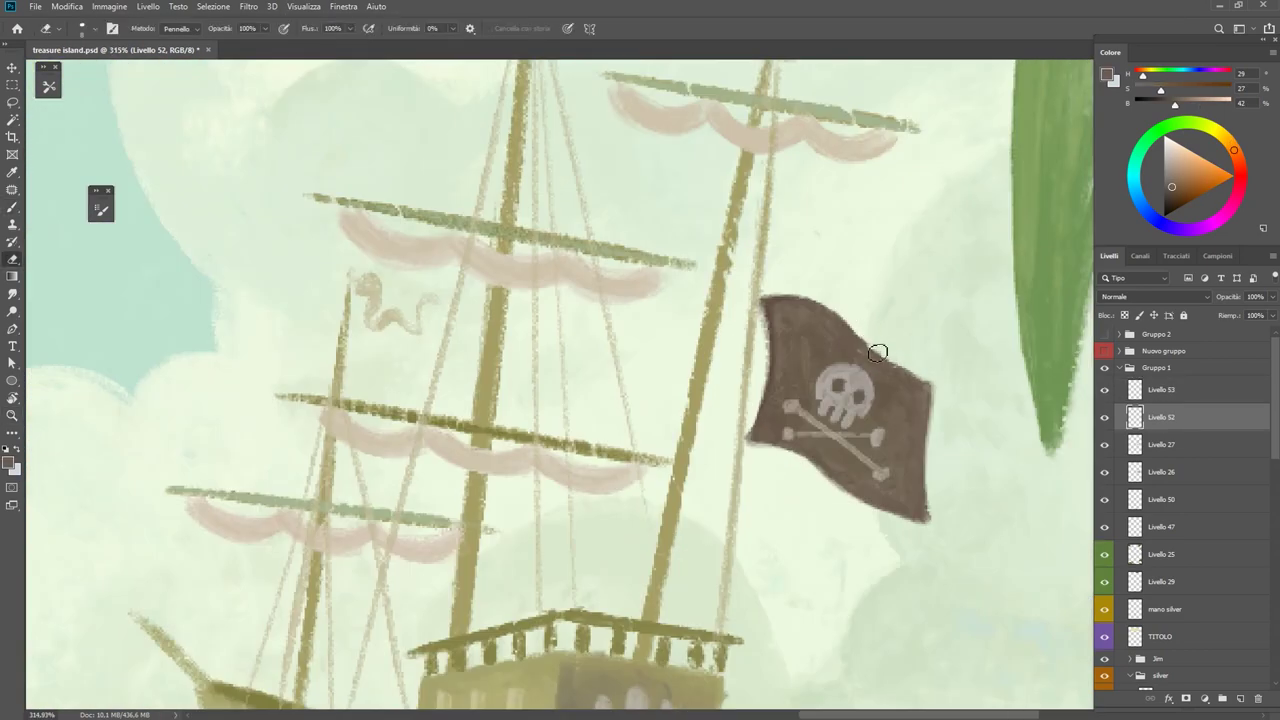
pyautogui.click(48, 85)
pyautogui.scroll(-10, 175, 300)
pyautogui.click(150, 443)
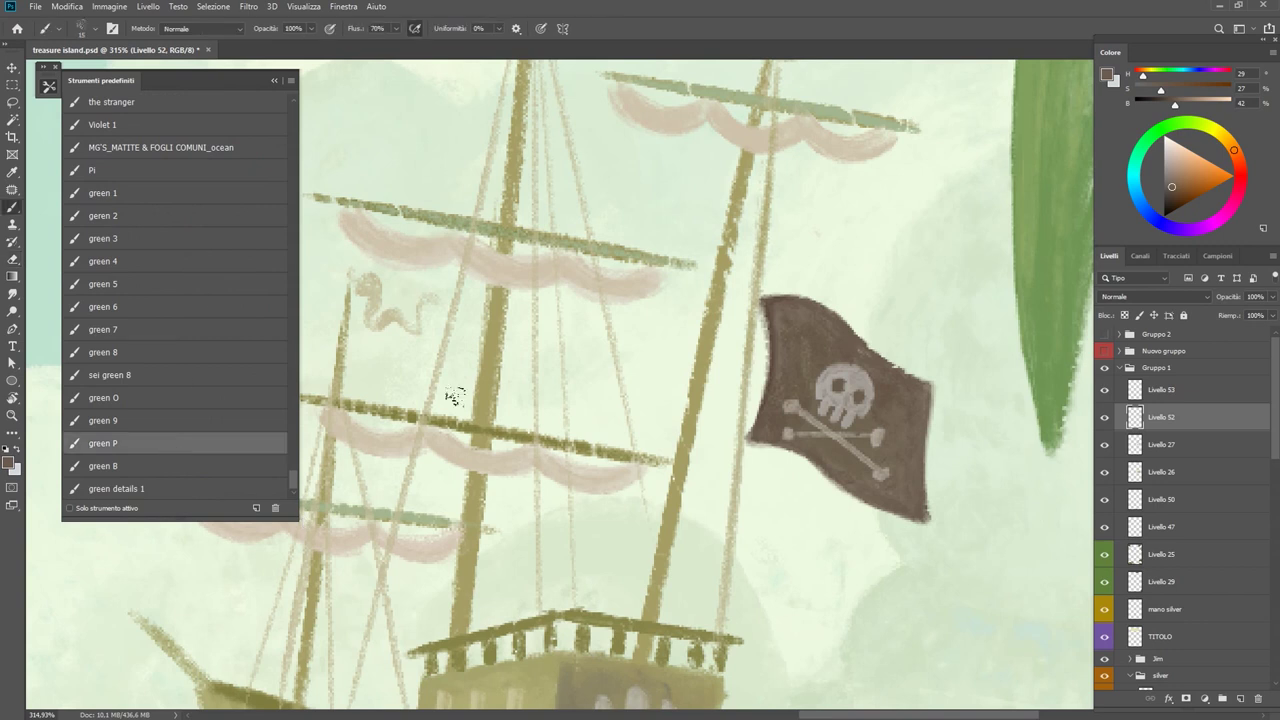
pyautogui.keyDown('alt'); pyautogui.click(815, 383); pyautogui.keyUp('alt')
pyautogui.click(100, 284)
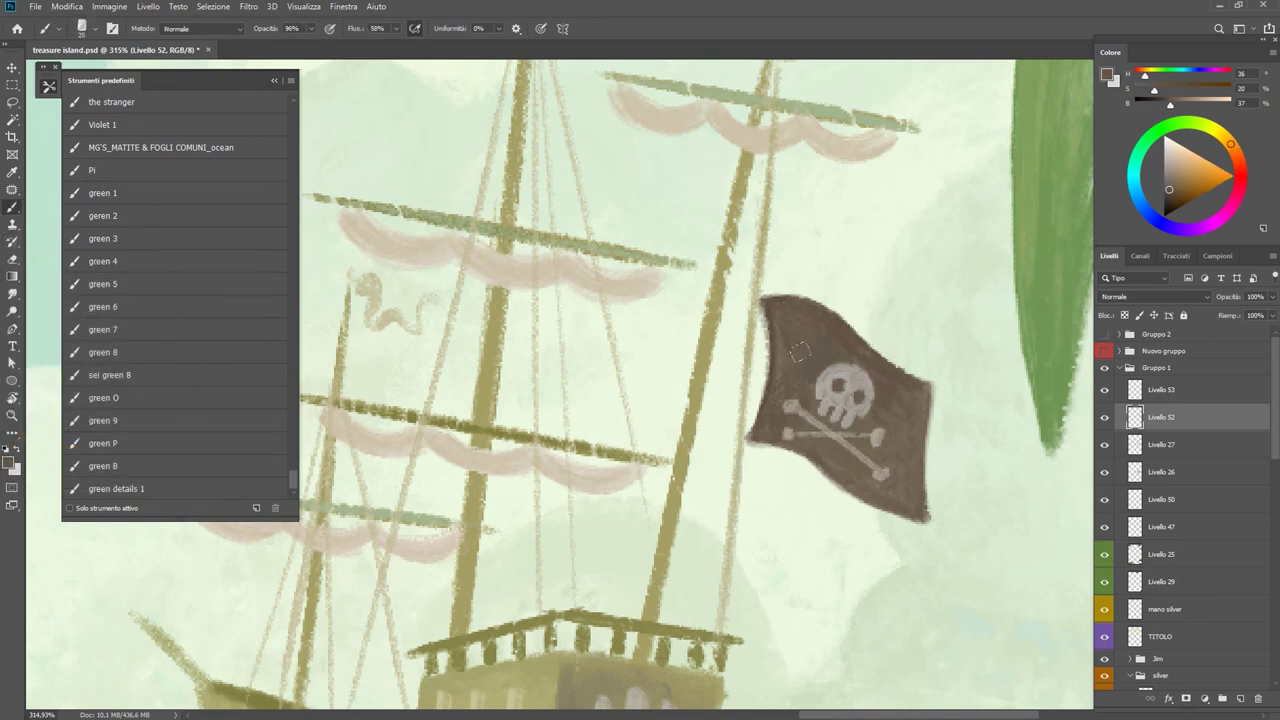
pyautogui.keyDown('alt'); pyautogui.click(826, 340); pyautogui.keyUp('alt')
pyautogui.moveTo(805, 350); pyautogui.dragTo(822, 320)
# Texture the flag's upper left with darker, duller brown strokes.
pyautogui.keyDown('alt'); pyautogui.click(782, 352); pyautogui.keyUp('alt')
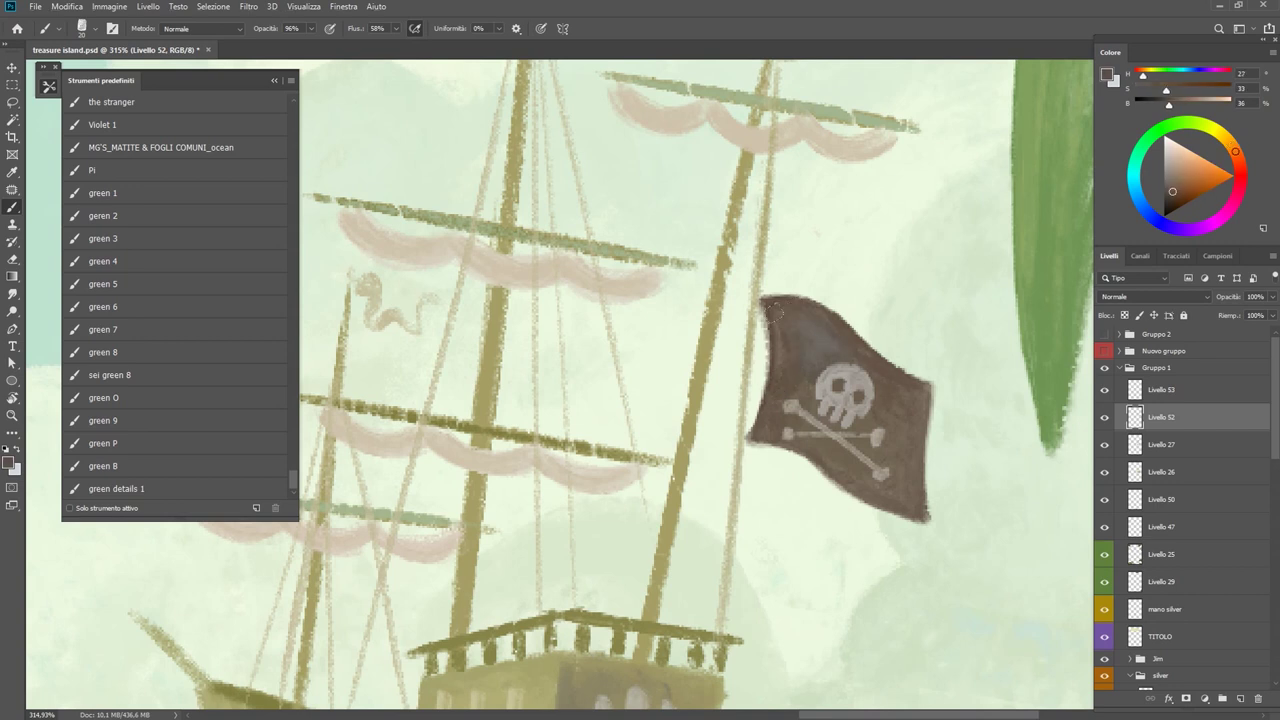
pyautogui.keyDown('alt'); pyautogui.click(770, 415); pyautogui.keyUp('alt')
pyautogui.moveTo(745, 435)
pyautogui.mouseDown()
pyautogui.moveTo(780, 360)
pyautogui.moveTo(815, 325)
pyautogui.moveTo(809, 428)
pyautogui.mouseUp()
pyautogui.keyDown('alt'); pyautogui.click(777, 398); pyautogui.keyUp('alt')
pyautogui.keyDown('alt'); pyautogui.click(870, 428); pyautogui.keyUp('alt')
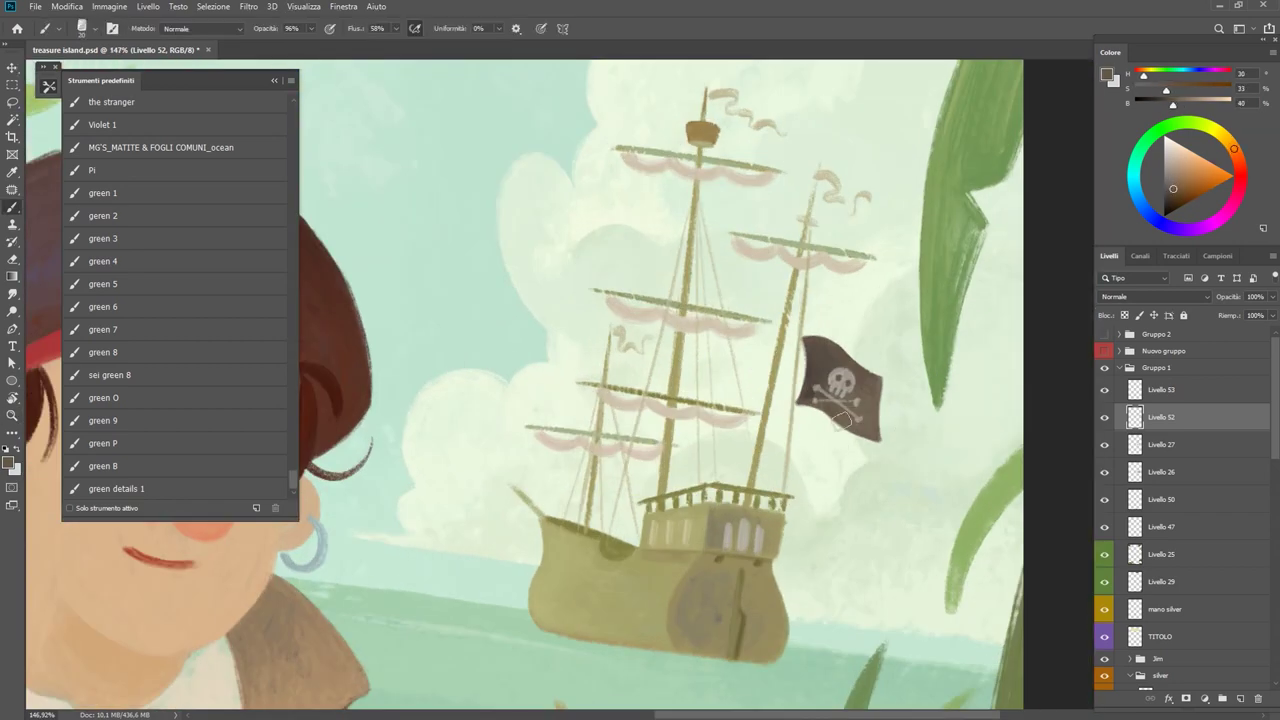
# Sample several flag browns and reapply the green P brush preset.
pyautogui.keyDown('alt'); pyautogui.click(826, 411); pyautogui.keyUp('alt')
pyautogui.keyDown('alt'); pyautogui.click(827, 408); pyautogui.keyUp('alt')
pyautogui.keyDown('alt'); pyautogui.click(825, 397); pyautogui.keyUp('alt')
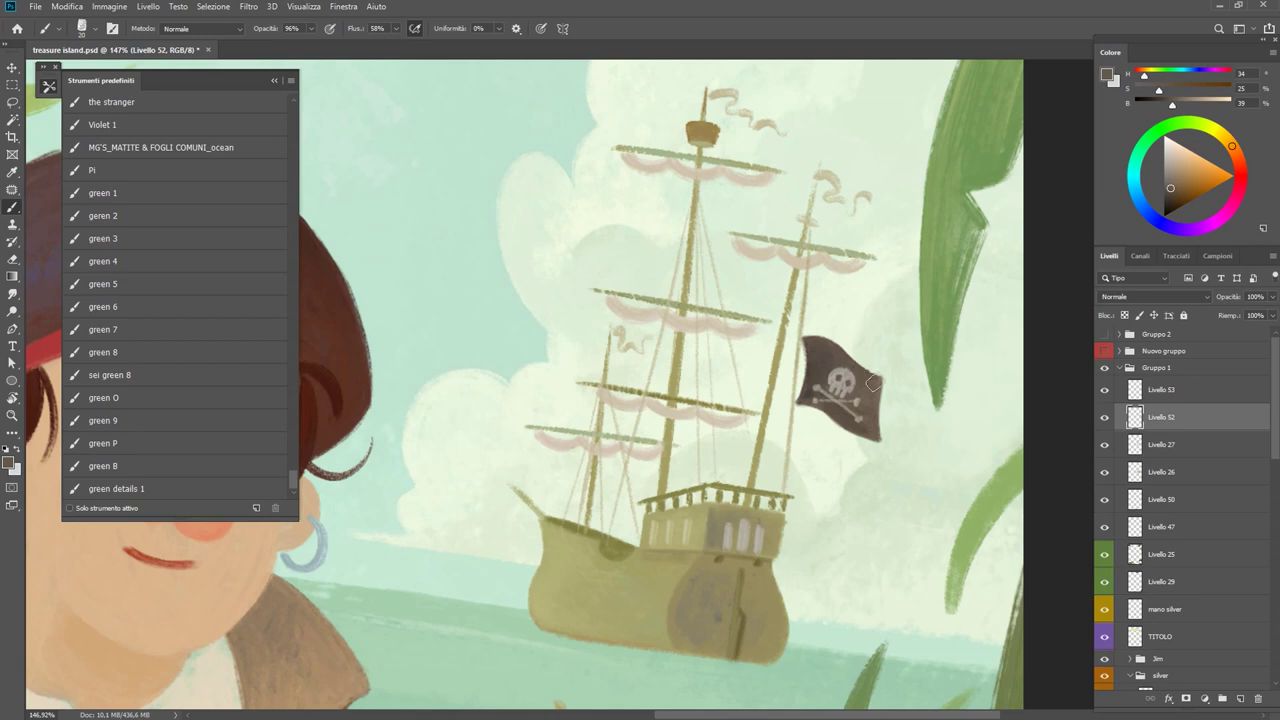
pyautogui.scroll(3, 872, 383)
pyautogui.keyDown('alt'); pyautogui.click(843, 466); pyautogui.keyUp('alt')
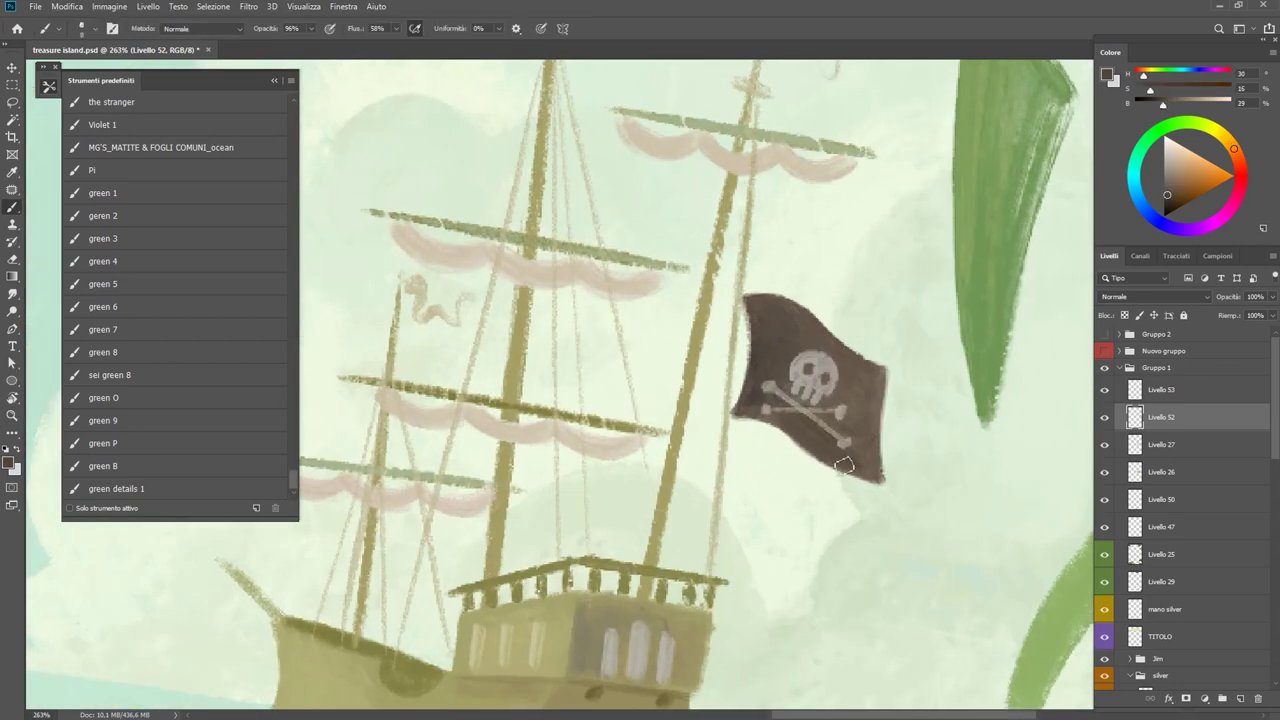
pyautogui.keyDown('alt'); pyautogui.click(848, 400); pyautogui.keyUp('alt')
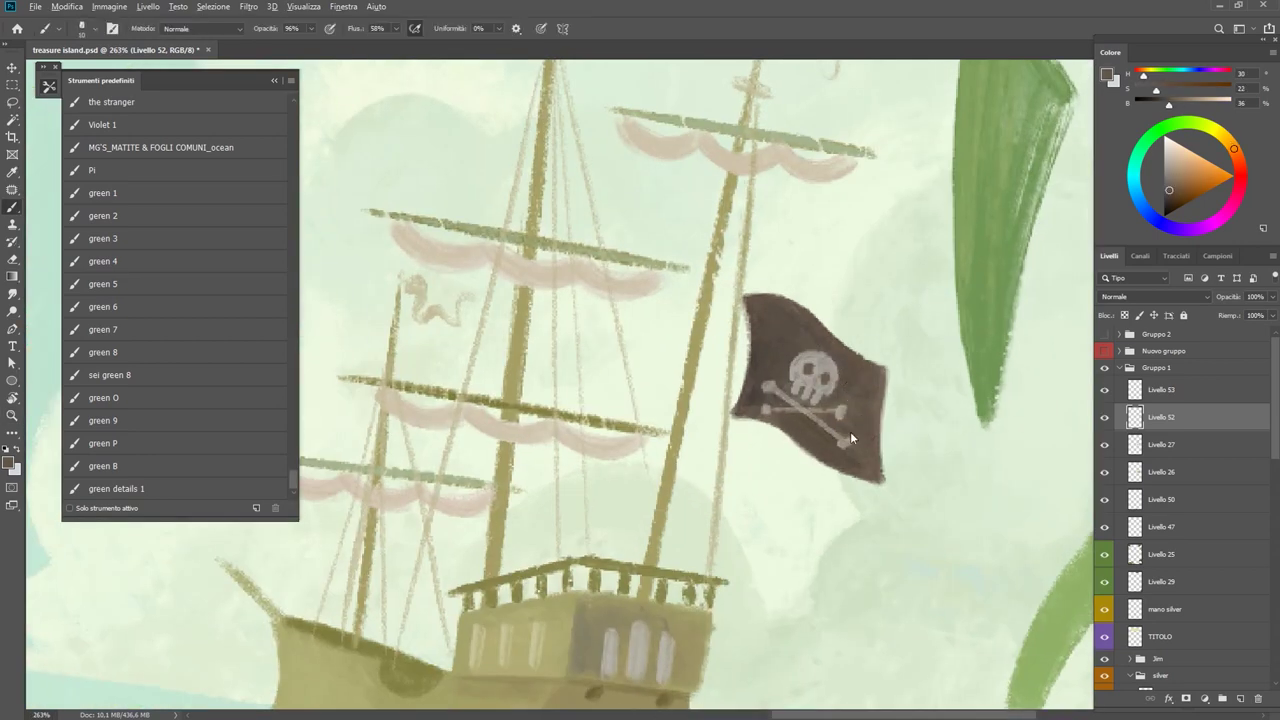
pyautogui.scroll(-5, 815, 344)
pyautogui.scroll(4, 836, 385)
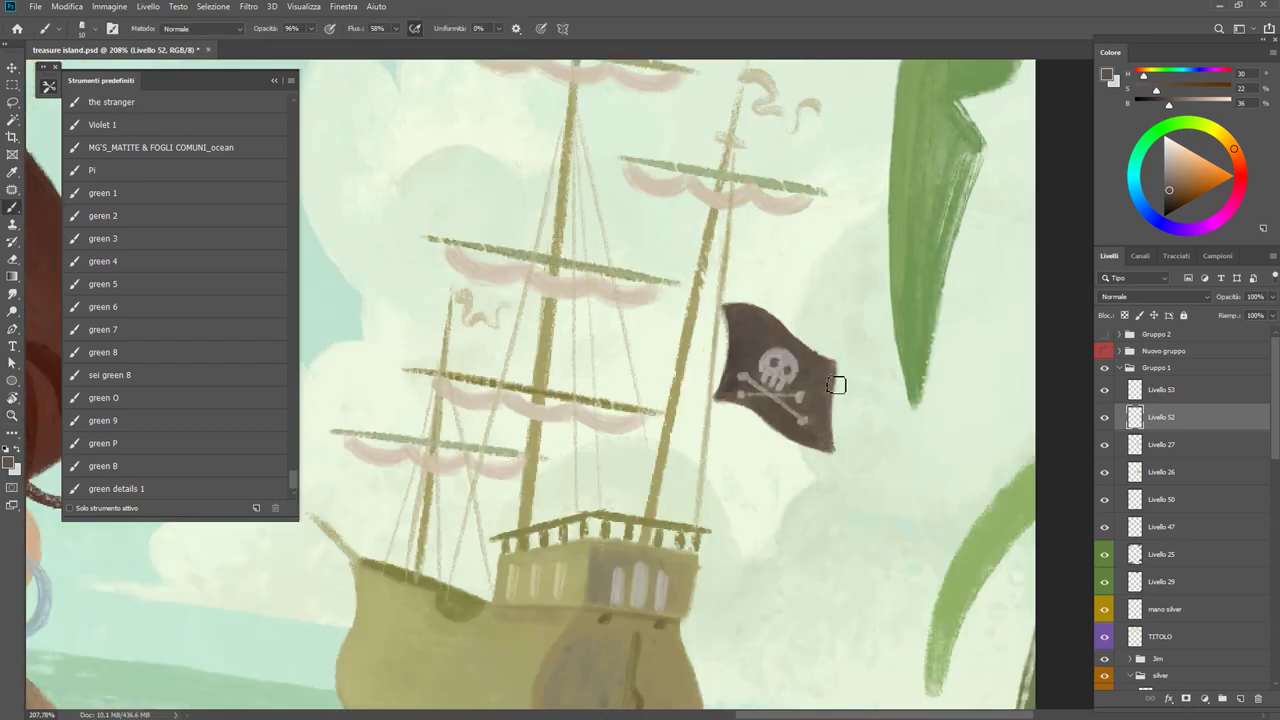
pyautogui.click(150, 442)
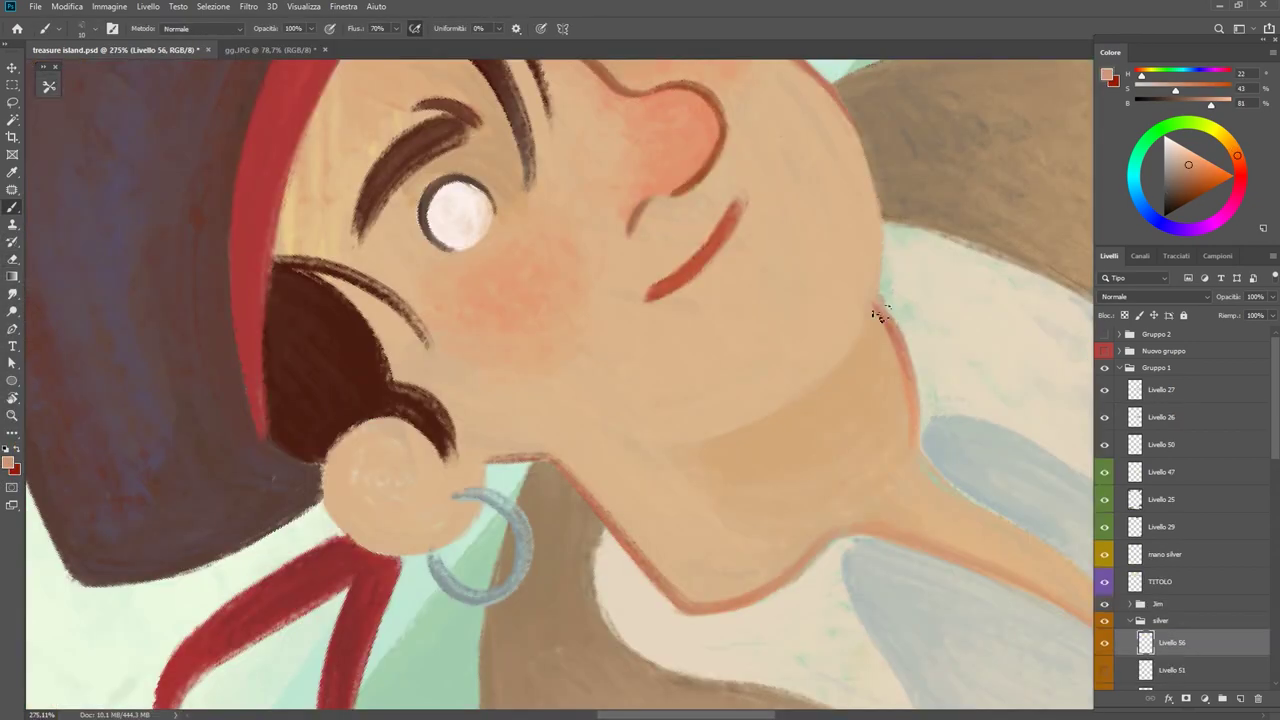
# Frame the pirate's face, check it against the red sketch overlay, and angle the view along the jaw.
pyautogui.moveTo(955, 497); pyautogui.dragTo(752, 349)
pyautogui.moveTo(905, 467); pyautogui.dragTo(728, 632)
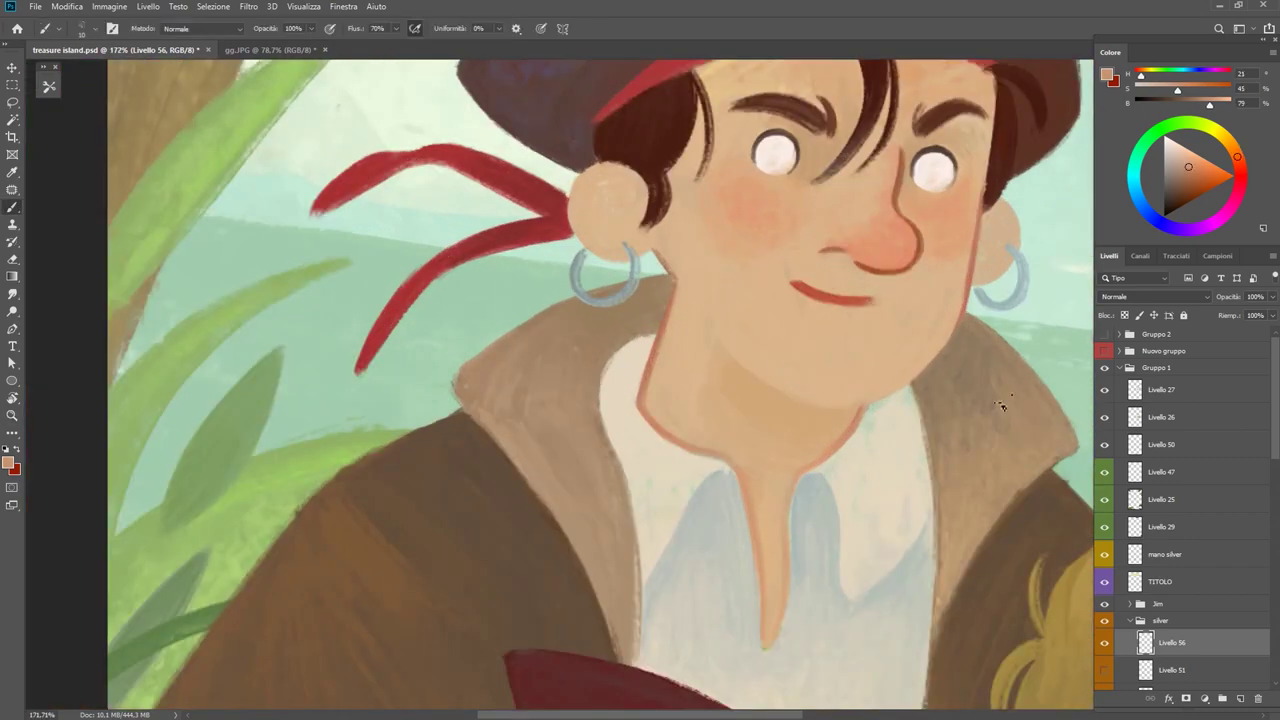
pyautogui.click(1104, 351)
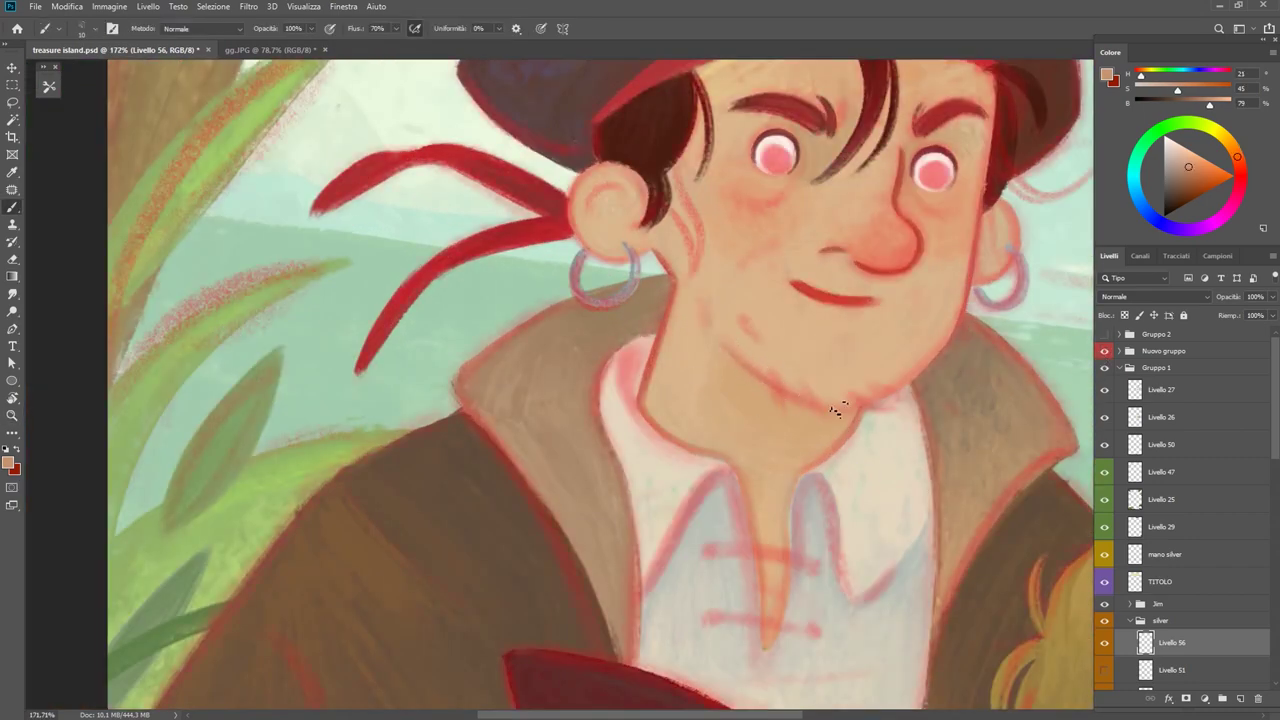
pyautogui.click(1104, 351)
pyautogui.hotkey('ctrl', '0')
pyautogui.scroll(5, 848, 447)
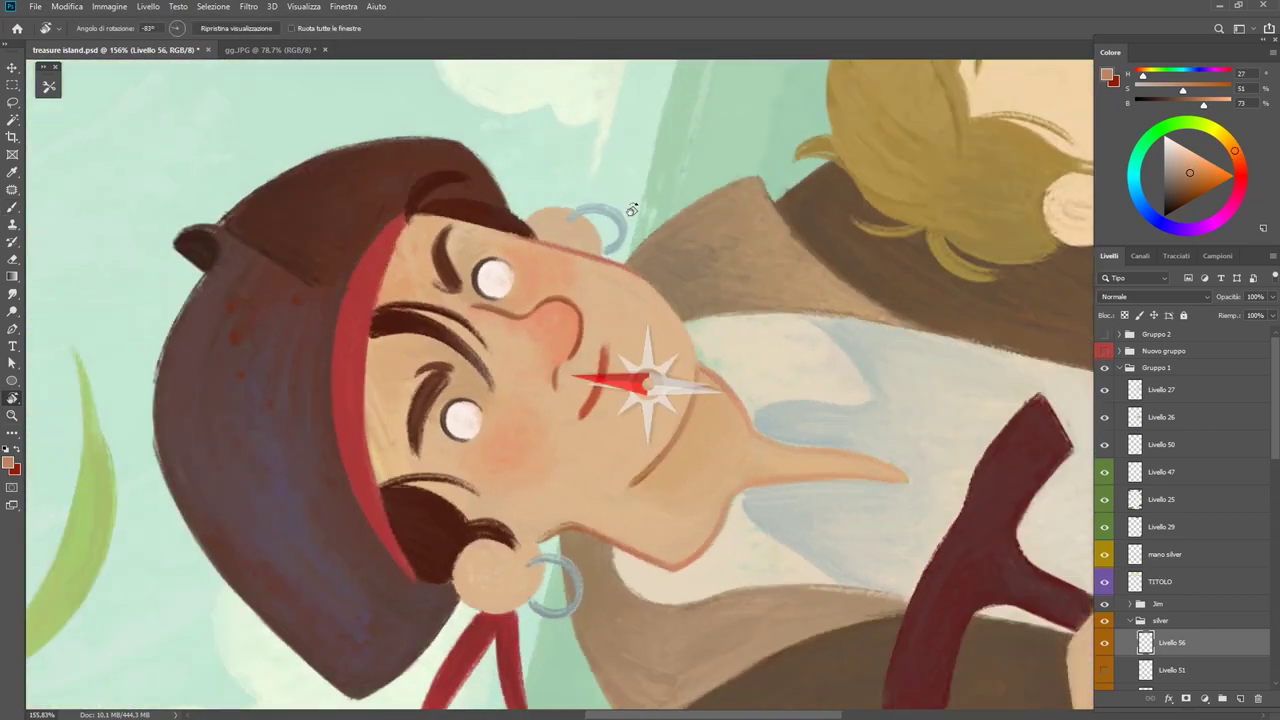
pyautogui.moveTo(1015, 372); pyautogui.dragTo(657, 305)
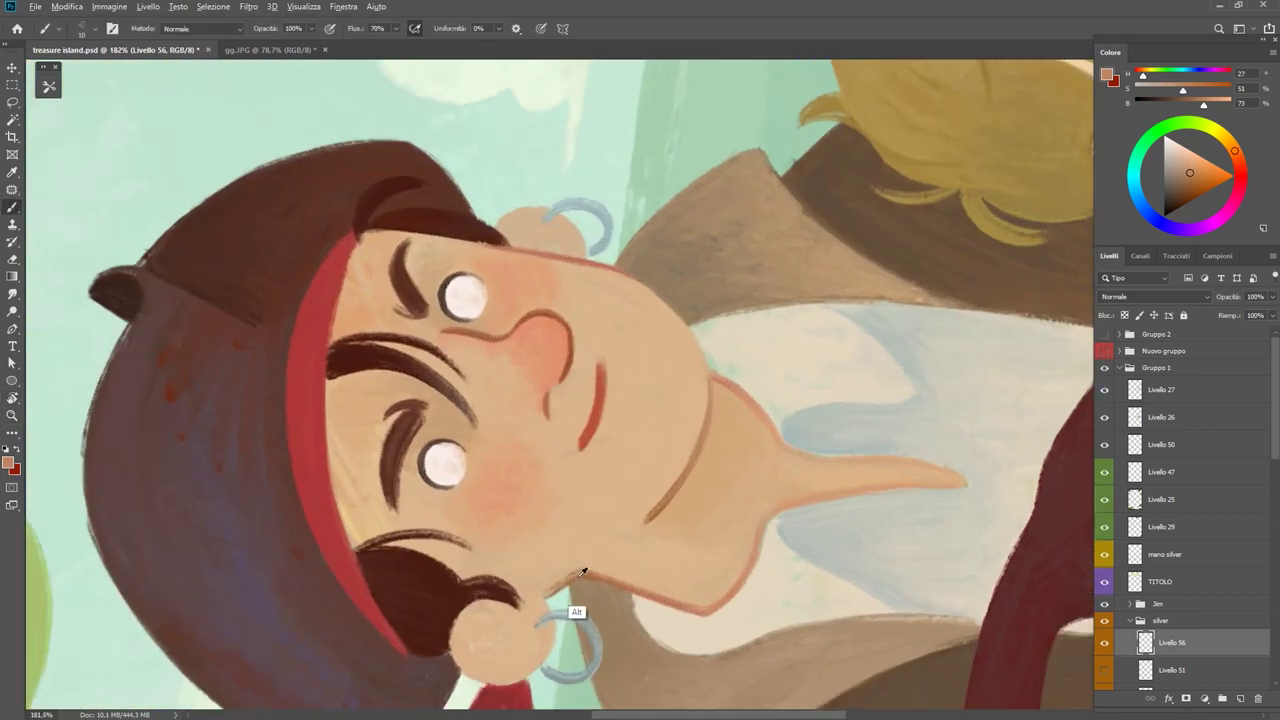
# Pick a light skin tan and the reddish outline colour for the jaw.
pyautogui.moveTo(1192, 180); pyautogui.dragTo(1192, 190)
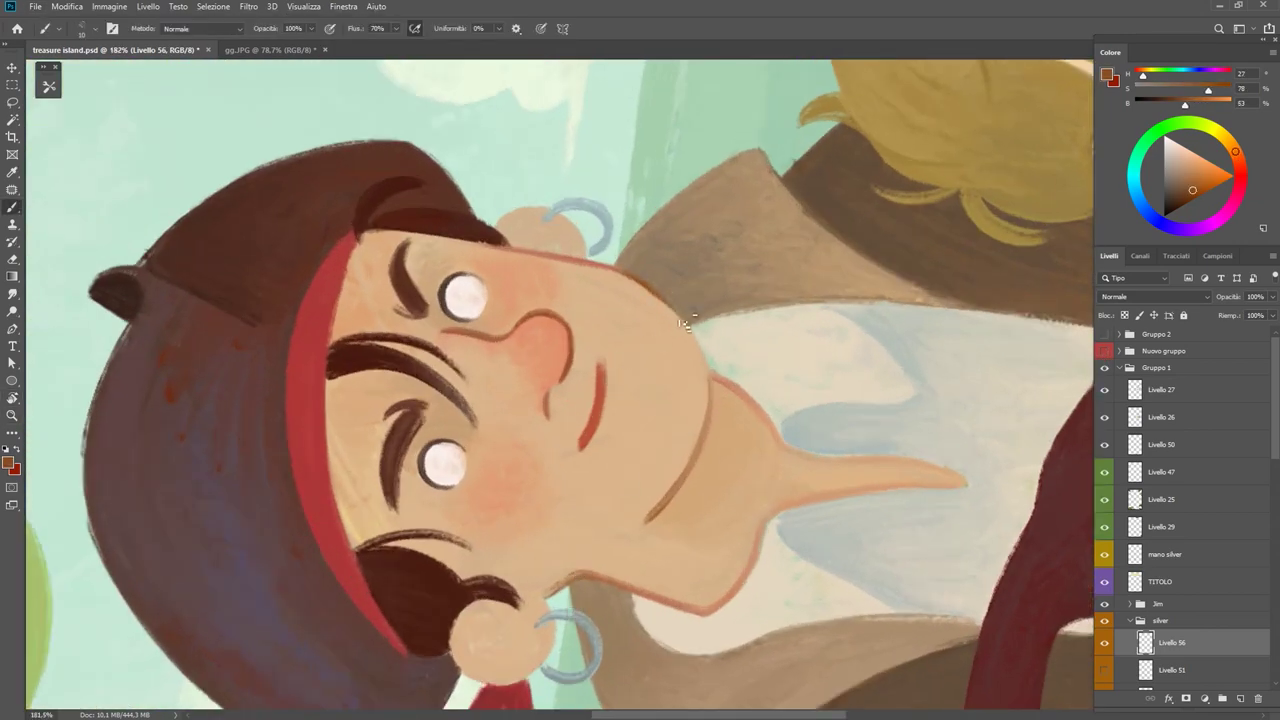
pyautogui.keyDown('alt'); pyautogui.click(705, 372); pyautogui.keyUp('alt')
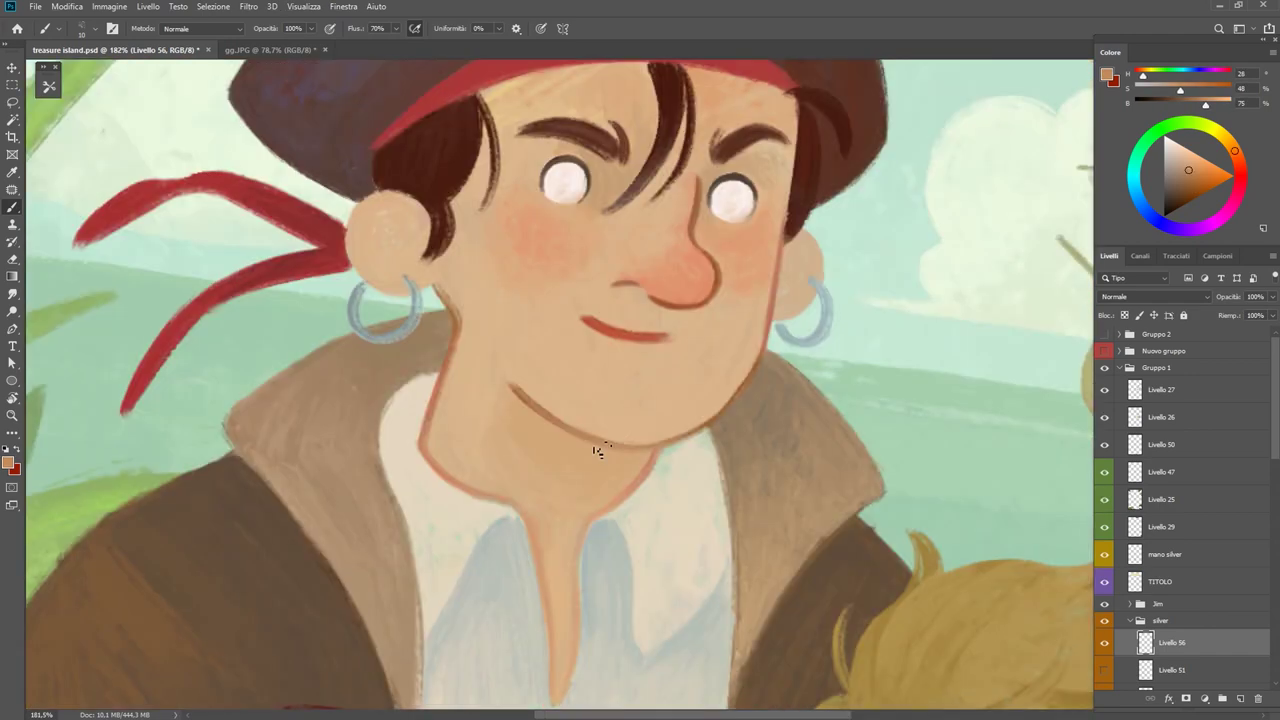
pyautogui.moveTo(630, 281)
pyautogui.mouseDown()
pyautogui.moveTo(570, 485)
pyautogui.moveTo(563, 392)
pyautogui.moveTo(673, 387)
pyautogui.moveTo(614, 420)
pyautogui.moveTo(738, 457)
pyautogui.mouseUp()
pyautogui.keyDown('alt'); pyautogui.click(570, 485); pyautogui.keyUp('alt')
pyautogui.scroll(-3, 614, 420)
# Paint and erase along the shirt lacing, then add a second knuckle line on the fist.
pyautogui.press('e')
pyautogui.press('b')
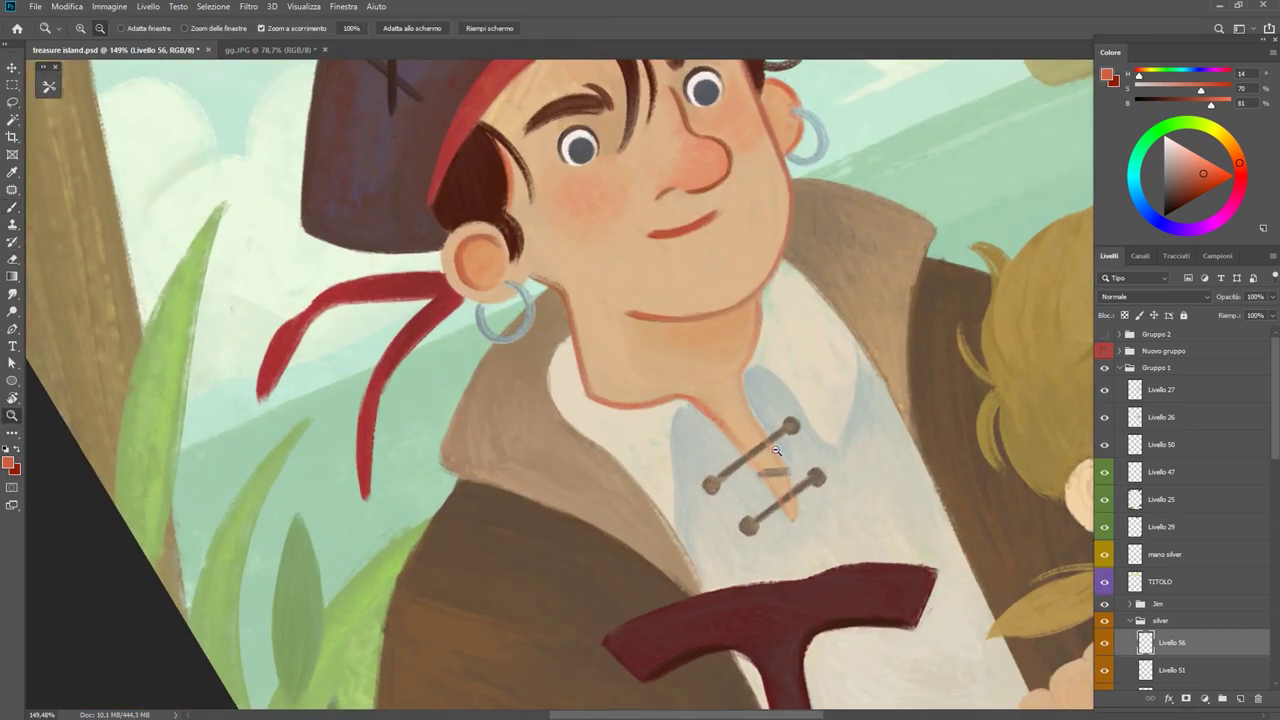
pyautogui.scroll(1, 765, 471)
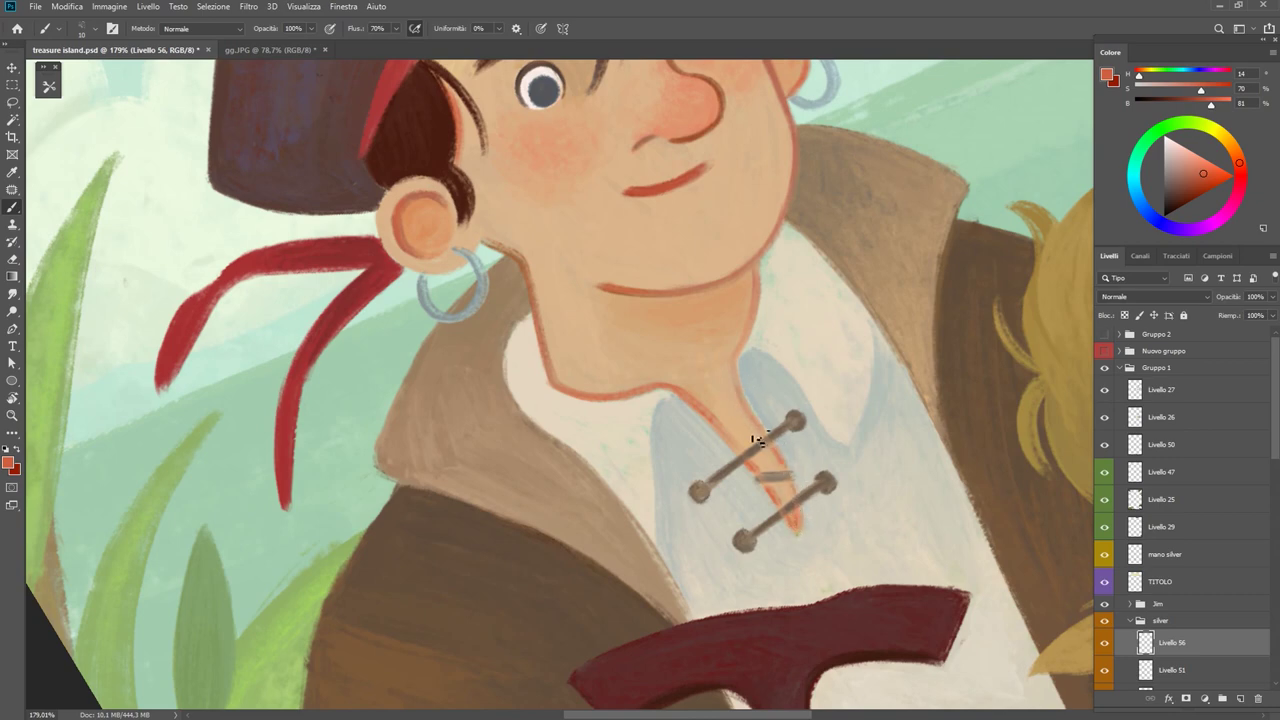
pyautogui.press('e')
pyautogui.moveTo(783, 450); pyautogui.dragTo(491, 571)
pyautogui.press('b')
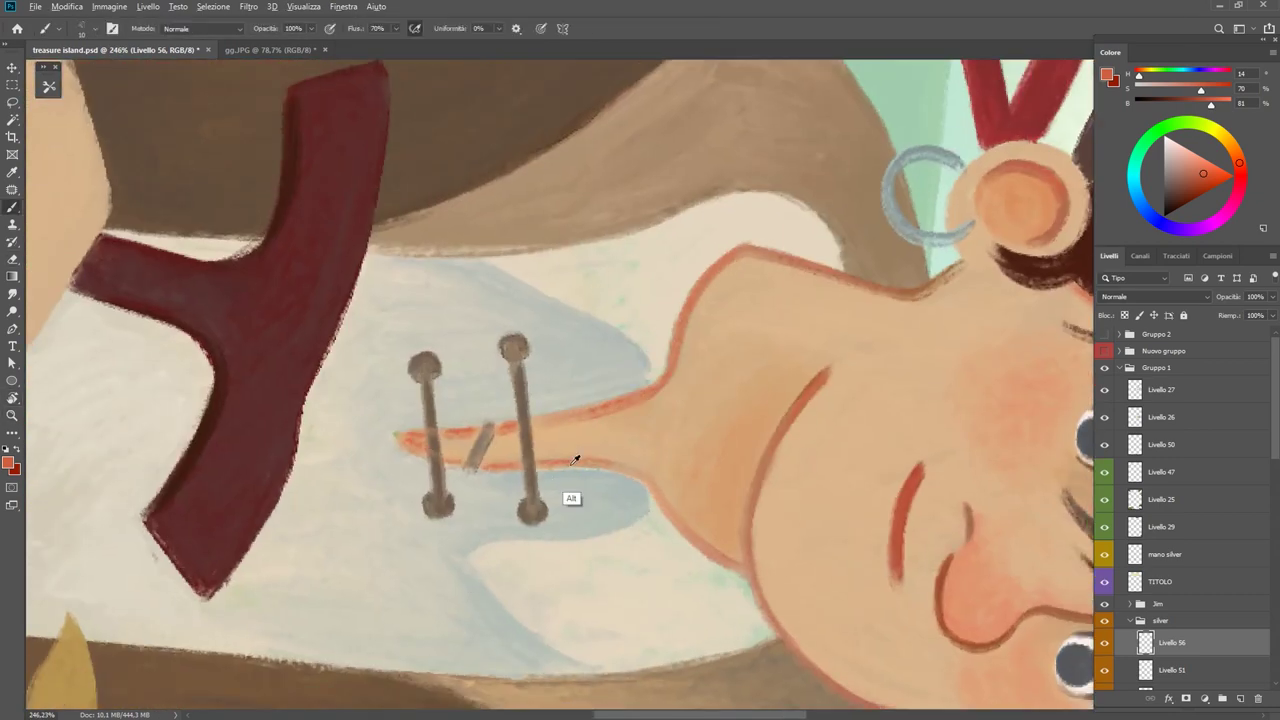
pyautogui.moveTo(610, 442); pyautogui.dragTo(525, 397)
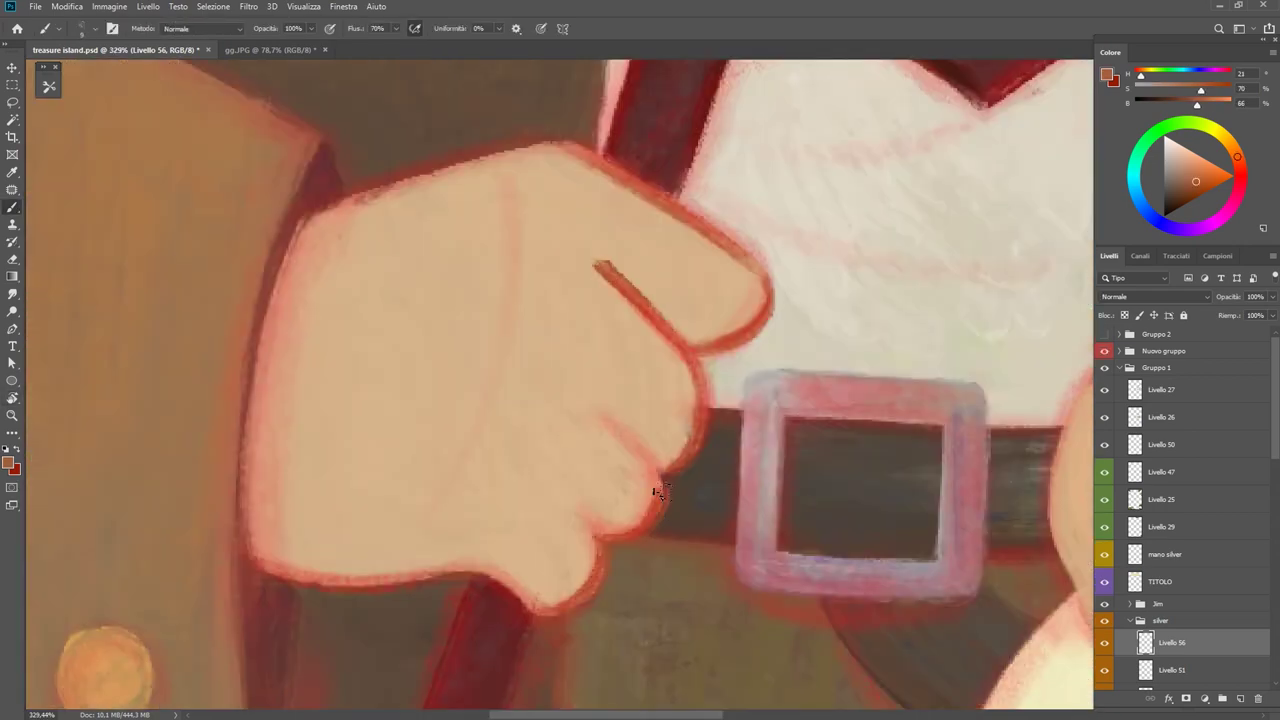
pyautogui.moveTo(596, 420); pyautogui.dragTo(660, 468)
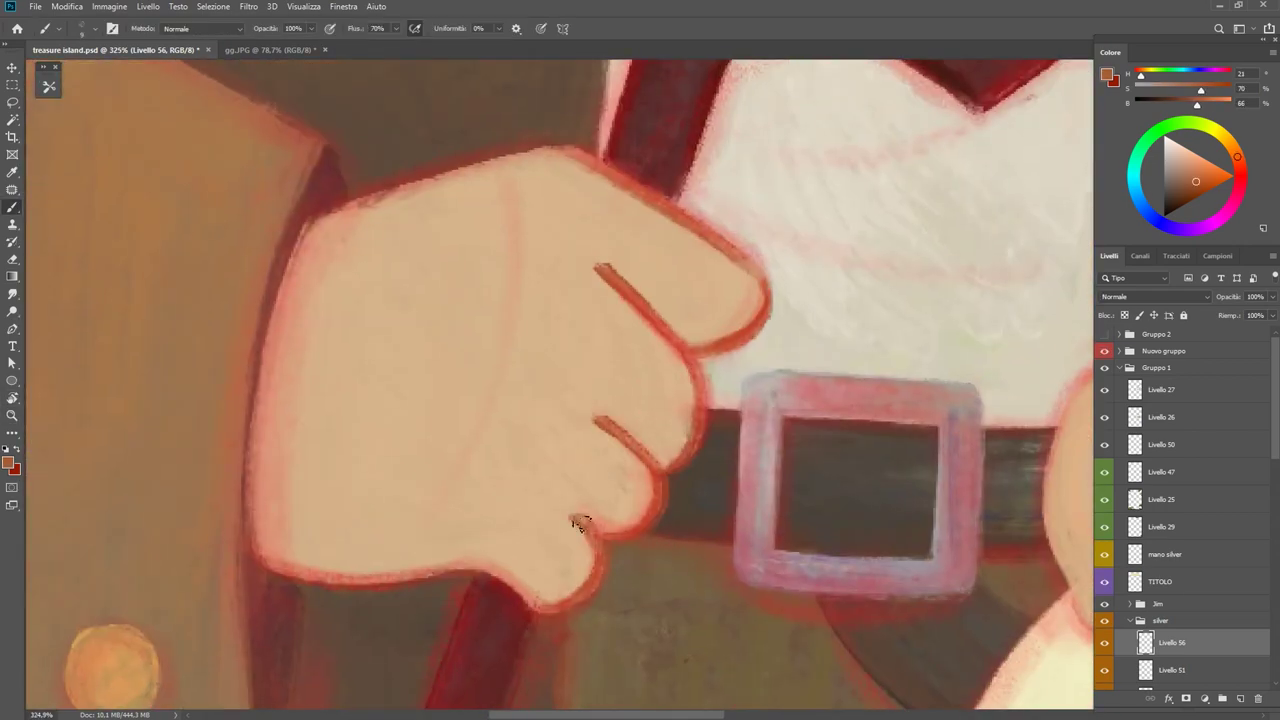
# Zoom and rotate the view around the pirate's hand and cane.
pyautogui.press('z')
pyautogui.moveTo(1053, 381); pyautogui.dragTo(463, 381)
pyautogui.moveTo(588, 398); pyautogui.dragTo(820, 398)
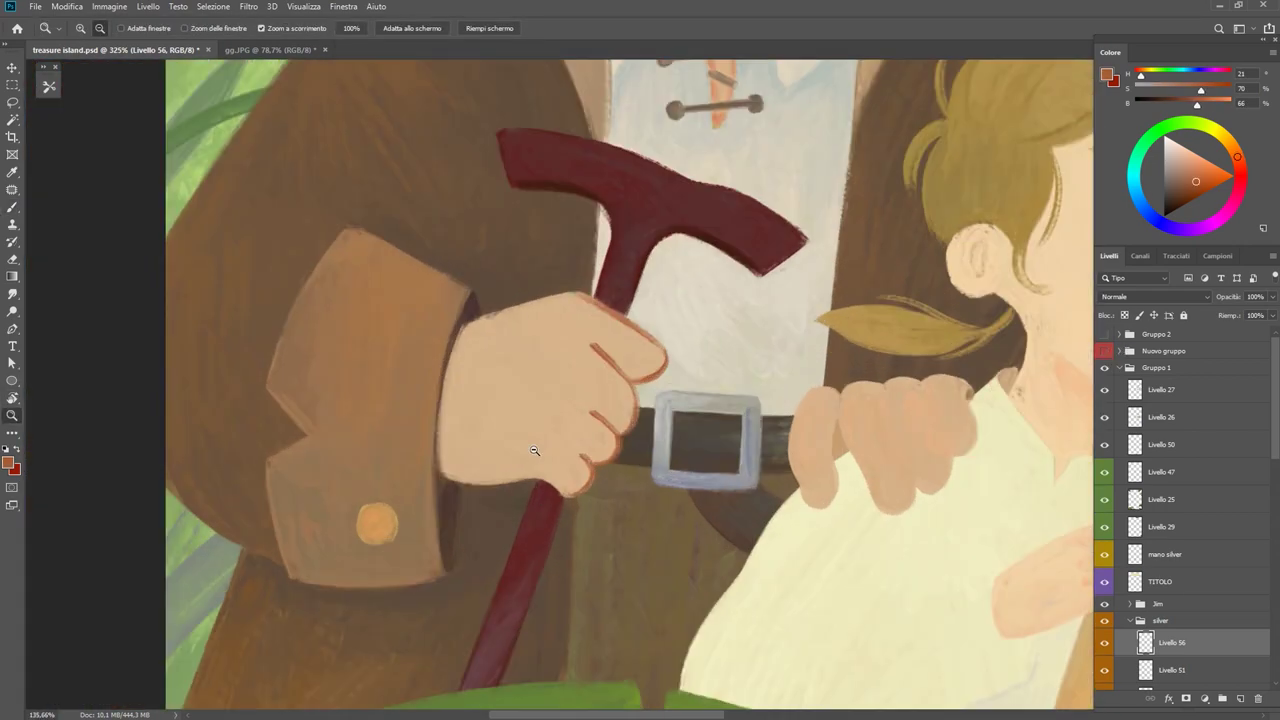
pyautogui.press('b')
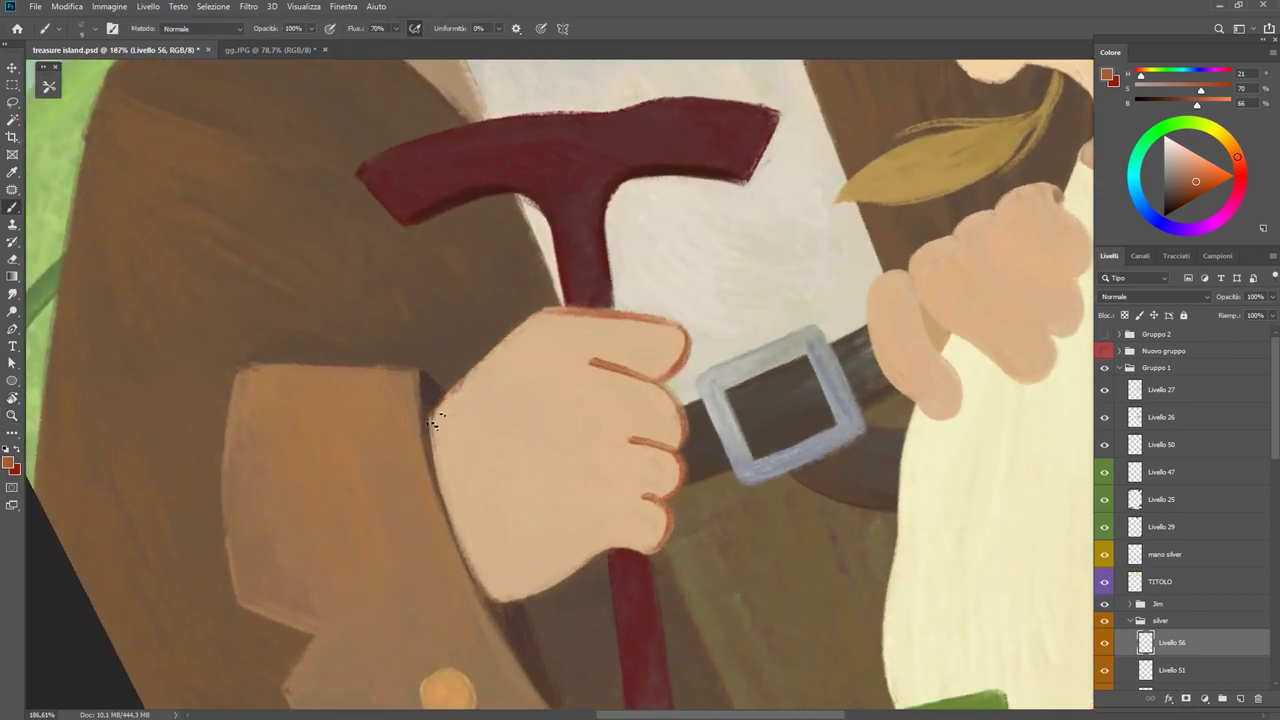
pyautogui.press('r')
pyautogui.moveTo(528, 329)
pyautogui.mouseDown()
pyautogui.moveTo(690, 298)
pyautogui.moveTo(598, 519)
pyautogui.mouseUp()
pyautogui.press('b')
pyautogui.press('r')
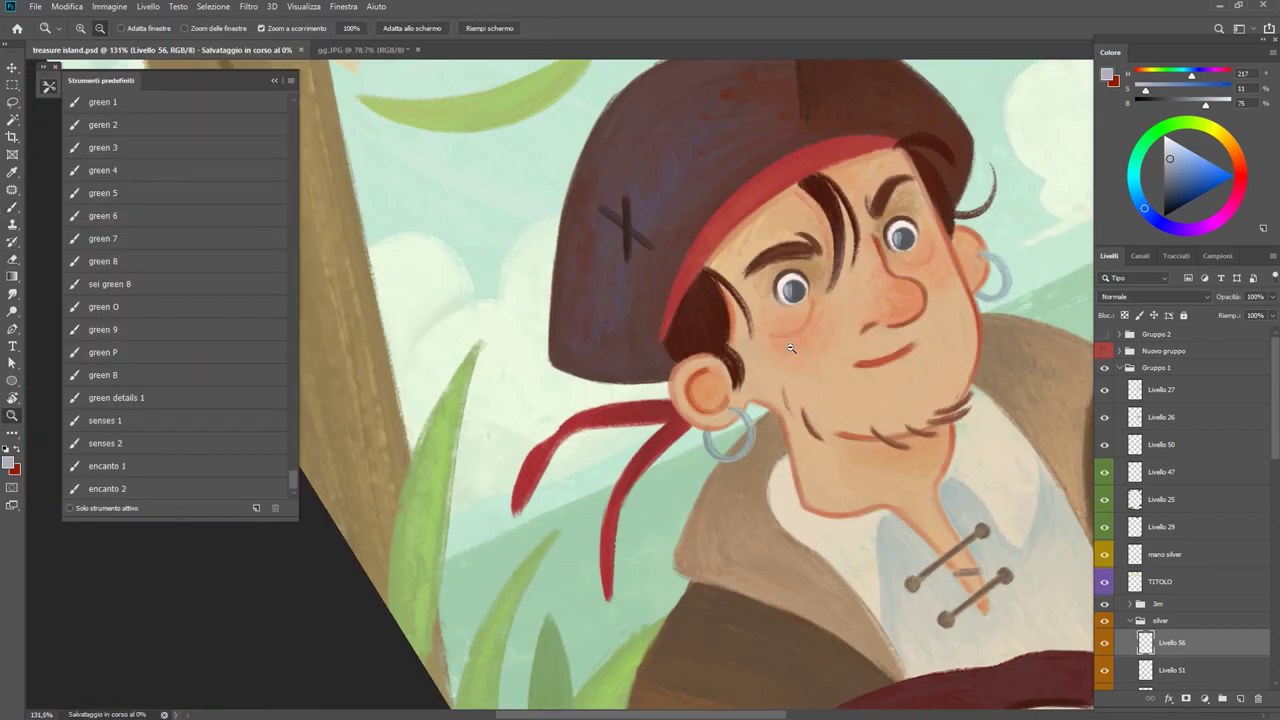
pyautogui.moveTo(790, 347); pyautogui.dragTo(830, 401)
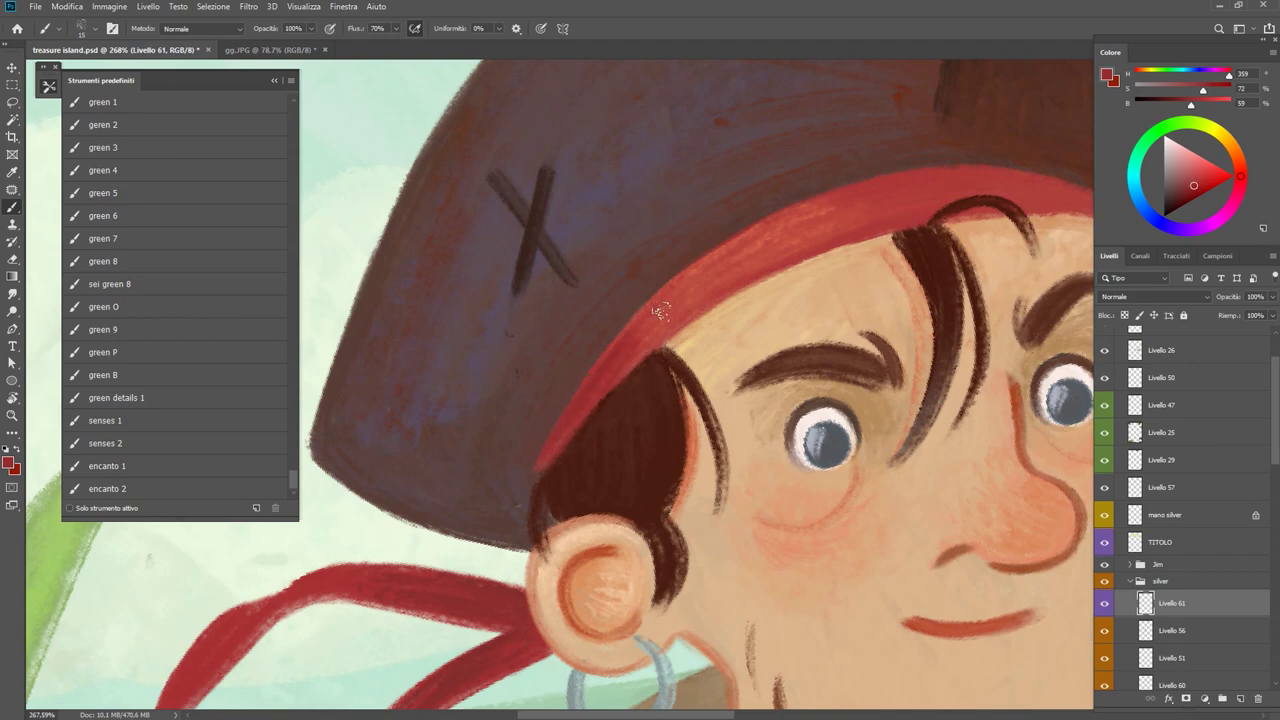
# Shrink the brush to size 10 and load the headband's red, then frame both characters.
pyautogui.press('[')
pyautogui.keyDown('alt'); pyautogui.click(735, 285); pyautogui.keyUp('alt')
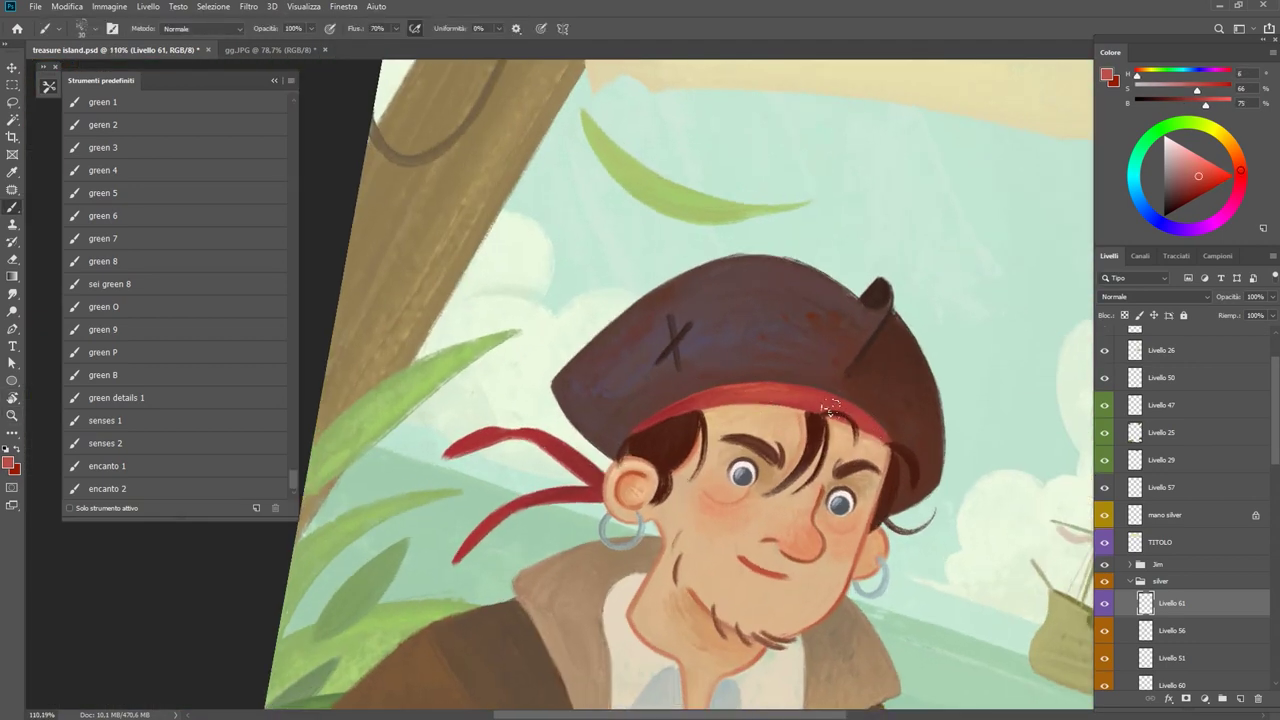
pyautogui.keyDown('alt'); pyautogui.click(727, 393); pyautogui.keyUp('alt')
pyautogui.press('z')
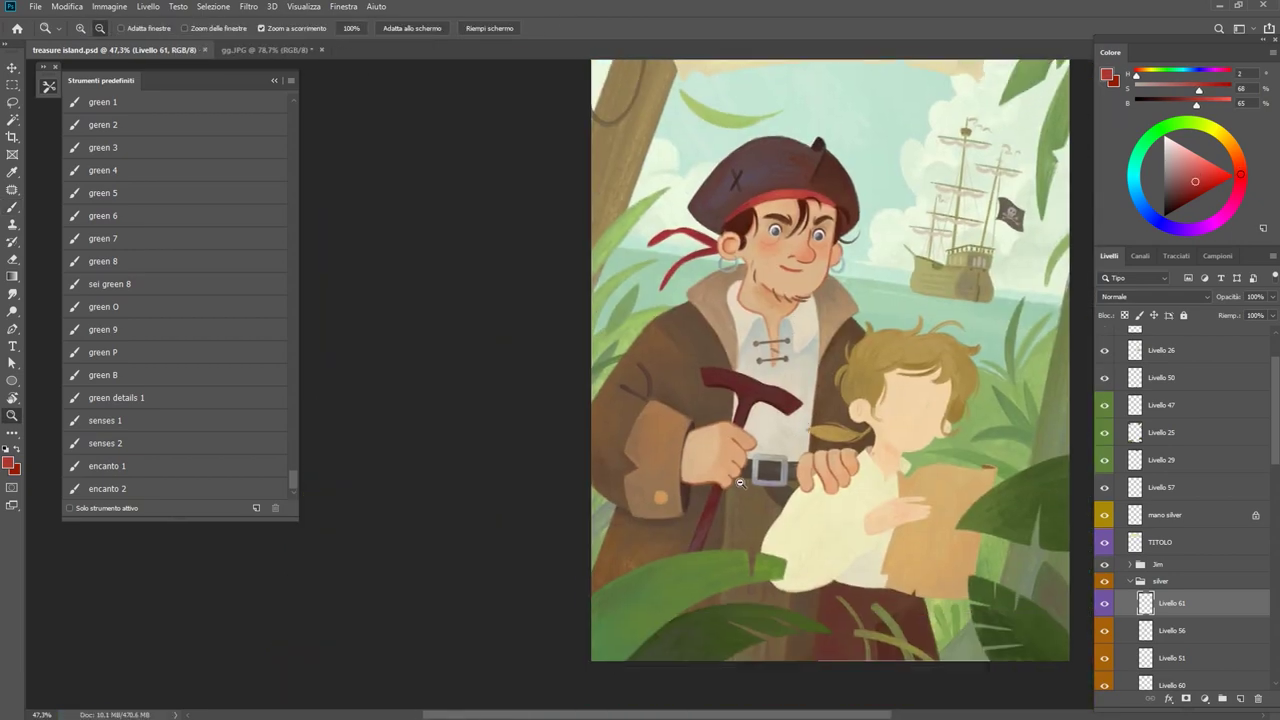
pyautogui.moveTo(752, 478); pyautogui.dragTo(951, 81)
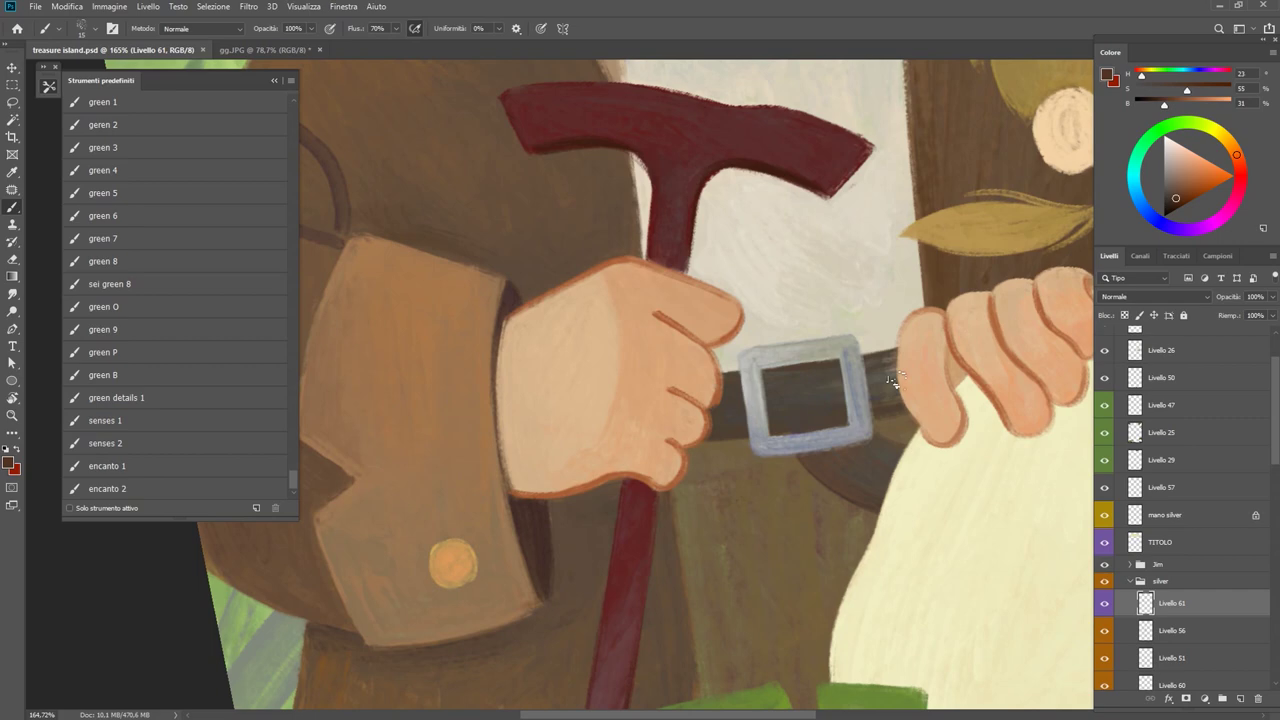
# Touch up the belt beside the fist and begin blue-grey shading on the shirt by the neck.
pyautogui.moveTo(892, 380); pyautogui.dragTo(805, 468)
pyautogui.press('z')
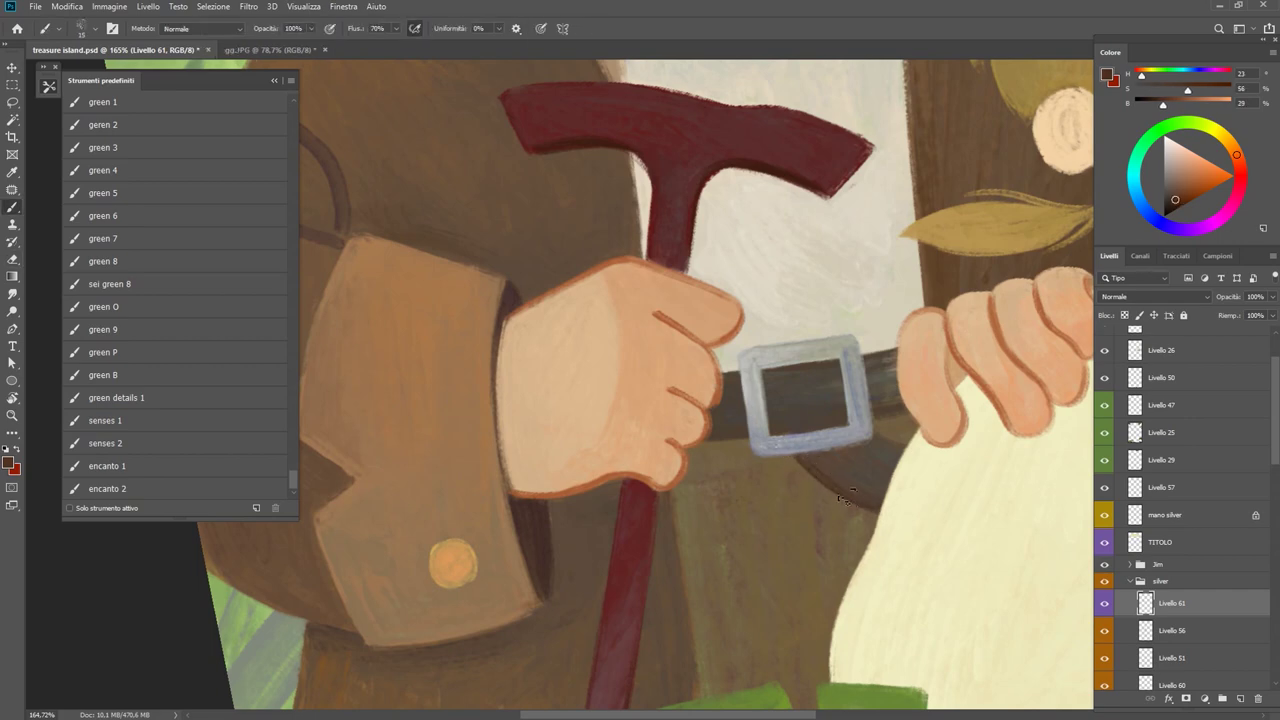
pyautogui.moveTo(895, 517); pyautogui.dragTo(757, 438)
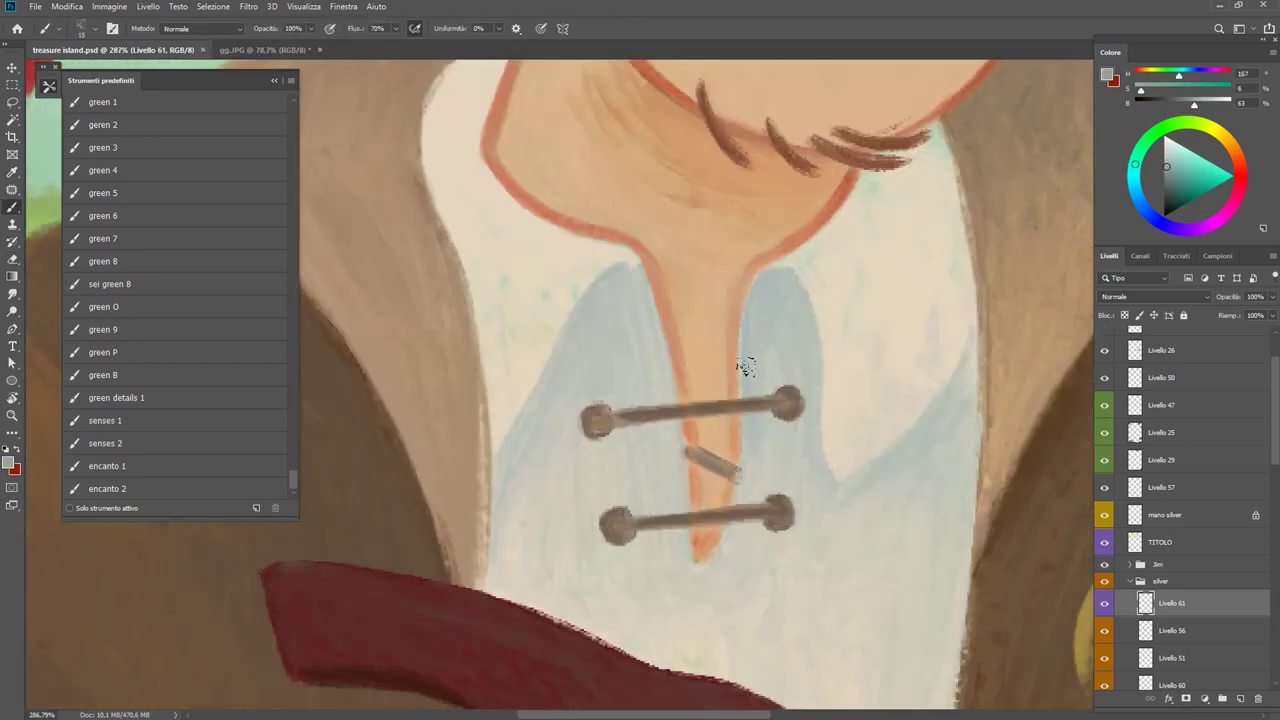
pyautogui.moveTo(743, 366)
pyautogui.mouseDown()
pyautogui.moveTo(785, 285)
pyautogui.moveTo(776, 290)
pyautogui.mouseUp()
pyautogui.keyDown('alt'); pyautogui.click(770, 303); pyautogui.keyUp('alt')
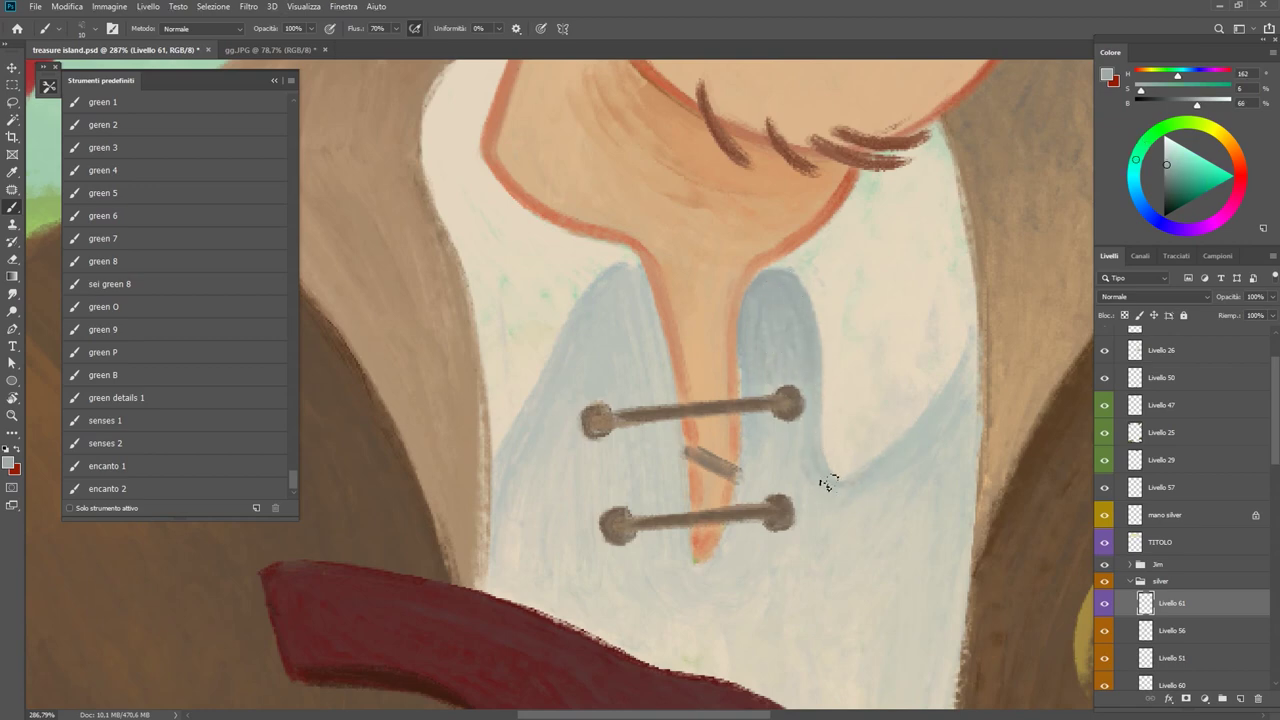
# Zoom in on the shirt lacing and sample the pale grey-blue shirt shadow colour.
pyautogui.press('z')
pyautogui.hotkey('ctrl', '0')
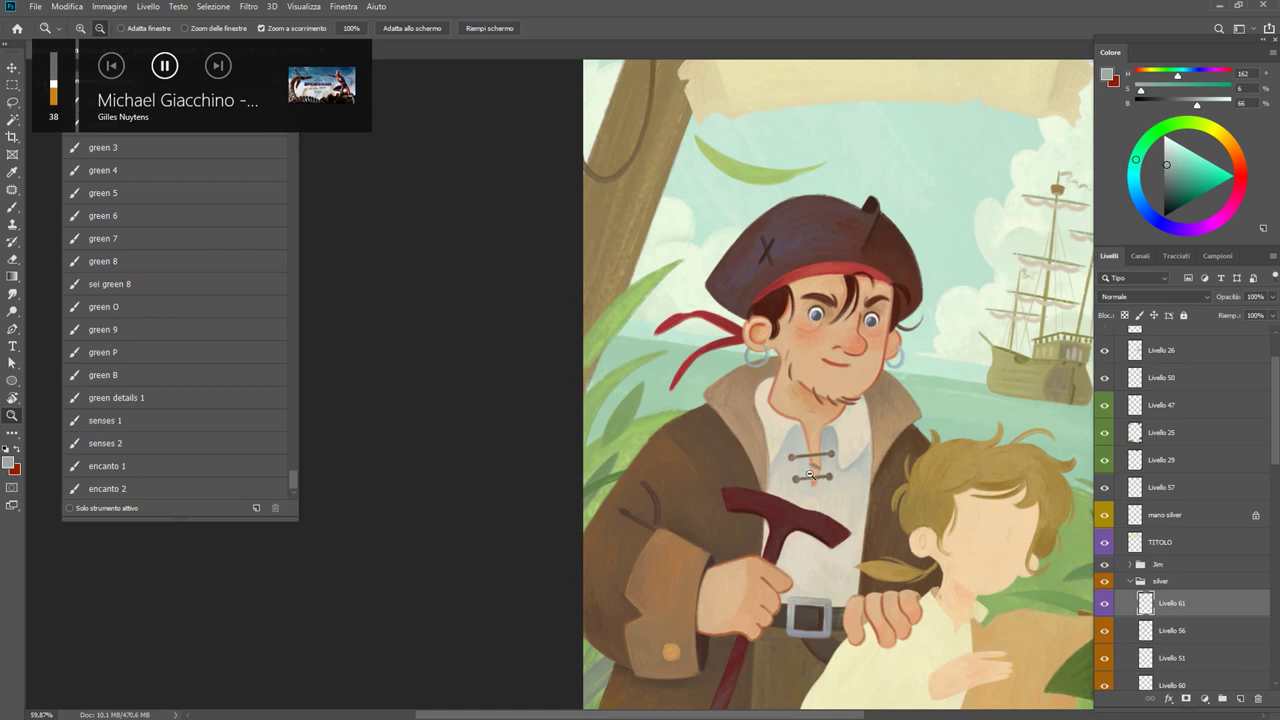
pyautogui.click(810, 476)
pyautogui.press('b')
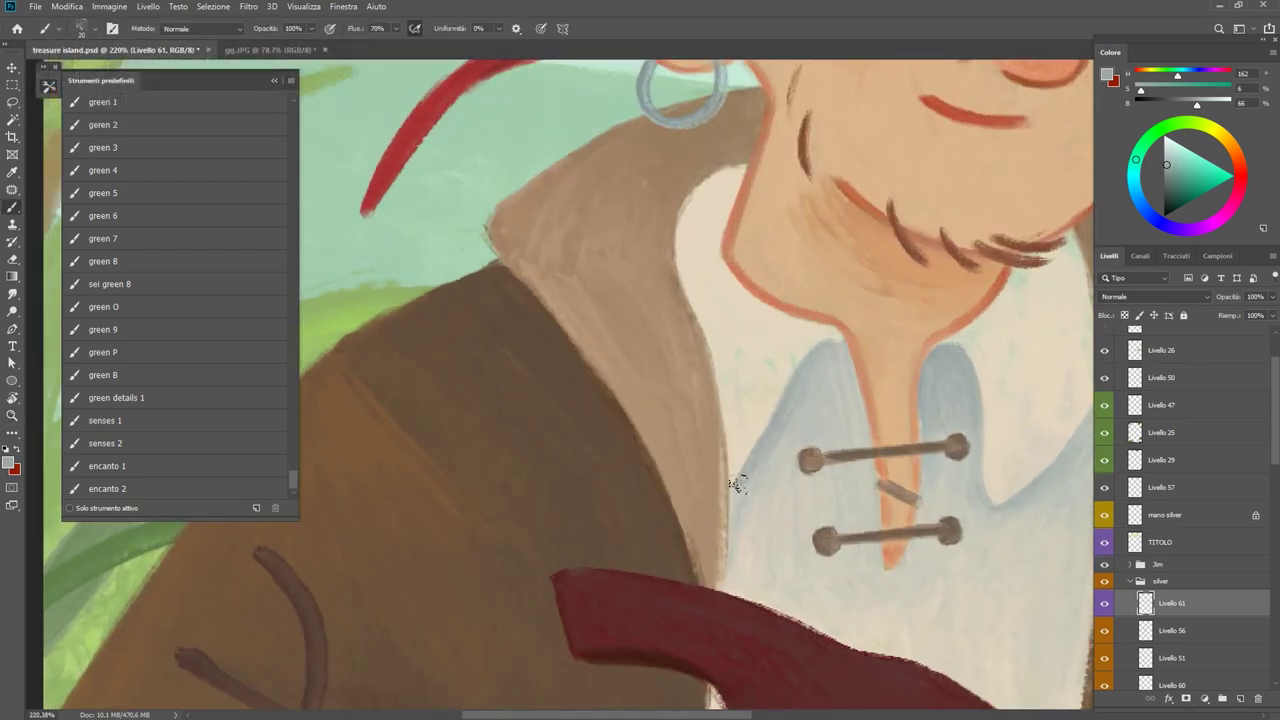
pyautogui.moveTo(832, 352); pyautogui.dragTo(688, 220)
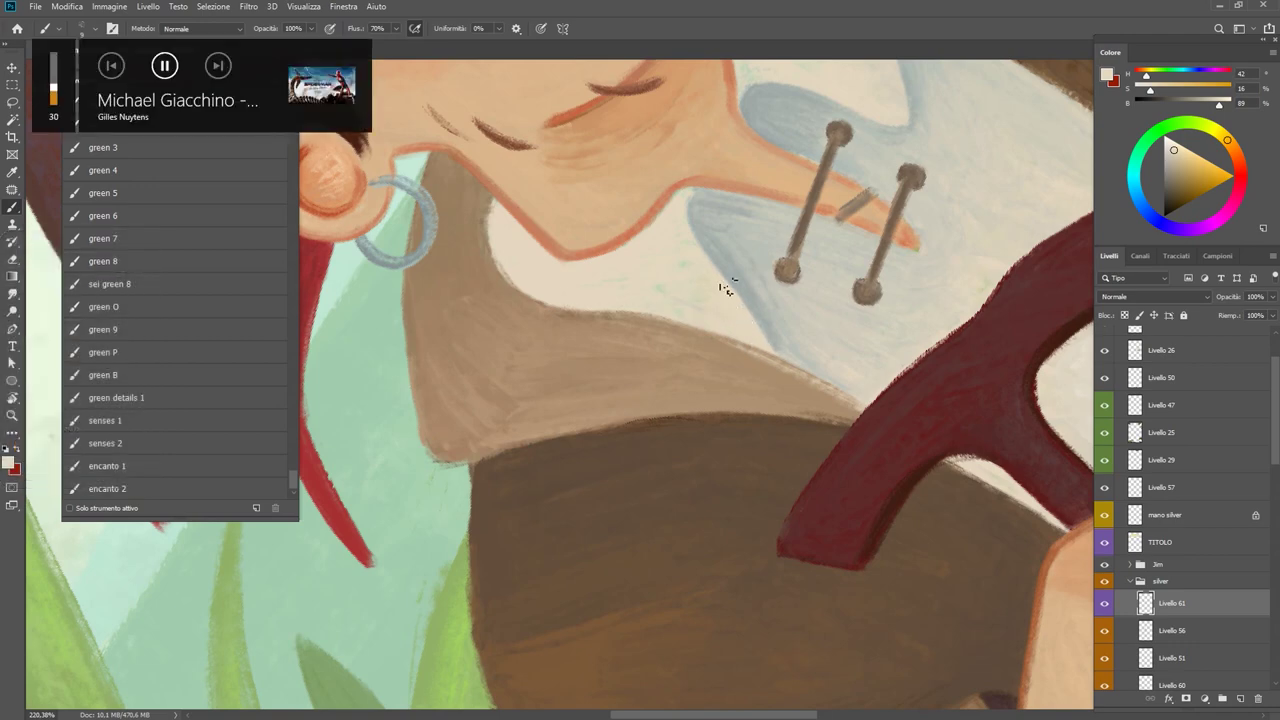
pyautogui.moveTo(714, 274); pyautogui.dragTo(771, 508)
pyautogui.keyDown('alt'); pyautogui.click(814, 366); pyautogui.keyUp('alt')
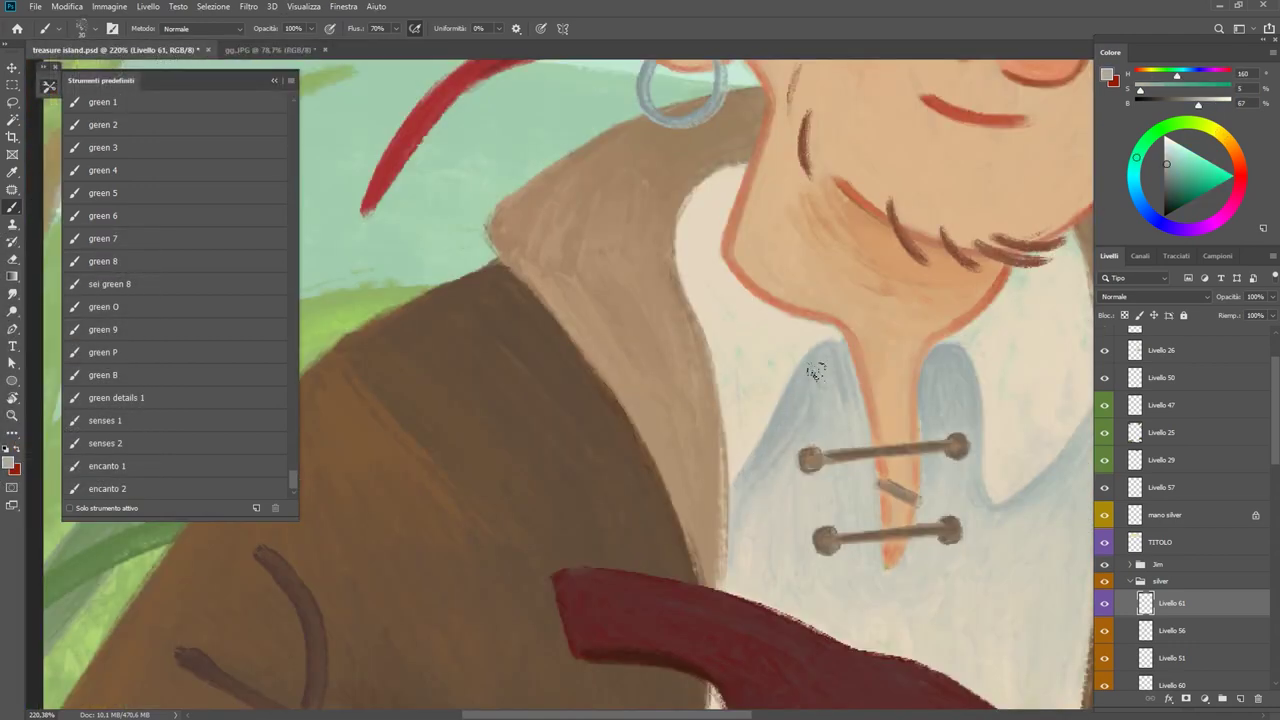
pyautogui.keyDown('alt'); pyautogui.click(765, 453); pyautogui.keyUp('alt')
# Shade the collar with sampled pale cream and grey-blue shirt tones.
pyautogui.scroll(-5, 842, 356)
pyautogui.scroll(3, 830, 440)
pyautogui.scroll(2, 806, 440)
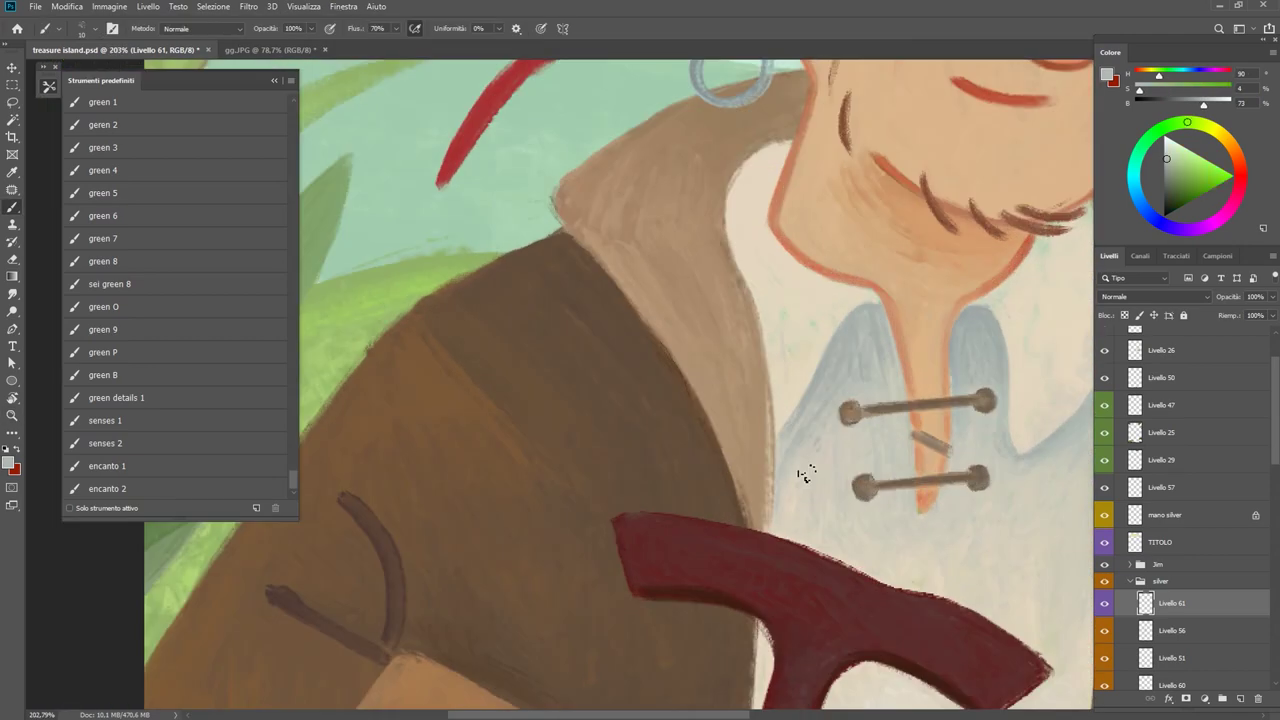
pyautogui.keyDown('alt'); pyautogui.click(804, 425); pyautogui.keyUp('alt')
pyautogui.keyDown('alt'); pyautogui.click(826, 366); pyautogui.keyUp('alt')
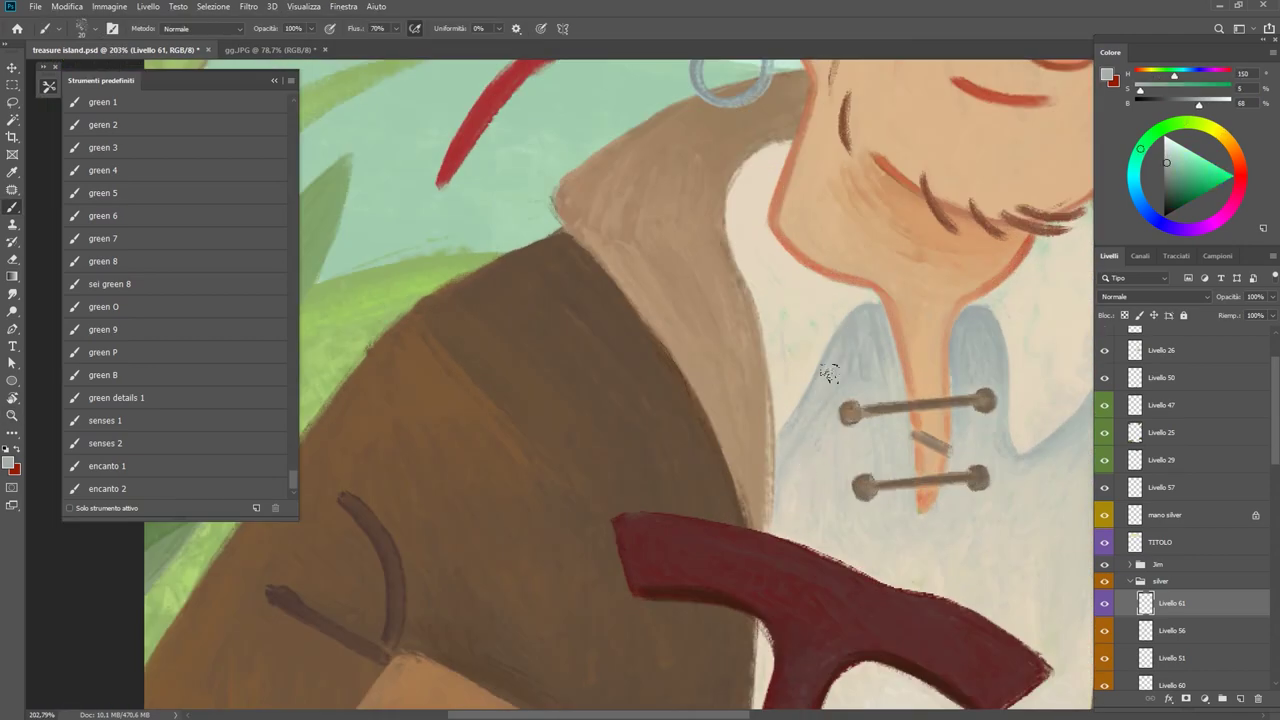
pyautogui.keyDown('alt'); pyautogui.click(866, 362); pyautogui.keyUp('alt')
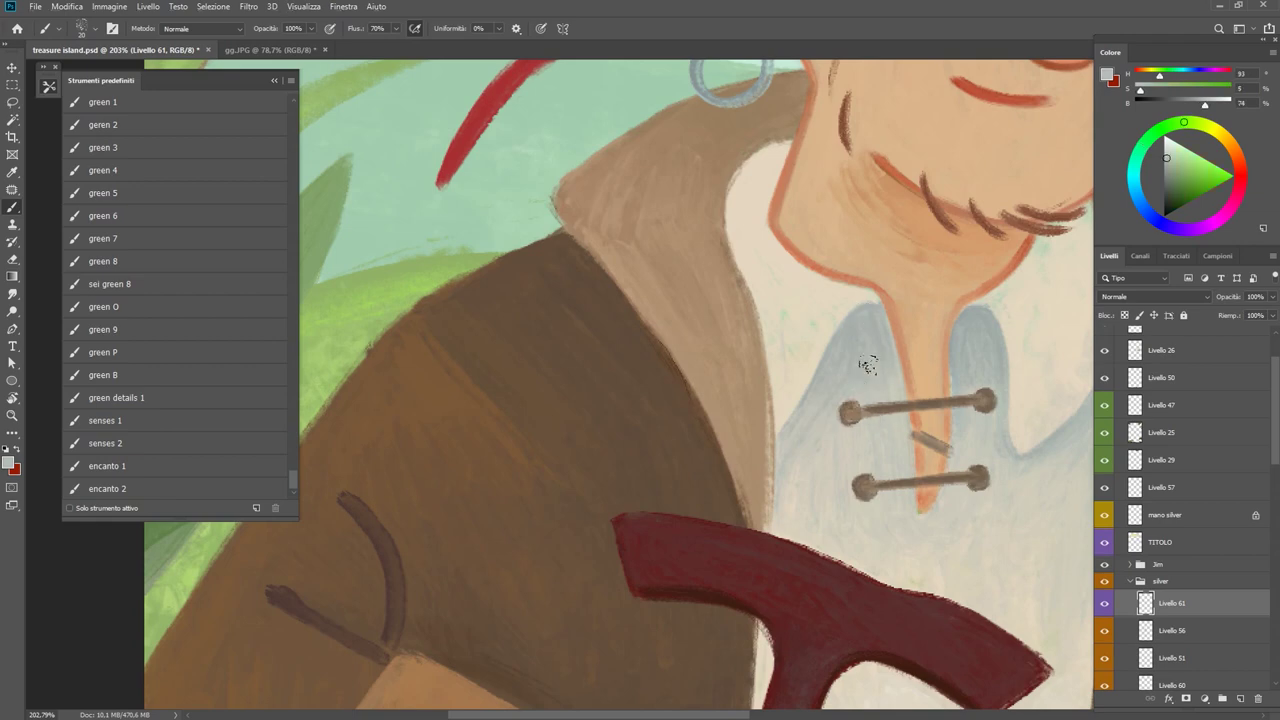
pyautogui.keyDown('alt'); pyautogui.click(877, 348); pyautogui.keyUp('alt')
pyautogui.keyDown('alt'); pyautogui.click(868, 312); pyautogui.keyUp('alt')
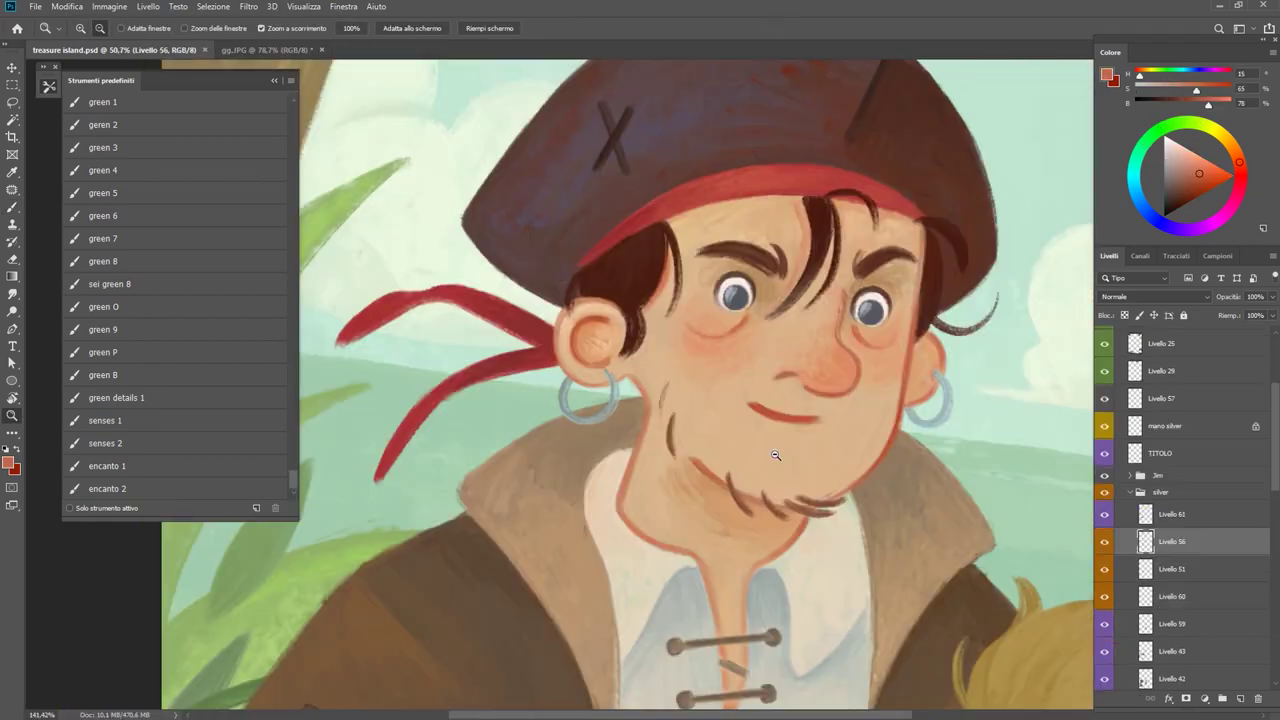
# Paint a reddish crease on the pirate's cheek and blend lighter skin tones over his chin stubble.
pyautogui.moveTo(697, 312); pyautogui.dragTo(690, 392)
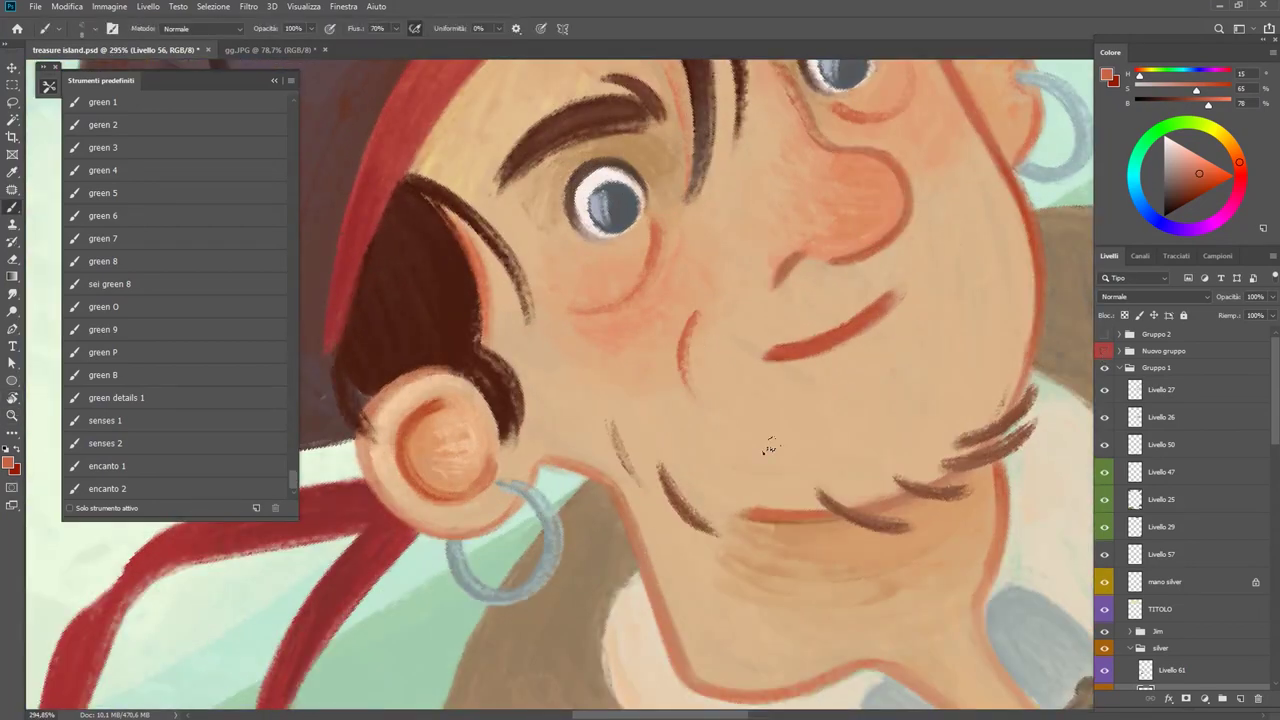
pyautogui.keyDown('alt'); pyautogui.click(688, 362); pyautogui.keyUp('alt')
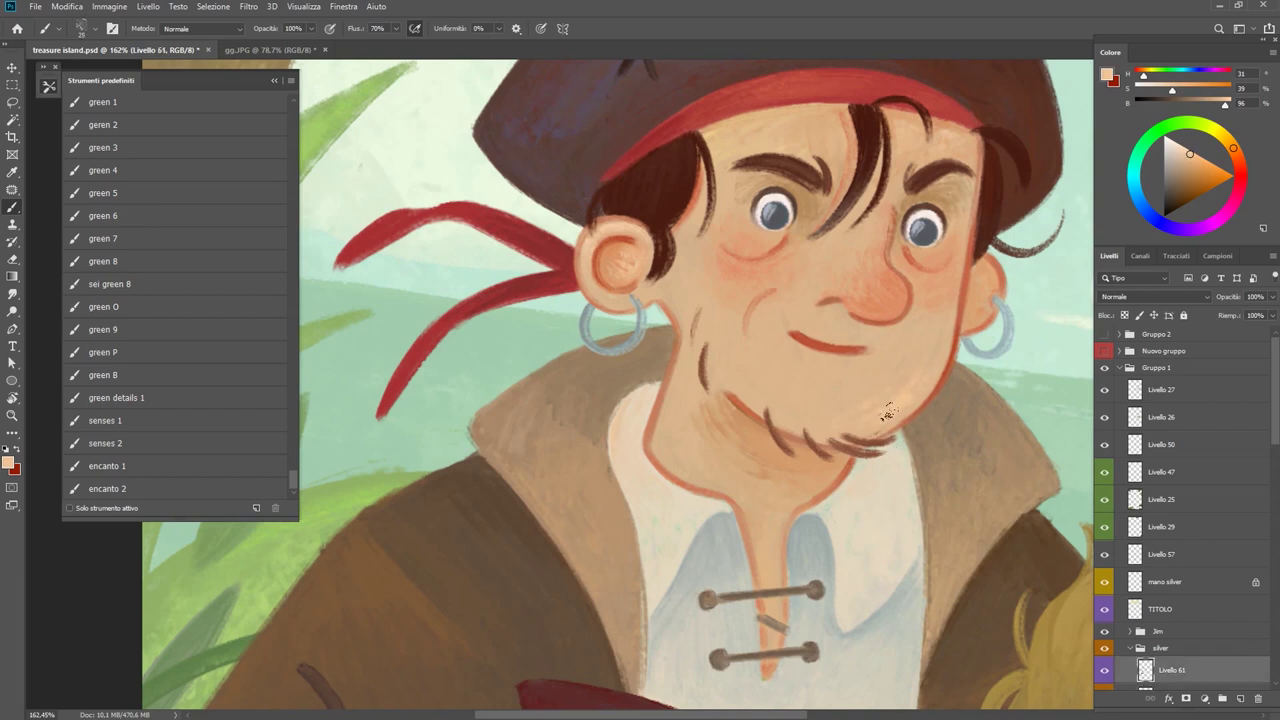
pyautogui.keyDown('alt'); pyautogui.click(893, 405); pyautogui.keyUp('alt')
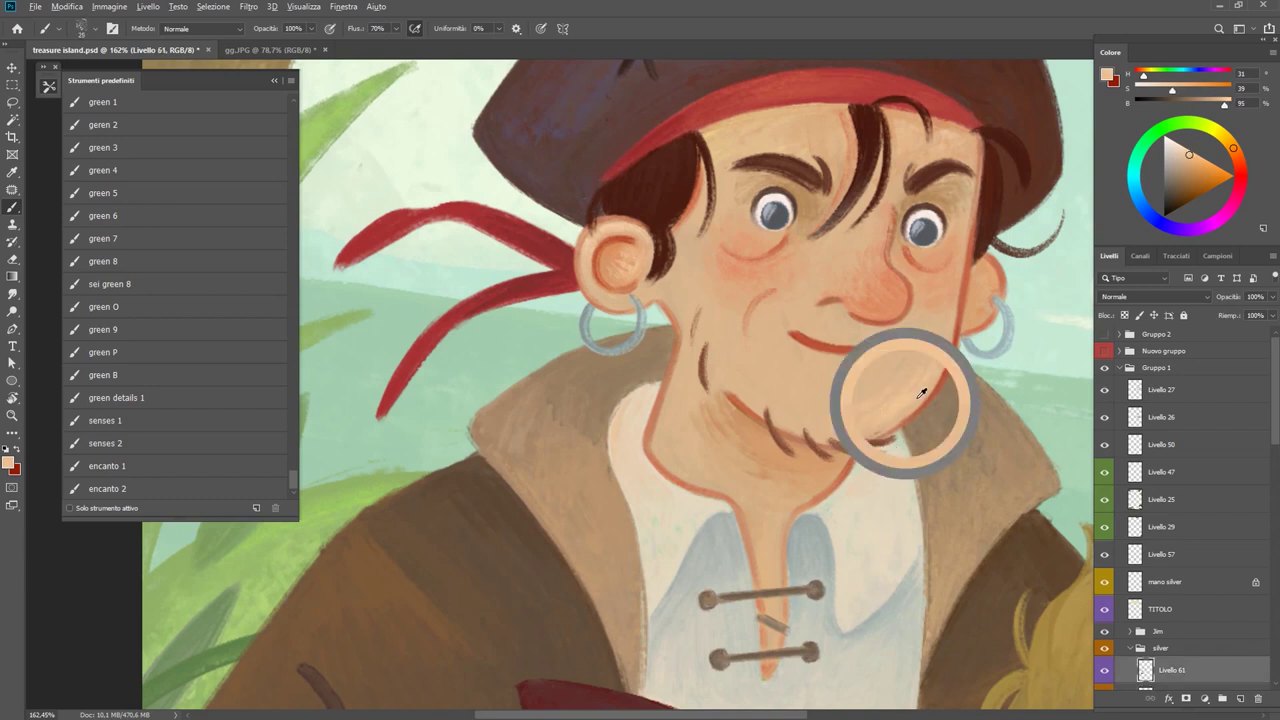
pyautogui.keyDown('alt'); pyautogui.click(932, 327); pyautogui.keyUp('alt')
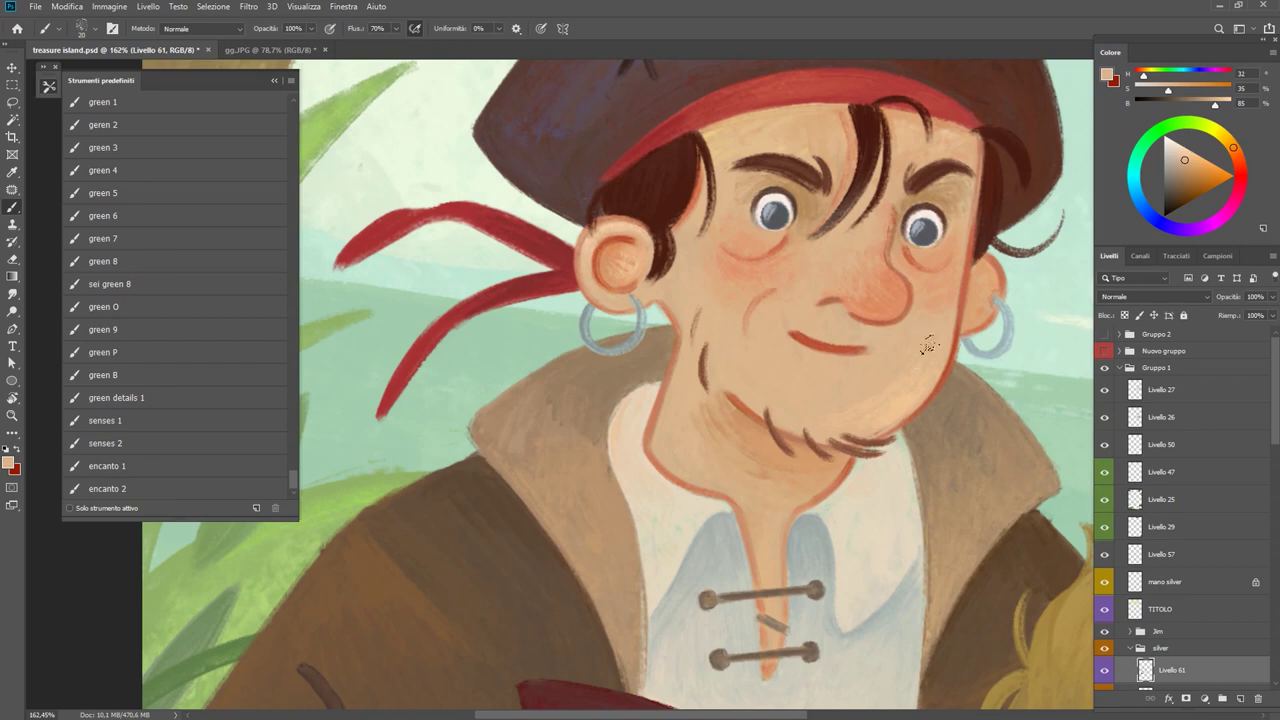
pyautogui.scroll(-5, 928, 345)
pyautogui.scroll(3, 815, 405)
pyautogui.keyDown('alt'); pyautogui.click(838, 403); pyautogui.keyUp('alt')
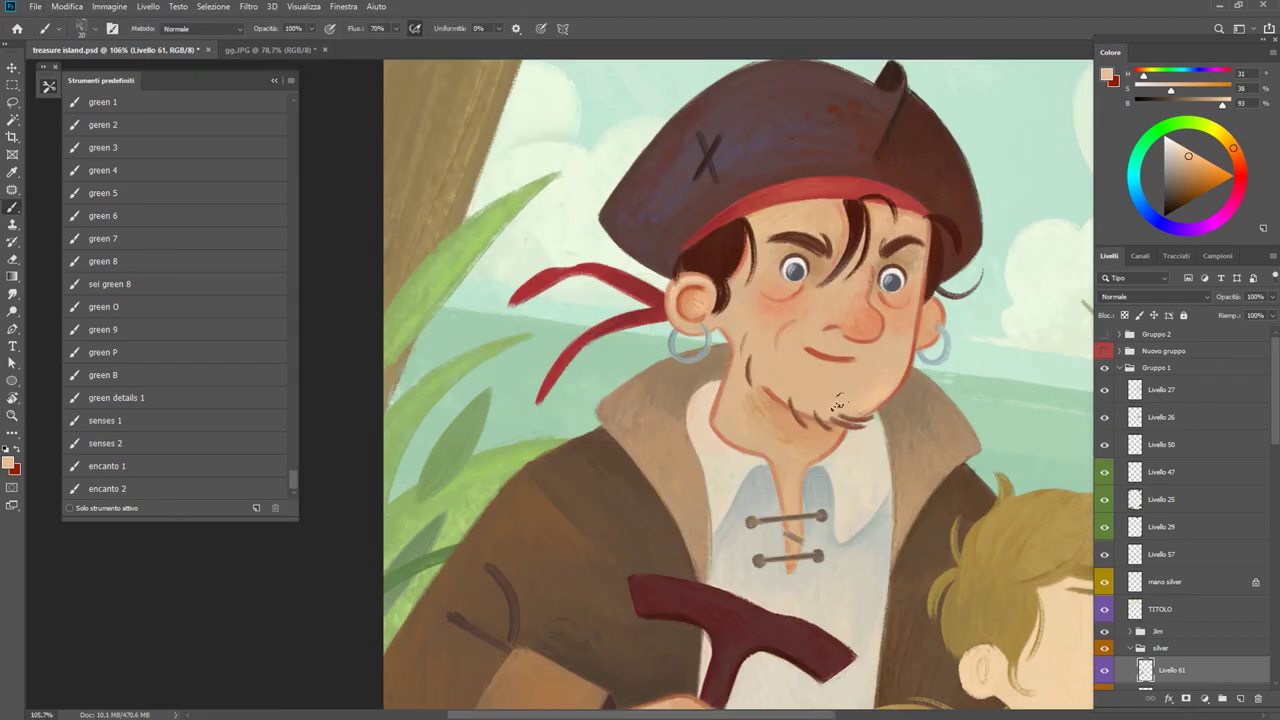
pyautogui.keyDown('alt'); pyautogui.click(828, 390); pyautogui.keyUp('alt')
pyautogui.keyDown('alt'); pyautogui.click(837, 376); pyautogui.keyUp('alt')
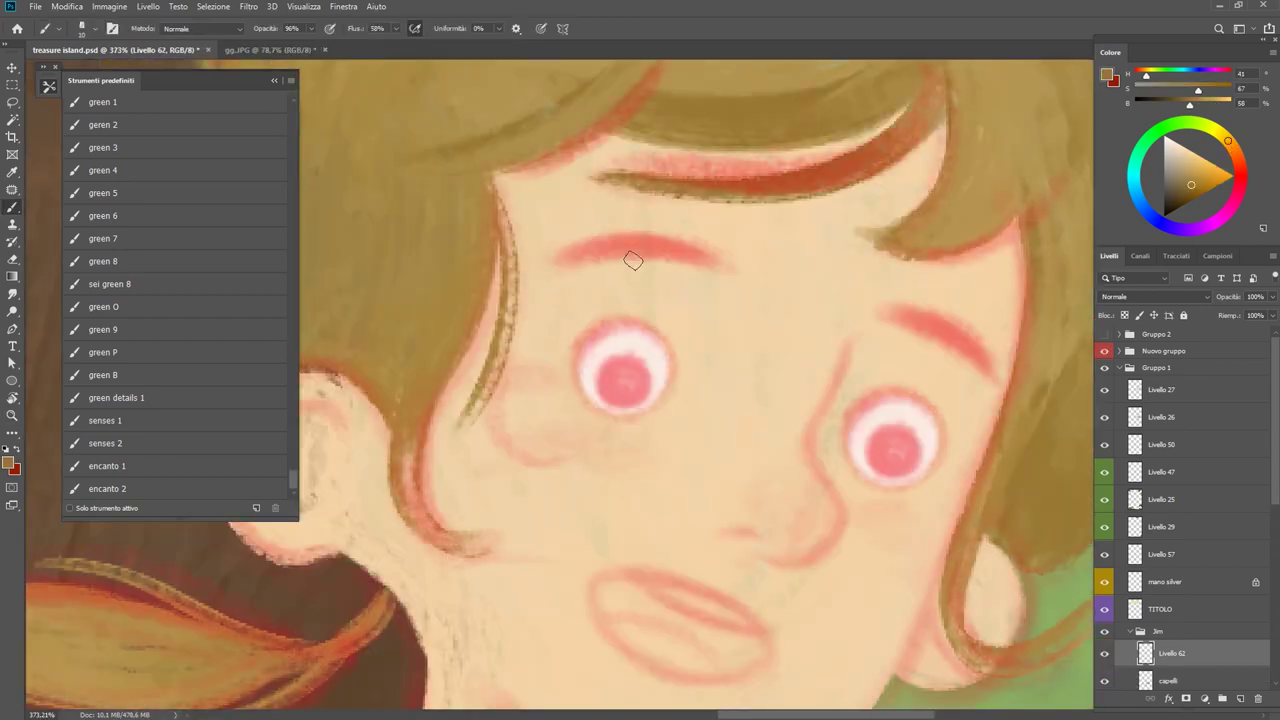
# Paint darker red over the boy's left and right eyebrows.
pyautogui.moveTo(633, 260); pyautogui.dragTo(603, 251)
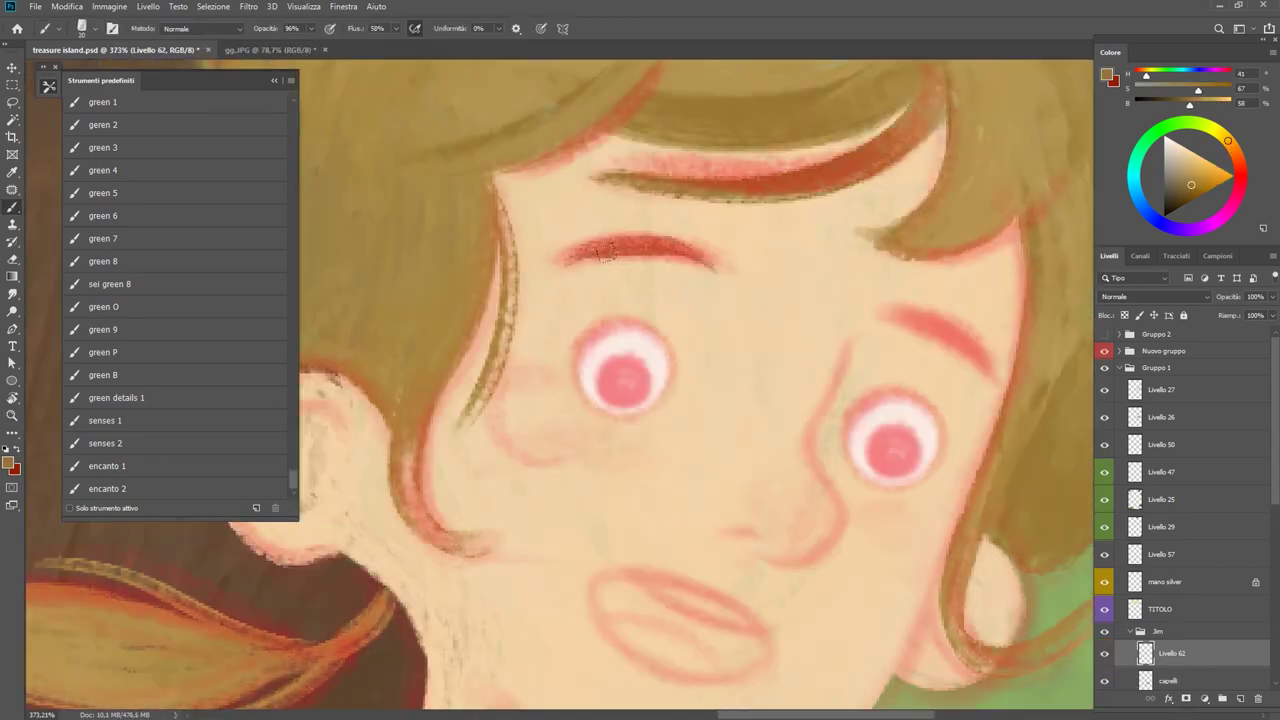
pyautogui.moveTo(921, 327); pyautogui.dragTo(975, 348)
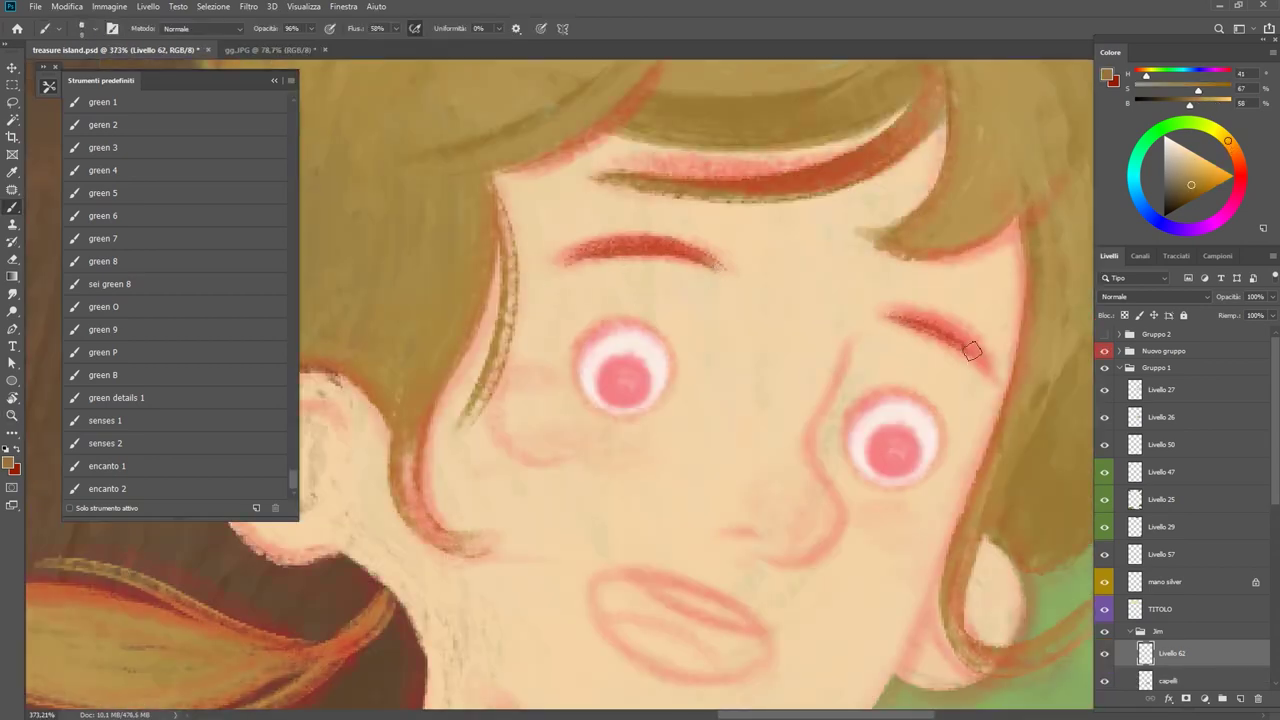
pyautogui.moveTo(885, 314); pyautogui.dragTo(923, 320)
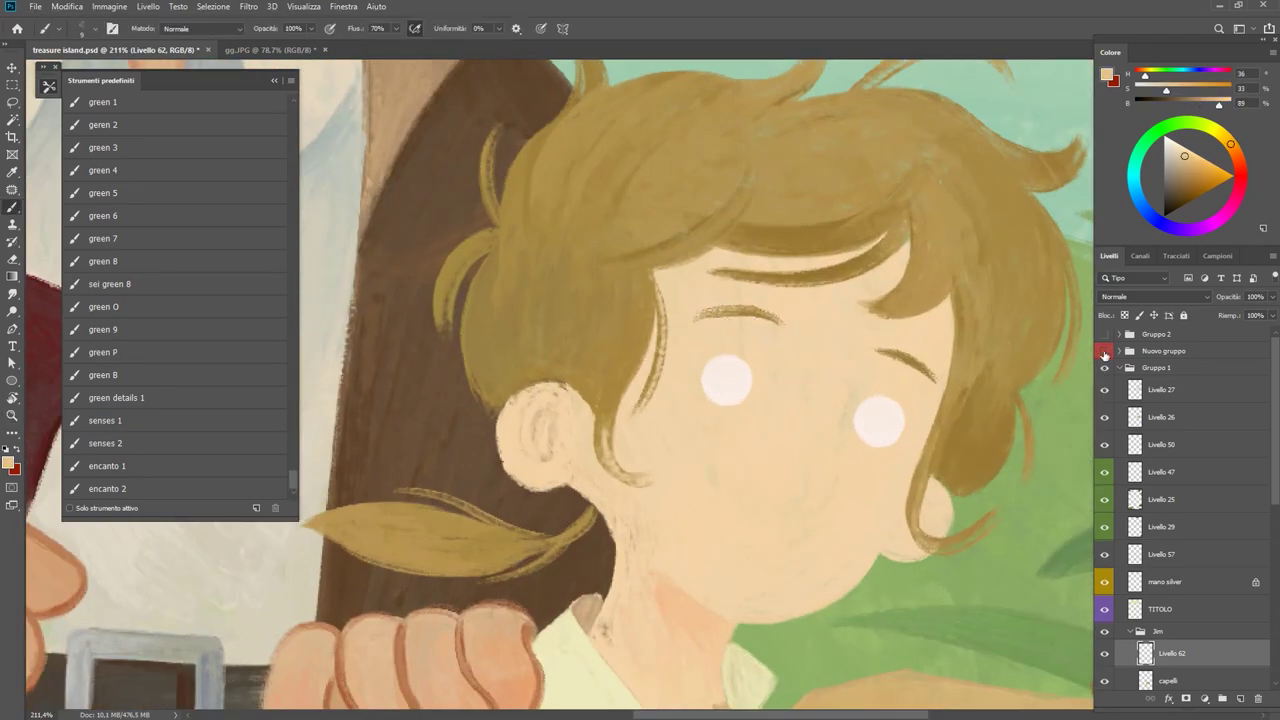
pyautogui.click(1104, 351)
pyautogui.scroll(3, 674, 330)
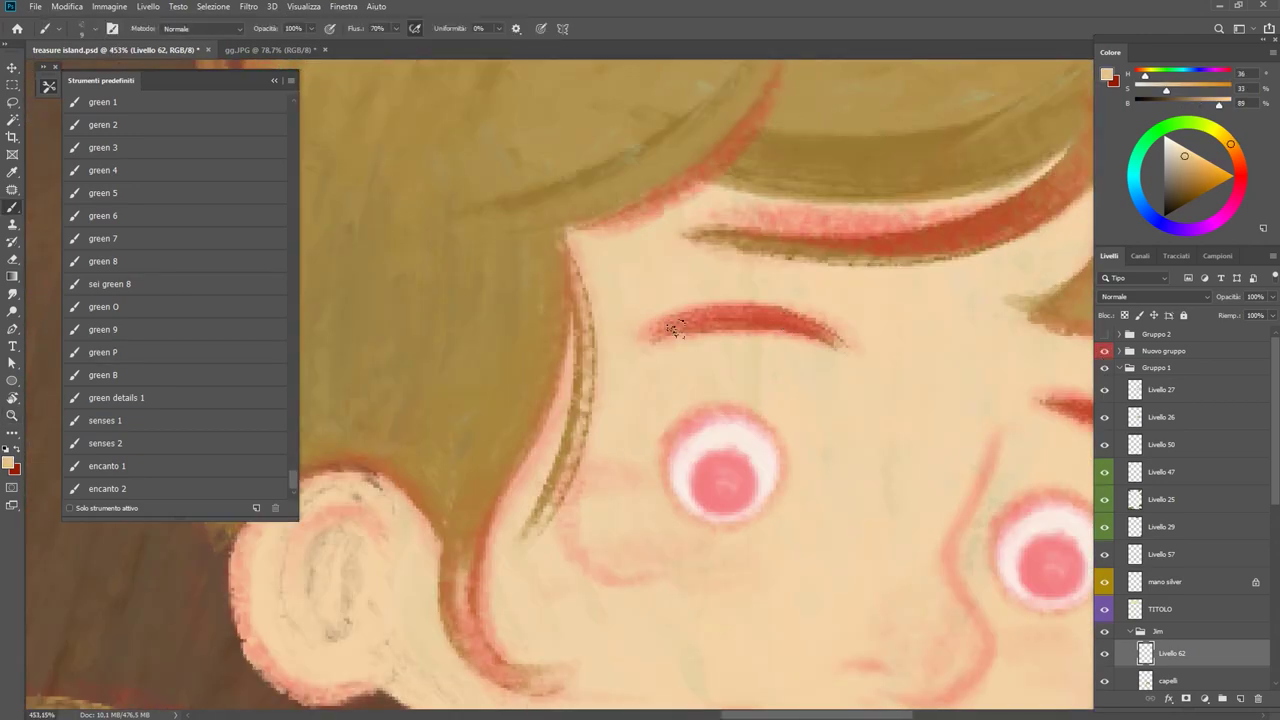
# Toggle the Nuovo gruppo overlay to compare the eyebrows, leaving it visible.
pyautogui.hotkey('ctrl', ',')
pyautogui.keyDown('alt'); pyautogui.click(634, 343); pyautogui.keyUp('alt')
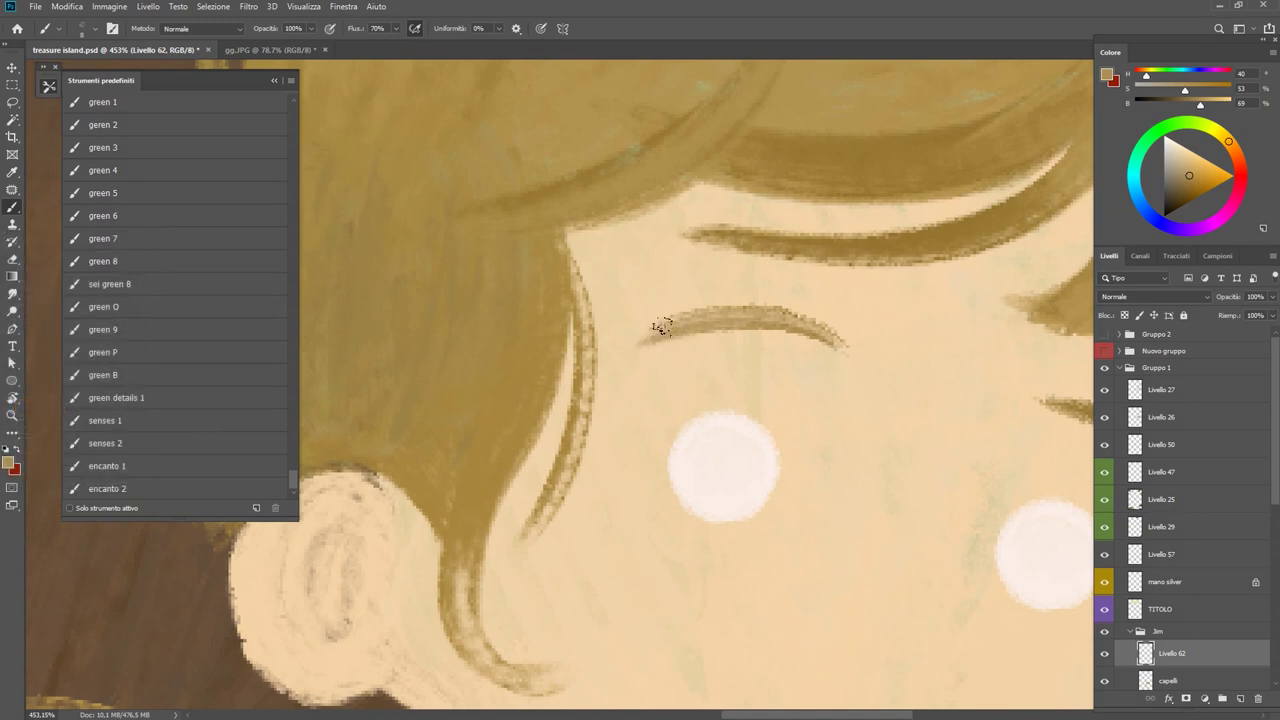
pyautogui.hscroll(5, 827, 345)
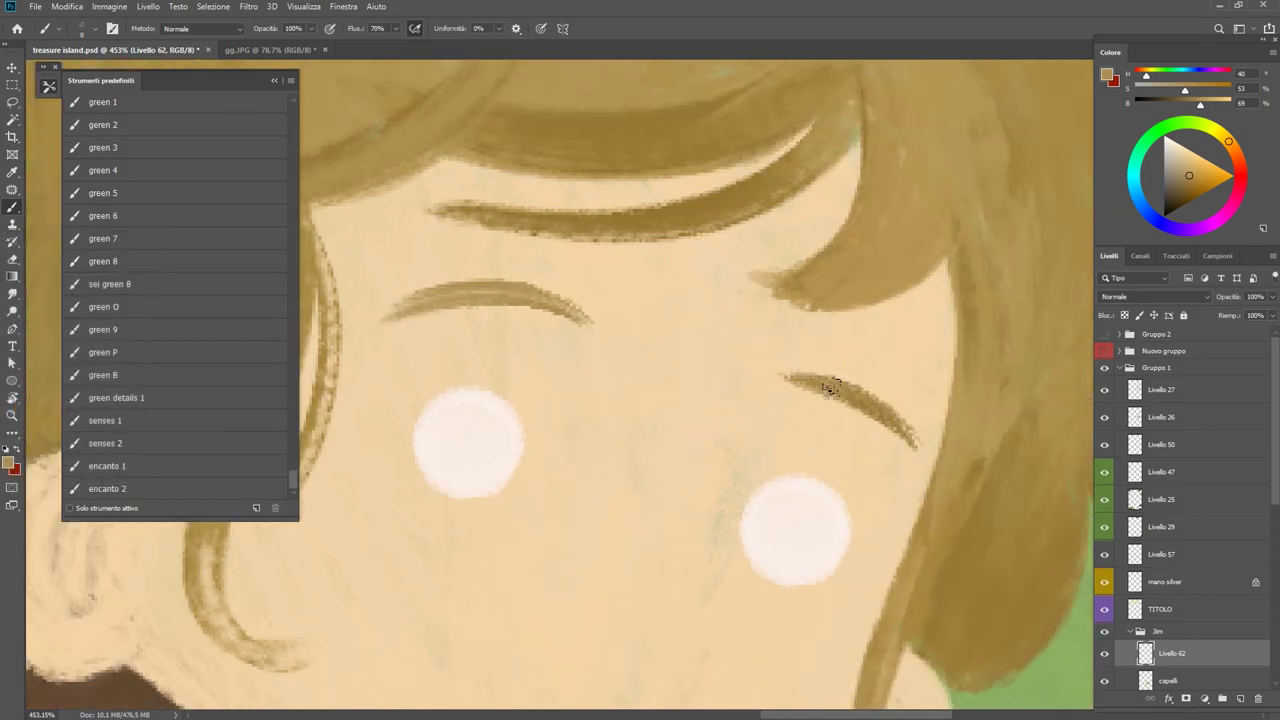
pyautogui.hotkey('ctrl', ',')
pyautogui.hotkey('ctrl', ',')
pyautogui.hotkey('ctrl', ',')
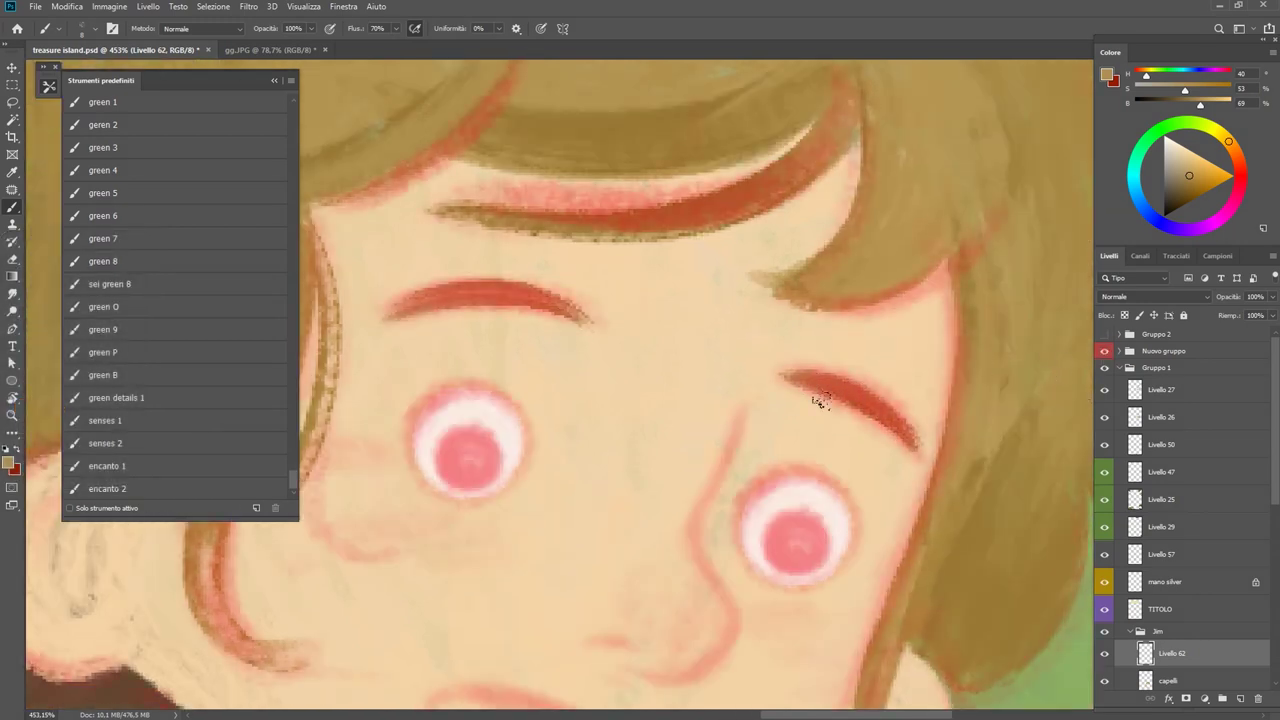
pyautogui.hotkey('ctrl', ',')
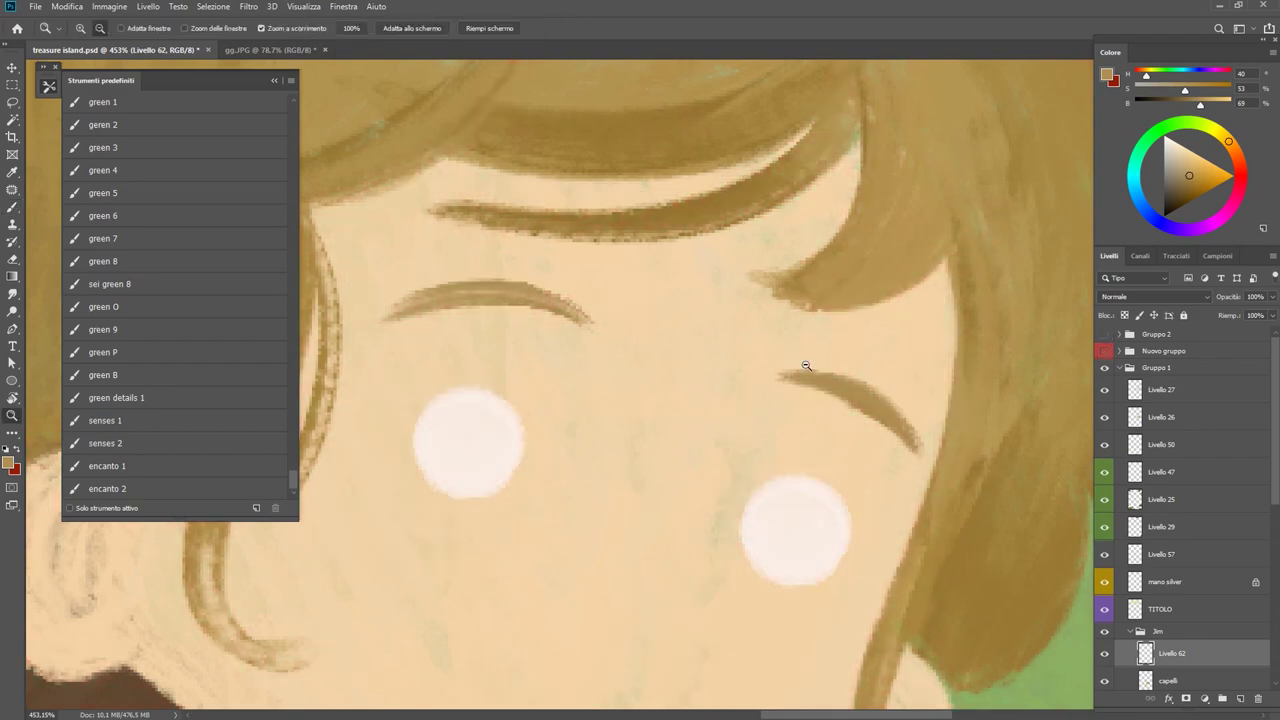
pyautogui.scroll(-3, 805, 360)
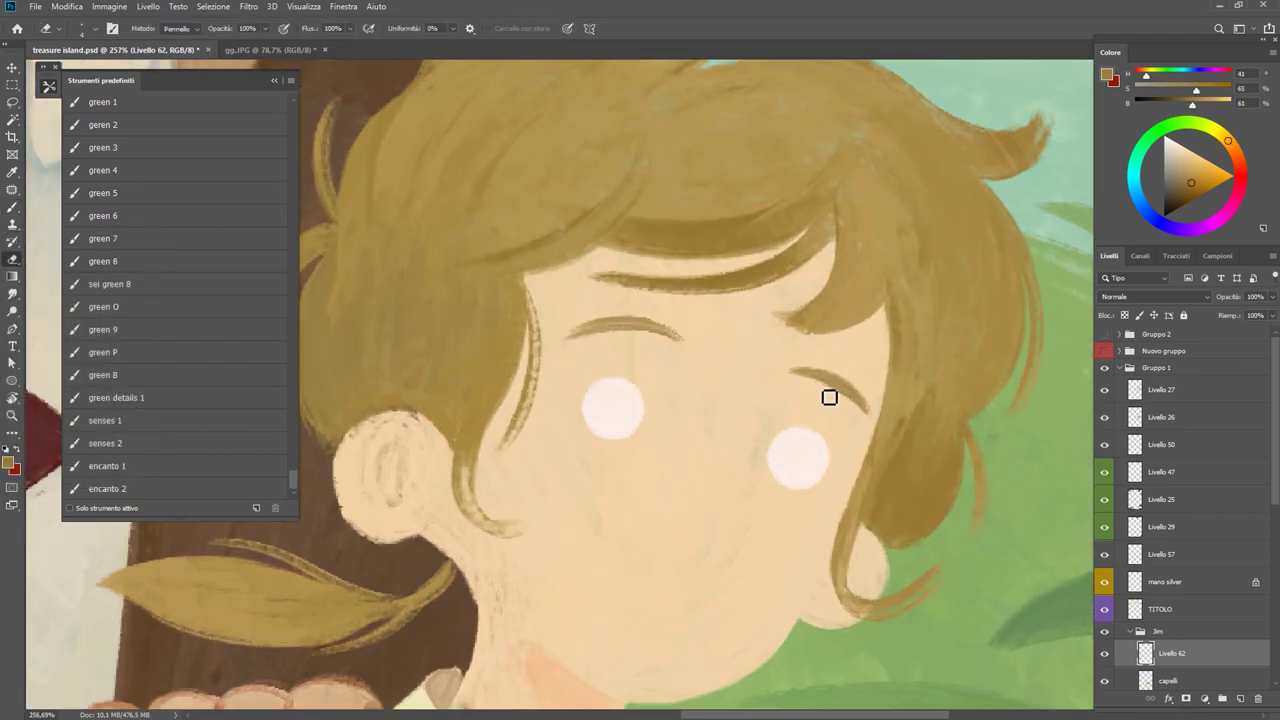
pyautogui.scroll(3, 814, 378)
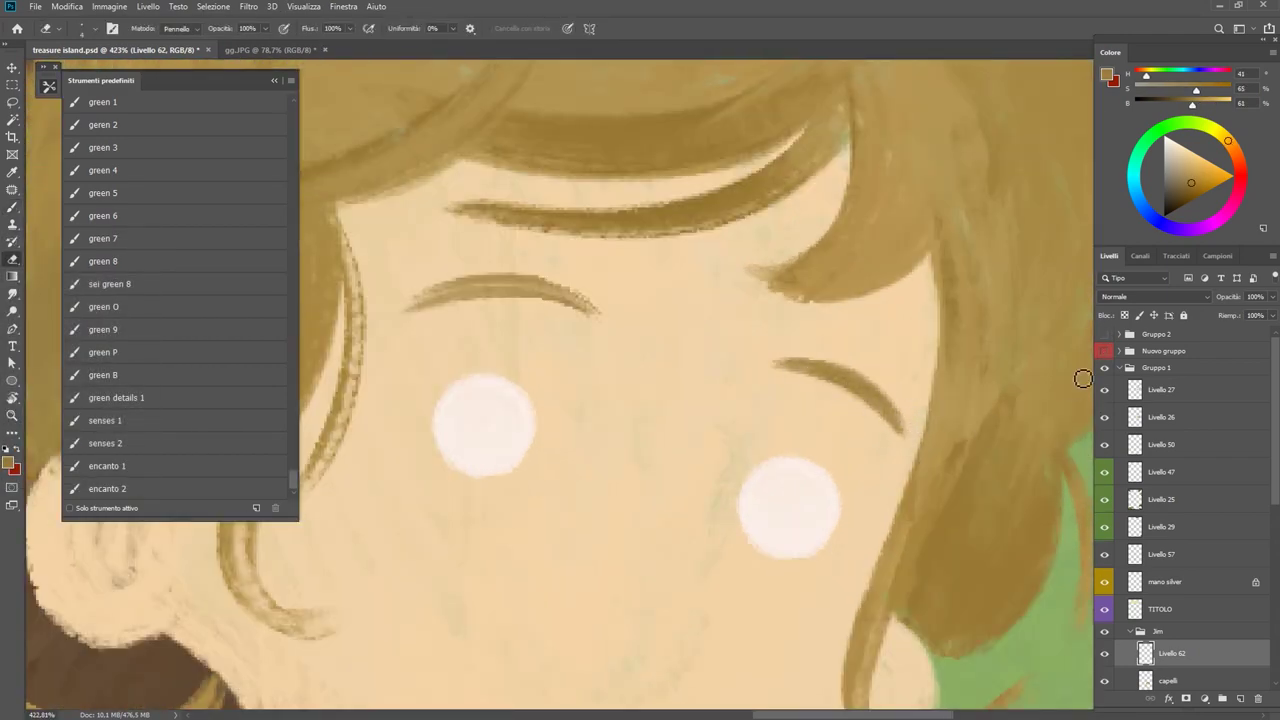
pyautogui.hotkey('ctrl', ',')
# Hide the sketch overlay, pick a reddish orange, and draw the boy's nose line down to the left nostril.
pyautogui.scroll(-5, 810, 380)
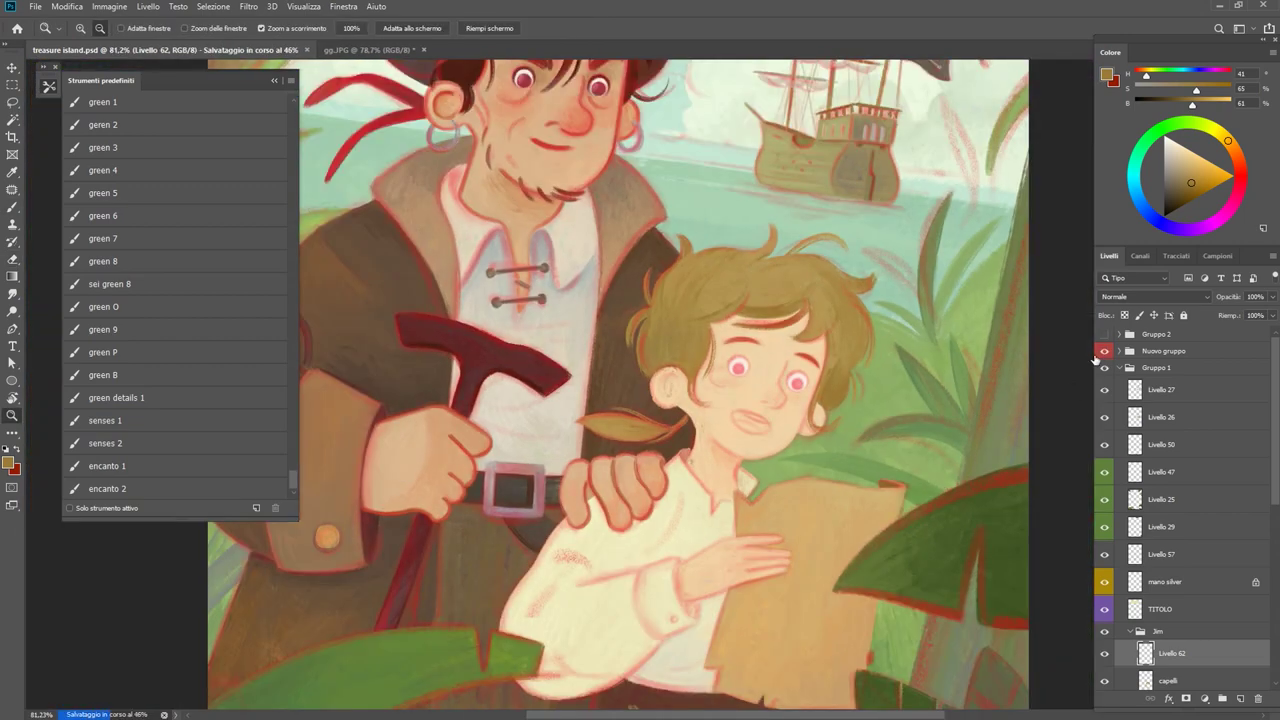
pyautogui.scroll(3, 810, 380)
pyautogui.hotkey('ctrl', ',')
pyautogui.scroll(-1, 810, 380)
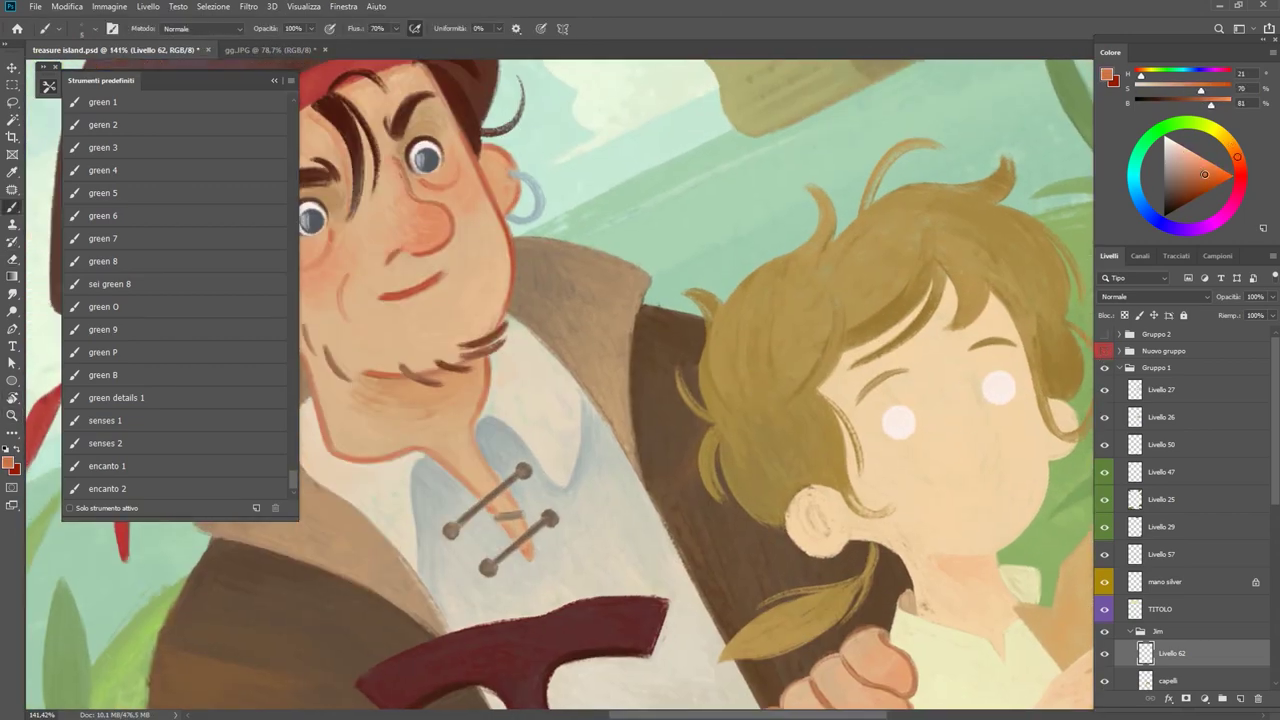
pyautogui.hotkey('ctrl', ',')
pyautogui.press('z')
pyautogui.scroll(2, 845, 306)
pyautogui.scroll(2, 845, 306)
pyautogui.press('b')
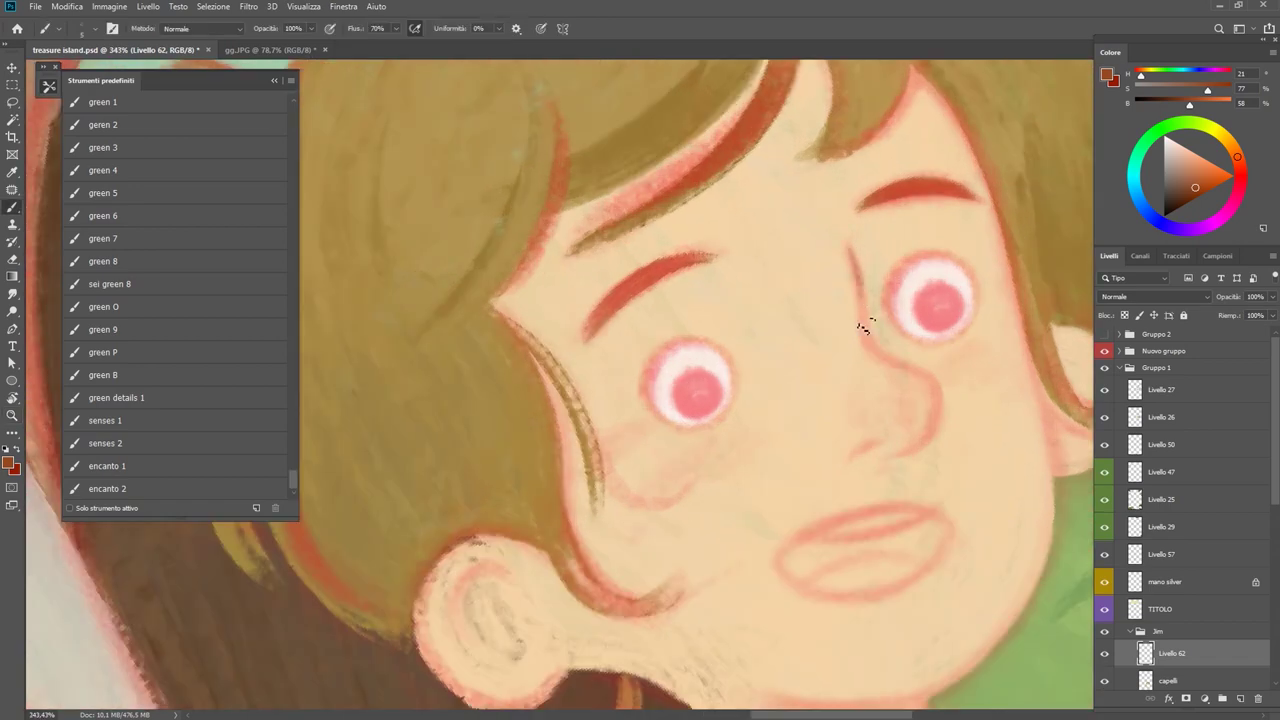
pyautogui.moveTo(853, 456); pyautogui.dragTo(882, 442)
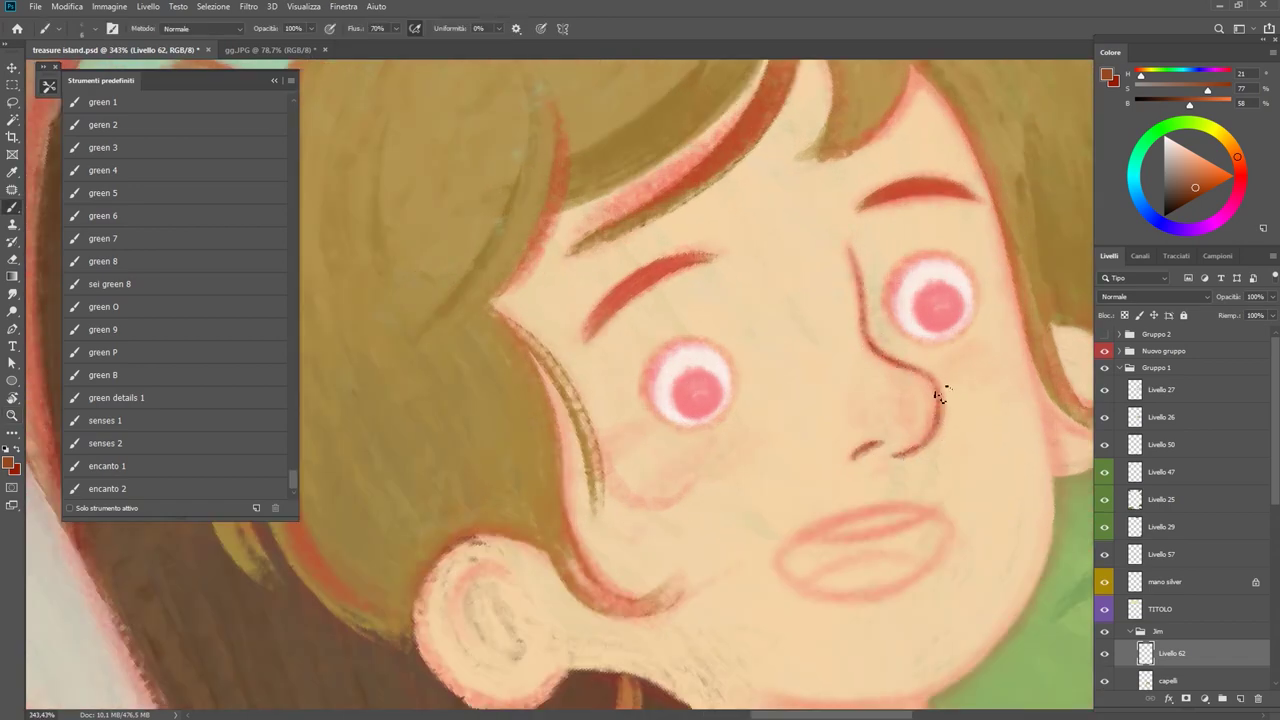
# Pick a light peach skin tone and set the view upright, close on the boy's lower face.
pyautogui.click(1105, 351)
pyautogui.hotkey('ctrl', '0')
pyautogui.scroll(5, 735, 490)
pyautogui.keyDown('alt'); pyautogui.click(730, 490); pyautogui.keyUp('alt')
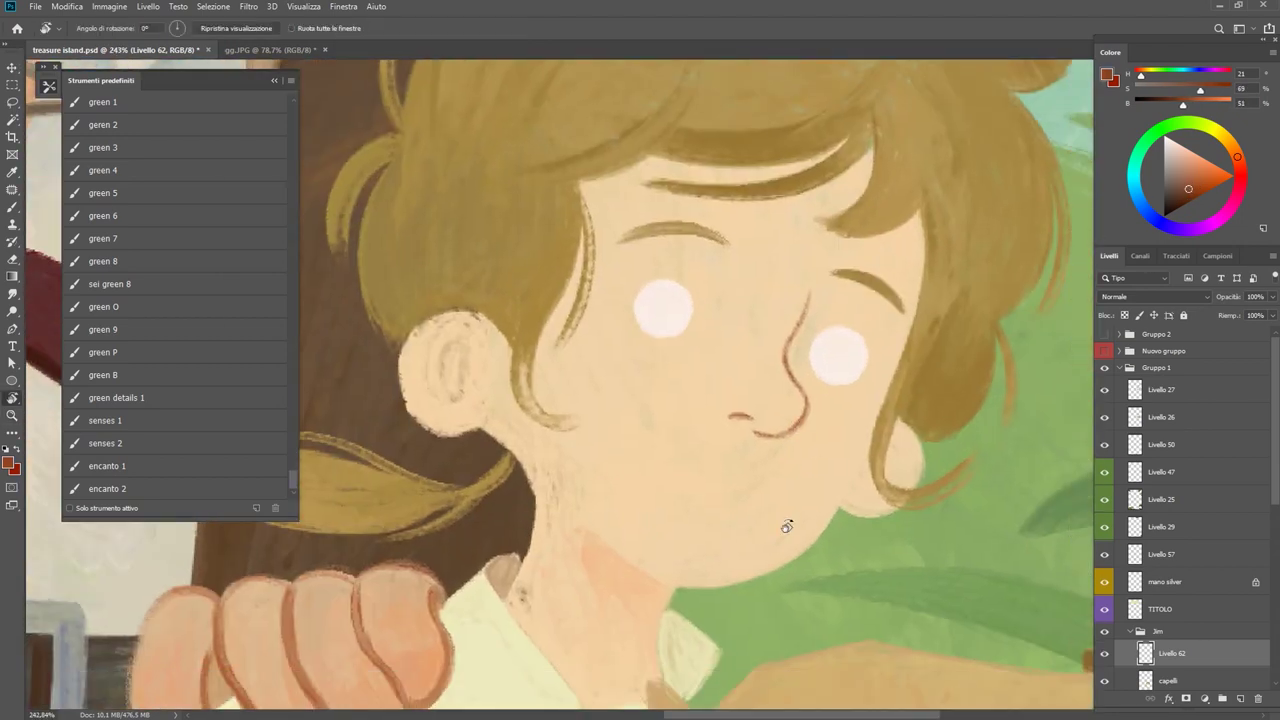
pyautogui.keyDown('alt'); pyautogui.click(731, 484); pyautogui.keyUp('alt')
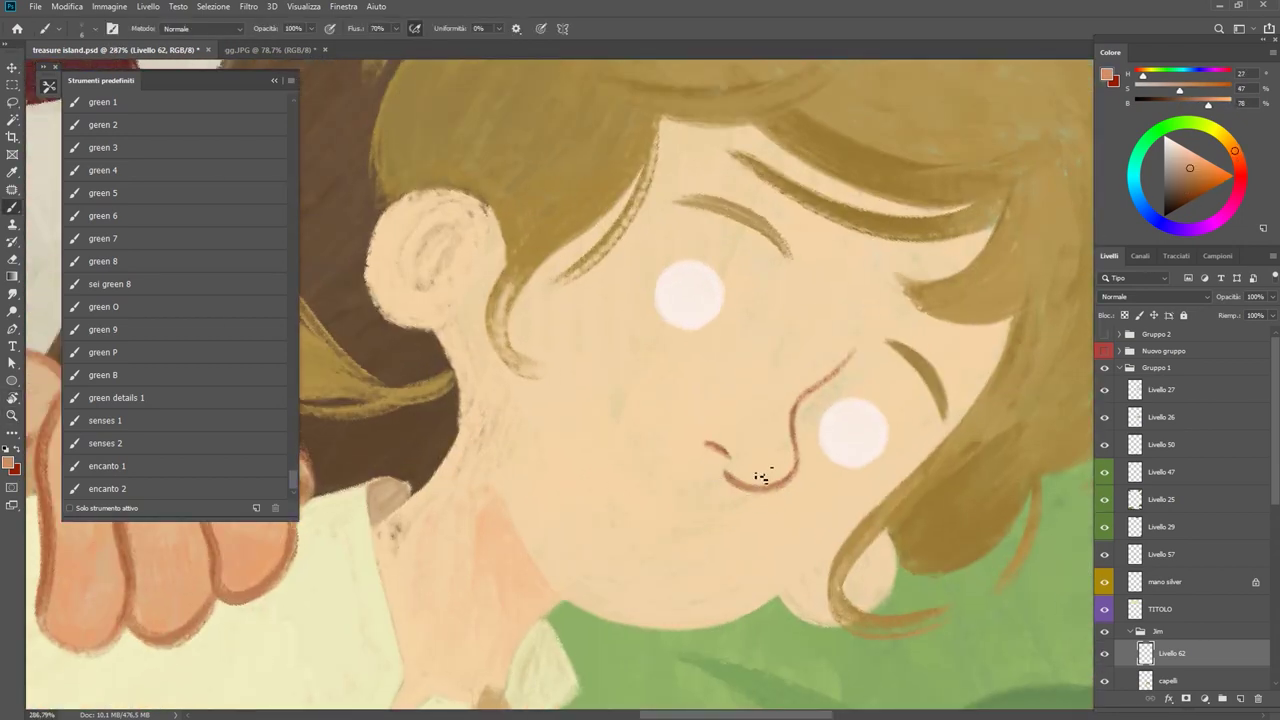
pyautogui.moveTo(760, 477); pyautogui.dragTo(798, 335)
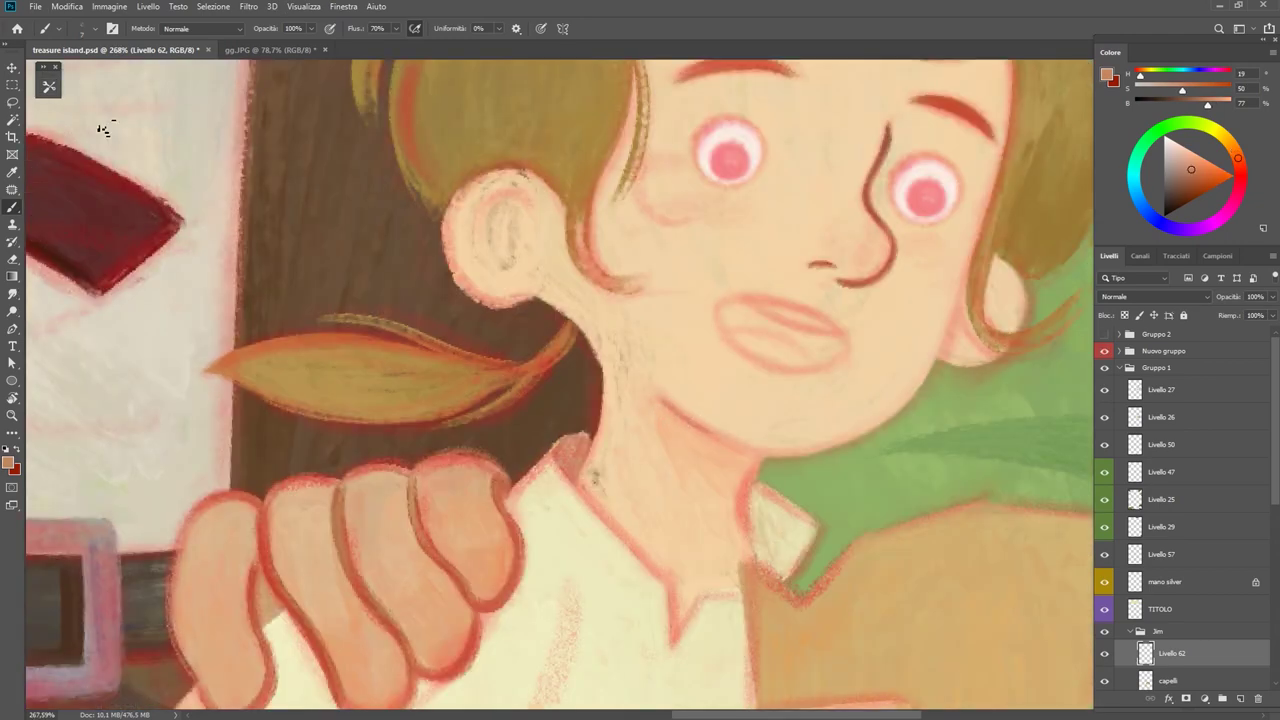
pyautogui.click(48, 85)
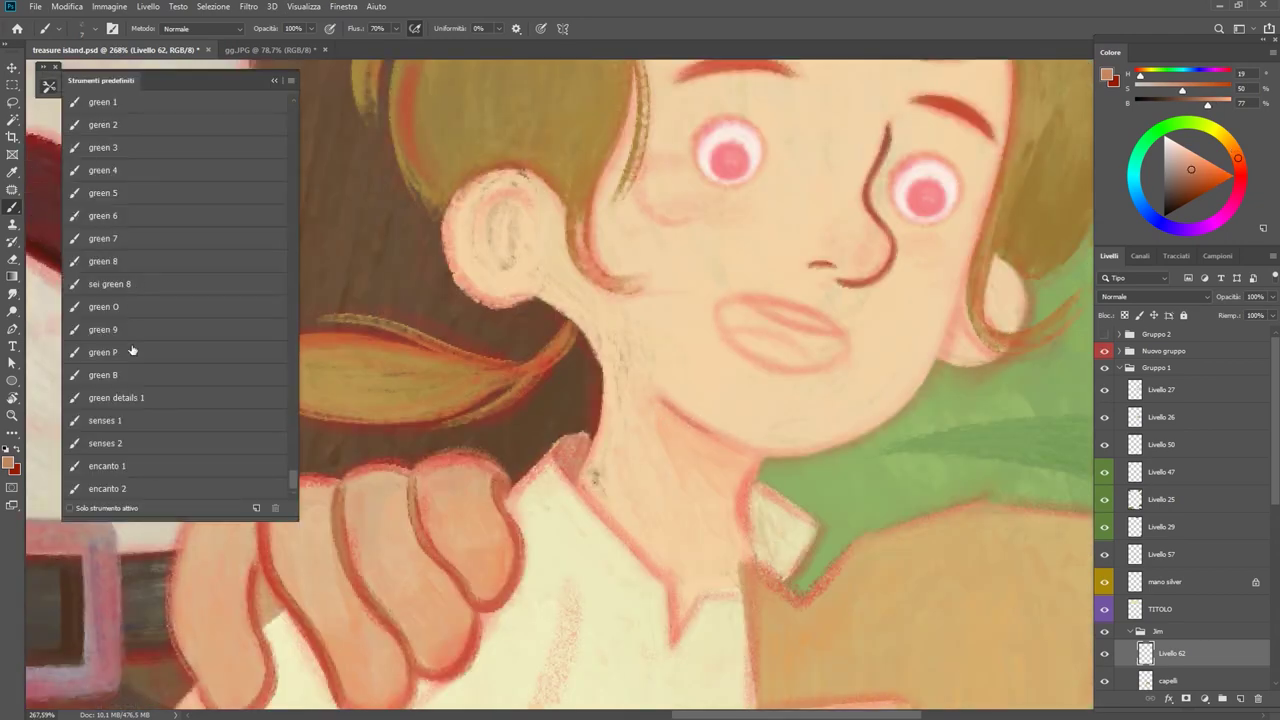
pyautogui.press('z')
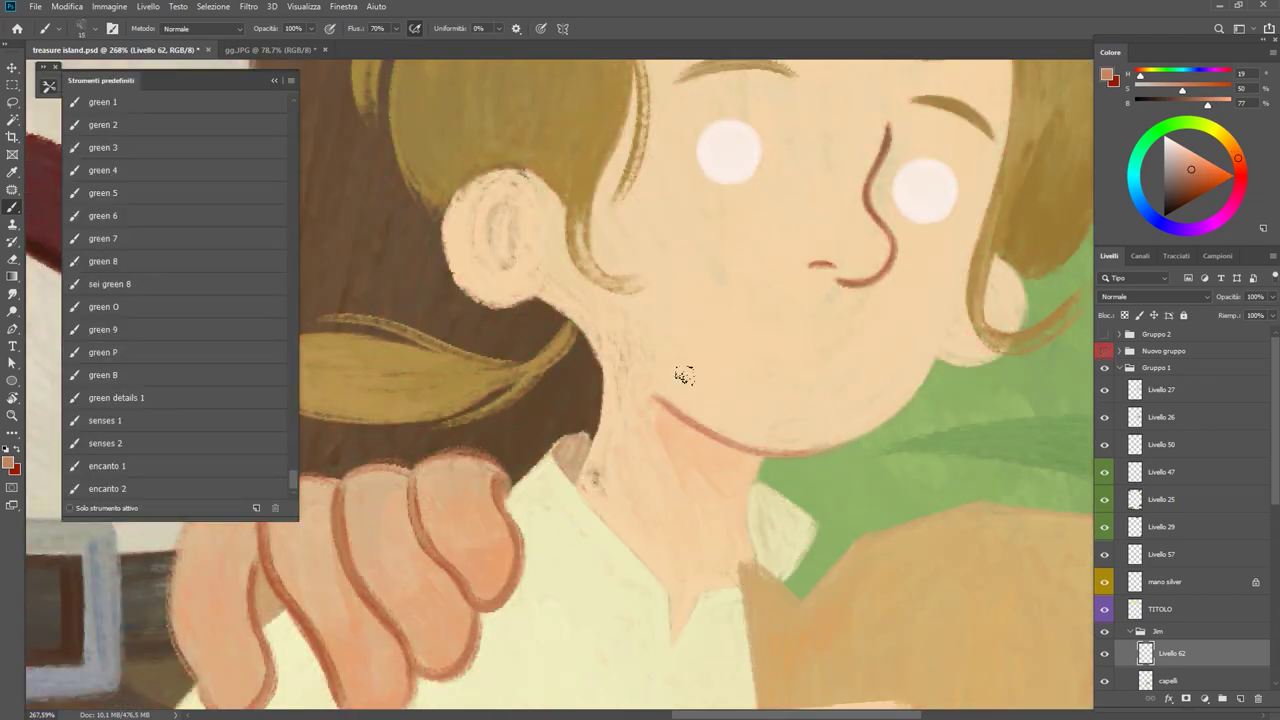
pyautogui.moveTo(686, 371); pyautogui.dragTo(796, 452)
# Paint darker skin-tone lines along the boy's right cheek, neck and shirt collar.
pyautogui.press('b')
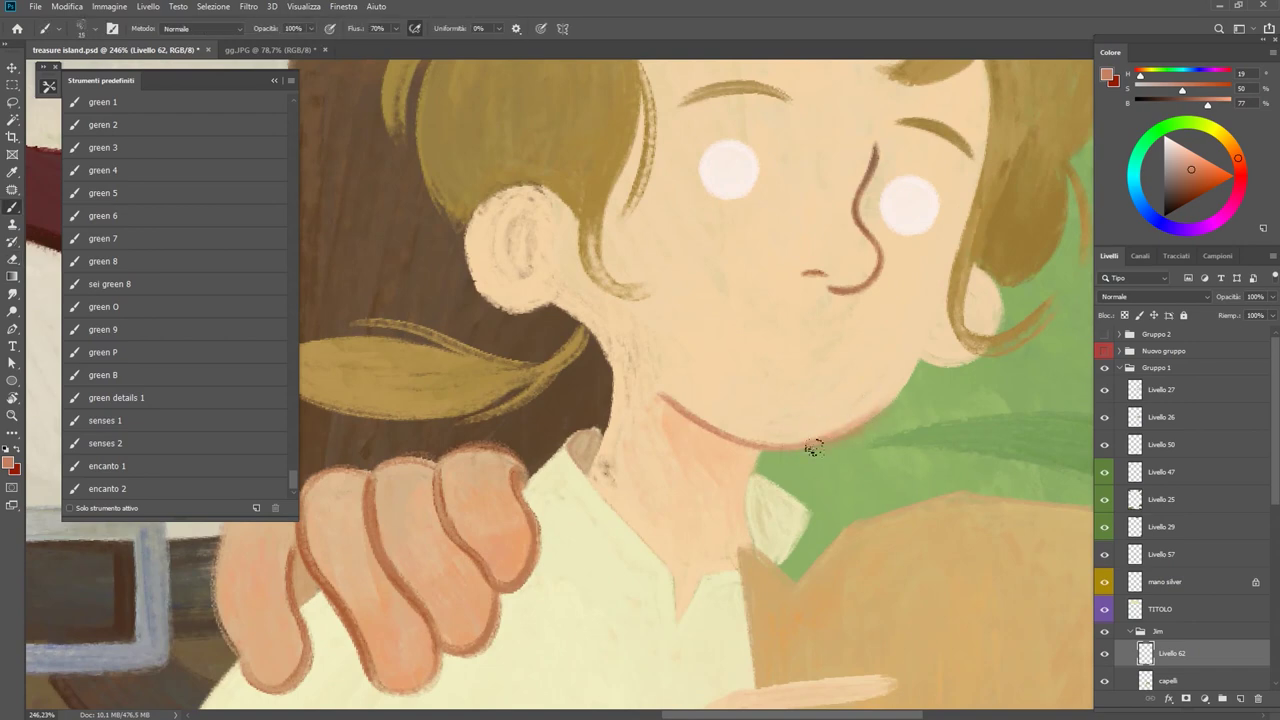
pyautogui.moveTo(813, 448); pyautogui.dragTo(760, 597)
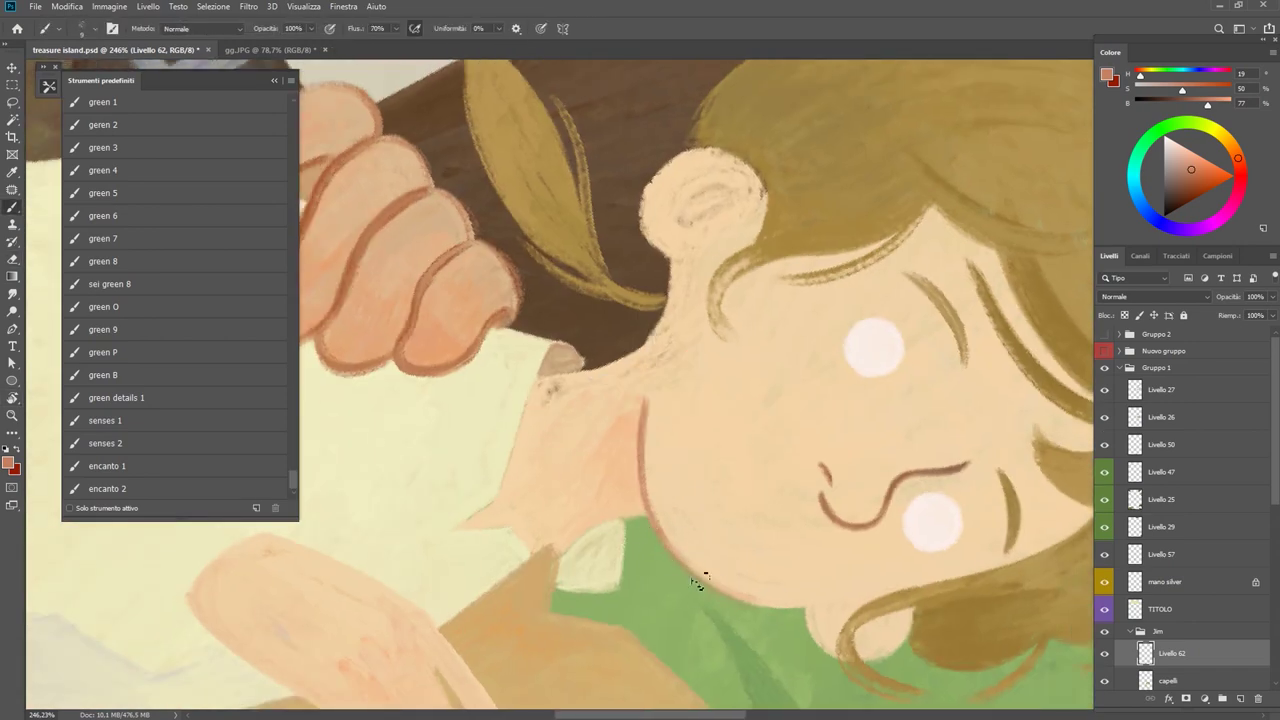
pyautogui.moveTo(700, 587)
pyautogui.mouseDown()
pyautogui.moveTo(900, 414)
pyautogui.moveTo(771, 357)
pyautogui.moveTo(802, 408)
pyautogui.moveTo(507, 528)
pyautogui.moveTo(720, 350)
pyautogui.moveTo(755, 430)
pyautogui.mouseUp()
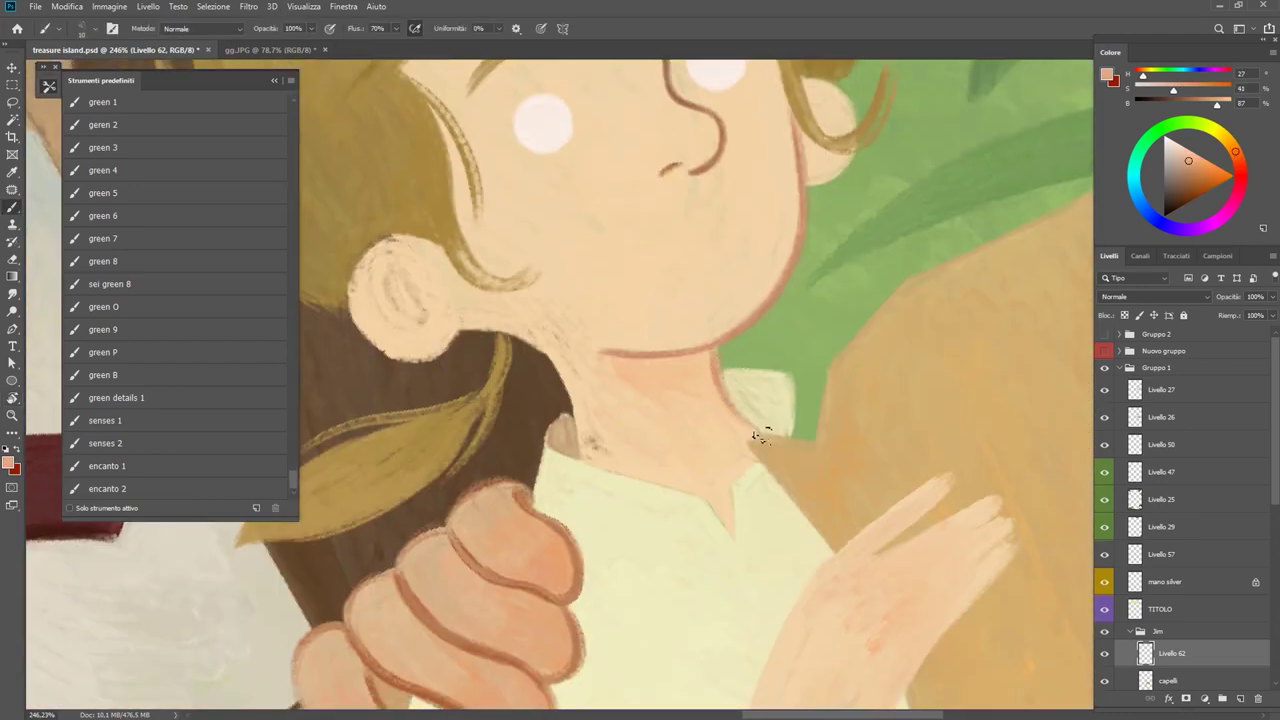
pyautogui.keyDown('alt'); pyautogui.click(655, 354); pyautogui.keyUp('alt')
pyautogui.moveTo(587, 453); pyautogui.dragTo(664, 486)
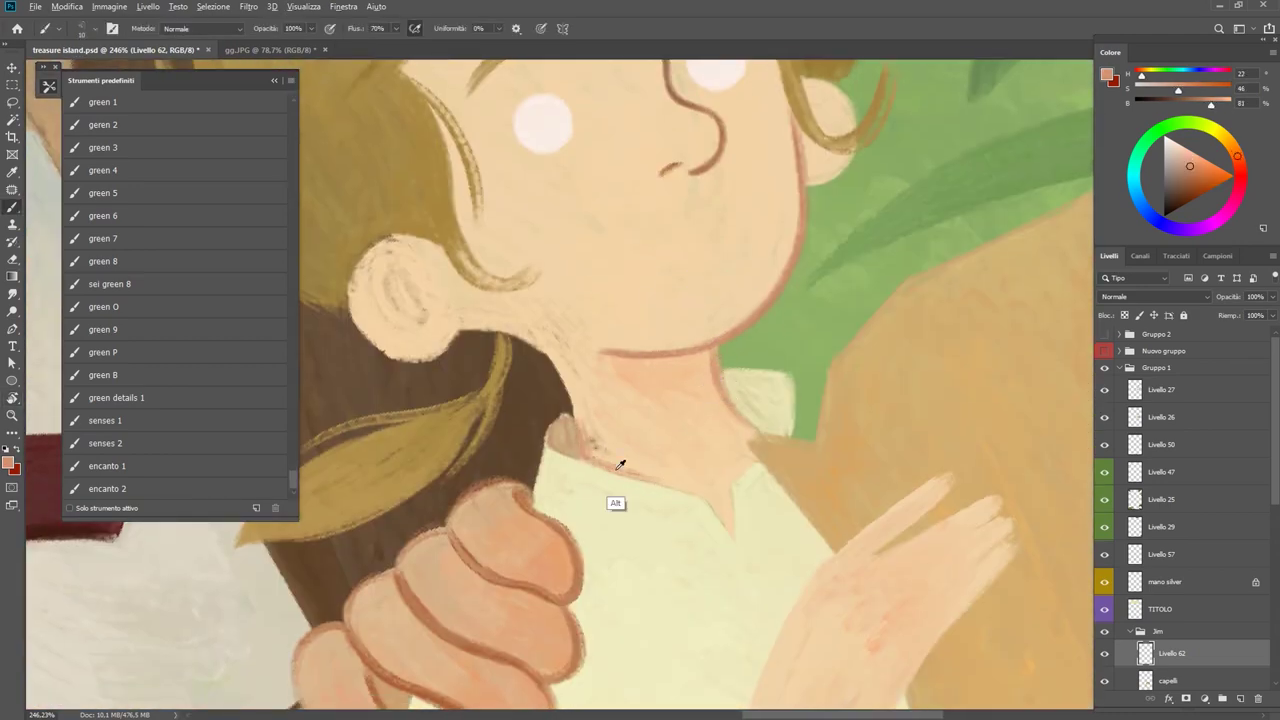
pyautogui.click(1202, 163)
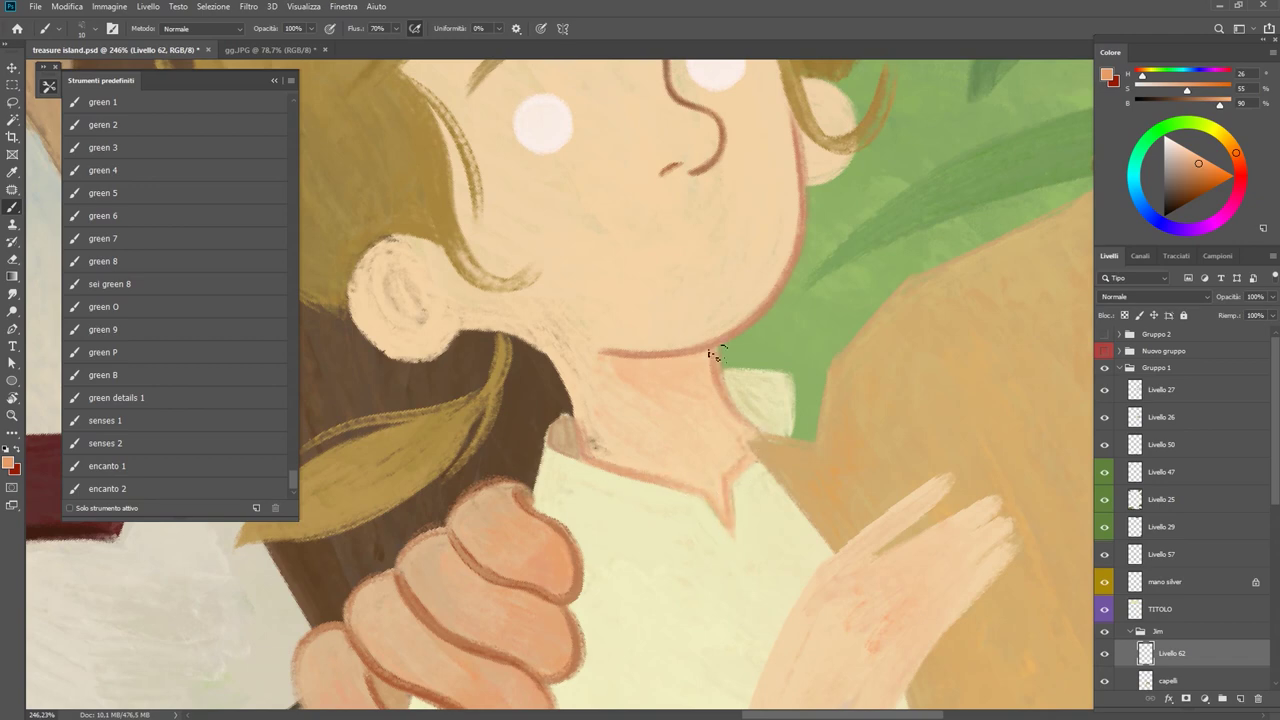
# Paint and blend soft peach-pink shading inside the boy's ear with a smaller brush.
pyautogui.scroll(-5, 785, 437)
pyautogui.scroll(5, 773, 240)
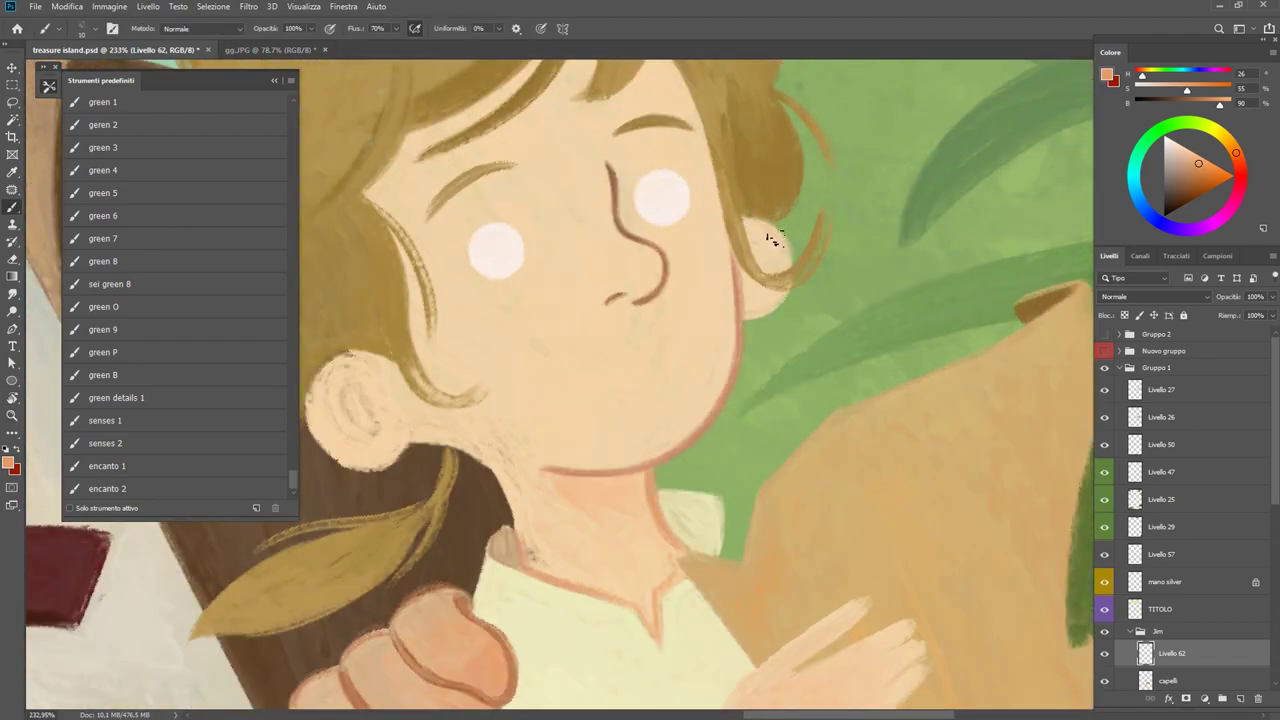
pyautogui.scroll(-5, 600, 350)
pyautogui.scroll(4, 500, 355)
pyautogui.moveTo(500, 355); pyautogui.dragTo(492, 372)
pyautogui.keyDown('alt'); pyautogui.click(500, 368); pyautogui.keyUp('alt')
pyautogui.keyDown('alt'); pyautogui.click(488, 368); pyautogui.keyUp('alt')
pyautogui.press('[')
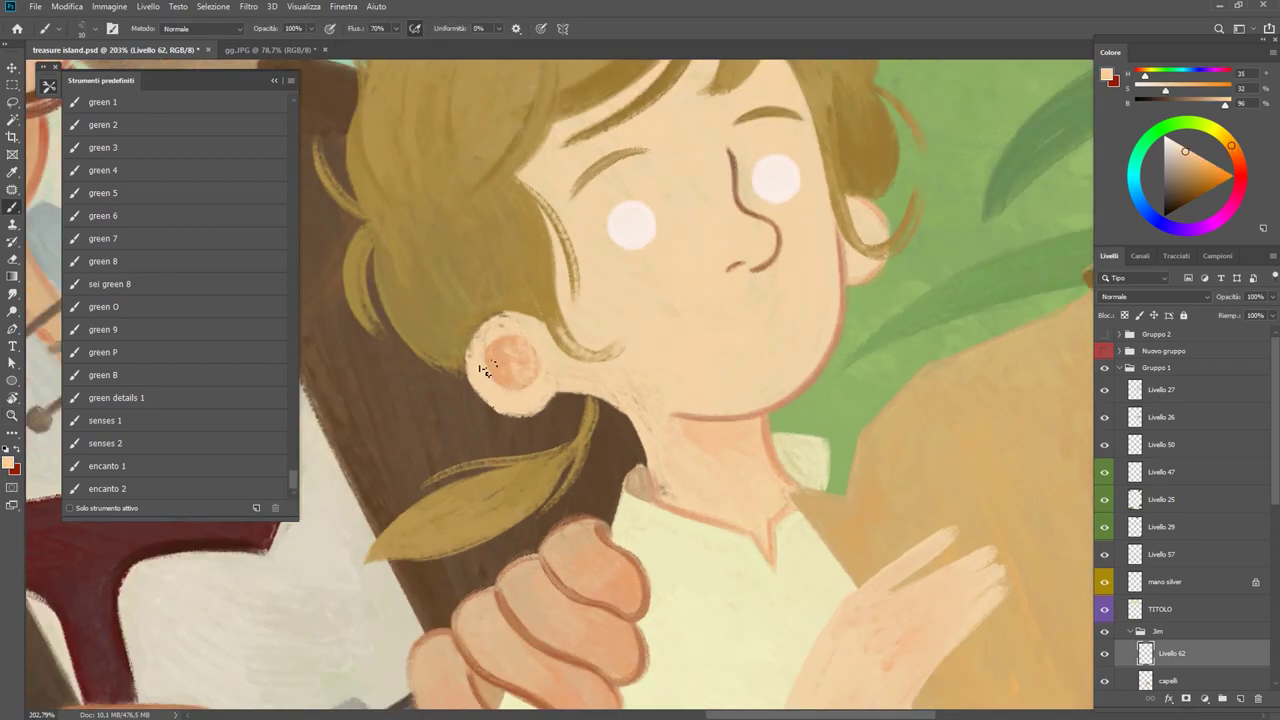
pyautogui.keyDown('alt'); pyautogui.click(494, 340); pyautogui.keyUp('alt')
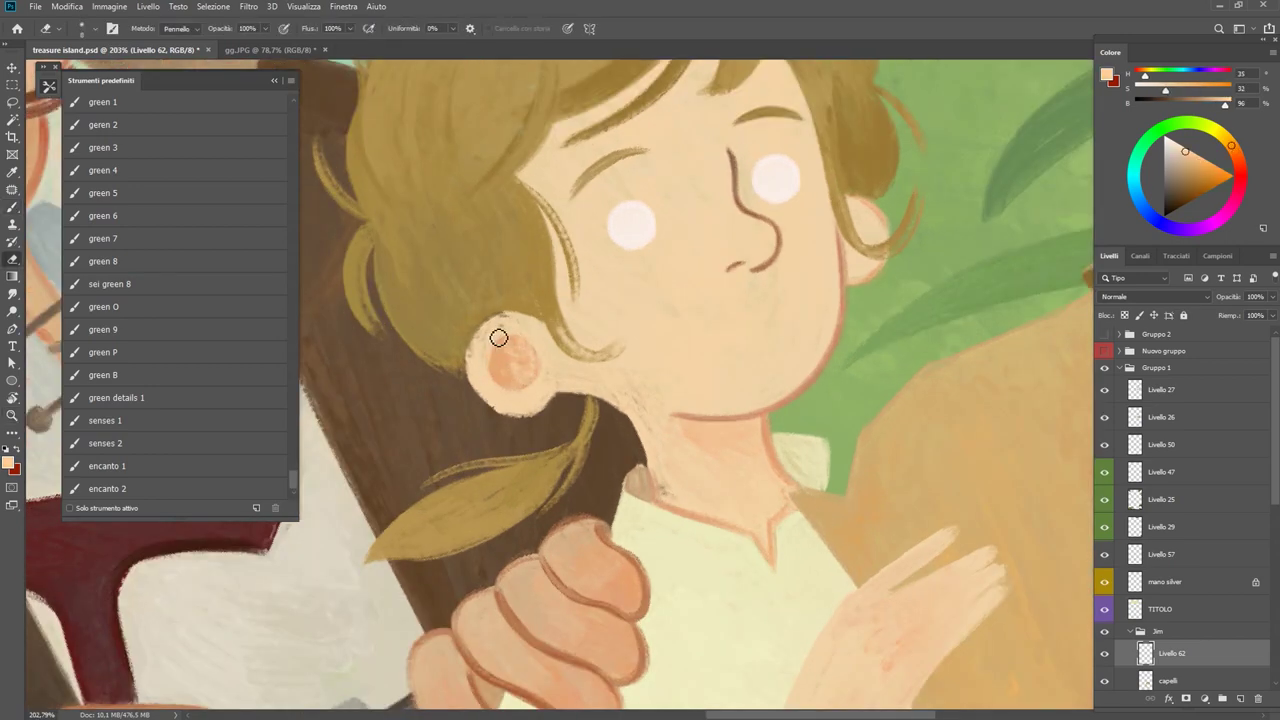
pyautogui.keyDown('alt'); pyautogui.click(527, 385); pyautogui.keyUp('alt')
pyautogui.moveTo(520, 355); pyautogui.dragTo(506, 370)
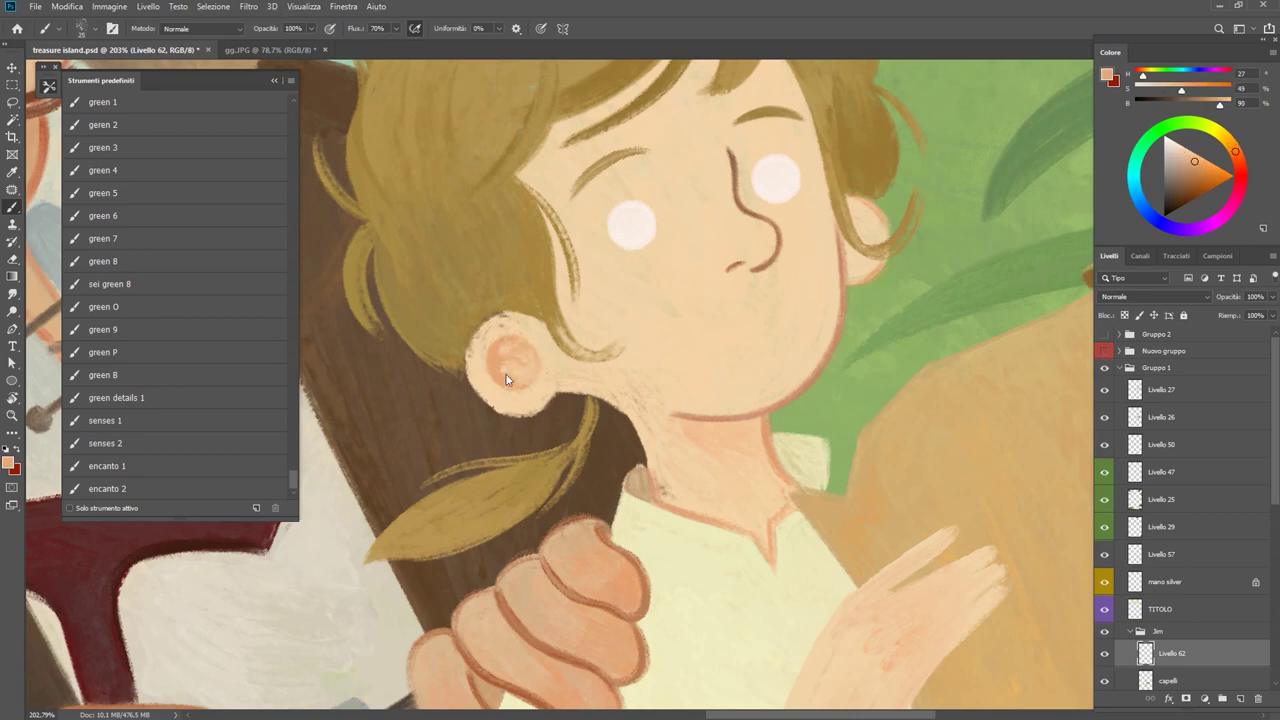
# Sample a slightly darker skin tone at the boy's neck.
pyautogui.scroll(-3, 506, 378)
pyautogui.scroll(3, 530, 372)
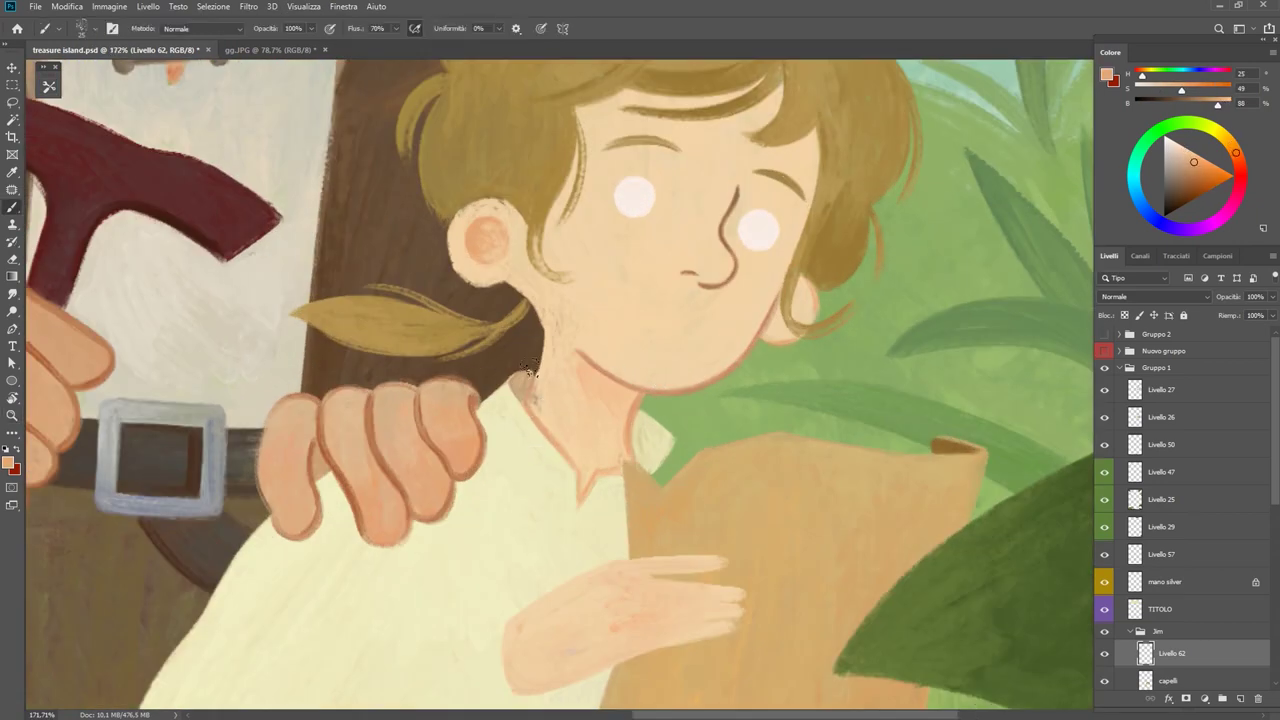
pyautogui.scroll(3, 506, 338)
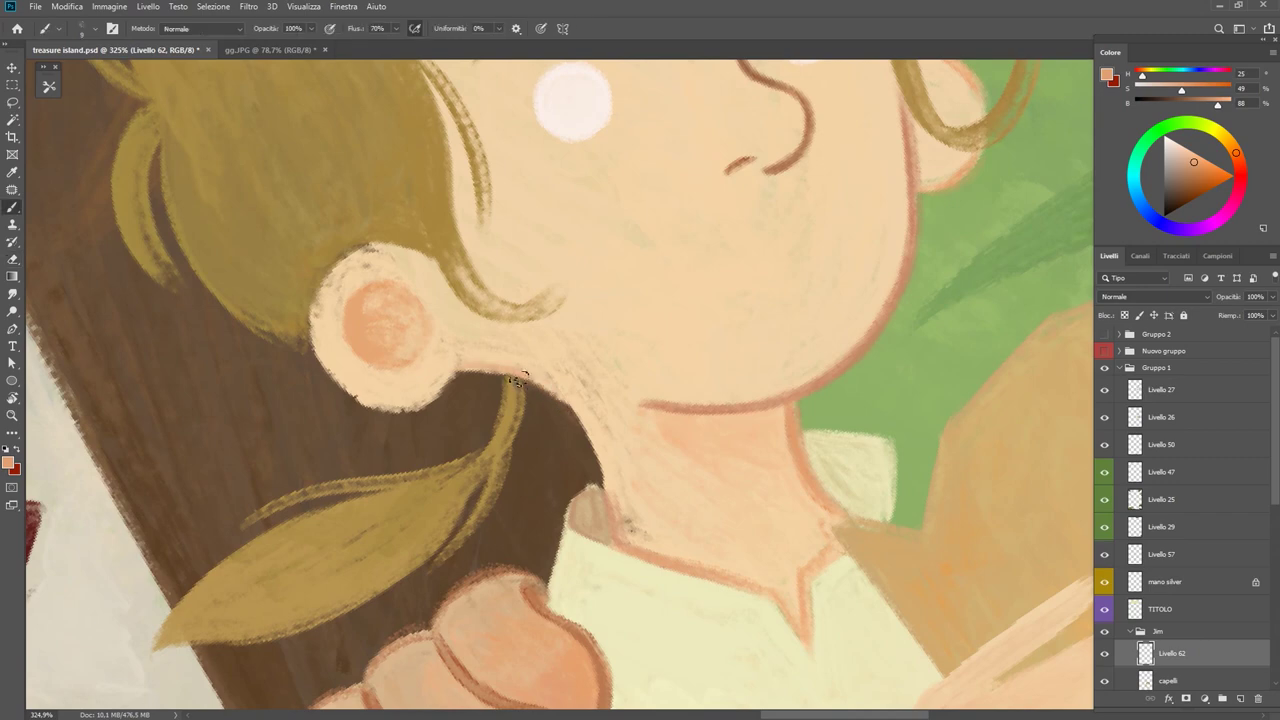
pyautogui.keyDown('alt'); pyautogui.click(660, 435); pyautogui.keyUp('alt')
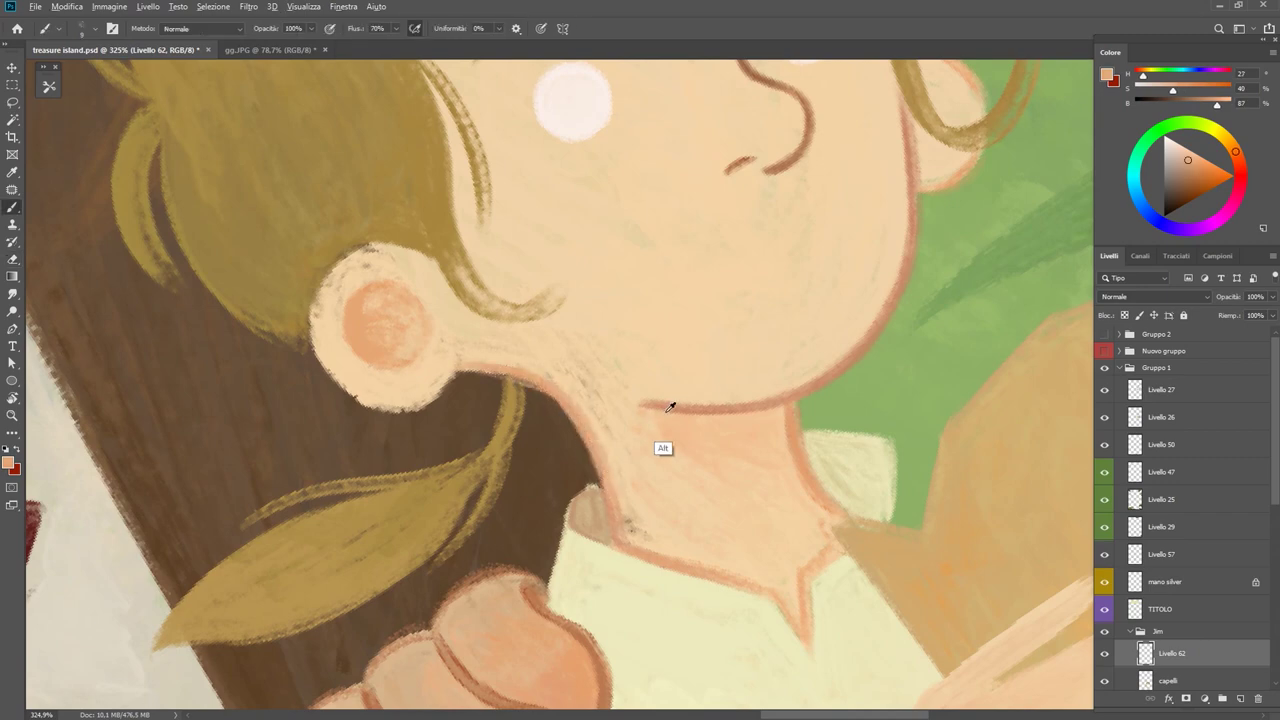
# Sample lighter and warmer skin tones around the boy's neck and ear.
pyautogui.press('h')
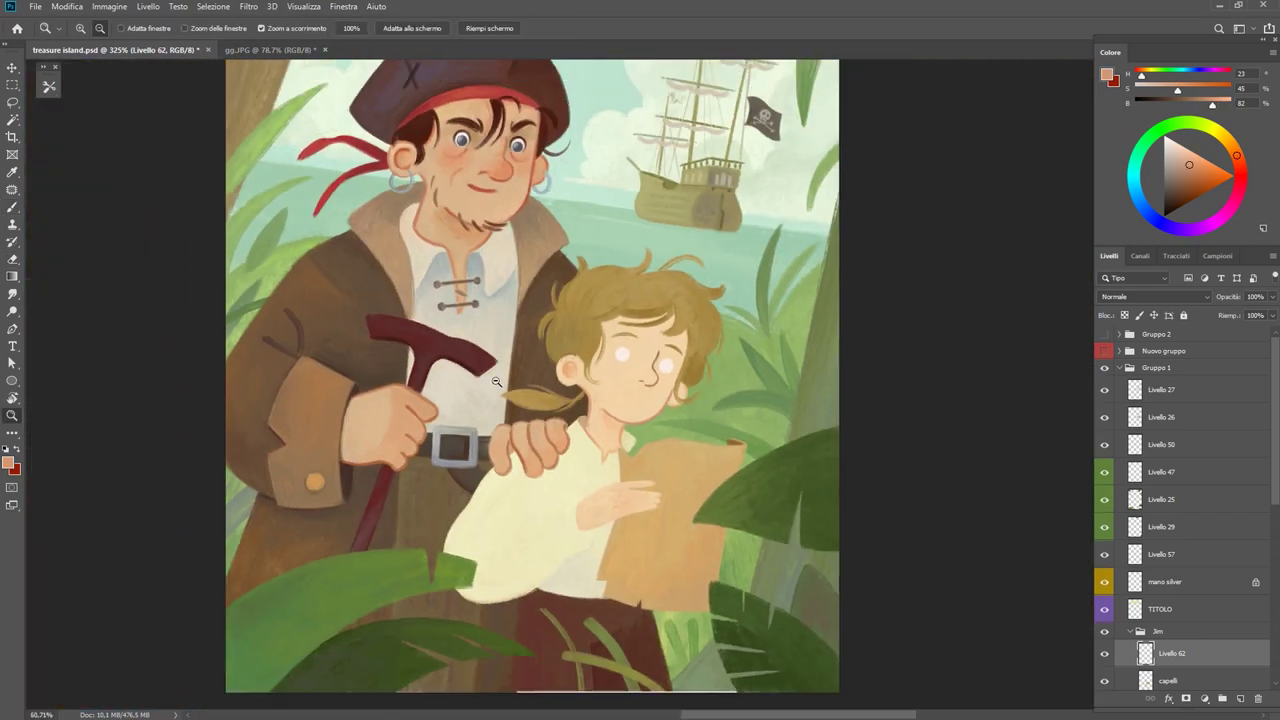
pyautogui.moveTo(614, 543)
pyautogui.mouseDown()
pyautogui.moveTo(574, 457)
pyautogui.moveTo(524, 273)
pyautogui.mouseUp()
pyautogui.press('r')
pyautogui.press('b')
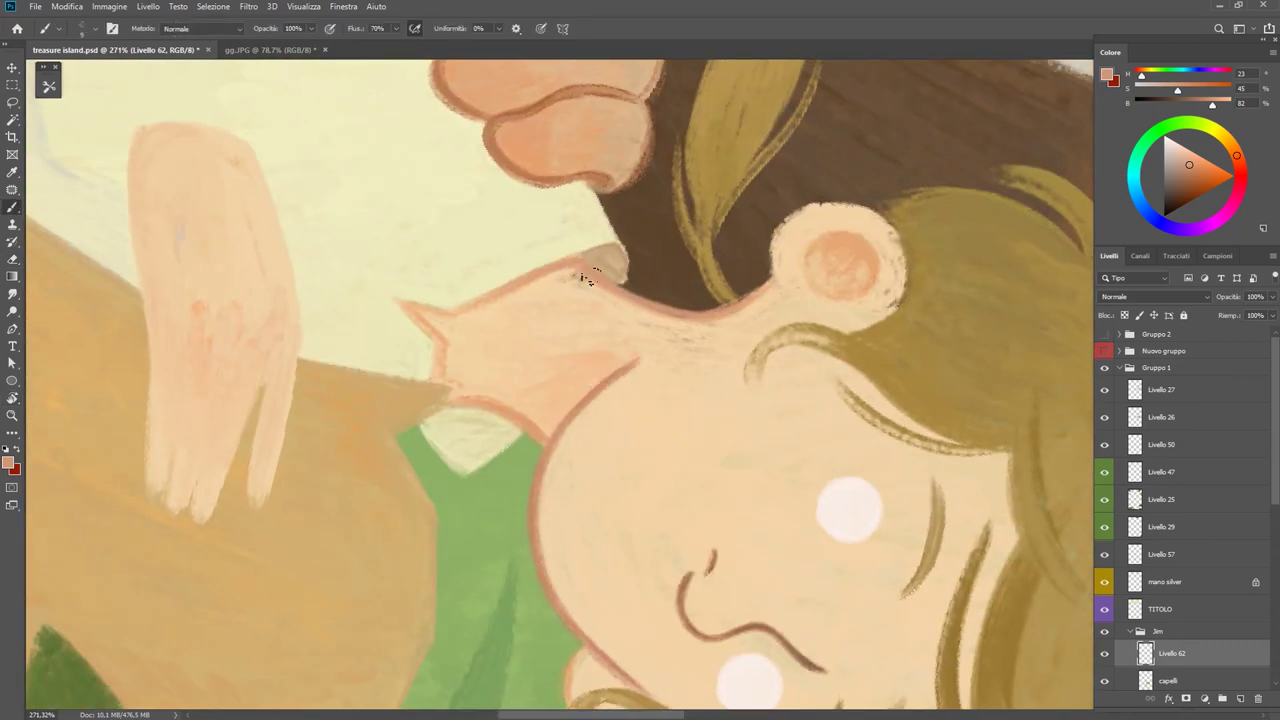
pyautogui.keyDown('alt'); pyautogui.click(531, 280); pyautogui.keyUp('alt')
pyautogui.press('h')
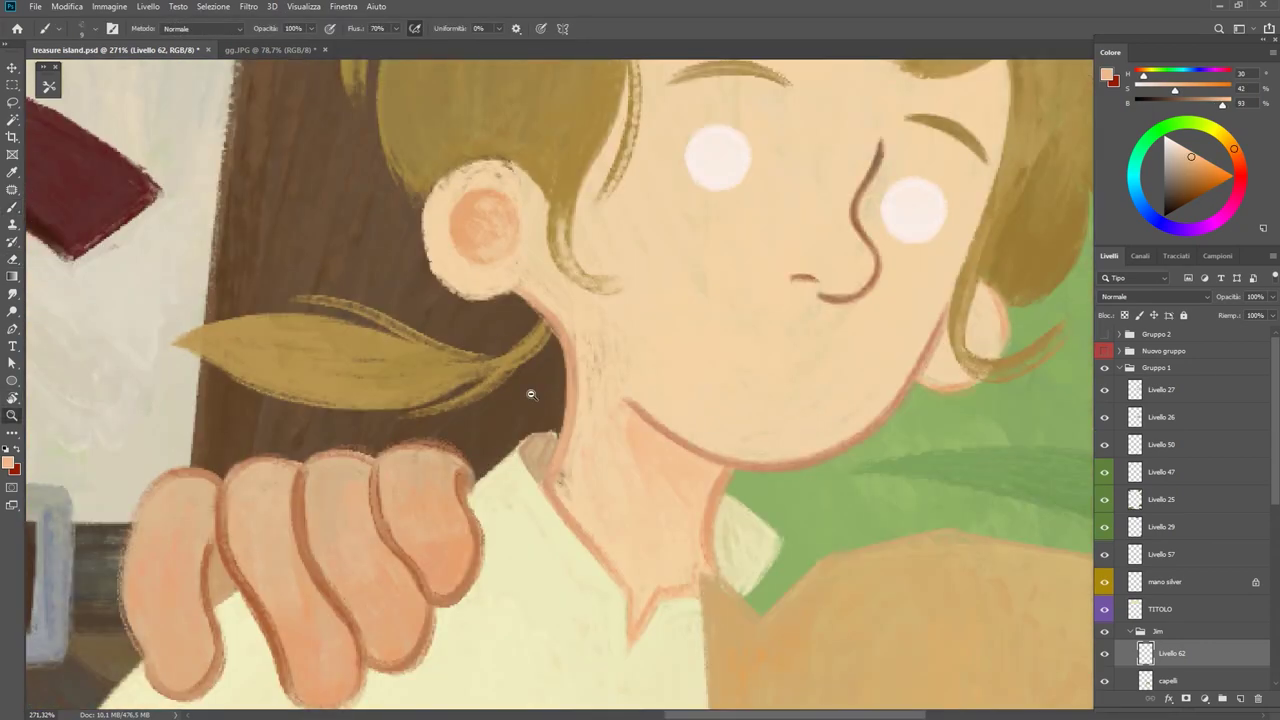
pyautogui.moveTo(665, 318)
pyautogui.mouseDown()
pyautogui.moveTo(568, 360)
pyautogui.moveTo(450, 509)
pyautogui.mouseUp()
pyautogui.keyDown('alt'); pyautogui.click(568, 360); pyautogui.keyUp('alt')
# Tilt the canvas to a painting angle and zoom in close on the boy's face.
pyautogui.press('r')
pyautogui.moveTo(571, 371)
pyautogui.mouseDown()
pyautogui.moveTo(760, 110)
pyautogui.moveTo(640, 230)
pyautogui.mouseUp()
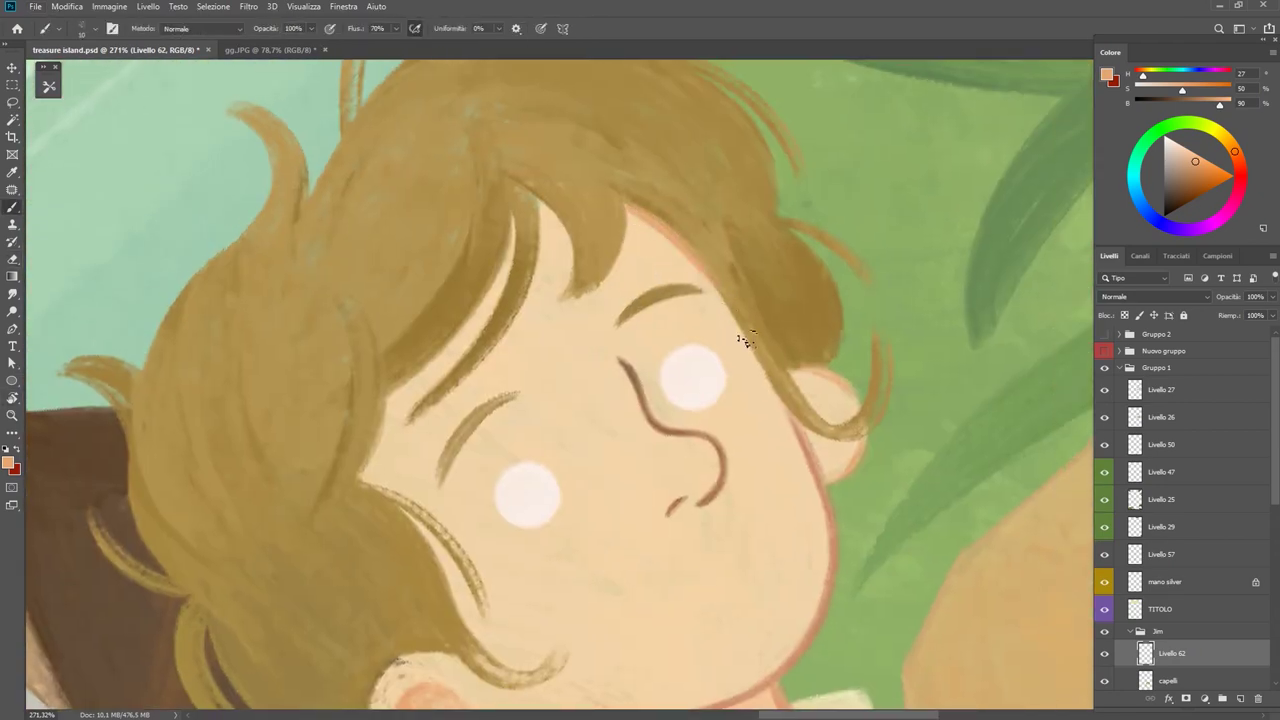
pyautogui.press('h')
pyautogui.moveTo(543, 308)
pyautogui.mouseDown()
pyautogui.moveTo(549, 336)
pyautogui.moveTo(565, 328)
pyautogui.mouseUp()
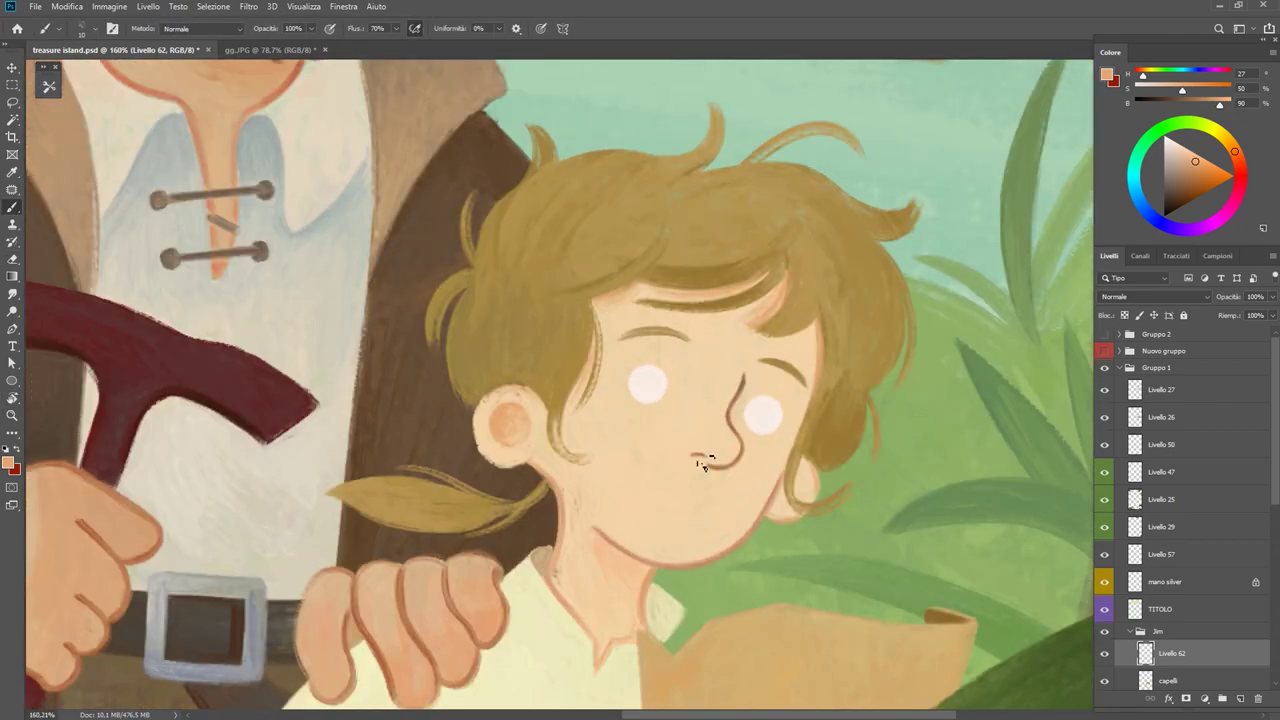
pyautogui.press('z')
pyautogui.moveTo(545, 527); pyautogui.dragTo(620, 527)
# Fill the boy's open mouth with dark red and paint red along his upper lip.
pyautogui.press('b')
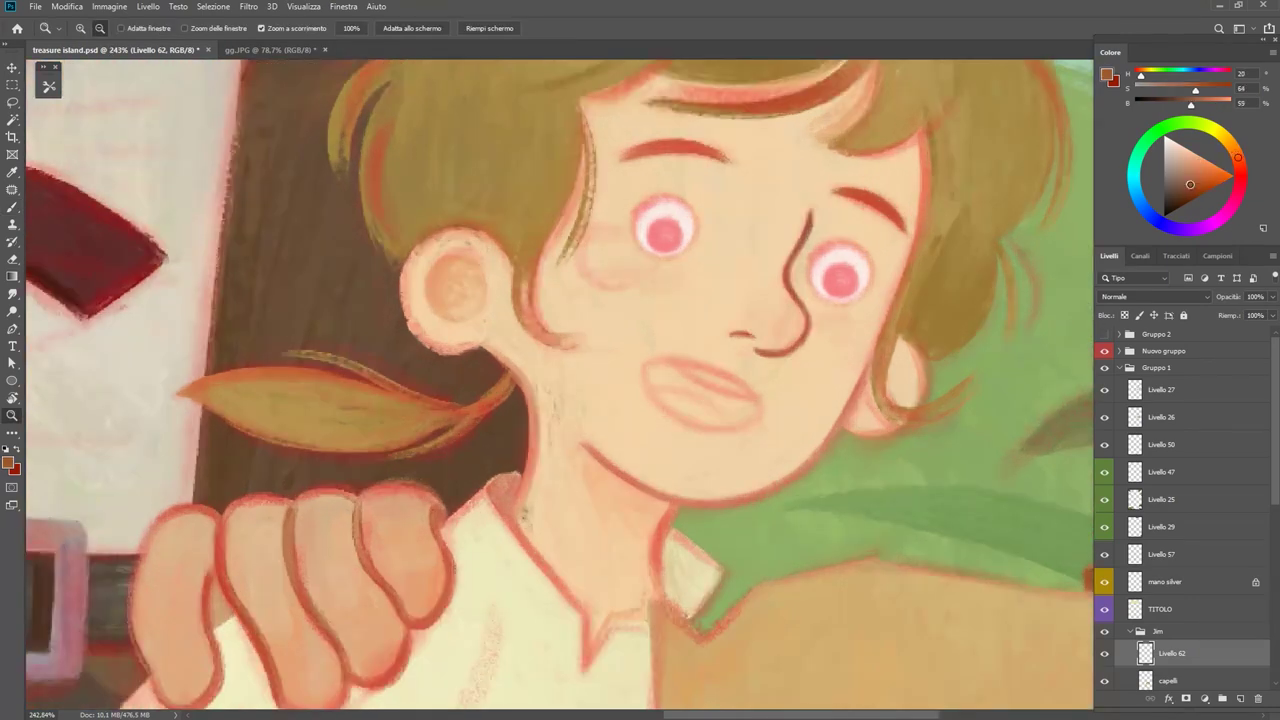
pyautogui.moveTo(676, 380)
pyautogui.mouseDown()
pyautogui.moveTo(705, 376)
pyautogui.moveTo(680, 420)
pyautogui.moveTo(757, 428)
pyautogui.mouseUp()
pyautogui.scroll(1, 680, 385)
pyautogui.press('alt')
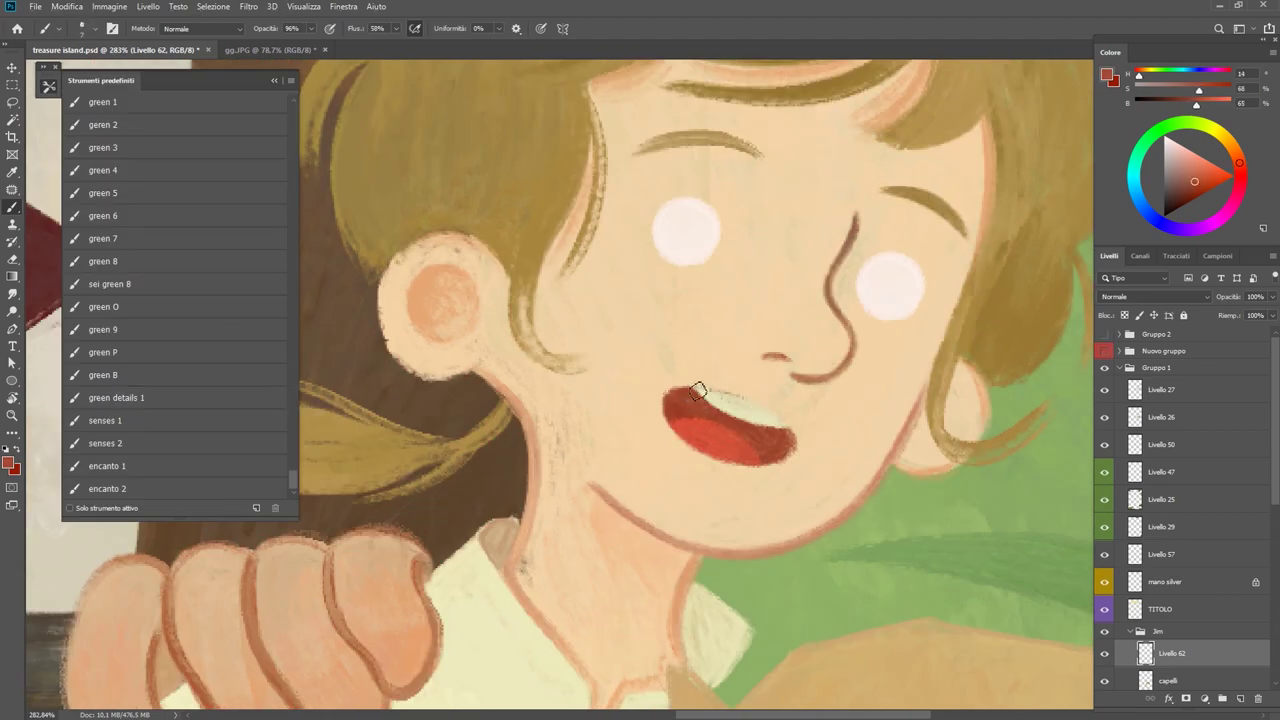
pyautogui.moveTo(698, 390); pyautogui.dragTo(760, 402)
# Paint pale teeth inside the mouth, then add darker and brighter reds to the lower mouth.
pyautogui.keyDown('alt'); pyautogui.click(764, 409); pyautogui.keyUp('alt')
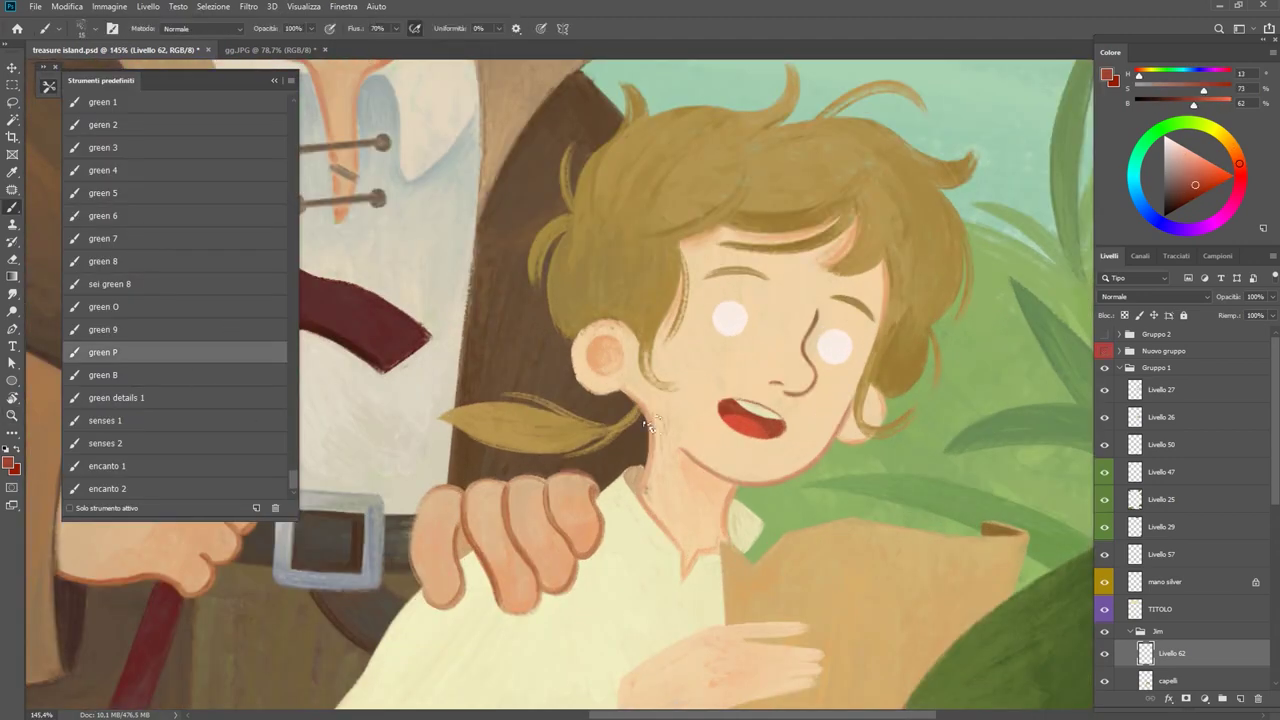
pyautogui.keyDown('alt'); pyautogui.click(737, 309); pyautogui.keyUp('alt')
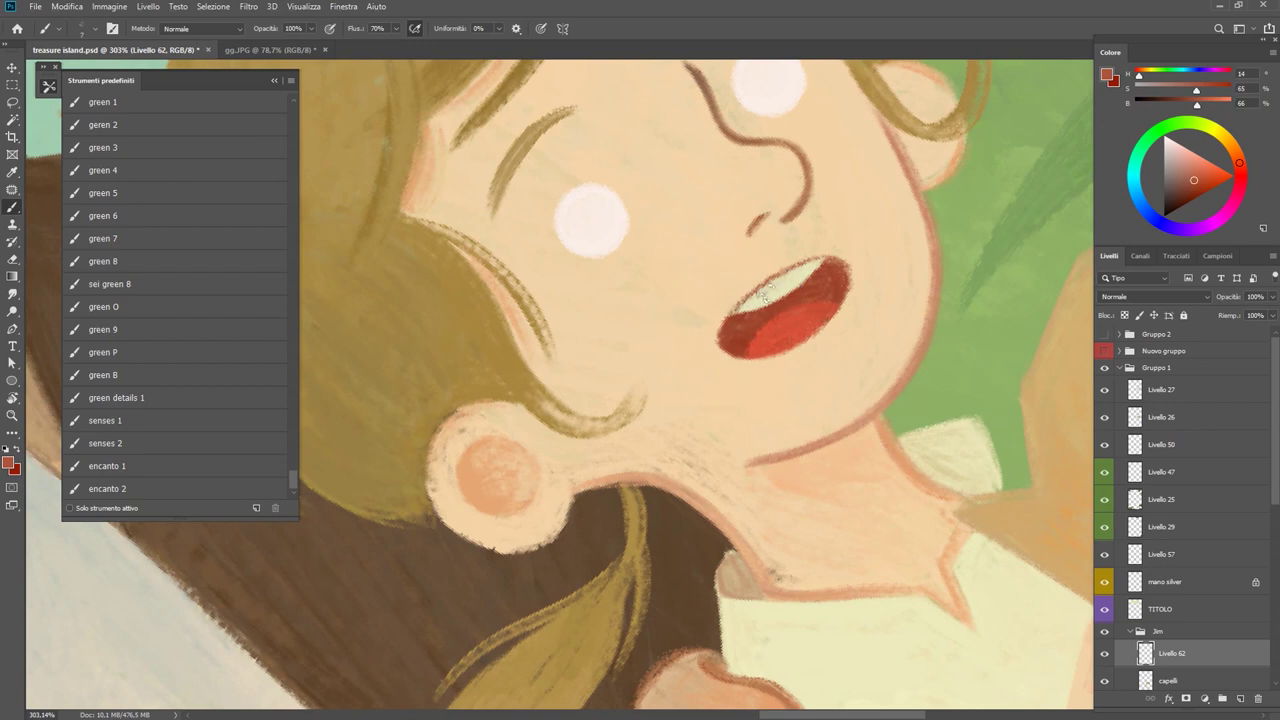
pyautogui.moveTo(730, 310); pyautogui.dragTo(815, 260)
pyautogui.keyDown('alt'); pyautogui.click(735, 333); pyautogui.keyUp('alt')
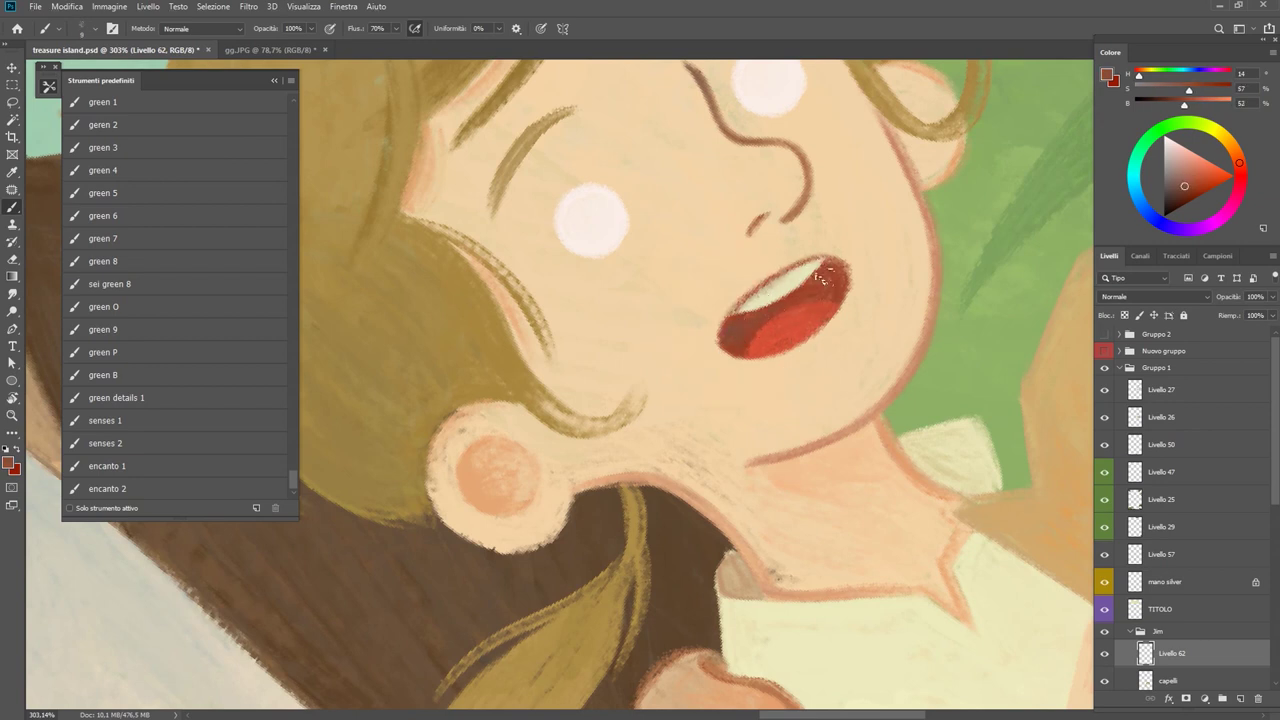
pyautogui.keyDown('alt'); pyautogui.click(735, 329); pyautogui.keyUp('alt')
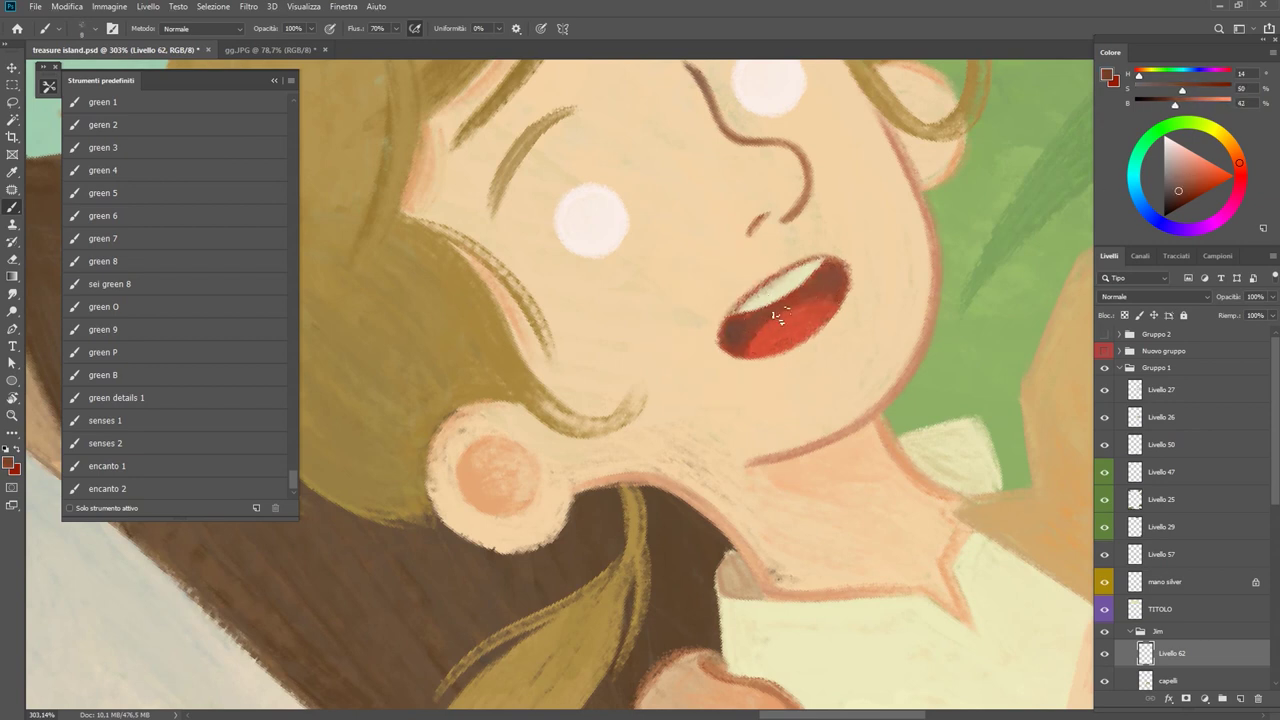
pyautogui.keyDown('alt'); pyautogui.click(818, 292); pyautogui.keyUp('alt')
pyautogui.moveTo(770, 335)
pyautogui.mouseDown()
pyautogui.moveTo(828, 305)
pyautogui.moveTo(766, 352)
pyautogui.mouseUp()
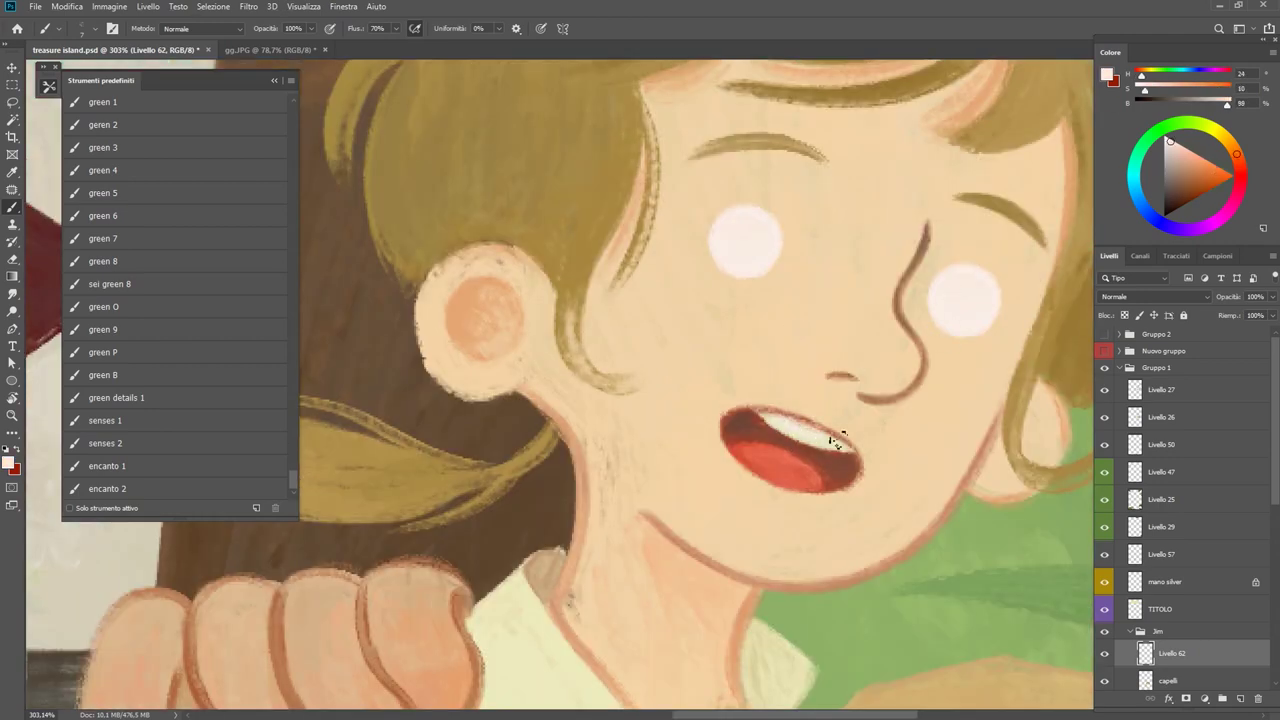
# Brighten the boy's teeth with near-white strokes.
pyautogui.keyDown('alt'); pyautogui.click(780, 410); pyautogui.keyUp('alt')
pyautogui.keyDown('alt'); pyautogui.click(790, 420); pyautogui.keyUp('alt')
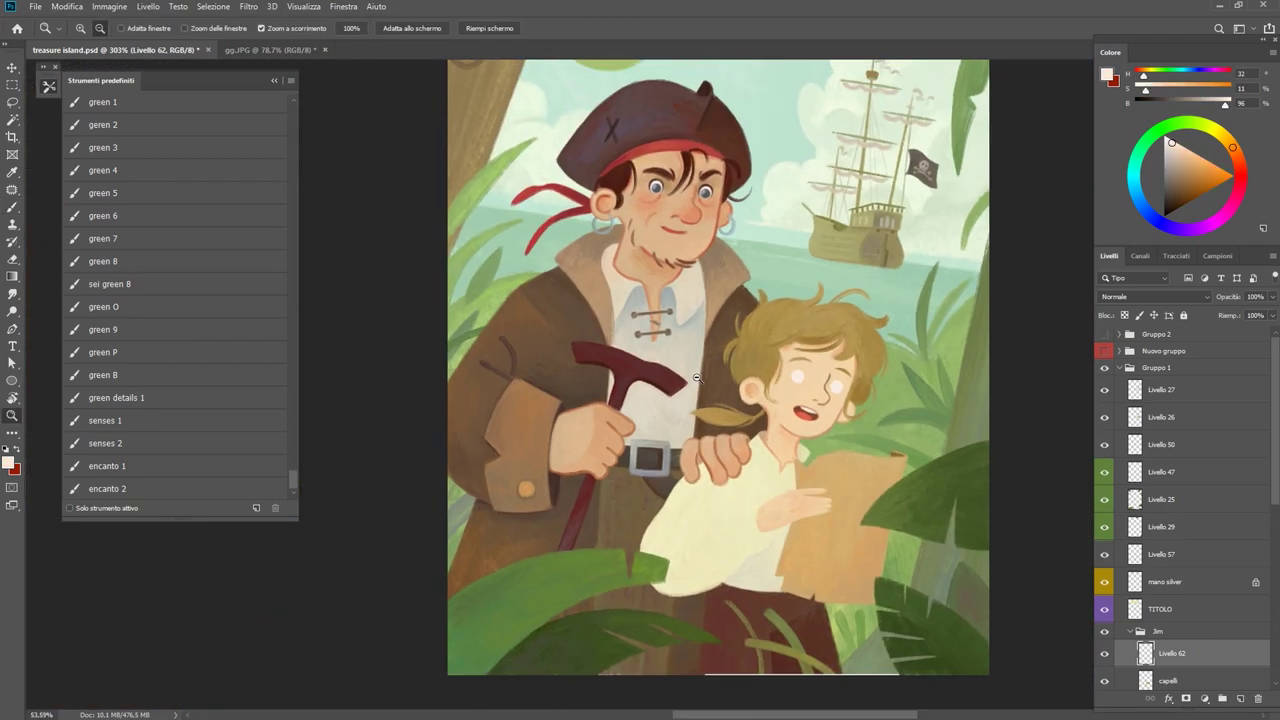
pyautogui.hotkey('ctrl', '0')
pyautogui.press('z')
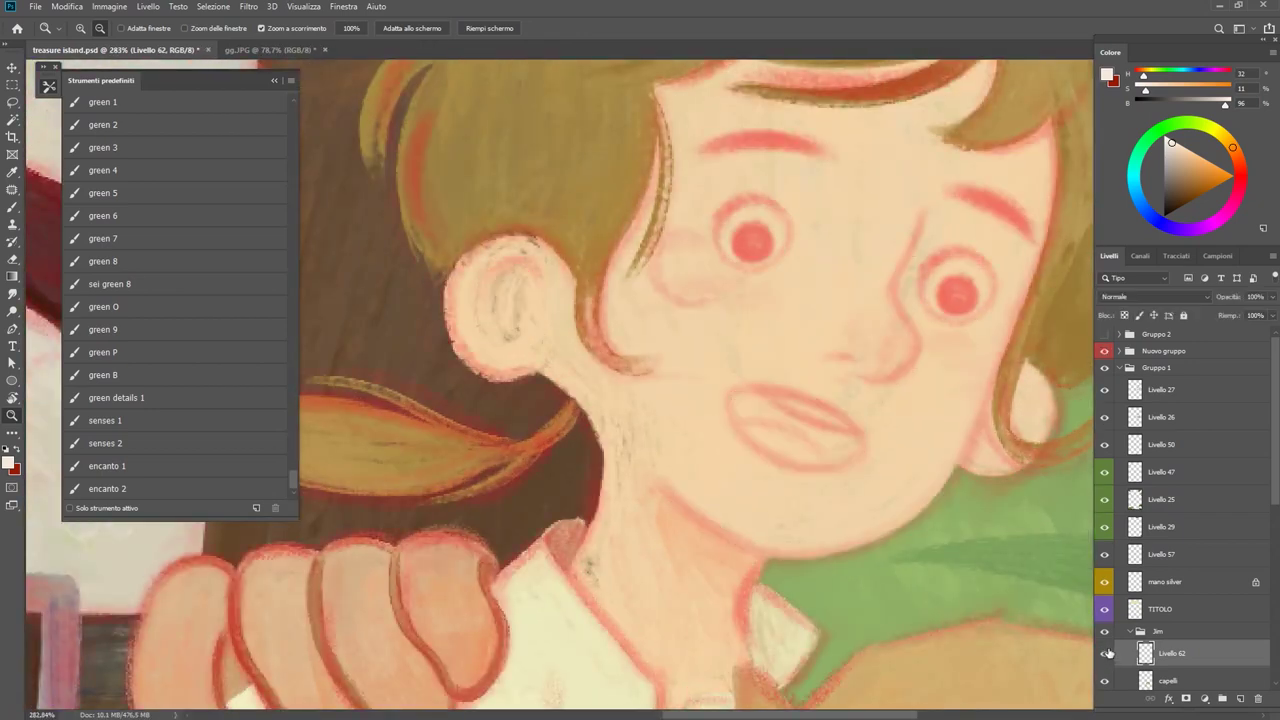
pyautogui.scroll(2, 850, 420)
pyautogui.press('b')
pyautogui.moveTo(797, 395); pyautogui.dragTo(836, 400)
pyautogui.keyDown('alt'); pyautogui.click(836, 400); pyautogui.keyUp('alt')
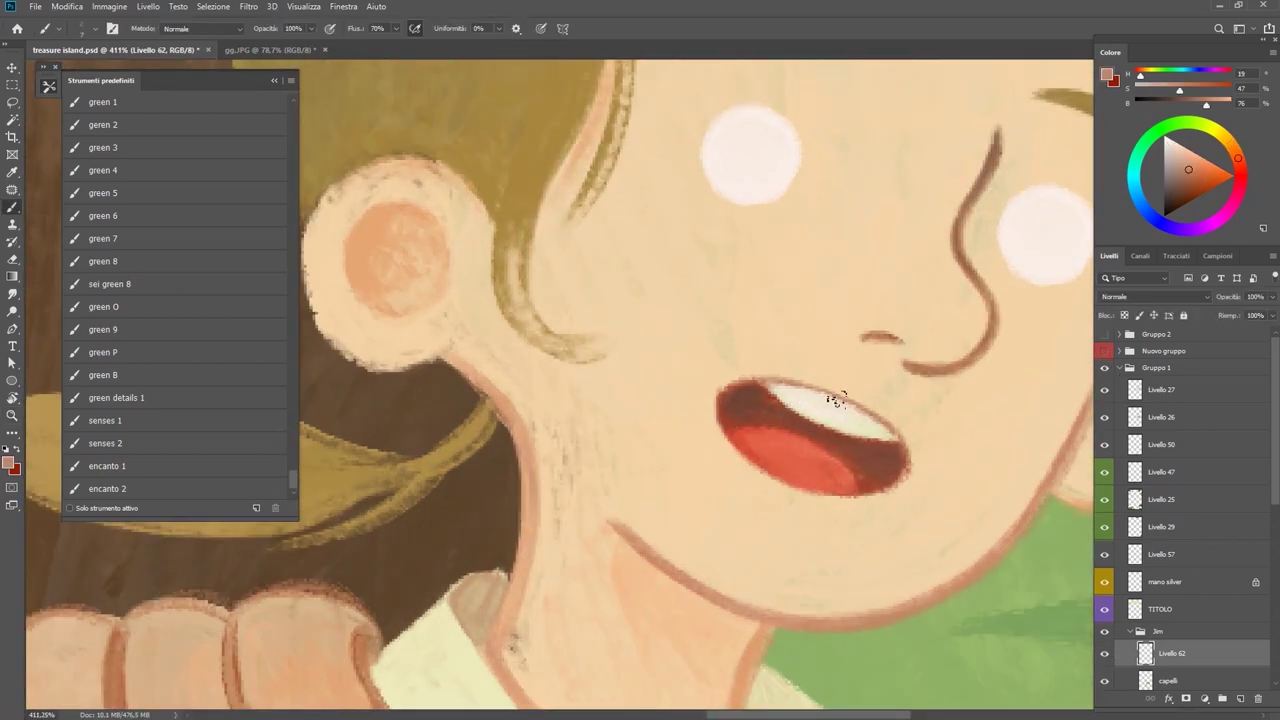
# Choose a dark olive-brown for the pupils and zoom in on the boy's eyes.
pyautogui.press('z')
pyautogui.hotkey('ctrl', '0')
pyautogui.click(814, 357)
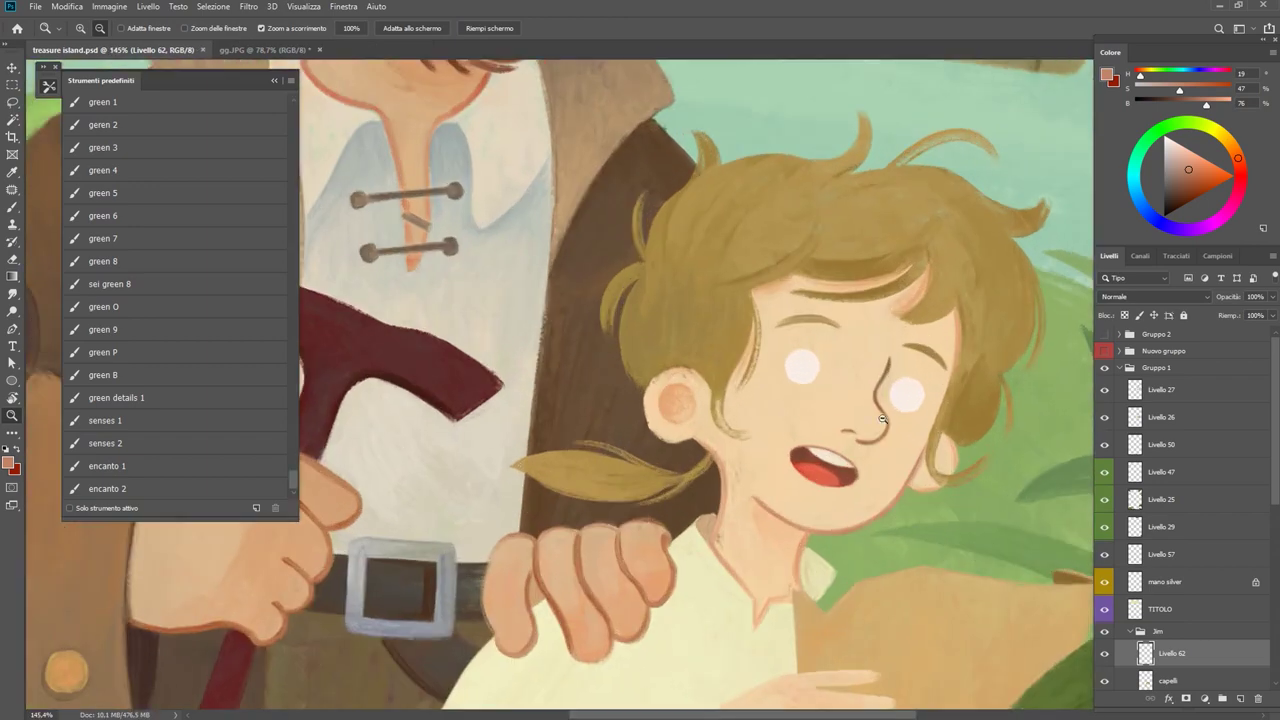
pyautogui.click(1170, 185)
pyautogui.moveTo(1238, 158); pyautogui.dragTo(1231, 144)
pyautogui.click(1180, 196)
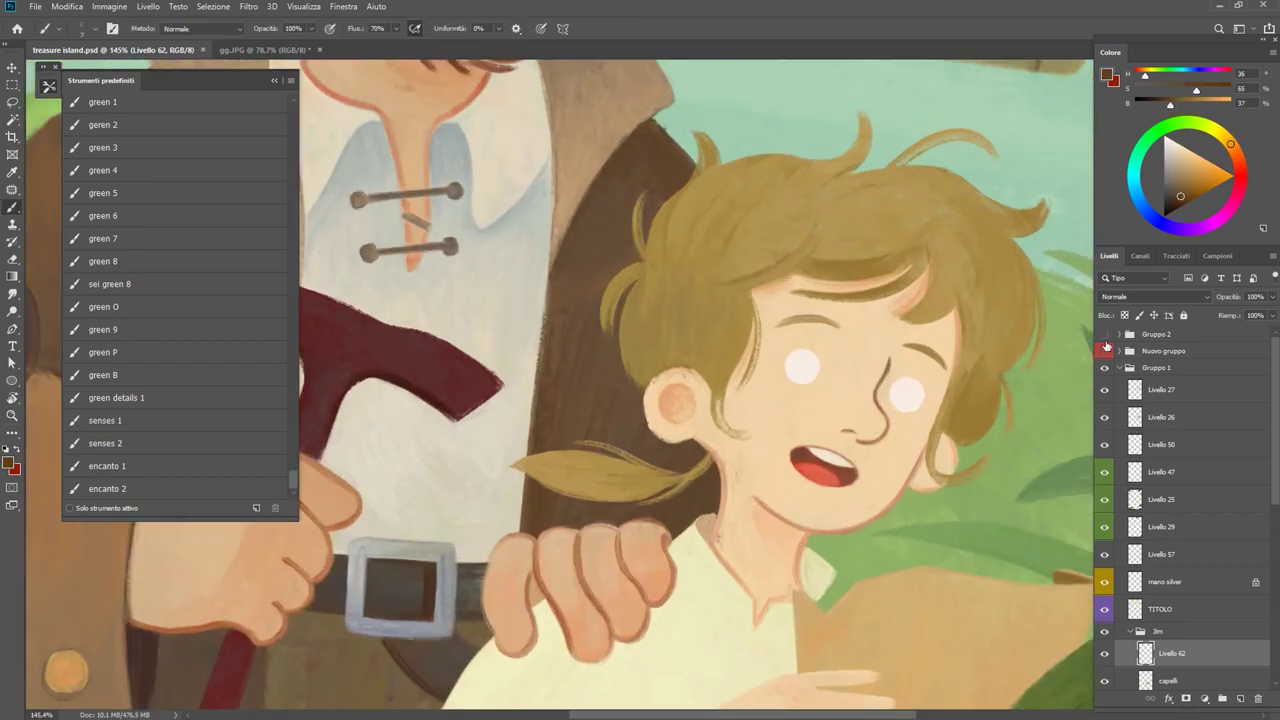
pyautogui.moveTo(790, 370)
pyautogui.mouseDown()
pyautogui.moveTo(843, 425)
pyautogui.moveTo(800, 272)
pyautogui.moveTo(775, 285)
pyautogui.mouseUp()
# Paint the left eye's pupil, toggling the red Nuovo gruppo sketch to compare.
pyautogui.press('b')
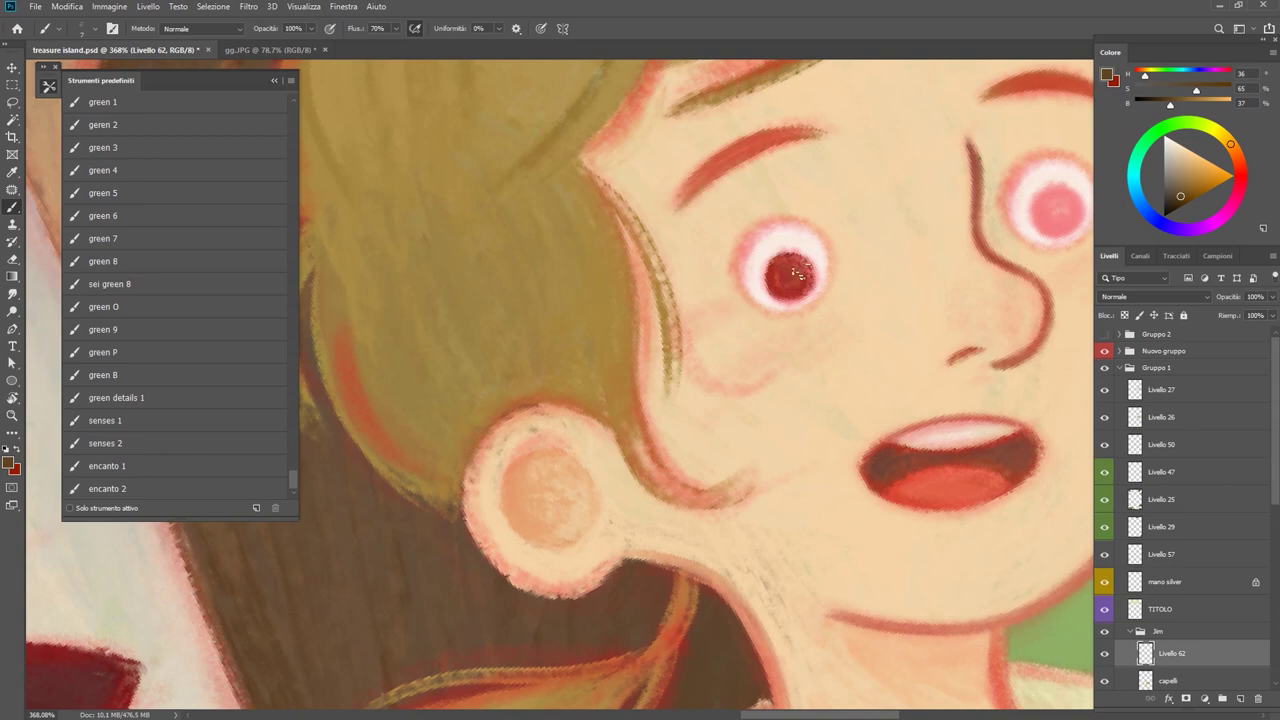
pyautogui.moveTo(1078, 338); pyautogui.dragTo(913, 403)
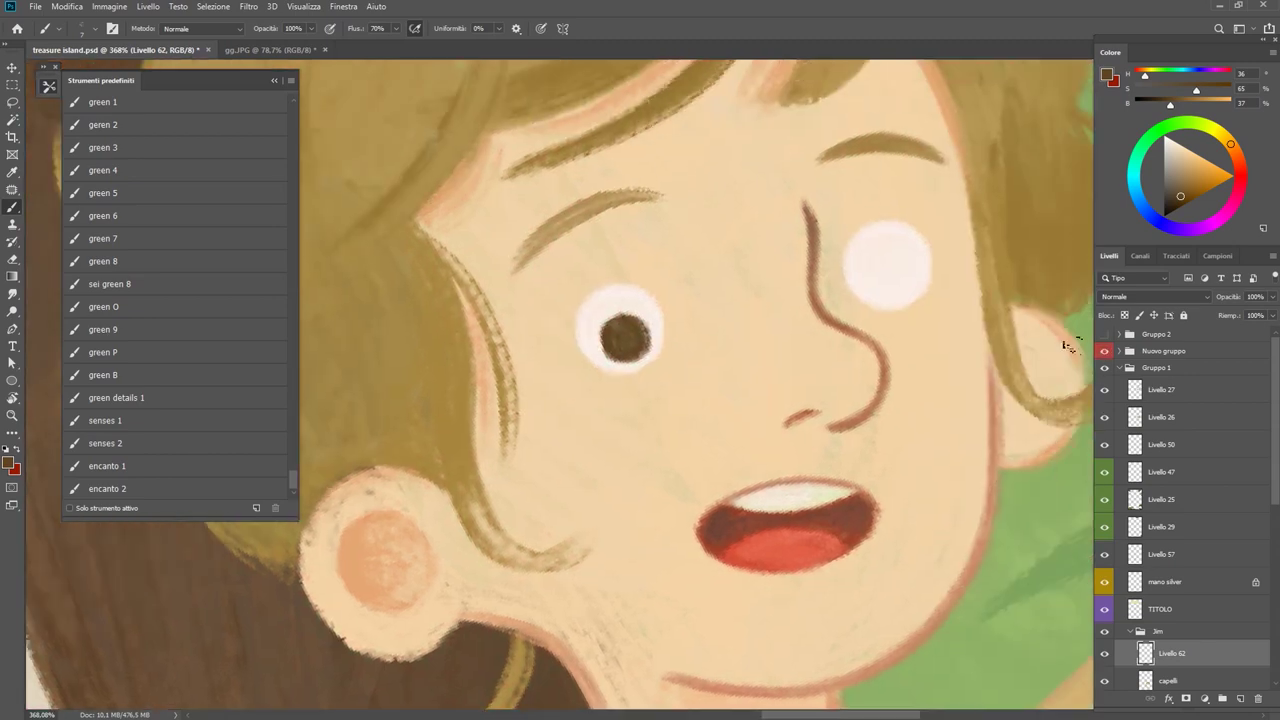
pyautogui.click(1104, 351)
pyautogui.click(1104, 653)
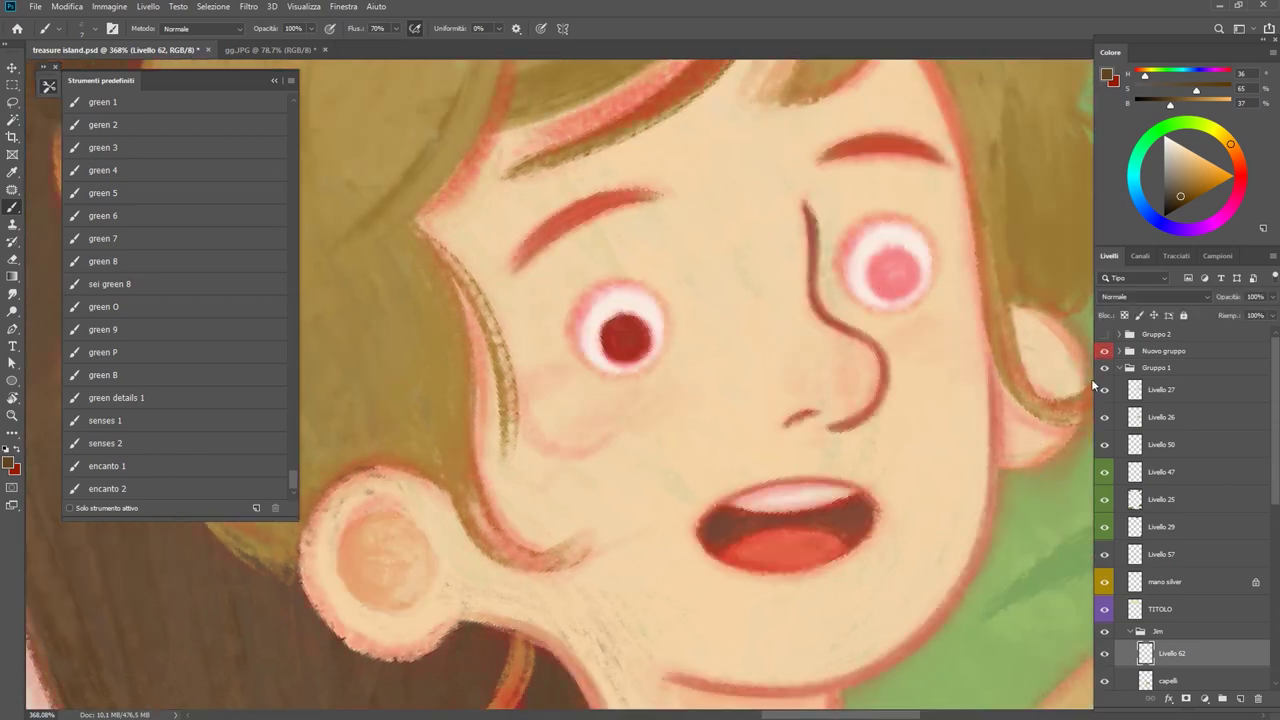
pyautogui.click(1104, 351)
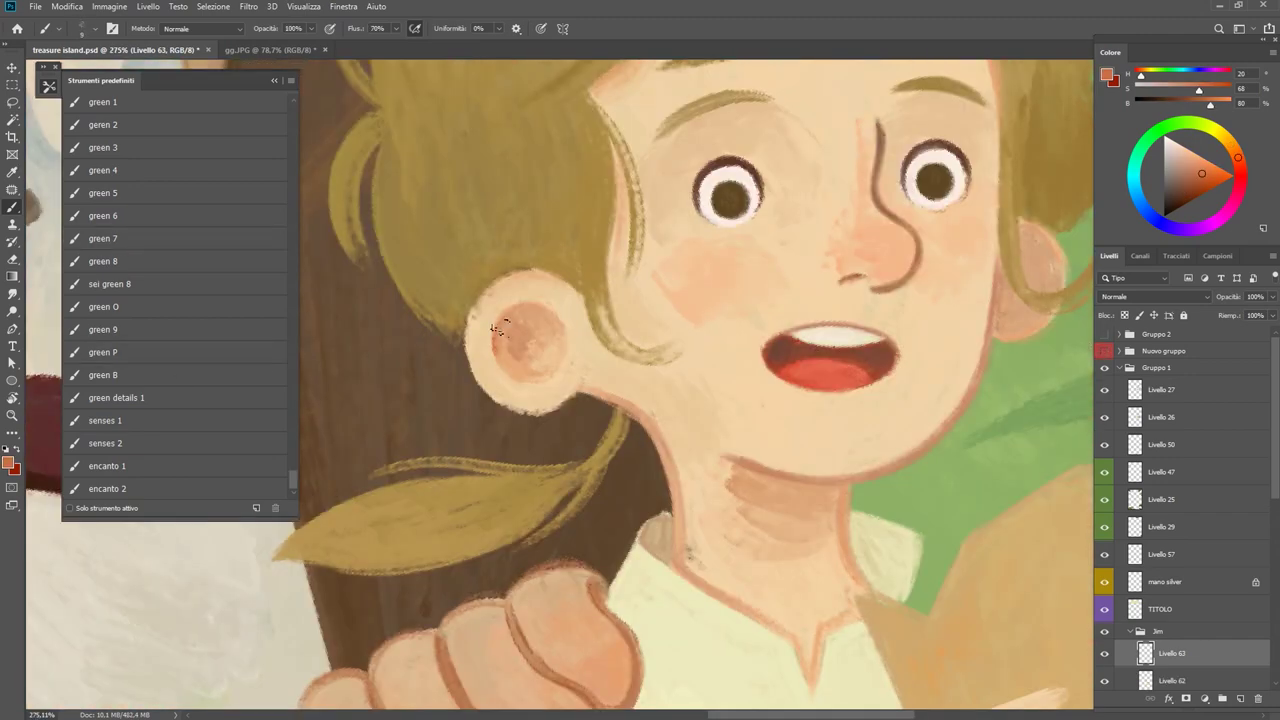
# Darken the left edge of the inner ear and sample peach tones from the ear.
pyautogui.moveTo(497, 328); pyautogui.dragTo(501, 362)
pyautogui.keyDown('alt'); pyautogui.click(540, 312); pyautogui.keyUp('alt')
pyautogui.press('XF86AudioLowerVolume')
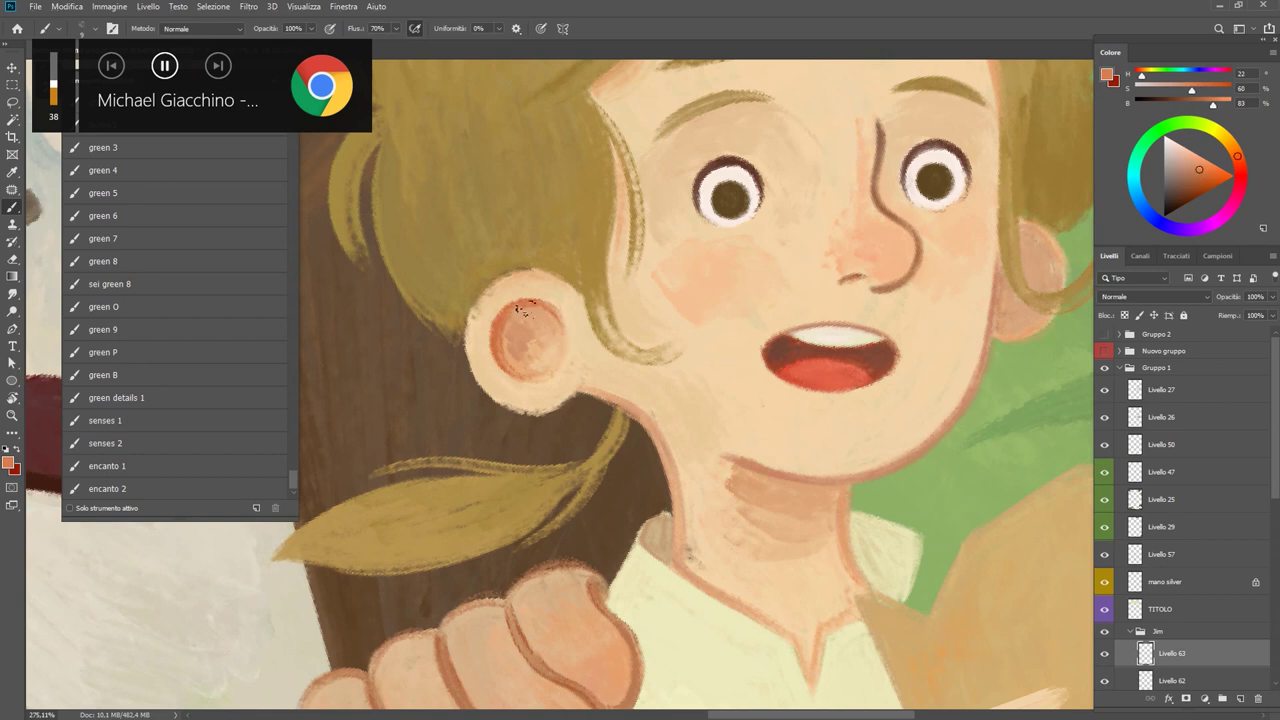
pyautogui.keyDown('alt'); pyautogui.click(528, 307); pyautogui.keyUp('alt')
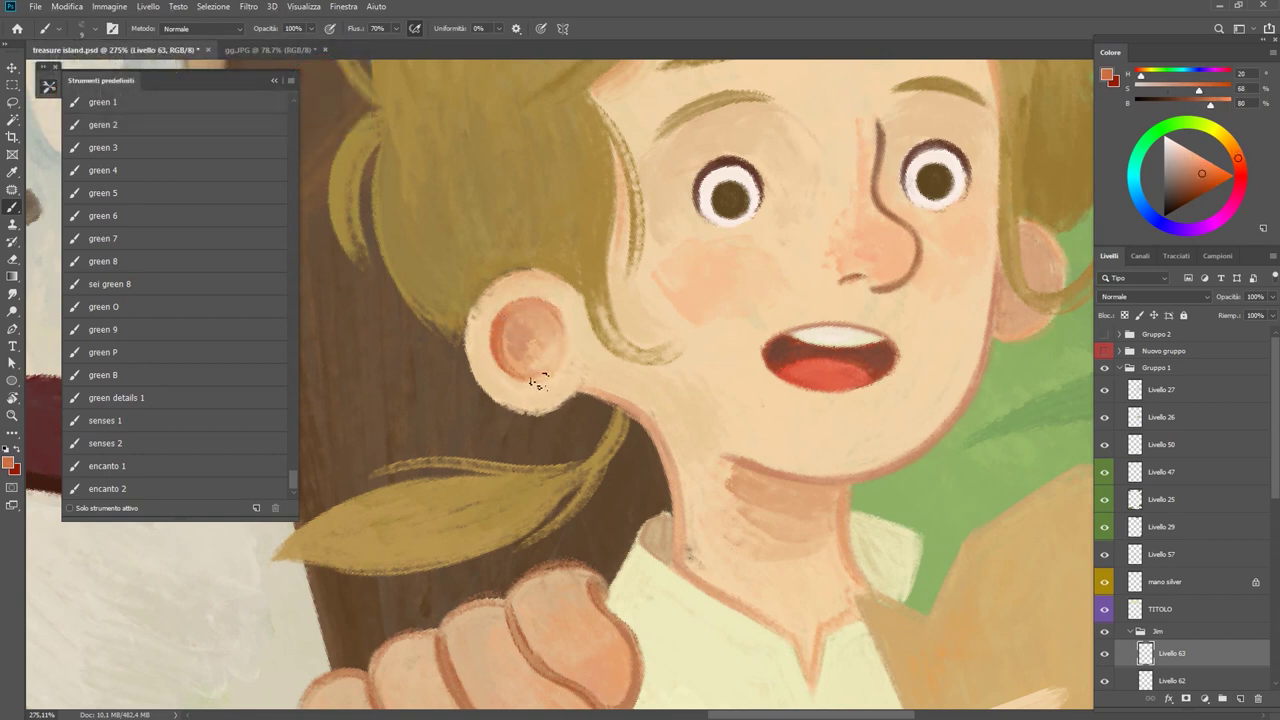
pyautogui.keyDown('alt'); pyautogui.click(508, 333); pyautogui.keyUp('alt')
pyautogui.keyDown('alt'); pyautogui.click(508, 366); pyautogui.keyUp('alt')
# Soften and lighten the inner ear circle with sampled peach tones.
pyautogui.scroll(-5, 540, 310)
pyautogui.scroll(6, 560, 312)
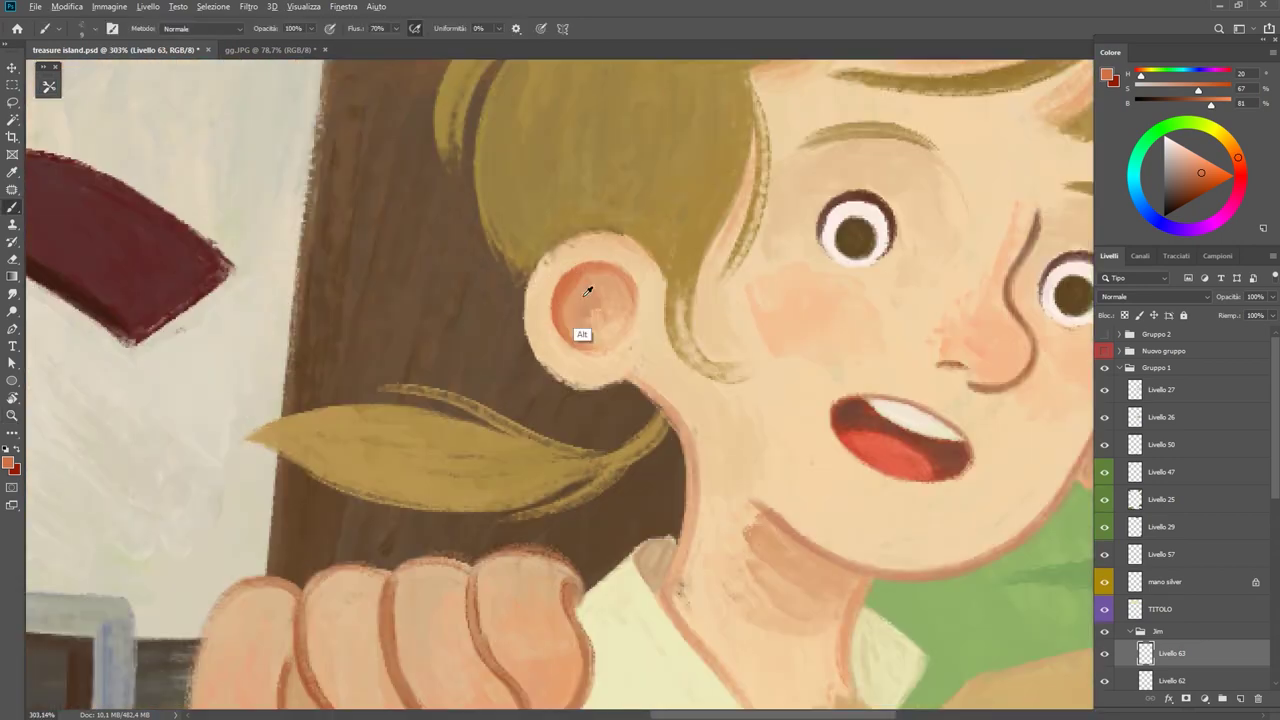
pyautogui.keyDown('alt'); pyautogui.click(563, 313); pyautogui.keyUp('alt')
pyautogui.keyDown('alt'); pyautogui.click(578, 350); pyautogui.keyUp('alt')
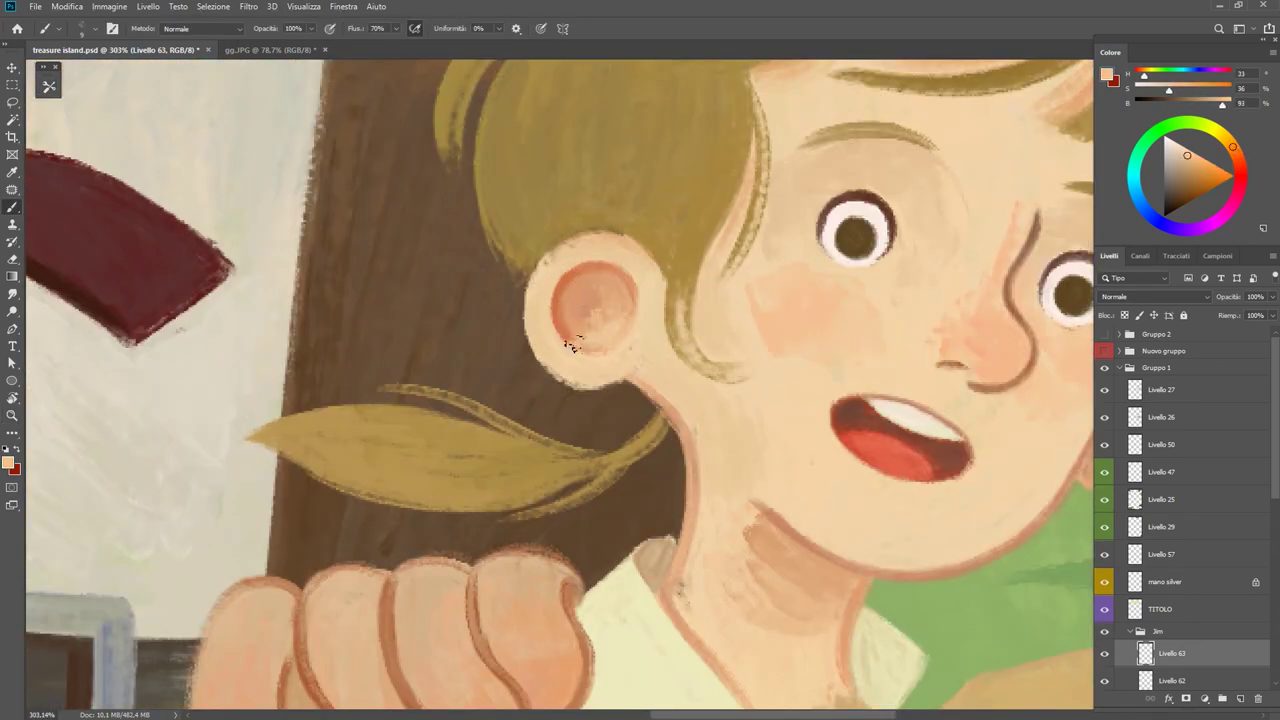
pyautogui.moveTo(575, 305); pyautogui.dragTo(560, 287)
pyautogui.keyDown('alt'); pyautogui.click(577, 290); pyautogui.keyUp('alt')
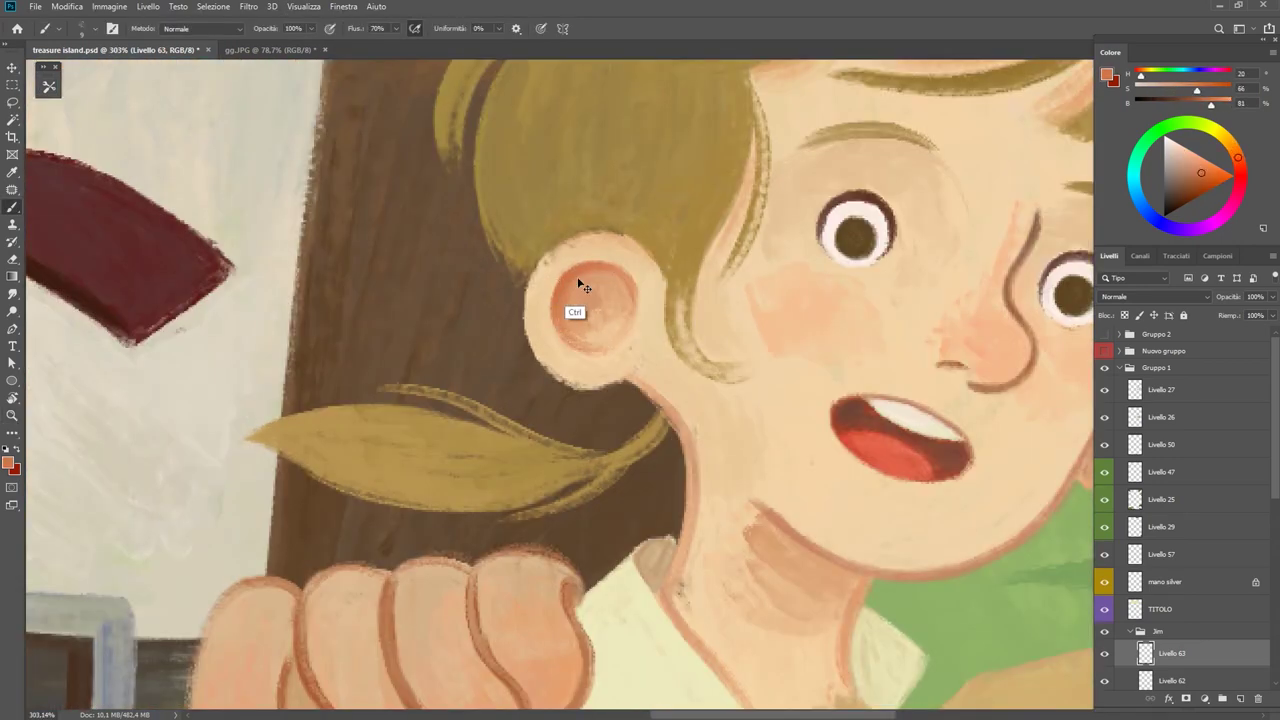
# Check the whole illustration, then zoom in and tilt the canvas to paint the ear.
pyautogui.hotkey('ctrl', '0')
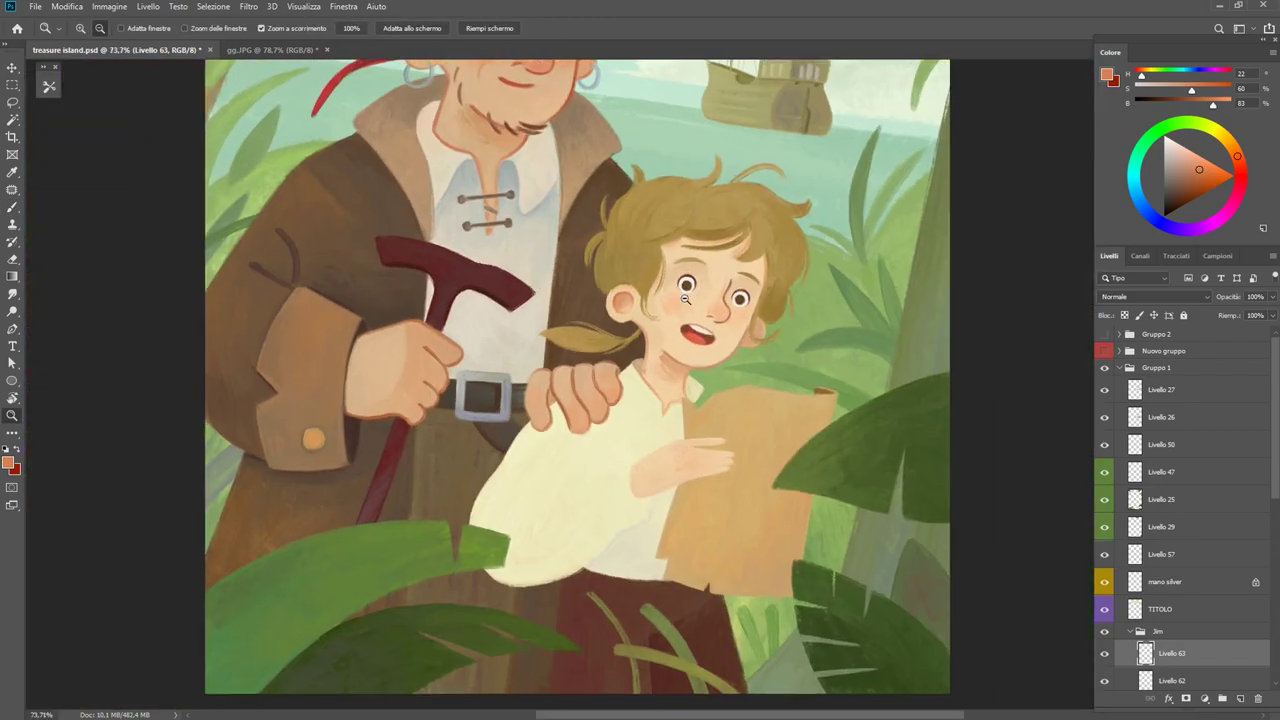
pyautogui.scroll(5, 640, 285)
pyautogui.keyDown('alt'); pyautogui.click(640, 285); pyautogui.keyUp('alt')
pyautogui.hotkey('ctrl', '0')
pyautogui.moveTo(640, 285); pyautogui.dragTo(700, 400)
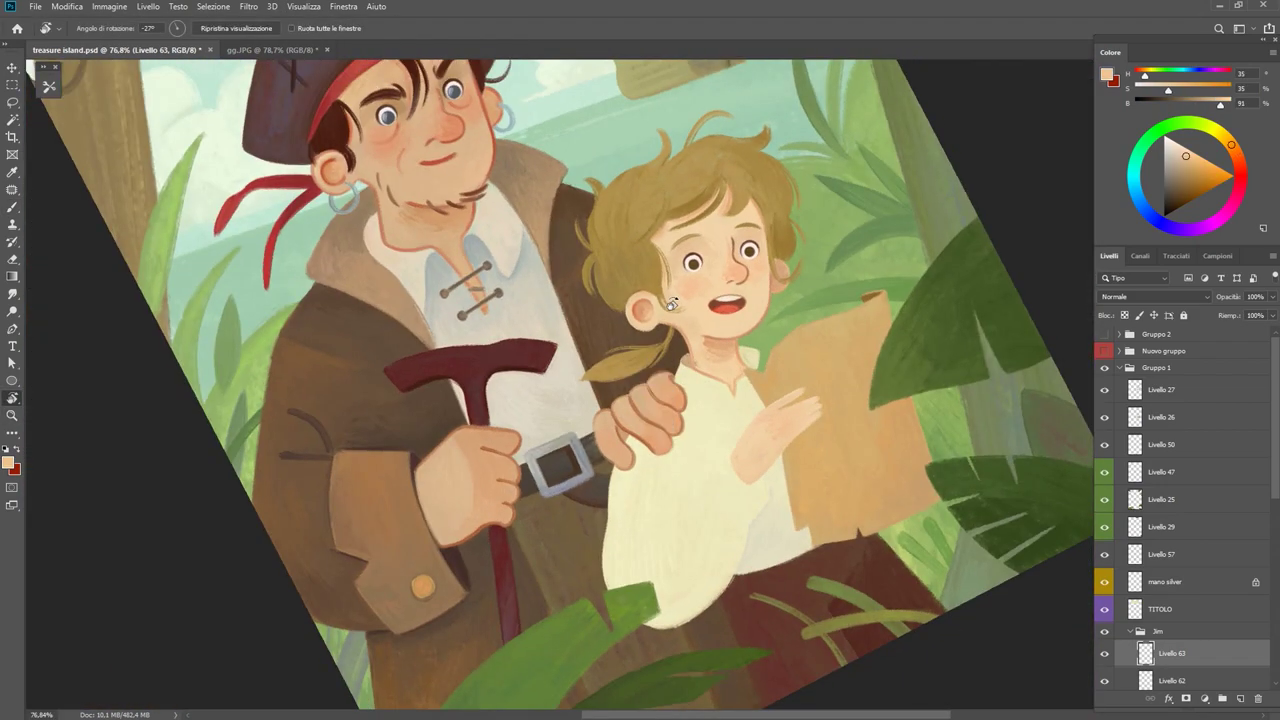
pyautogui.scroll(5, 694, 423)
# Try a red-brown outline around the ear, then undo it and clear leftover marks.
pyautogui.keyDown('alt'); pyautogui.click(694, 423); pyautogui.keyUp('alt')
pyautogui.moveTo(1193, 181); pyautogui.dragTo(1204, 178)
pyautogui.moveTo(600, 385); pyautogui.dragTo(735, 458)
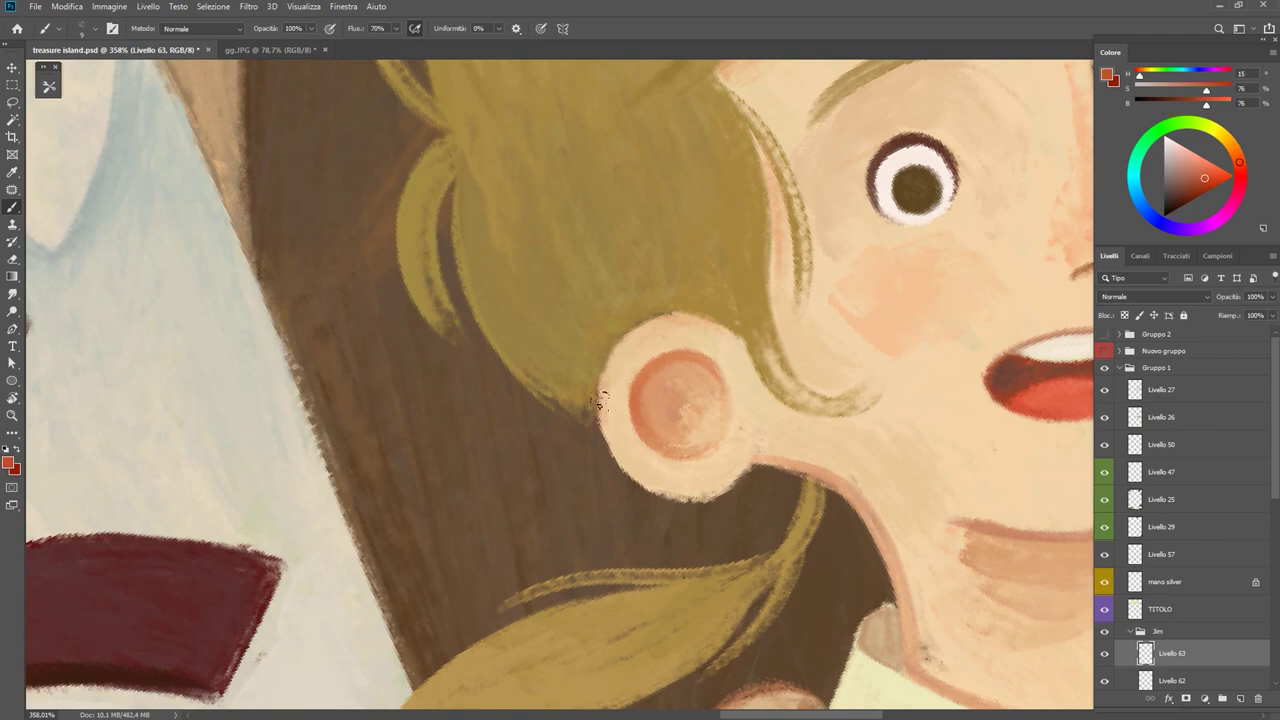
pyautogui.hotkey('ctrl', 'z')
pyautogui.keyDown('alt'); pyautogui.click(603, 400); pyautogui.keyUp('alt')
pyautogui.press('e')
pyautogui.press('b')
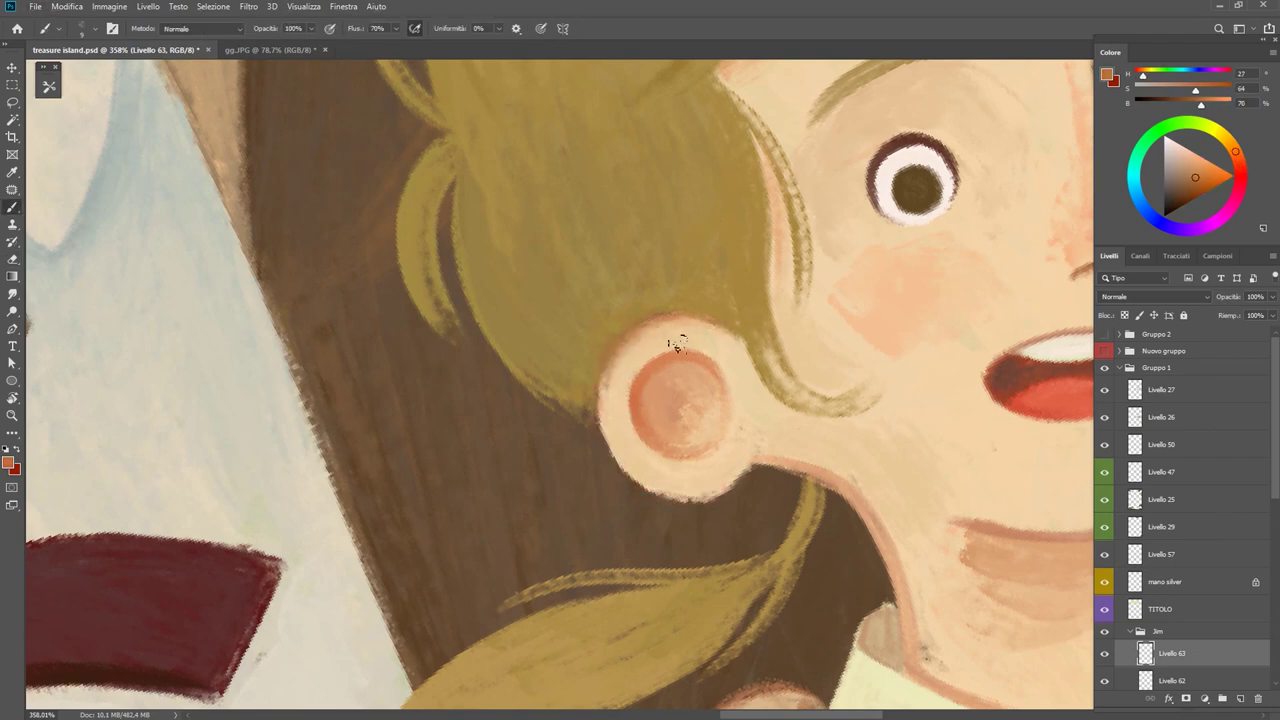
# Sample light cream and warmer skin tones, then check the full painting and zoom back to the face.
pyautogui.scroll(-2, 677, 340)
pyautogui.keyDown('alt'); pyautogui.click(948, 230); pyautogui.keyUp('alt')
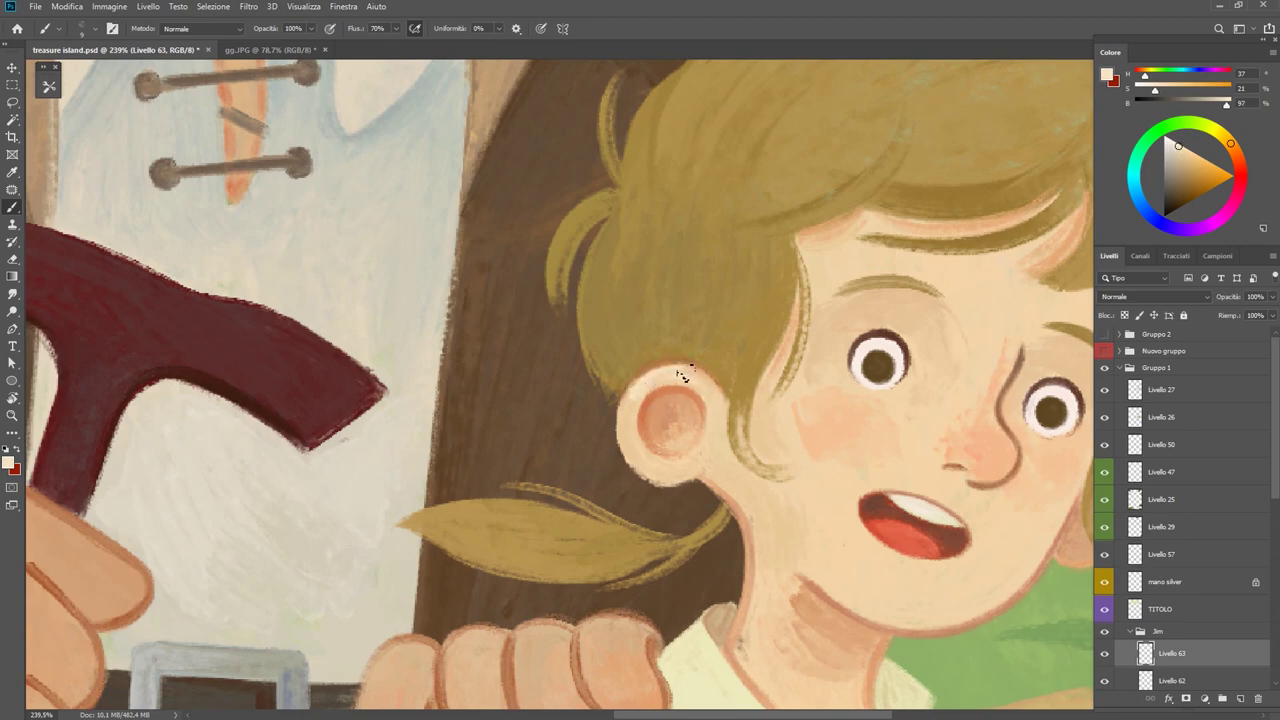
pyautogui.keyDown('alt'); pyautogui.click(643, 423); pyautogui.keyUp('alt')
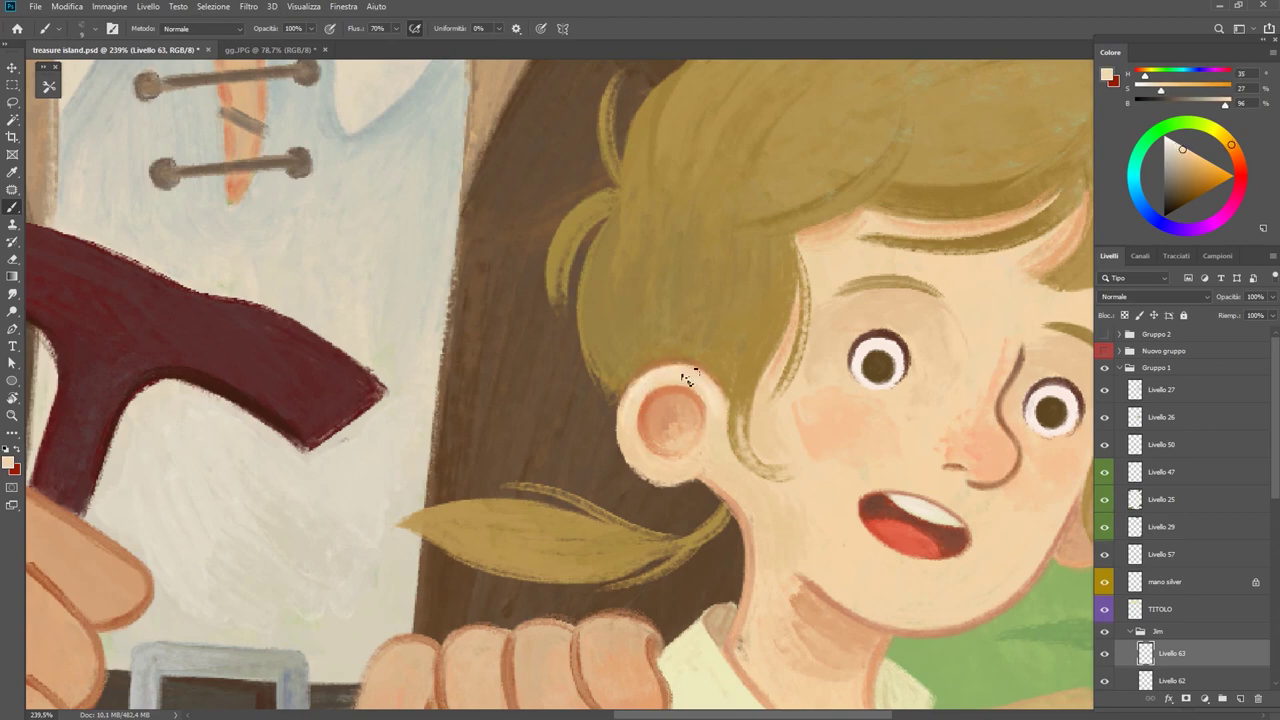
pyautogui.hotkey('ctrl', '0')
pyautogui.scroll(5, 726, 290)
pyautogui.keyDown('alt'); pyautogui.click(726, 290); pyautogui.keyUp('alt')
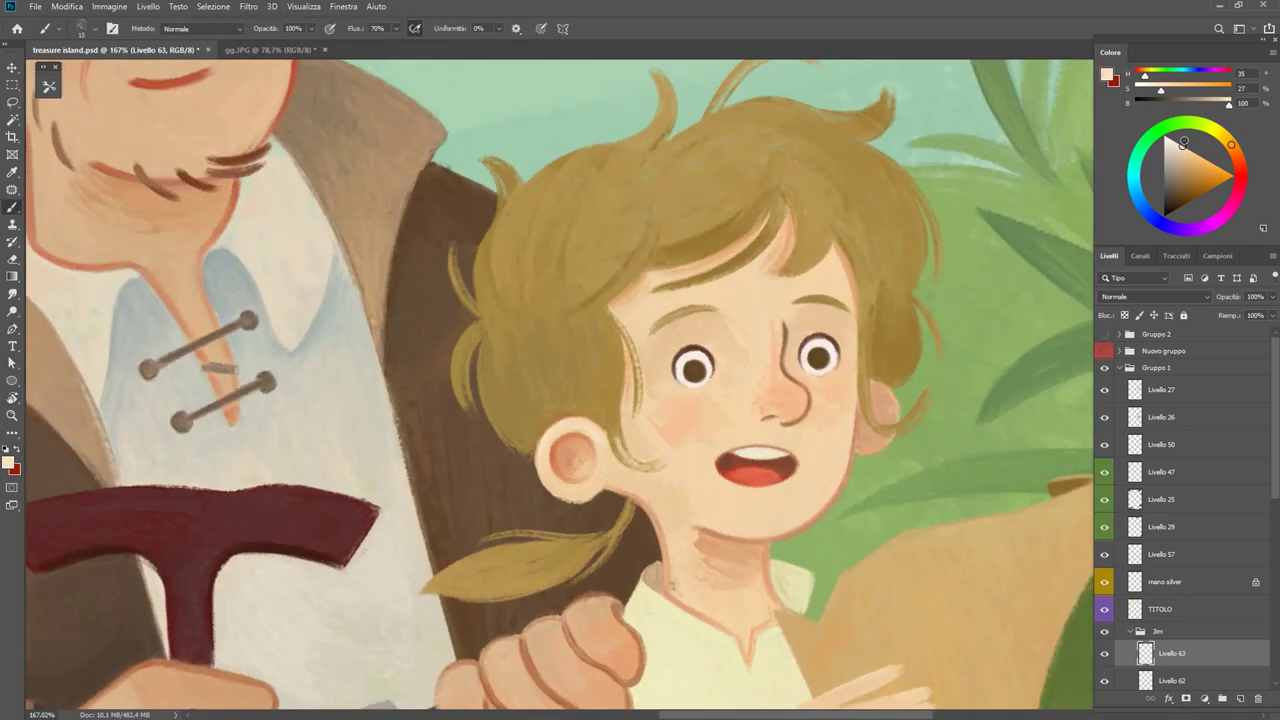
# Sample the pinkish nose colour and adjust its hue toward red and its saturation.
pyautogui.keyDown('alt'); pyautogui.click(644, 314); pyautogui.keyUp('alt')
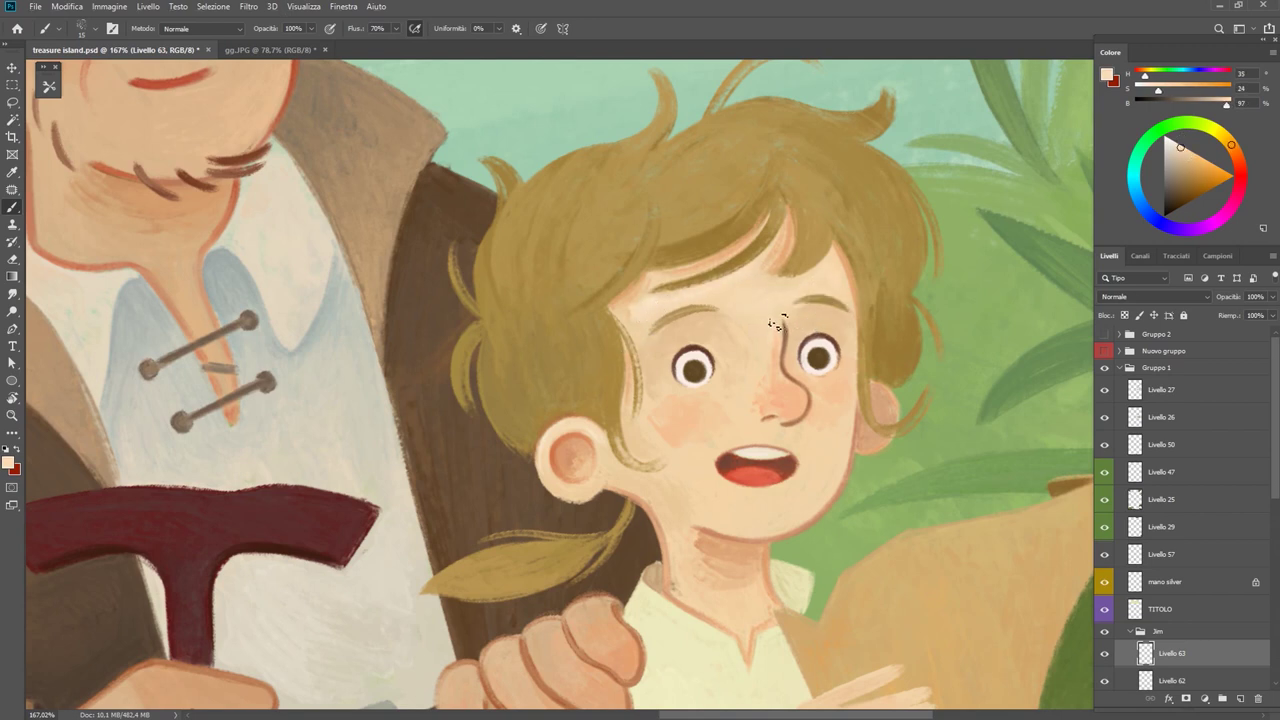
pyautogui.keyDown('alt'); pyautogui.click(794, 399); pyautogui.keyUp('alt')
pyautogui.keyDown('alt'); pyautogui.click(800, 419); pyautogui.keyUp('alt')
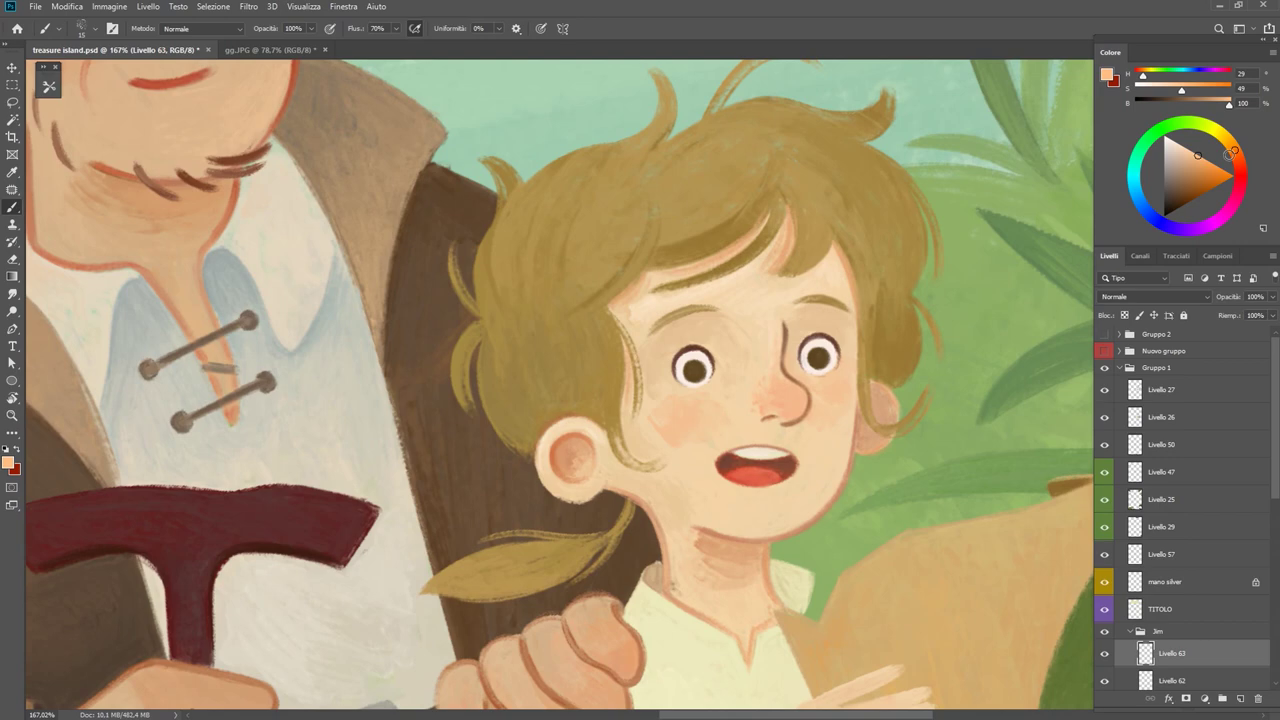
pyautogui.keyDown('alt'); pyautogui.click(783, 410); pyautogui.keyUp('alt')
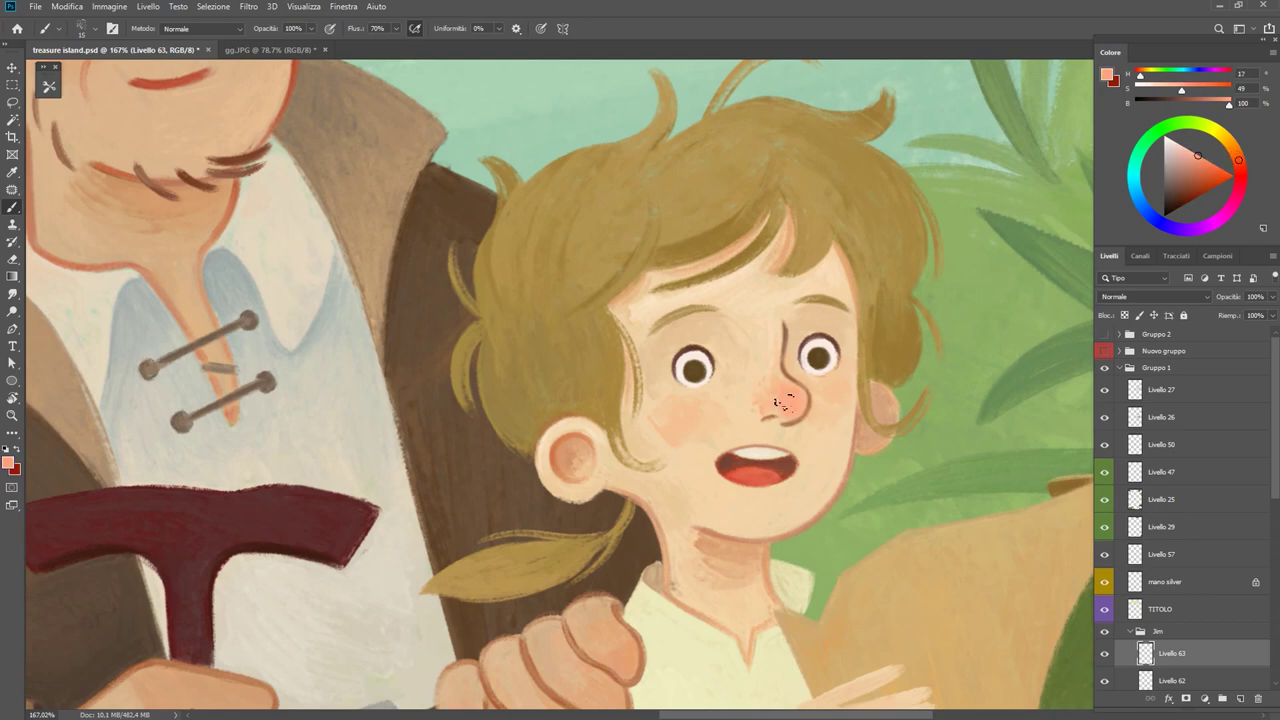
pyautogui.scroll(3, 784, 401)
pyautogui.keyDown('alt'); pyautogui.click(785, 428); pyautogui.keyUp('alt')
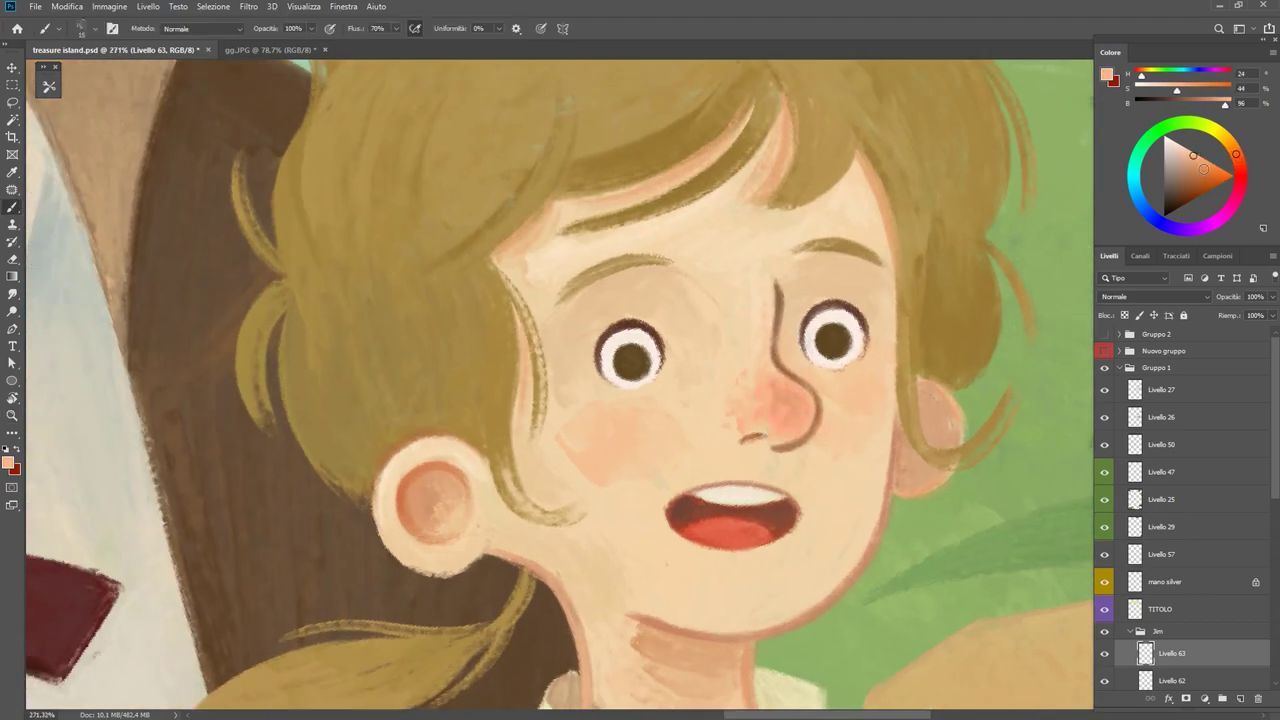
pyautogui.click(1204, 158)
pyautogui.keyDown('alt'); pyautogui.click(774, 410); pyautogui.keyUp('alt')
# Sample lighter skin and pinker nose tones, then tilt the canvas clockwise.
pyautogui.scroll(-3, 772, 373)
pyautogui.keyDown('alt'); pyautogui.click(777, 343); pyautogui.keyUp('alt')
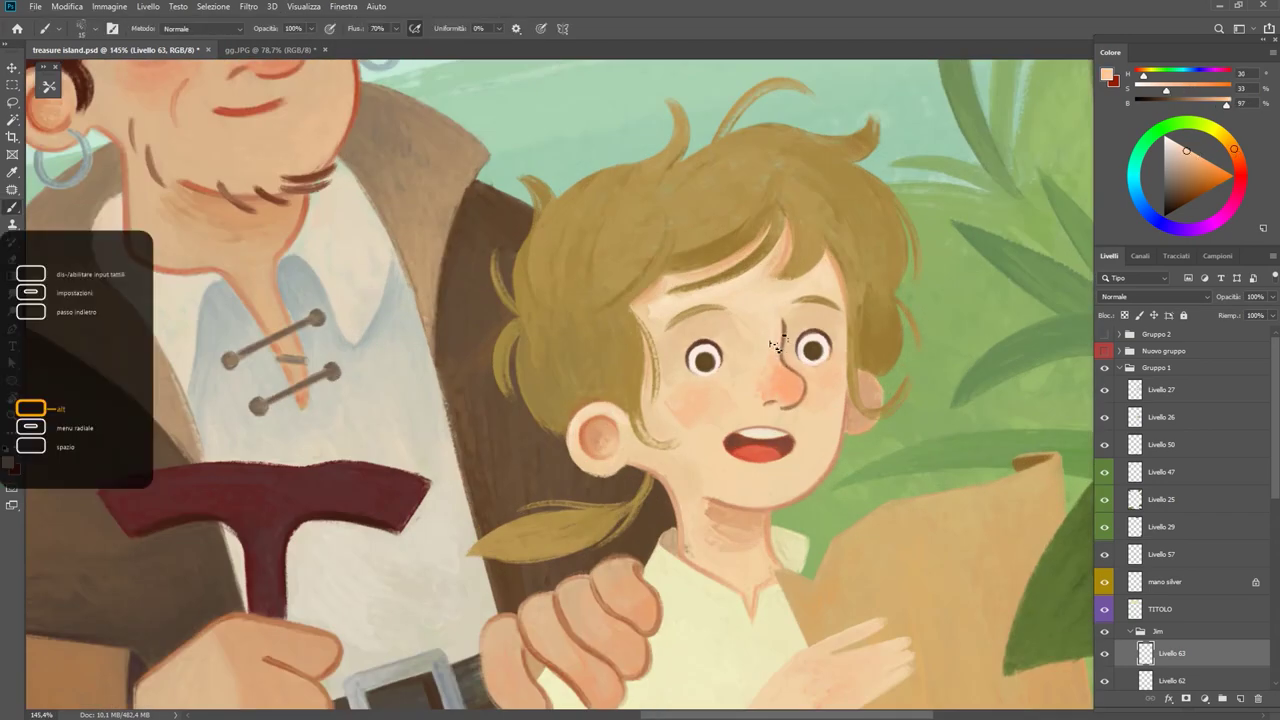
pyautogui.keyDown('alt'); pyautogui.click(787, 380); pyautogui.keyUp('alt')
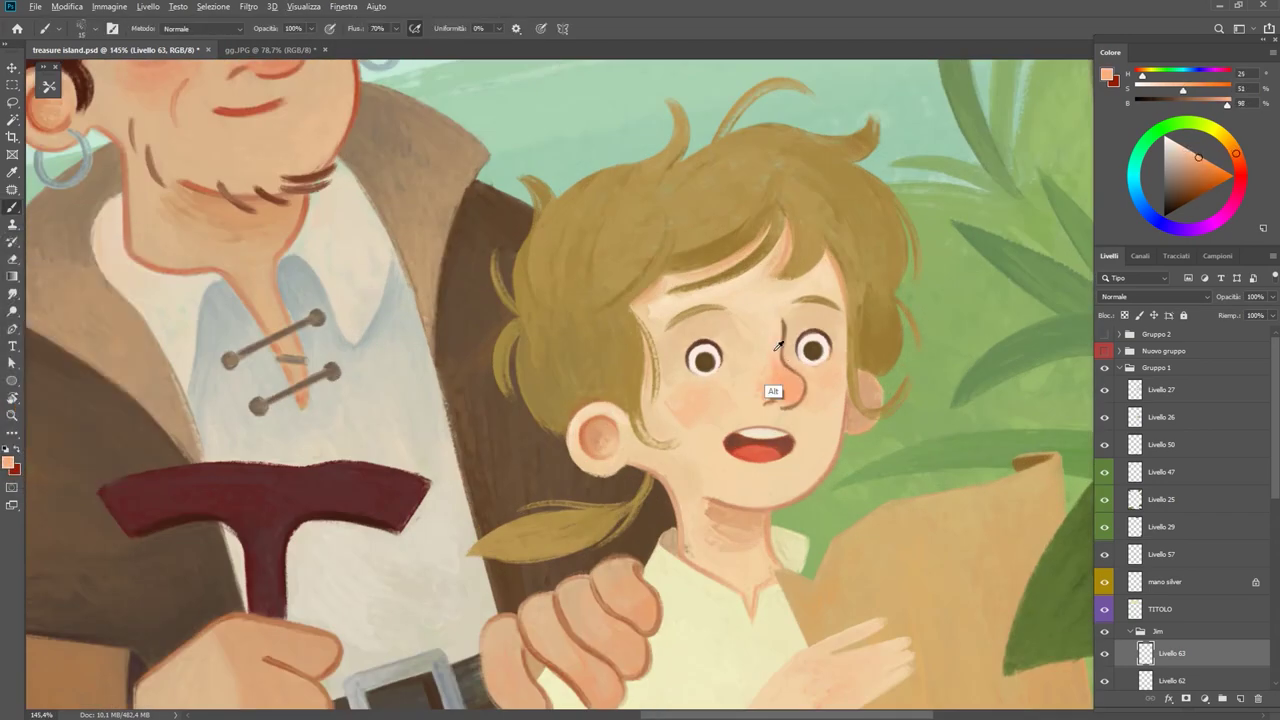
pyautogui.keyDown('alt'); pyautogui.click(790, 396); pyautogui.keyUp('alt')
pyautogui.moveTo(800, 395); pyautogui.dragTo(642, 435)
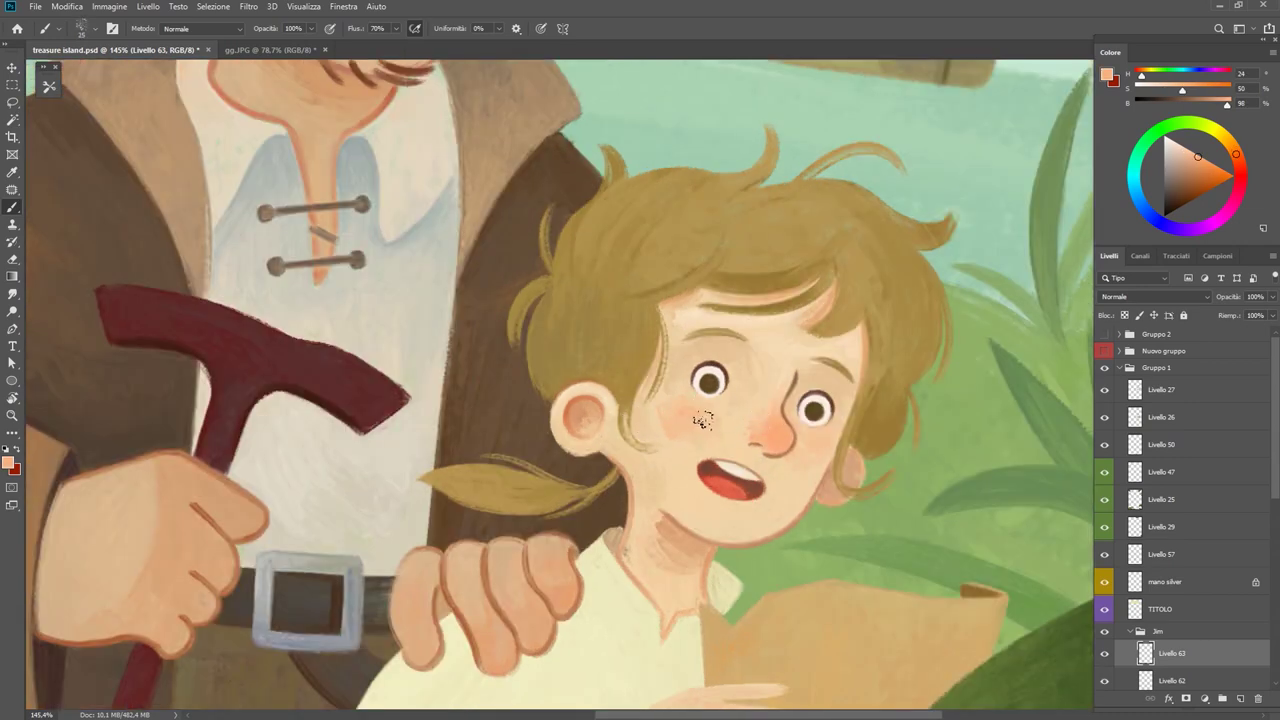
# Sample cheek and lighter skin tones around the boy's face.
pyautogui.scroll(-5, 732, 424)
pyautogui.keyDown('alt'); pyautogui.click(700, 449); pyautogui.keyUp('alt')
pyautogui.scroll(5, 706, 413)
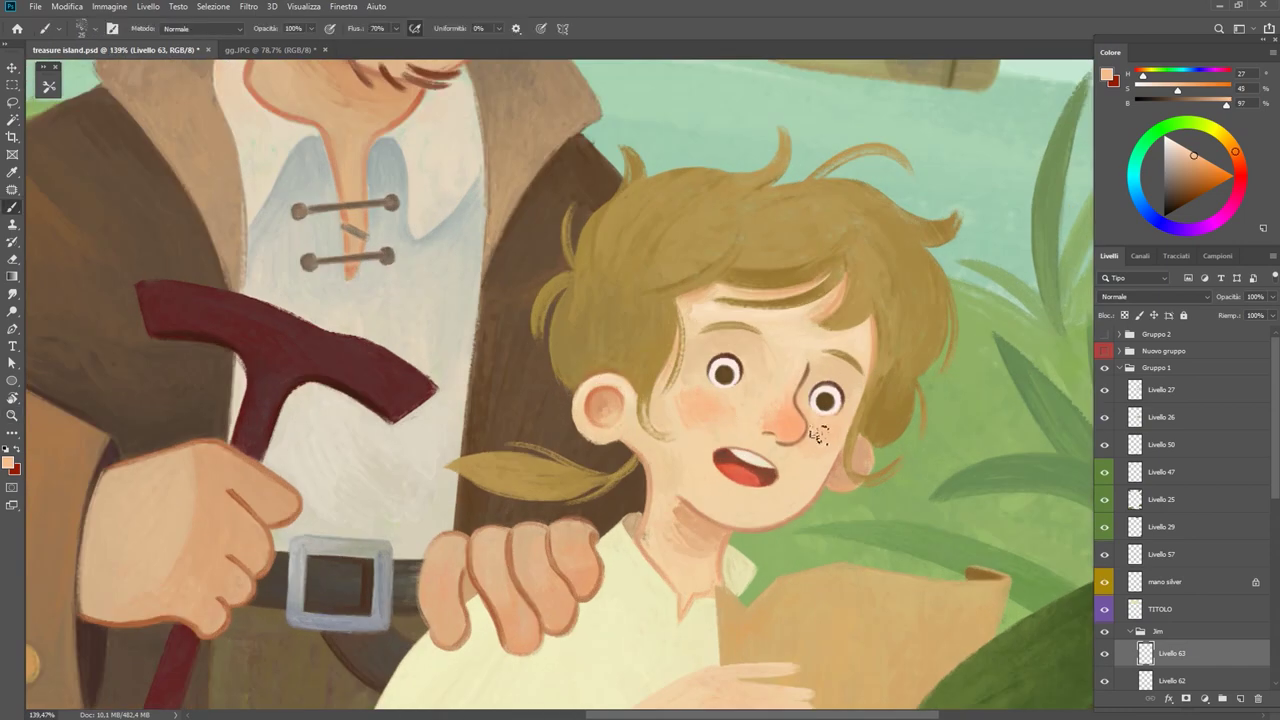
pyautogui.scroll(-5, 835, 425)
pyautogui.keyDown('alt'); pyautogui.click(763, 450); pyautogui.keyUp('alt')
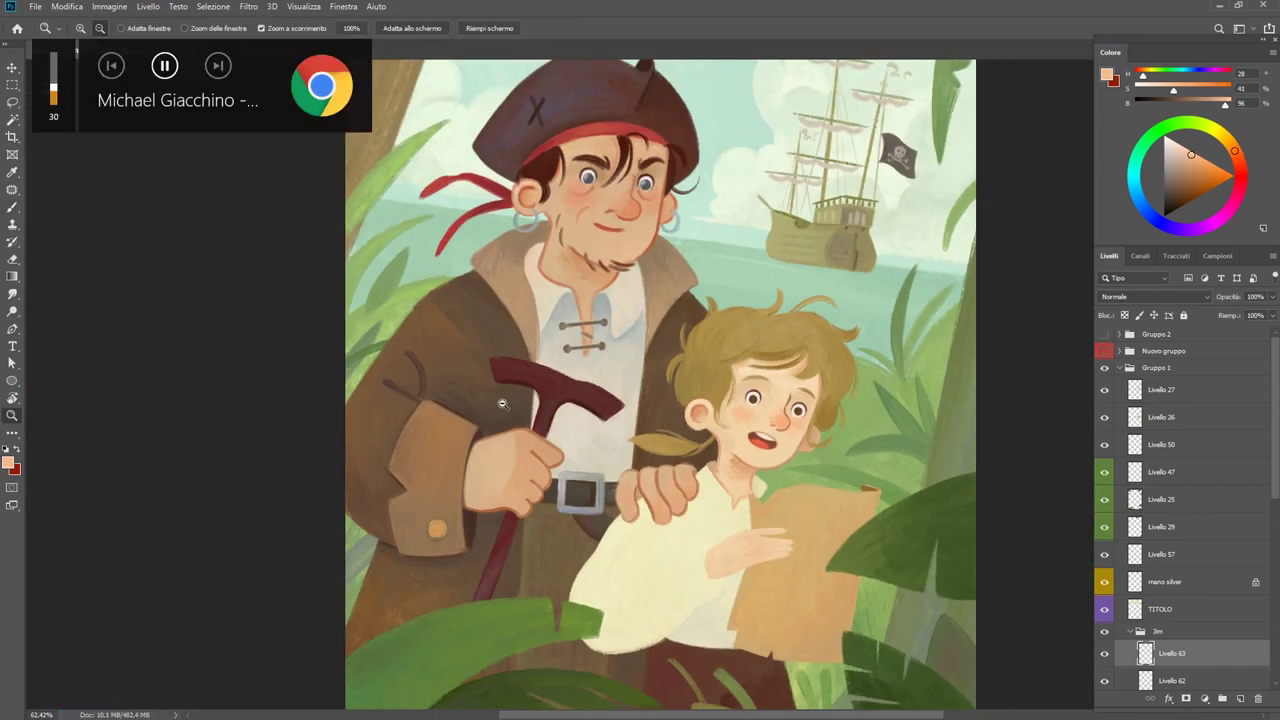
pyautogui.scroll(5, 763, 443)
pyautogui.press('b')
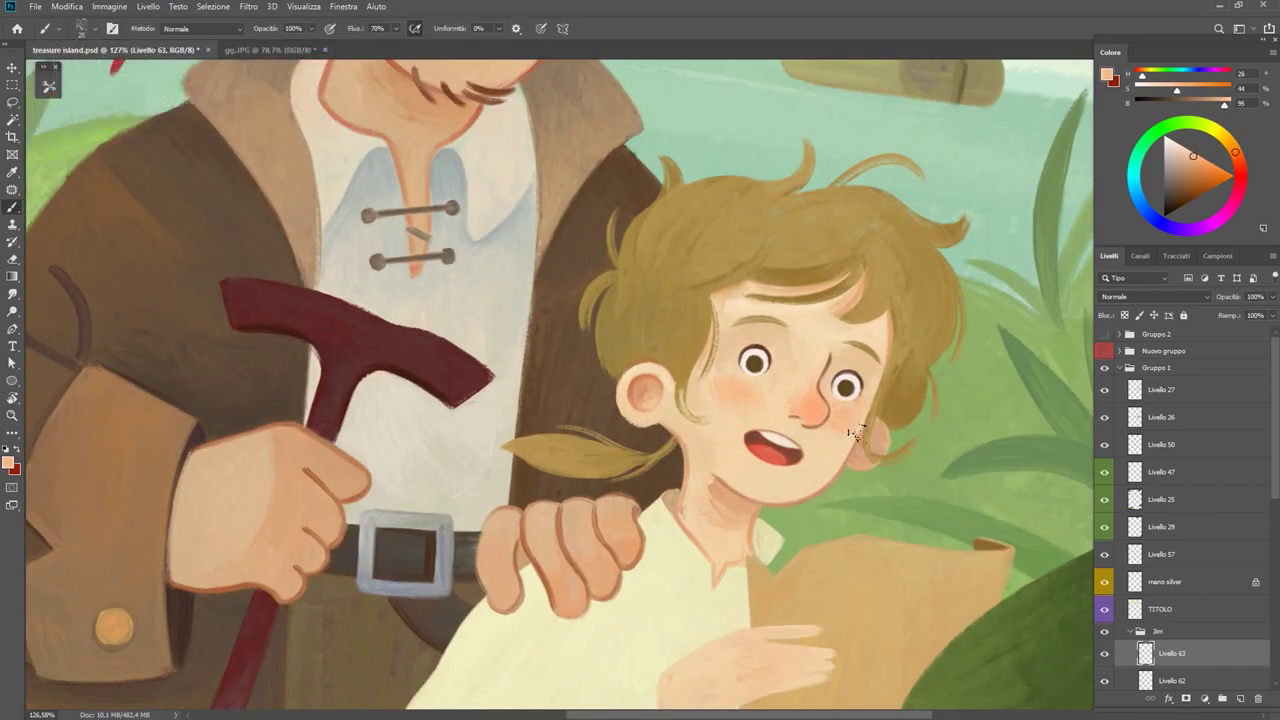
pyautogui.keyDown('alt'); pyautogui.click(743, 427); pyautogui.keyUp('alt')
pyautogui.keyDown('alt'); pyautogui.click(760, 377); pyautogui.keyUp('alt')
# Pick the dark olive hair colour and paint a darker stroke on the boy's eyebrow.
pyautogui.keyDown('alt'); pyautogui.scroll(3, 838, 405); pyautogui.keyUp('alt')
pyautogui.keyDown('alt'); pyautogui.click(915, 382); pyautogui.keyUp('alt')
pyautogui.keyDown('alt'); pyautogui.click(868, 358); pyautogui.keyUp('alt')
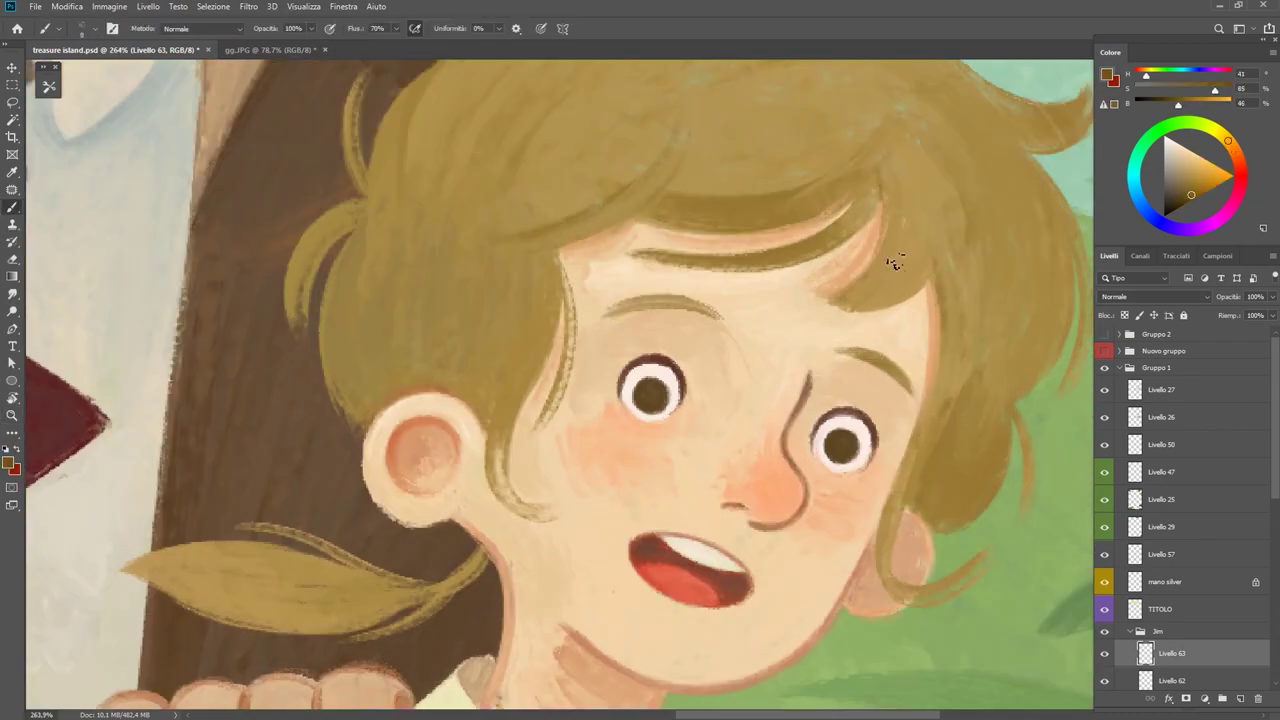
pyautogui.moveTo(612, 306); pyautogui.dragTo(680, 312)
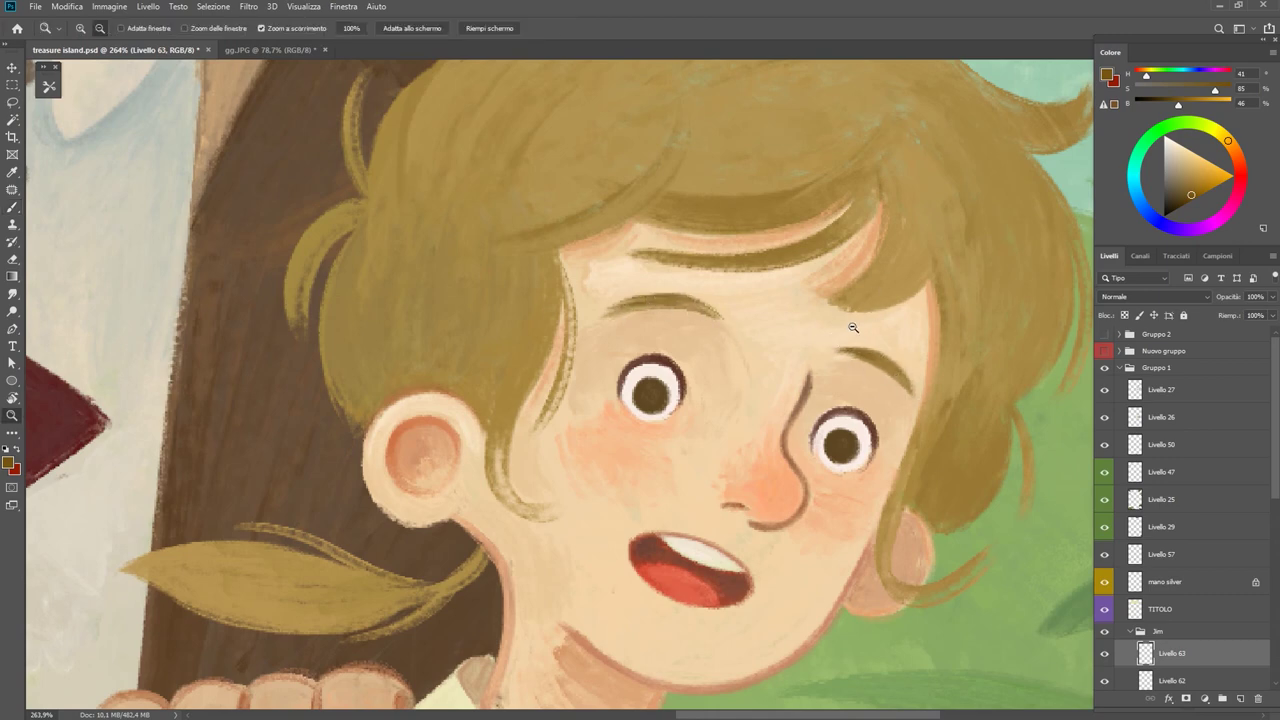
pyautogui.keyDown('alt'); pyautogui.scroll(-5, 851, 334); pyautogui.keyUp('alt')
# Add a new layer, Livello 64, for hair details and sample the hair colour.
pyautogui.hotkey('ctrl', 'shift', 'alt', 'n')
pyautogui.keyDown('alt'); pyautogui.scroll(4, 968, 340); pyautogui.keyUp('alt')
pyautogui.keyDown('alt'); pyautogui.click(968, 340); pyautogui.keyUp('alt')
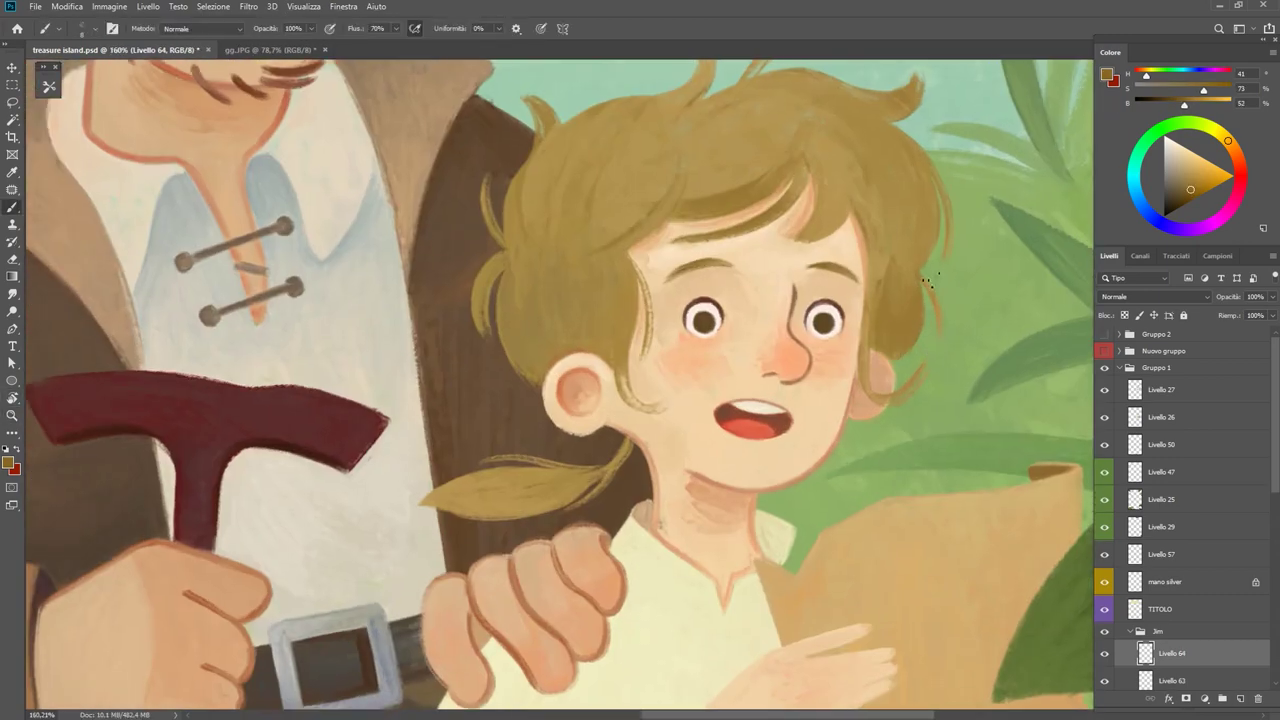
# Add darker olive strands along the right edge of the boy's hair.
pyautogui.moveTo(878, 336); pyautogui.dragTo(893, 272)
pyautogui.keyDown('alt'); pyautogui.click(886, 258); pyautogui.keyUp('alt')
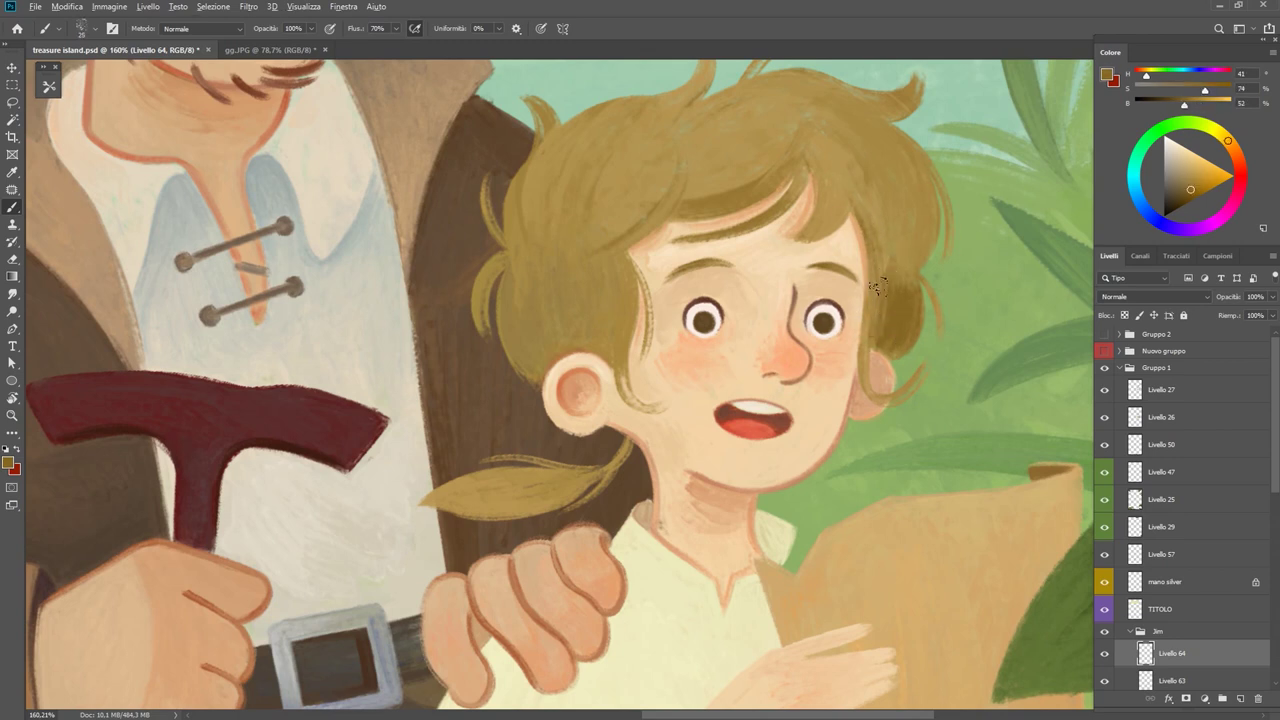
pyautogui.keyDown('alt'); pyautogui.click(890, 292); pyautogui.keyUp('alt')
# Sample a lighter hair tone and paint a light strand across the top of the hair.
pyautogui.scroll(-3, 912, 296)
pyautogui.scroll(3, 490, 280)
pyautogui.keyDown('alt'); pyautogui.click(490, 280); pyautogui.keyUp('alt')
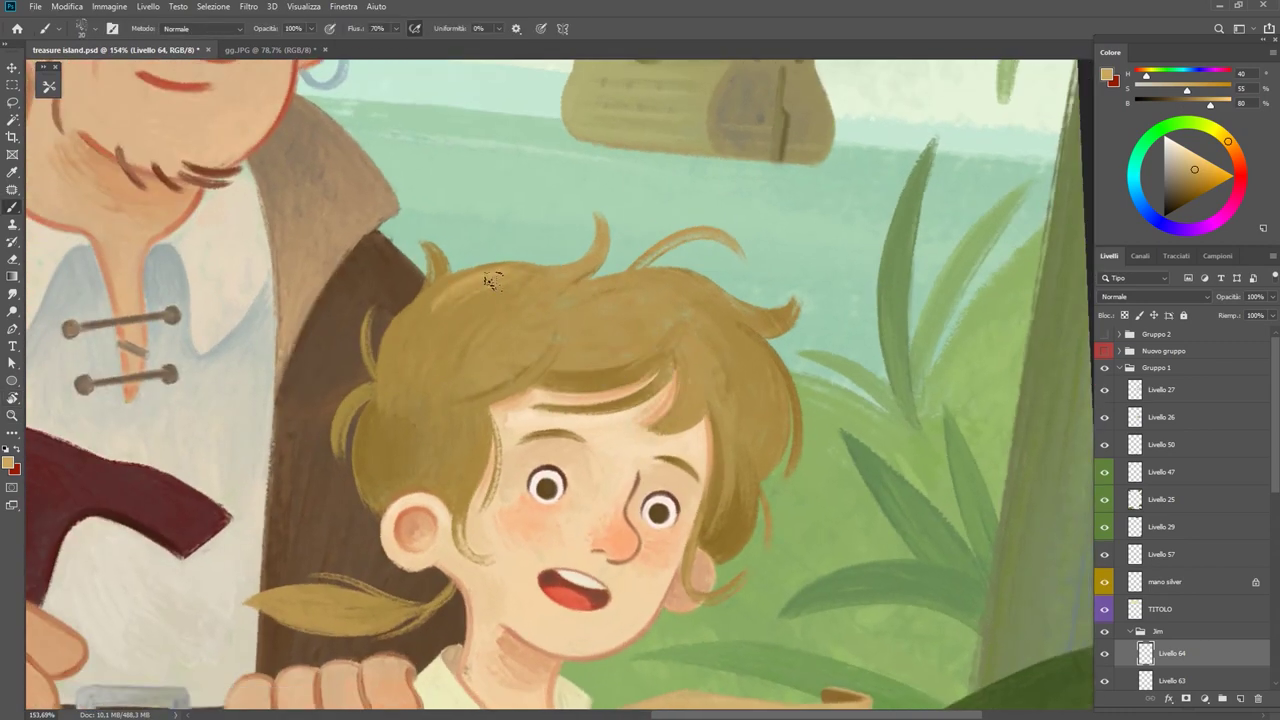
pyautogui.moveTo(424, 310); pyautogui.dragTo(490, 268)
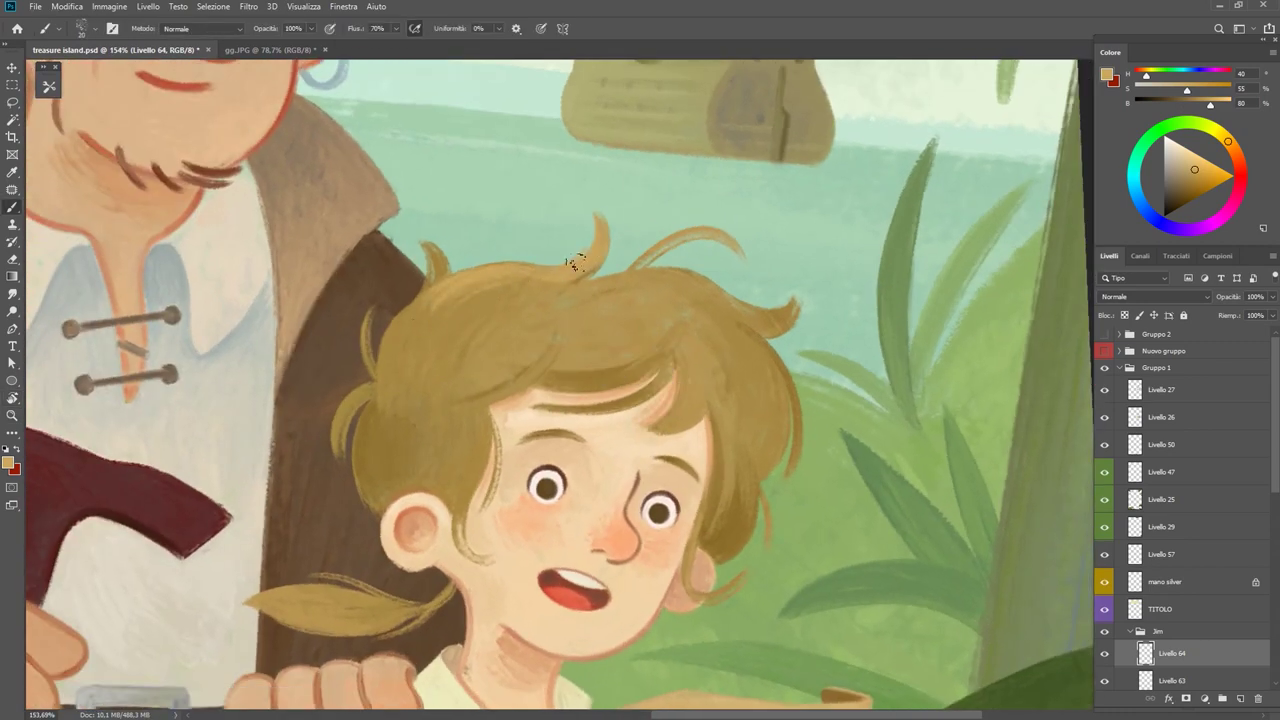
# Tilt and reset the canvas view while sampling darker and lighter hair tones.
pyautogui.scroll(-3, 597, 222)
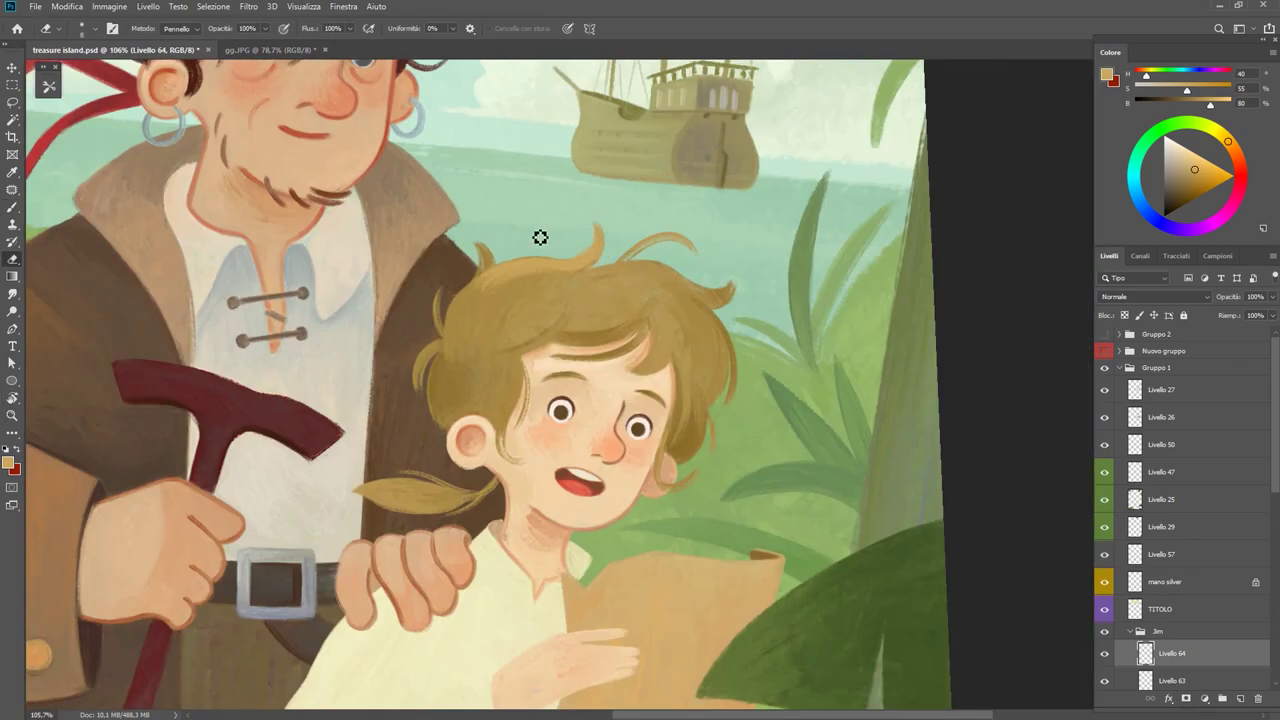
pyautogui.press('r')
pyautogui.moveTo(540, 250); pyautogui.dragTo(714, 428)
pyautogui.keyDown('alt'); pyautogui.click(714, 428); pyautogui.keyUp('alt')
pyautogui.press('Escape')
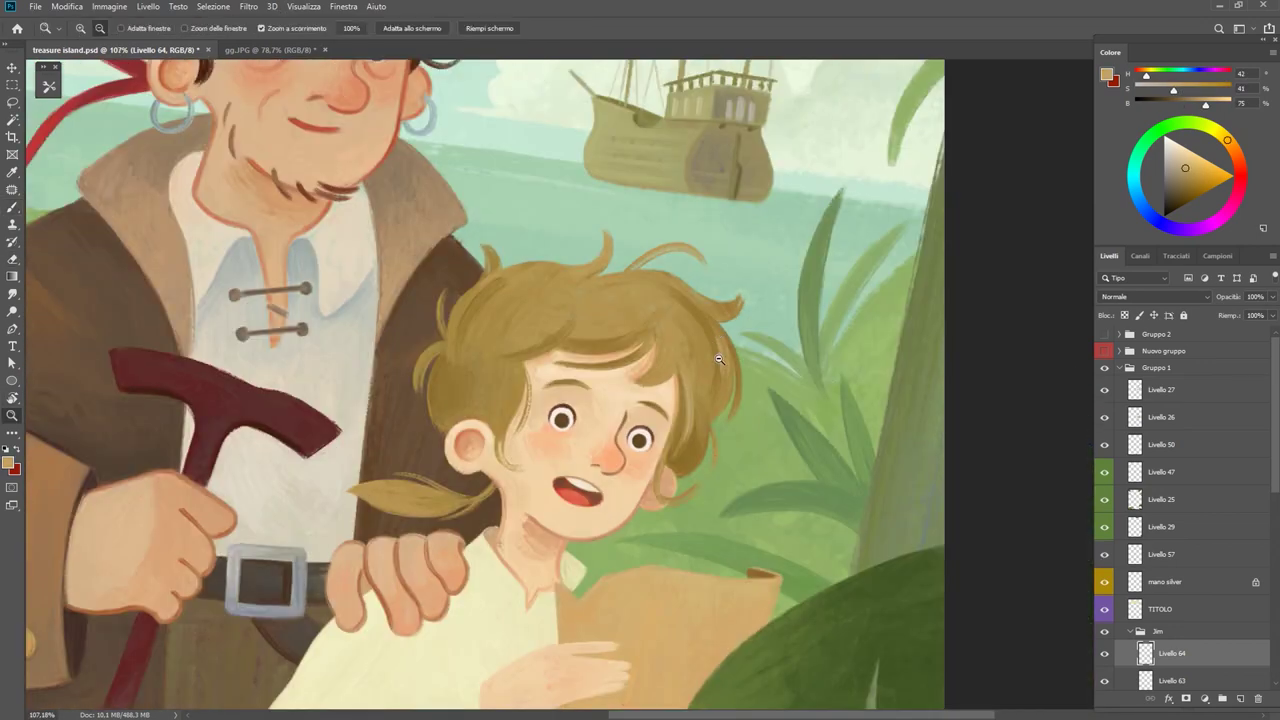
pyautogui.scroll(3, 600, 400)
pyautogui.keyDown('alt'); pyautogui.click(720, 432); pyautogui.keyUp('alt')
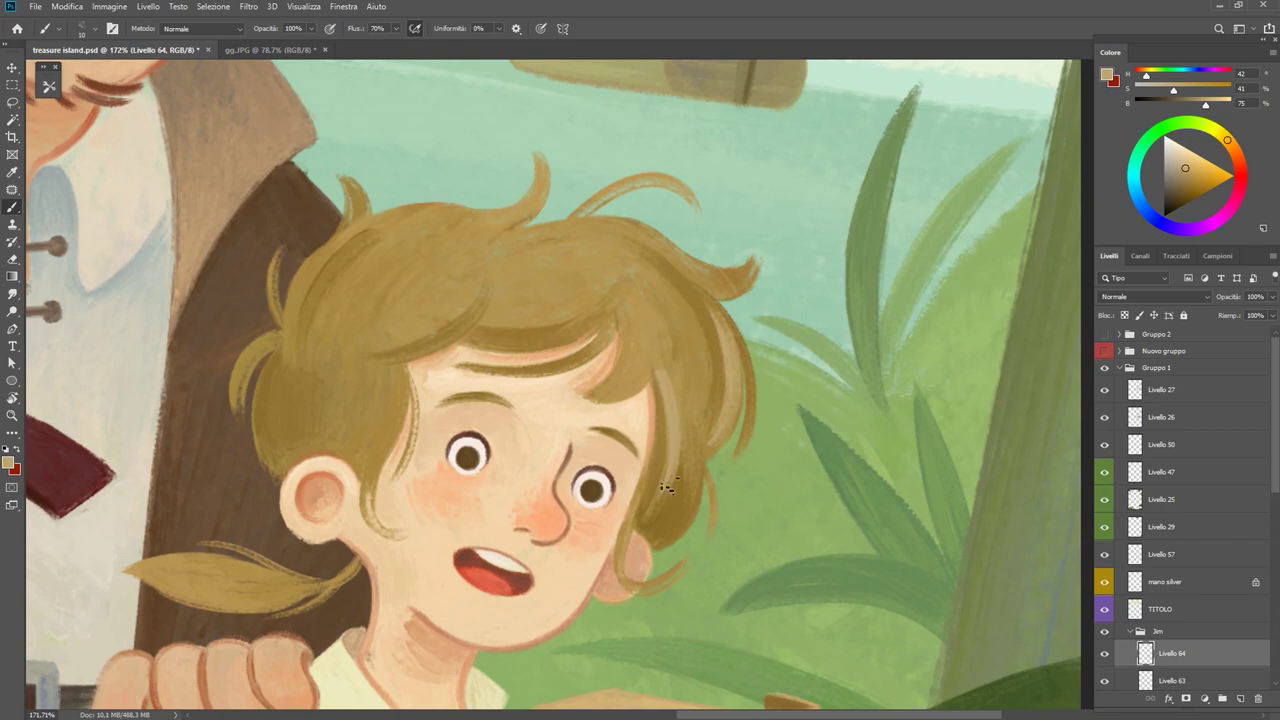
pyautogui.scroll(-5, 668, 488)
pyautogui.scroll(3, 752, 304)
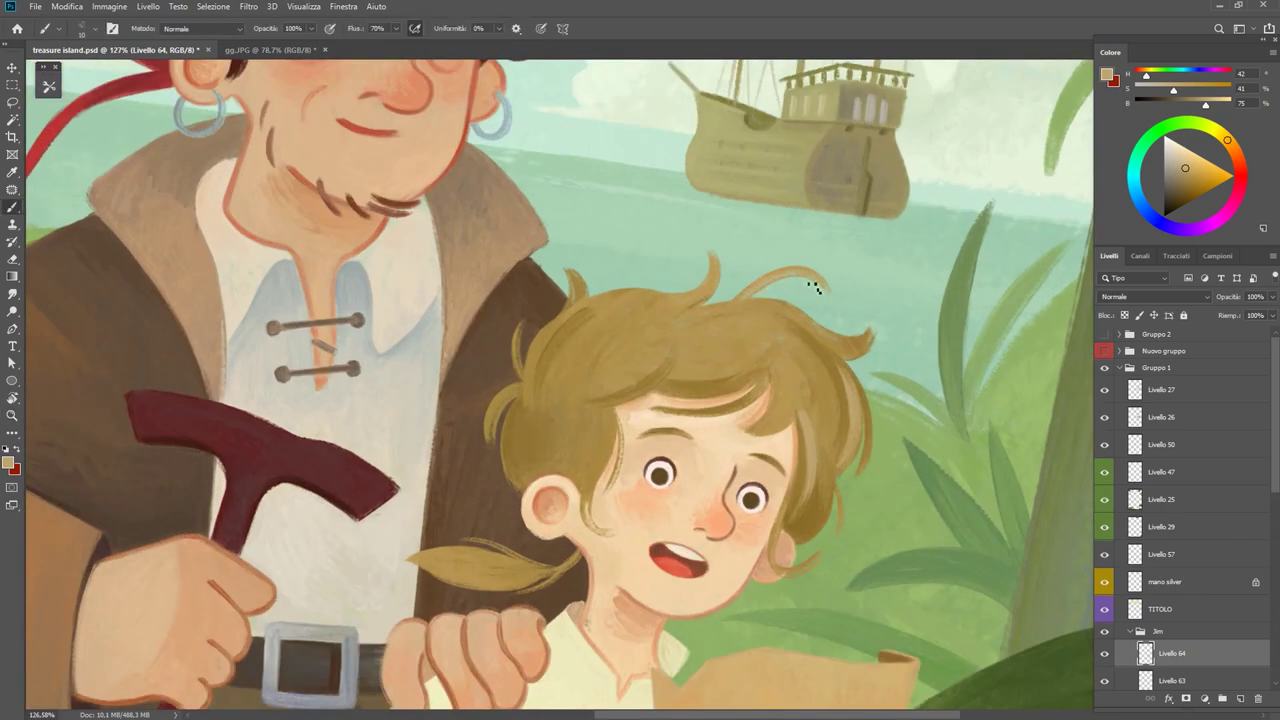
pyautogui.scroll(-5, 814, 287)
pyautogui.scroll(5, 700, 300)
pyautogui.press('r')
# Choose the 'green details 1' brush preset, reframe the boy, and sample hair colours.
pyautogui.click(48, 86)
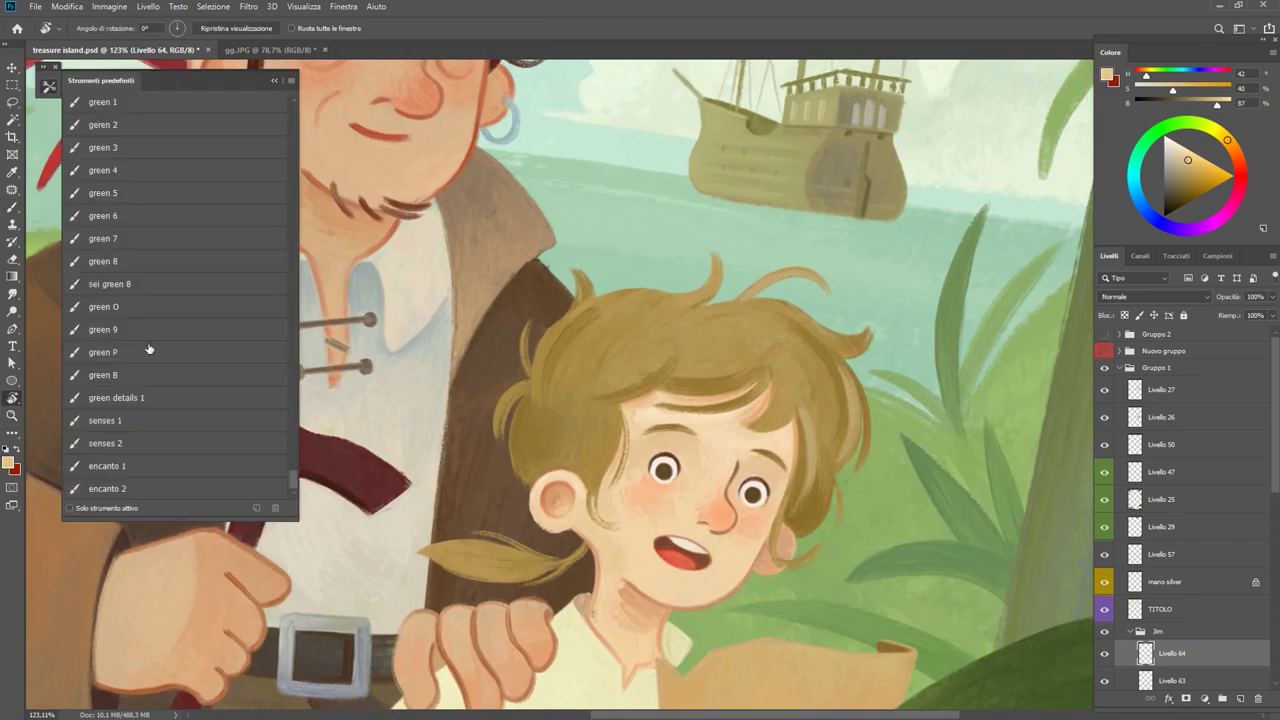
pyautogui.click(150, 397)
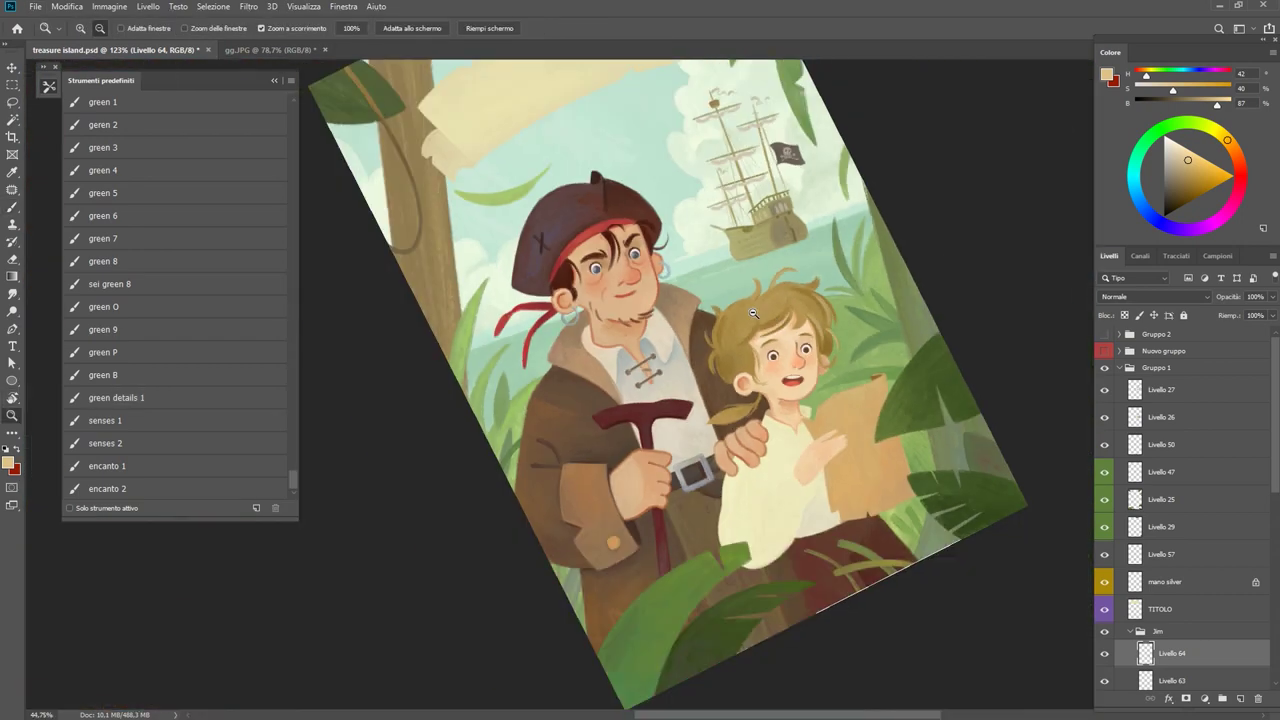
pyautogui.press('z')
pyautogui.moveTo(851, 323); pyautogui.dragTo(873, 325)
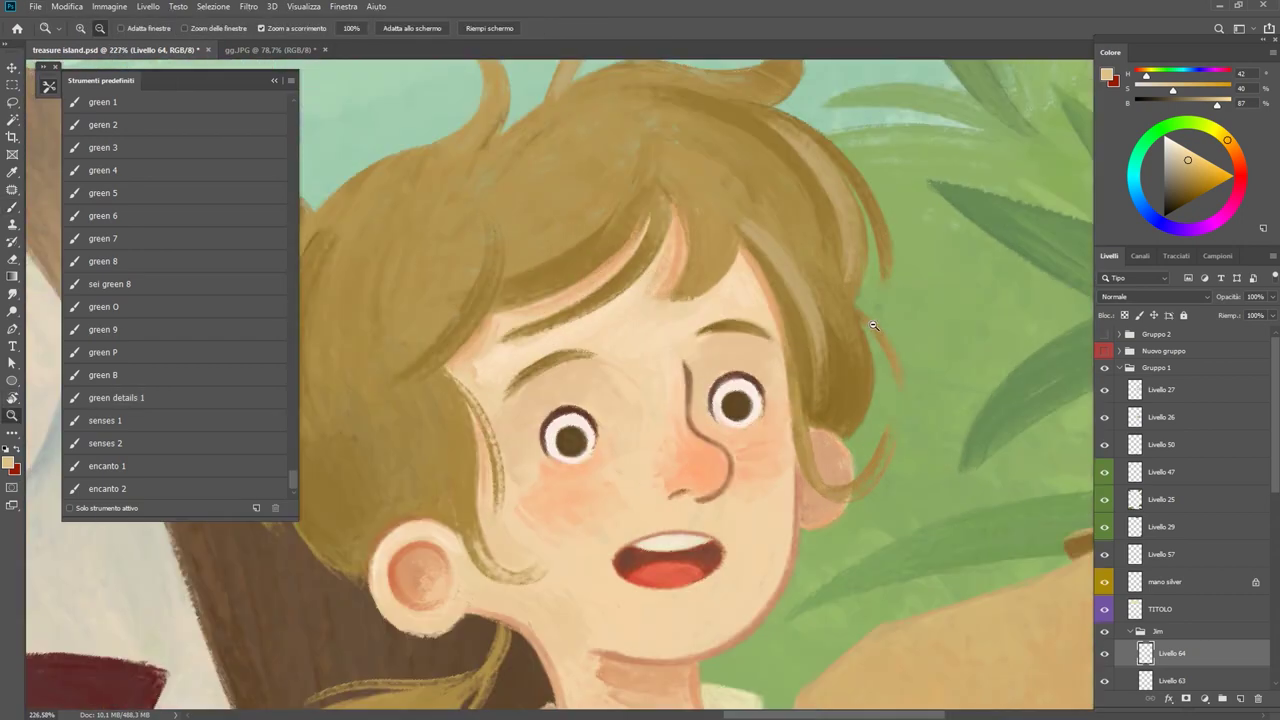
pyautogui.moveTo(771, 386); pyautogui.dragTo(548, 375)
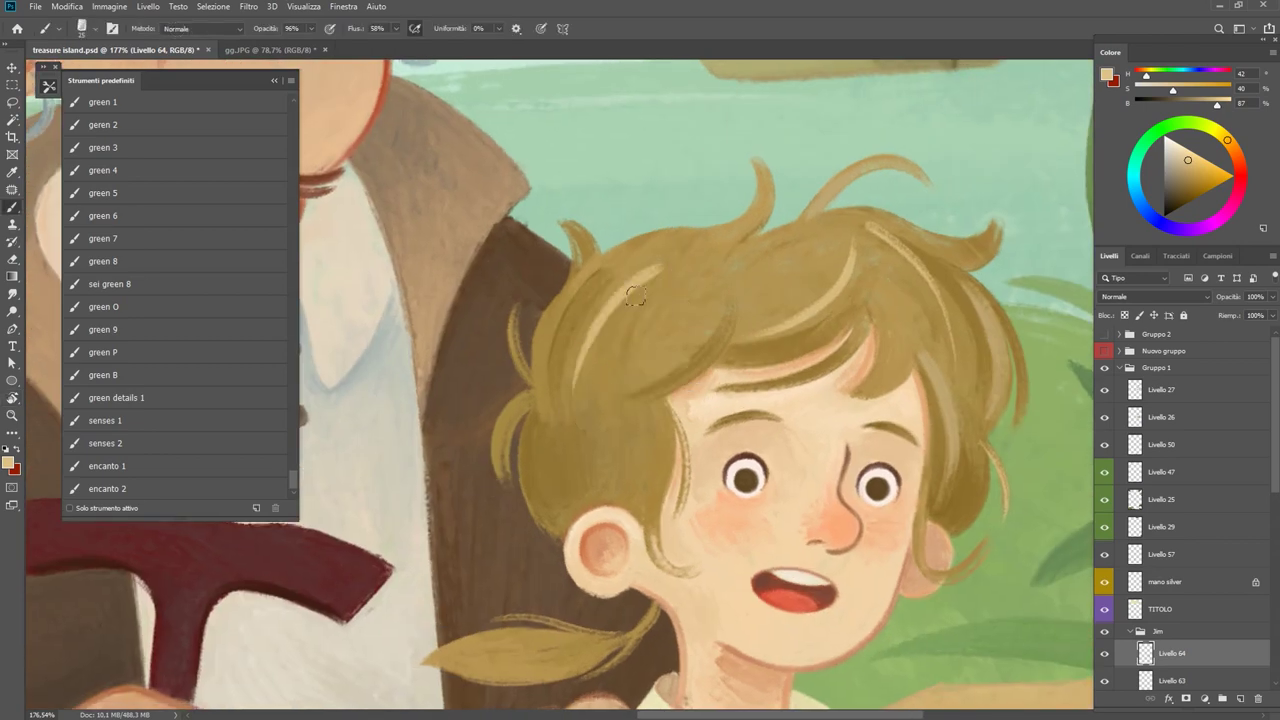
pyautogui.keyDown('alt'); pyautogui.click(614, 294); pyautogui.keyUp('alt')
pyautogui.keyDown('alt'); pyautogui.click(742, 331); pyautogui.keyUp('alt')
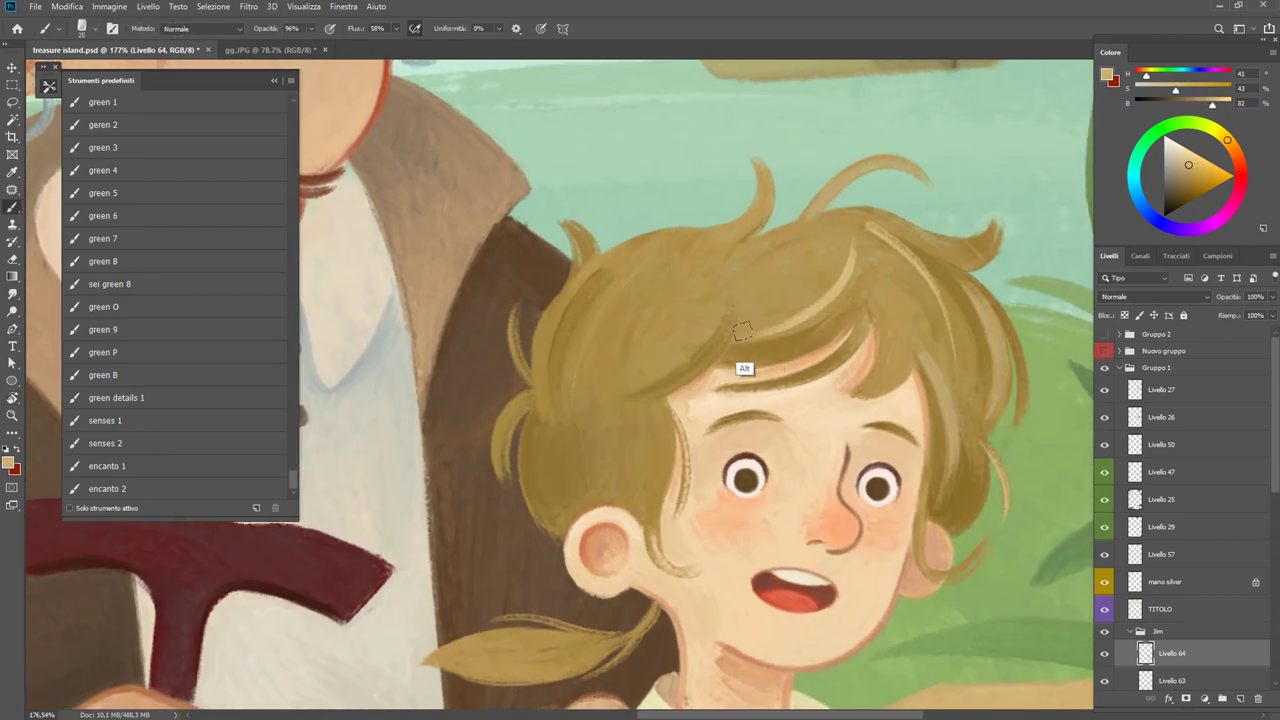
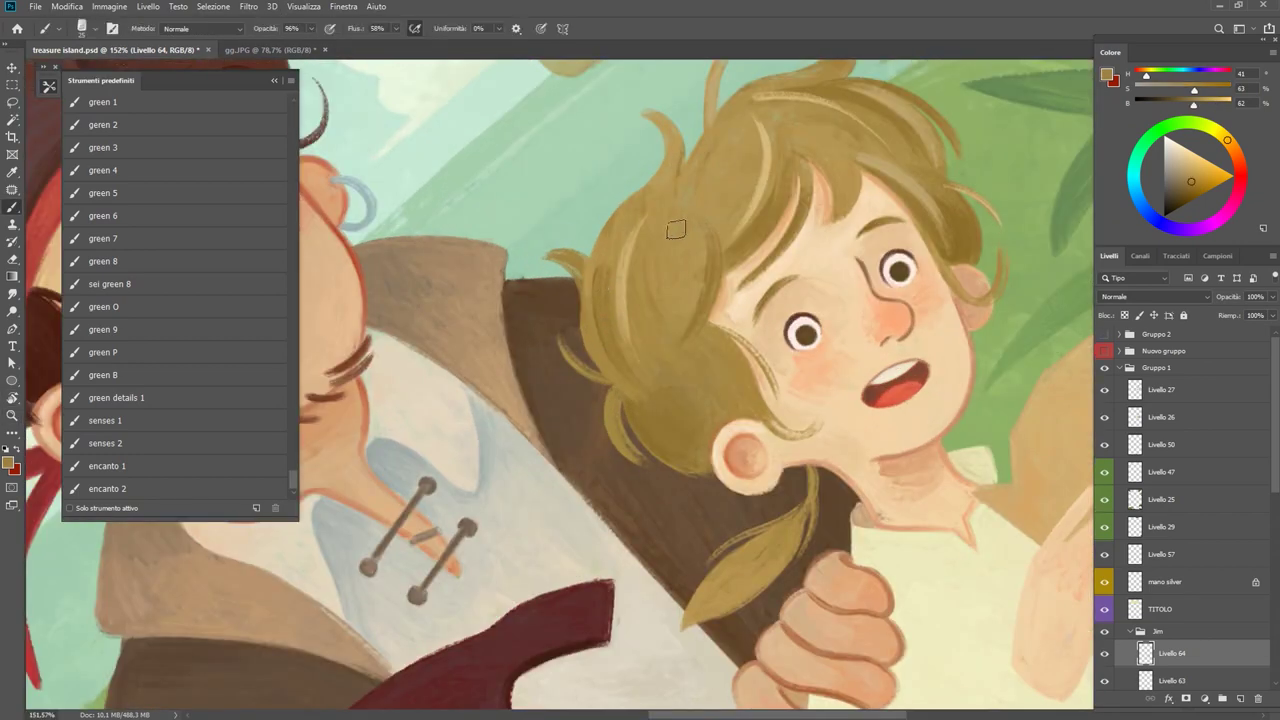
# Paint a few light strands of sampled hair colour beside the boy's ear, then zoom out.
pyautogui.keyDown('alt'); pyautogui.click(751, 283); pyautogui.keyUp('alt')
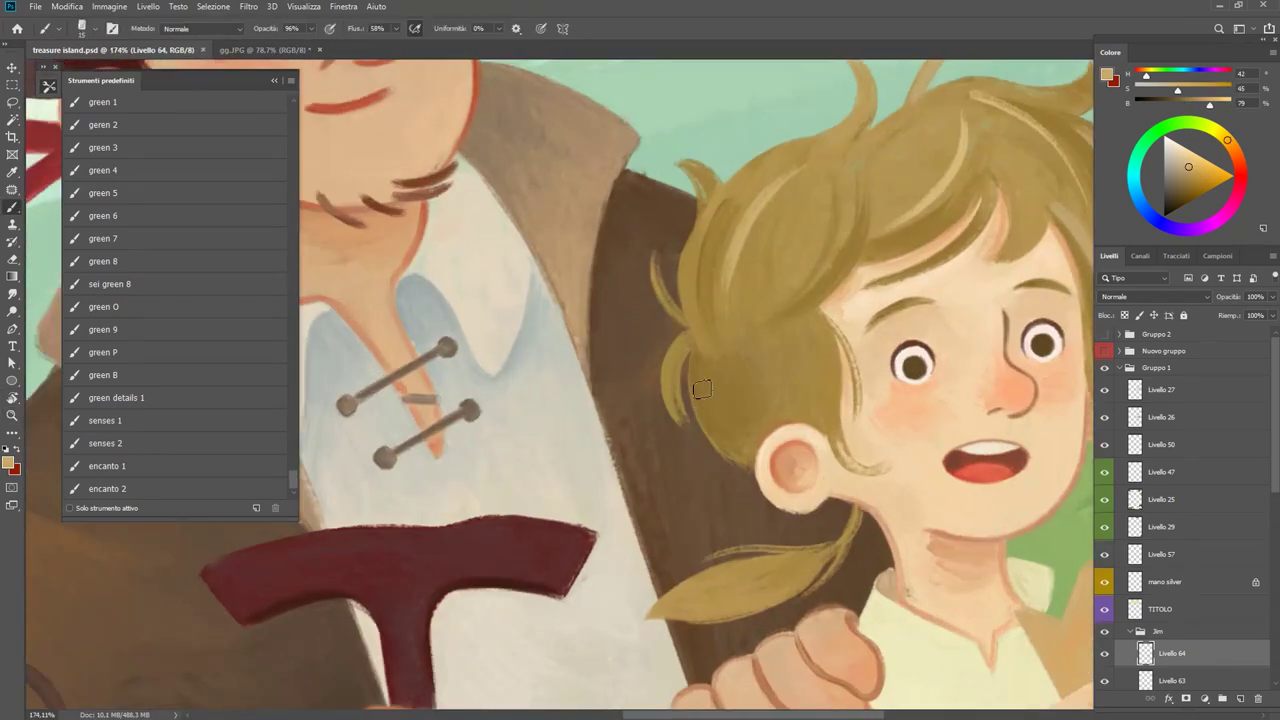
pyautogui.moveTo(702, 389); pyautogui.dragTo(690, 440)
pyautogui.moveTo(705, 390); pyautogui.dragTo(745, 495)
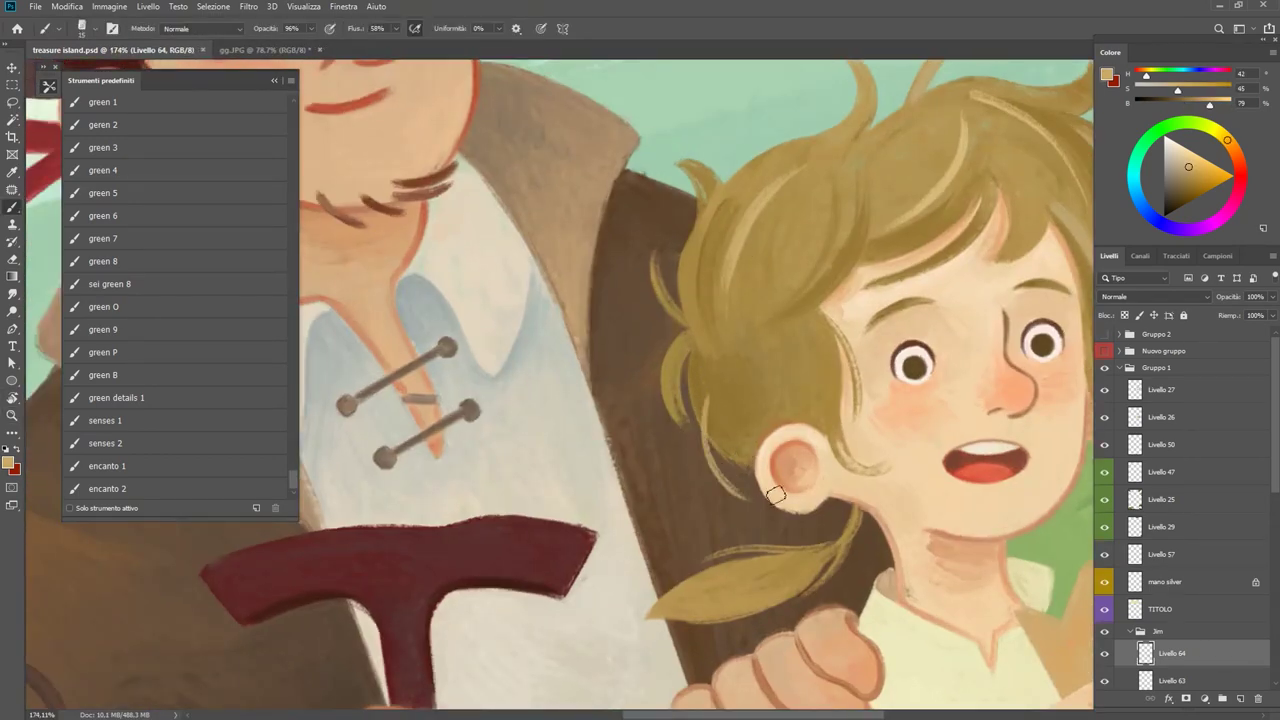
pyautogui.keyDown('alt'); pyautogui.click(814, 380); pyautogui.keyUp('alt')
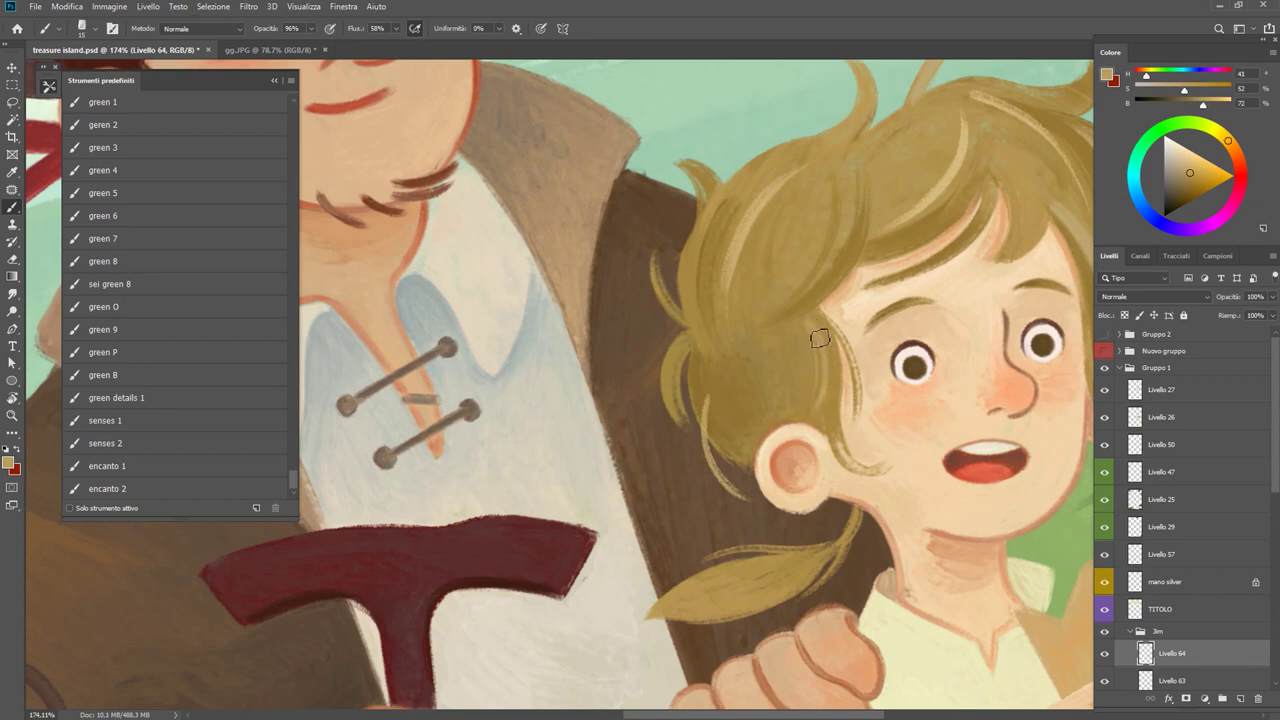
pyautogui.press('z')
pyautogui.moveTo(812, 380)
pyautogui.mouseDown()
pyautogui.moveTo(790, 376)
pyautogui.moveTo(860, 378)
pyautogui.mouseUp()
# Zoom in close on the boy's shirt sleeve while sampling its cream shades.
pyautogui.keyDown('alt'); pyautogui.click(816, 488); pyautogui.keyUp('alt')
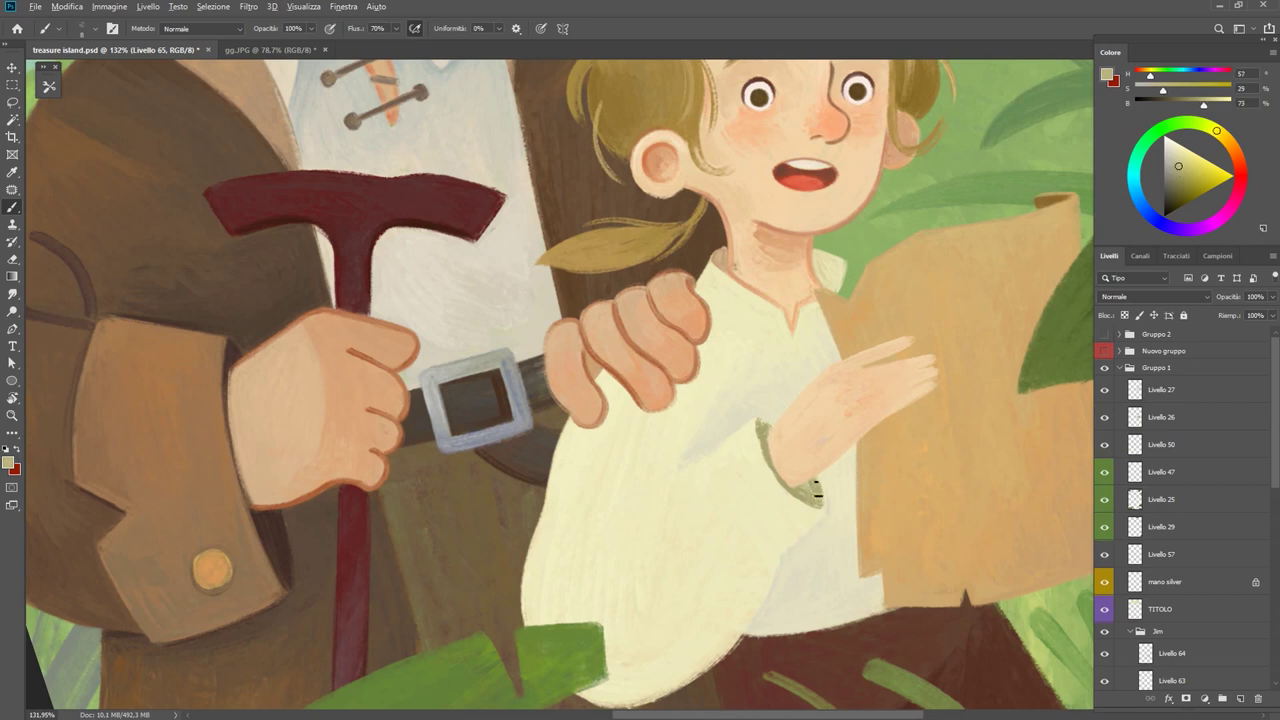
pyautogui.keyDown('alt'); pyautogui.click(818, 490); pyautogui.keyUp('alt')
pyautogui.keyDown('alt'); pyautogui.click(783, 445); pyautogui.keyUp('alt')
pyautogui.press('z')
pyautogui.hotkey('ctrl', '0')
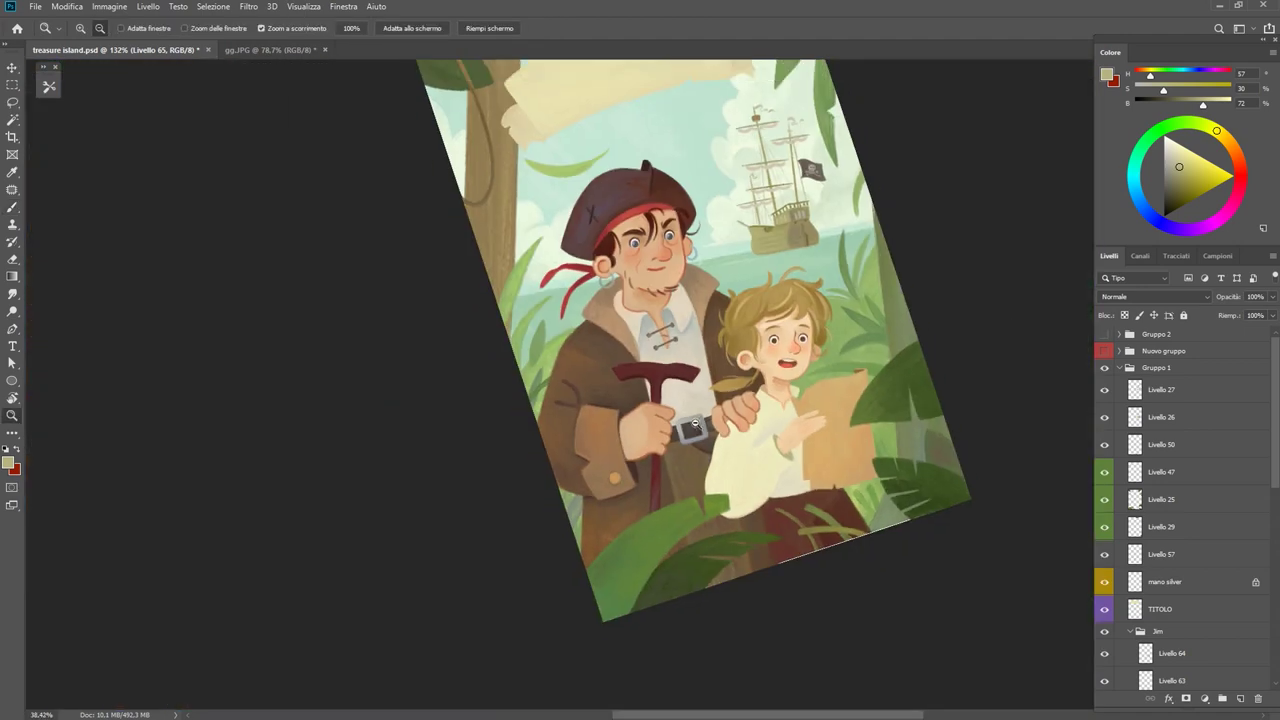
pyautogui.click(772, 475)
pyautogui.scroll(-3, 1143, 611)
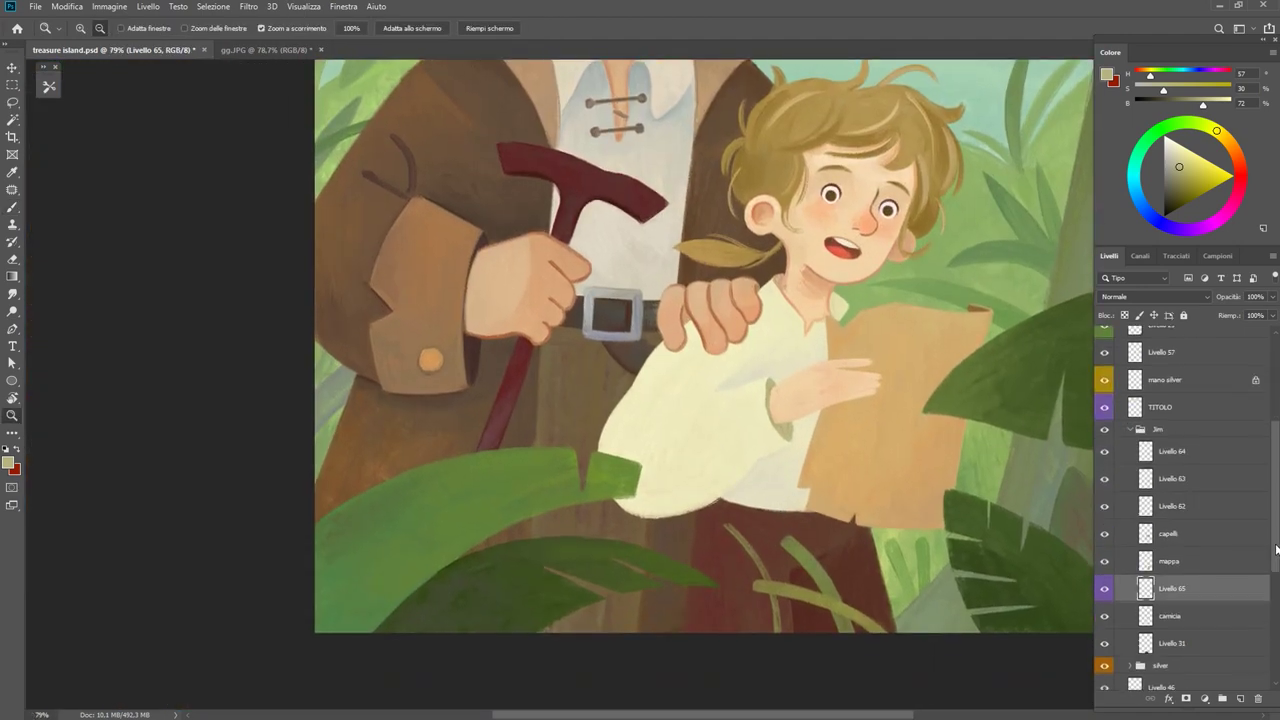
pyautogui.scroll(2, 1143, 611)
pyautogui.moveTo(761, 365); pyautogui.dragTo(810, 365)
# On layer Livello 64, sample the darker tone at the sleeve edge.
pyautogui.press('b')
pyautogui.keyDown('alt'); pyautogui.click(672, 374); pyautogui.keyUp('alt')
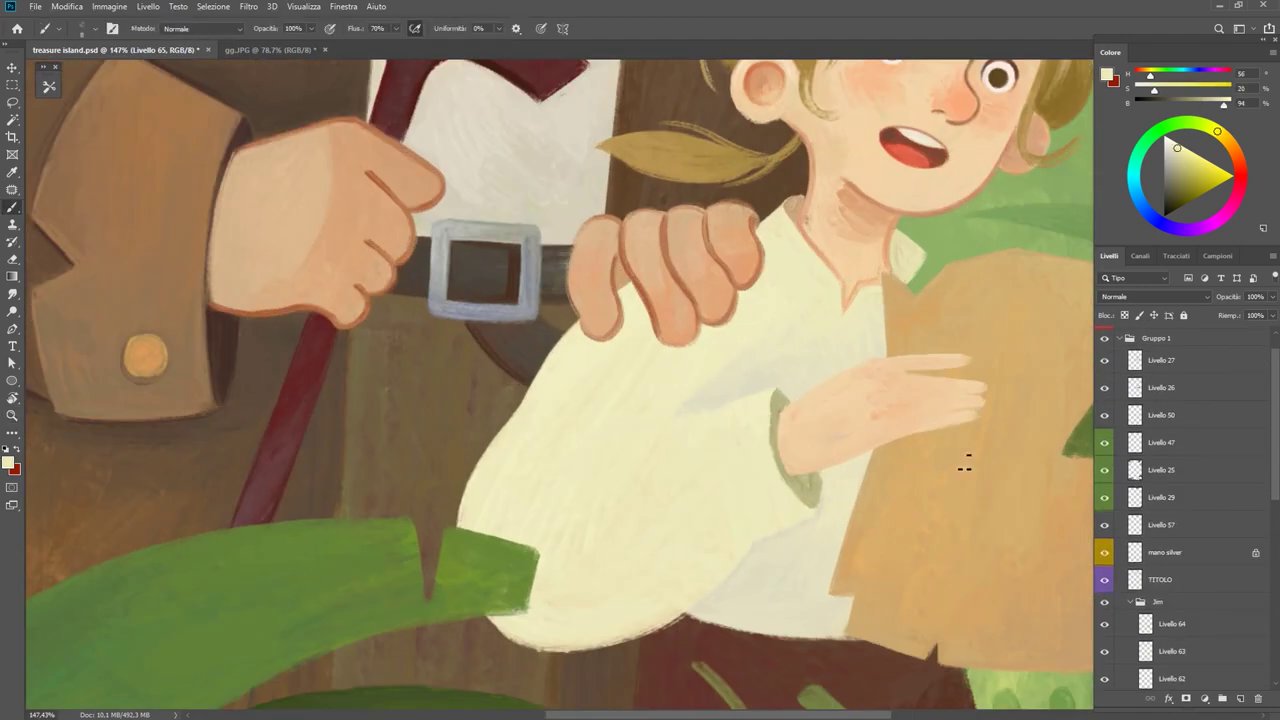
pyautogui.click(1150, 612)
pyautogui.keyDown('alt'); pyautogui.click(772, 412); pyautogui.keyUp('alt')
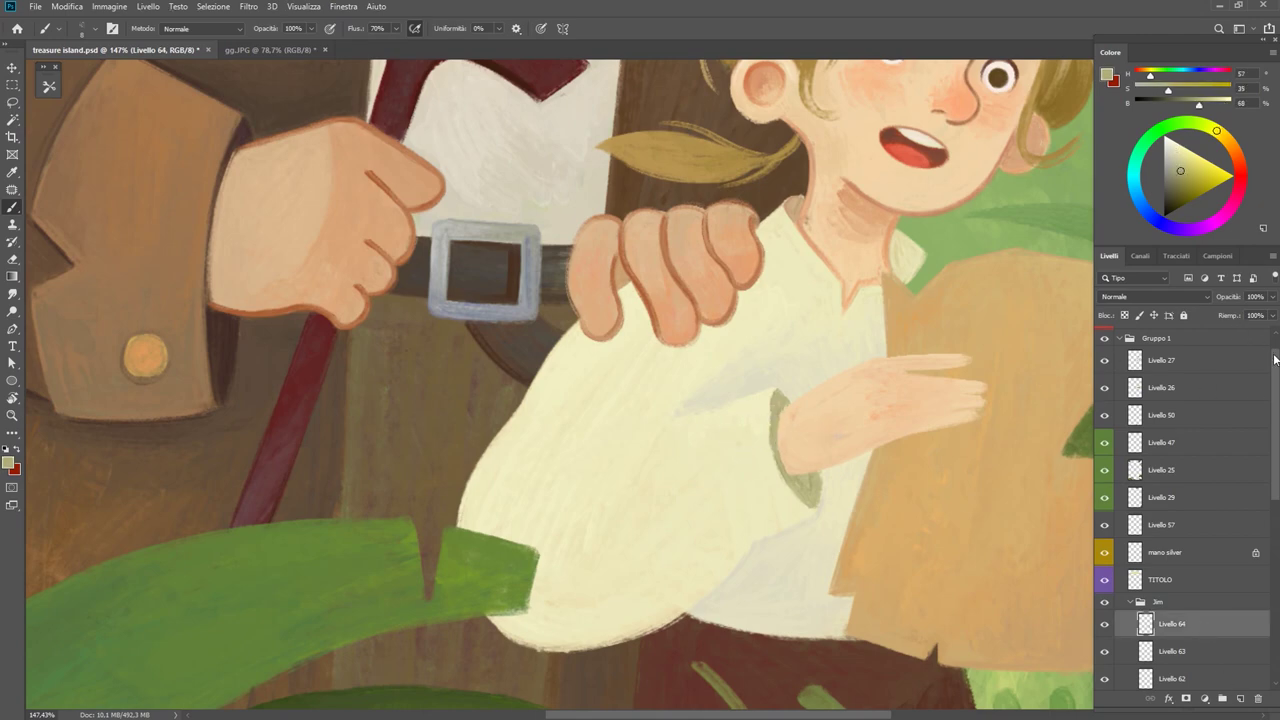
pyautogui.hotkey('ctrl', 'z')
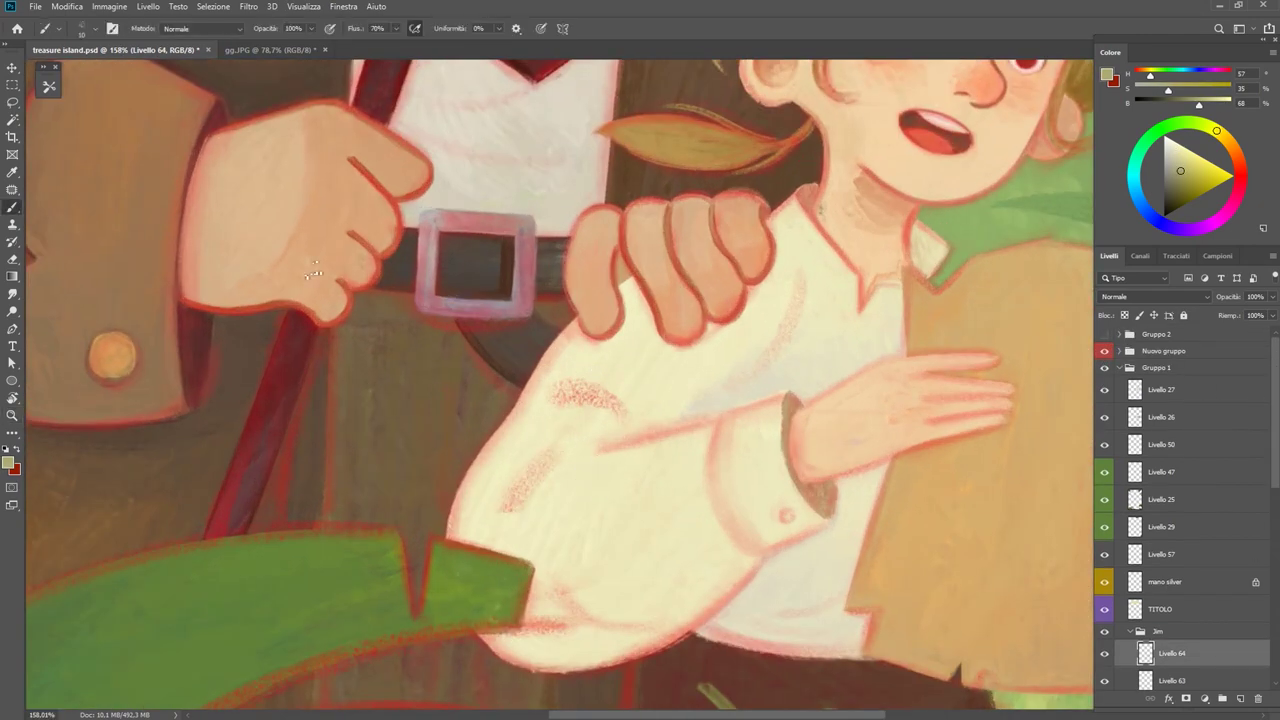
# Paint two curved olive crease strokes on the sleeve, redrawing the short one longer.
pyautogui.click(48, 86)
pyautogui.moveTo(556, 392); pyautogui.dragTo(640, 424)
pyautogui.hotkey('ctrl', 'z')
pyautogui.moveTo(505, 530); pyautogui.dragTo(565, 462)
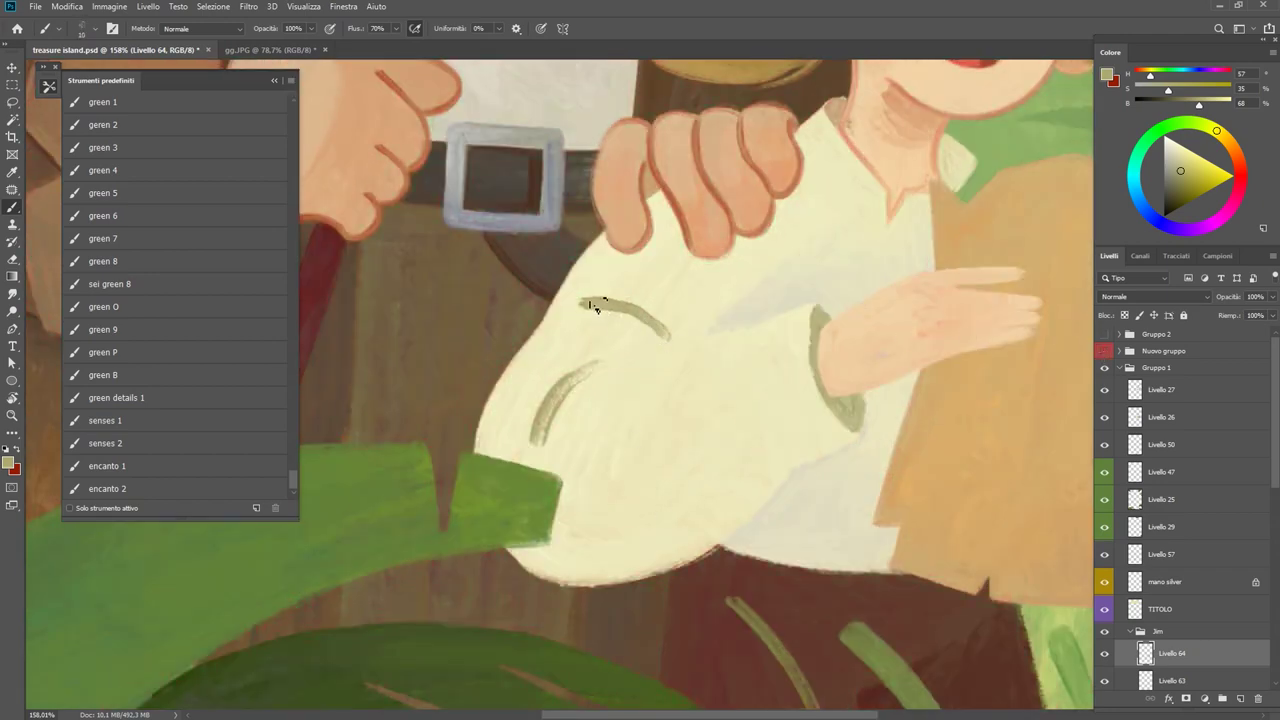
pyautogui.press('z')
pyautogui.hotkey('ctrl', '0')
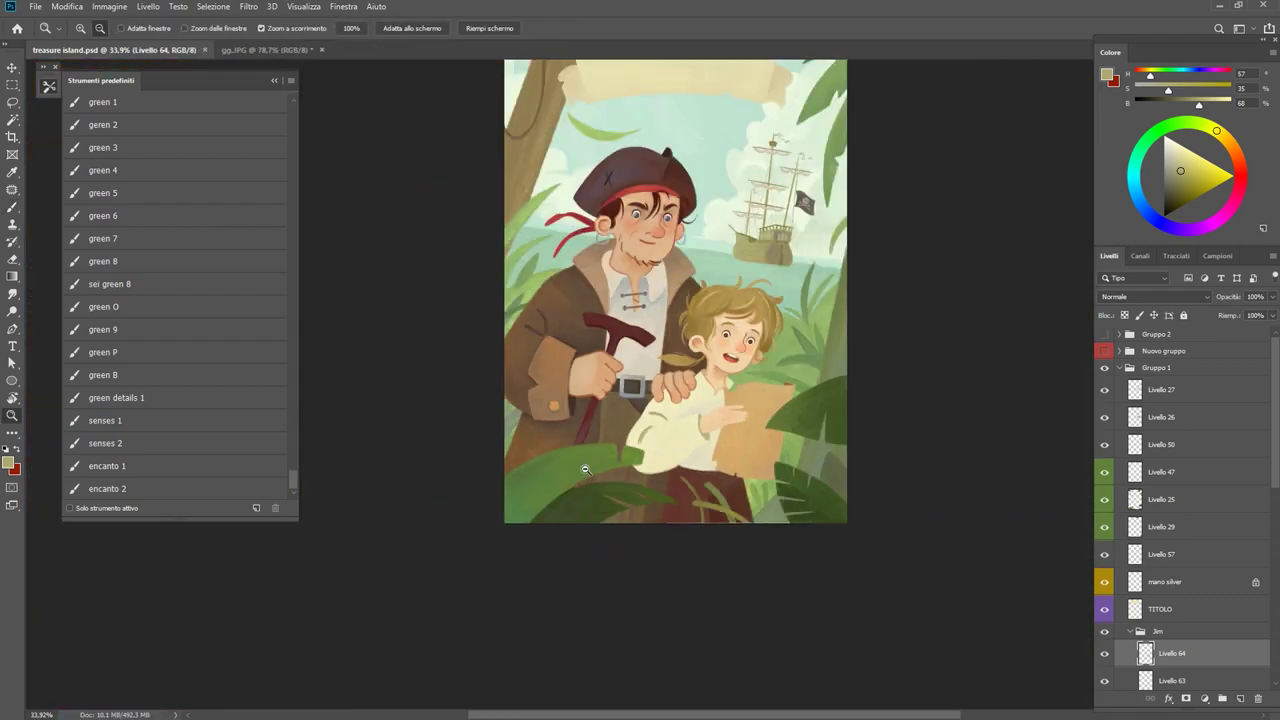
# Zoom in on the boy and dab several sampled cream tones over the shirt.
pyautogui.moveTo(585, 469); pyautogui.dragTo(648, 457)
pyautogui.press('b')
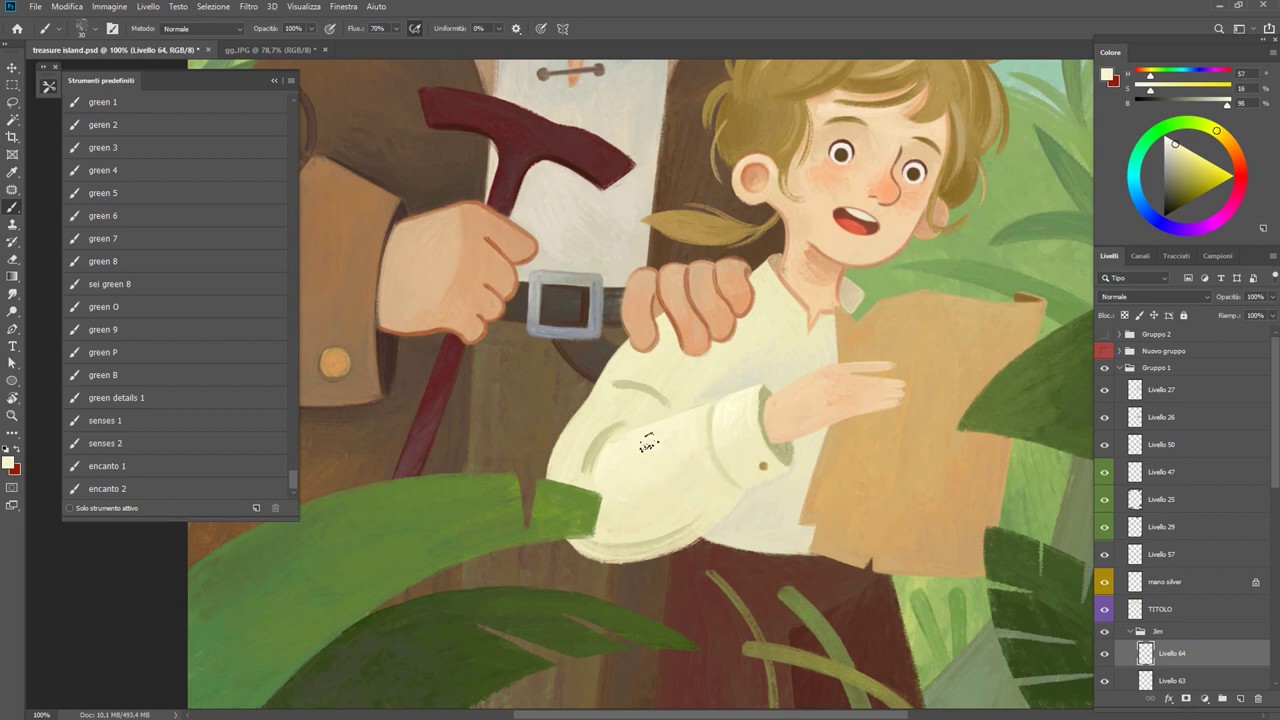
pyautogui.keyDown('alt'); pyautogui.click(640, 470); pyautogui.keyUp('alt')
pyautogui.keyDown('alt'); pyautogui.click(629, 458); pyautogui.keyUp('alt')
pyautogui.keyDown('alt'); pyautogui.click(711, 435); pyautogui.keyUp('alt')
pyautogui.scroll(1, 683, 470)
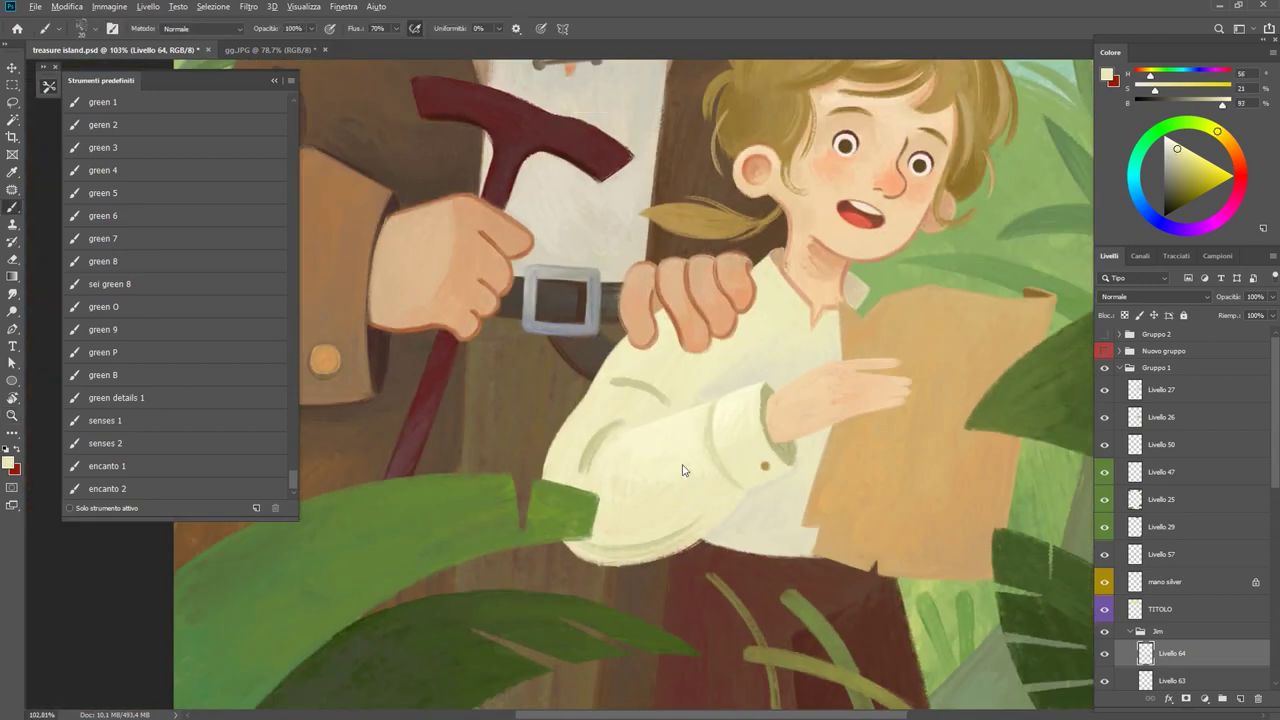
pyautogui.keyDown('alt'); pyautogui.click(688, 465); pyautogui.keyUp('alt')
pyautogui.keyDown('alt'); pyautogui.click(610, 450); pyautogui.keyUp('alt')
pyautogui.keyDown('alt'); pyautogui.click(656, 483); pyautogui.keyUp('alt')
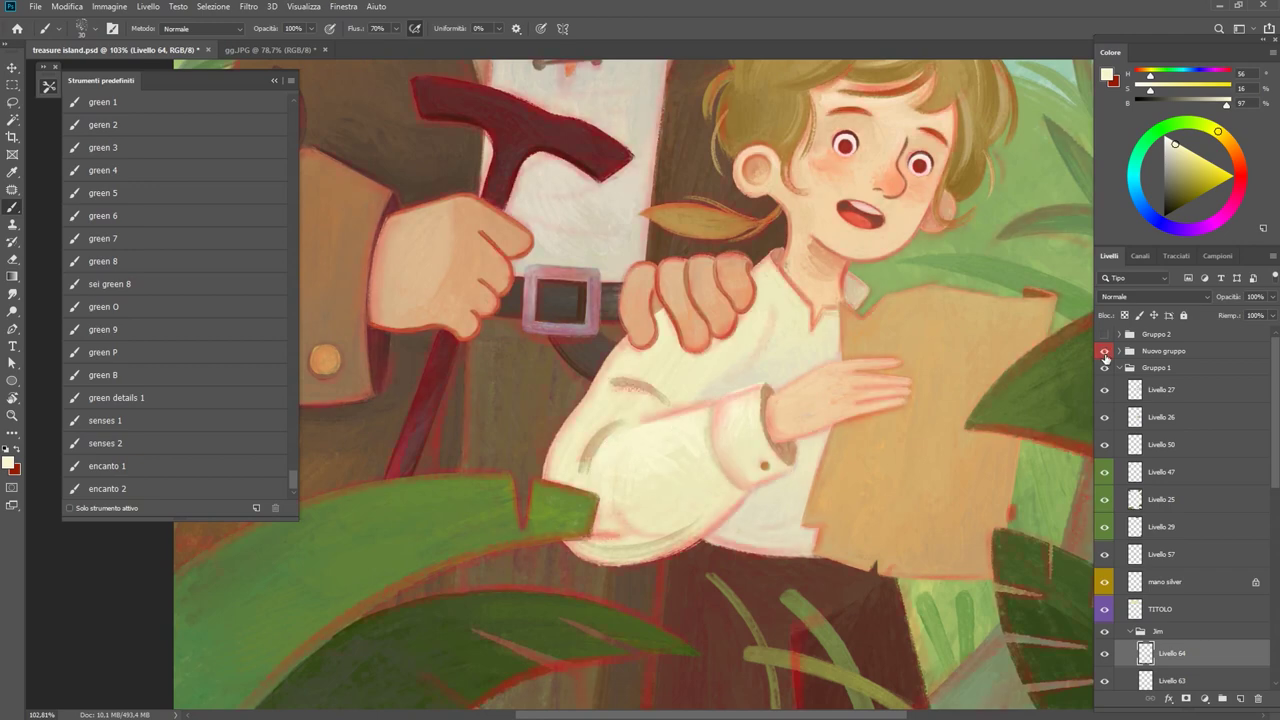
# Soften the lower sleeve near the cuff with brighter cream, then view the whole illustration.
pyautogui.scroll(5, 656, 483)
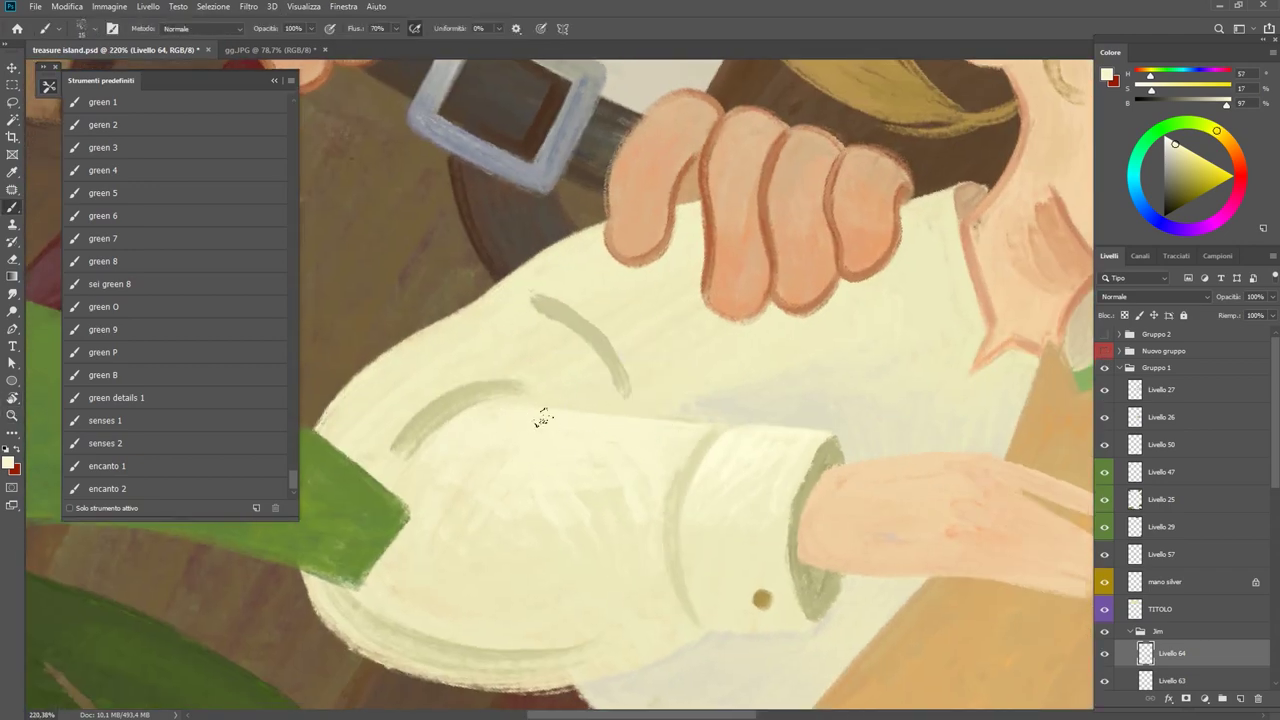
pyautogui.keyDown('alt'); pyautogui.click(445, 540); pyautogui.keyUp('alt')
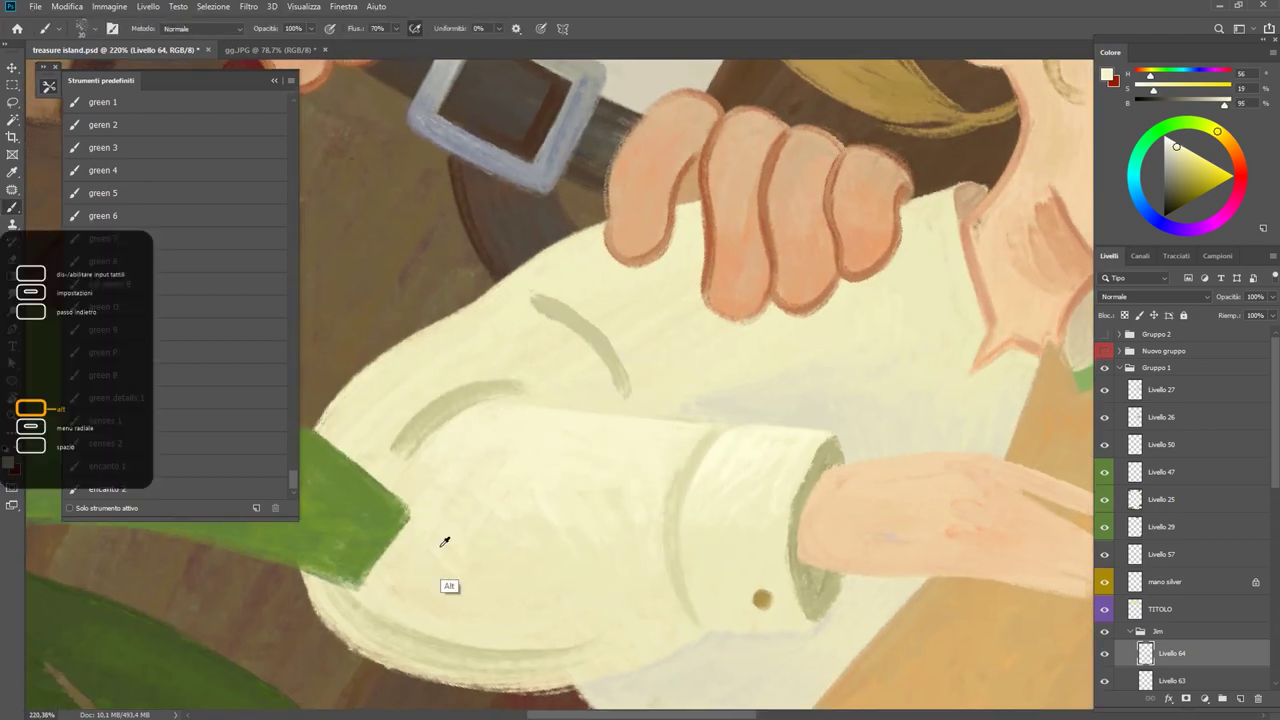
pyautogui.keyDown('alt'); pyautogui.click(573, 447); pyautogui.keyUp('alt')
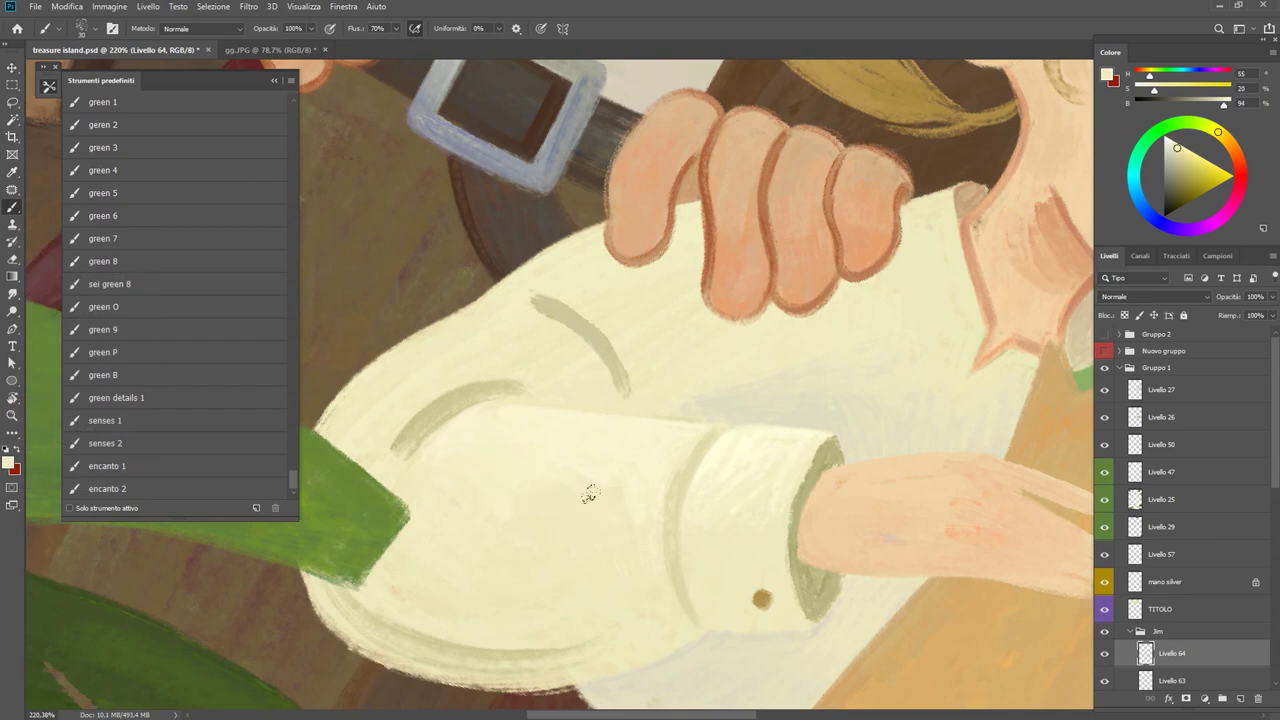
pyautogui.keyDown('alt'); pyautogui.click(550, 447); pyautogui.keyUp('alt')
pyautogui.moveTo(663, 571); pyautogui.dragTo(741, 507)
pyautogui.keyDown('alt'); pyautogui.click(775, 415); pyautogui.keyUp('alt')
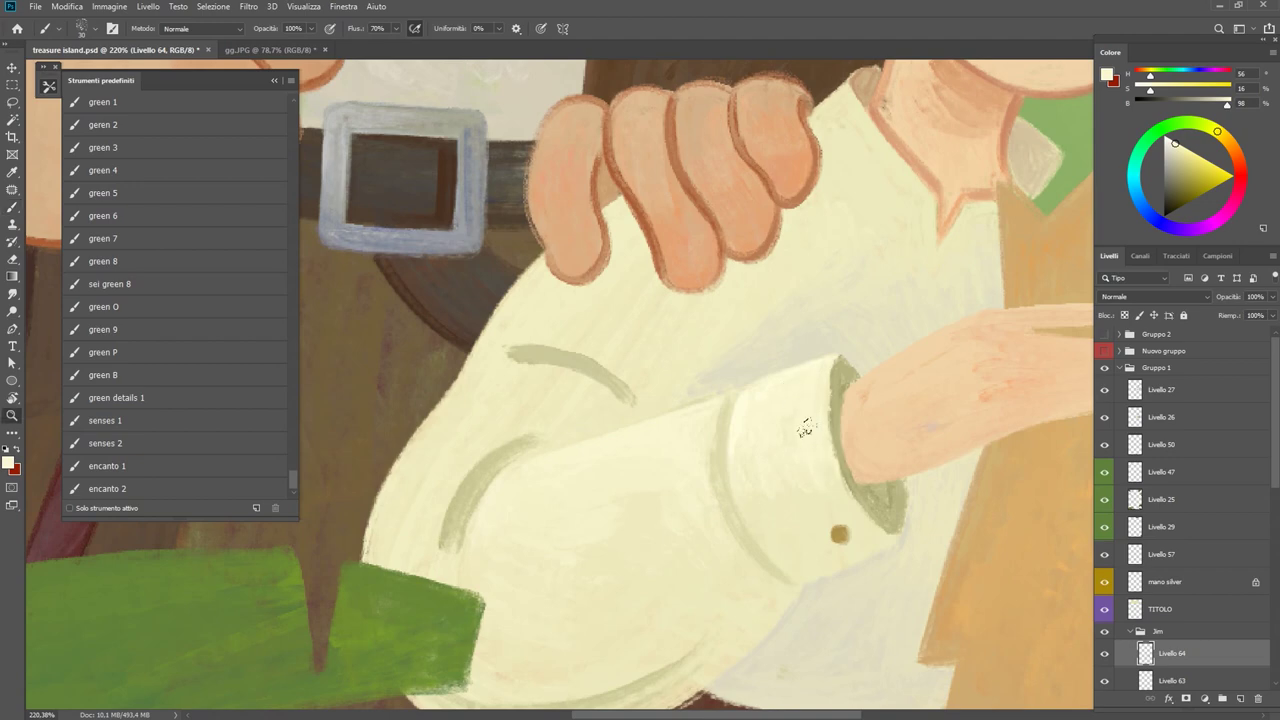
pyautogui.press('z')
pyautogui.moveTo(805, 428); pyautogui.dragTo(451, 320)
# Add a new layer and paint a darker skin shadow along the hand's lower edge.
pyautogui.doubleClick(140, 356)
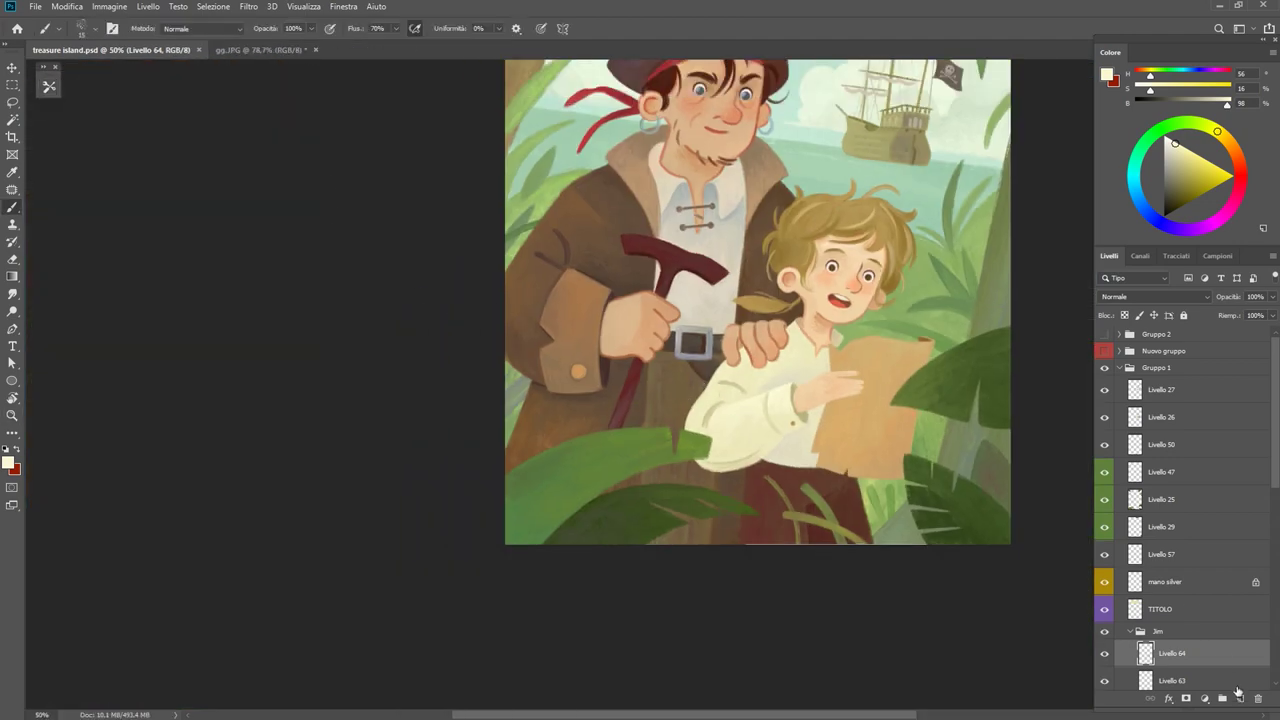
pyautogui.scroll(5, 857, 343)
pyautogui.moveTo(857, 343); pyautogui.dragTo(651, 357)
pyautogui.hotkey('ctrl', 'shift', 'alt', 'n')
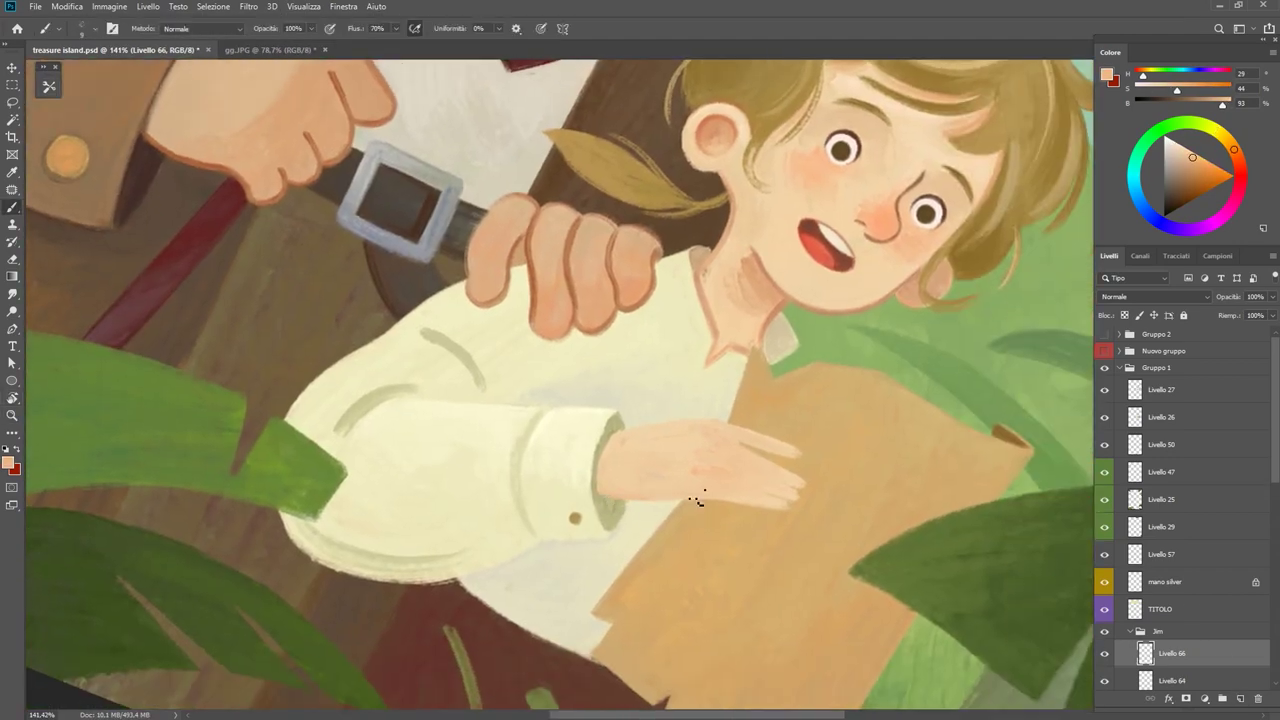
pyautogui.keyDown('alt'); pyautogui.click(716, 420); pyautogui.keyUp('alt')
pyautogui.keyDown('alt'); pyautogui.click(677, 508); pyautogui.keyUp('alt')
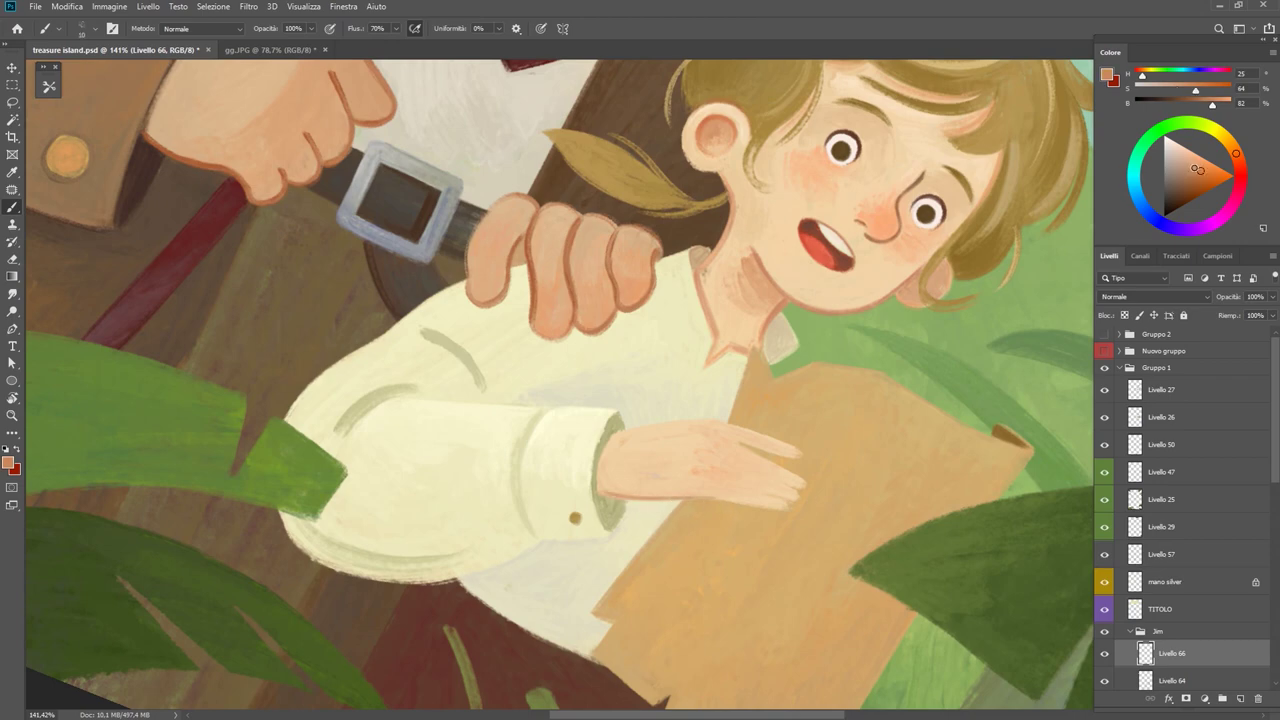
pyautogui.scroll(3, 677, 508)
pyautogui.moveTo(660, 514); pyautogui.dragTo(725, 527)
# Paint a shadow line between the first fingers, checking against the red line-art.
pyautogui.click(1105, 351)
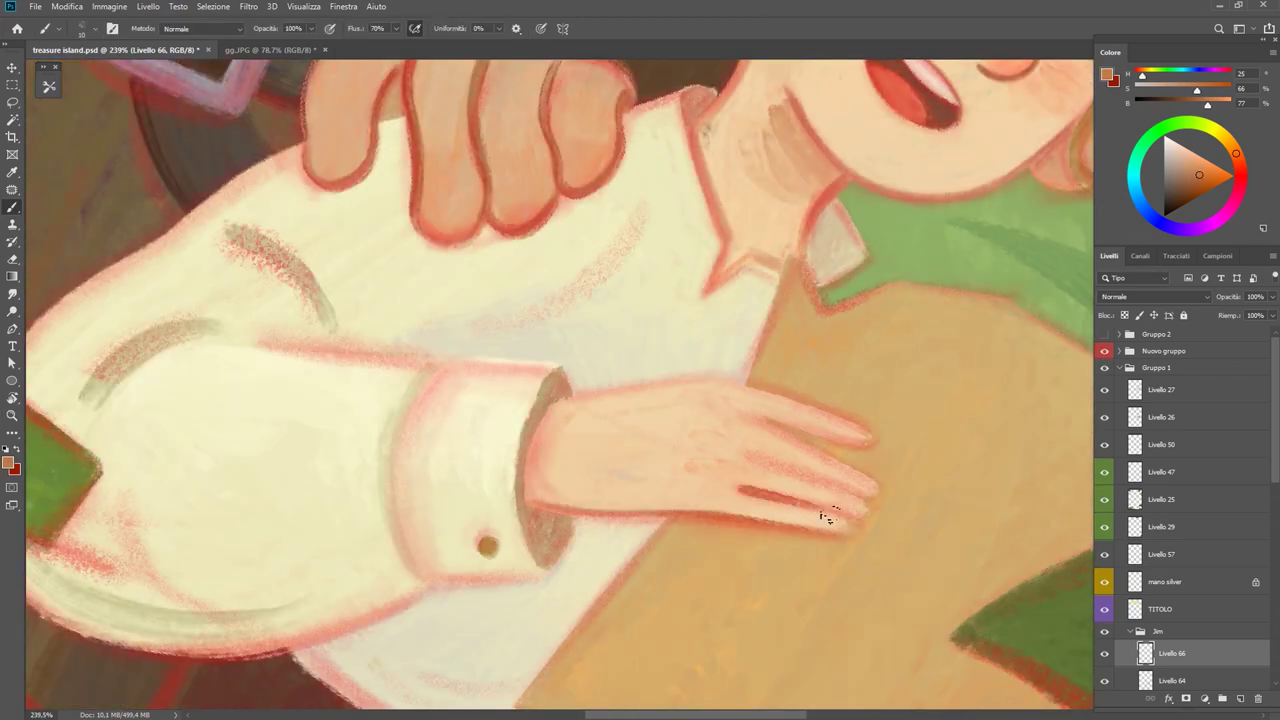
pyautogui.moveTo(728, 410); pyautogui.dragTo(814, 451)
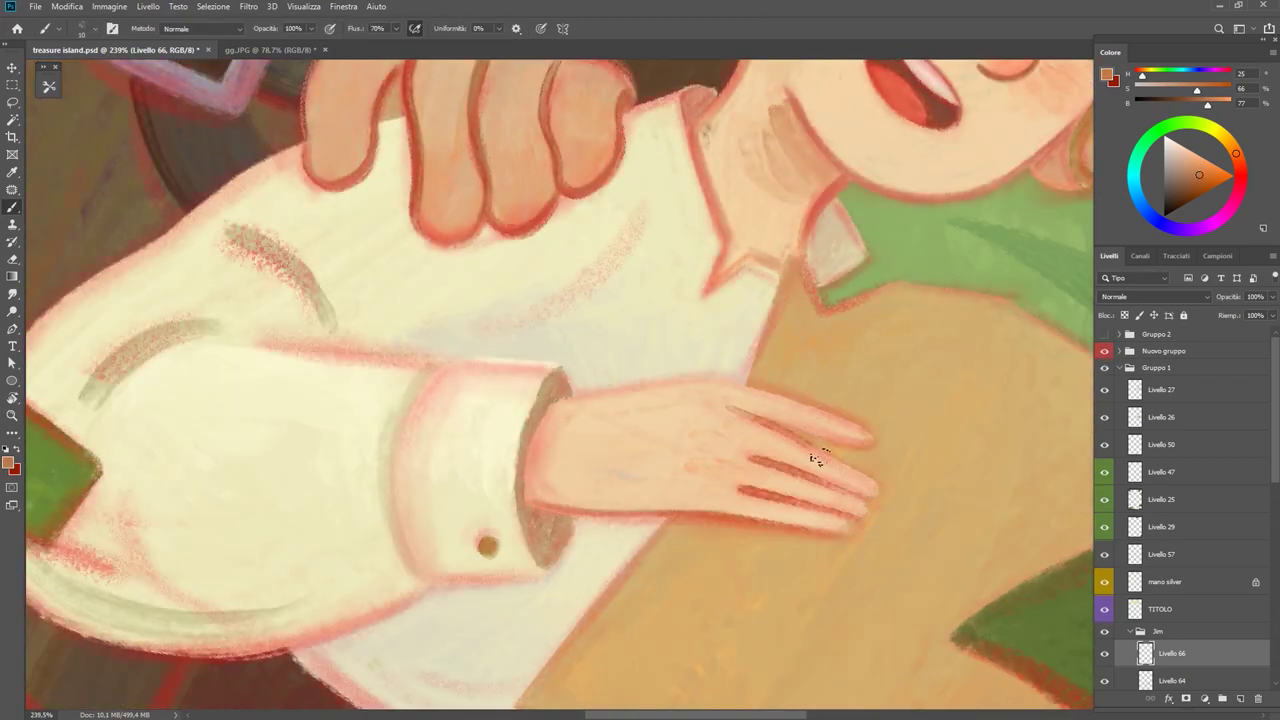
pyautogui.hotkey('ctrl', 'z')
pyautogui.moveTo(734, 414); pyautogui.dragTo(818, 458)
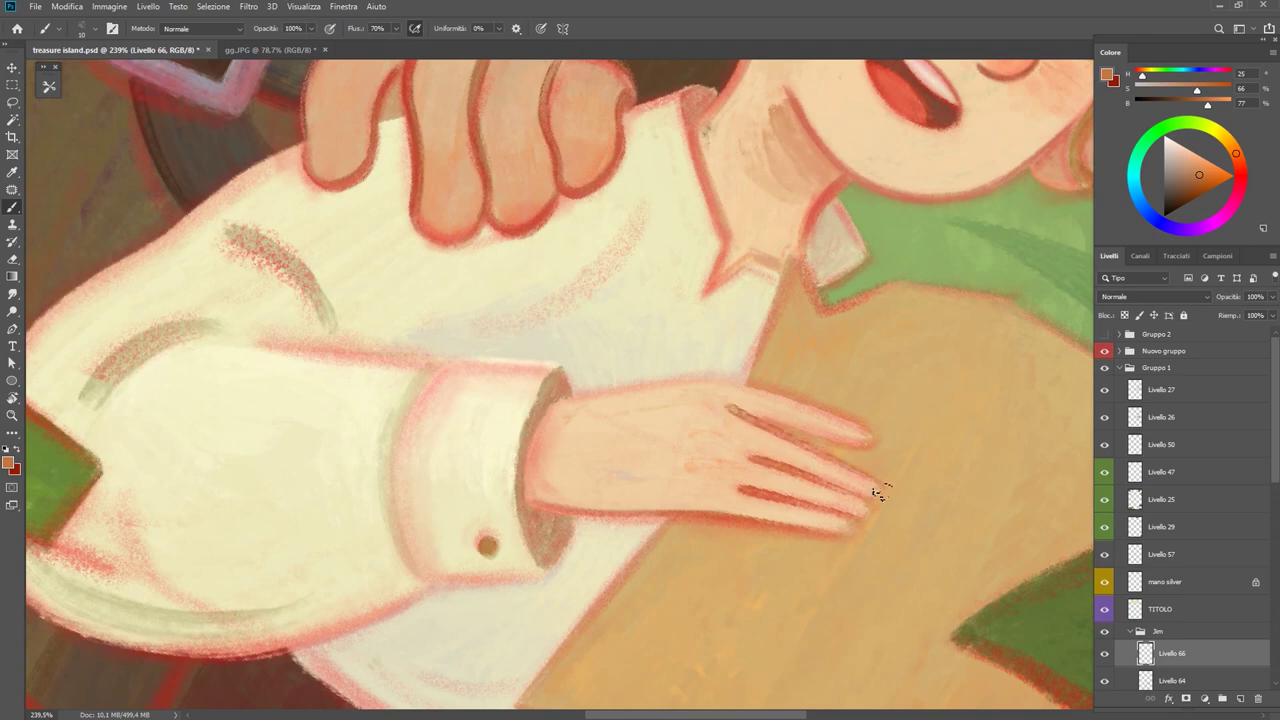
pyautogui.hotkey('ctrl', ',')
pyautogui.scroll(-10, 843, 537)
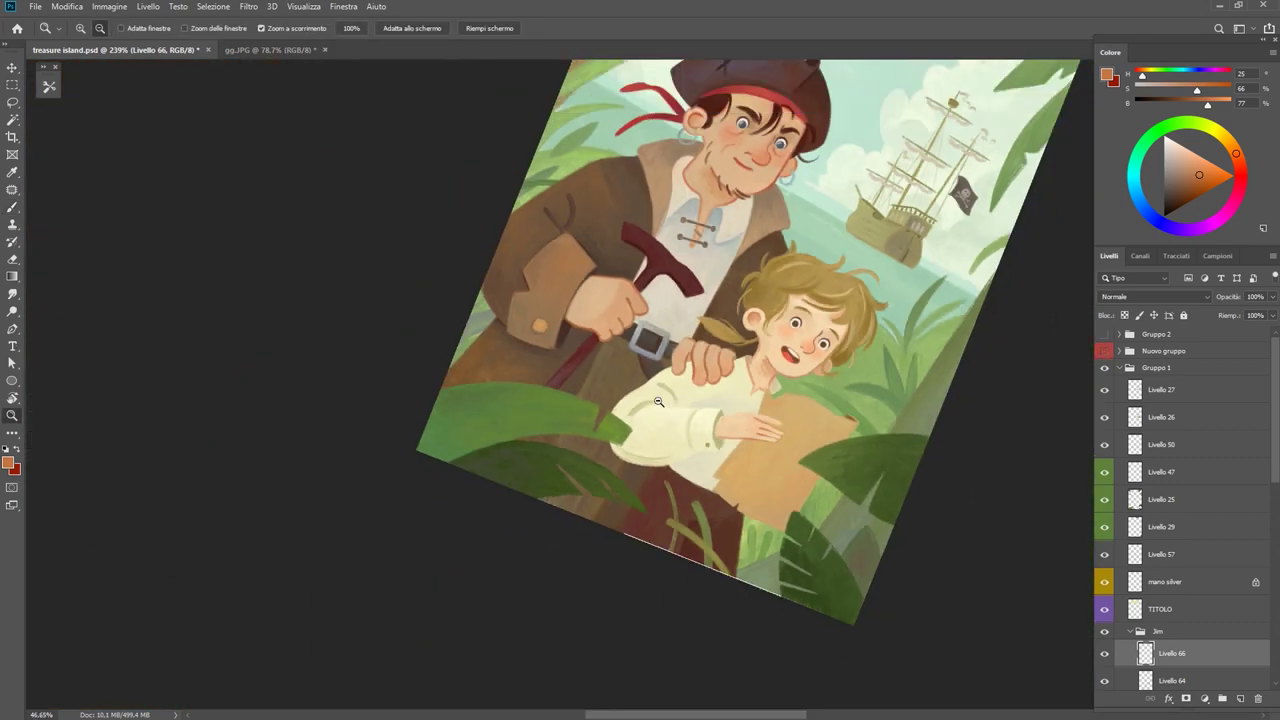
pyautogui.scroll(10, 803, 434)
# Sample a light skin tone and rotate the view to bring the wrist and cuff into view.
pyautogui.keyDown('alt'); pyautogui.click(803, 434); pyautogui.keyUp('alt')
pyautogui.keyDown('alt'); pyautogui.click(758, 418); pyautogui.keyUp('alt')
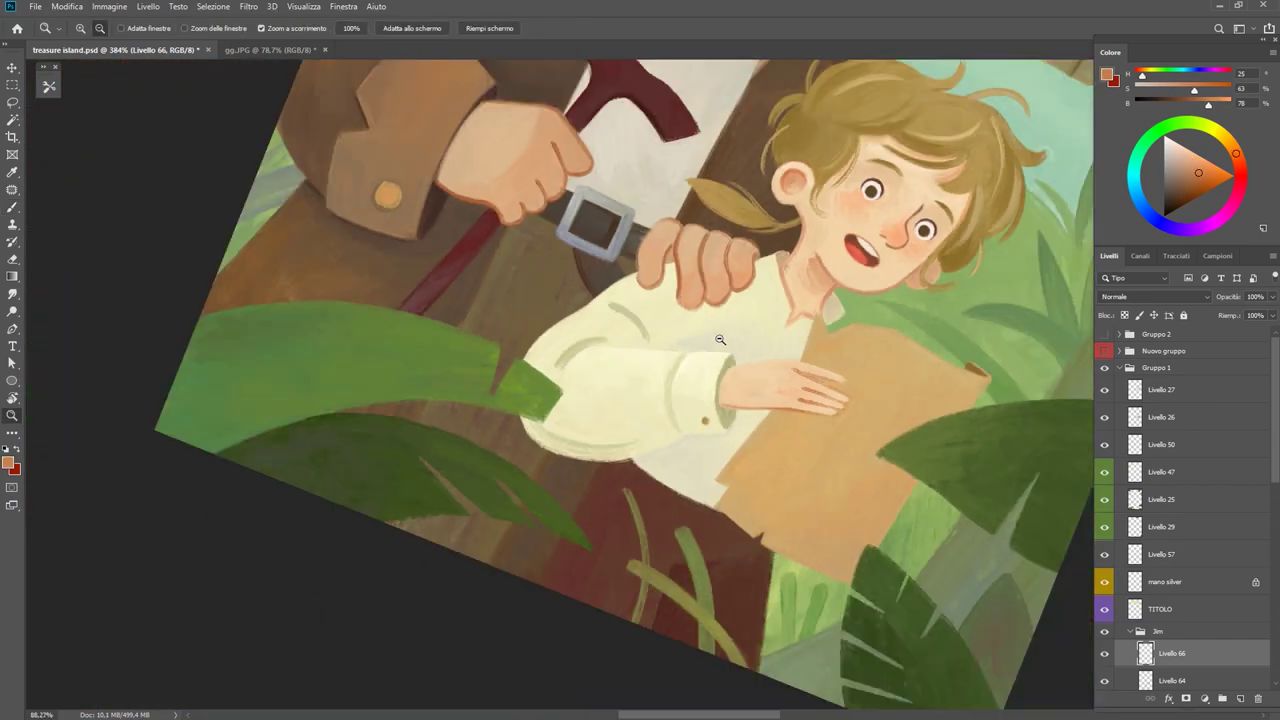
pyautogui.press('z')
pyautogui.hotkey('ctrl', '0')
pyautogui.press('r')
pyautogui.moveTo(706, 449); pyautogui.dragTo(660, 420)
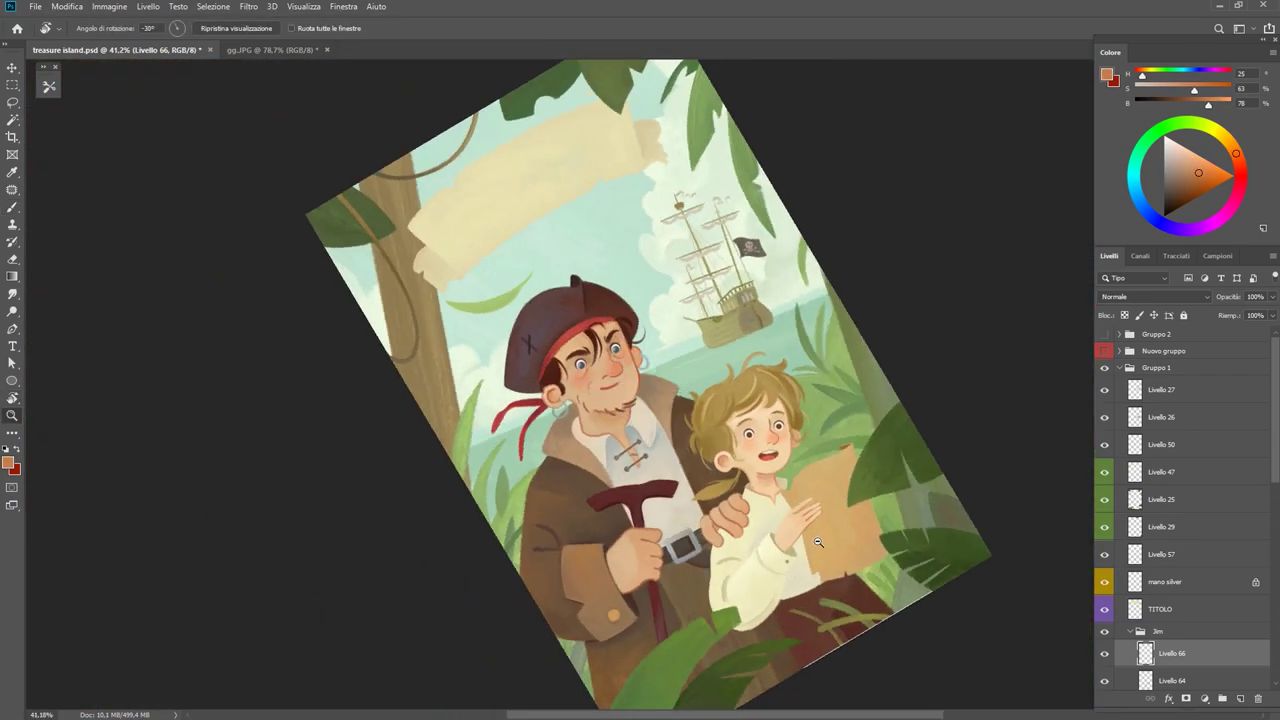
pyautogui.scroll(8, 720, 570)
pyautogui.press('b')
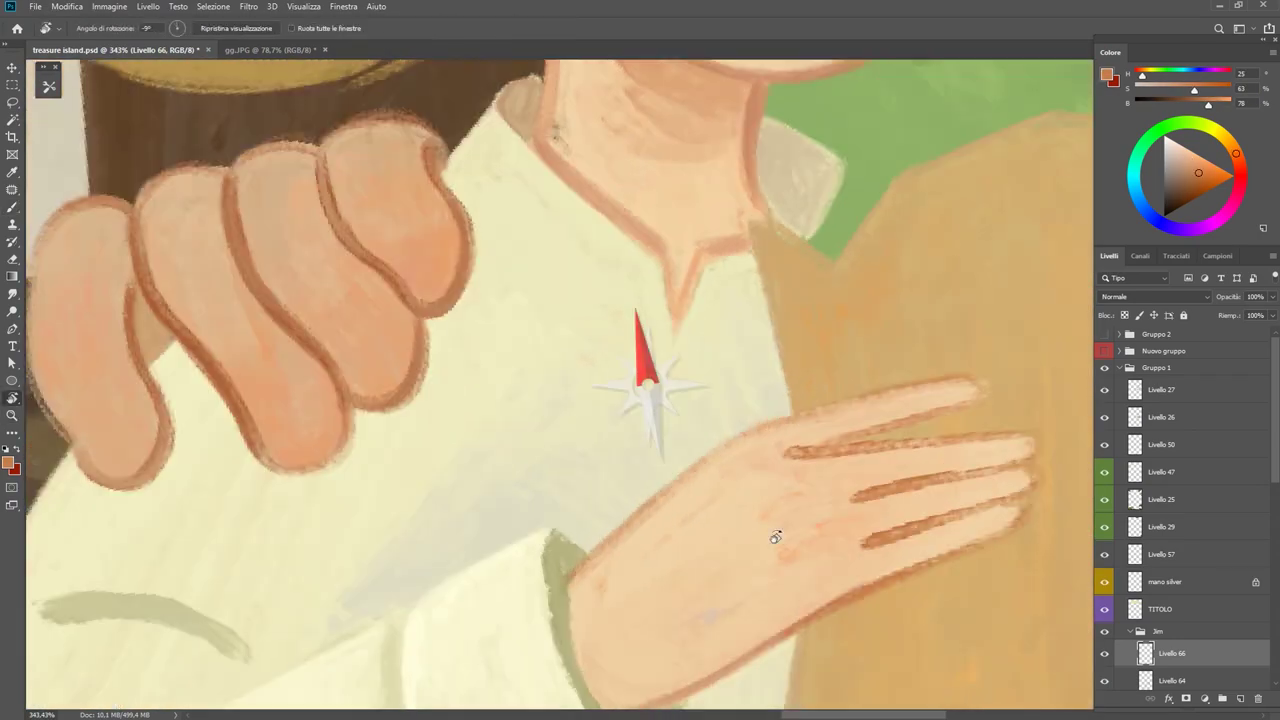
pyautogui.press('r')
pyautogui.moveTo(643, 366)
pyautogui.mouseDown()
pyautogui.moveTo(626, 323)
pyautogui.moveTo(642, 448)
pyautogui.mouseUp()
pyautogui.press('b')
# Paint skin tone over the green cuff edge and a dark outline along the hand's underside.
pyautogui.keyDown('alt'); pyautogui.click(630, 330); pyautogui.keyUp('alt')
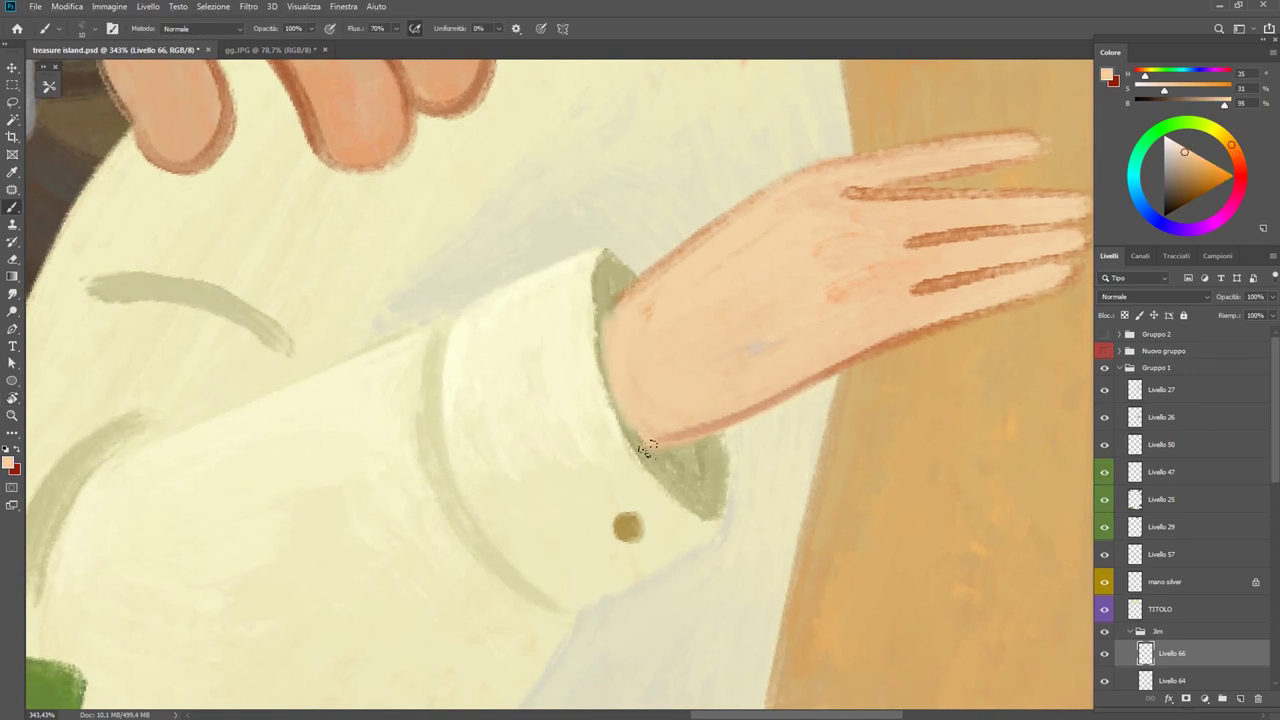
pyautogui.keyDown('alt'); pyautogui.click(928, 318); pyautogui.keyUp('alt')
pyautogui.moveTo(605, 310)
pyautogui.mouseDown()
pyautogui.moveTo(614, 397)
pyautogui.moveTo(650, 438)
pyautogui.moveTo(690, 450)
pyautogui.mouseUp()
pyautogui.press('r')
pyautogui.press('b')
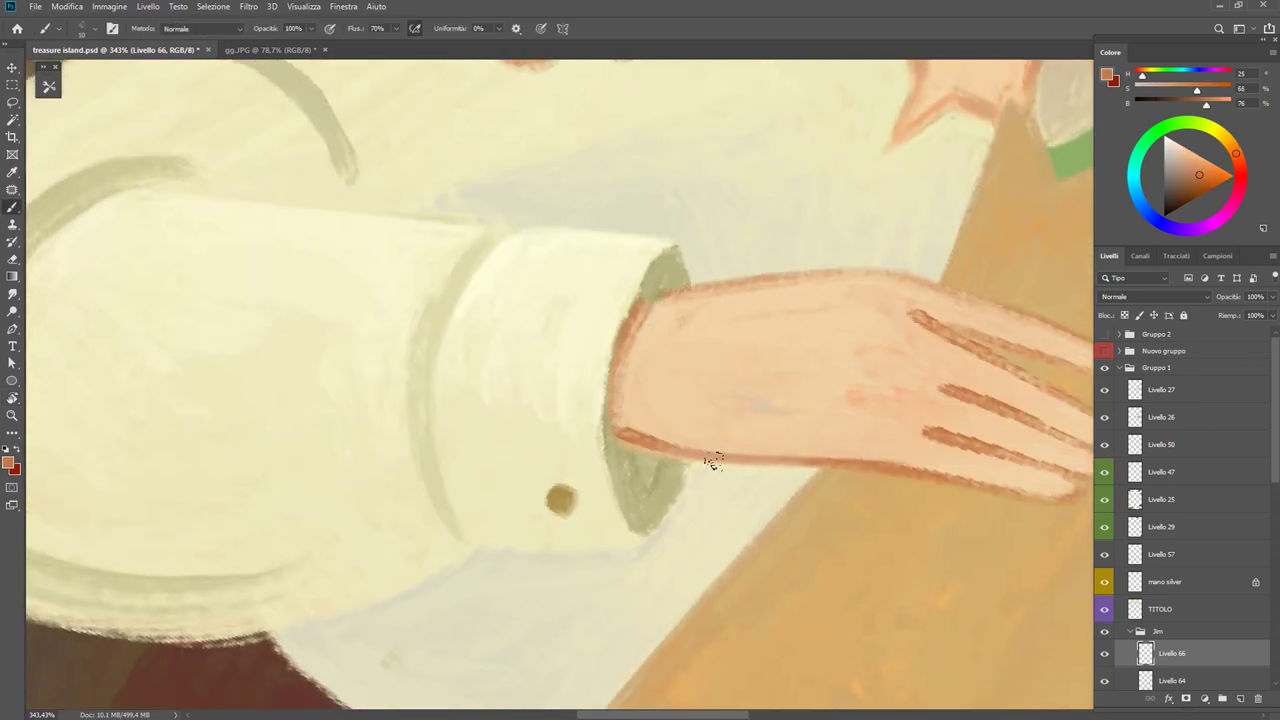
pyautogui.moveTo(612, 430); pyautogui.dragTo(851, 460)
# Refine the hand with lighter and darker skin tones sampled from it, then check the cover.
pyautogui.keyDown('alt'); pyautogui.click(799, 432); pyautogui.keyUp('alt')
pyautogui.keyDown('alt'); pyautogui.click(663, 432); pyautogui.keyUp('alt')
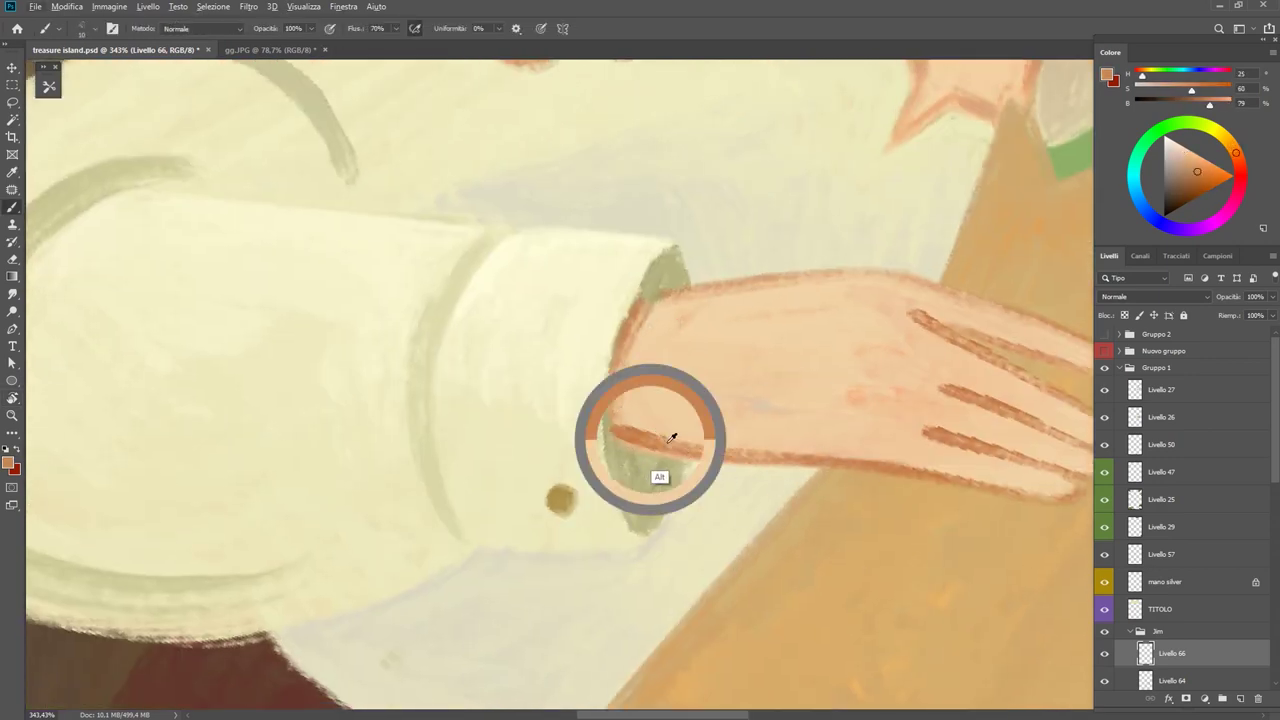
pyautogui.moveTo(766, 437)
pyautogui.mouseDown()
pyautogui.moveTo(744, 428)
pyautogui.moveTo(776, 416)
pyautogui.mouseUp()
pyautogui.keyDown('alt'); pyautogui.click(743, 428); pyautogui.keyUp('alt')
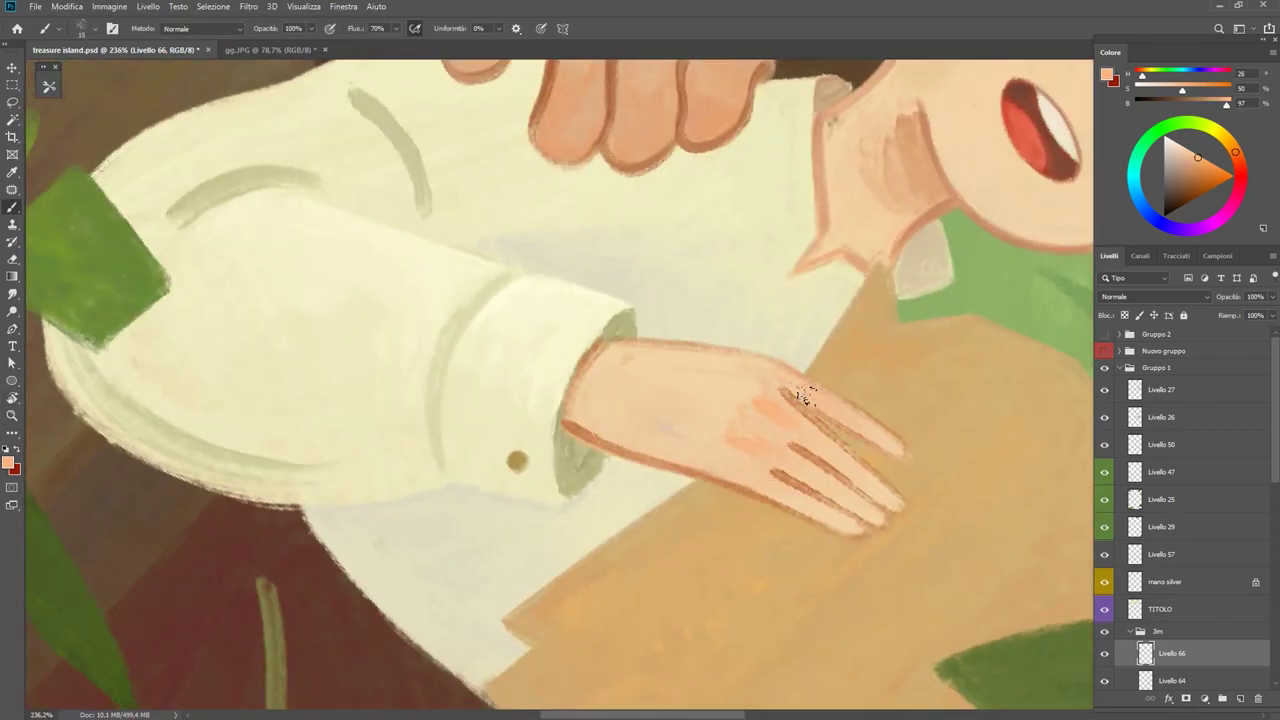
pyautogui.keyDown('alt'); pyautogui.click(808, 400); pyautogui.keyUp('alt')
pyautogui.keyDown('alt'); pyautogui.click(740, 457); pyautogui.keyUp('alt')
pyautogui.hotkey('ctrl', '0')
# Rotate the boy sideways and sample further skin and sleeve cream tones for the hand.
pyautogui.scroll(5, 757, 400)
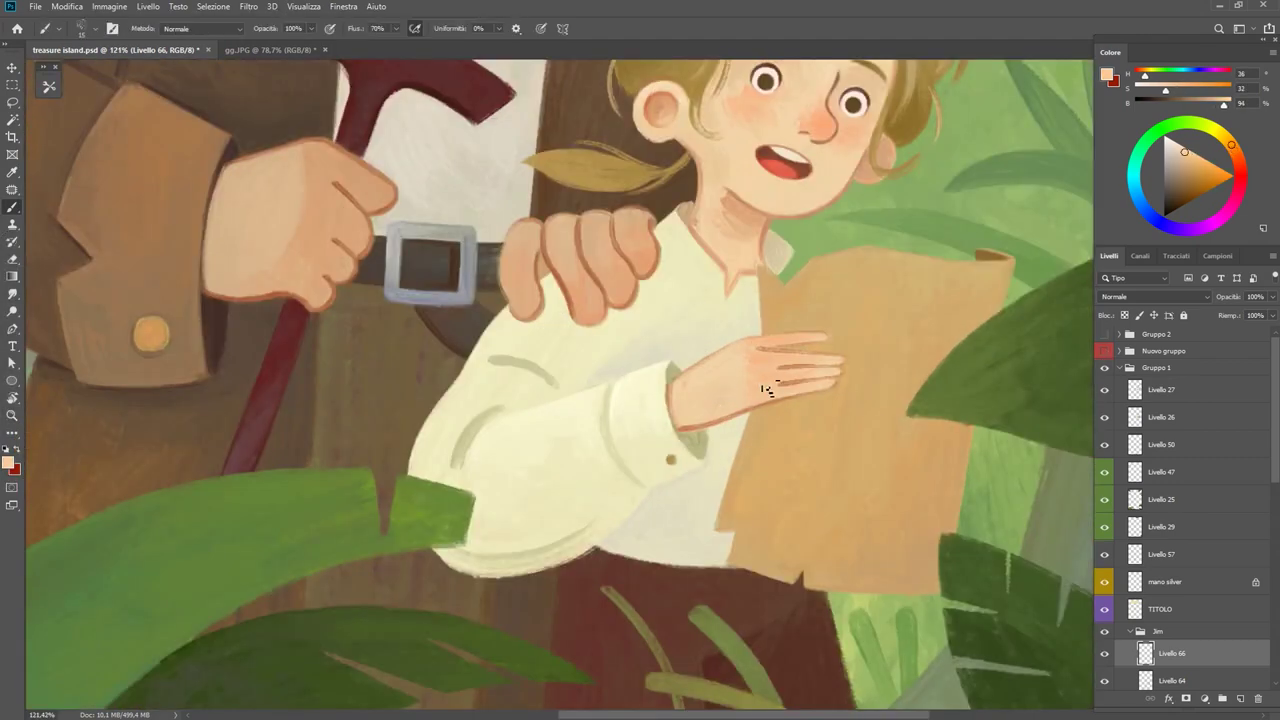
pyautogui.keyDown('alt'); pyautogui.click(757, 400); pyautogui.keyUp('alt')
pyautogui.hotkey('ctrl', '0')
pyautogui.scroll(5, 700, 414)
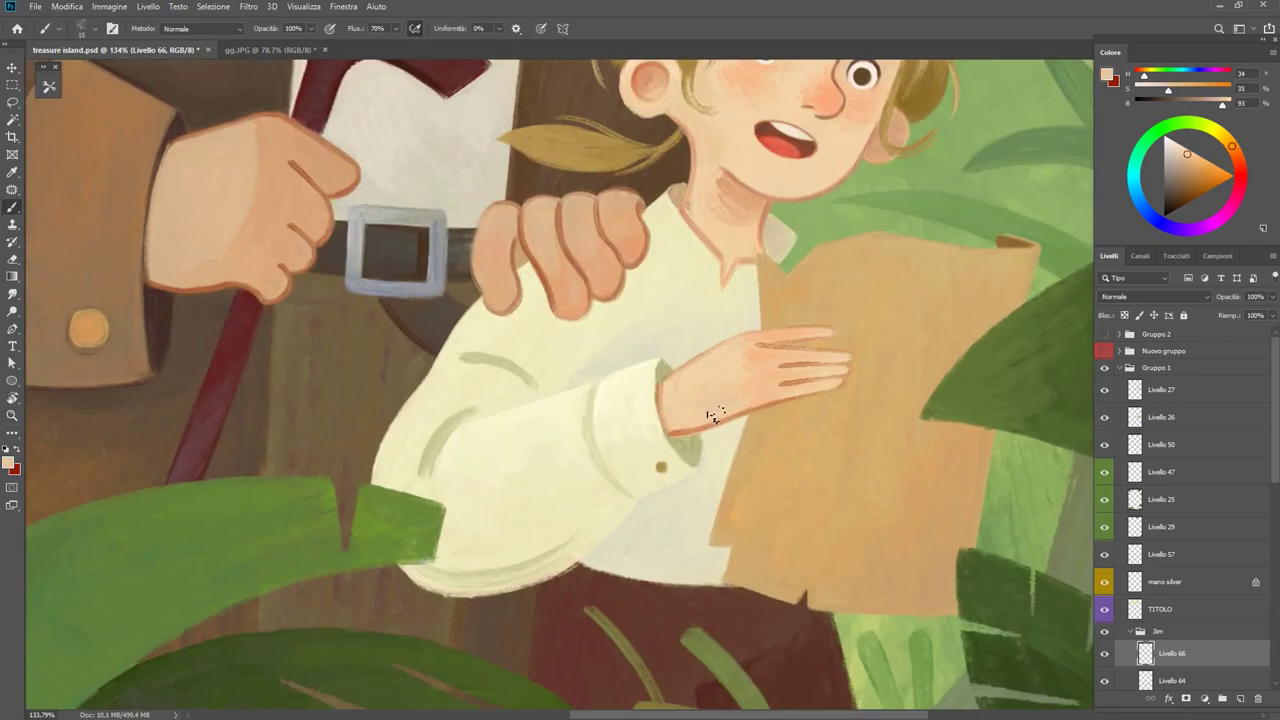
pyautogui.keyDown('alt'); pyautogui.click(705, 416); pyautogui.keyUp('alt')
pyautogui.moveTo(678, 410); pyautogui.dragTo(610, 328)
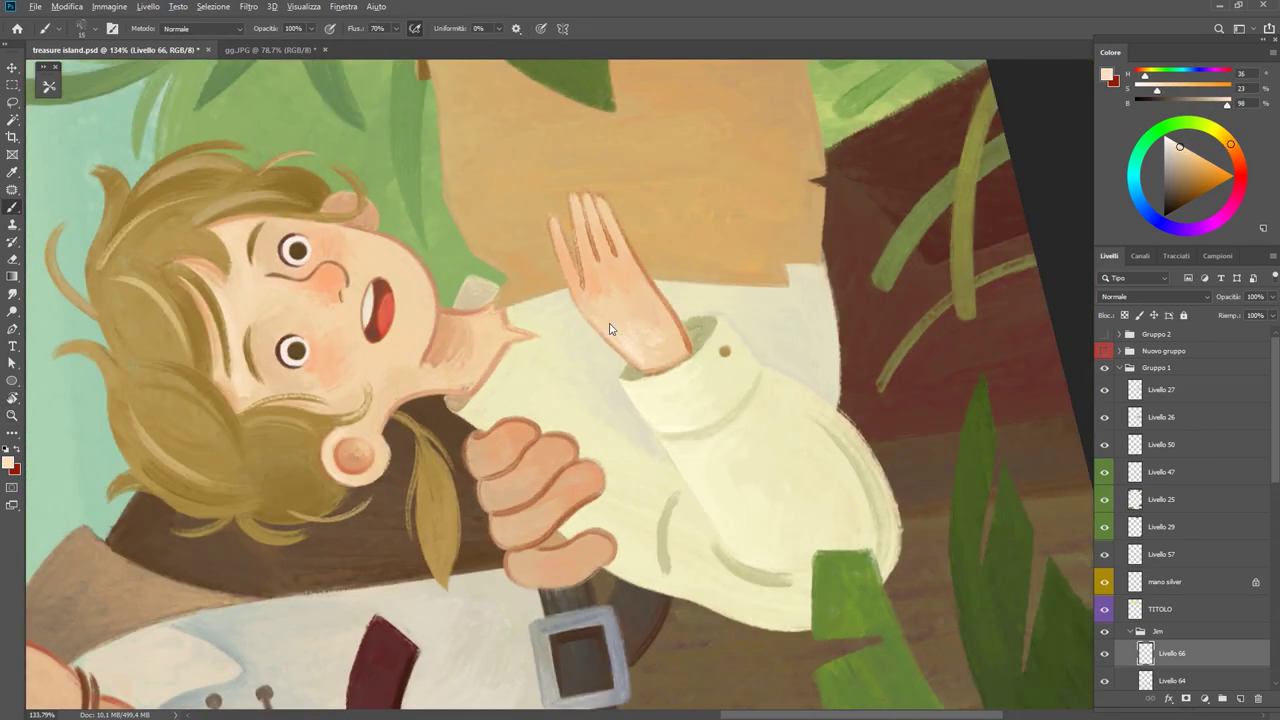
pyautogui.keyDown('alt'); pyautogui.click(646, 324); pyautogui.keyUp('alt')
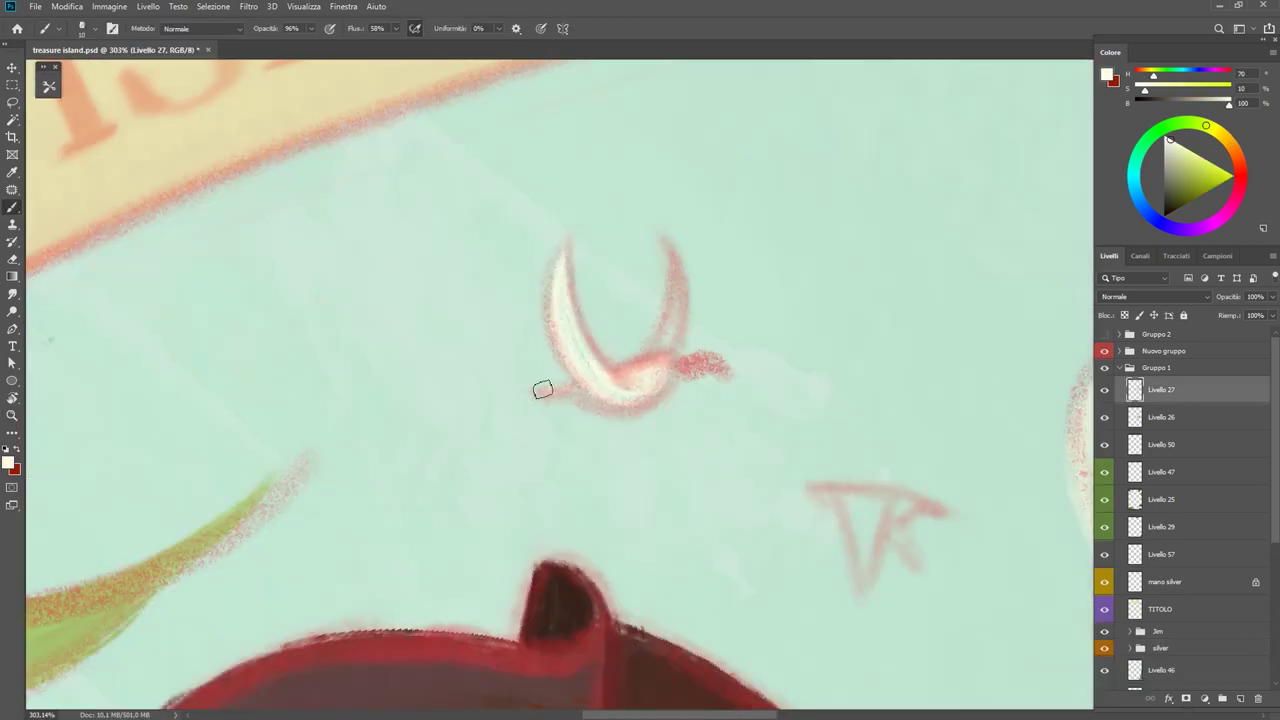
# Refine the cream seabird's body and wings, toggling the pink sketch to compare.
pyautogui.moveTo(542, 390)
pyautogui.mouseDown()
pyautogui.moveTo(583, 394)
pyautogui.moveTo(674, 289)
pyautogui.moveTo(640, 374)
pyautogui.mouseUp()
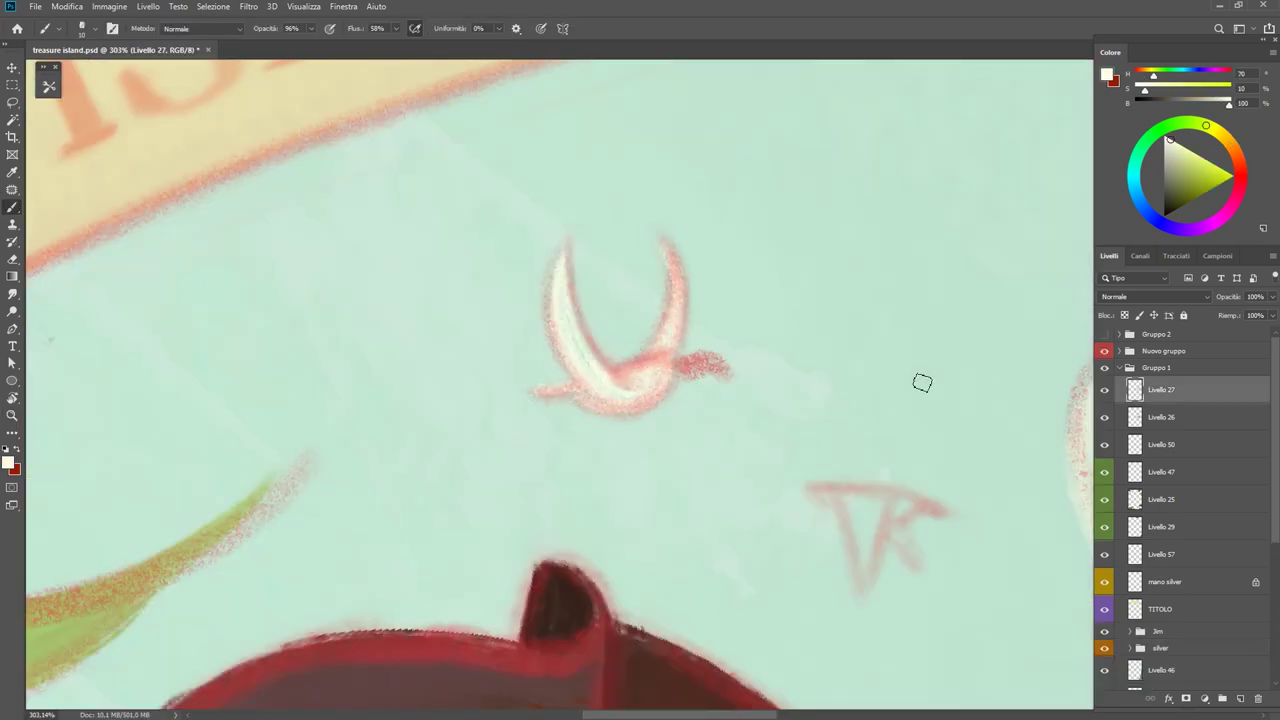
pyautogui.hotkey('ctrl', ',')
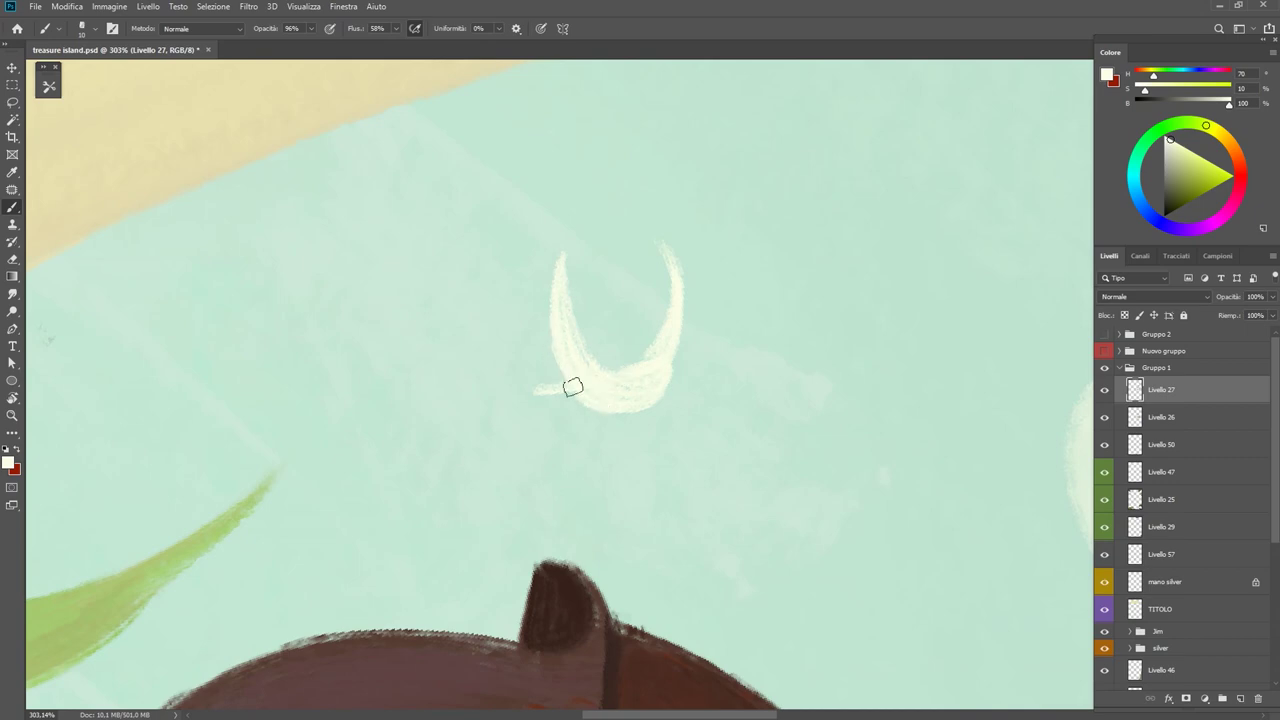
pyautogui.press('e')
pyautogui.hotkey('ctrl', ',')
pyautogui.scroll(3, 691, 263)
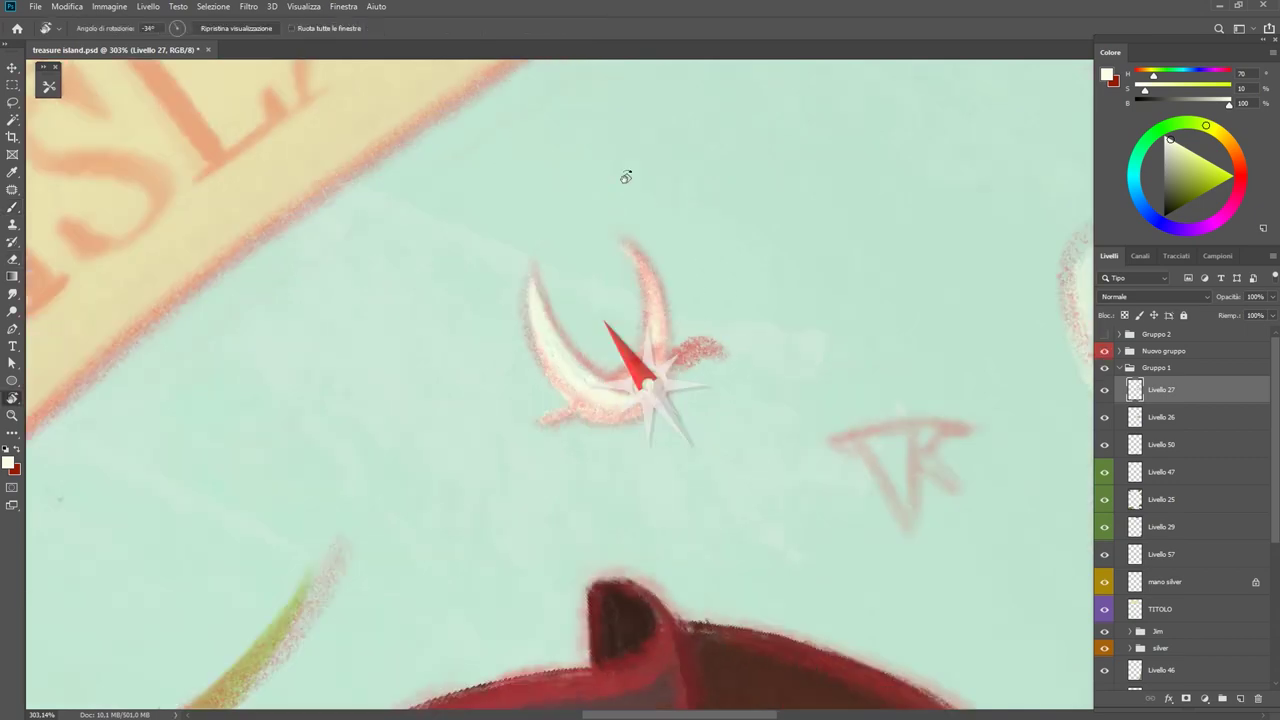
pyautogui.press('b')
pyautogui.hotkey('ctrl', ',')
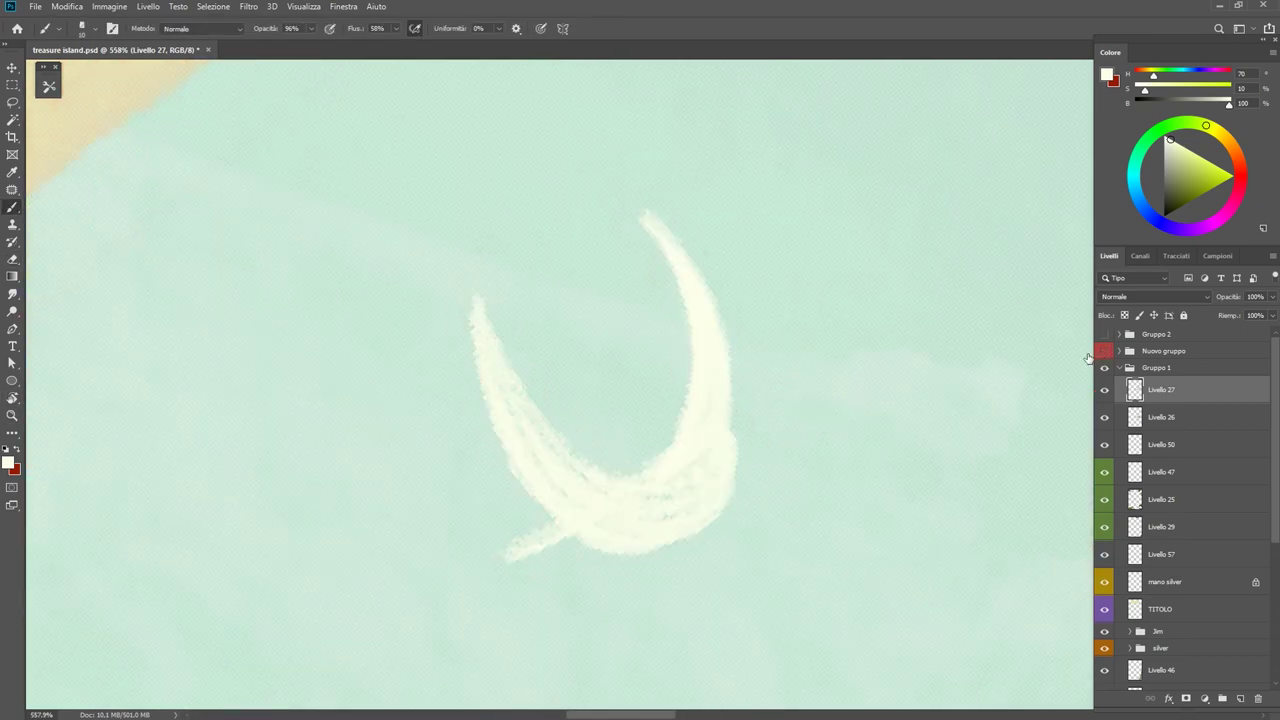
pyautogui.scroll(-5, 669, 413)
pyautogui.scroll(3, 675, 425)
# Choose a pink beak colour alongside the bird's cream, checking against the sketch.
pyautogui.keyDown('alt'); pyautogui.click(686, 443); pyautogui.keyUp('alt')
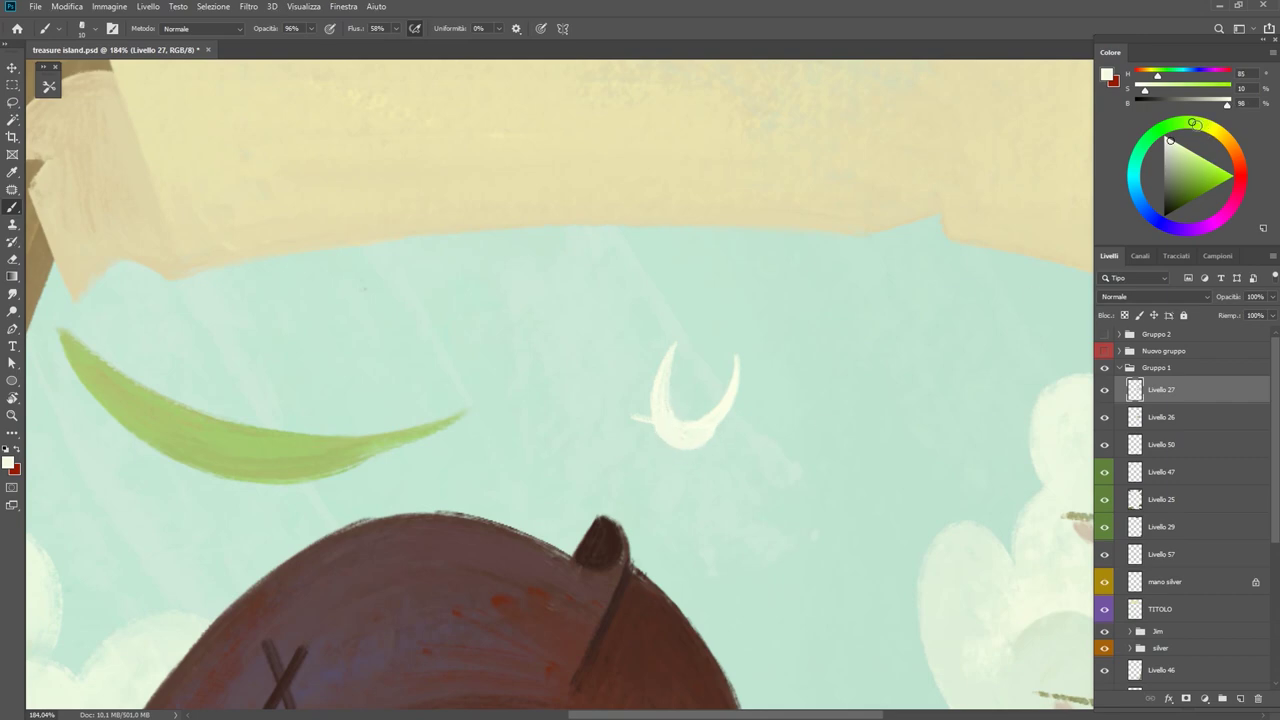
pyautogui.moveTo(1193, 122)
pyautogui.mouseDown()
pyautogui.moveTo(1237, 155)
pyautogui.moveTo(1187, 157)
pyautogui.mouseUp()
pyautogui.hotkey('ctrl', ',')
pyautogui.scroll(6, 705, 395)
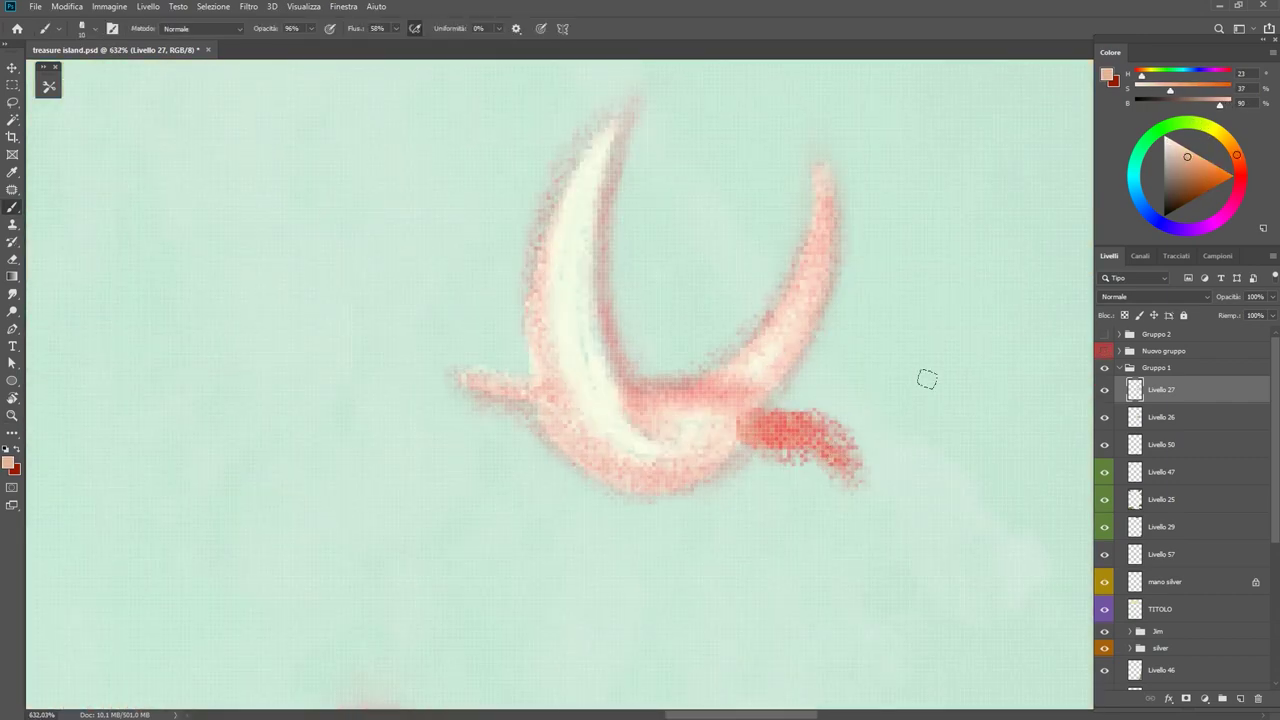
pyautogui.scroll(-5, 927, 379)
pyautogui.scroll(3, 760, 386)
pyautogui.hotkey('ctrl', ',')
# Sample pale cream tones from the bird's body and surrounding sky.
pyautogui.keyDown('alt'); pyautogui.click(760, 386); pyautogui.keyUp('alt')
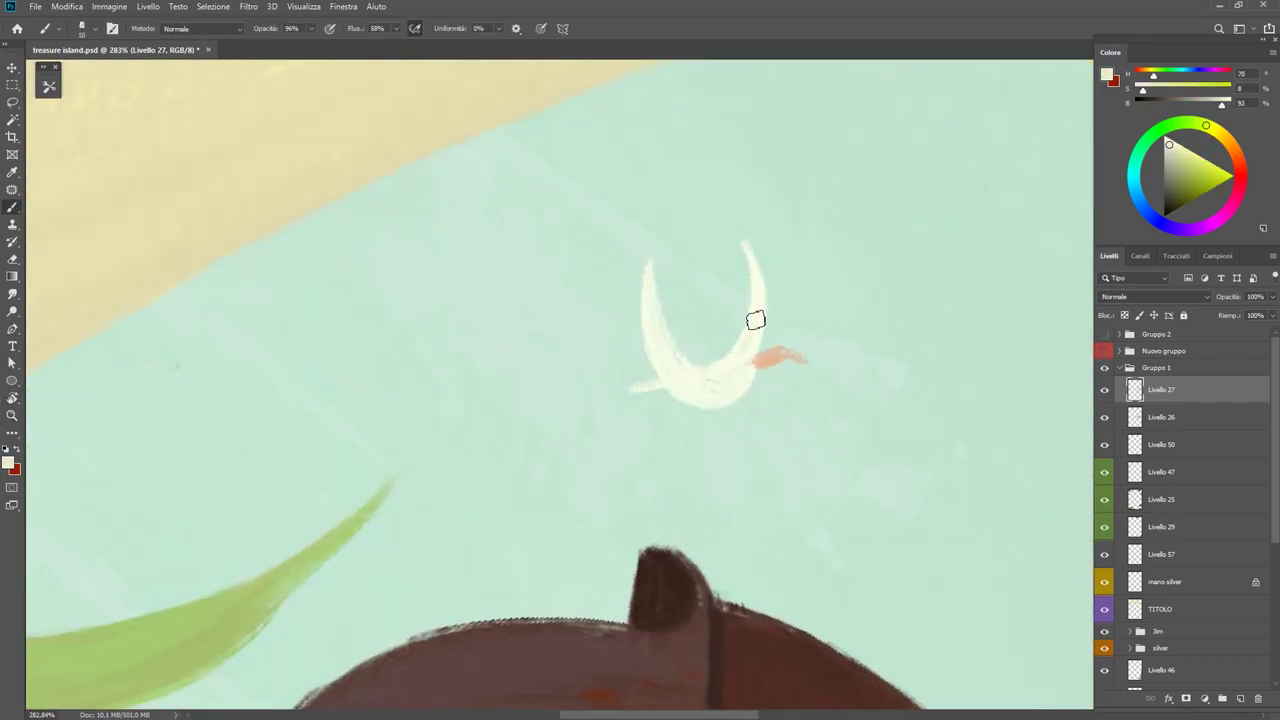
pyautogui.keyDown('alt'); pyautogui.click(728, 358); pyautogui.keyUp('alt')
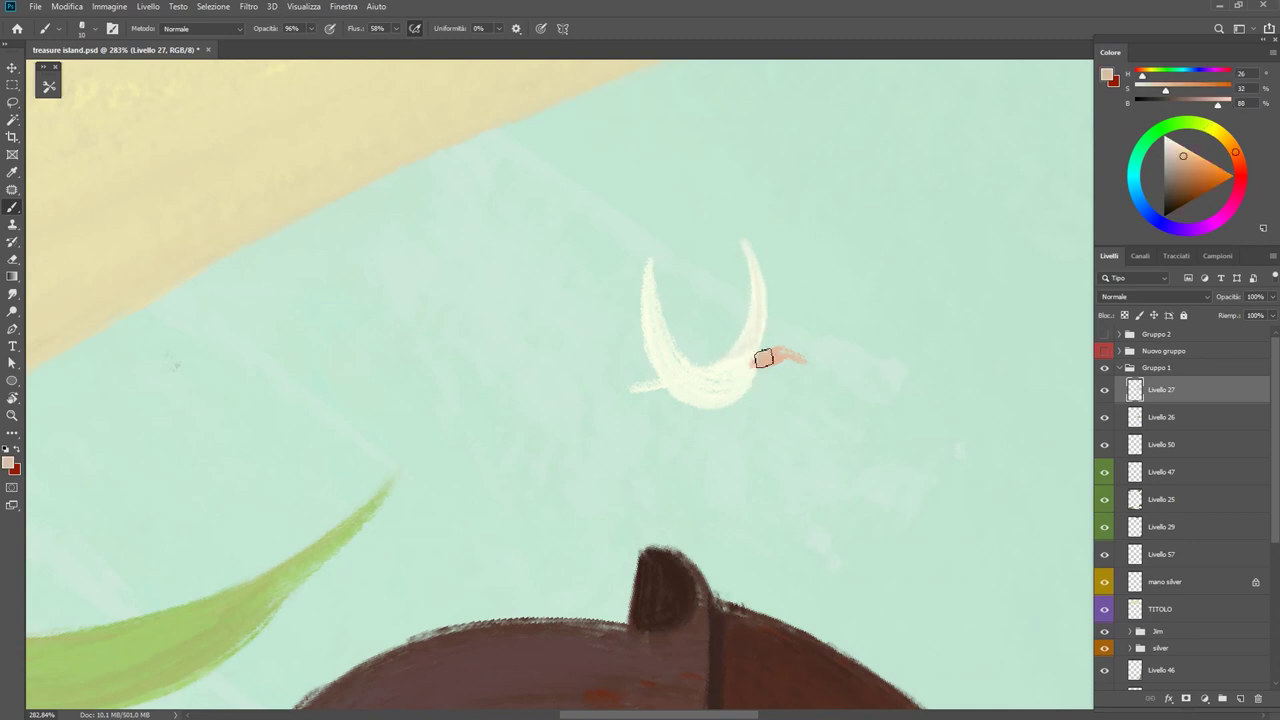
pyautogui.keyDown('alt'); pyautogui.click(639, 393); pyautogui.keyUp('alt')
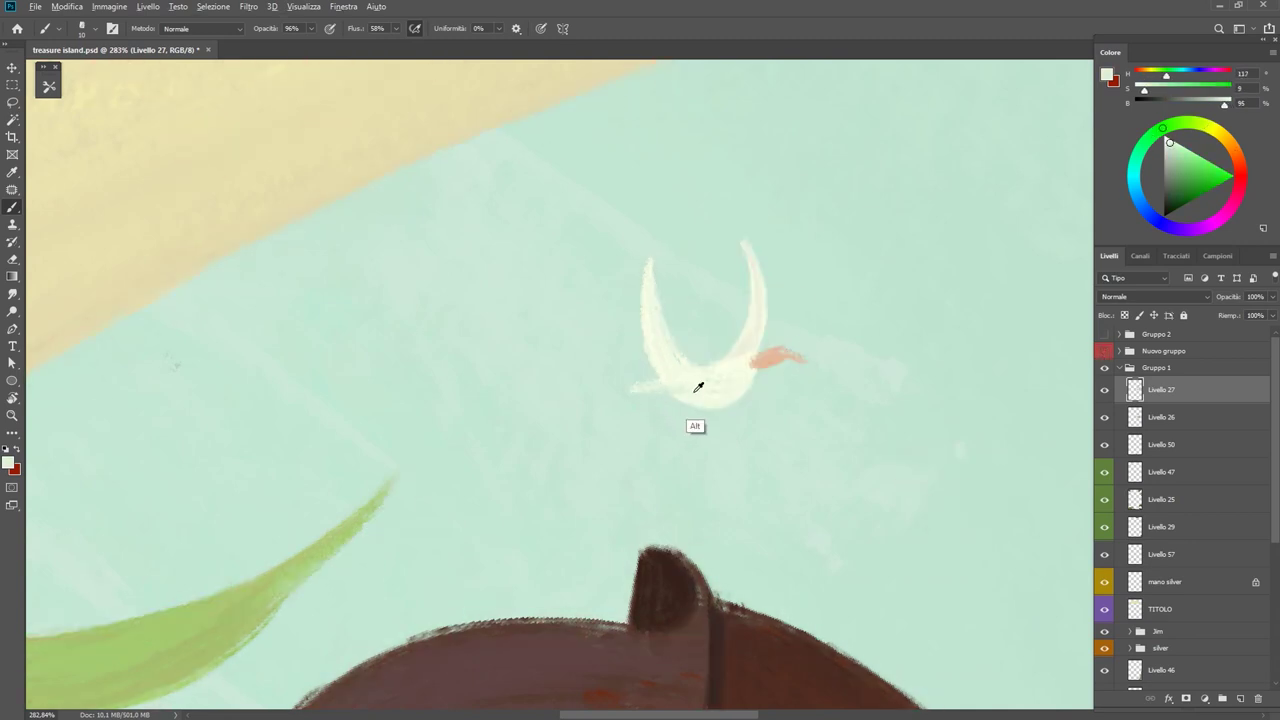
pyautogui.keyDown('alt'); pyautogui.click(646, 388); pyautogui.keyUp('alt')
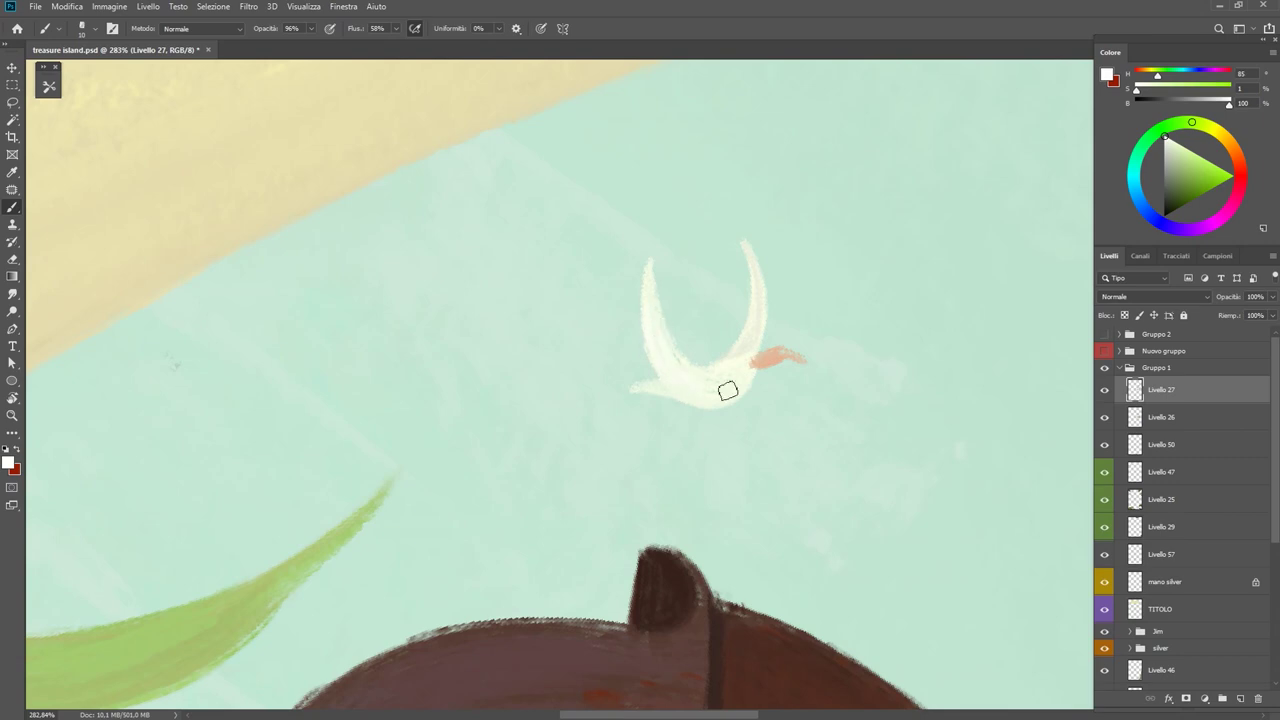
pyautogui.scroll(-5, 725, 372)
pyautogui.scroll(4, 760, 381)
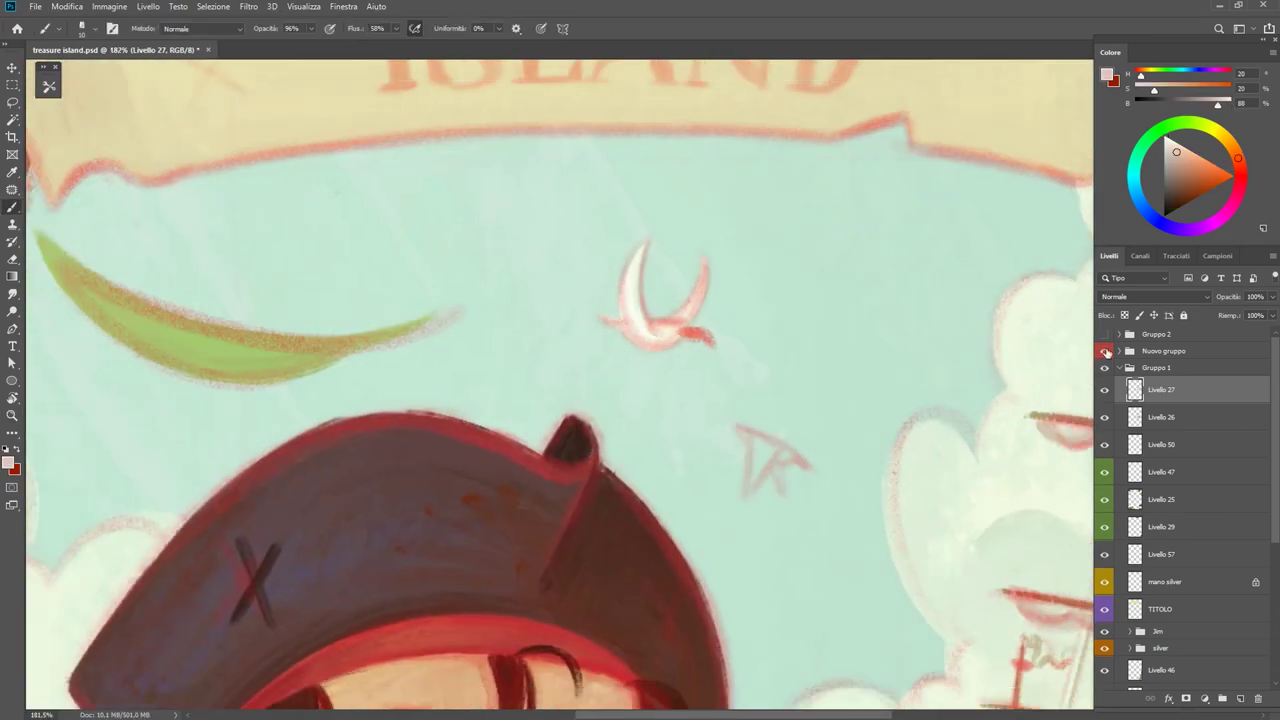
# Paint the second bird near-white with an orange beak, comparing against the Nuovo gruppo sketch.
pyautogui.click(1104, 350)
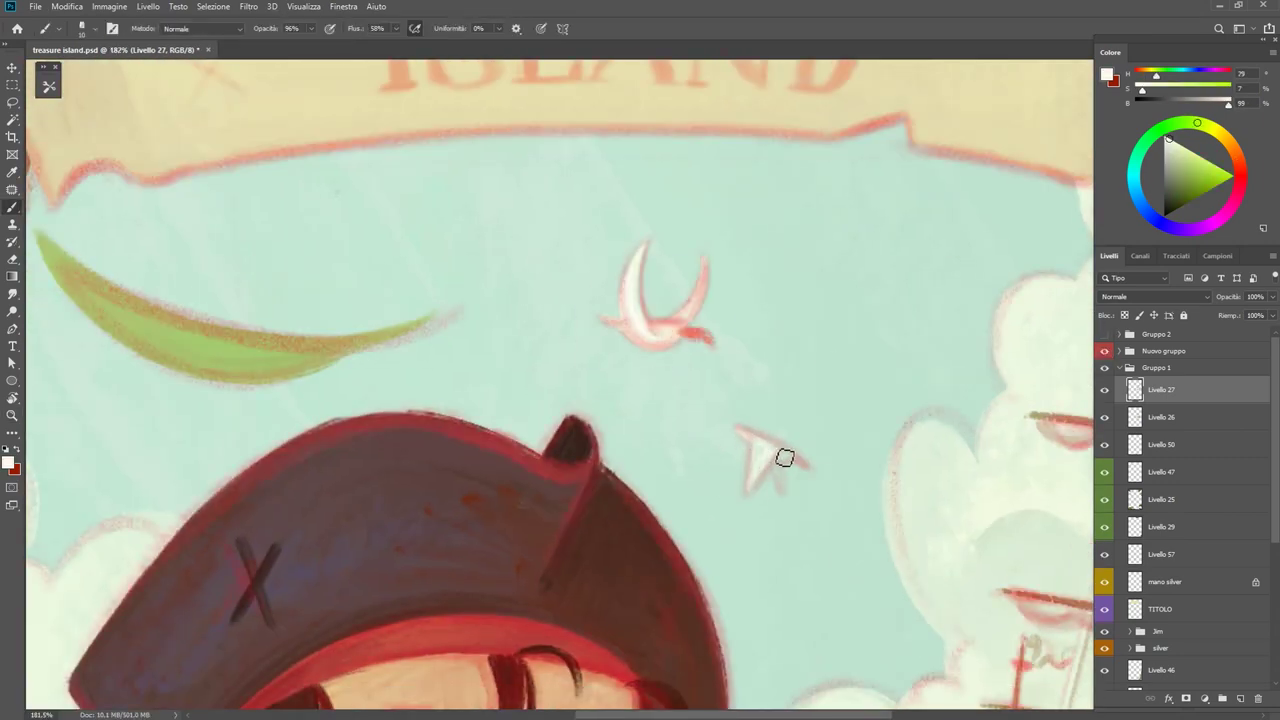
pyautogui.scroll(3, 784, 454)
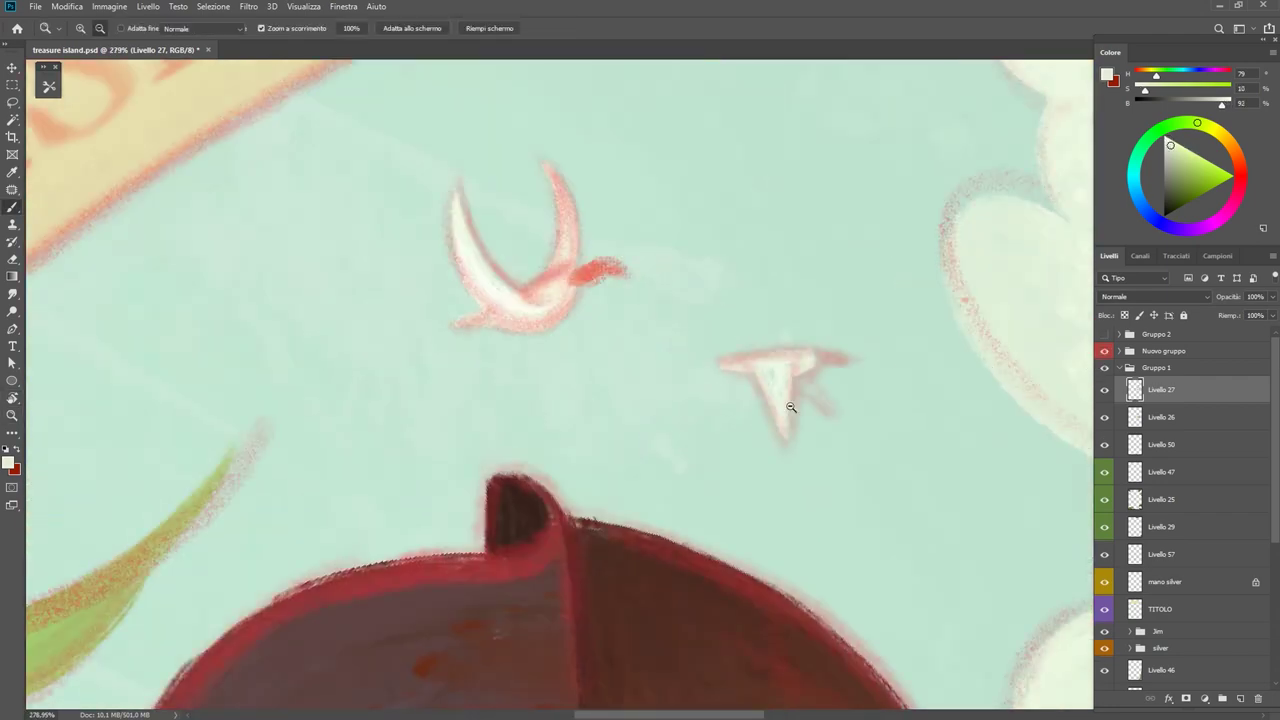
pyautogui.click(1104, 350)
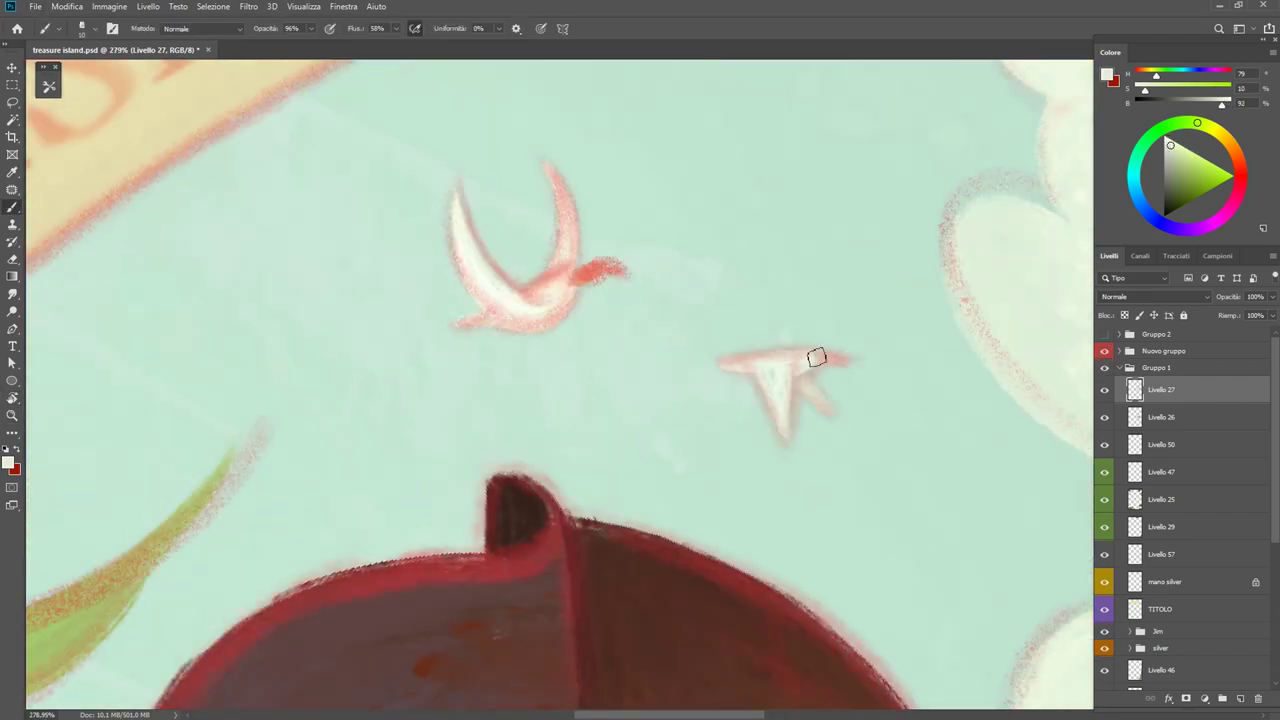
pyautogui.click(1104, 350)
pyautogui.moveTo(840, 360); pyautogui.dragTo(812, 358)
pyautogui.keyDown('alt'); pyautogui.click(741, 365); pyautogui.keyUp('alt')
pyautogui.keyDown('alt'); pyautogui.click(795, 362); pyautogui.keyUp('alt')
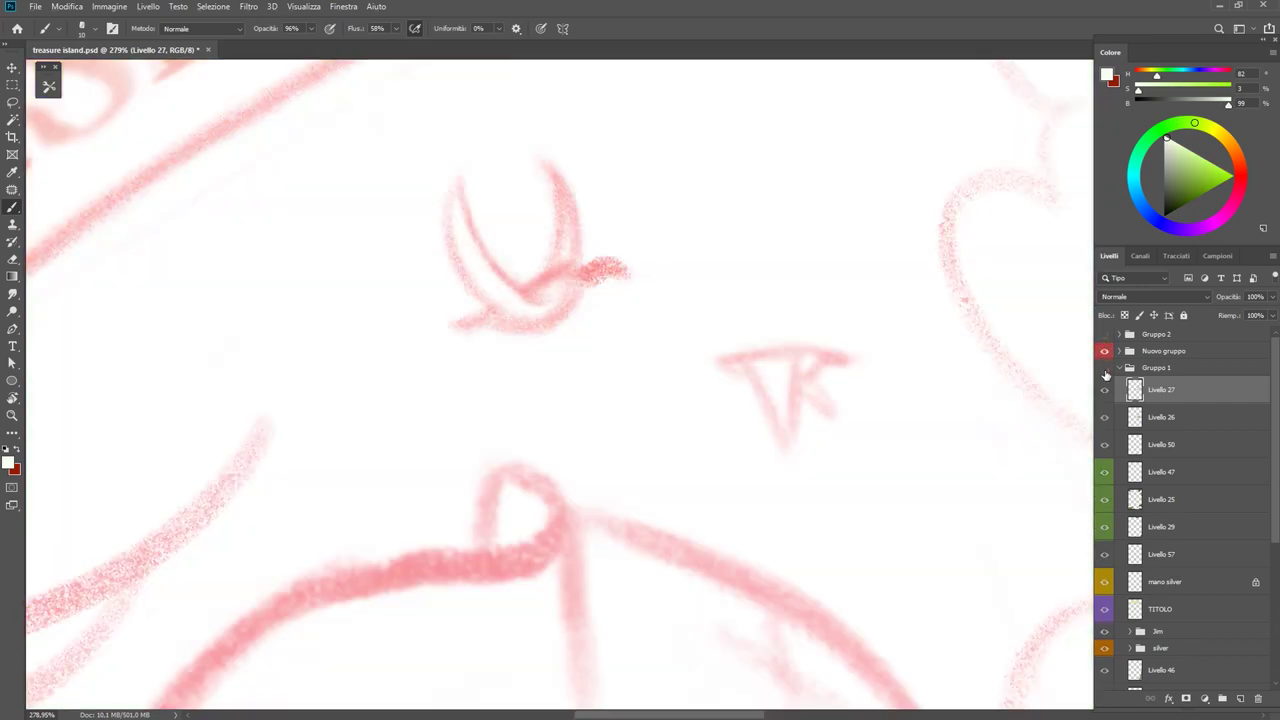
pyautogui.click(1104, 350)
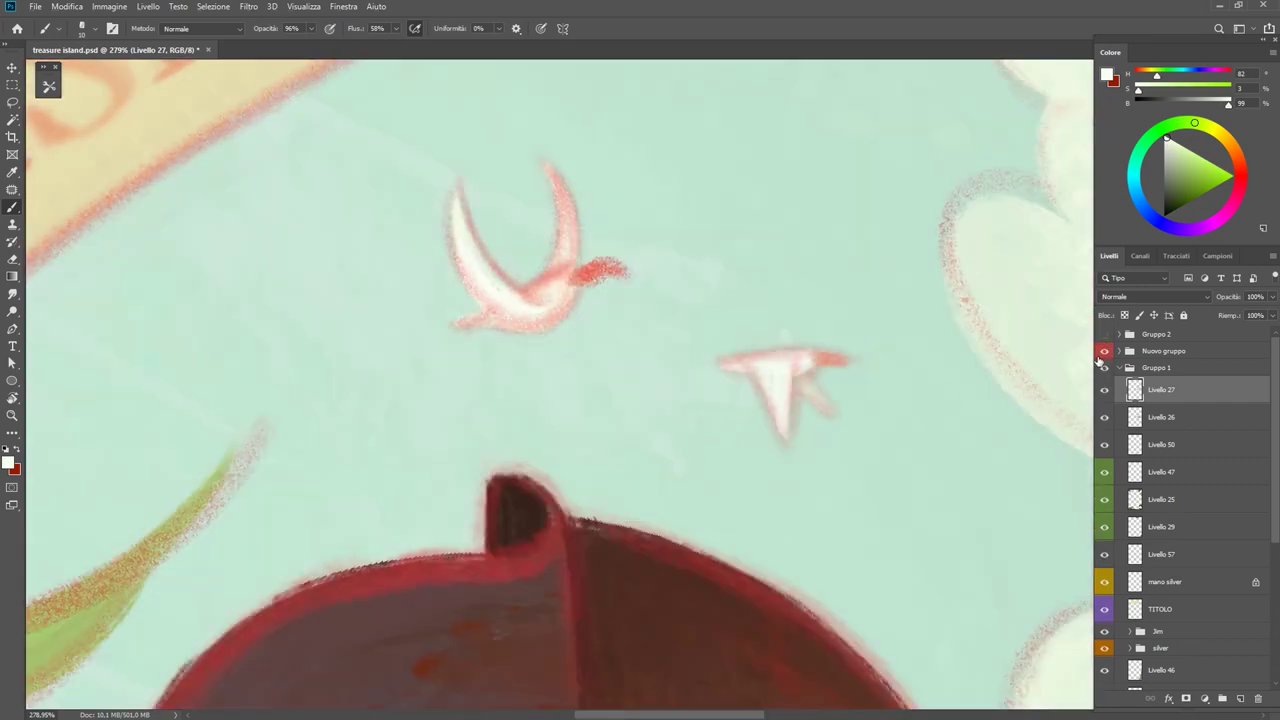
pyautogui.keyDown('alt'); pyautogui.click(807, 357); pyautogui.keyUp('alt')
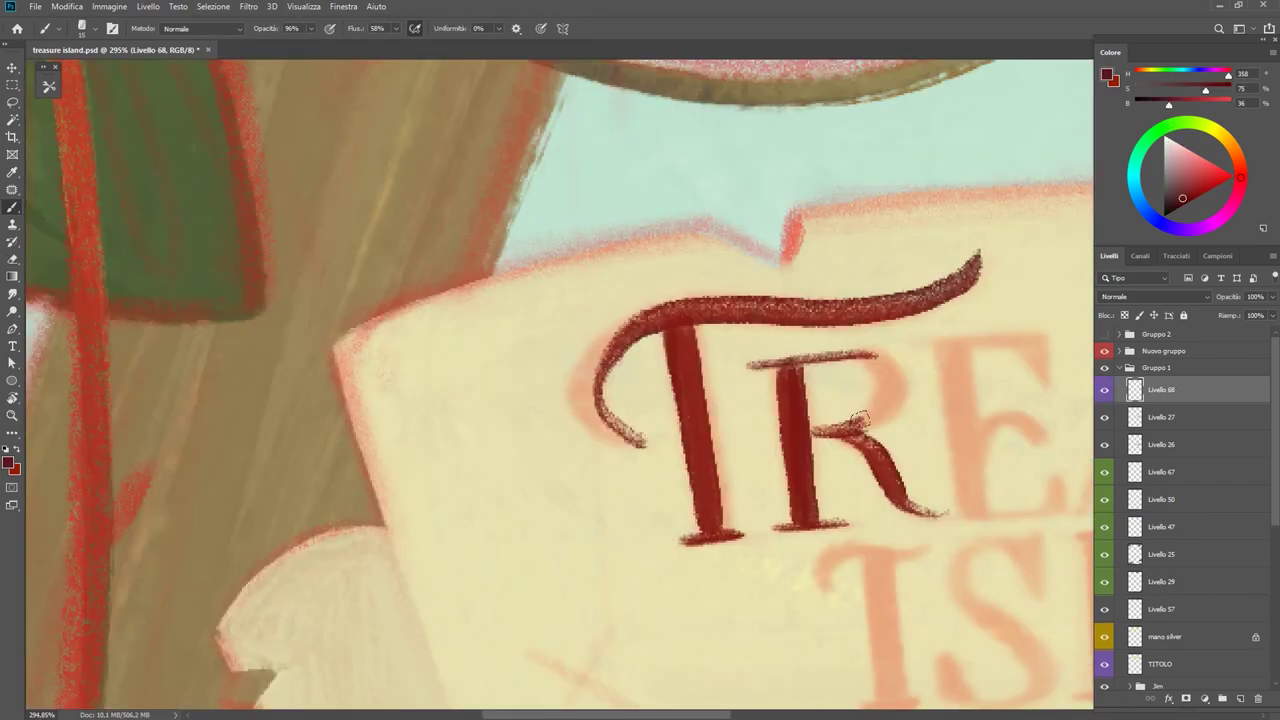
# Finish the bowl of the R in dark red, then reposition the view toward the E.
pyautogui.moveTo(860, 420); pyautogui.dragTo(873, 353)
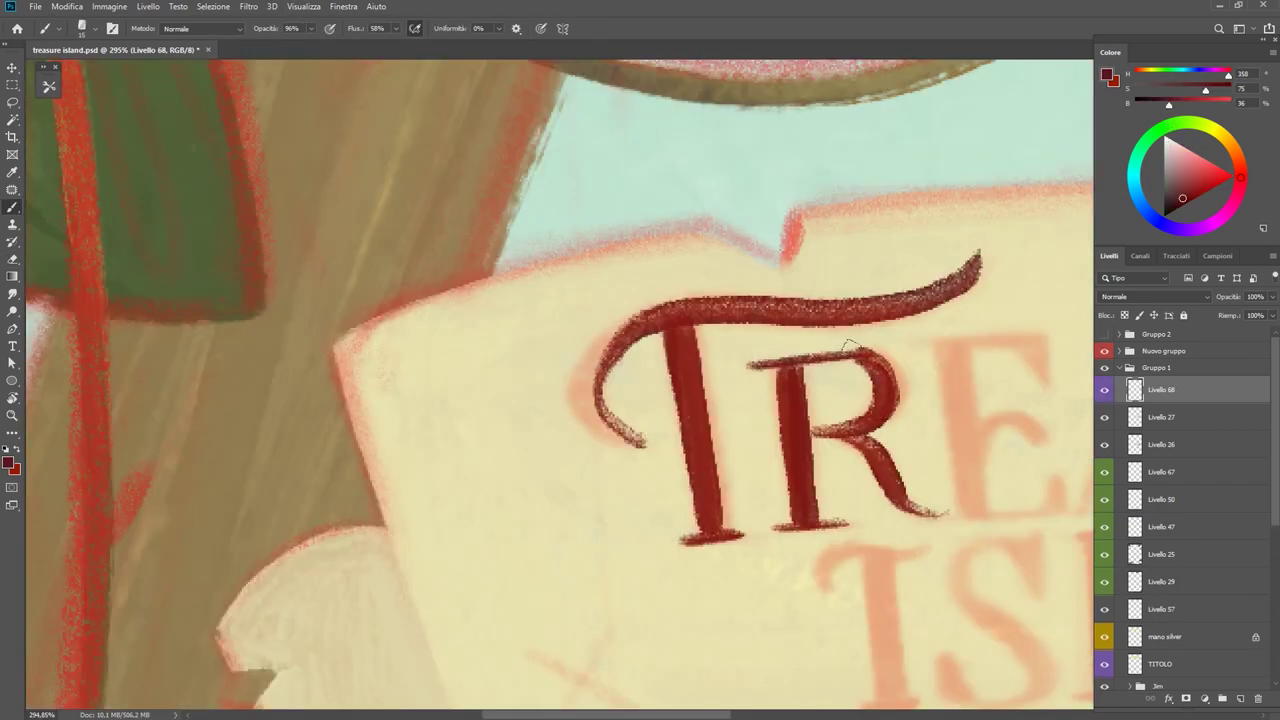
pyautogui.scroll(-5, 792, 401)
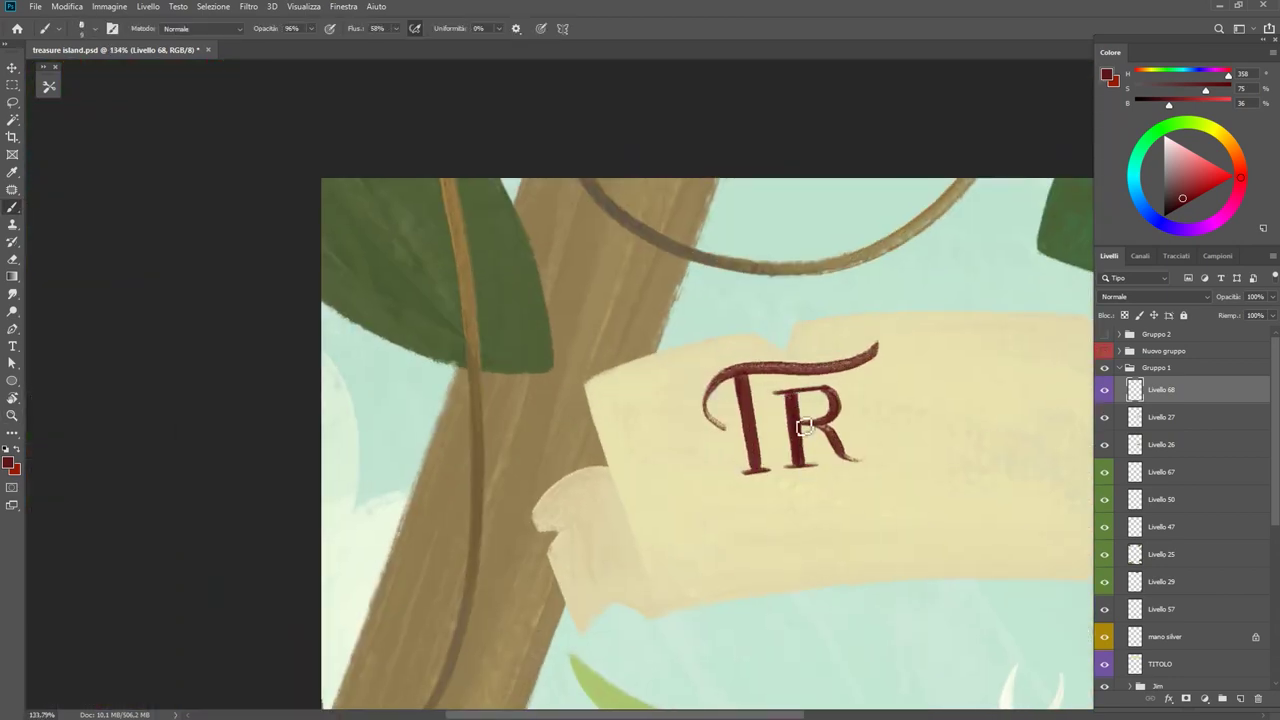
pyautogui.scroll(5, 847, 427)
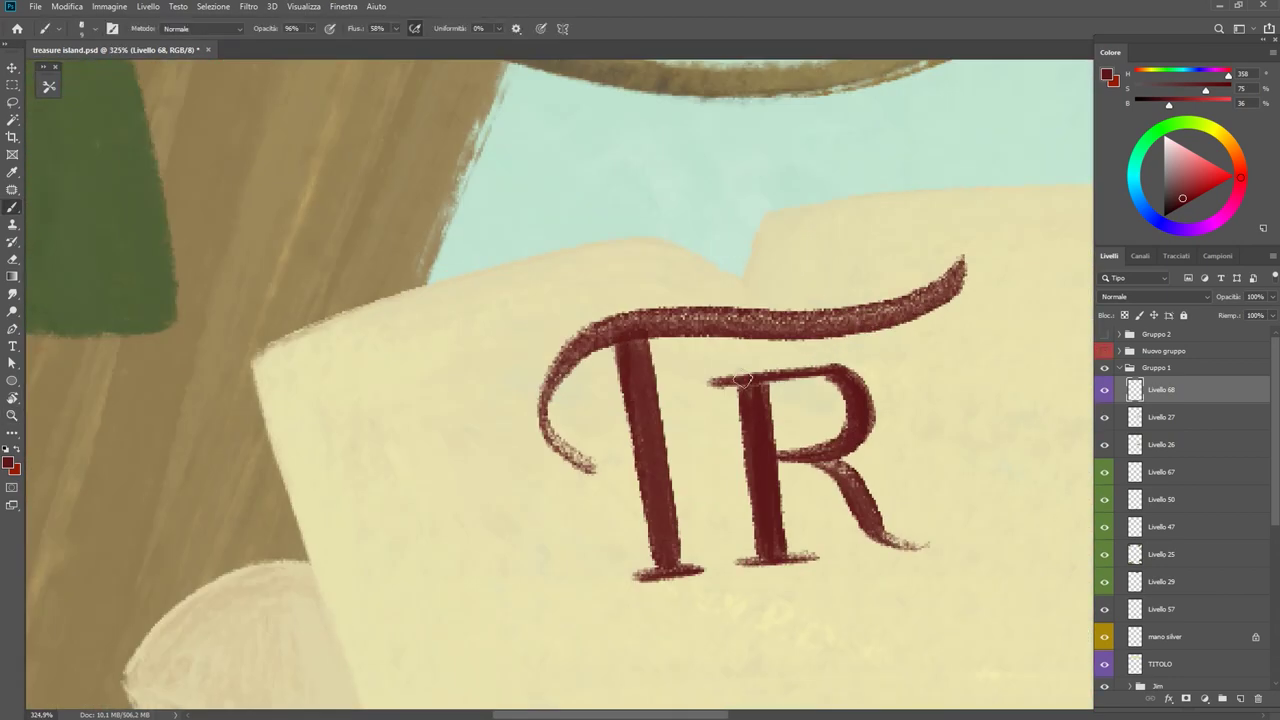
pyautogui.scroll(-5, 705, 490)
pyautogui.scroll(3, 715, 500)
pyautogui.press('e')
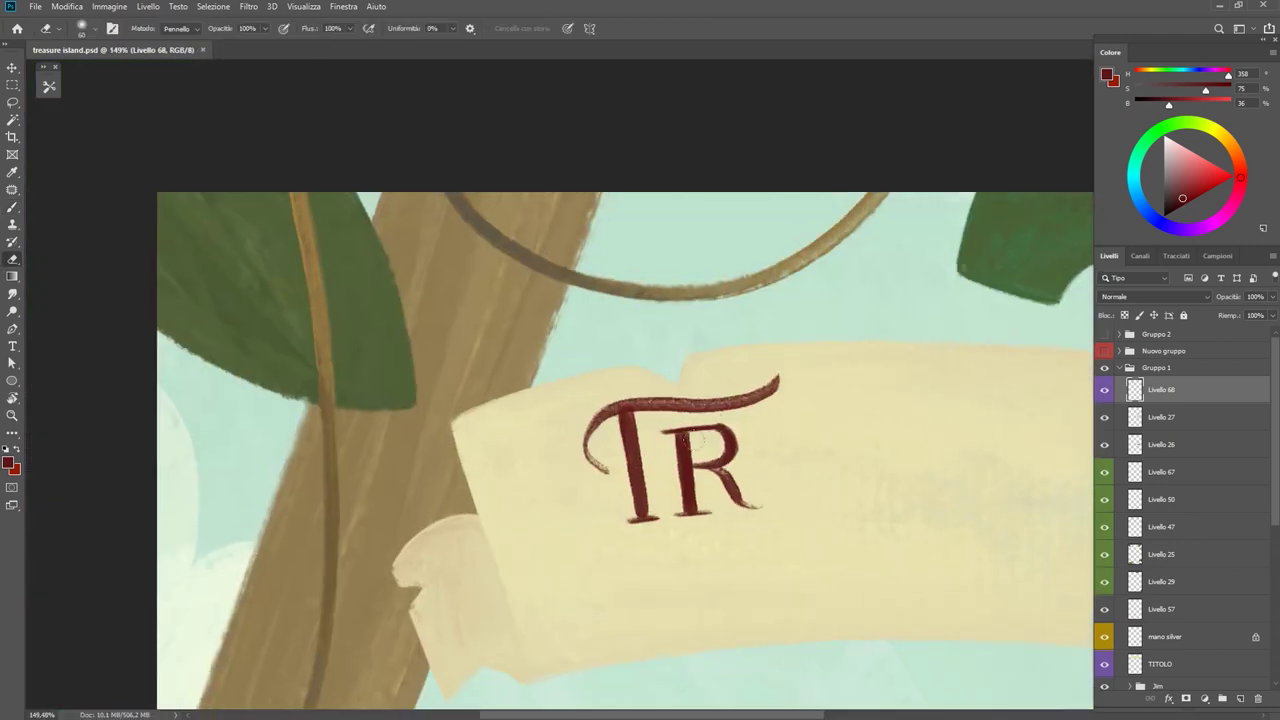
pyautogui.press('b')
pyautogui.scroll(4, 722, 428)
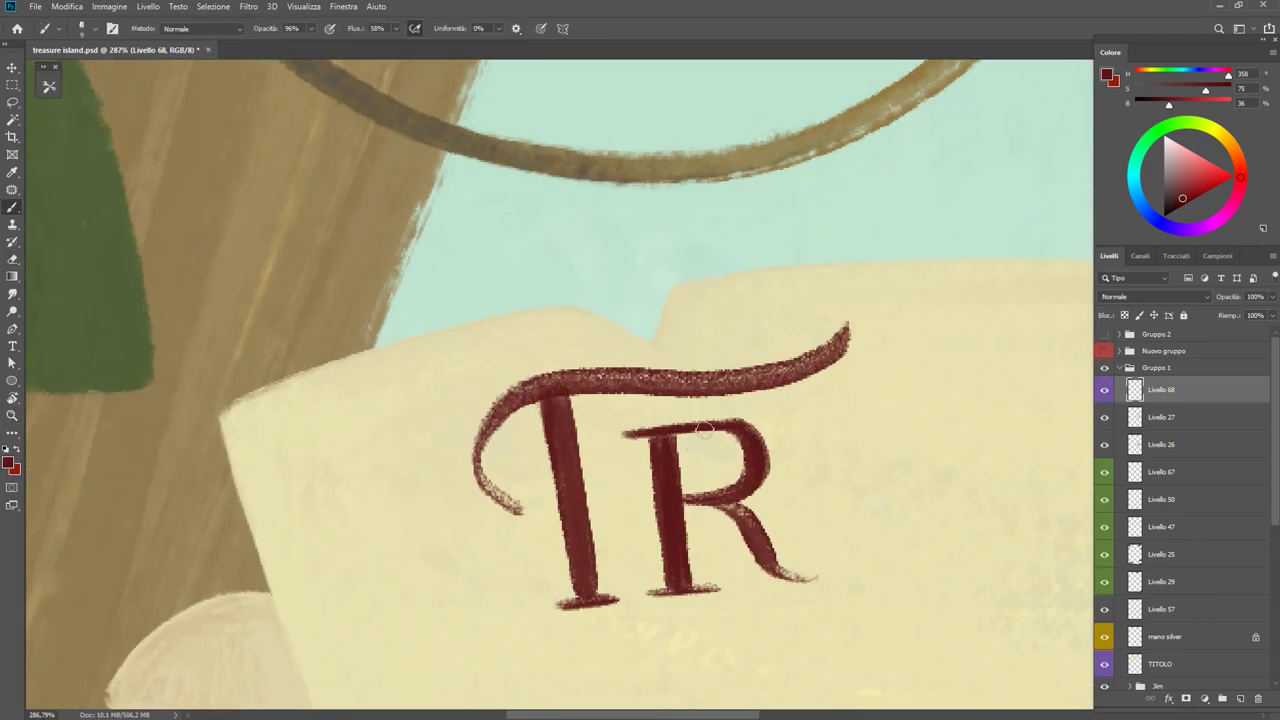
pyautogui.scroll(-3, 736, 474)
pyautogui.hscroll(2, 690, 400)
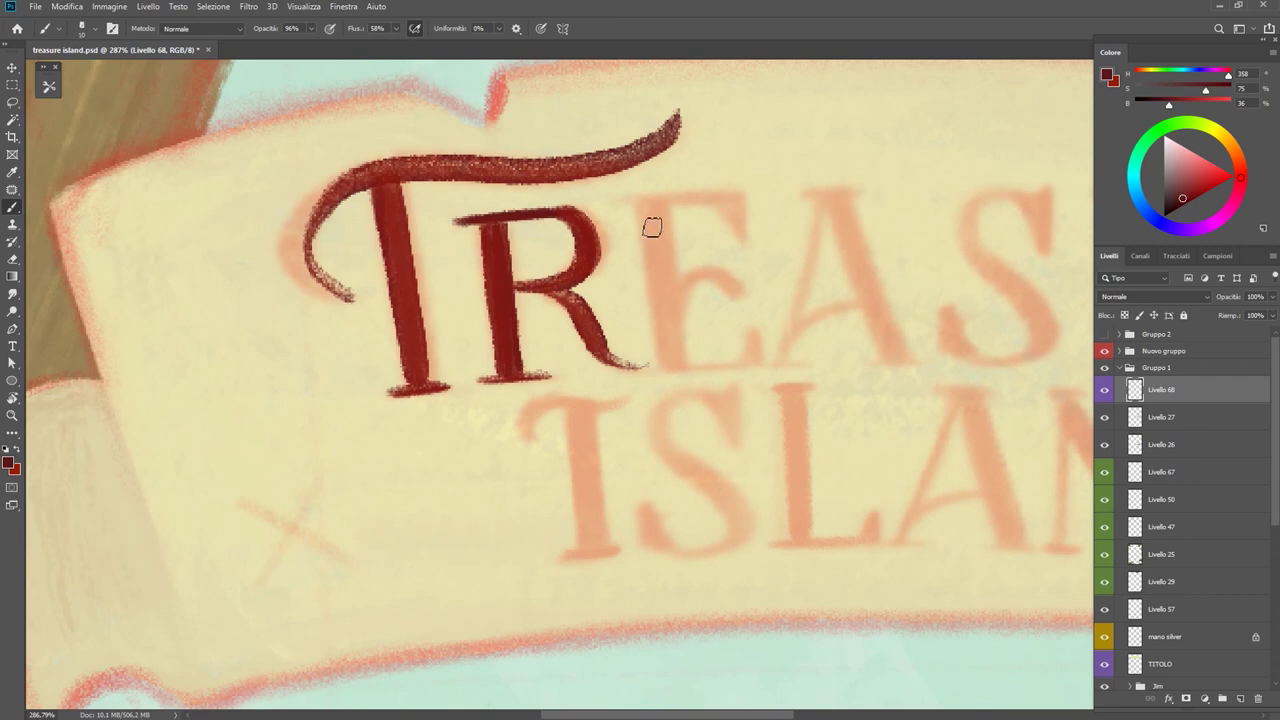
# Paint the E's thick stem, top bar and bottom bar in dark red.
pyautogui.moveTo(654, 206); pyautogui.dragTo(660, 290)
pyautogui.hotkey('ctrl', 'z')
pyautogui.moveTo(656, 204)
pyautogui.mouseDown()
pyautogui.moveTo(670, 364)
pyautogui.moveTo(664, 316)
pyautogui.mouseUp()
pyautogui.moveTo(666, 258); pyautogui.dragTo(682, 366)
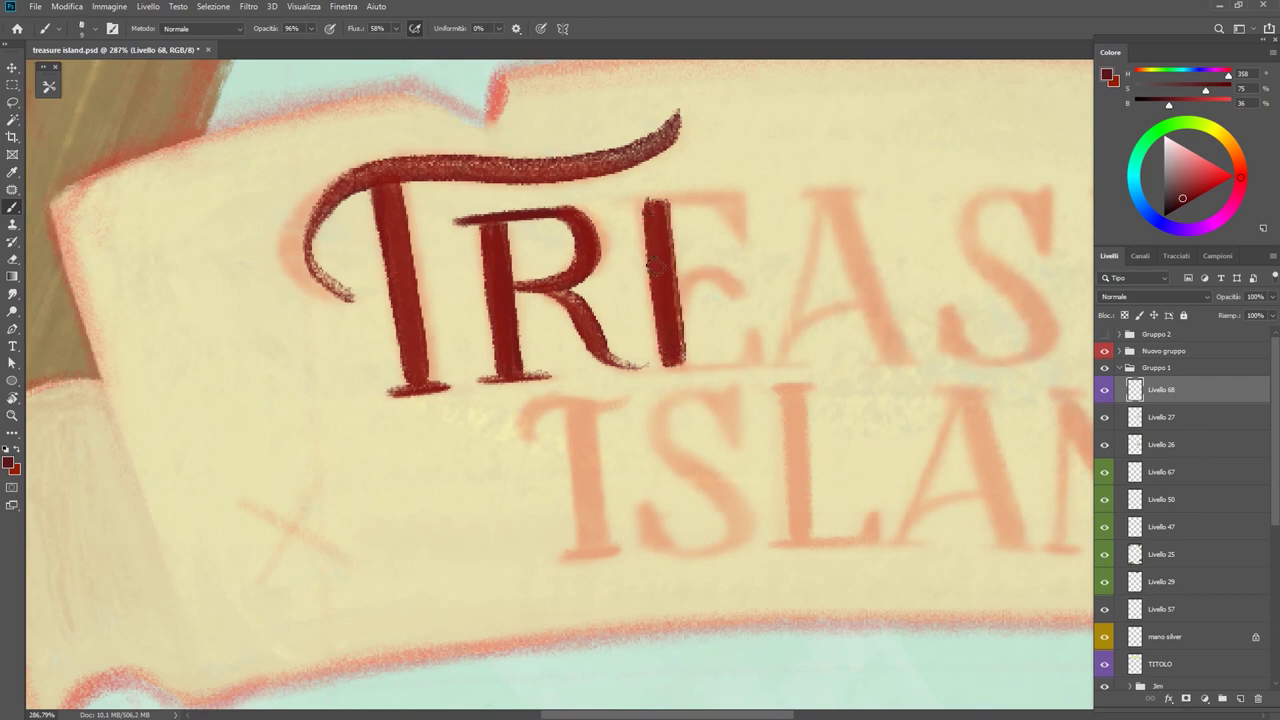
pyautogui.moveTo(622, 204); pyautogui.dragTo(737, 196)
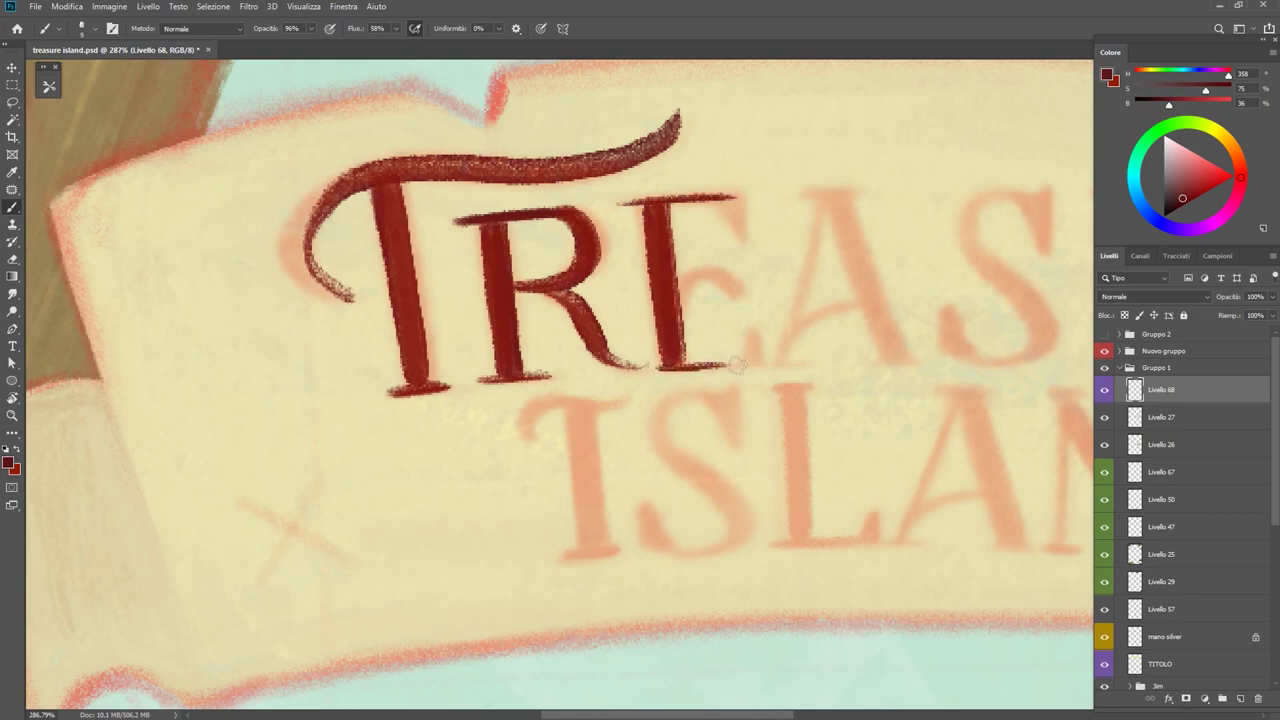
pyautogui.moveTo(737, 365); pyautogui.dragTo(746, 366)
pyautogui.moveTo(758, 366); pyautogui.dragTo(669, 369)
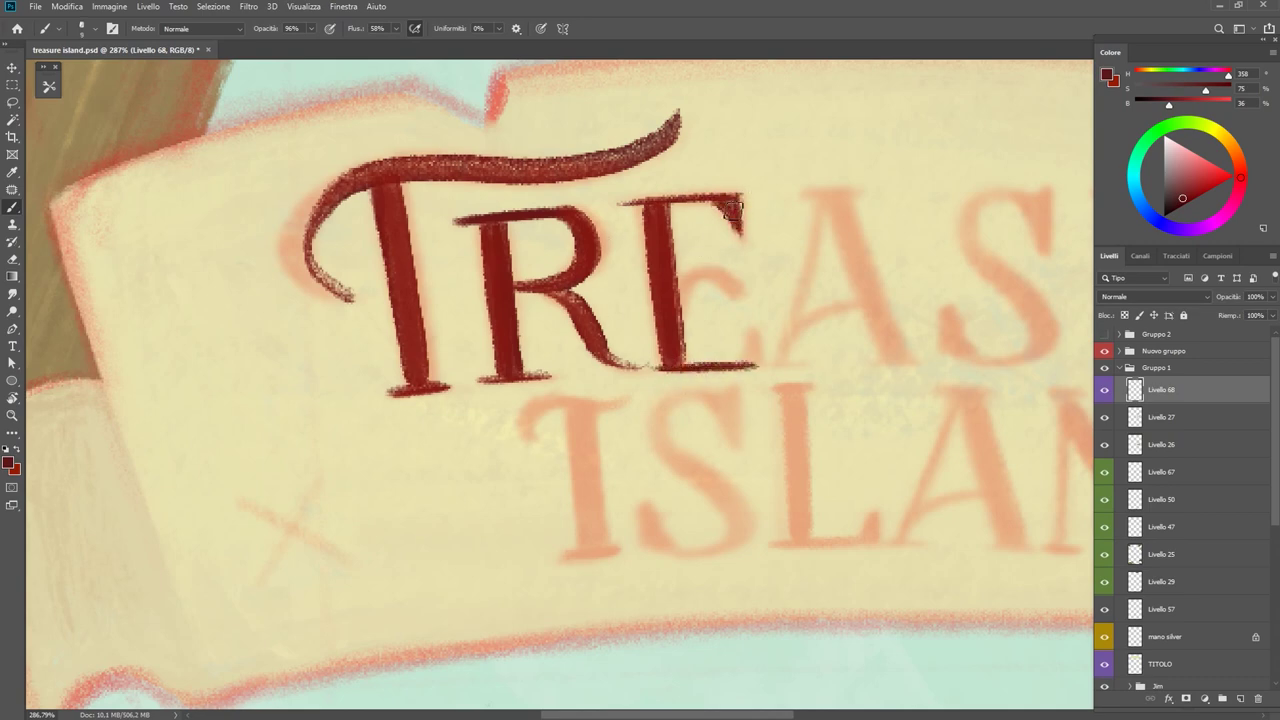
# Letter the A's legs and crossbar in dark red, rotating the canvas for easier strokes.
pyautogui.press('z')
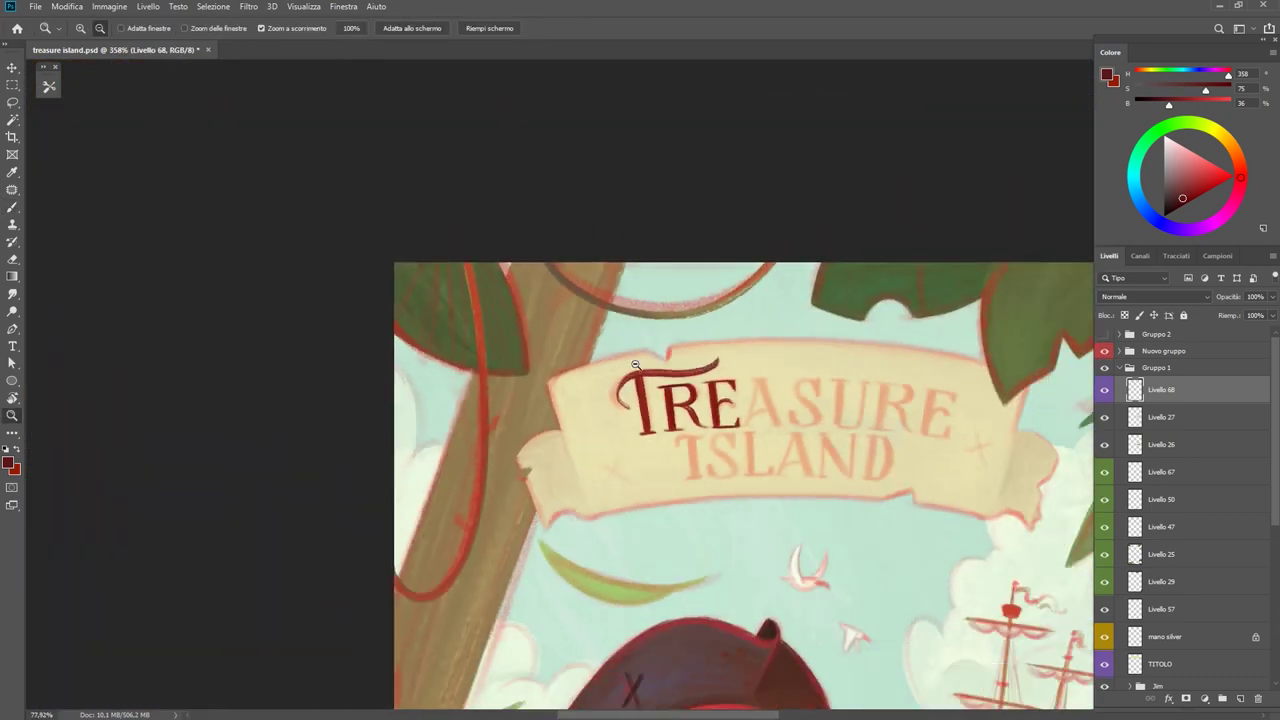
pyautogui.moveTo(733, 208)
pyautogui.mouseDown()
pyautogui.moveTo(620, 368)
pyautogui.moveTo(640, 368)
pyautogui.mouseUp()
pyautogui.press('b')
pyautogui.moveTo(632, 420)
pyautogui.mouseDown()
pyautogui.moveTo(677, 266)
pyautogui.moveTo(646, 423)
pyautogui.moveTo(700, 345)
pyautogui.mouseUp()
pyautogui.moveTo(640, 255); pyautogui.dragTo(740, 370)
pyautogui.moveTo(680, 300)
pyautogui.mouseDown()
pyautogui.moveTo(737, 381)
pyautogui.moveTo(755, 384)
pyautogui.mouseUp()
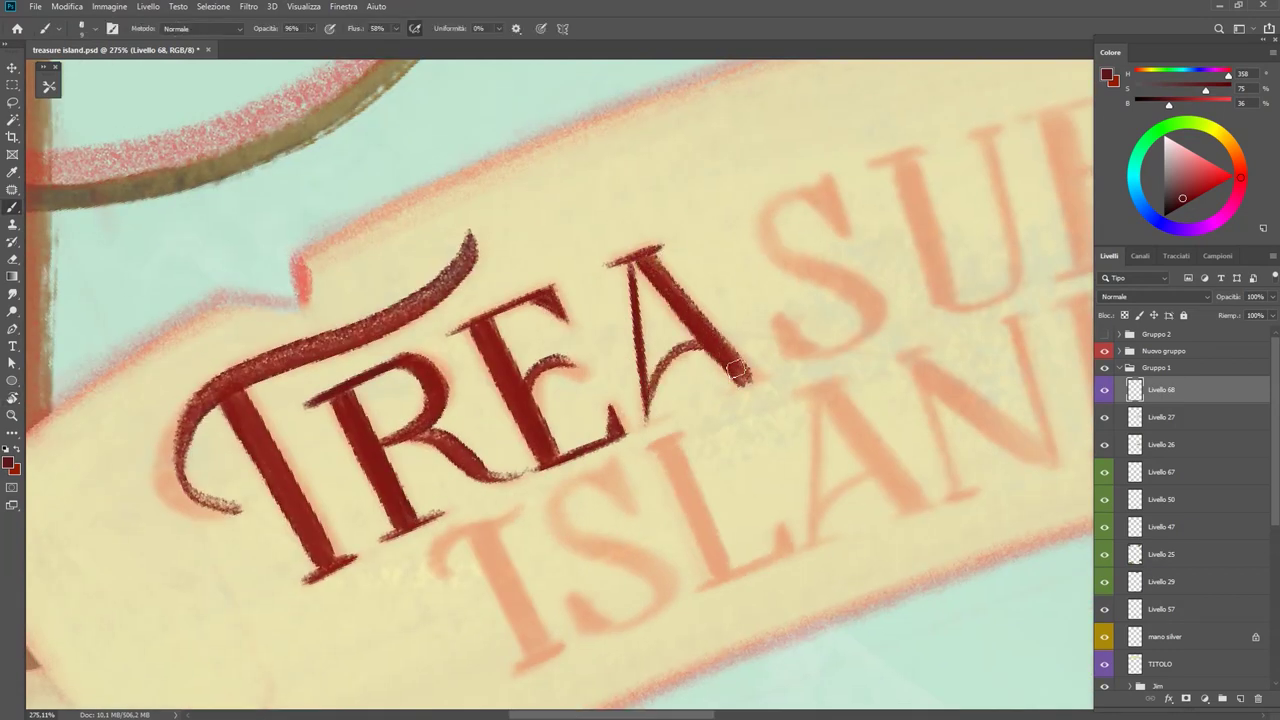
pyautogui.moveTo(650, 260); pyautogui.dragTo(740, 370)
pyautogui.moveTo(684, 290); pyautogui.dragTo(752, 380)
pyautogui.press('Escape')
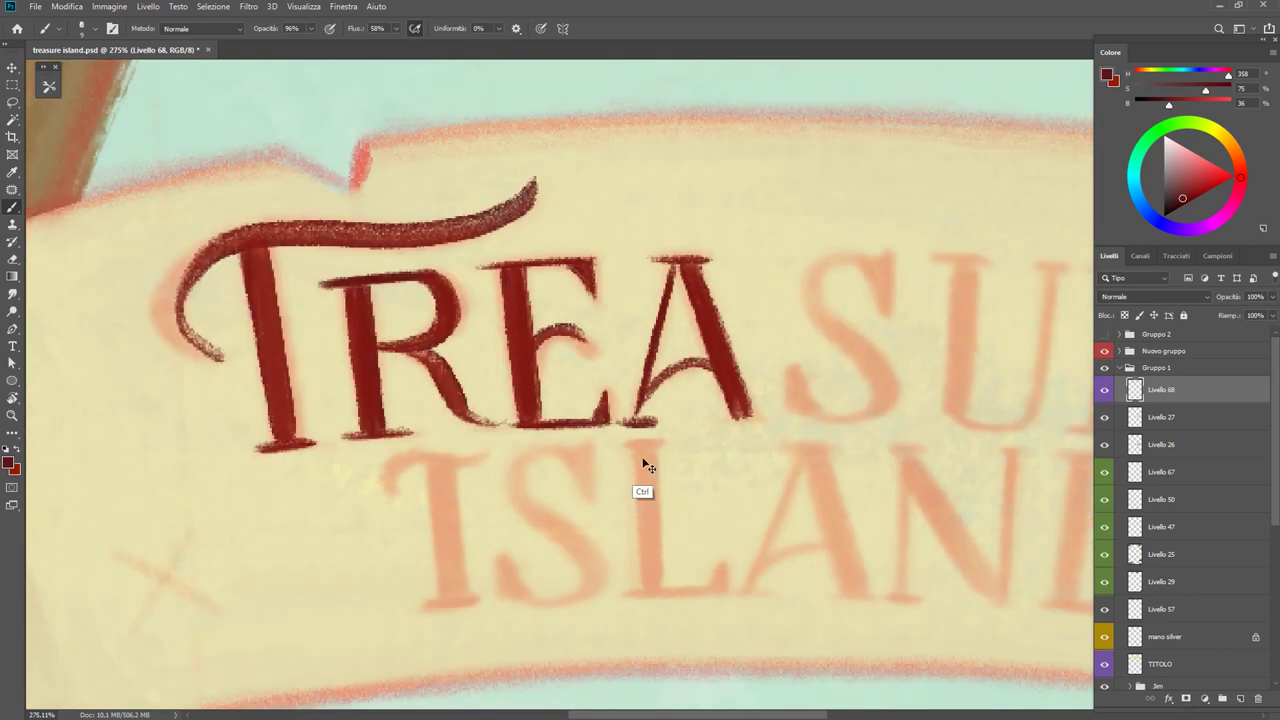
pyautogui.moveTo(644, 462); pyautogui.dragTo(690, 462)
pyautogui.moveTo(645, 395); pyautogui.dragTo(705, 155)
# Paint the S's top serifs, upper curve, spine and thickened lower curve in dark red.
pyautogui.press('z')
pyautogui.moveTo(690, 395)
pyautogui.mouseDown()
pyautogui.moveTo(596, 391)
pyautogui.moveTo(690, 391)
pyautogui.mouseUp()
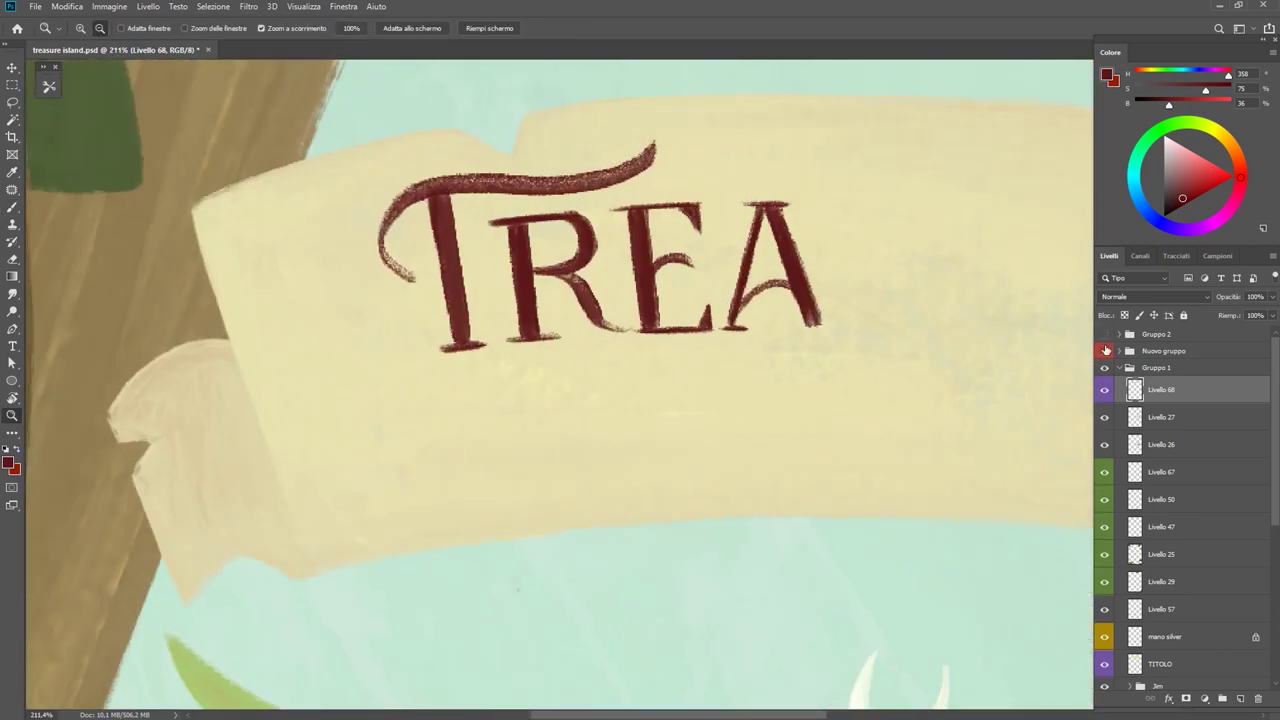
pyautogui.press('b')
pyautogui.moveTo(830, 411)
pyautogui.mouseDown()
pyautogui.moveTo(581, 411)
pyautogui.moveTo(597, 203)
pyautogui.moveTo(630, 232)
pyautogui.mouseUp()
pyautogui.moveTo(612, 175); pyautogui.dragTo(645, 238)
pyautogui.moveTo(598, 190)
pyautogui.mouseDown()
pyautogui.moveTo(672, 330)
pyautogui.moveTo(556, 252)
pyautogui.moveTo(652, 303)
pyautogui.mouseUp()
pyautogui.moveTo(583, 388)
pyautogui.mouseDown()
pyautogui.moveTo(650, 372)
pyautogui.moveTo(640, 297)
pyautogui.moveTo(652, 384)
pyautogui.mouseUp()
pyautogui.moveTo(688, 318); pyautogui.dragTo(660, 374)
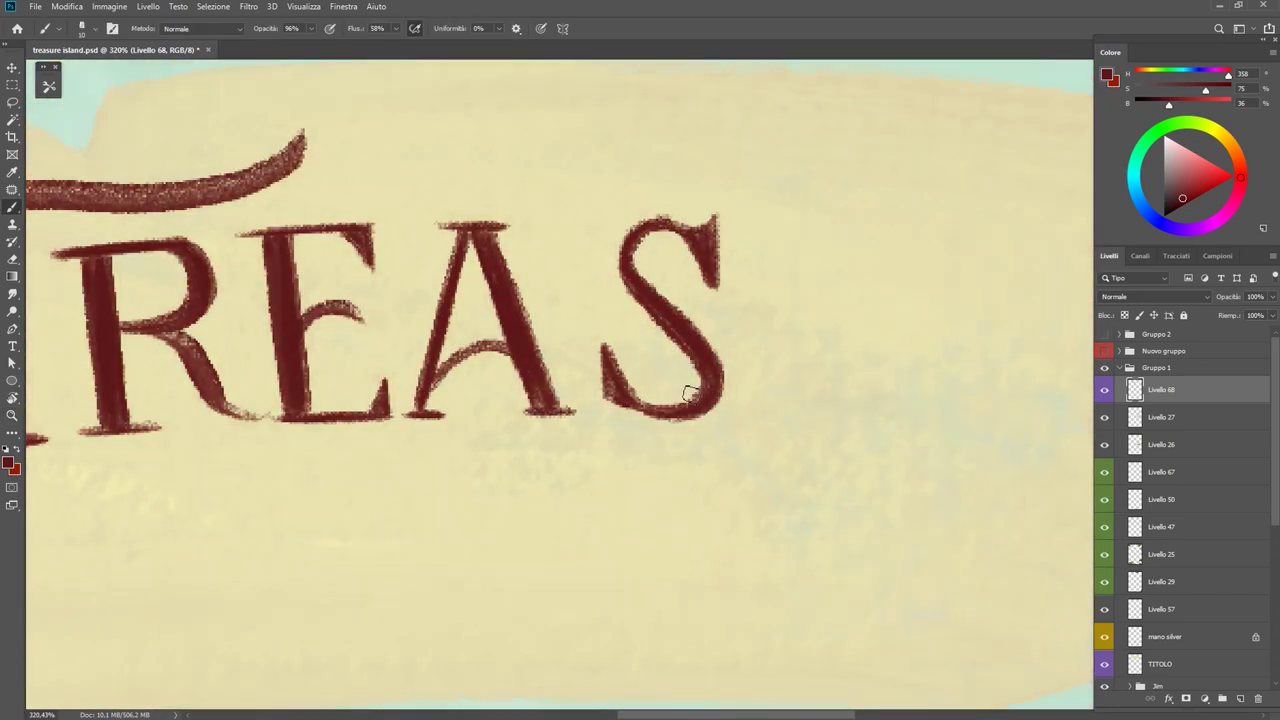
pyautogui.press('z')
pyautogui.scroll(-5, 729, 401)
# Paint the U's first stem and bottom curve in dark red.
pyautogui.scroll(5, 729, 401)
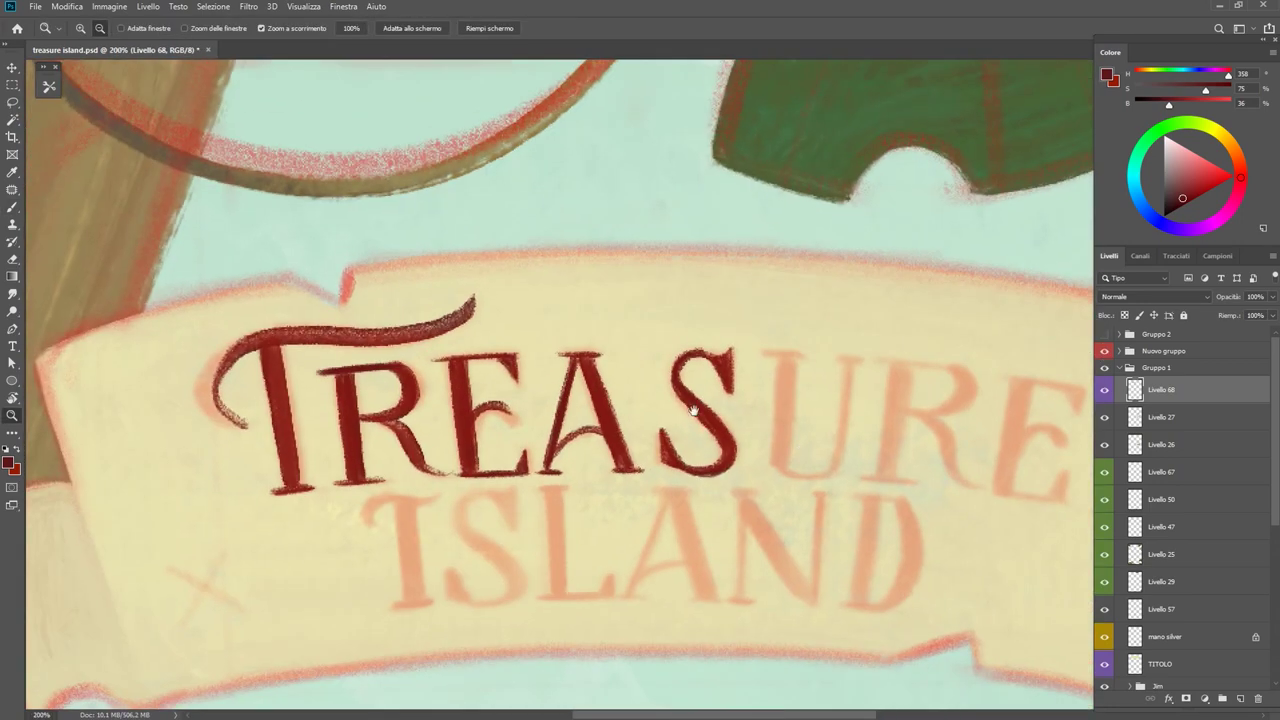
pyautogui.press('b')
pyautogui.moveTo(690, 328)
pyautogui.mouseDown()
pyautogui.moveTo(668, 472)
pyautogui.moveTo(692, 335)
pyautogui.moveTo(677, 477)
pyautogui.moveTo(760, 449)
pyautogui.moveTo(771, 337)
pyautogui.moveTo(755, 476)
pyautogui.mouseUp()
pyautogui.moveTo(678, 468)
pyautogui.mouseDown()
pyautogui.moveTo(752, 486)
pyautogui.moveTo(684, 480)
pyautogui.mouseUp()
pyautogui.press('XF86AudioRaiseVolume')
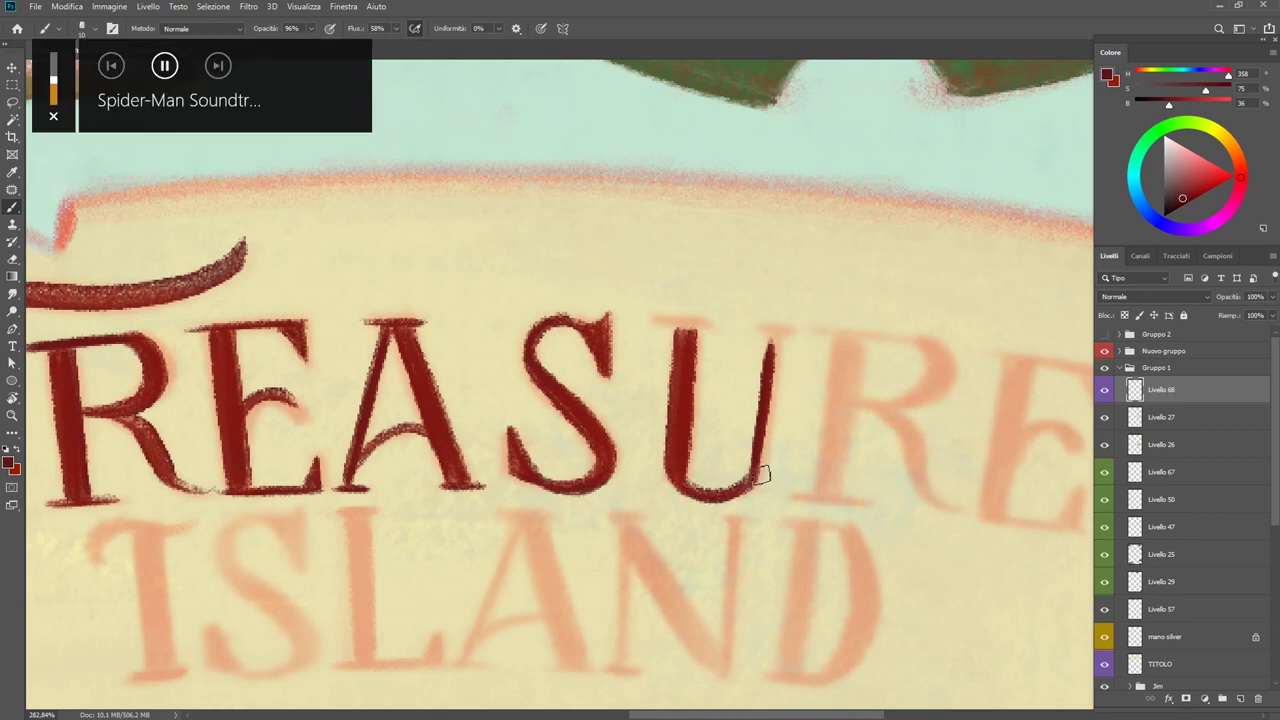
# Check the banner title, erase stray marks, and brush the U's top serifs.
pyautogui.press('z')
pyautogui.keyDown('alt'); pyautogui.click(755, 392); pyautogui.keyUp('alt')
pyautogui.press('XF86AudioRaiseVolume')
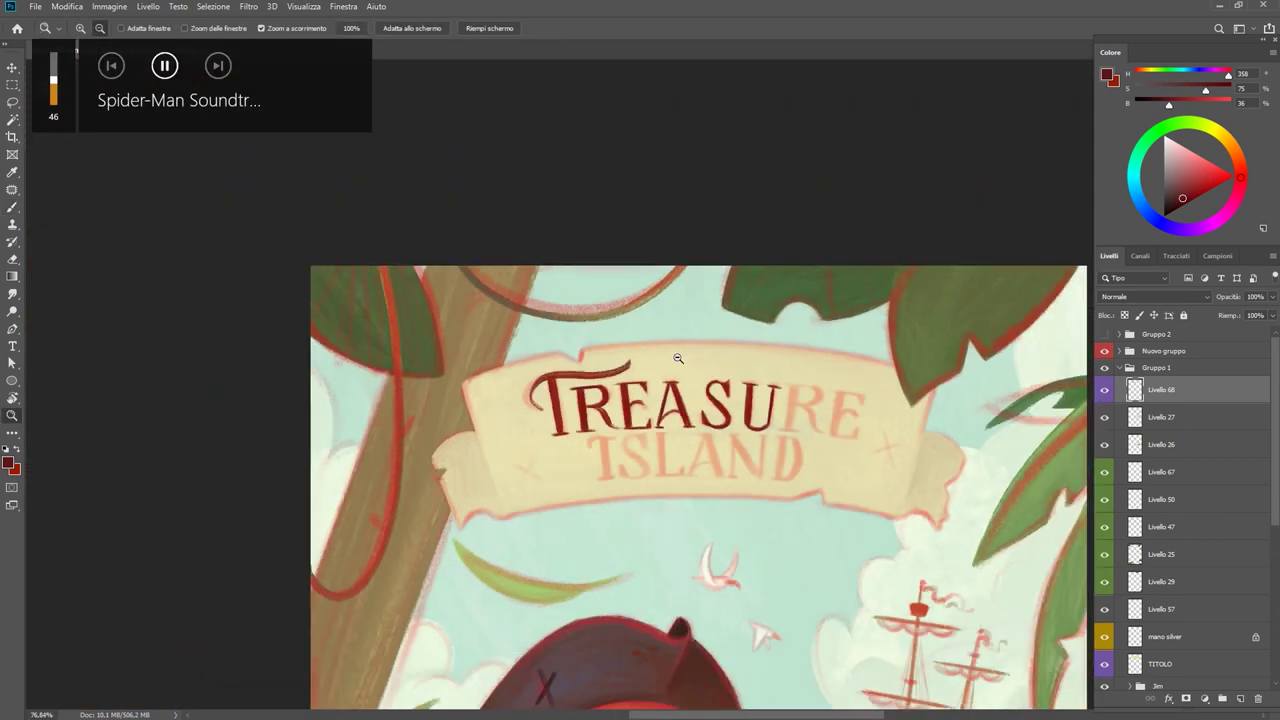
pyautogui.moveTo(755, 392); pyautogui.dragTo(848, 416)
pyautogui.press('e')
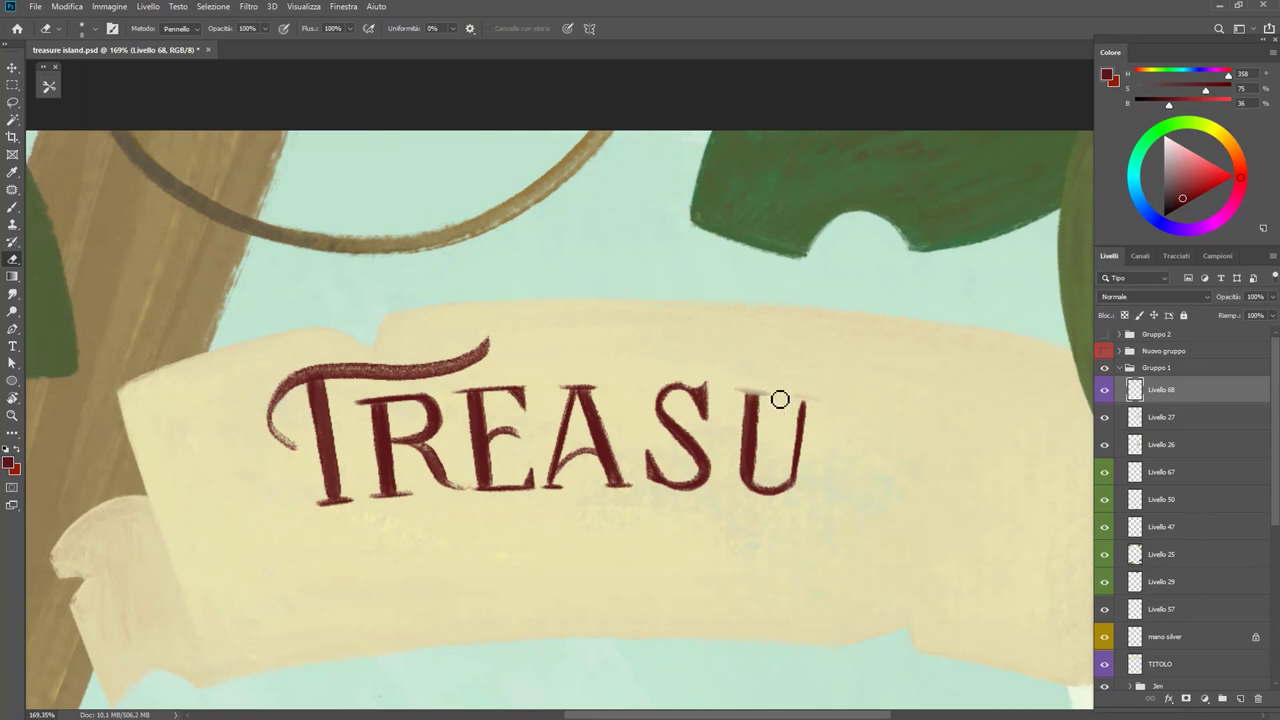
pyautogui.scroll(3, 780, 399)
pyautogui.press('b')
pyautogui.moveTo(712, 394)
pyautogui.mouseDown()
pyautogui.moveTo(896, 407)
pyautogui.moveTo(849, 565)
pyautogui.mouseUp()
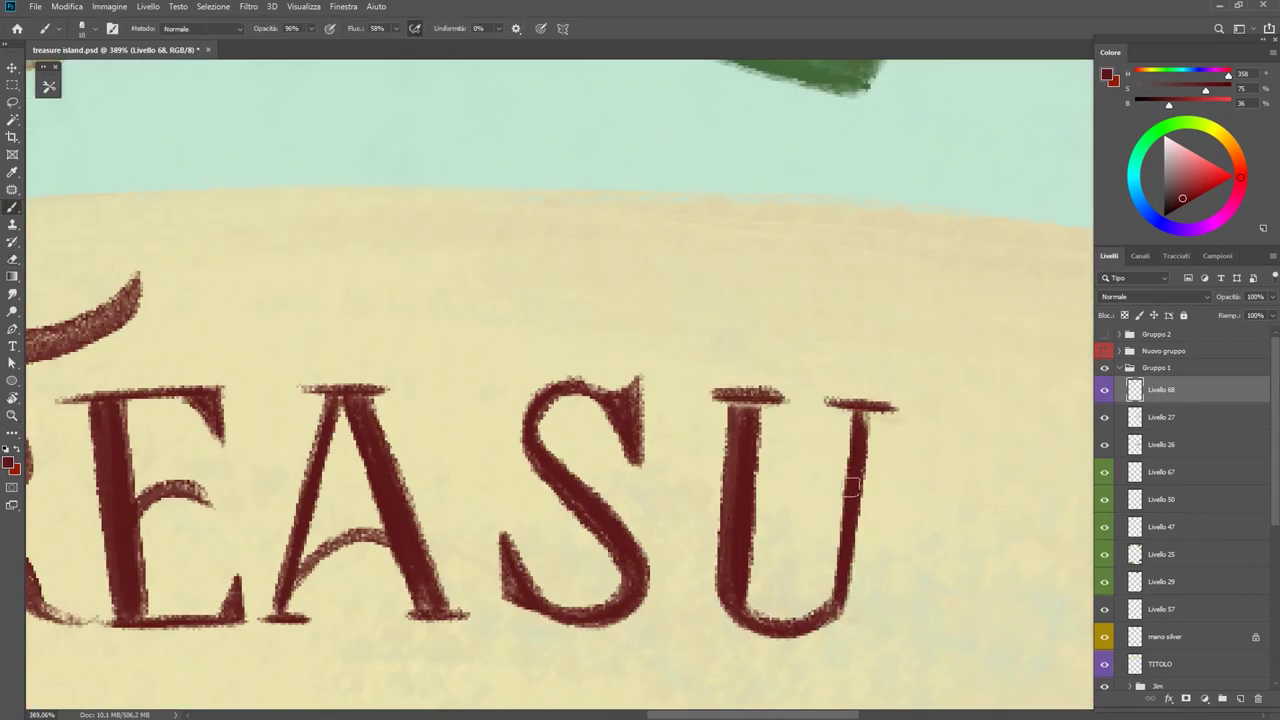
pyautogui.scroll(-5, 849, 565)
pyautogui.scroll(4, 790, 423)
# Fit the whole page in view and briefly hide then show the pink ISLAND guide.
pyautogui.press('z')
pyautogui.hotkey('ctrl', '0')
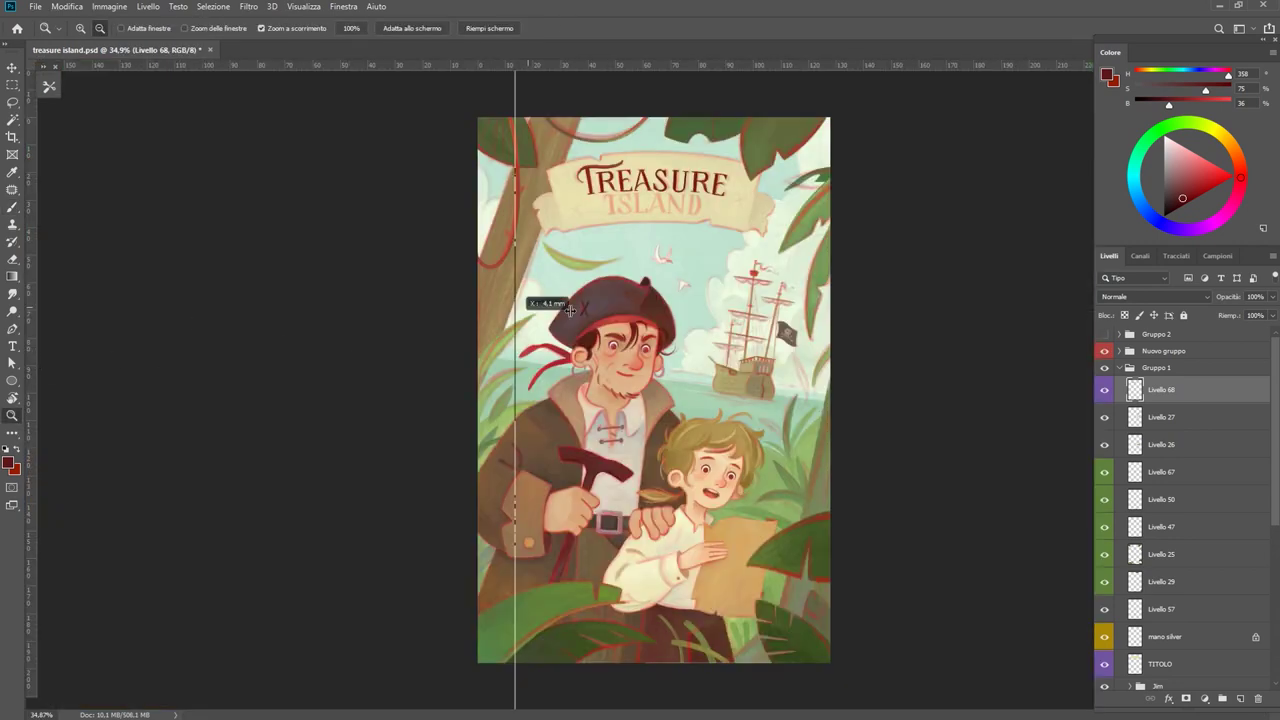
pyautogui.scroll(4, 711, 317)
pyautogui.hotkey('ctrl', 't')
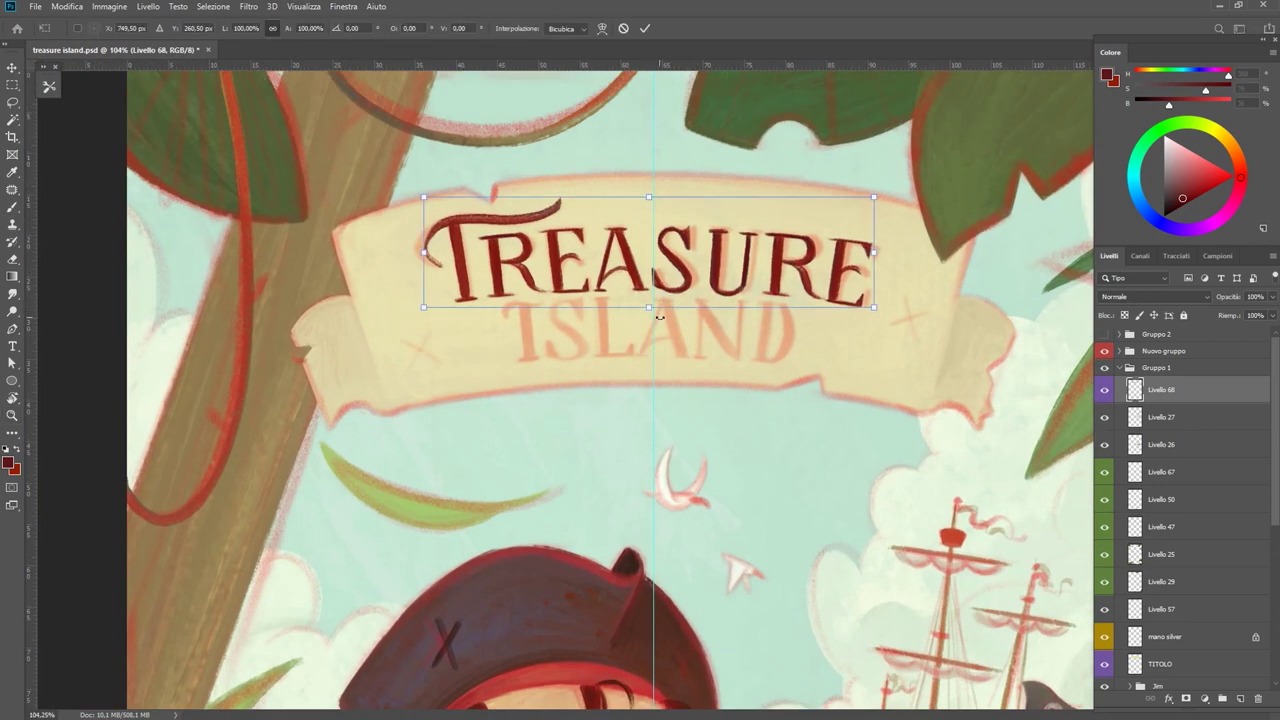
pyautogui.press('Return')
pyautogui.click(1104, 351)
pyautogui.scroll(-5, 787, 380)
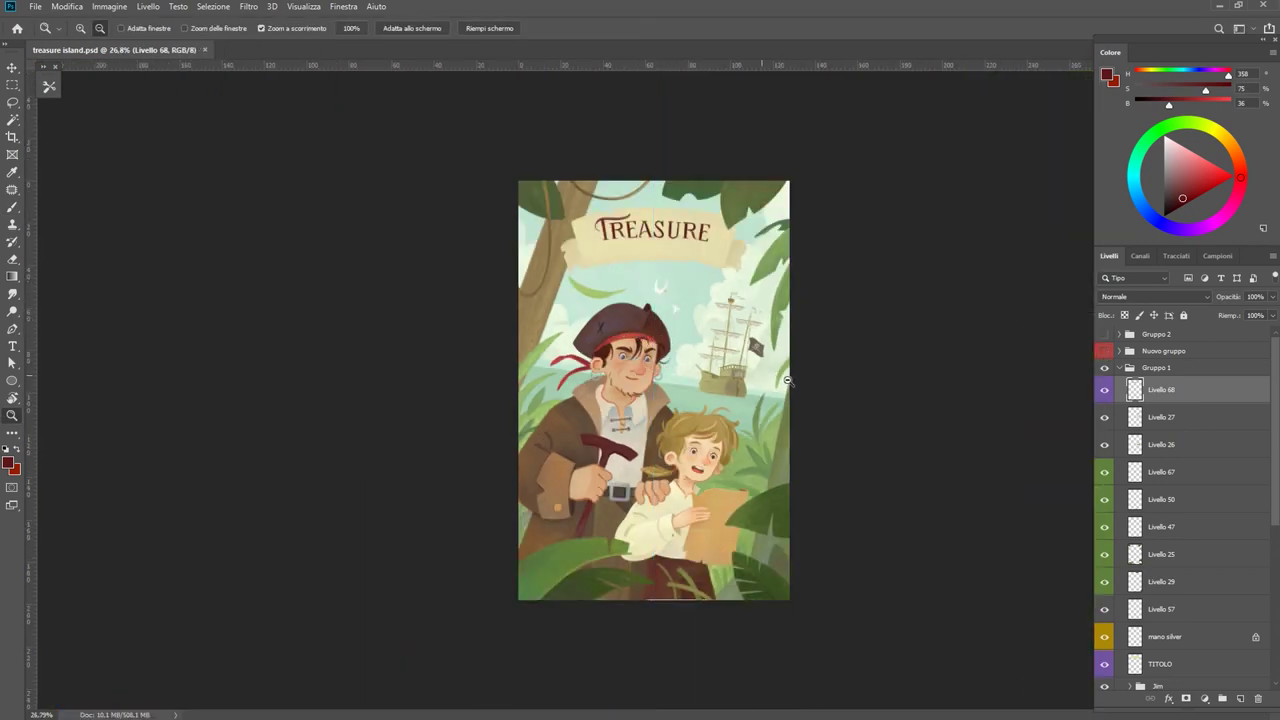
pyautogui.click(1104, 351)
pyautogui.scroll(7, 651, 219)
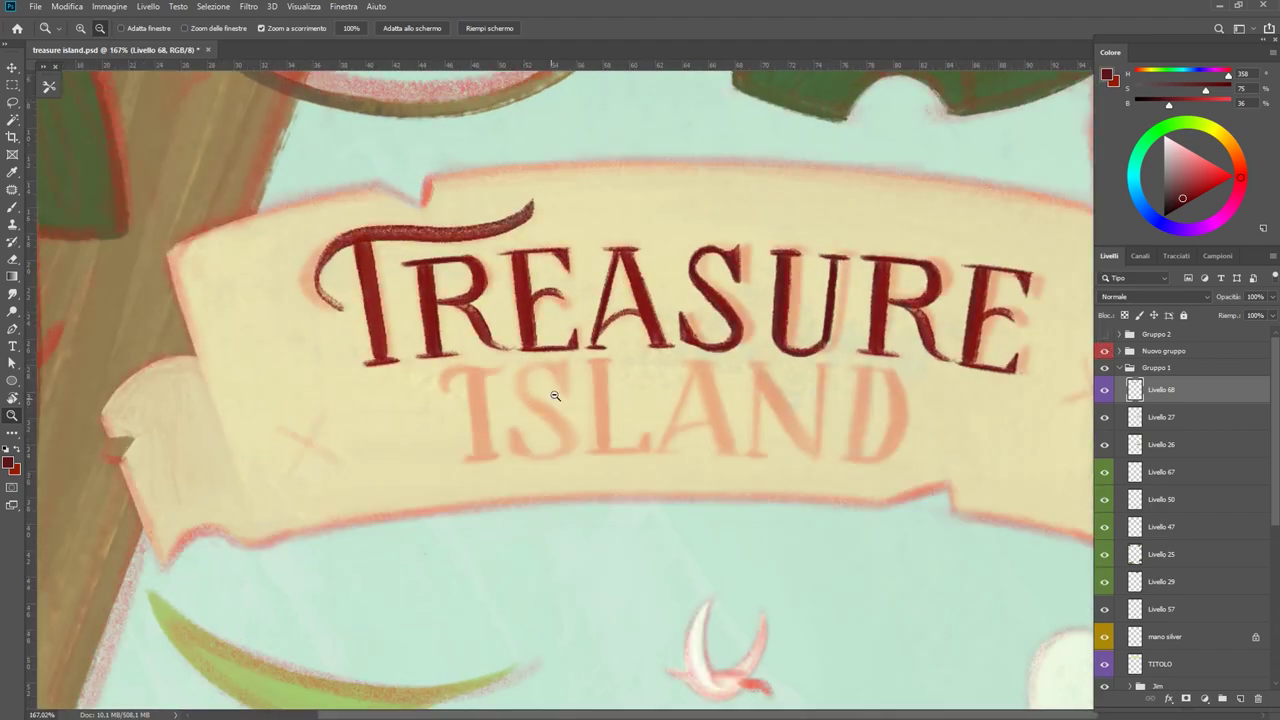
# Lasso the painted S, copy it to a new layer, and move it down into ISLAND.
pyautogui.press('l')
pyautogui.moveTo(749, 357); pyautogui.dragTo(697, 386)
pyautogui.hotkey('ctrl', 'j')
pyautogui.hotkey('ctrl', 't')
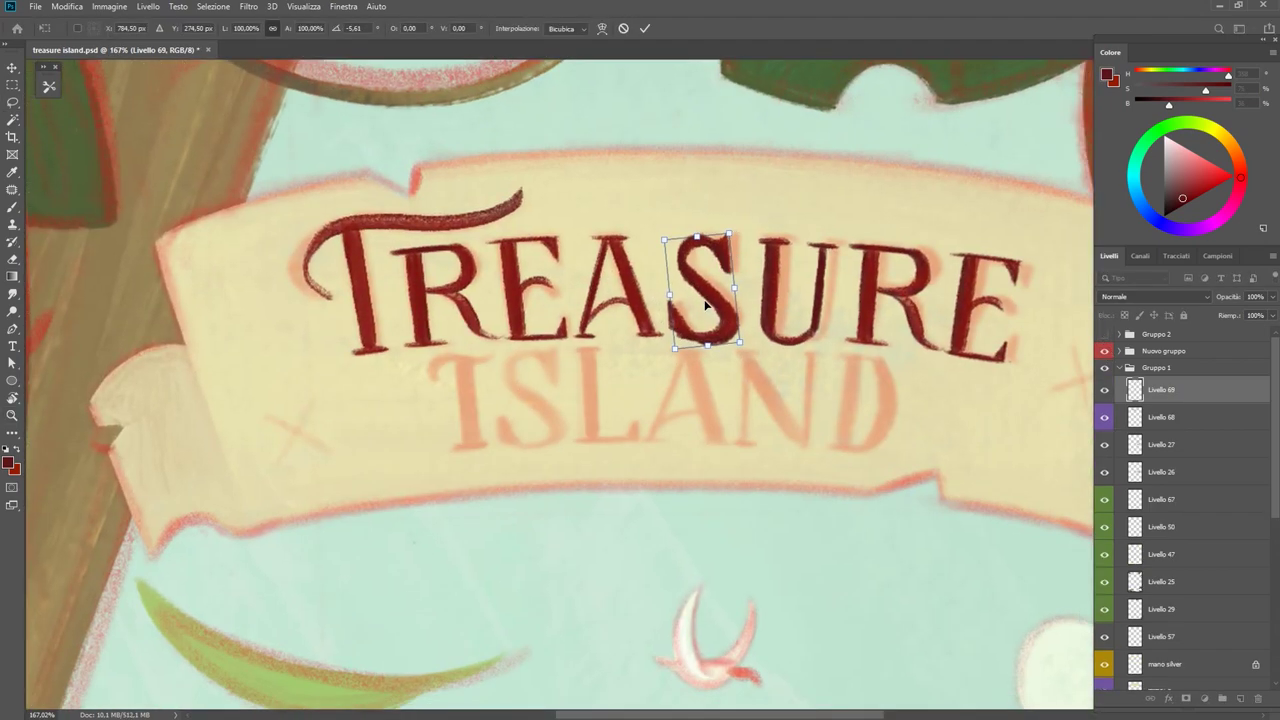
pyautogui.moveTo(706, 321); pyautogui.dragTo(538, 436)
pyautogui.press('Return')
# Merge down the S copy, then copy TREASURE's A into ISLAND and merge it too.
pyautogui.rightClick(1150, 400)
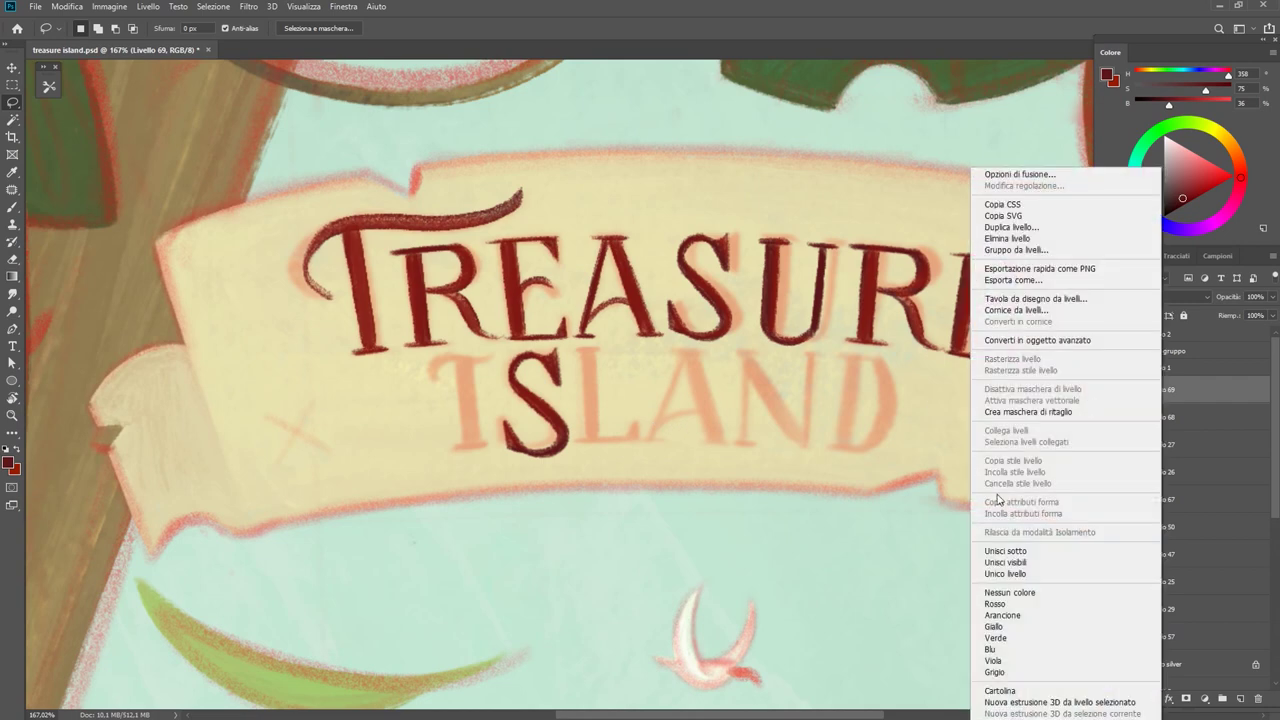
pyautogui.click(1050, 552)
pyautogui.moveTo(620, 186); pyautogui.dragTo(624, 190)
pyautogui.hotkey('ctrl', 'j')
pyautogui.hotkey('ctrl', 't')
pyautogui.moveTo(661, 284); pyautogui.dragTo(729, 394)
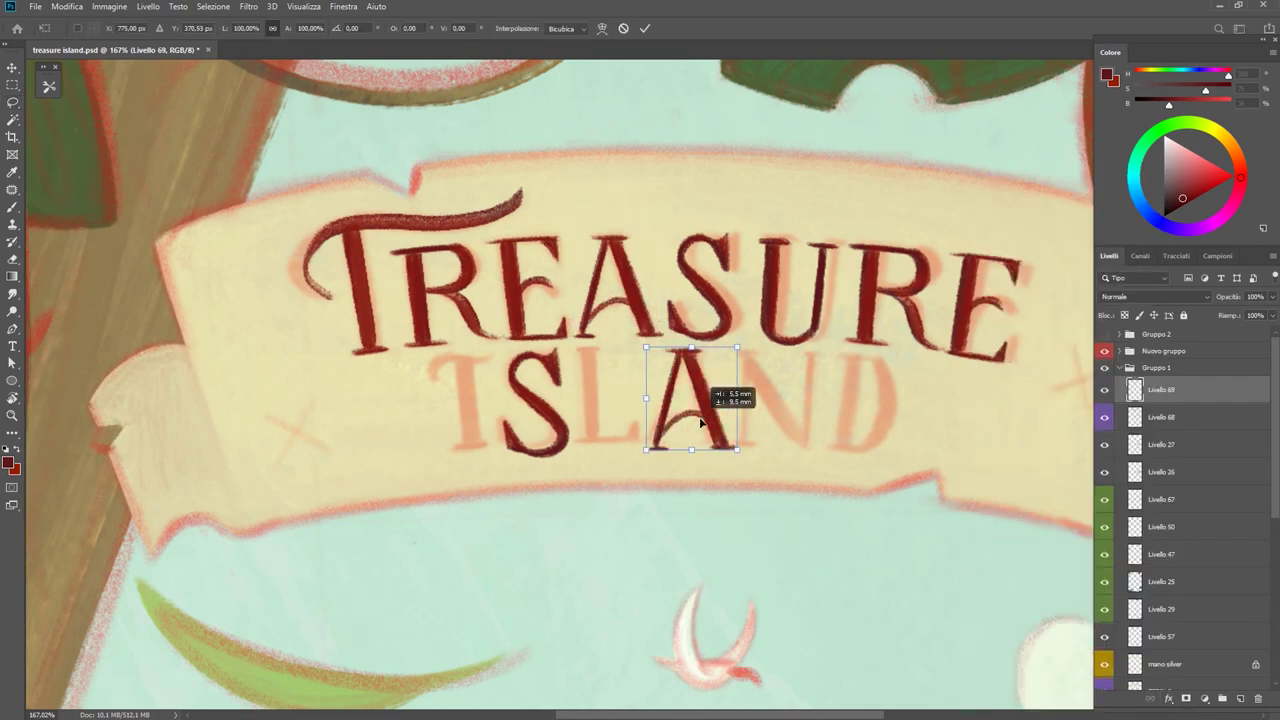
pyautogui.press('Return')
pyautogui.rightClick(1160, 390)
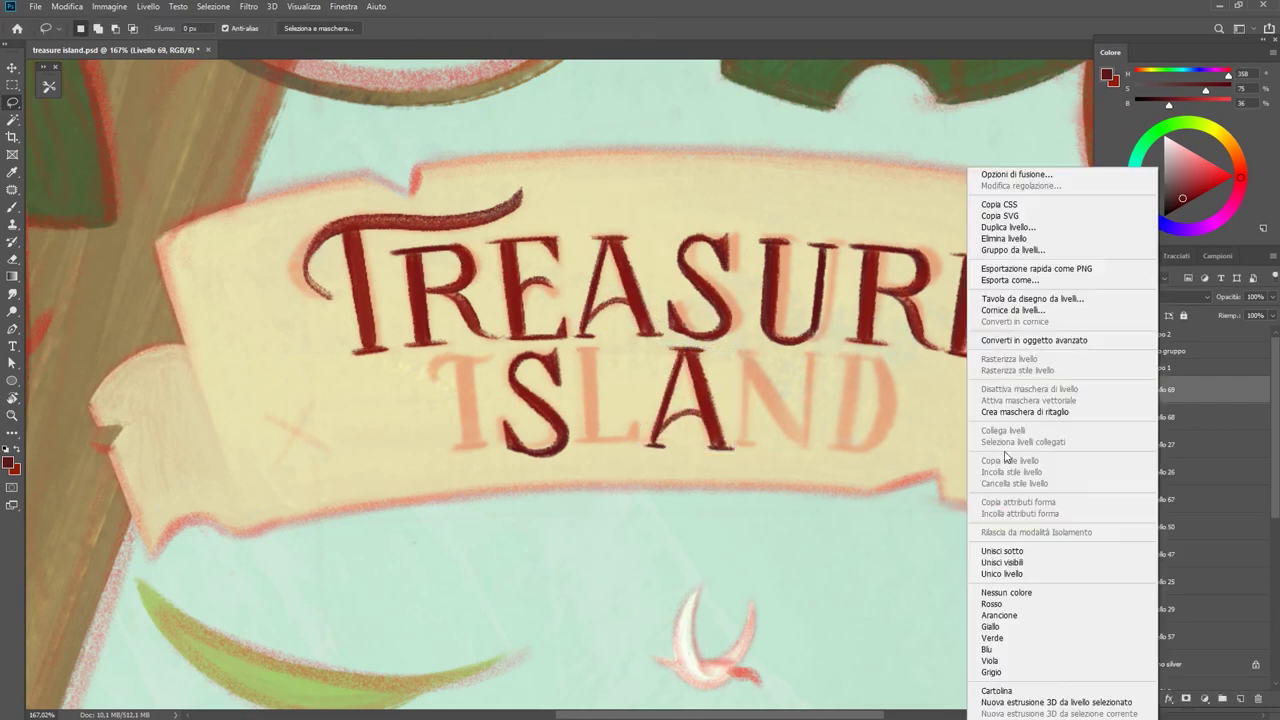
pyautogui.click(1050, 553)
# Copy TREASURE's E onto ISLAND's L and erase it into an L shape.
pyautogui.moveTo(575, 345)
pyautogui.mouseDown()
pyautogui.moveTo(505, 323)
pyautogui.moveTo(604, 400)
pyautogui.mouseUp()
pyautogui.hotkey('ctrl', 'j')
pyautogui.hotkey('ctrl', 't')
pyautogui.press('Return')
pyautogui.press('e')
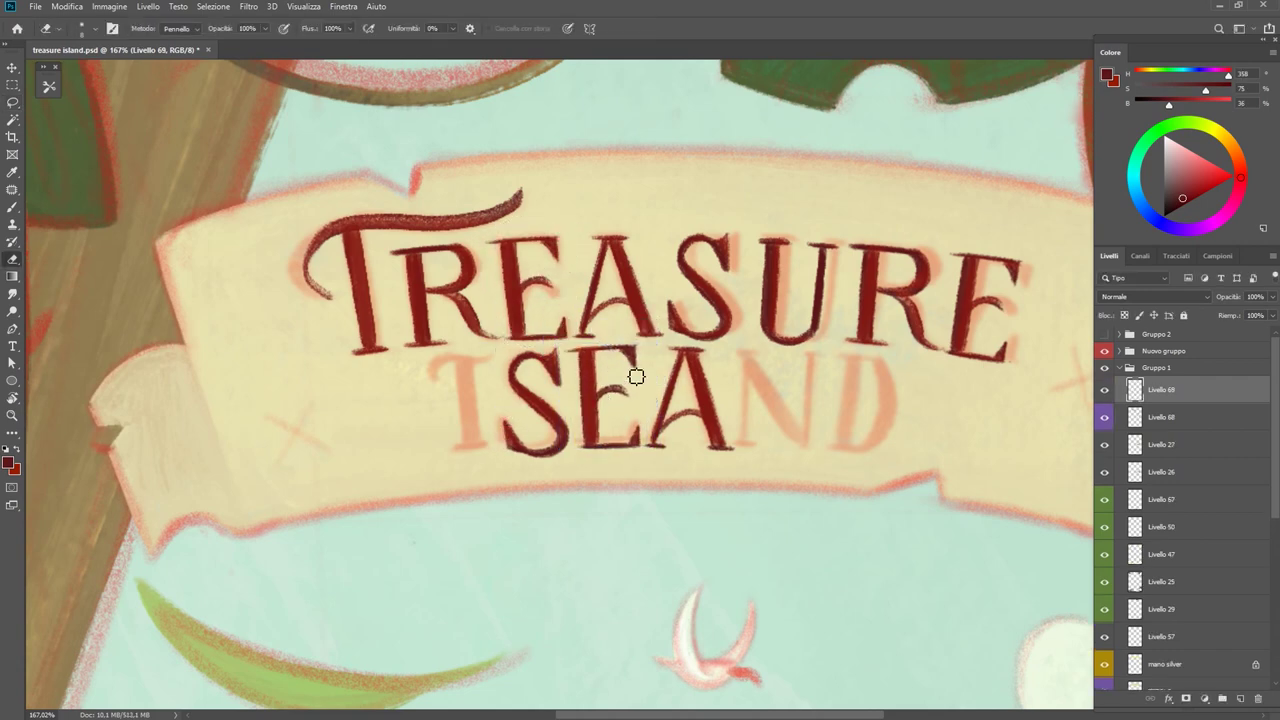
pyautogui.click(1104, 351)
pyautogui.scroll(5, 562, 358)
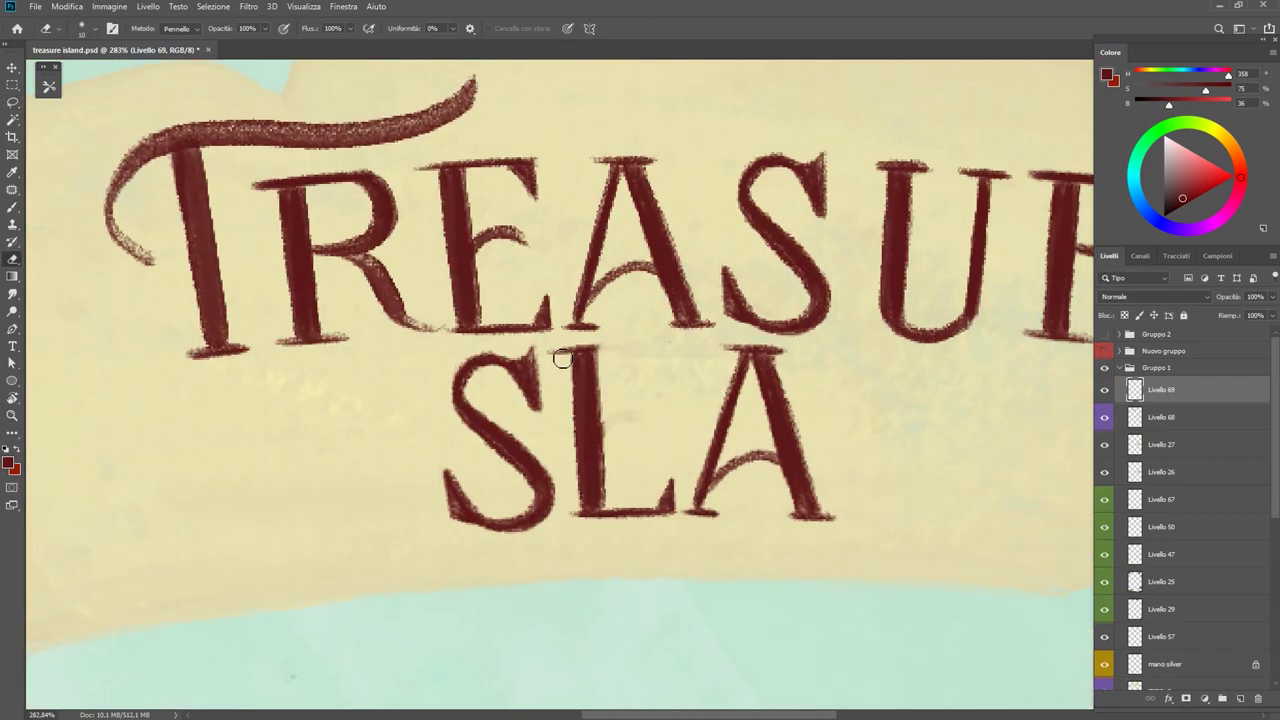
pyautogui.press('b')
pyautogui.press('e')
pyautogui.press('b')
pyautogui.scroll(-5, 614, 505)
pyautogui.click(1104, 351)
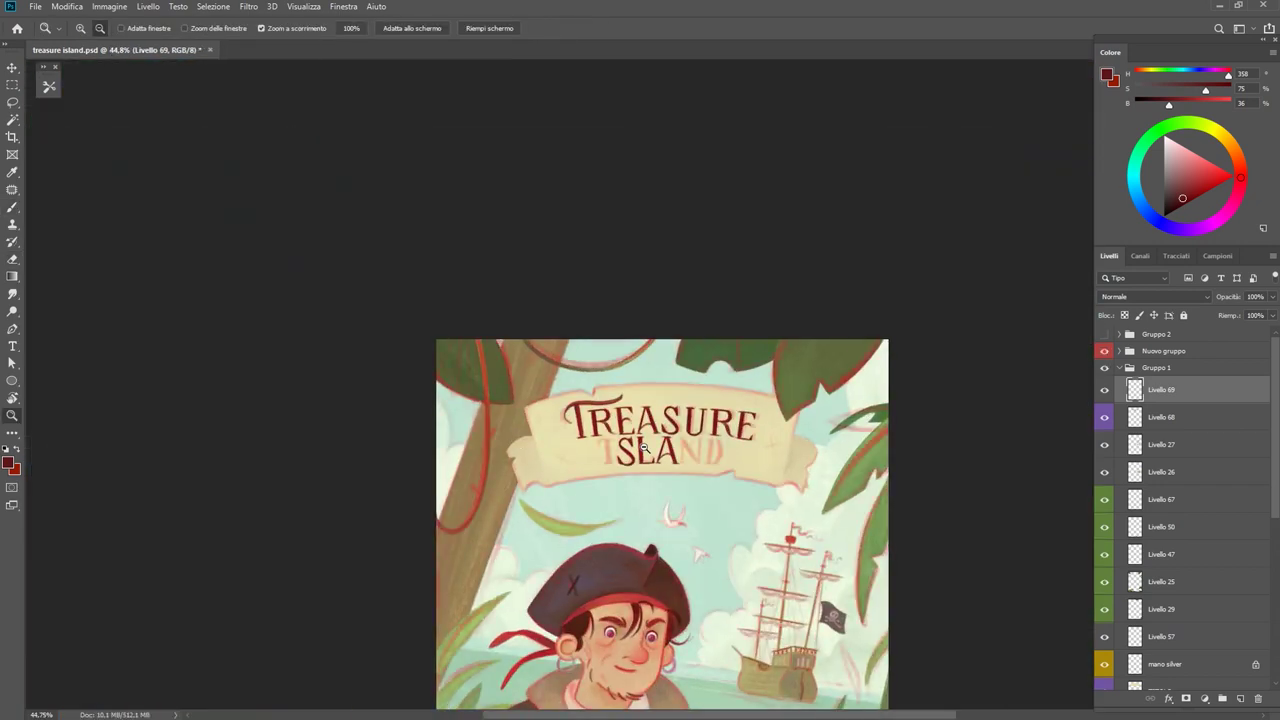
pyautogui.scroll(5, 325, 253)
# Copy the T's stem onto a new layer, place it on the I and tilt it about 6°.
pyautogui.press('l')
pyautogui.moveTo(325, 253)
pyautogui.mouseDown()
pyautogui.moveTo(345, 430)
pyautogui.moveTo(400, 400)
pyautogui.mouseUp()
pyautogui.hotkey('ctrl', 'c')
pyautogui.press('Return')
pyautogui.rightClick(1010, 170)
pyautogui.press('Escape')
pyautogui.hotkey('ctrl', 'd')
pyautogui.hotkey('ctrl', 'z')
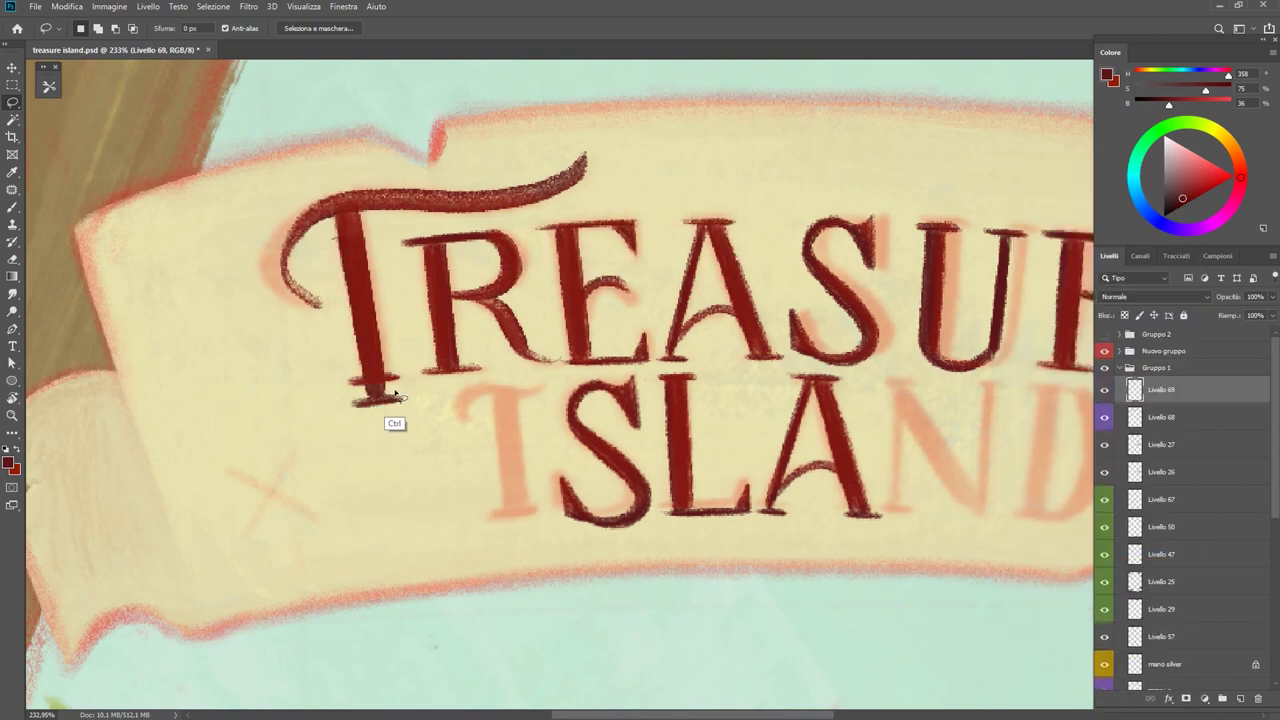
pyautogui.hotkey('ctrl', 't')
pyautogui.moveTo(393, 307); pyautogui.dragTo(528, 437)
pyautogui.moveTo(513, 298); pyautogui.dragTo(527, 300)
pyautogui.press('Return')
# Trim the top of the I stem with the eraser and adjust its tilt.
pyautogui.press('e')
pyautogui.click(48, 85)
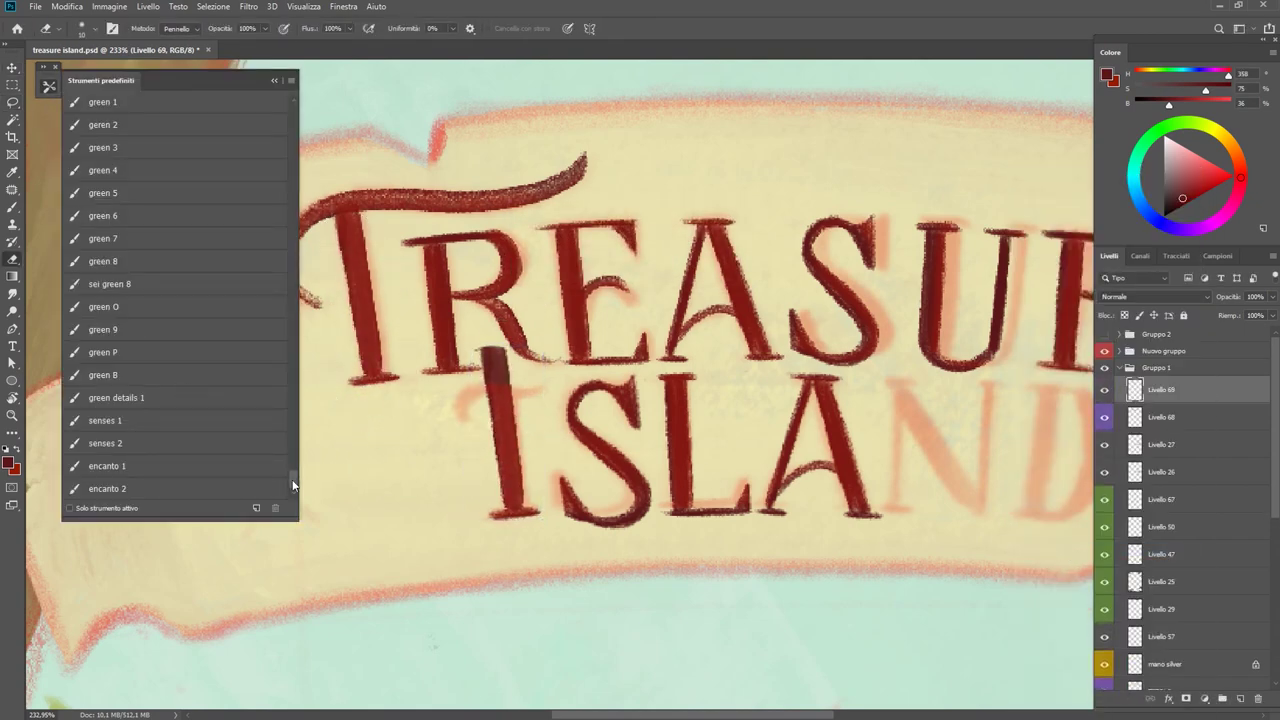
pyautogui.scroll(-5, 200, 250)
pyautogui.scroll(-5, 263, 143)
pyautogui.moveTo(488, 360)
pyautogui.mouseDown()
pyautogui.moveTo(510, 362)
pyautogui.moveTo(520, 383)
pyautogui.mouseUp()
pyautogui.hotkey('ctrl', 't')
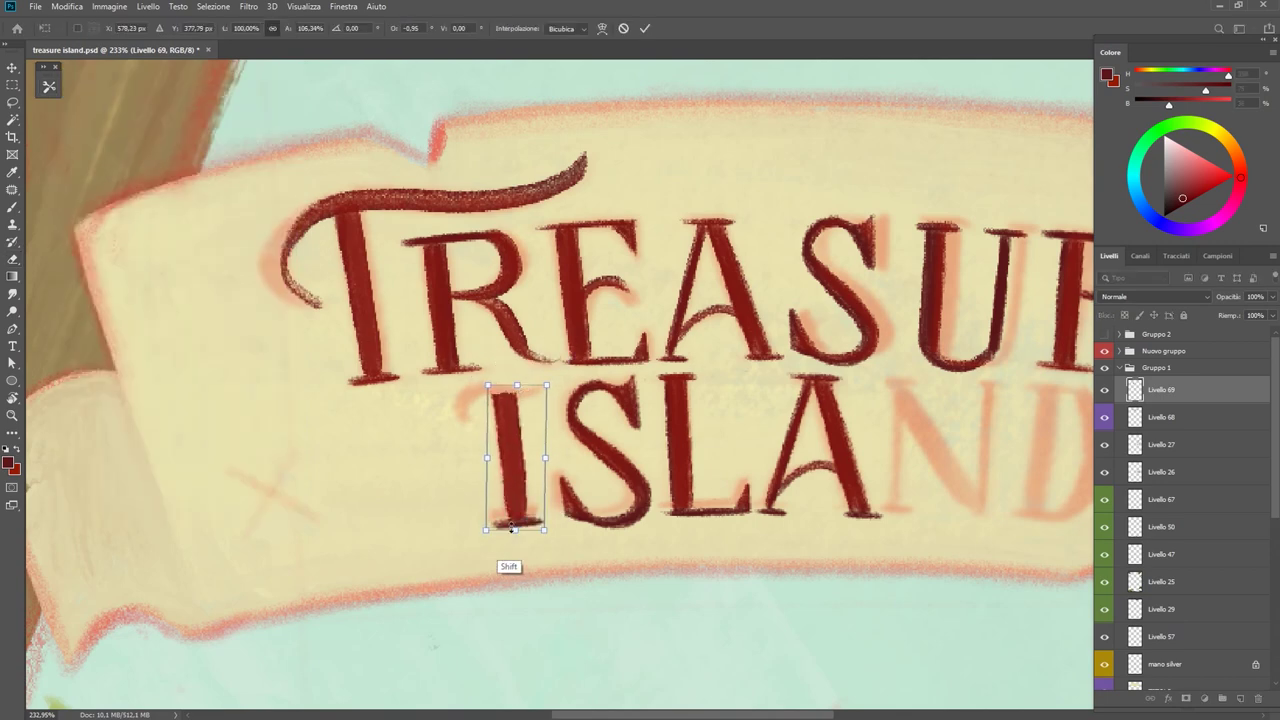
pyautogui.press('Return')
# Brush a curled dark red top serif on the I.
pyautogui.press('b')
pyautogui.scroll(1, 490, 455)
pyautogui.moveTo(458, 412); pyautogui.dragTo(568, 364)
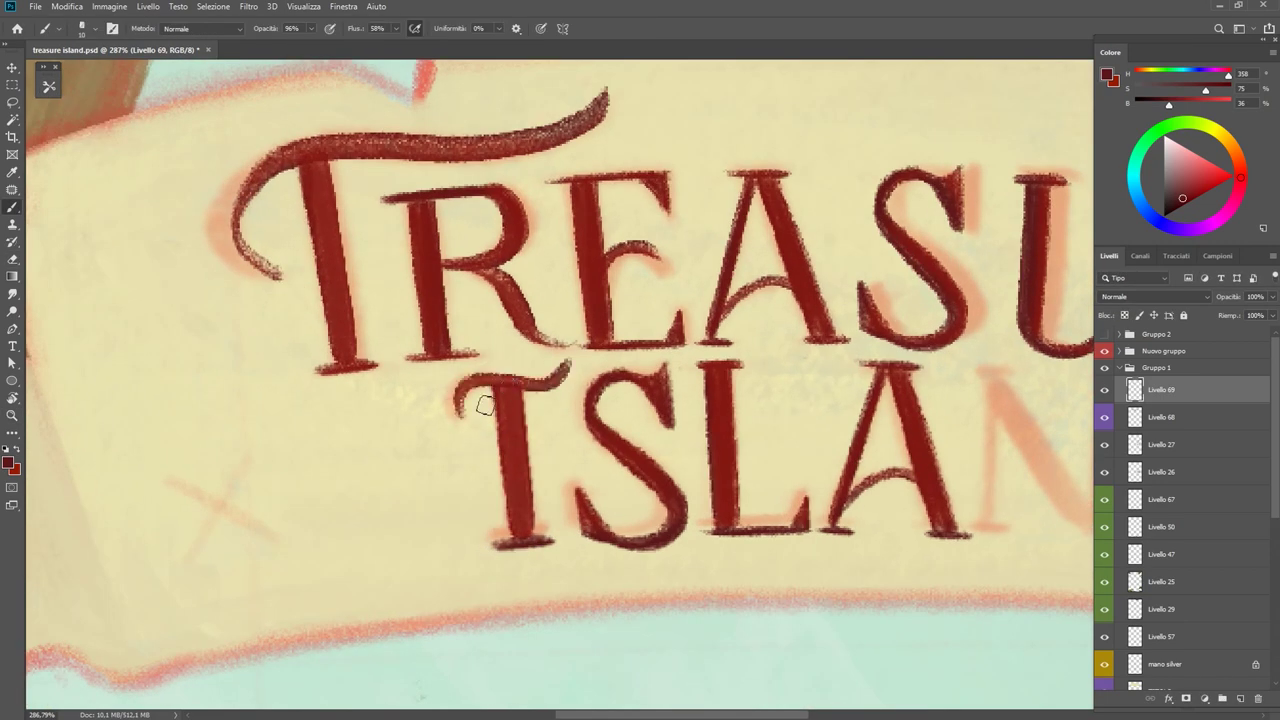
pyautogui.hotkey('ctrl', 'z')
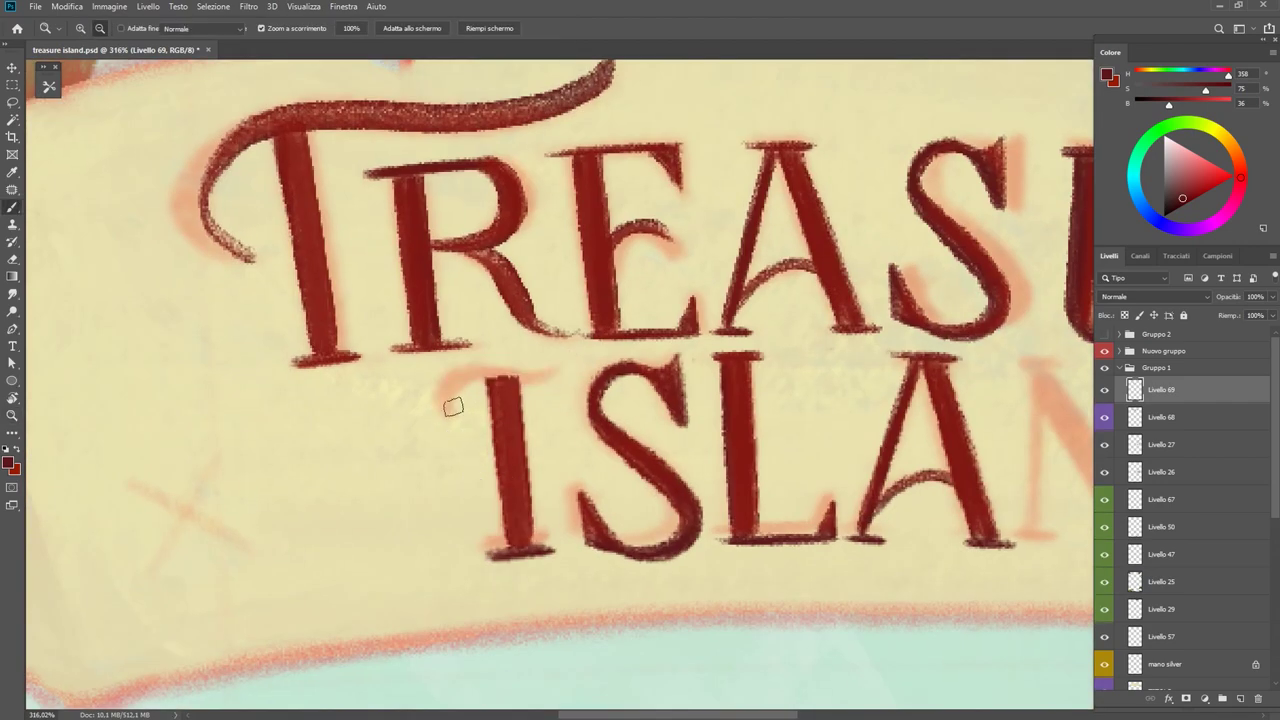
pyautogui.moveTo(445, 400); pyautogui.dragTo(512, 381)
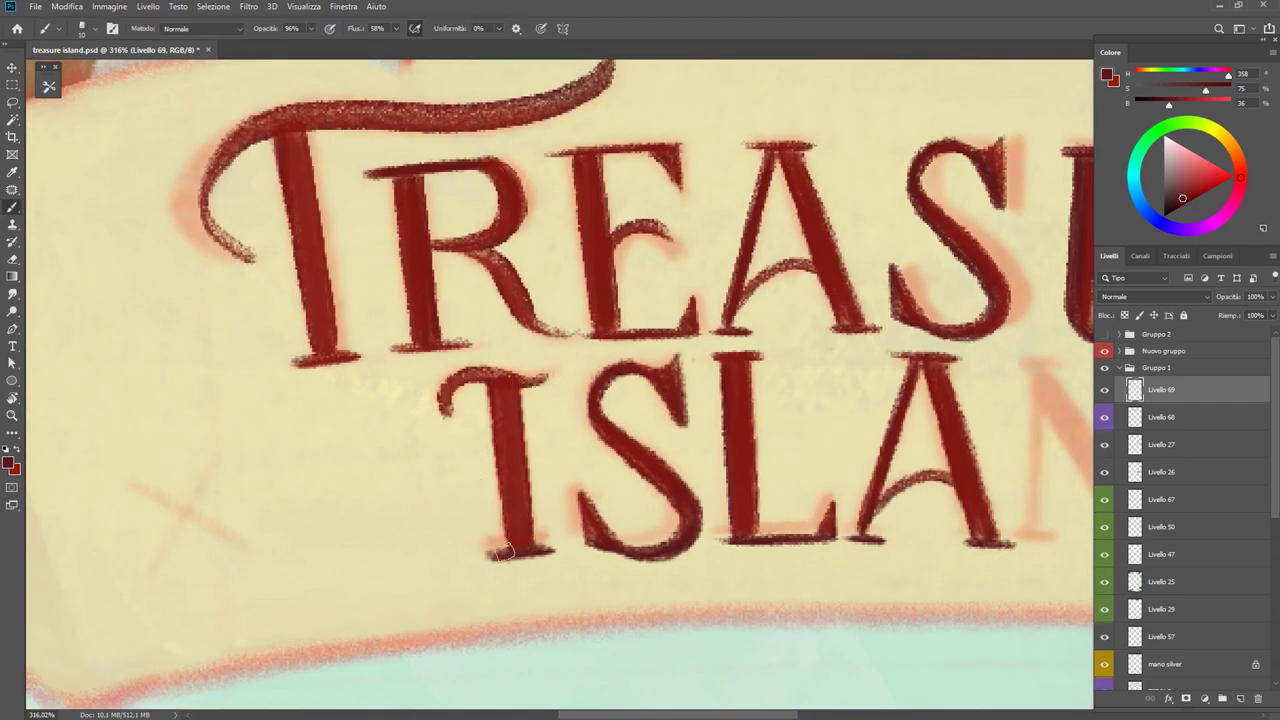
pyautogui.scroll(-5, 503, 550)
pyautogui.scroll(5, 597, 400)
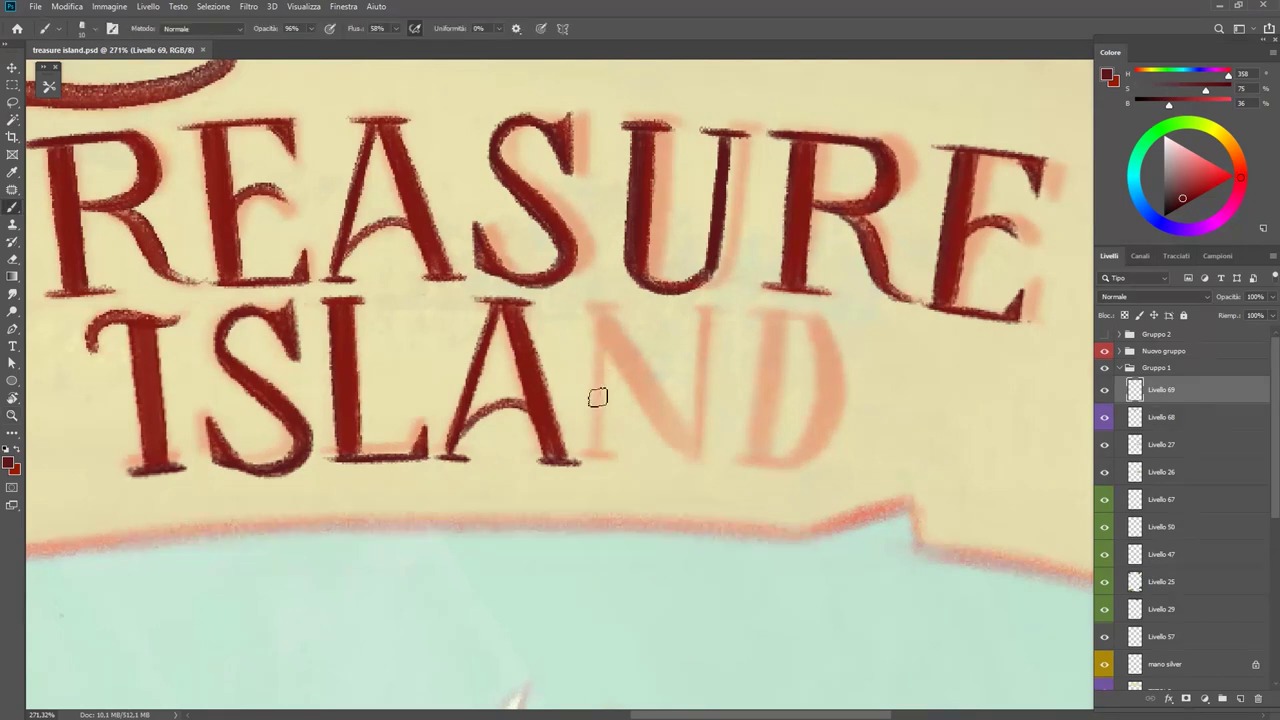
# Undo the stray N-stem stroke and delete the rejected layer.
pyautogui.press('v')
pyautogui.hotkey('ctrl', 'shift', 'z')
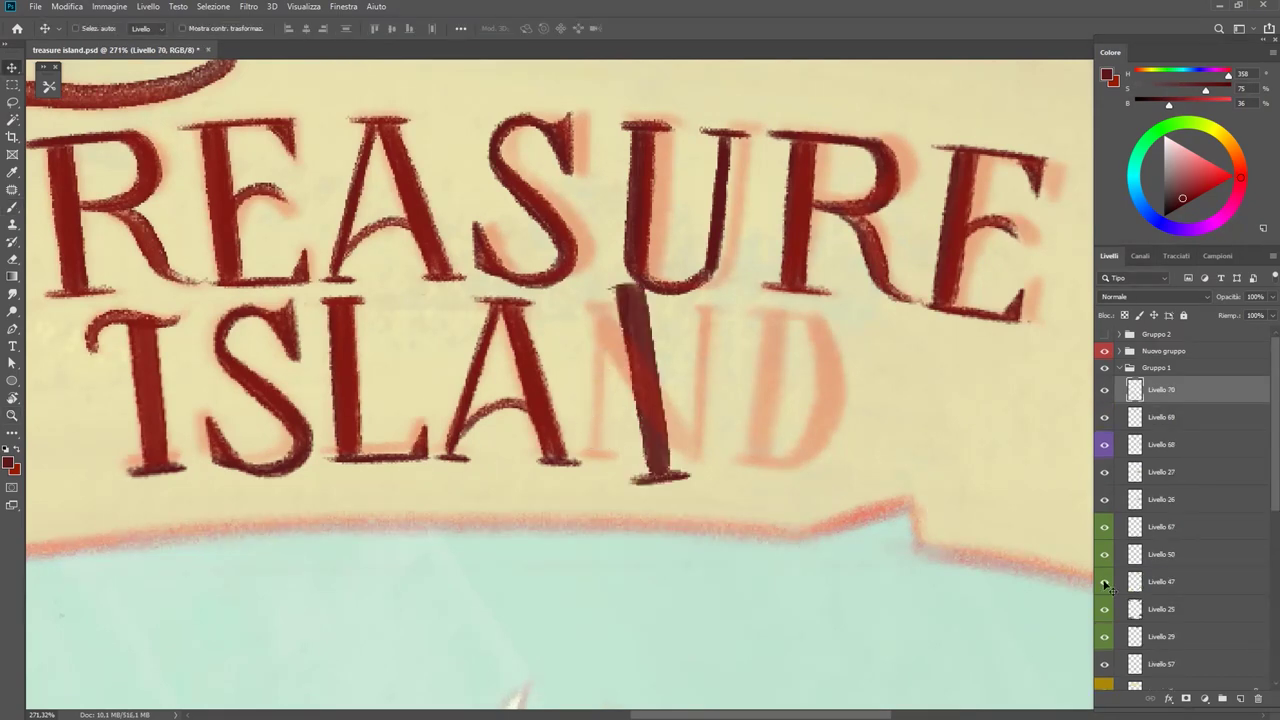
pyautogui.hotkey('ctrl', 'z')
pyautogui.hotkey('ctrl', 'shift', 'z')
pyautogui.hotkey('ctrl', 'z')
pyautogui.press('Delete')
# Copy ISLAND's L onto a new layer, move it over the faint D, and erase its foot.
pyautogui.press('l')
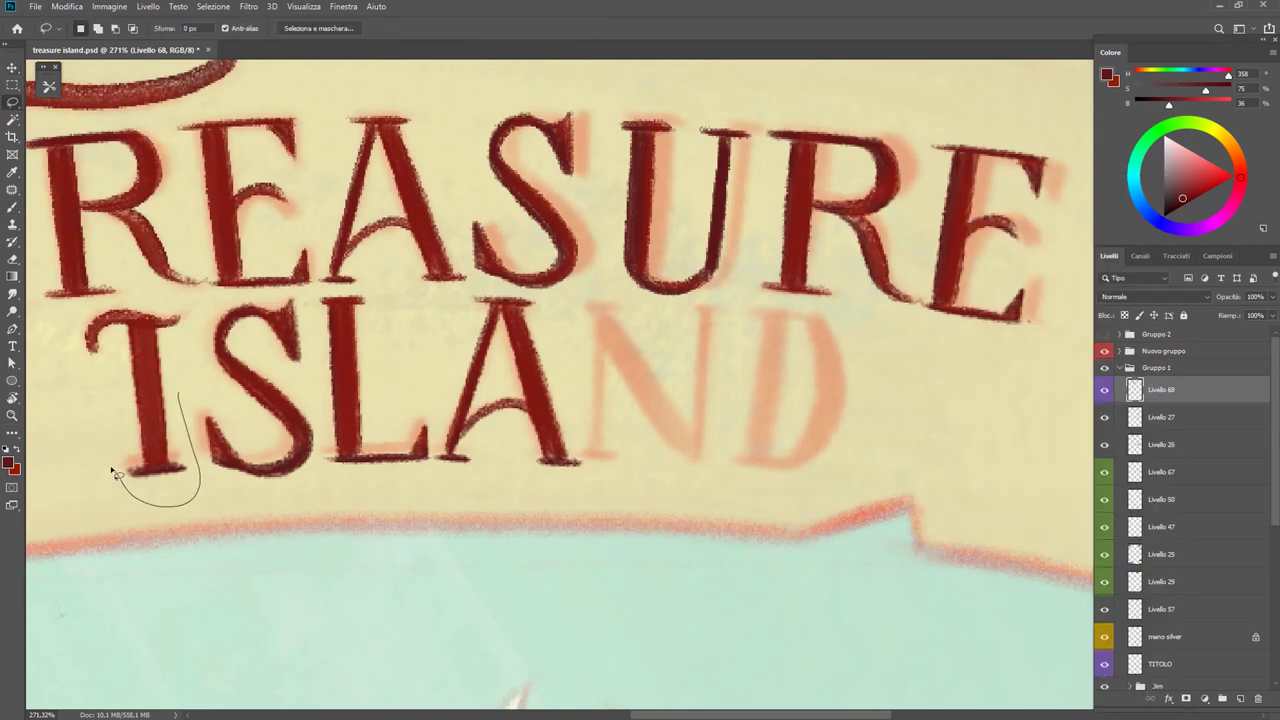
pyautogui.moveTo(384, 298); pyautogui.dragTo(372, 292)
pyautogui.hotkey('ctrl', 'j')
pyautogui.moveTo(362, 408); pyautogui.dragTo(772, 418)
pyautogui.hotkey('ctrl', 't')
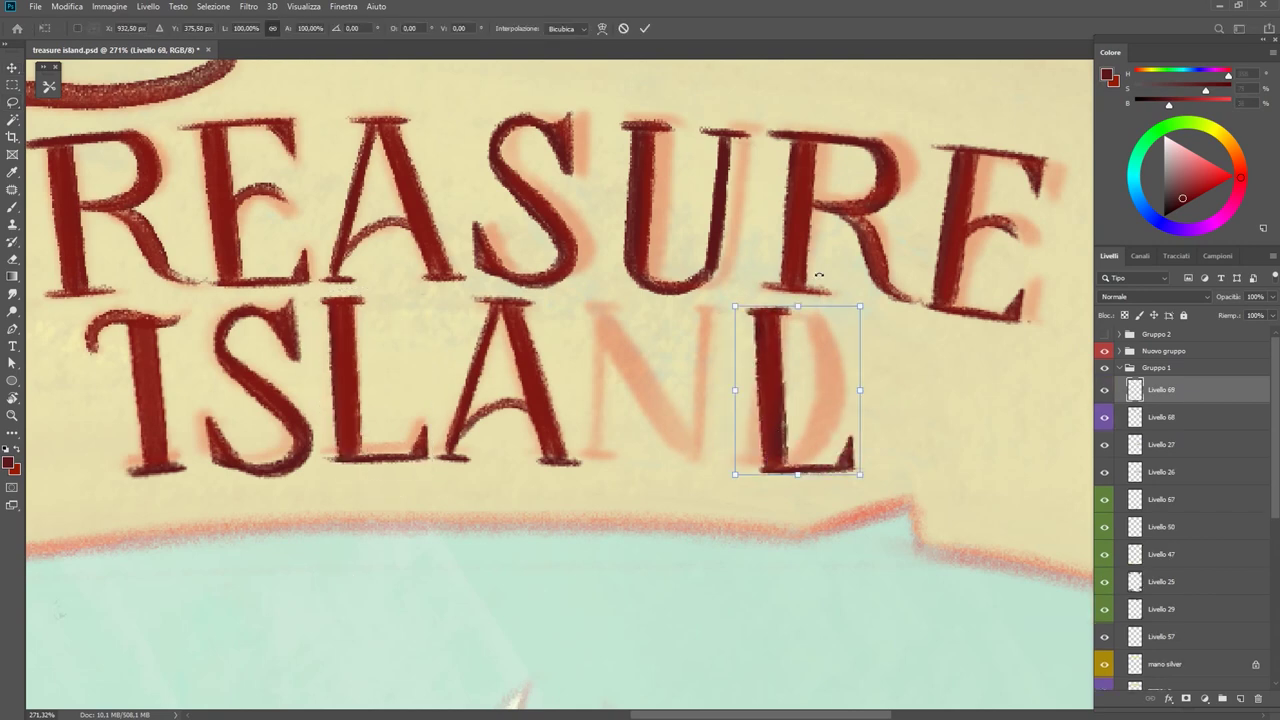
pyautogui.press('Return')
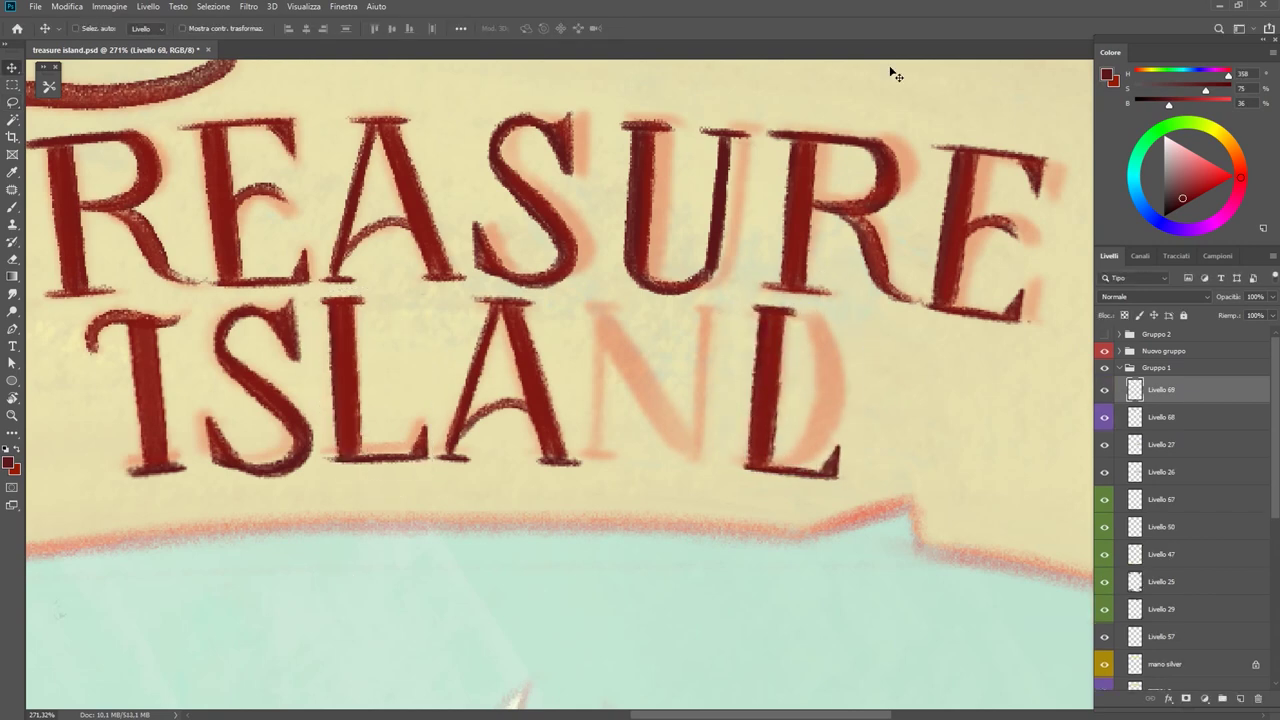
pyautogui.press('e')
pyautogui.moveTo(748, 470); pyautogui.dragTo(835, 462)
# Paint the D's thick curved bowl in dark red and level the view.
pyautogui.press('b')
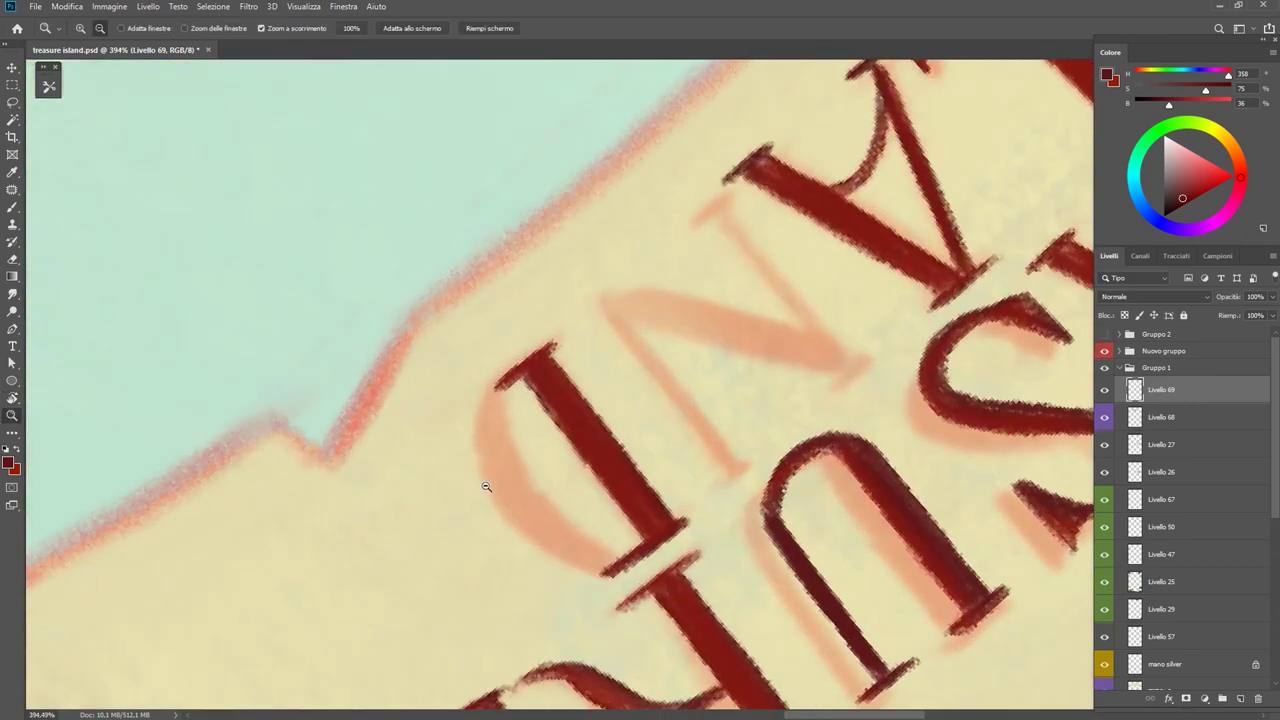
pyautogui.moveTo(495, 405); pyautogui.dragTo(578, 542)
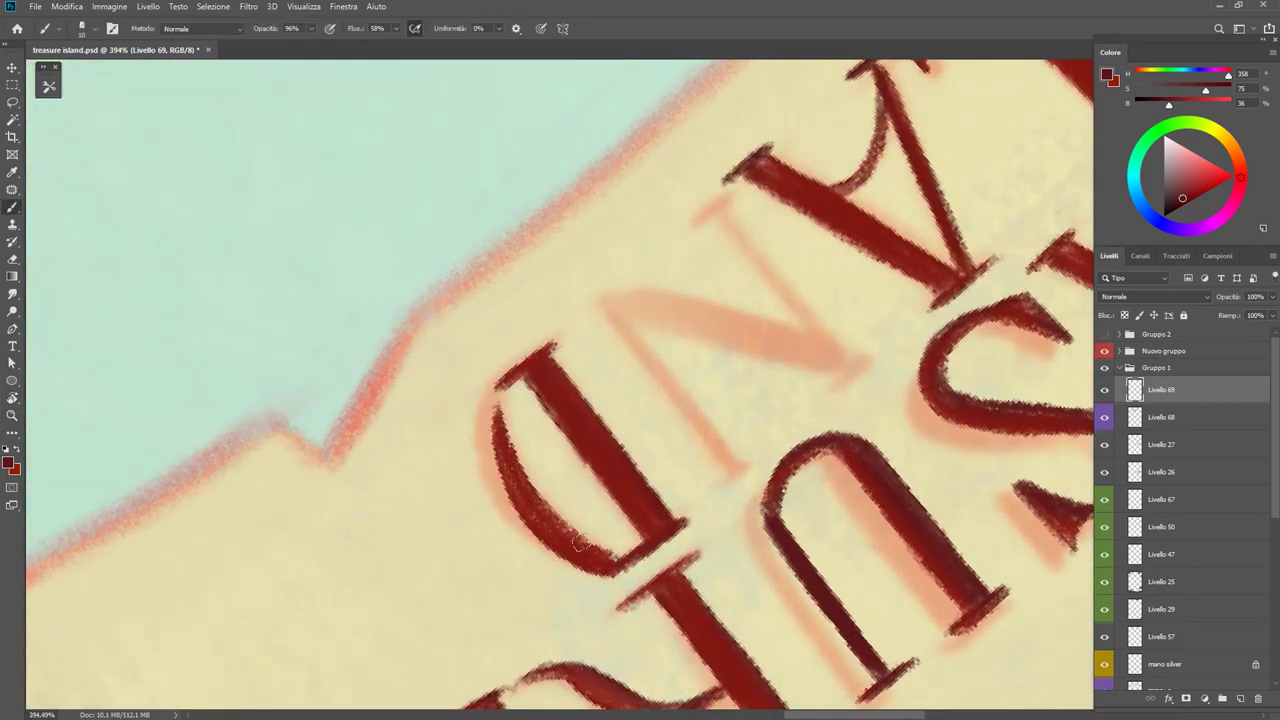
pyautogui.moveTo(506, 442)
pyautogui.mouseDown()
pyautogui.moveTo(560, 540)
pyautogui.moveTo(519, 441)
pyautogui.mouseUp()
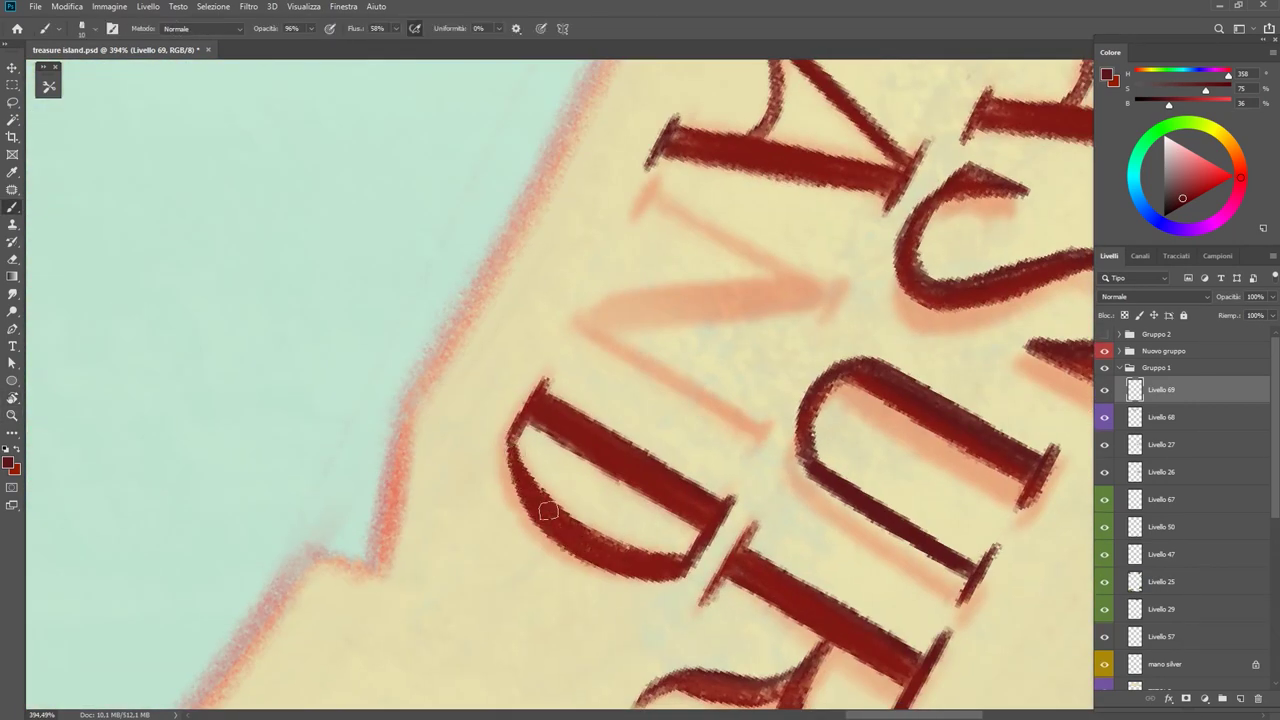
pyautogui.press('Escape')
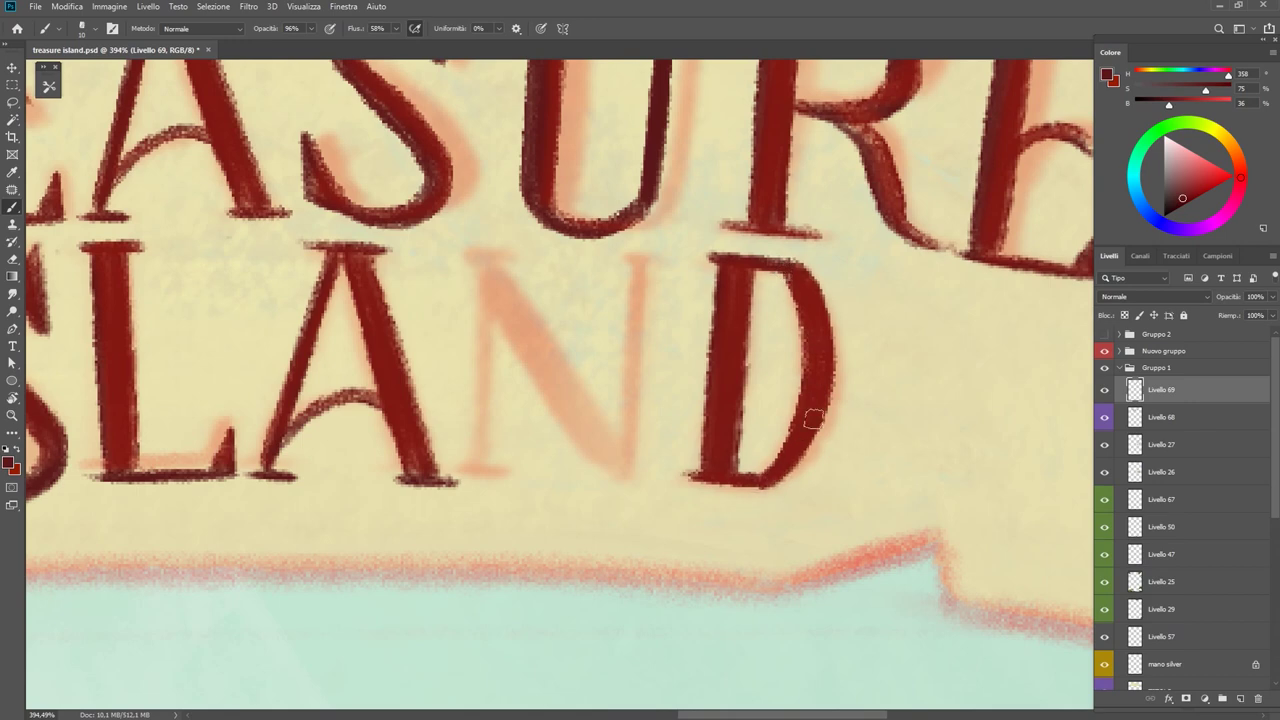
pyautogui.scroll(-1, 813, 418)
pyautogui.press('e')
pyautogui.press('b')
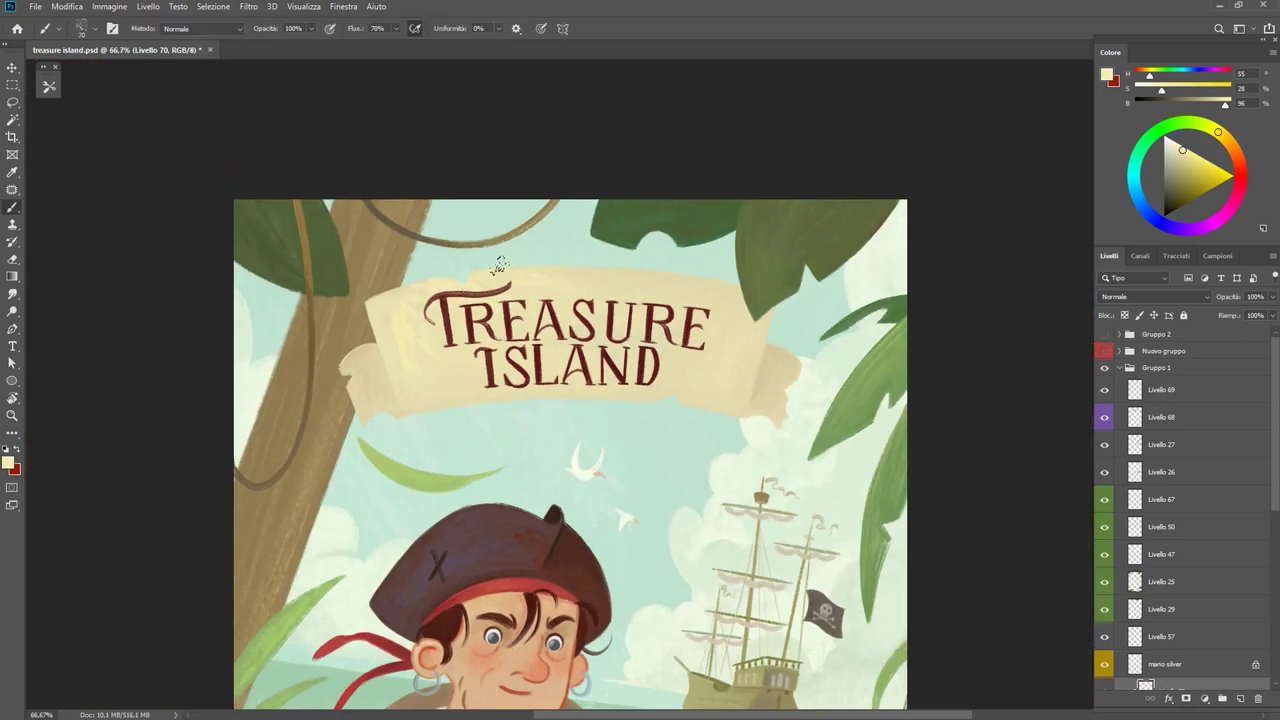
# Paint pale cream along the banner's top edge, resampling the banner's cream tones.
pyautogui.moveTo(498, 265); pyautogui.dragTo(713, 305)
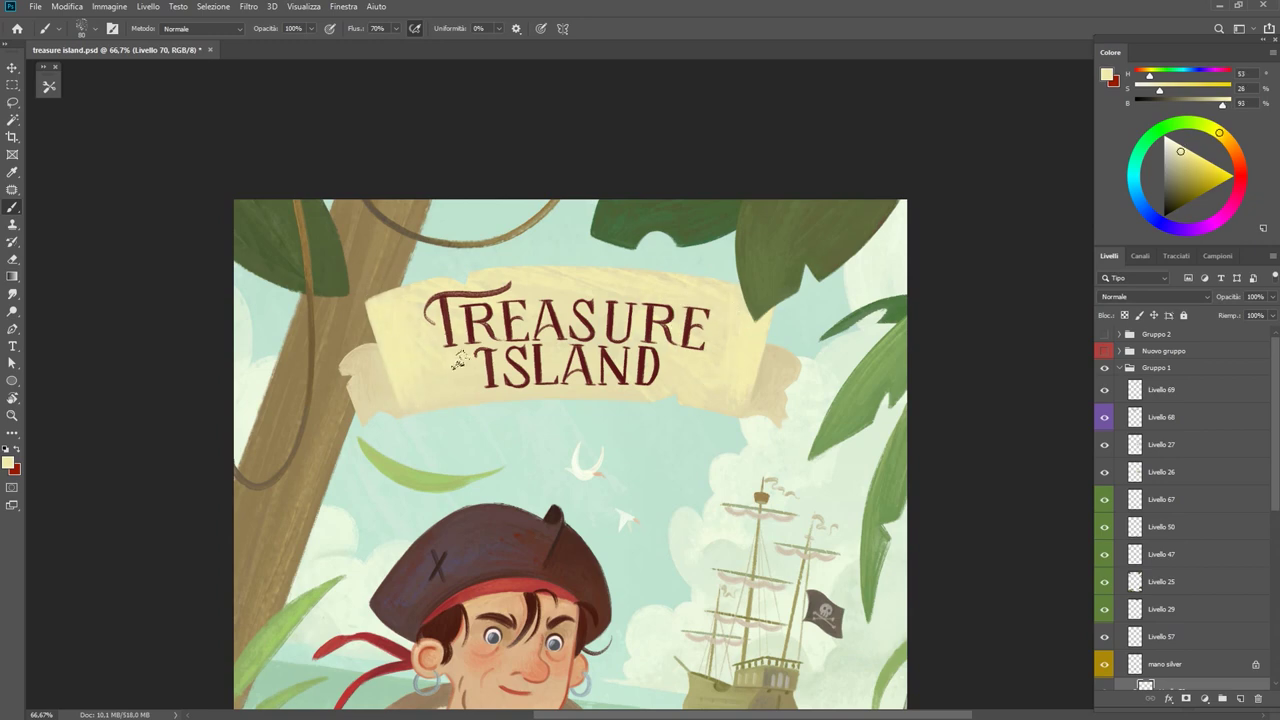
pyautogui.keyDown('alt'); pyautogui.click(622, 278); pyautogui.keyUp('alt')
pyautogui.scroll(-2, 580, 352)
pyautogui.scroll(2, 580, 352)
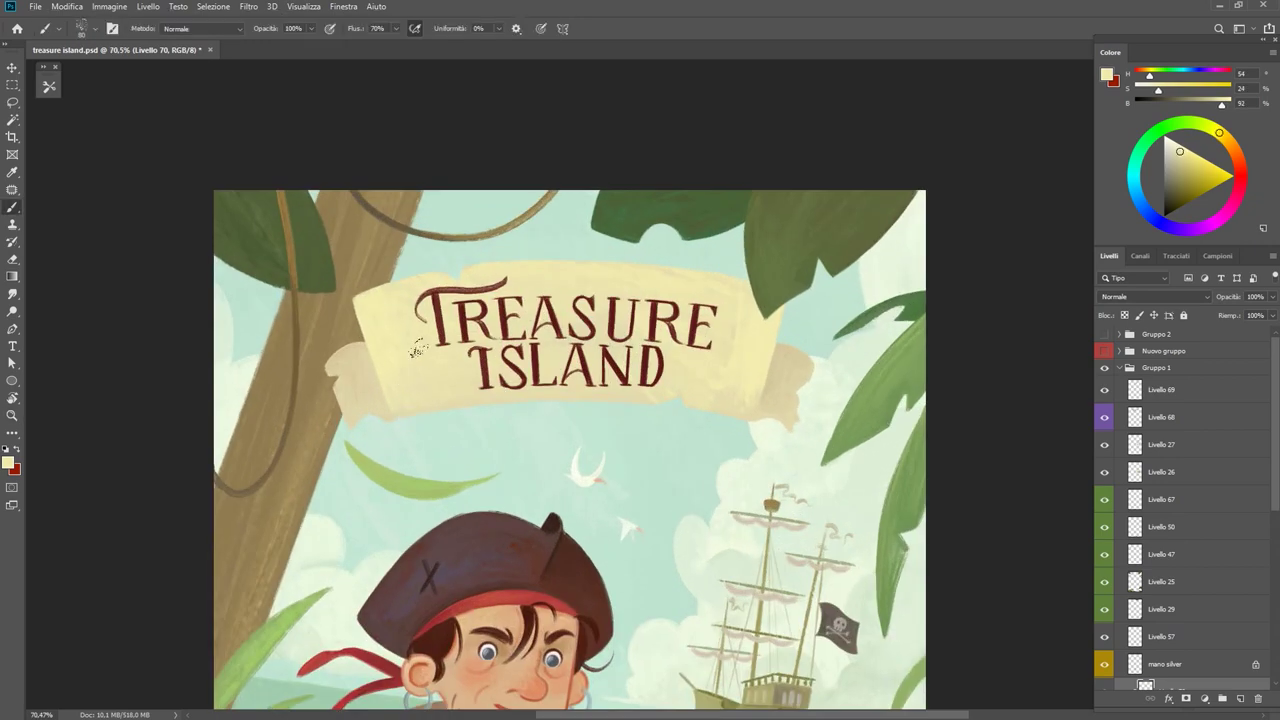
pyautogui.keyDown('alt'); pyautogui.click(389, 387); pyautogui.keyUp('alt')
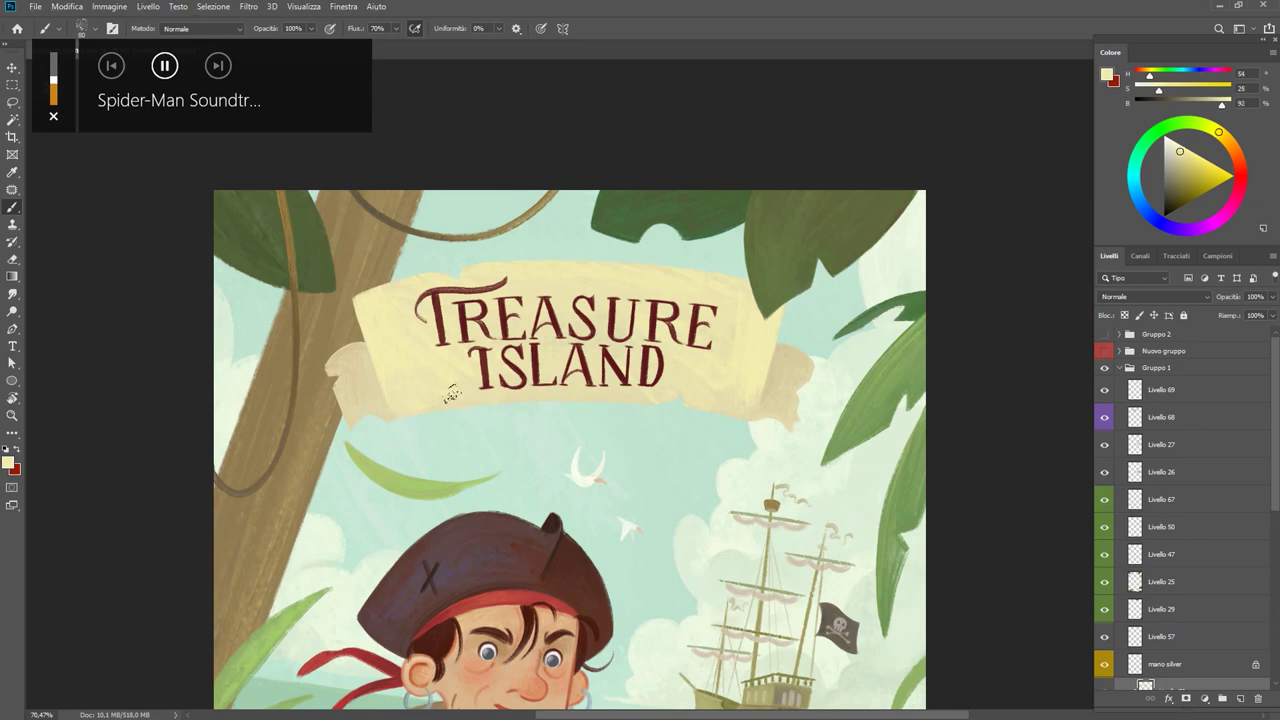
pyautogui.click(1104, 336)
pyautogui.click(1104, 337)
pyautogui.scroll(3, 391, 386)
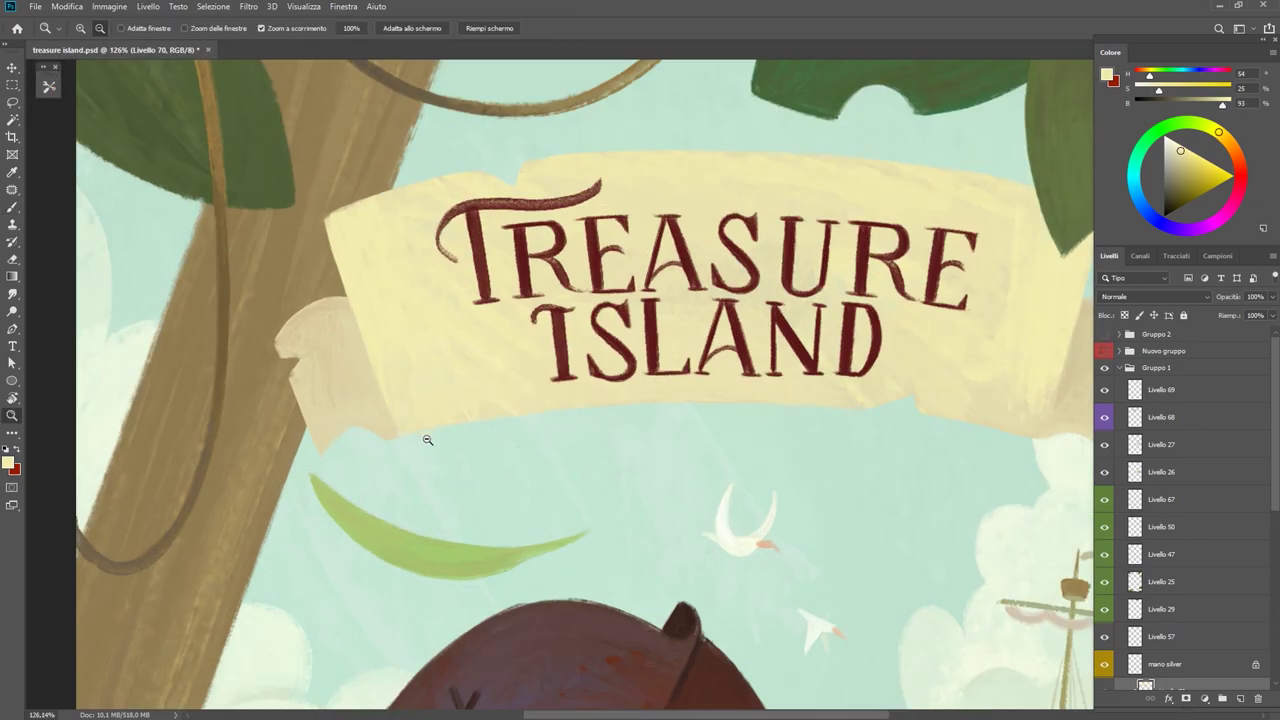
pyautogui.keyDown('alt'); pyautogui.click(390, 386); pyautogui.keyUp('alt')
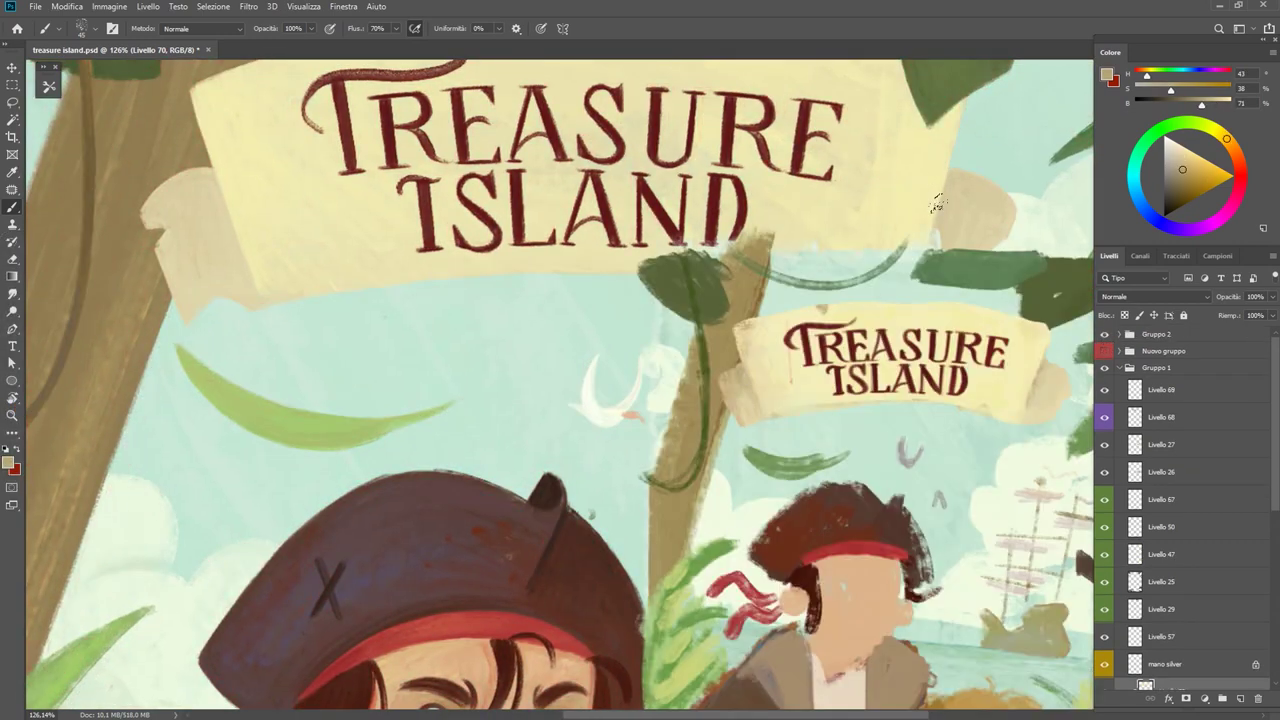
# Paint the banner's right edge in darker beige, sampling beige and tan tones.
pyautogui.moveTo(941, 209); pyautogui.dragTo(985, 235)
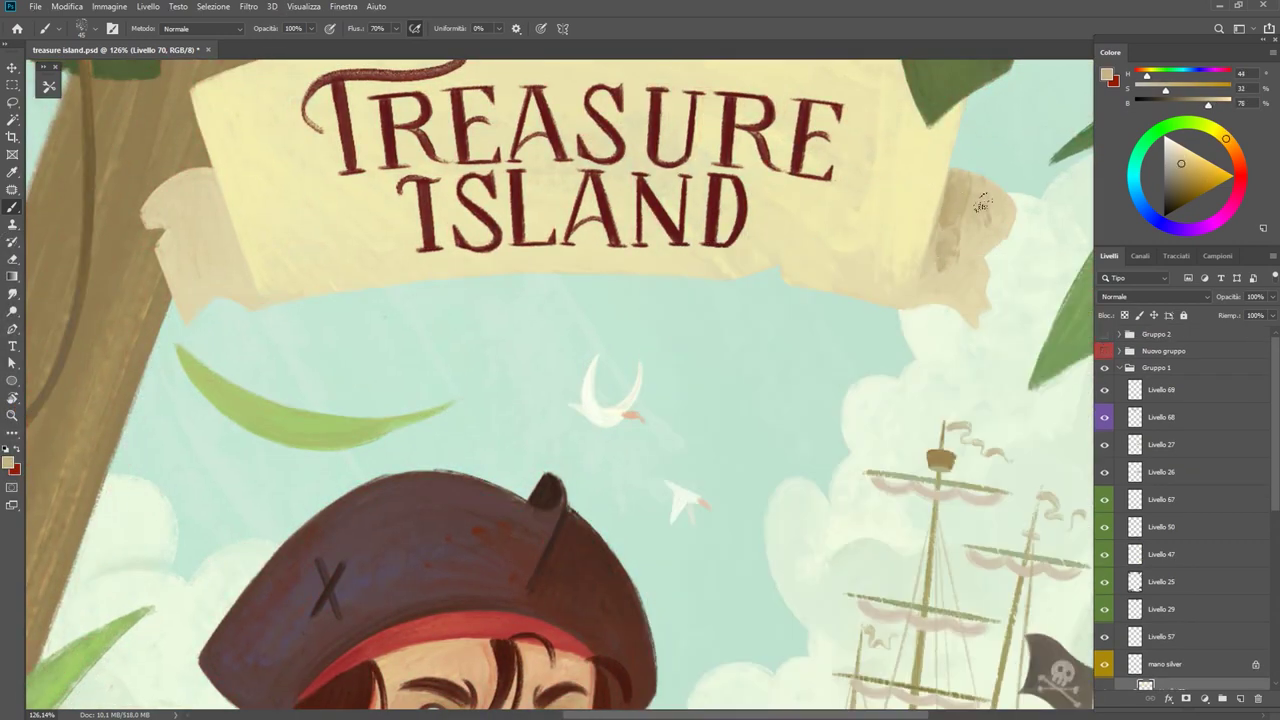
pyautogui.keyDown('alt'); pyautogui.click(943, 266); pyautogui.keyUp('alt')
pyautogui.keyDown('alt'); pyautogui.click(988, 203); pyautogui.keyUp('alt')
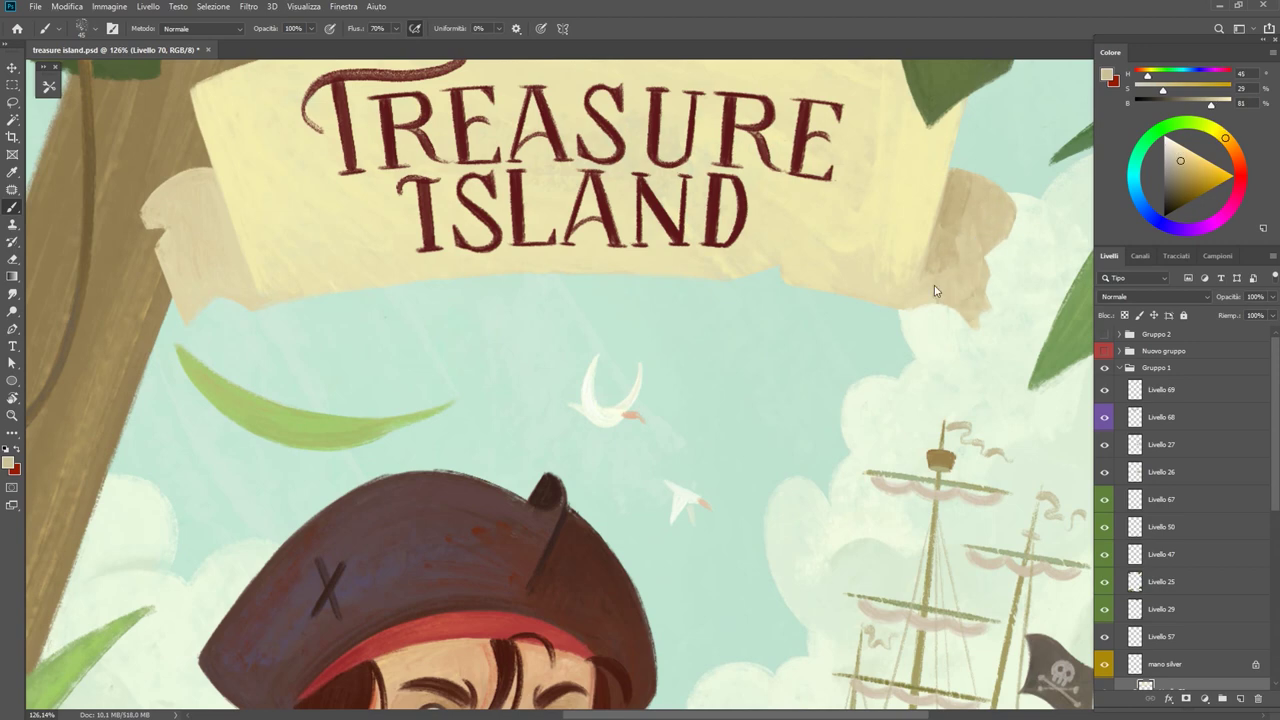
pyautogui.scroll(-3, 970, 336)
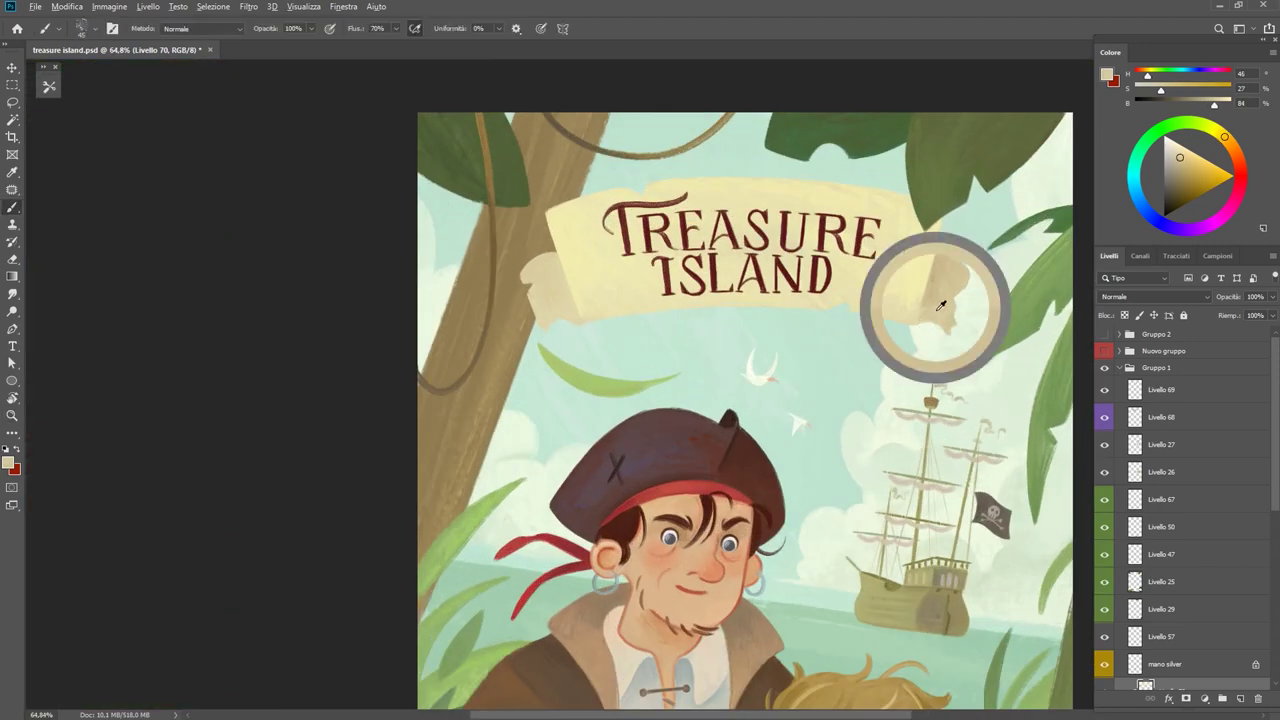
pyautogui.scroll(3, 938, 305)
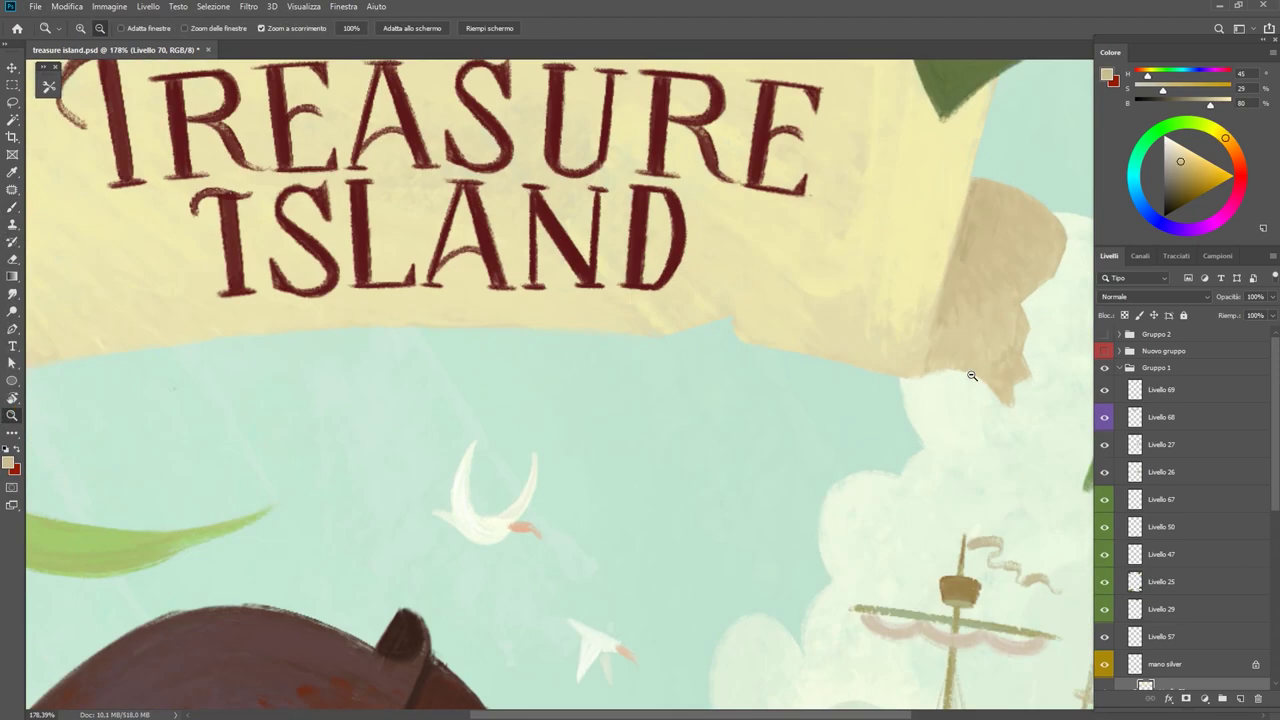
pyautogui.keyDown('alt'); pyautogui.click(826, 410); pyautogui.keyUp('alt')
pyautogui.scroll(-3, 833, 416)
pyautogui.scroll(3, 845, 420)
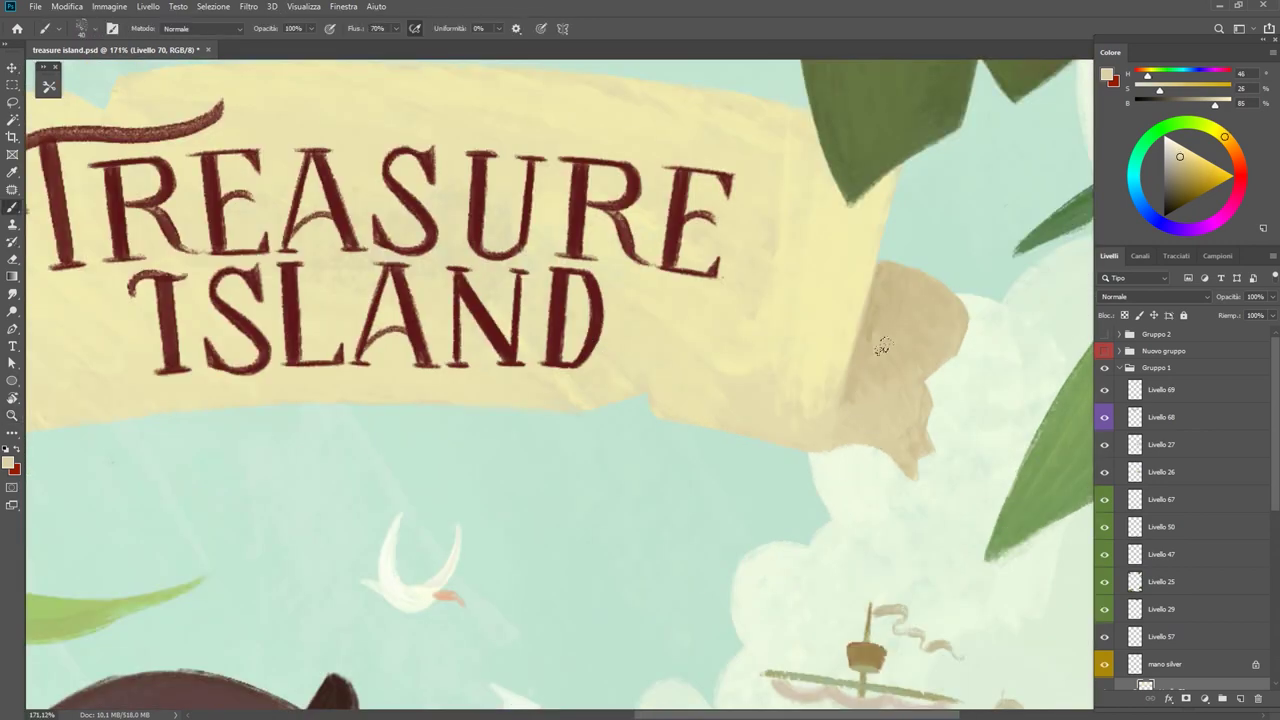
pyautogui.keyDown('alt'); pyautogui.click(885, 365); pyautogui.keyUp('alt')
pyautogui.scroll(-3, 659, 428)
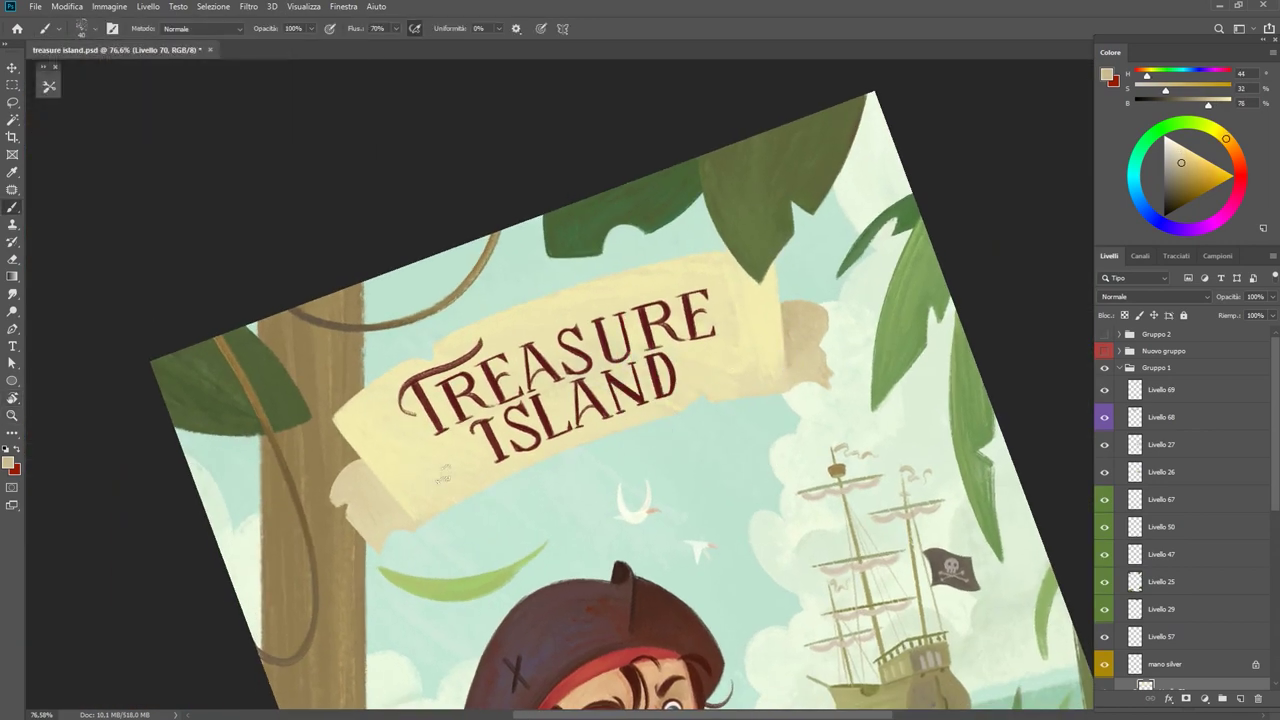
# Paint the banner's left tail tan, sampling tan and pale cream around it.
pyautogui.moveTo(338, 487); pyautogui.dragTo(396, 517)
pyautogui.keyDown('alt'); pyautogui.click(372, 525); pyautogui.keyUp('alt')
pyautogui.keyDown('alt'); pyautogui.click(400, 530); pyautogui.keyUp('alt')
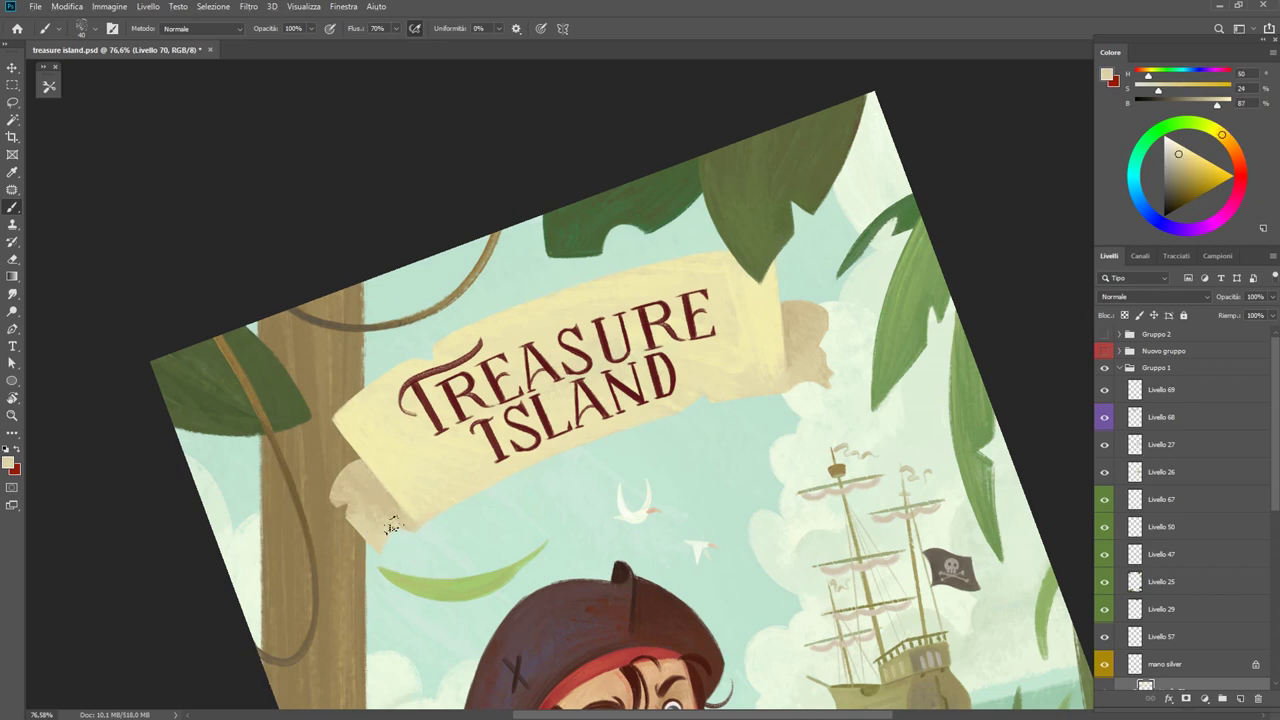
pyautogui.keyDown('alt'); pyautogui.click(332, 498); pyautogui.keyUp('alt')
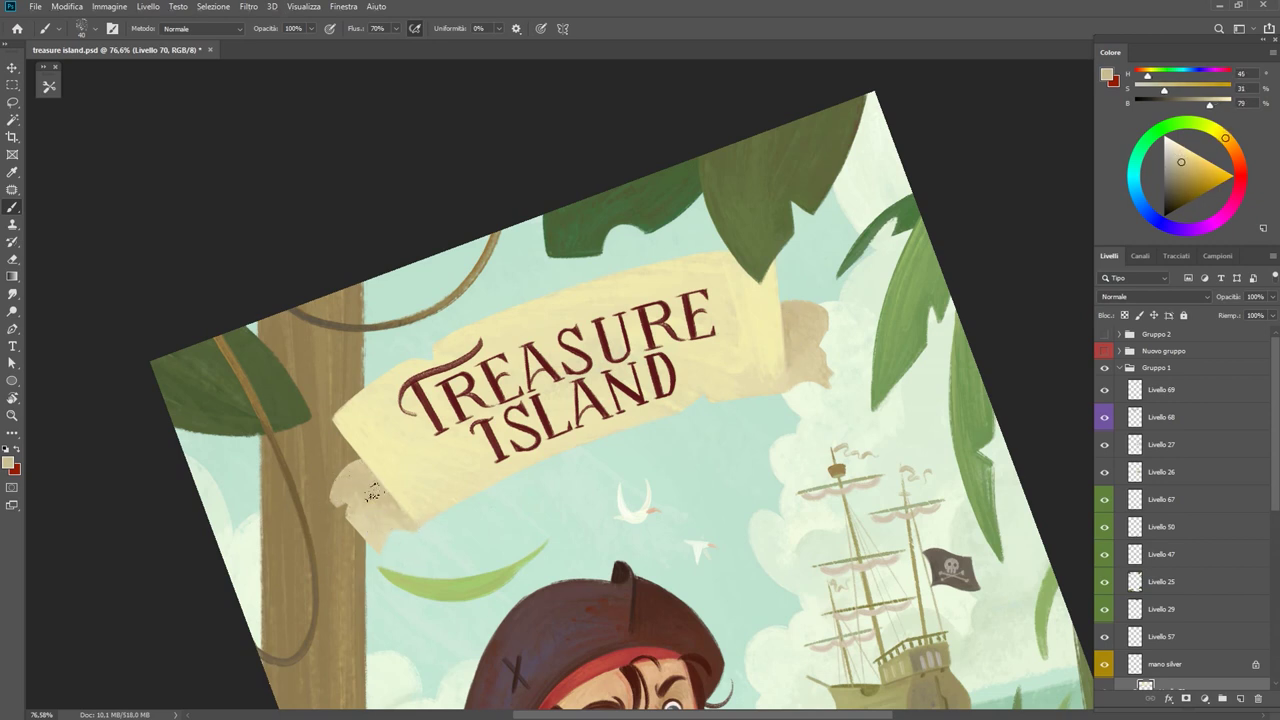
pyautogui.keyDown('alt'); pyautogui.click(363, 525); pyautogui.keyUp('alt')
pyautogui.keyDown('alt'); pyautogui.click(379, 488); pyautogui.keyUp('alt')
pyautogui.keyDown('alt'); pyautogui.click(405, 494); pyautogui.keyUp('alt')
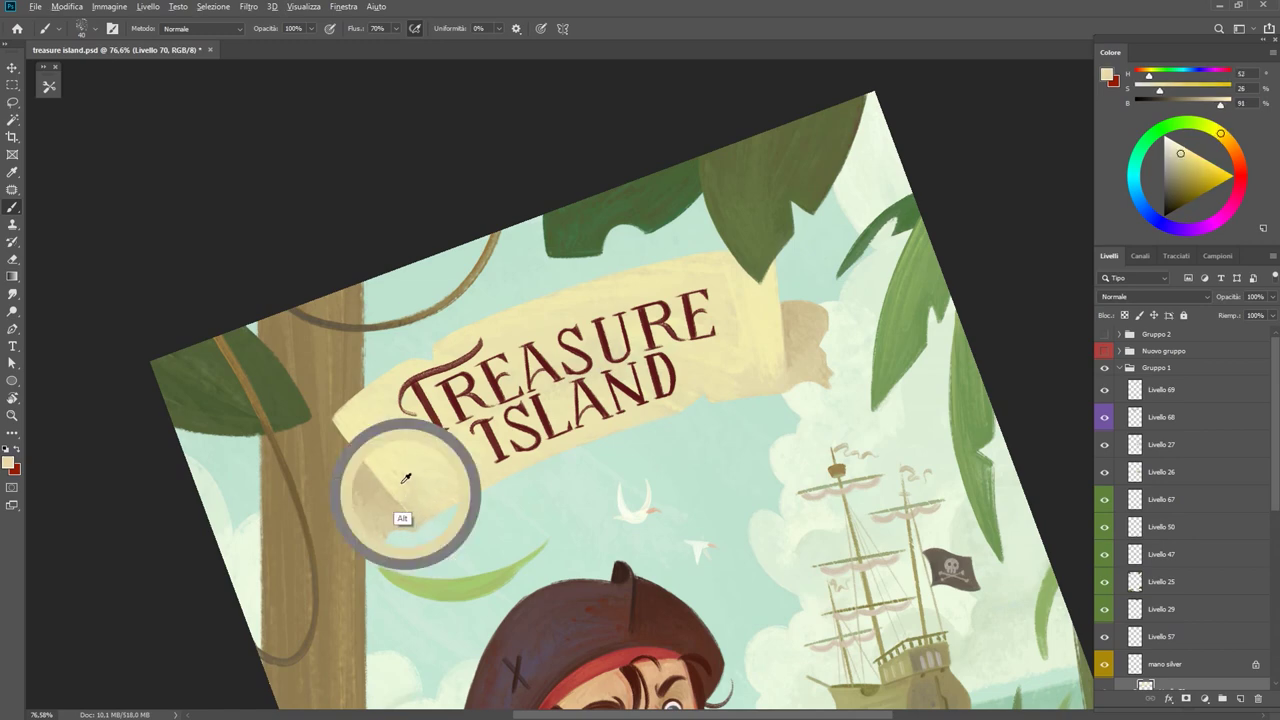
pyautogui.press('Escape')
pyautogui.scroll(-3, 545, 332)
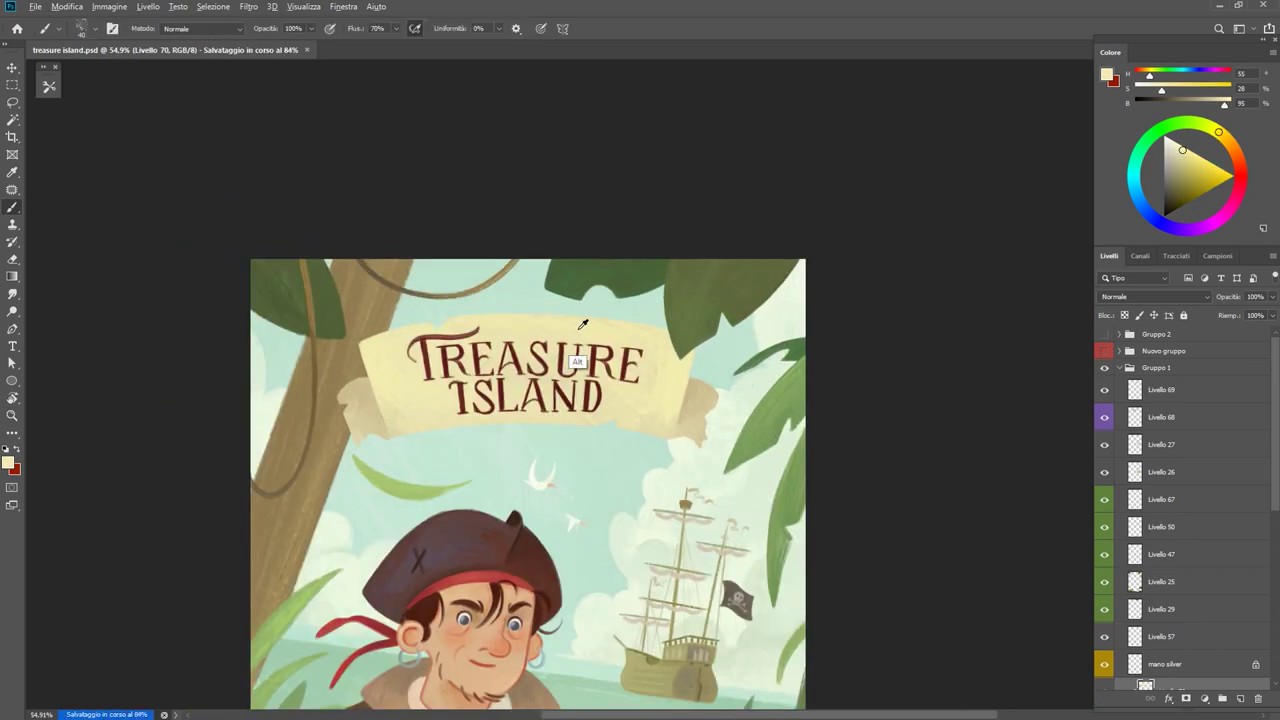
# Add a new empty layer, sample the banner cream and zoom into the title banner.
pyautogui.hotkey('ctrl', 'shift', 'alt', 'n')
pyautogui.keyDown('alt'); pyautogui.scroll(5, 525, 328); pyautogui.keyUp('alt')
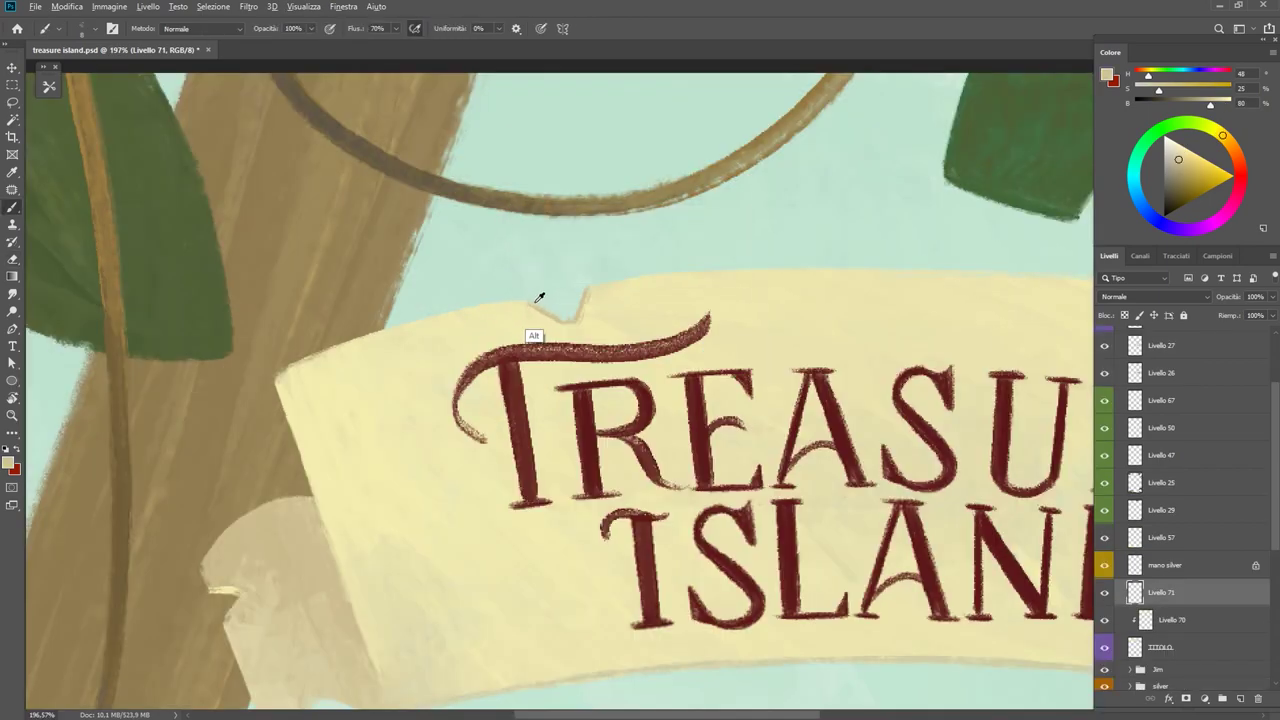
pyautogui.keyDown('alt'); pyautogui.click(540, 300); pyautogui.keyUp('alt')
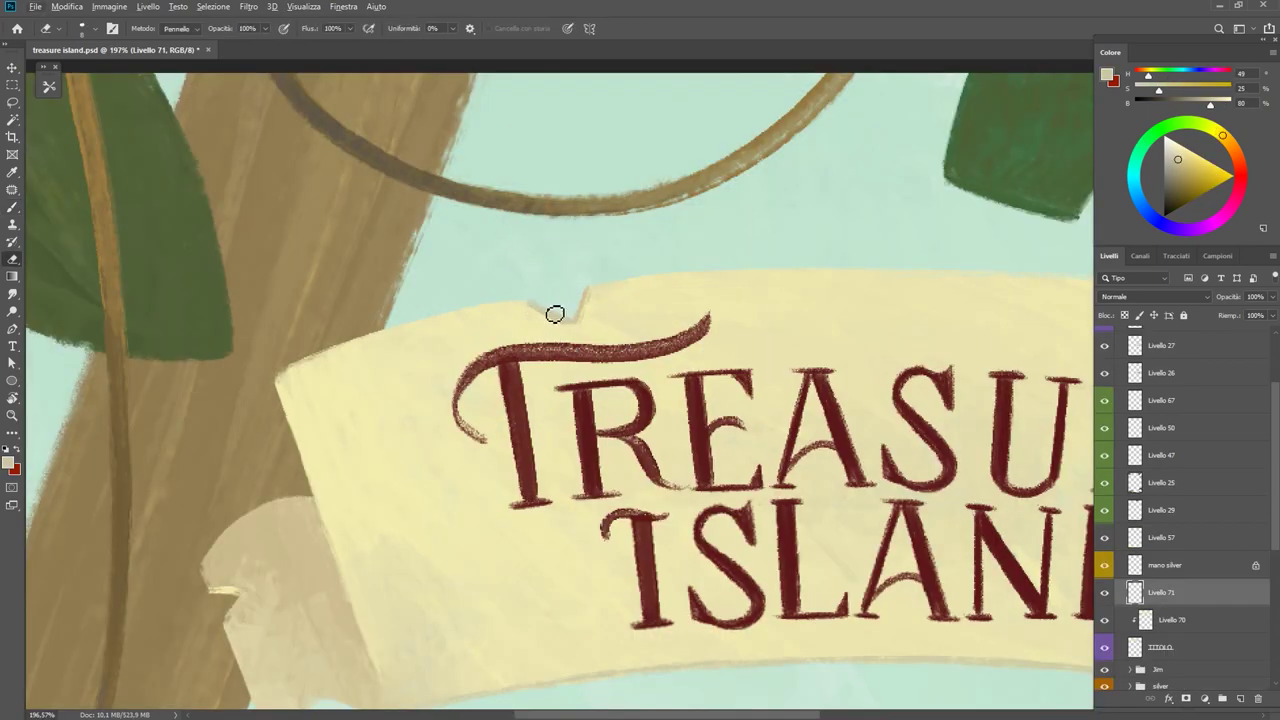
pyautogui.keyDown('alt'); pyautogui.scroll(1, 580, 315); pyautogui.keyUp('alt')
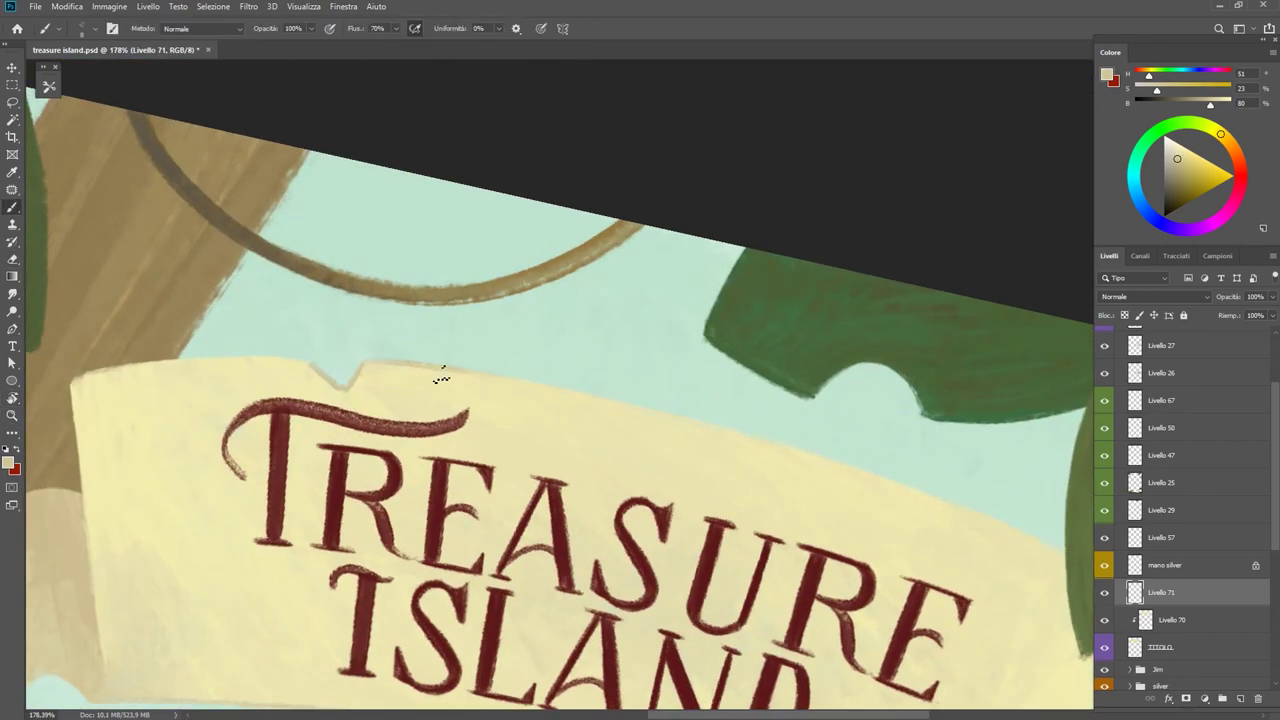
pyautogui.moveTo(690, 425); pyautogui.dragTo(461, 408)
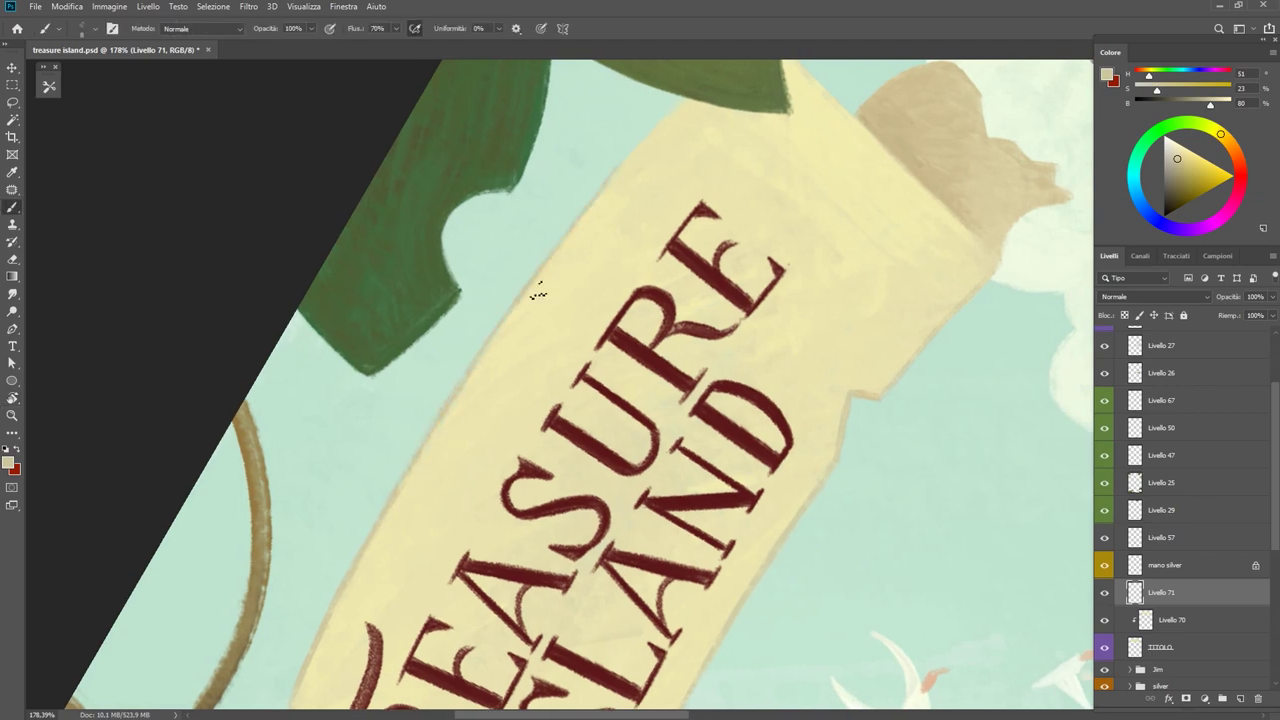
pyautogui.press('z')
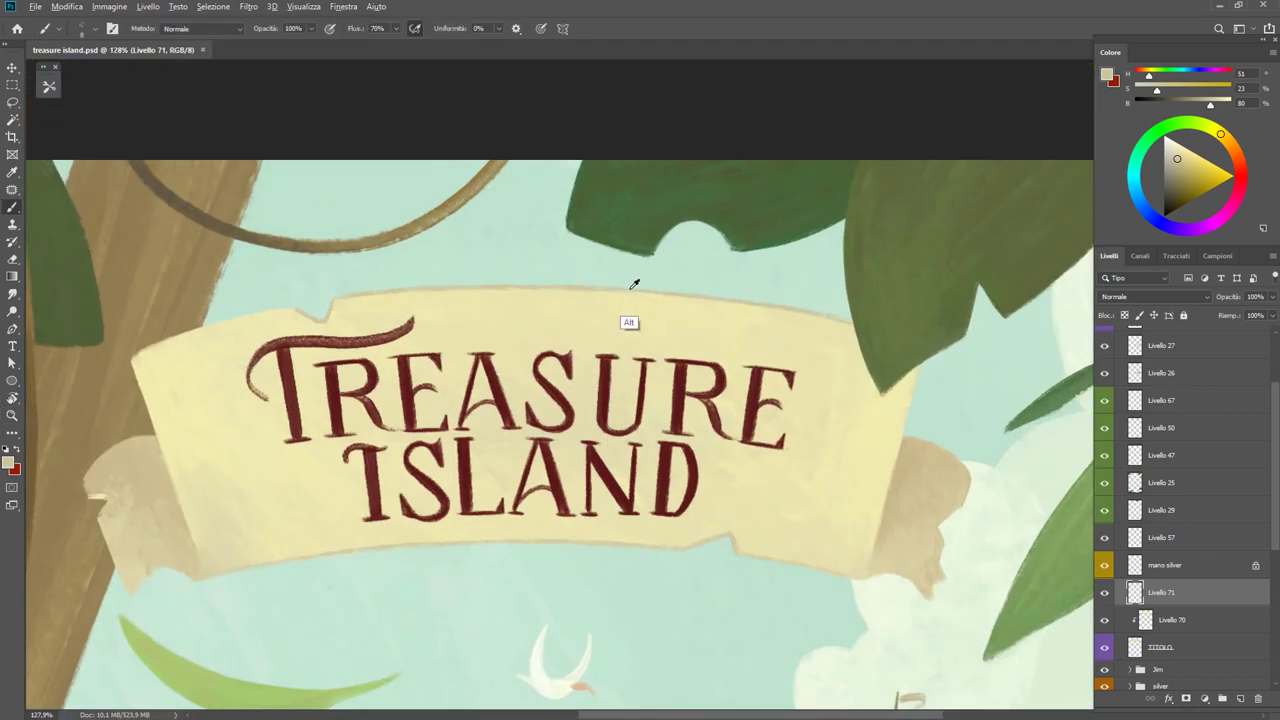
pyautogui.moveTo(634, 280)
pyautogui.mouseDown()
pyautogui.moveTo(681, 295)
pyautogui.moveTo(346, 343)
pyautogui.mouseUp()
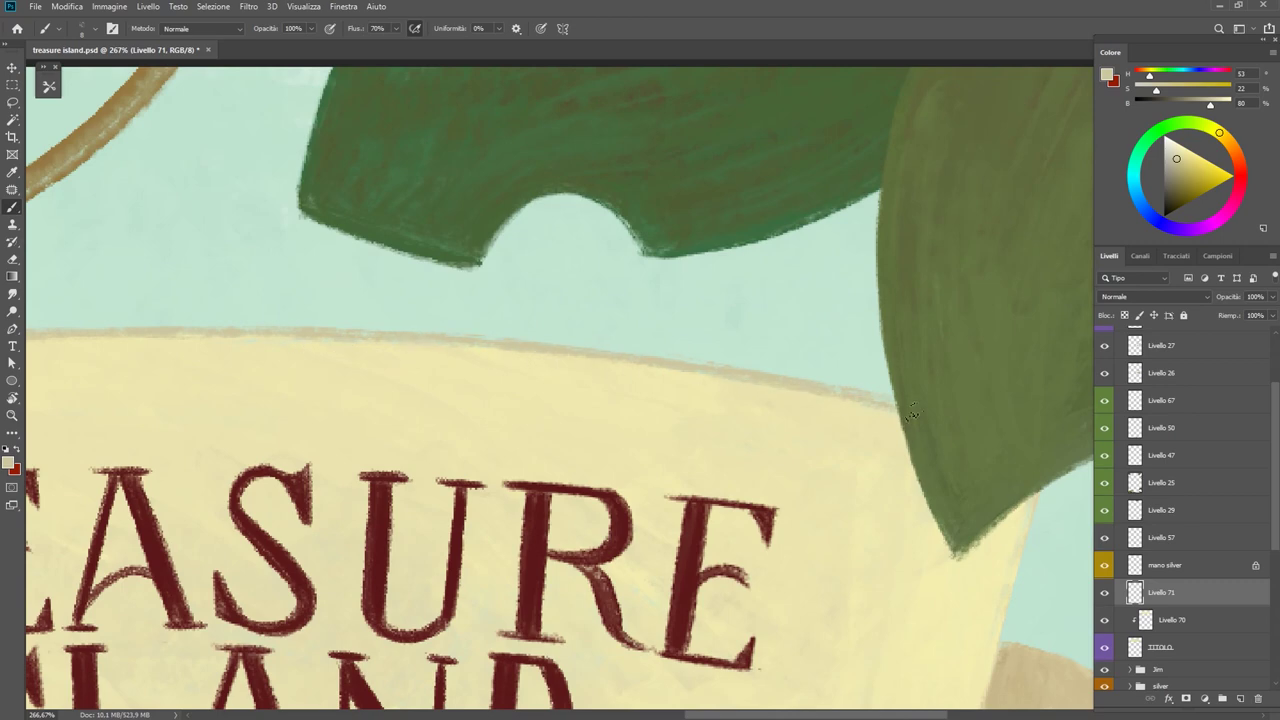
# Sample the pale banner colour and touch up along the tilted banner edge.
pyautogui.keyDown('alt'); pyautogui.click(740, 389); pyautogui.keyUp('alt')
pyautogui.scroll(-5, 930, 422)
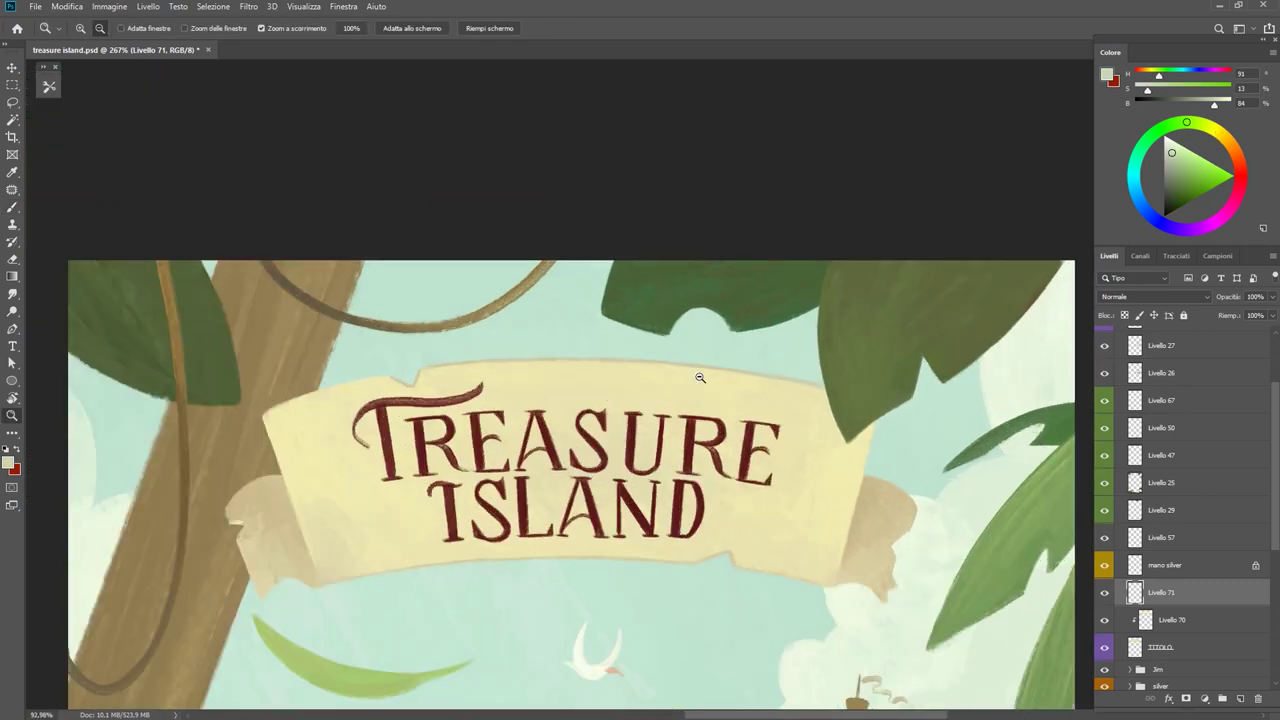
pyautogui.scroll(1, 691, 366)
pyautogui.scroll(3, 763, 380)
pyautogui.keyDown('alt'); pyautogui.click(664, 376); pyautogui.keyUp('alt')
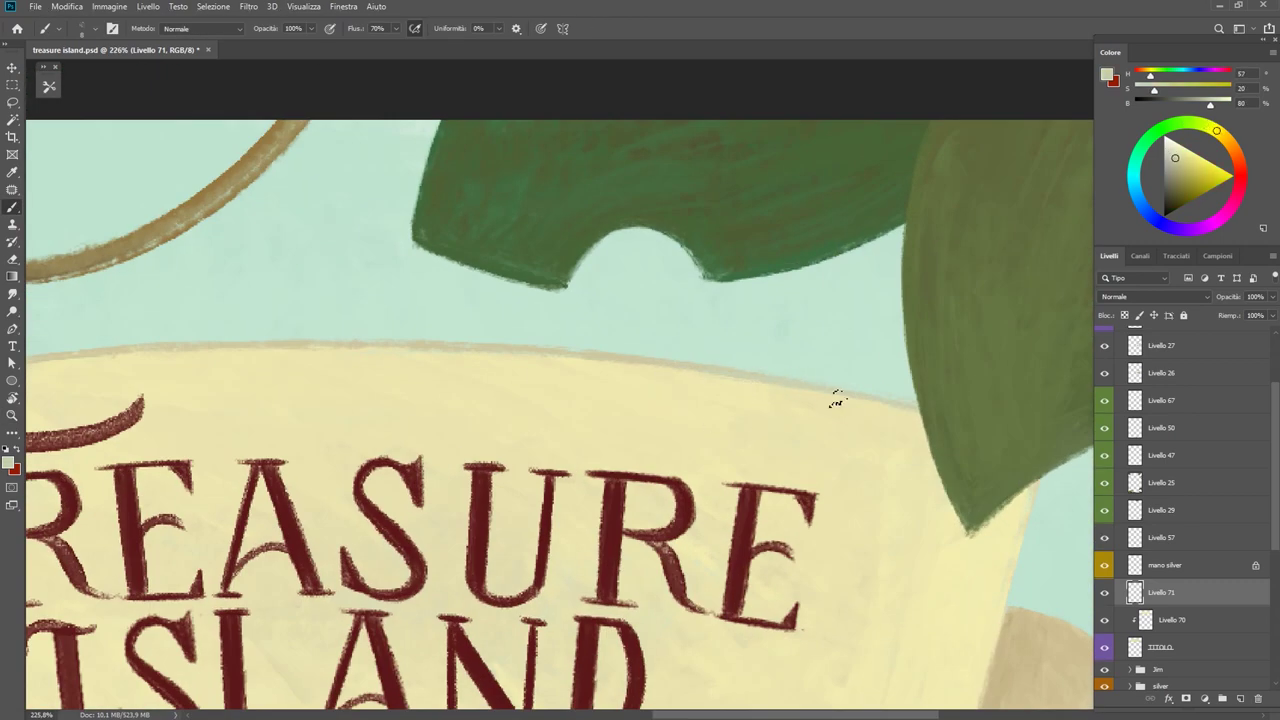
pyautogui.scroll(-4, 937, 418)
pyautogui.scroll(3, 476, 390)
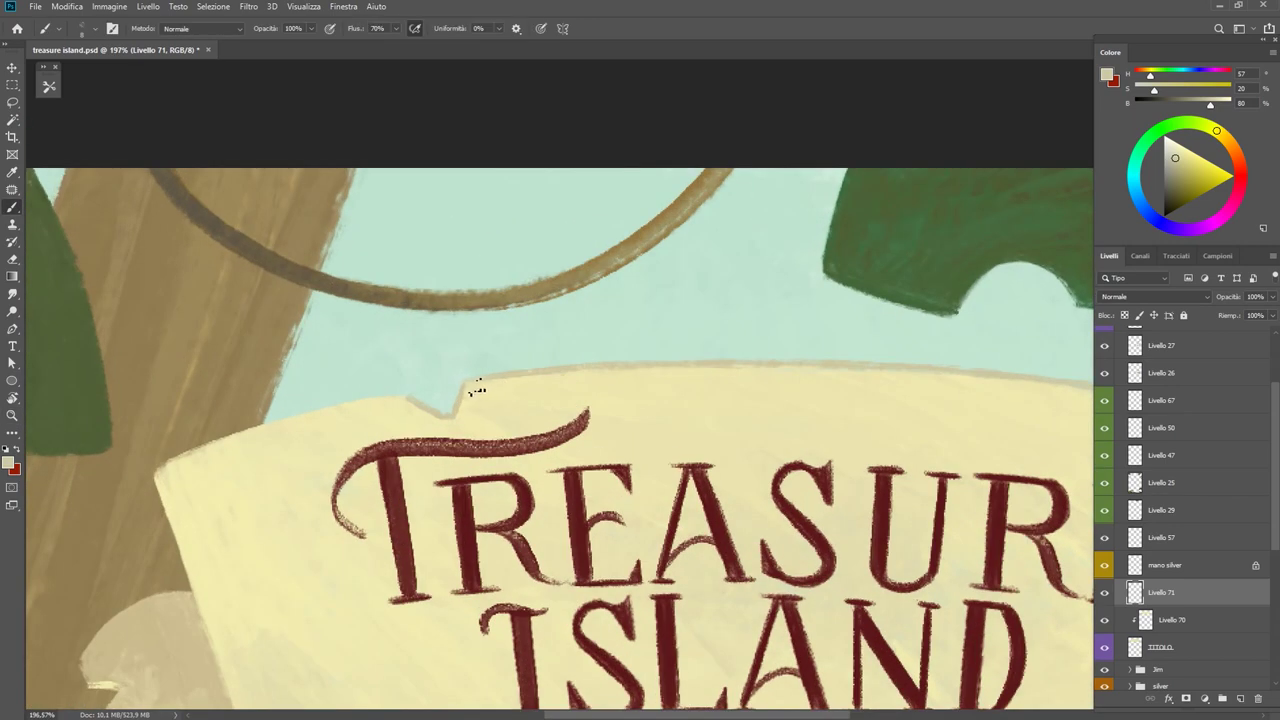
pyautogui.hscroll(3, 620, 376)
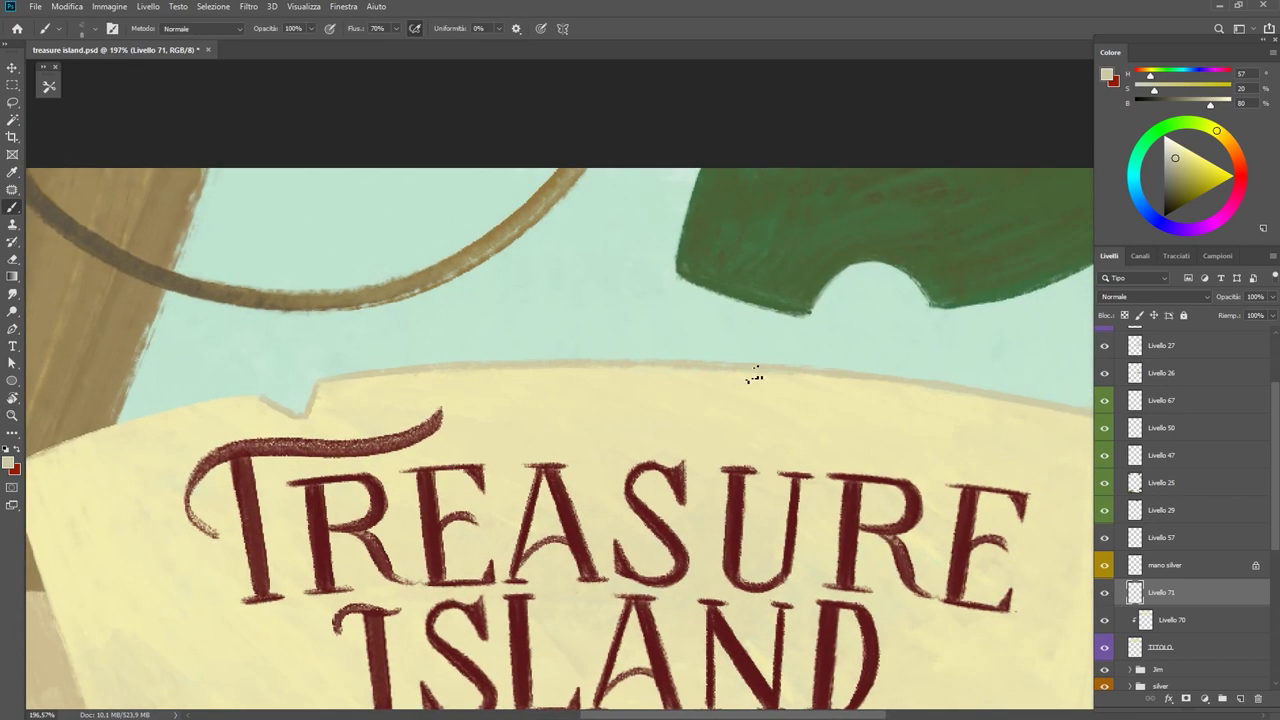
pyautogui.scroll(-4, 755, 375)
pyautogui.scroll(4, 755, 375)
pyautogui.moveTo(755, 375)
pyautogui.mouseDown()
pyautogui.moveTo(766, 500)
pyautogui.moveTo(877, 262)
pyautogui.mouseUp()
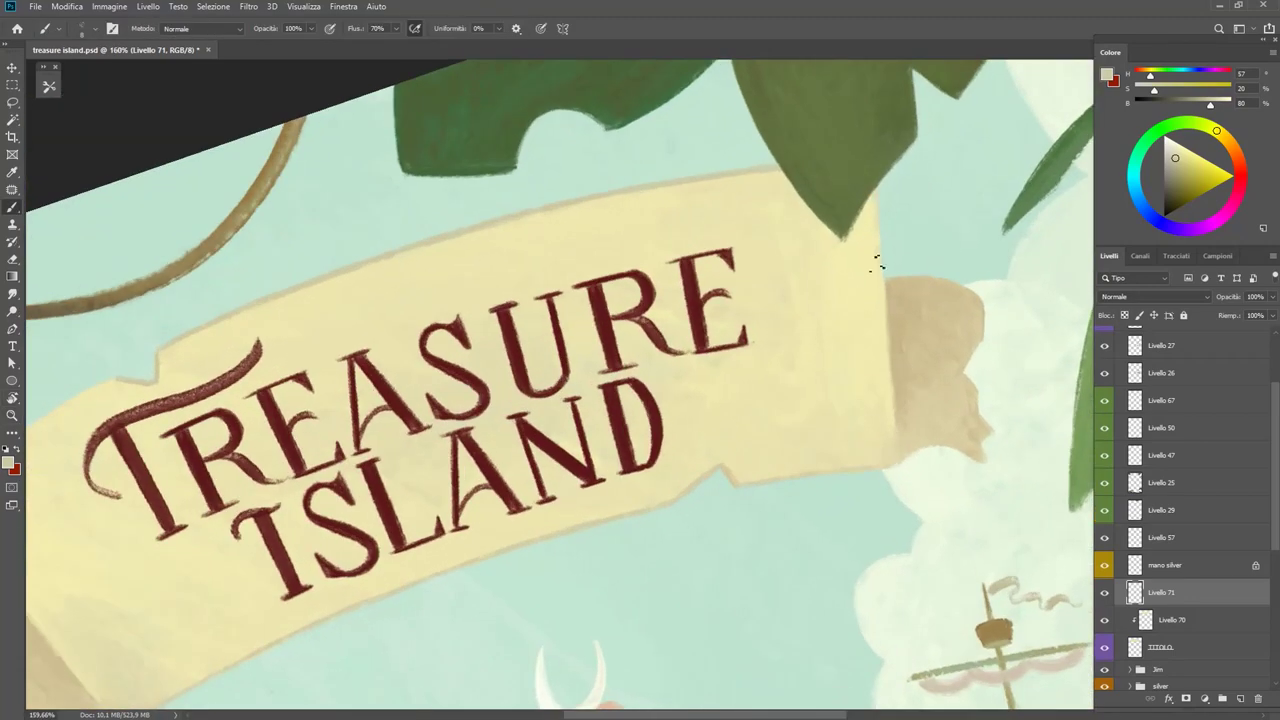
pyautogui.press('z')
pyautogui.scroll(-3, 1000, 420)
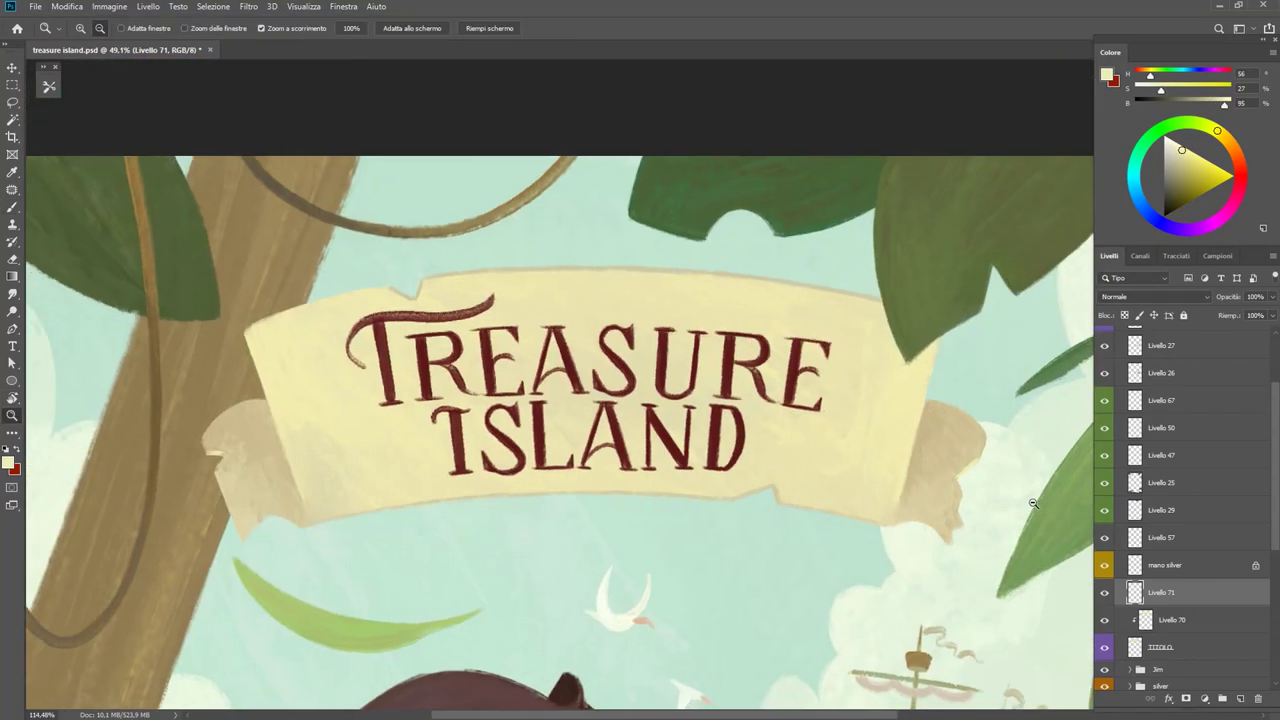
# Erase stray paint along the banner's lower edge, then view the whole cover.
pyautogui.press('e')
pyautogui.press('b')
pyautogui.scroll(3, 358, 496)
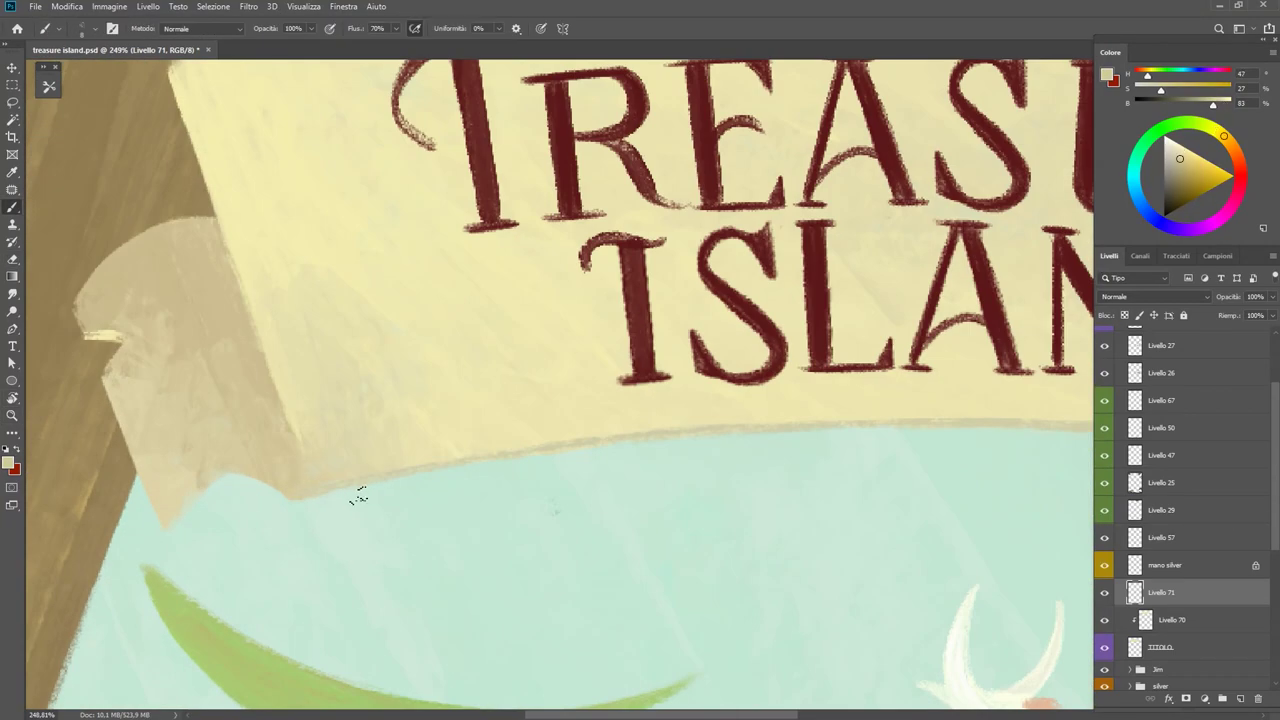
pyautogui.moveTo(540, 457); pyautogui.dragTo(586, 391)
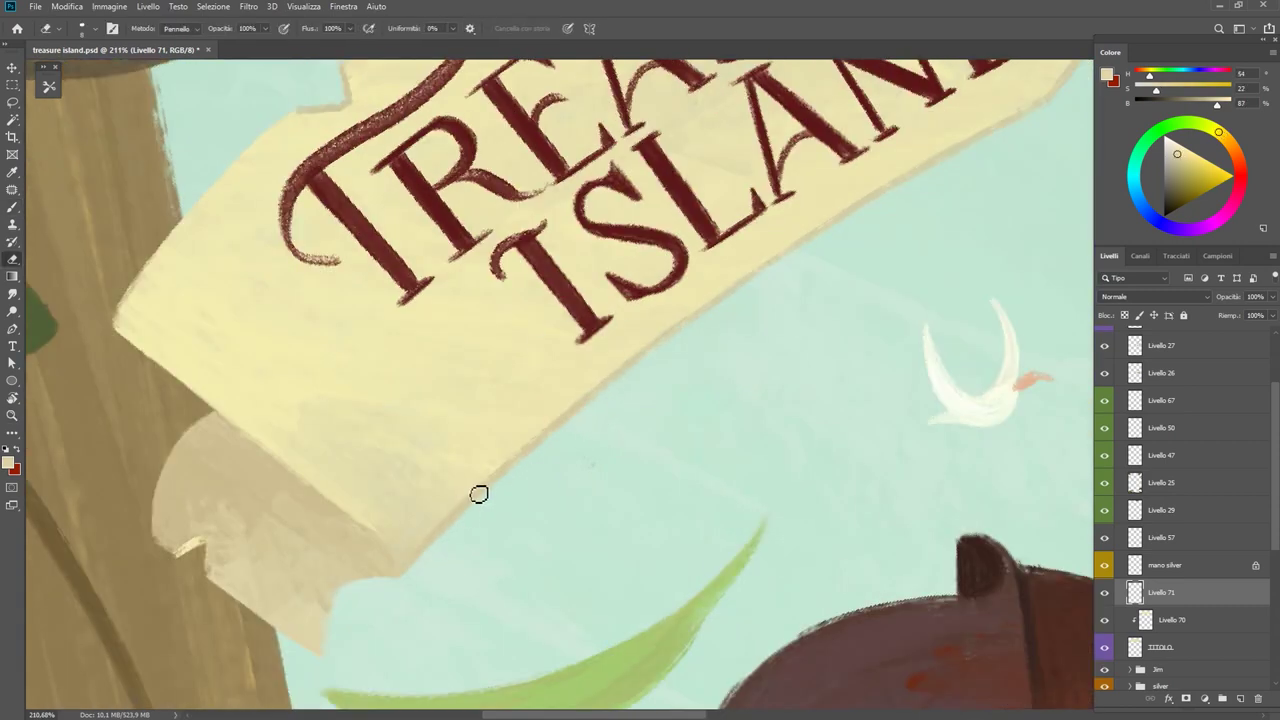
pyautogui.hotkey('ctrl', '0')
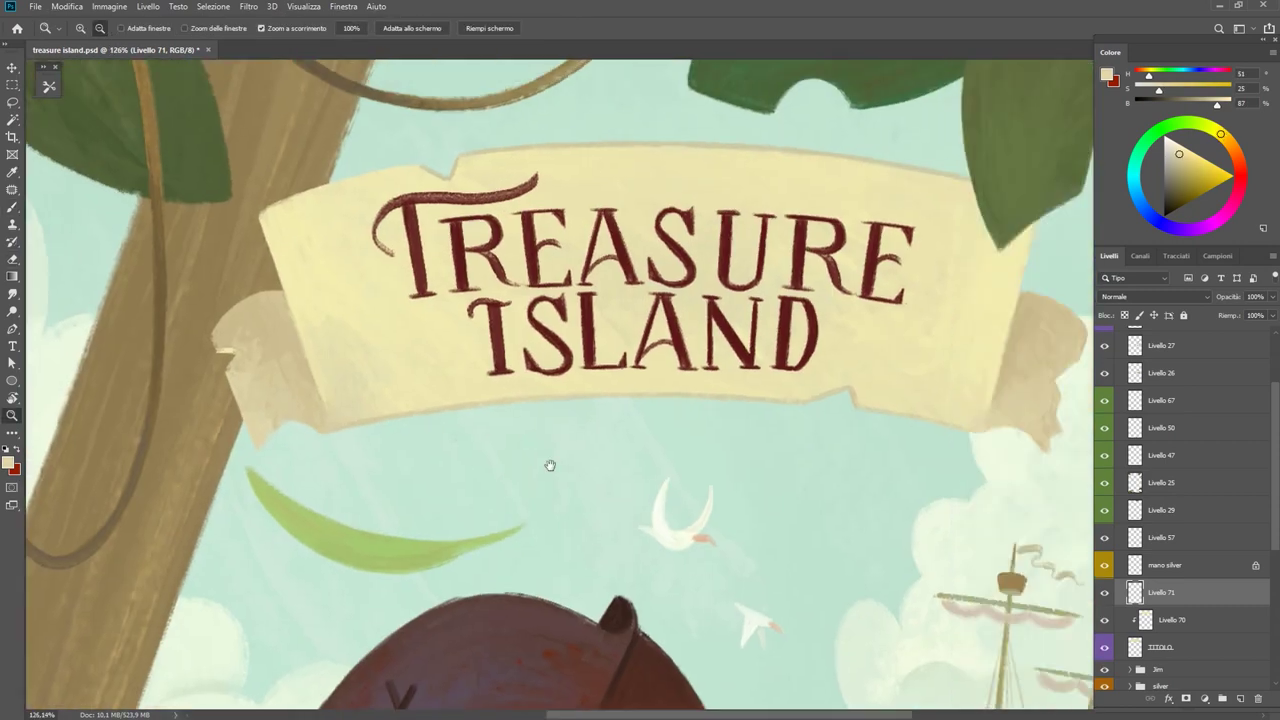
pyautogui.scroll(2, 548, 412)
pyautogui.press('z')
pyautogui.moveTo(703, 408); pyautogui.dragTo(681, 469)
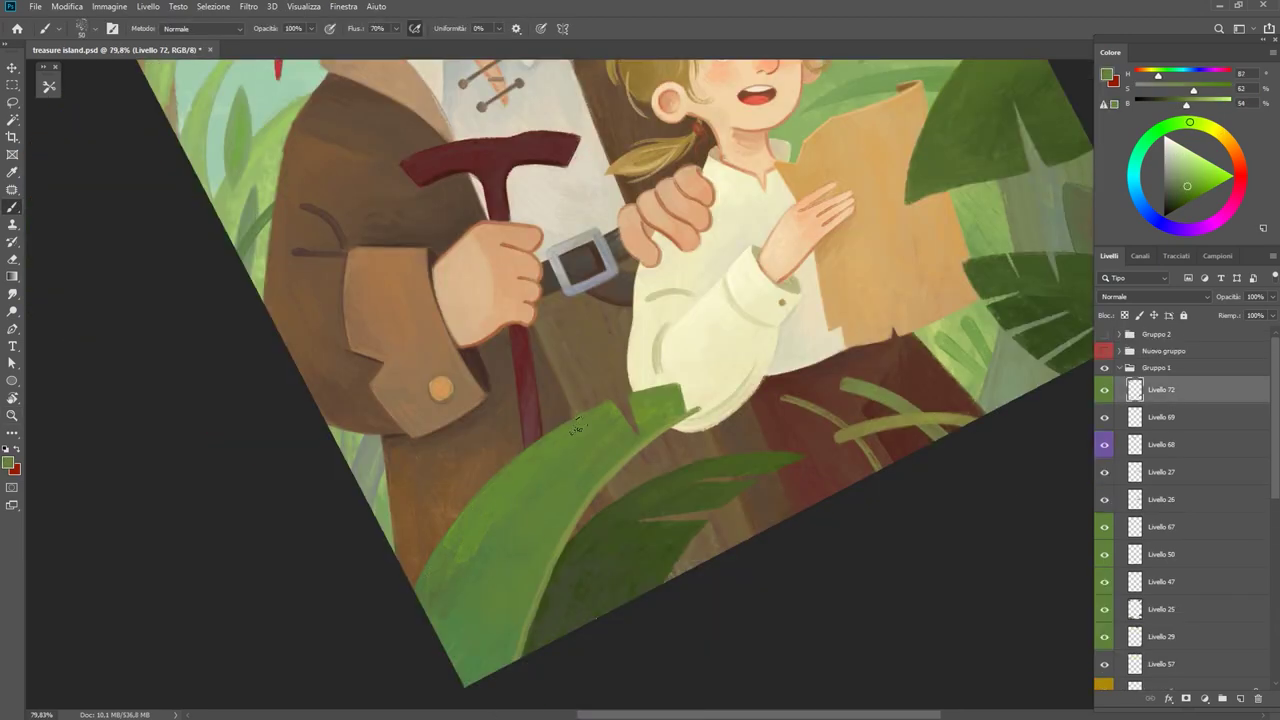
# Sample dark and bright leaf greens from the large foreground leaves.
pyautogui.scroll(2, 577, 428)
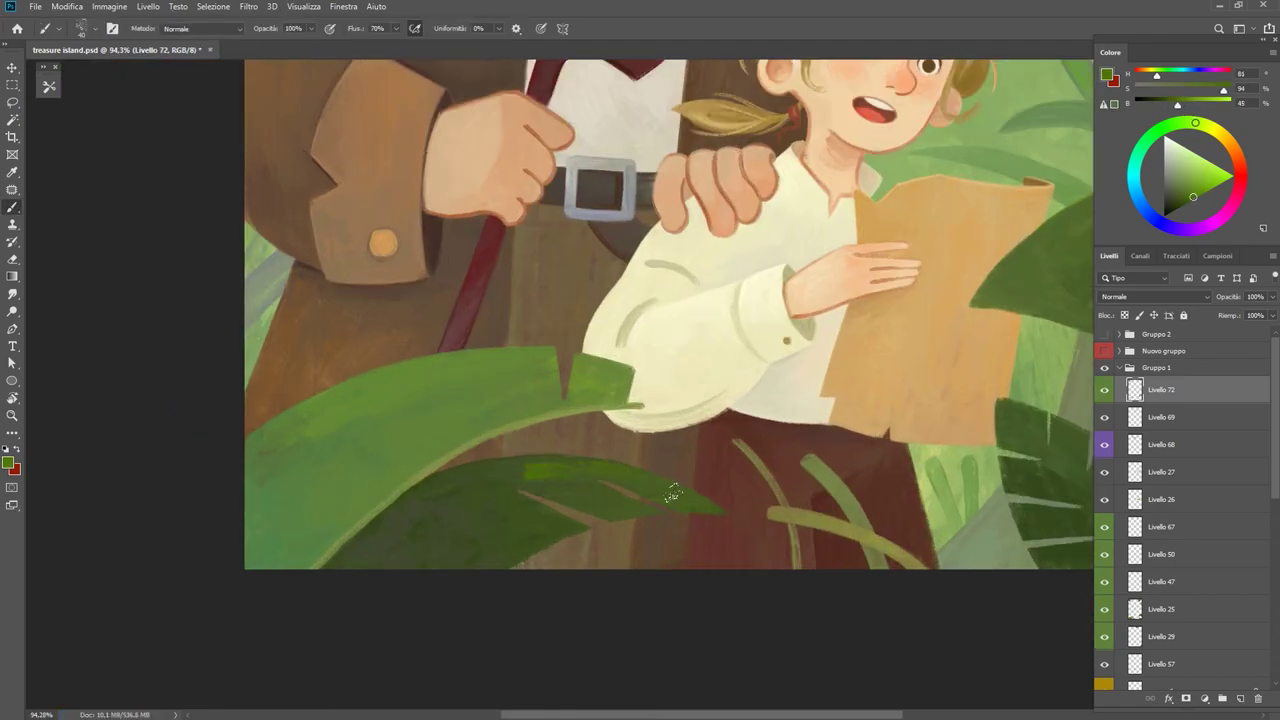
pyautogui.keyDown('alt'); pyautogui.click(636, 480); pyautogui.keyUp('alt')
pyautogui.keyDown('alt'); pyautogui.click(531, 472); pyautogui.keyUp('alt')
pyautogui.keyDown('alt'); pyautogui.click(524, 473); pyautogui.keyUp('alt')
pyautogui.keyDown('alt'); pyautogui.click(530, 472); pyautogui.keyUp('alt')
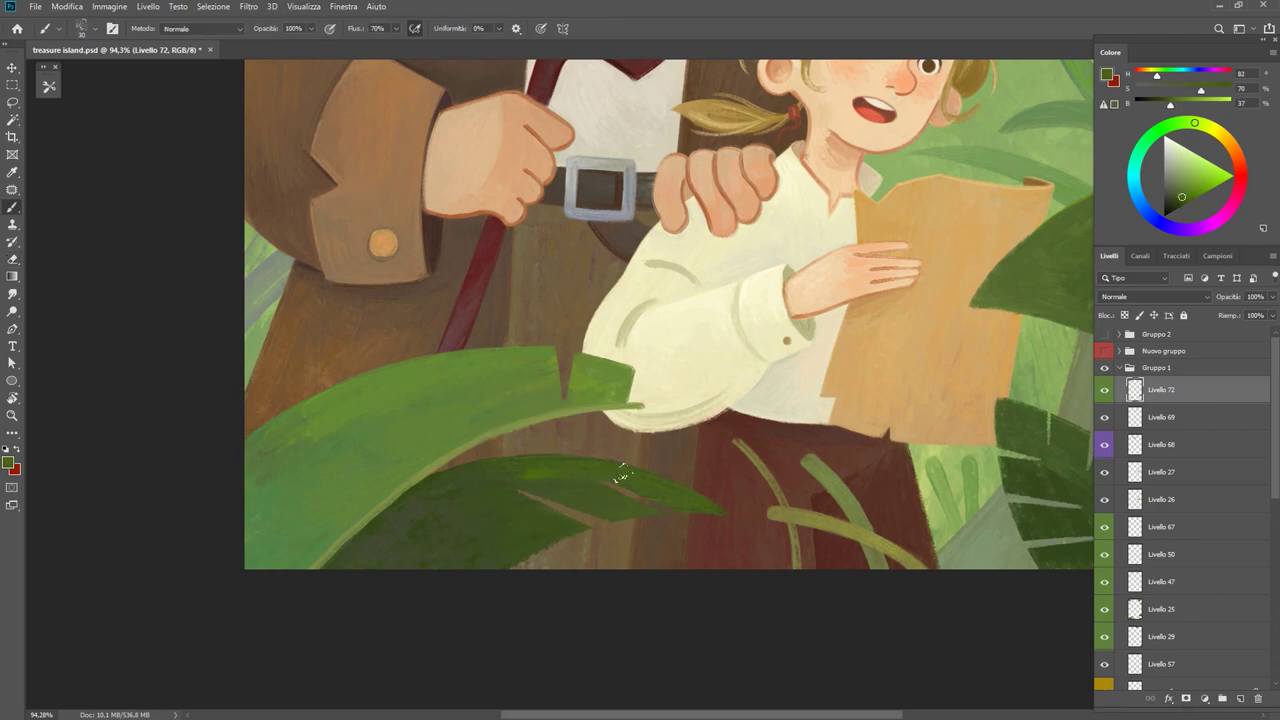
# Zoom out to check the whole cover and add a new empty layer above Livello 72.
pyautogui.press('z')
pyautogui.moveTo(531, 461); pyautogui.dragTo(430, 461)
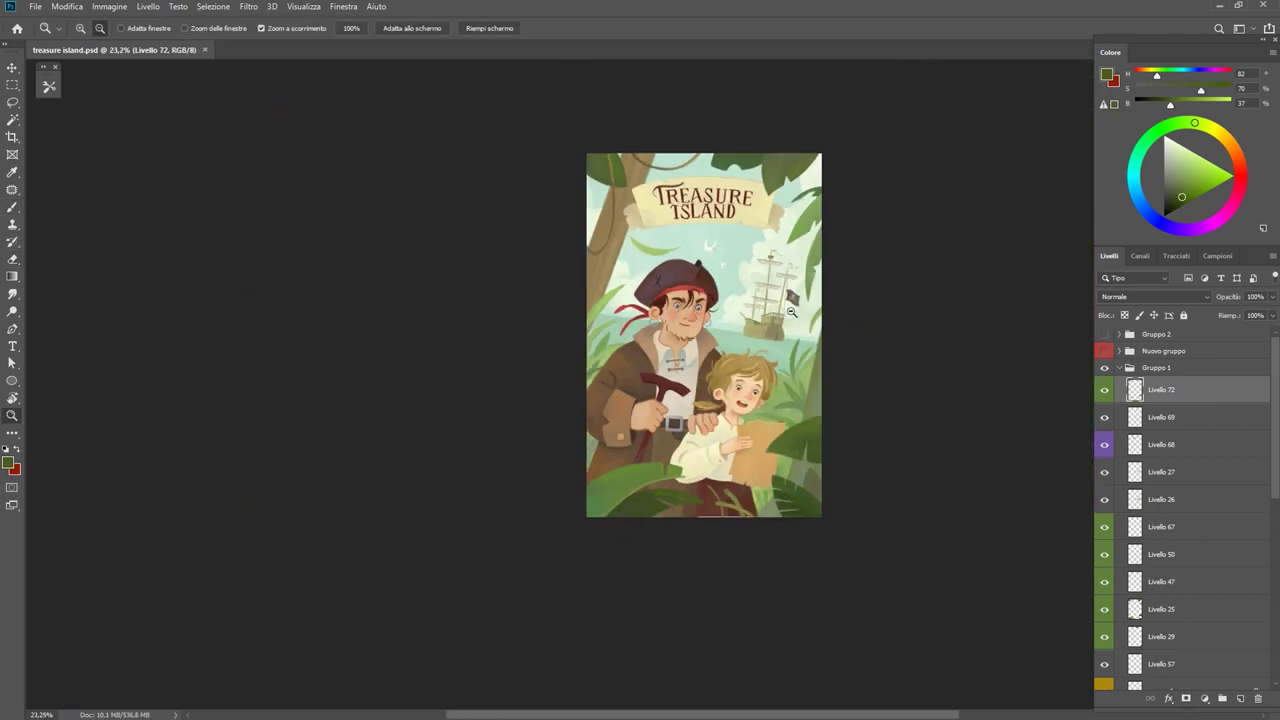
pyautogui.moveTo(791, 312); pyautogui.dragTo(880, 312)
pyautogui.moveTo(700, 400); pyautogui.dragTo(640, 400)
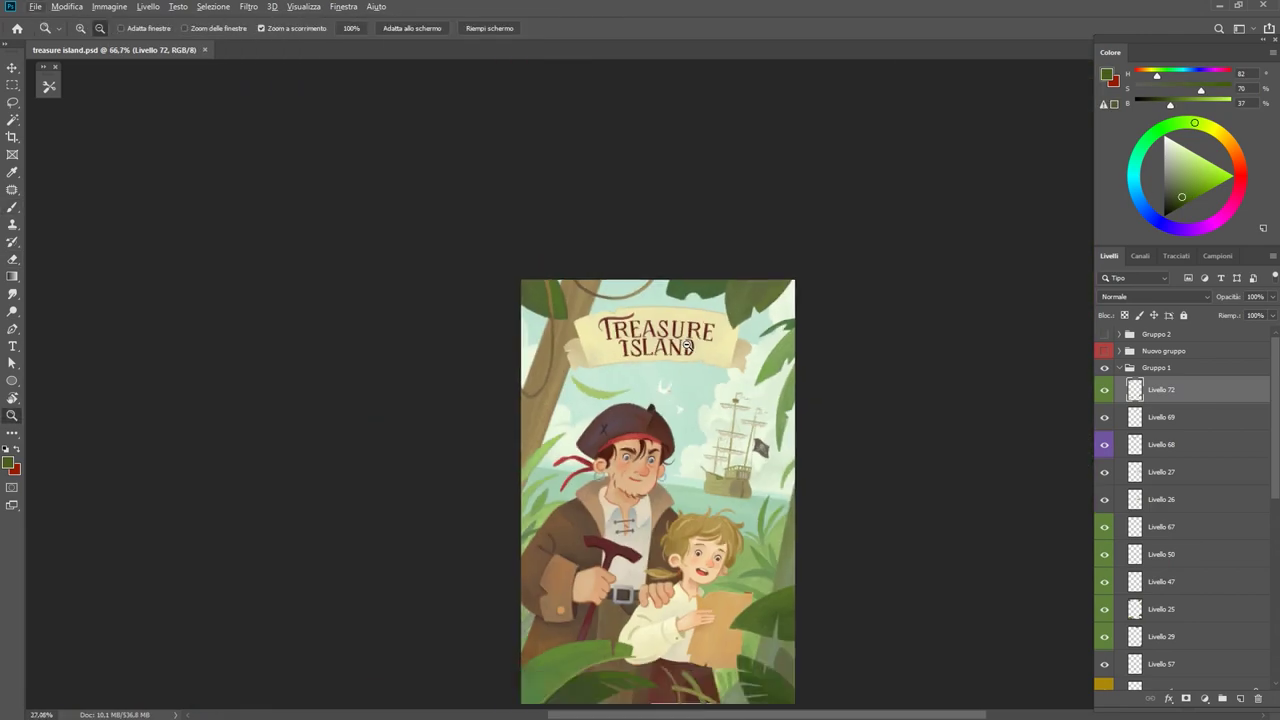
pyautogui.click(1240, 698)
pyautogui.click(48, 86)
# With the 'green P' brush preset, paint dark grass blades across the pale leaf.
pyautogui.click(180, 356)
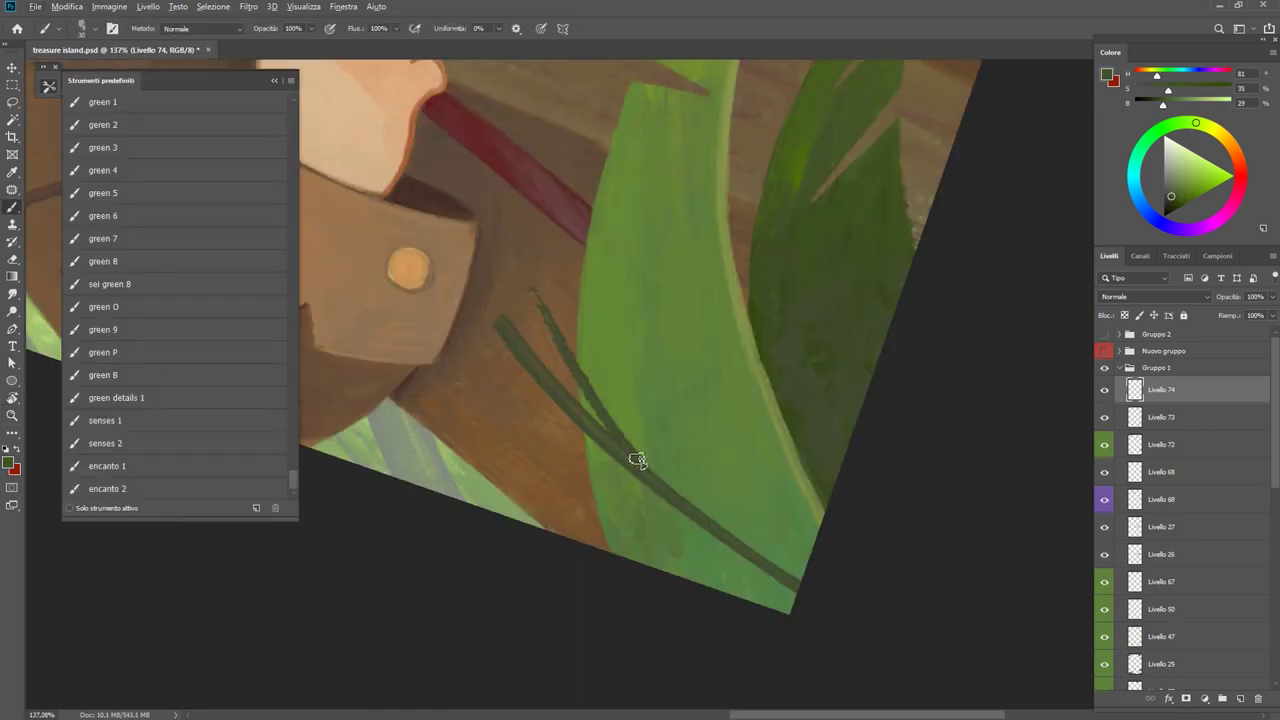
pyautogui.moveTo(599, 322); pyautogui.dragTo(607, 337)
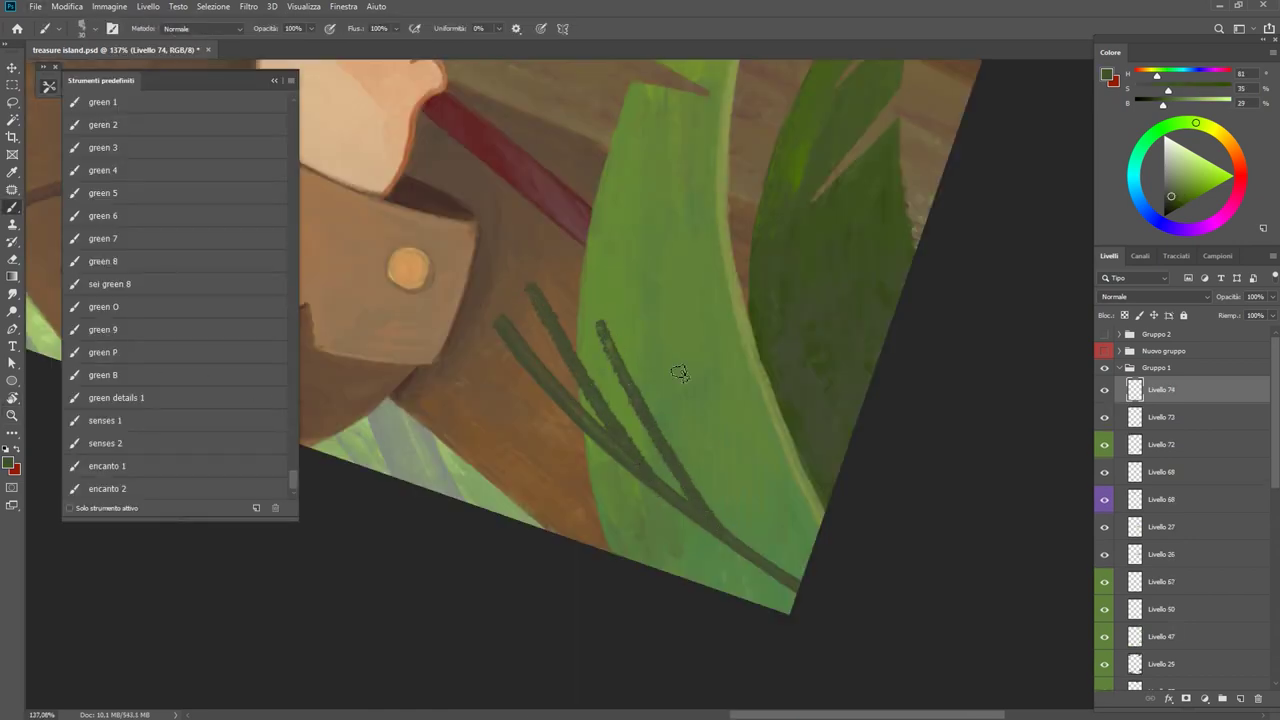
pyautogui.moveTo(678, 372); pyautogui.dragTo(778, 570)
pyautogui.moveTo(684, 414); pyautogui.dragTo(774, 562)
pyautogui.moveTo(712, 432); pyautogui.dragTo(717, 531)
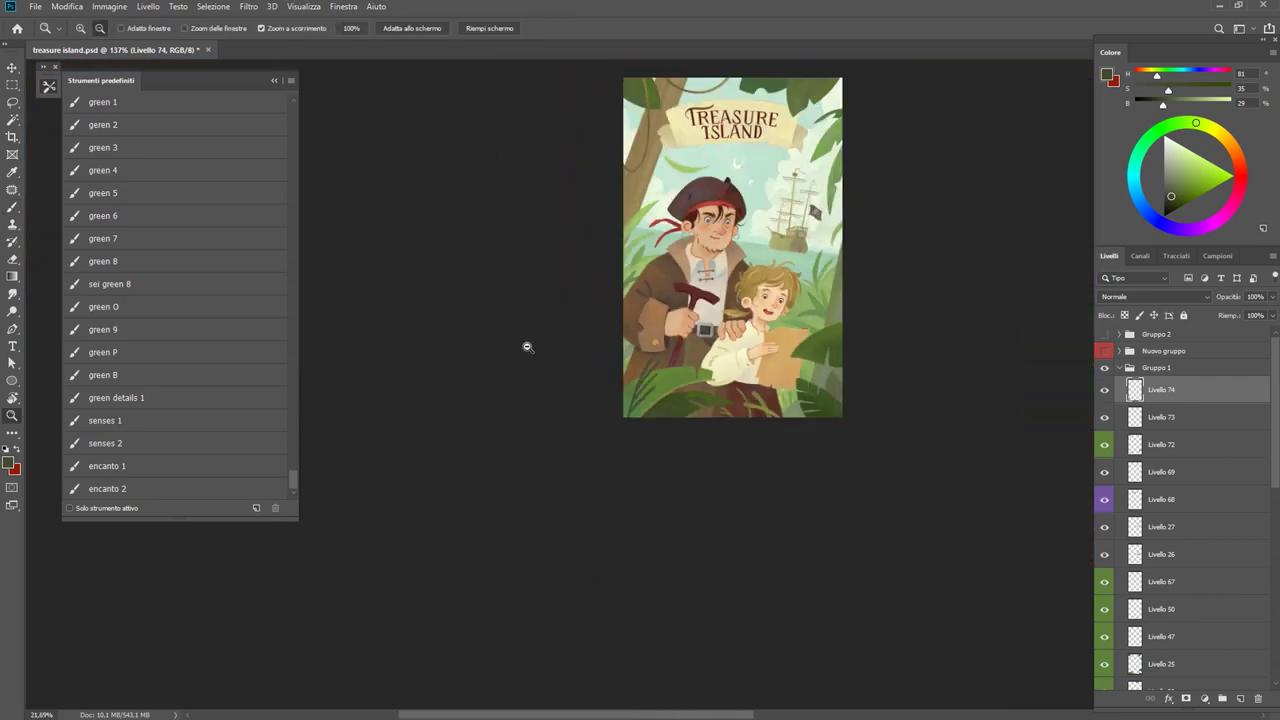
# Sample a darker green and paint a thin grass blade at the leaf's left.
pyautogui.keyDown('alt'); pyautogui.click(608, 349); pyautogui.keyUp('alt')
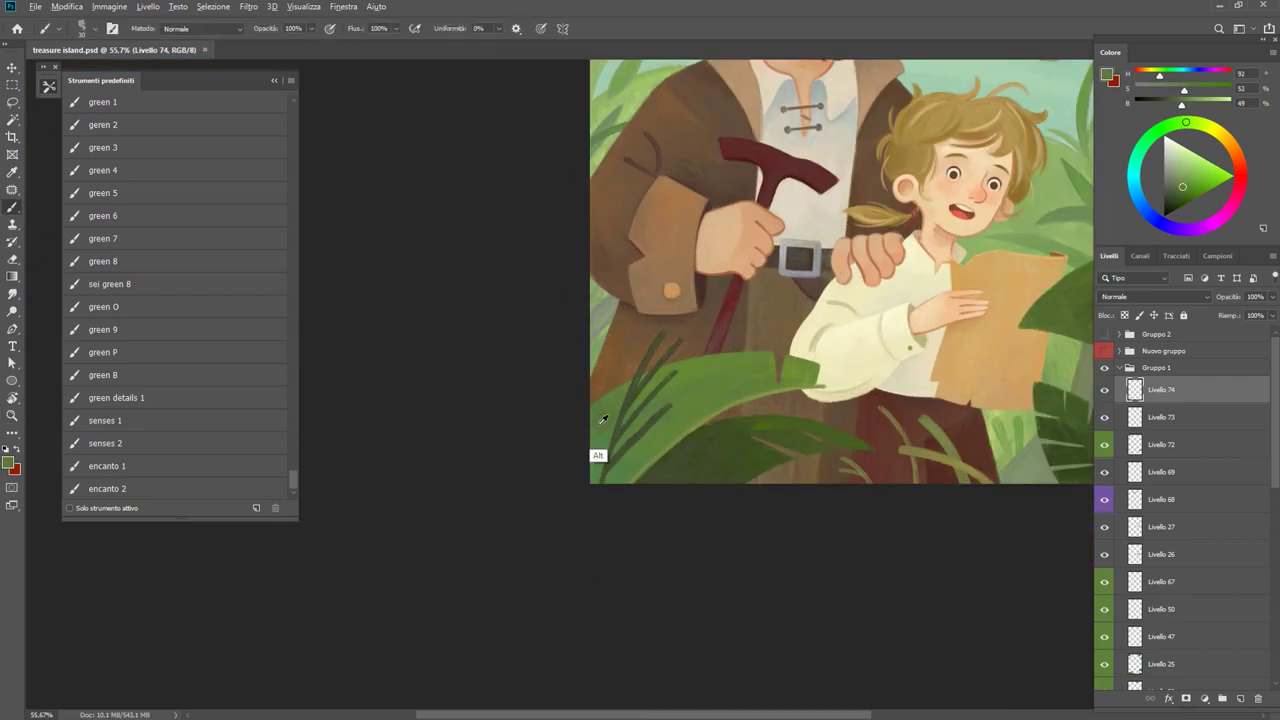
pyautogui.scroll(5, 603, 418)
pyautogui.keyDown('alt'); pyautogui.click(610, 390); pyautogui.keyUp('alt')
pyautogui.moveTo(574, 410); pyautogui.dragTo(650, 342)
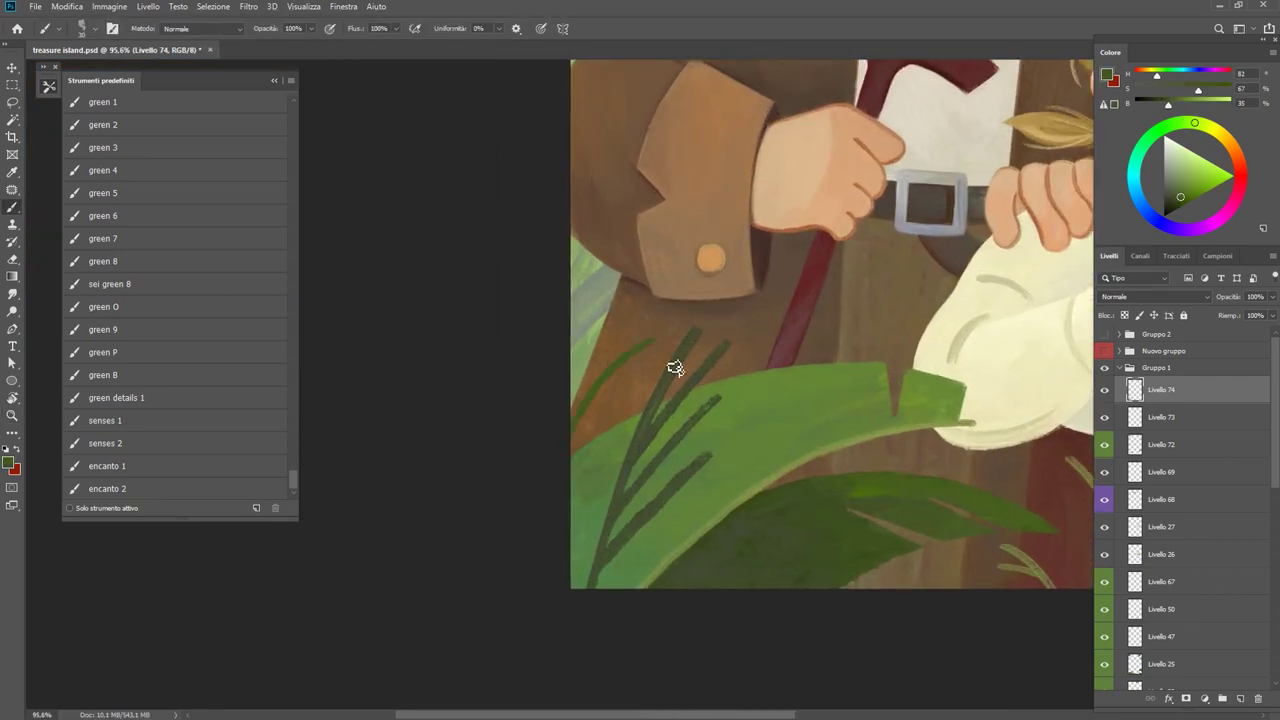
pyautogui.scroll(-5, 677, 380)
pyautogui.press('r')
pyautogui.moveTo(563, 394); pyautogui.dragTo(685, 500)
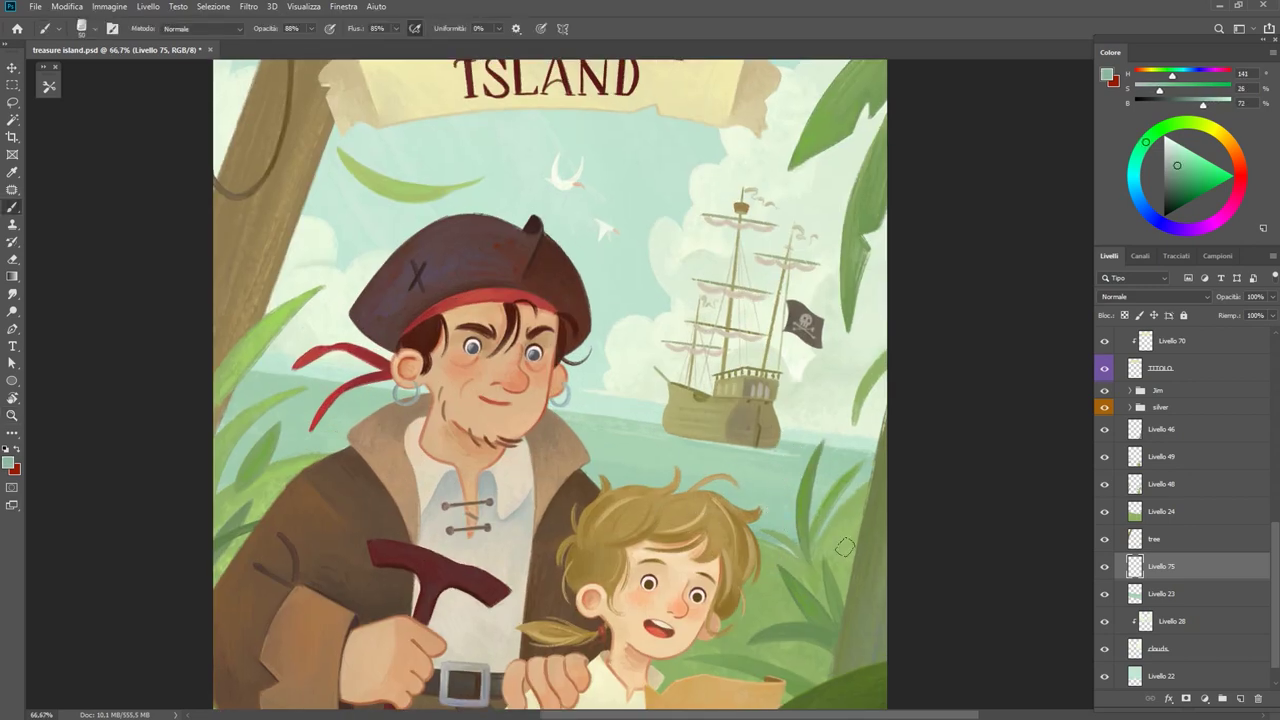
# Choose a soft brush preset (opacity 96%, flow 58%) with a pale sea-green sampled from the background.
pyautogui.keyDown('alt'); pyautogui.click(786, 516); pyautogui.keyUp('alt')
pyautogui.click(1182, 157)
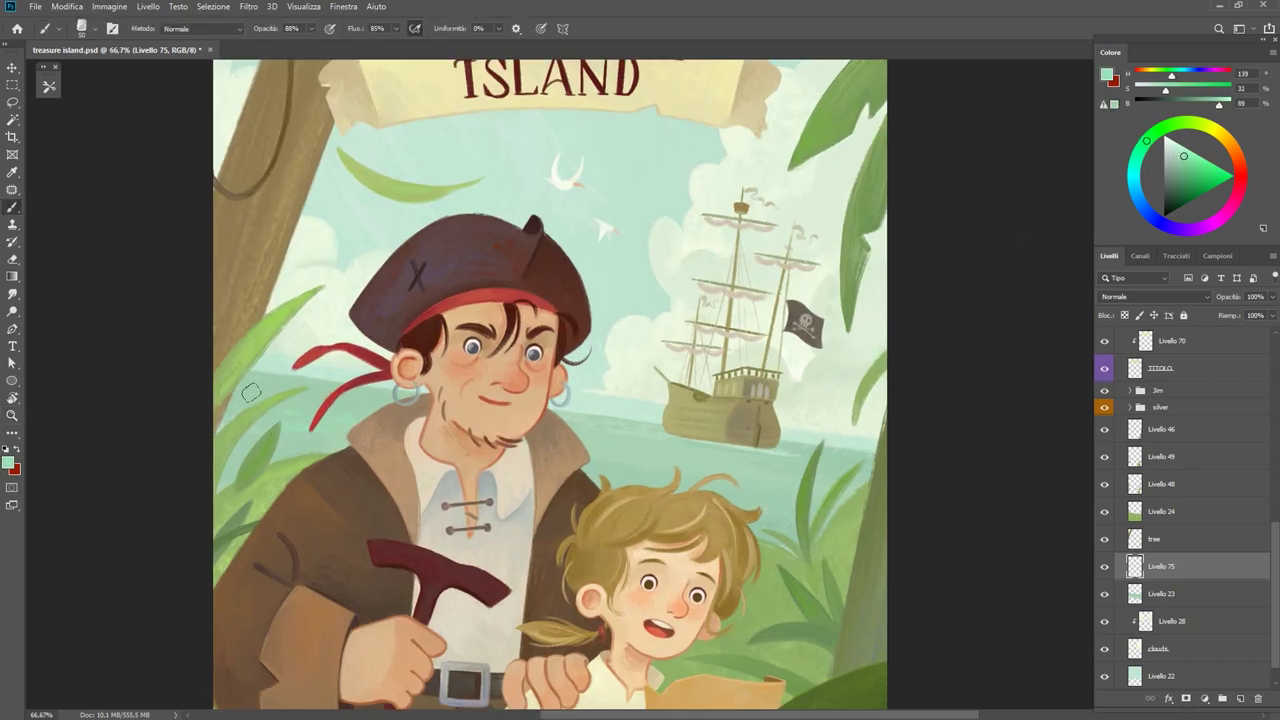
pyautogui.click(48, 87)
pyautogui.scroll(5, 189, 400)
pyautogui.click(189, 413)
pyautogui.keyDown('alt'); pyautogui.click(350, 398); pyautogui.keyUp('alt')
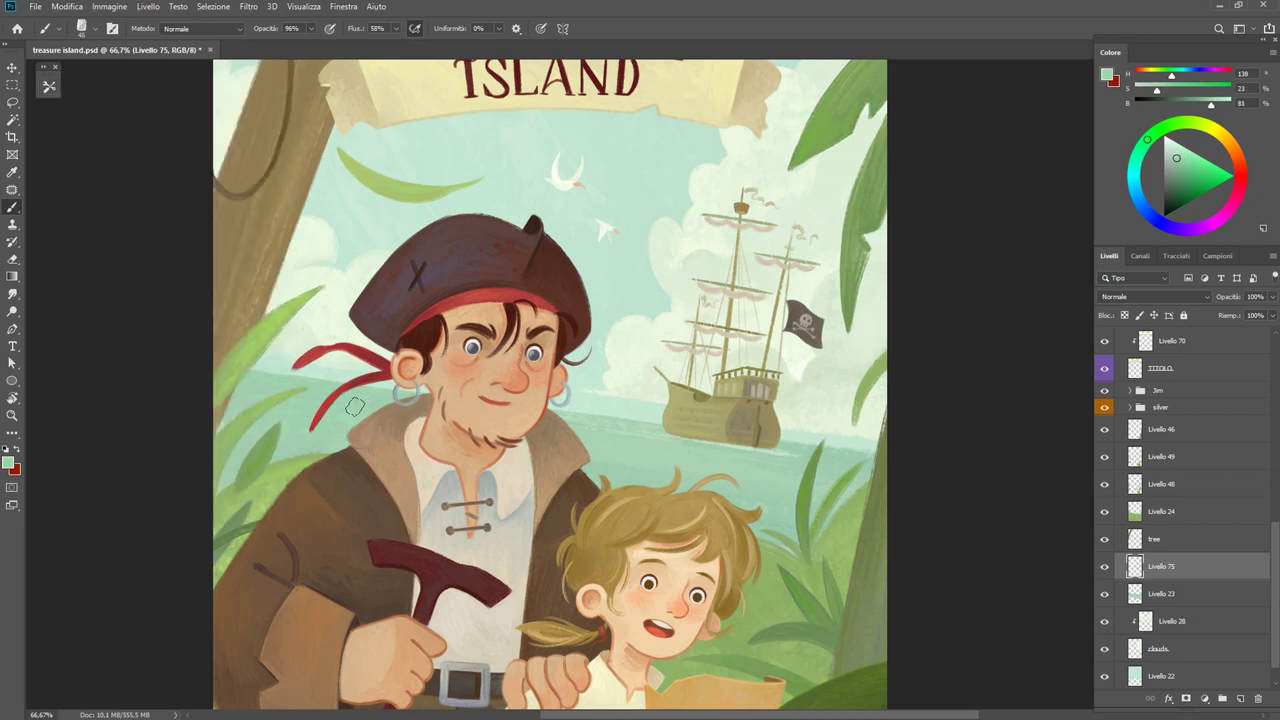
pyautogui.click(1181, 162)
pyautogui.keyDown('alt'); pyautogui.click(333, 391); pyautogui.keyUp('alt')
# Zoom out to review the whole painted cover.
pyautogui.press('z')
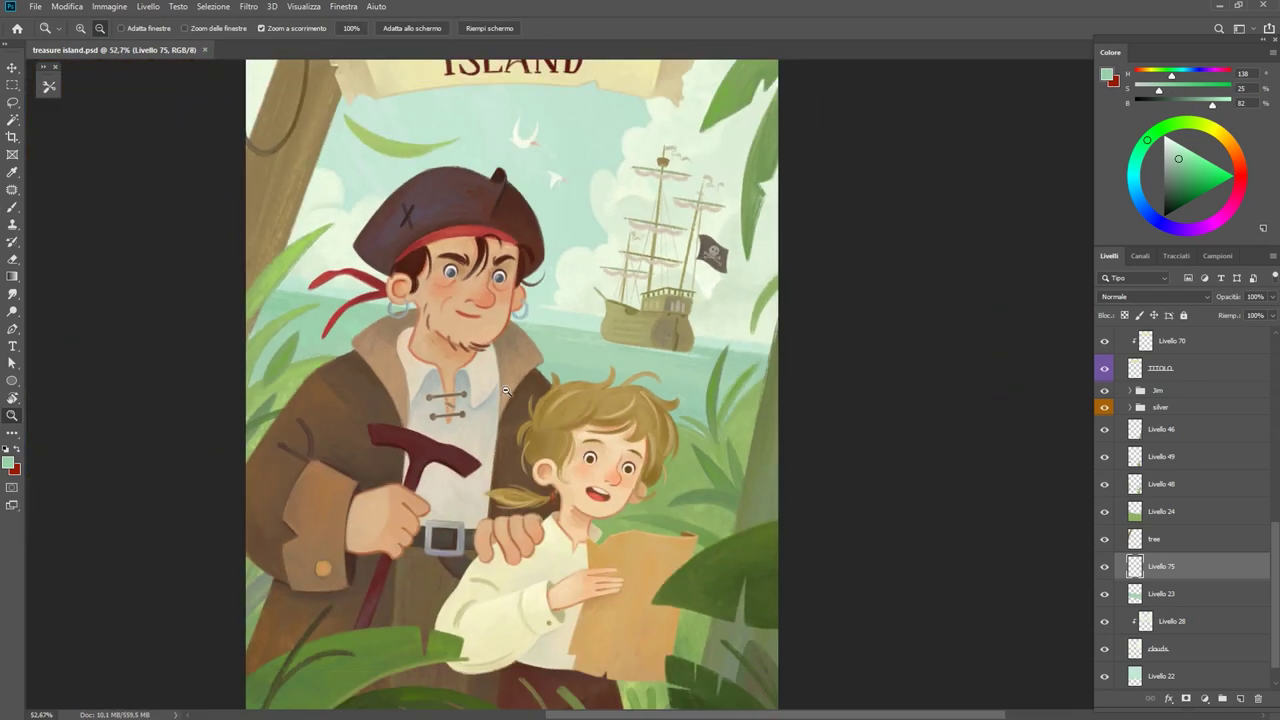
pyautogui.moveTo(376, 397); pyautogui.dragTo(494, 483)
pyautogui.scroll(1, 512, 242)
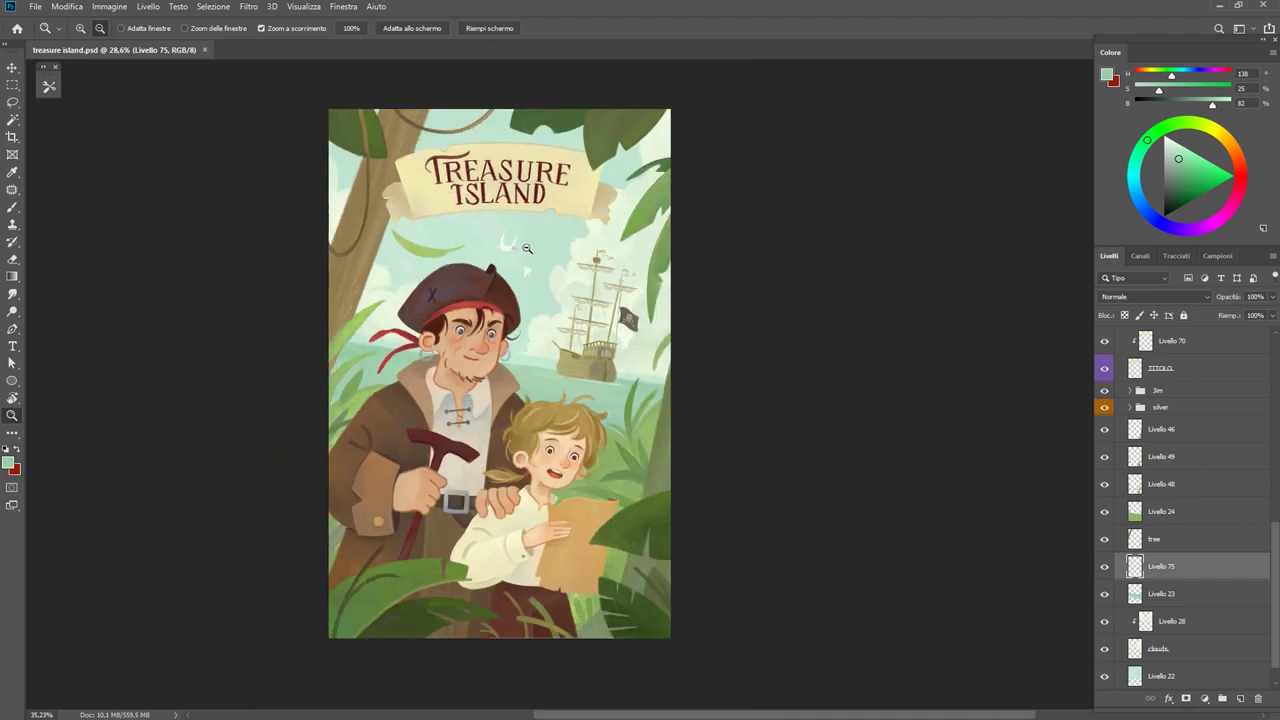
pyautogui.scroll(-2, 510, 243)
pyautogui.scroll(5, 1185, 422)
pyautogui.scroll(5, 1185, 422)
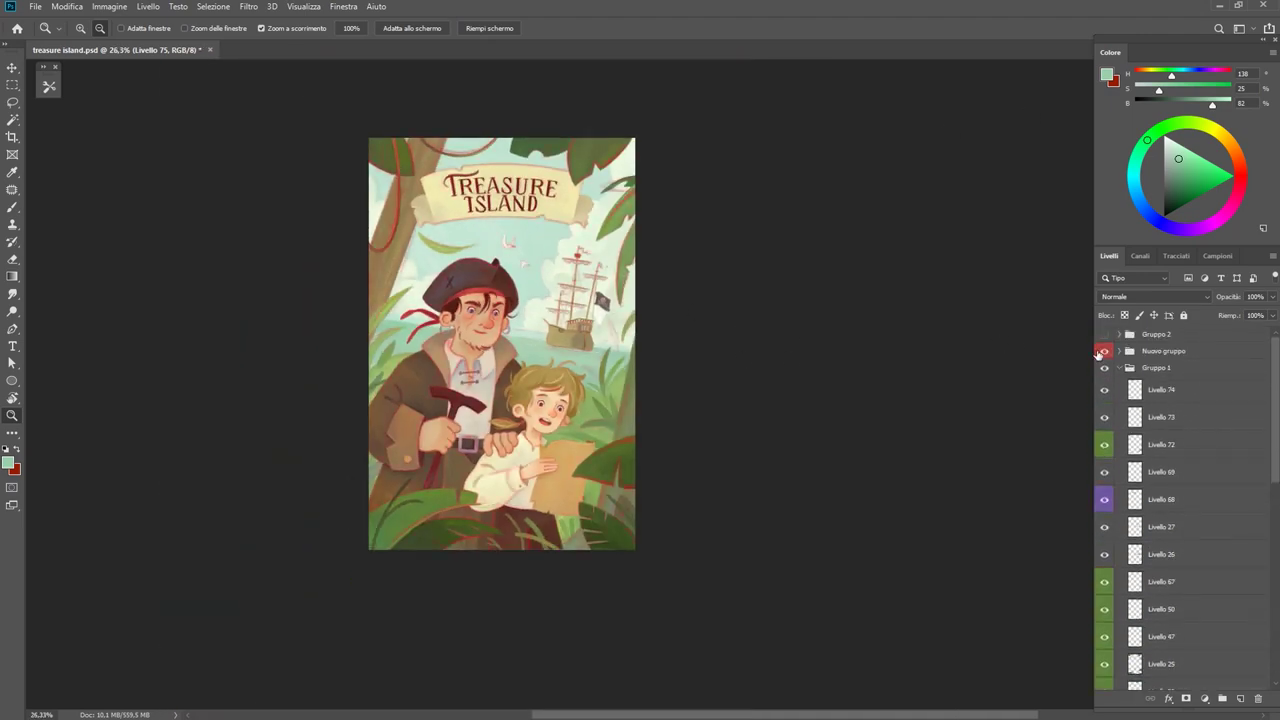
pyautogui.scroll(3, 589, 283)
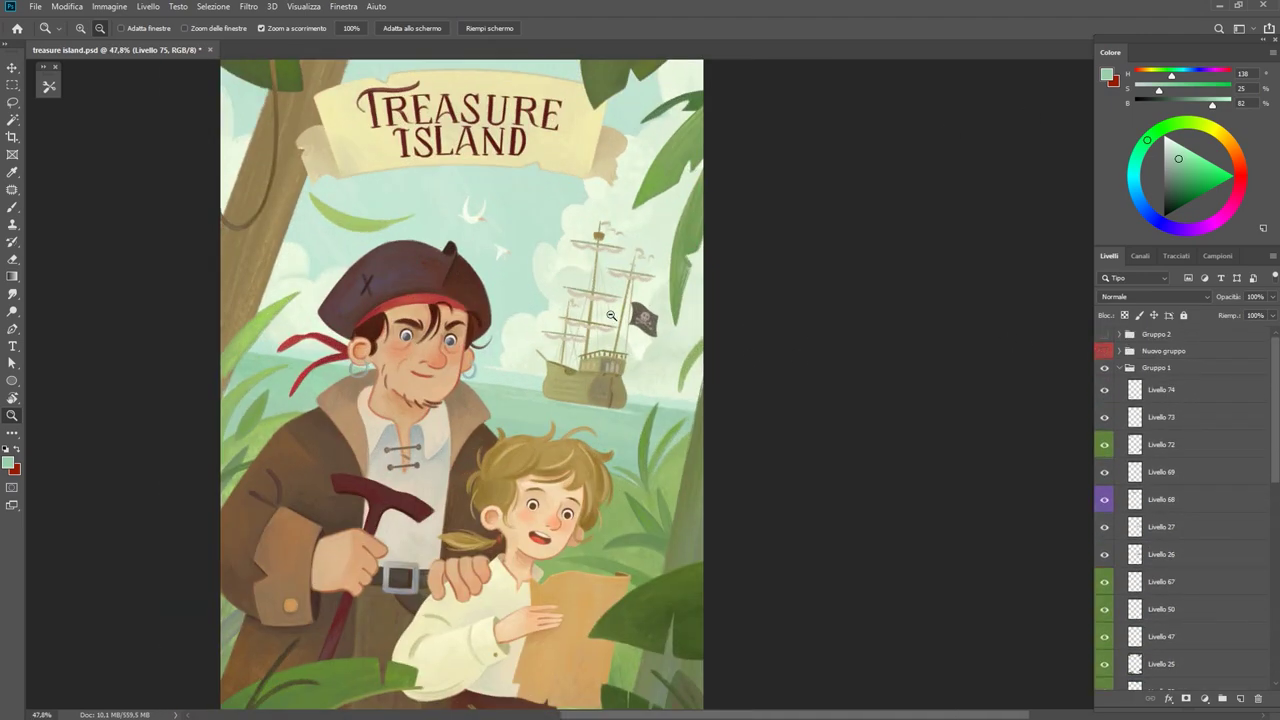
# Add a Valori tonali (Levels) adjustment layer above Gruppo 1 and toggle it to compare.
pyautogui.click(1118, 367)
pyautogui.click(1204, 699)
pyautogui.click(1203, 520)
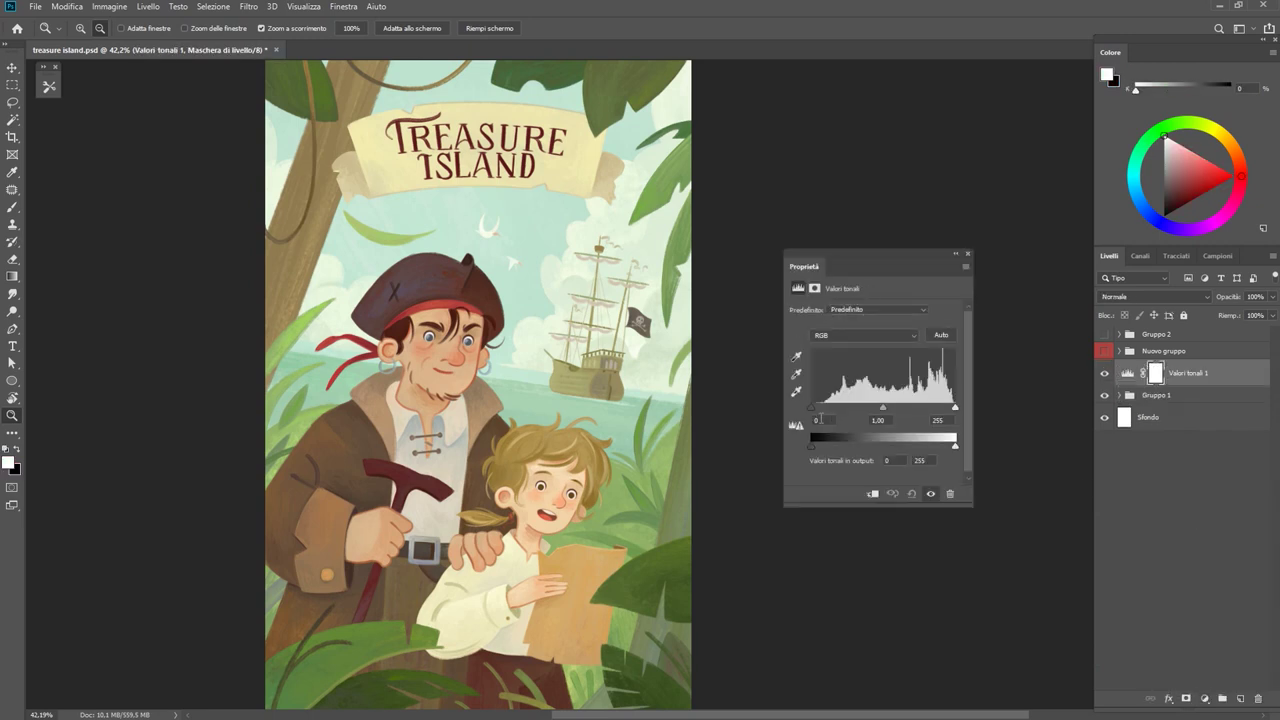
pyautogui.click(966, 258)
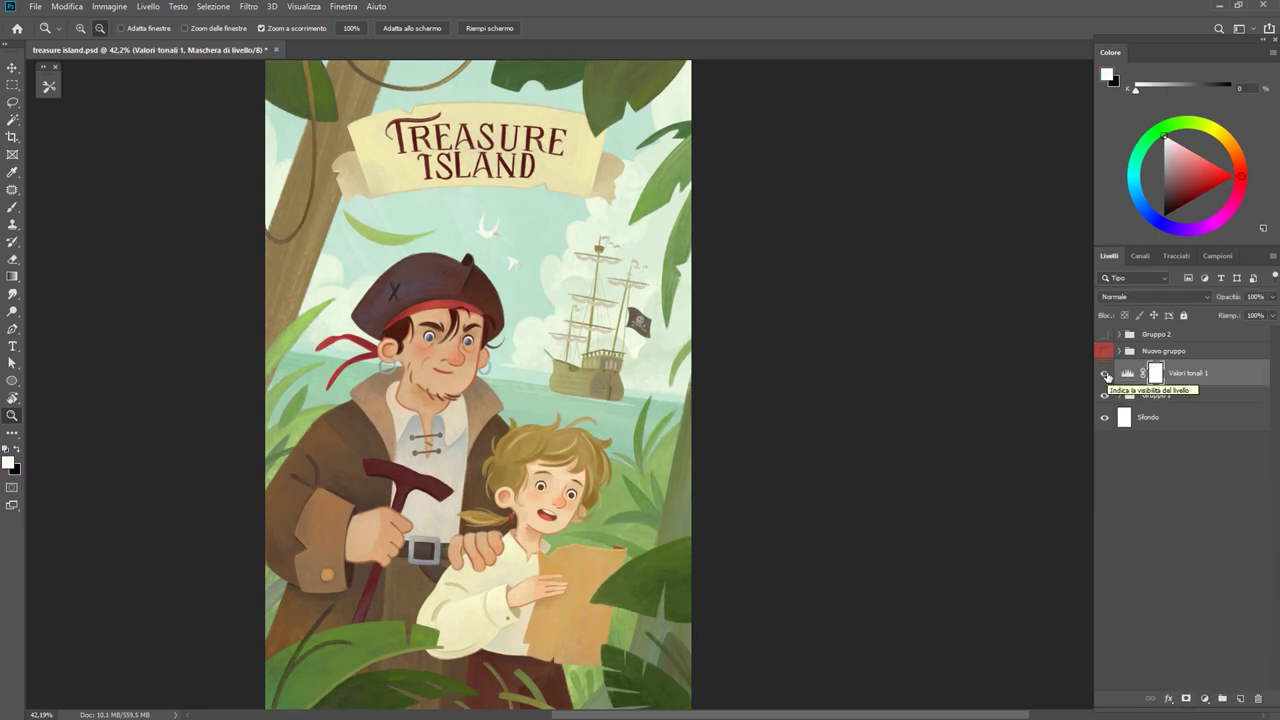
pyautogui.click(1127, 373)
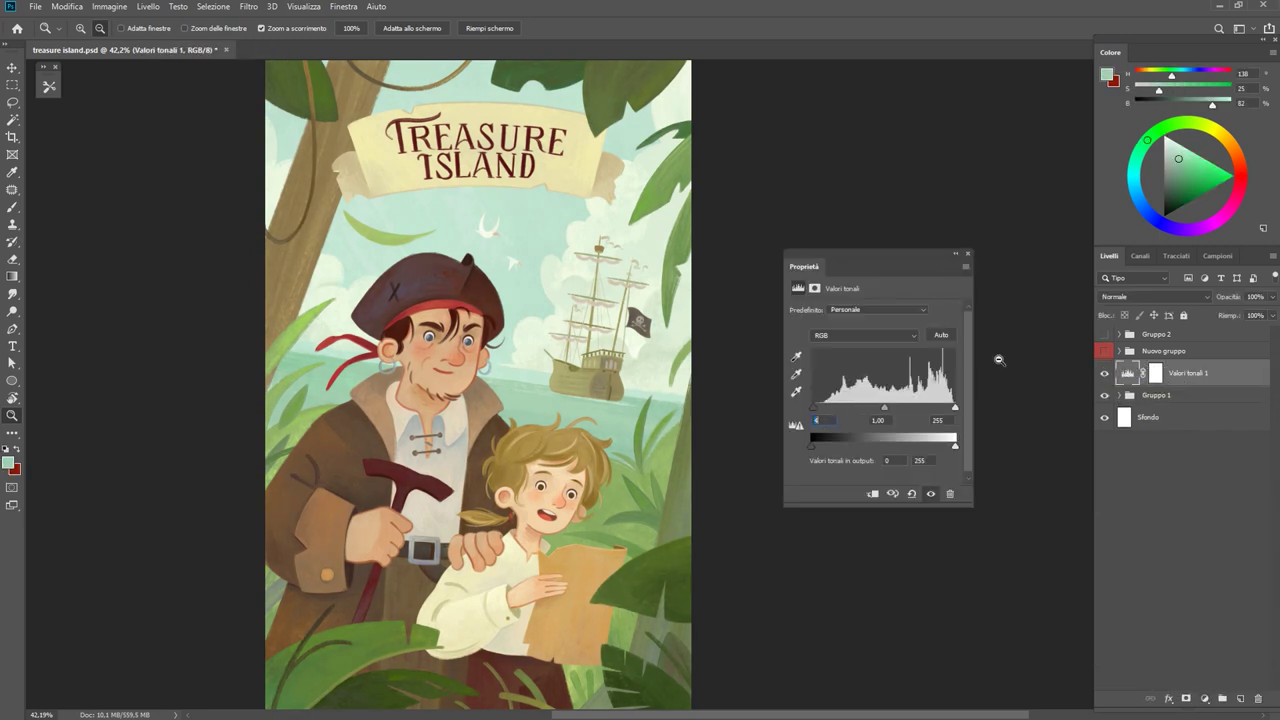
pyautogui.moveTo(998, 359); pyautogui.dragTo(344, 319)
pyautogui.click(968, 258)
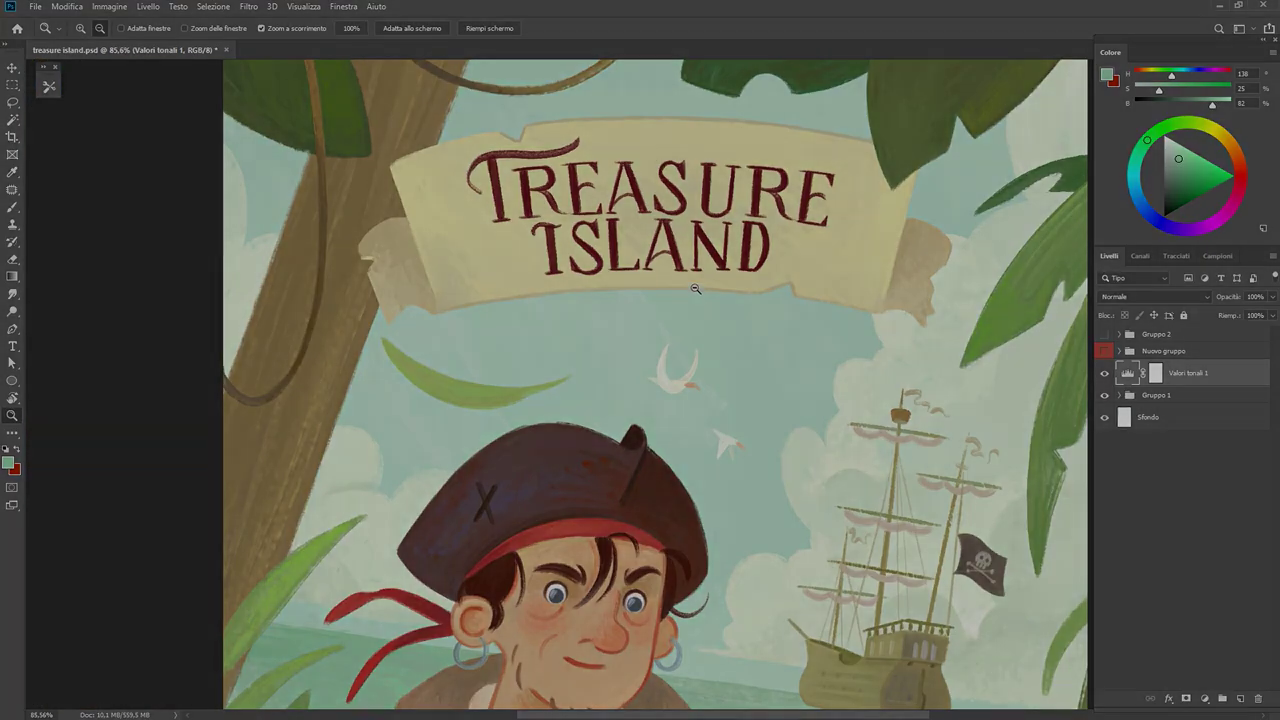